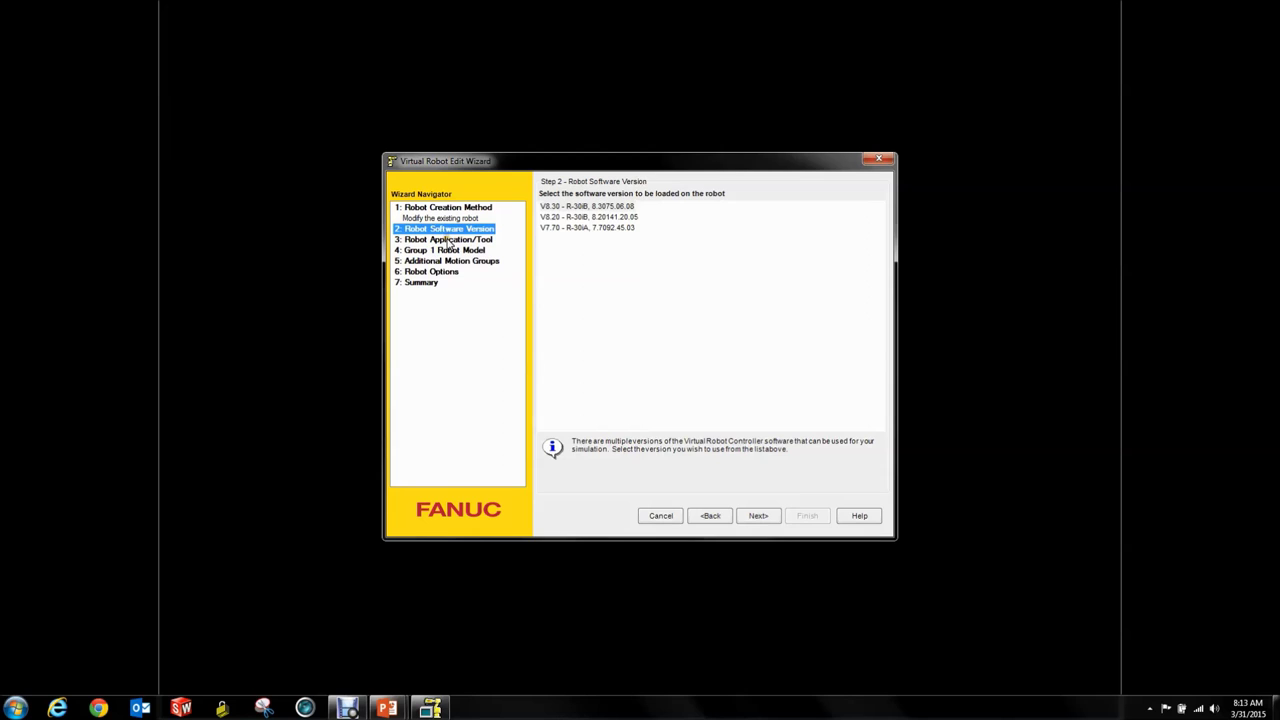
Advance through the robot model and additional motion group pages to the robot options, and include iRVision Bin Picking (J909).
left_click(465, 262)
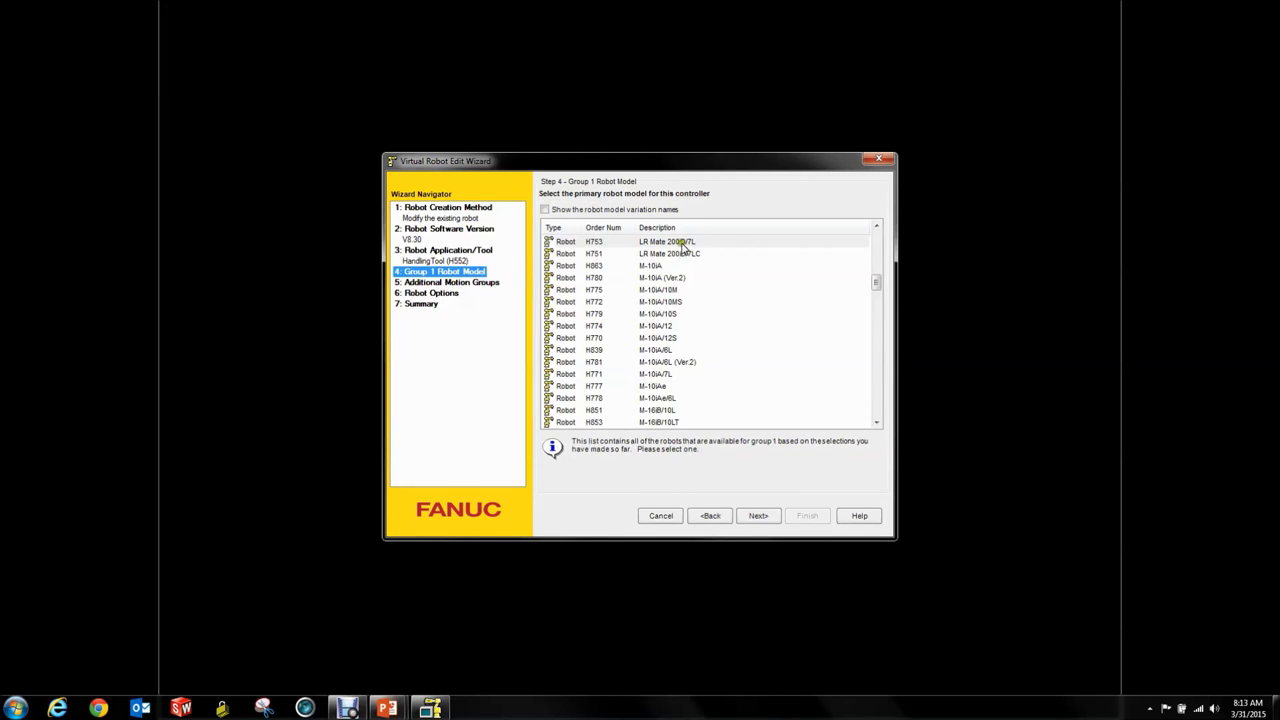
left_click(455, 284)
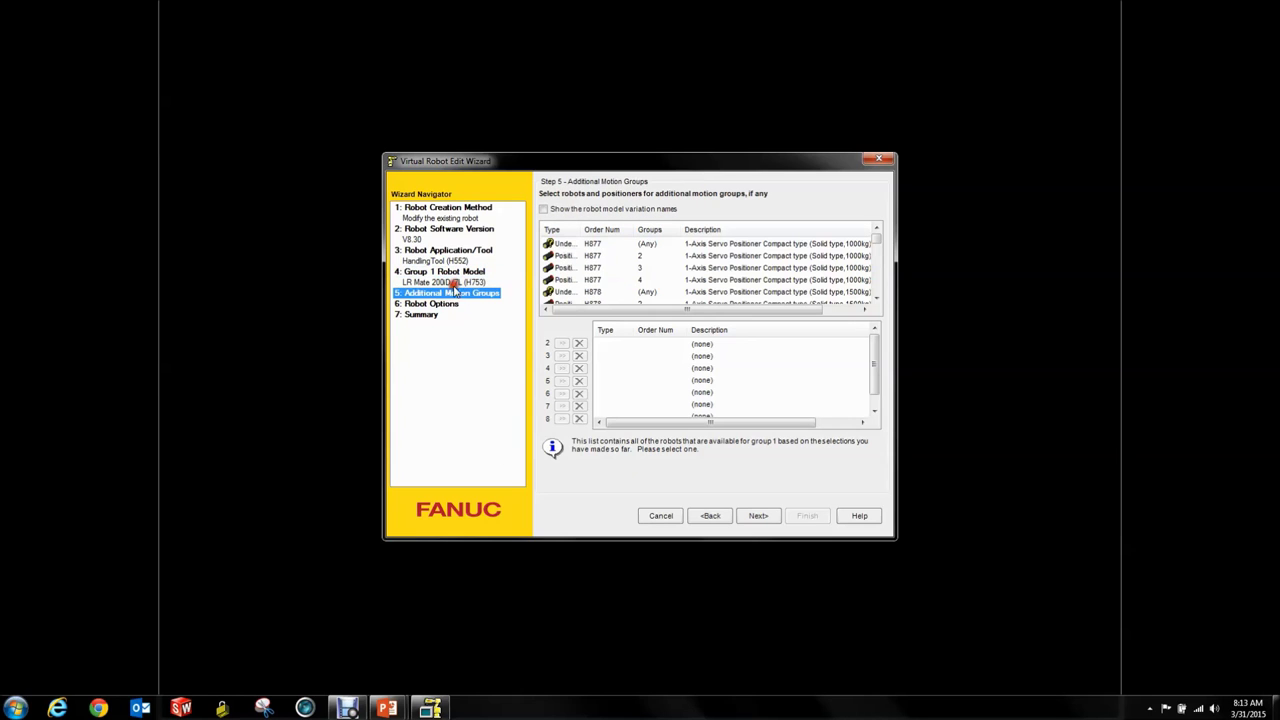
left_click(440, 304)
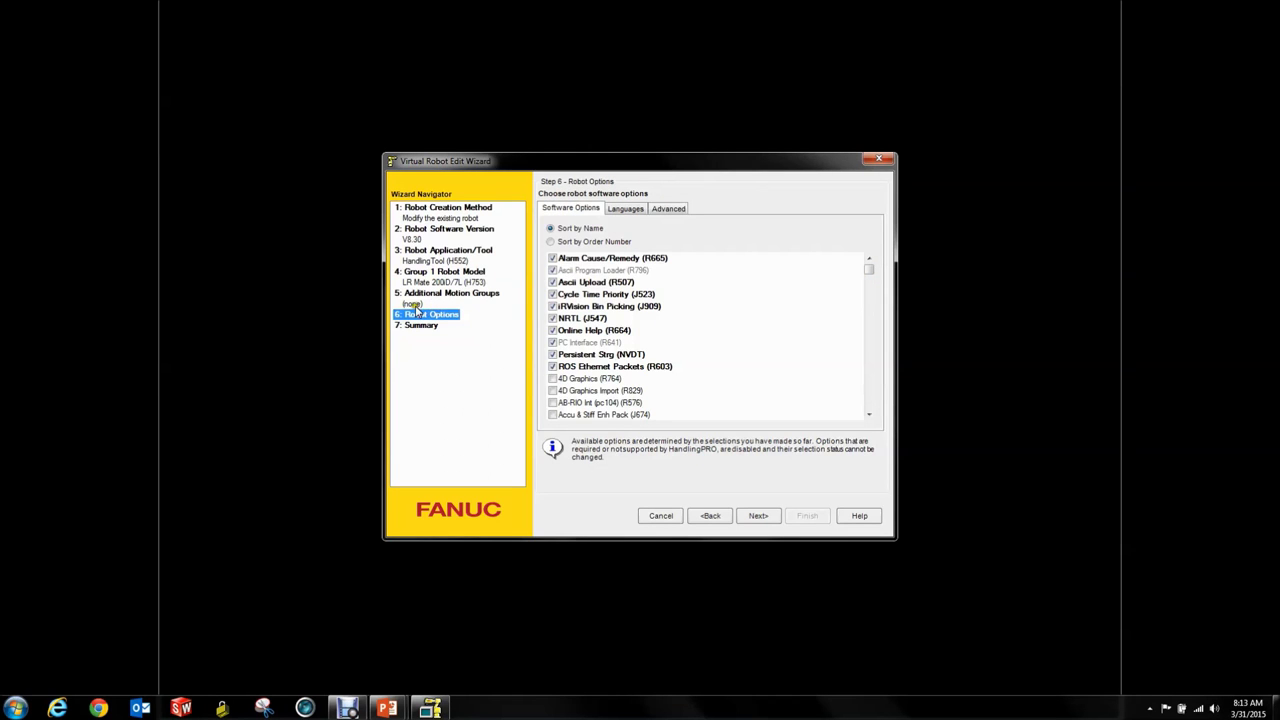
left_click(553, 307)
mouse_move(590, 308)
Set the virtual robot's DRAM memory size to 128 MB and finish the edit wizard.
left_click(669, 209)
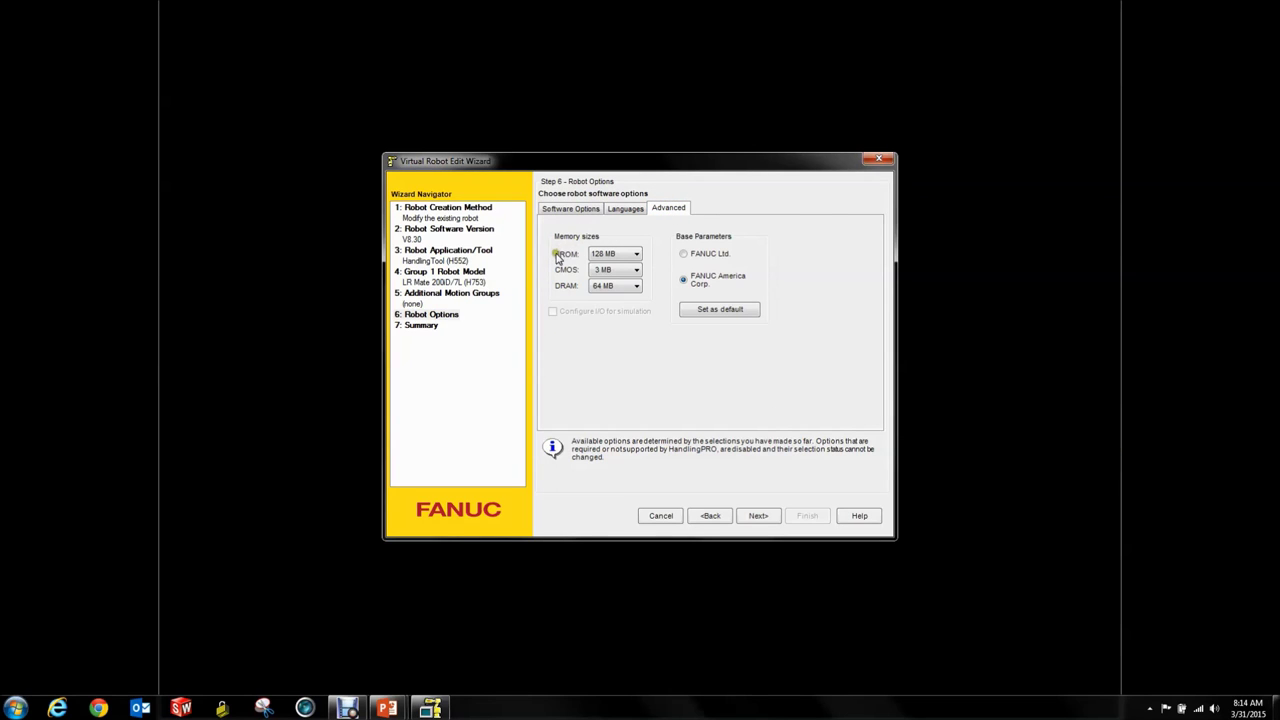
left_click(593, 292)
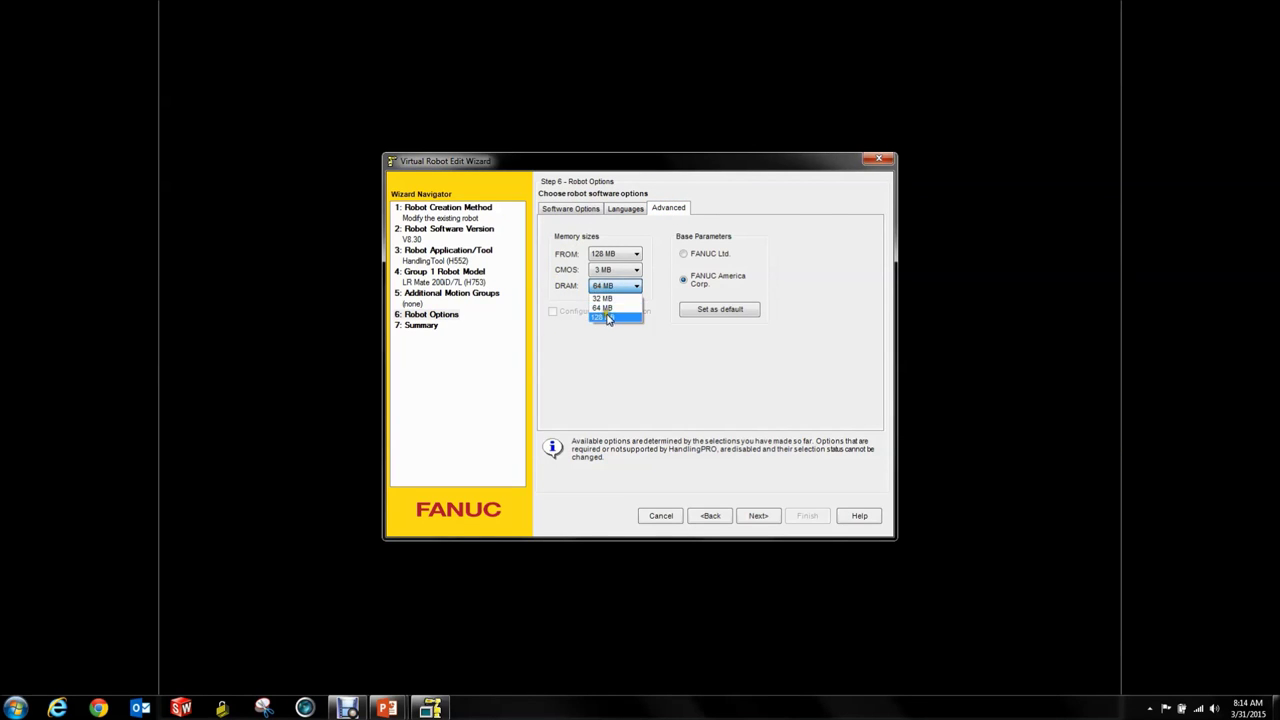
left_click(608, 318)
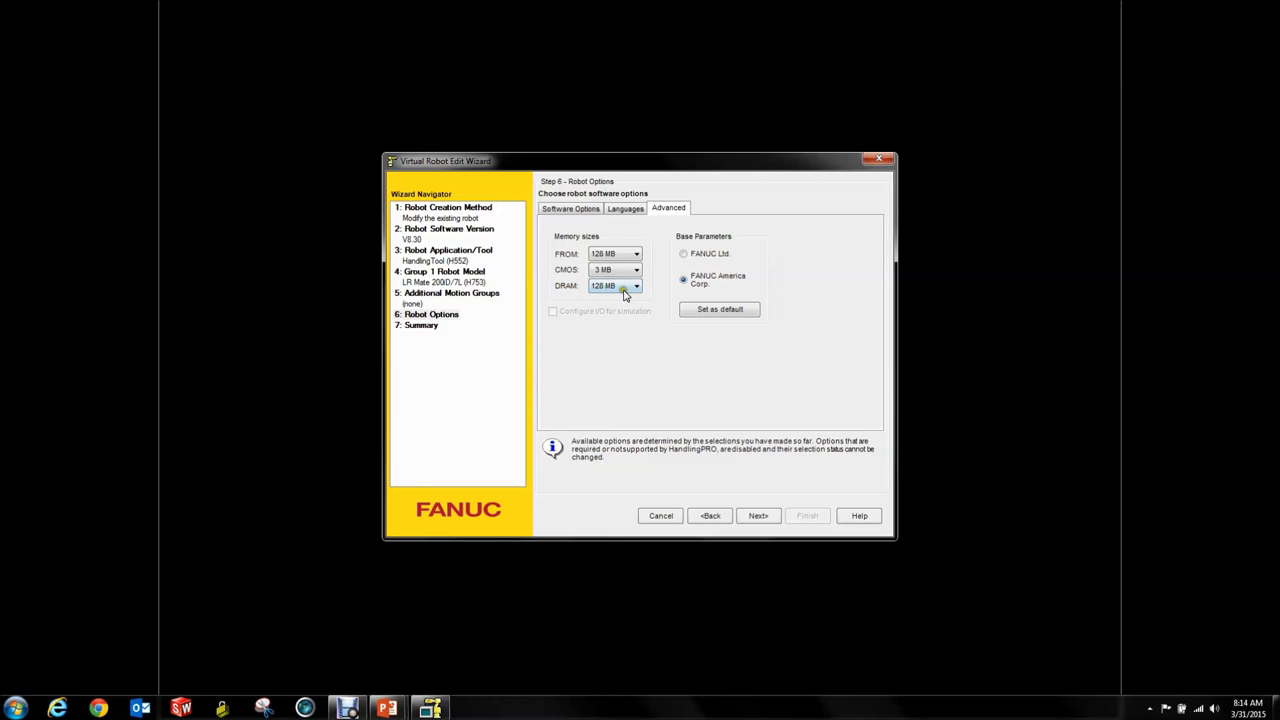
left_click(598, 289)
left_click(598, 289)
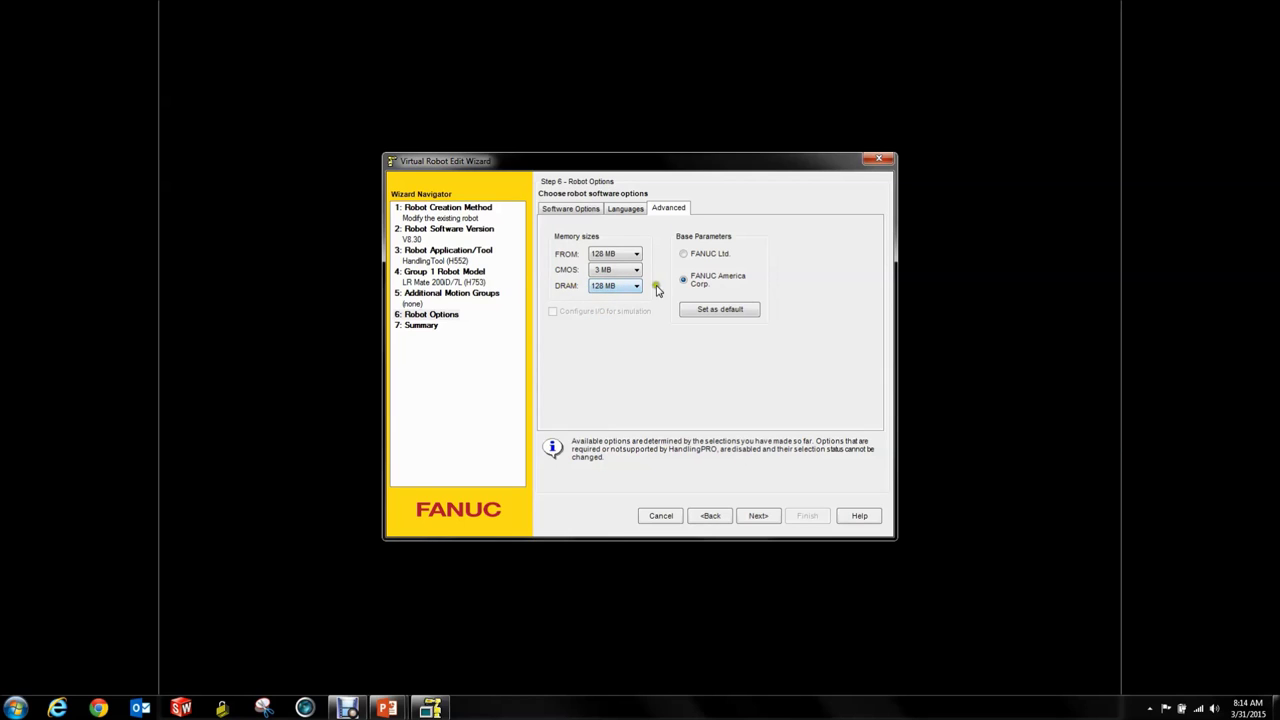
left_click(758, 516)
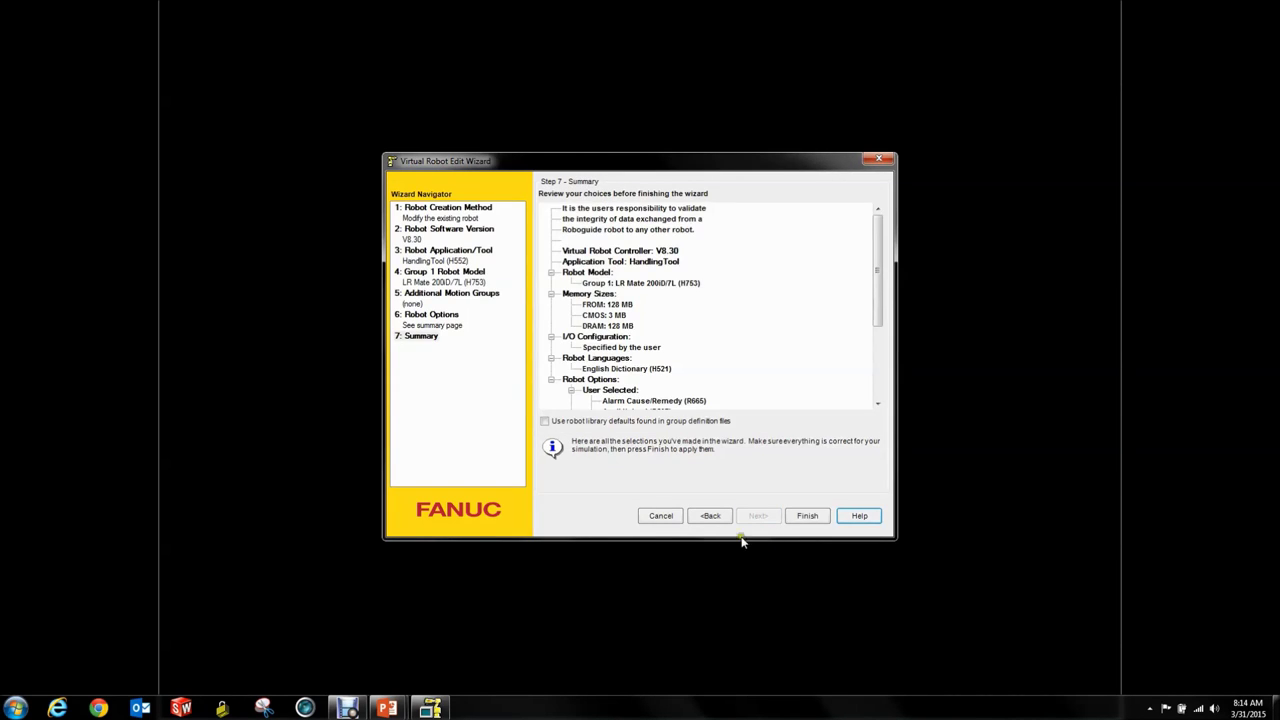
left_click(803, 518)
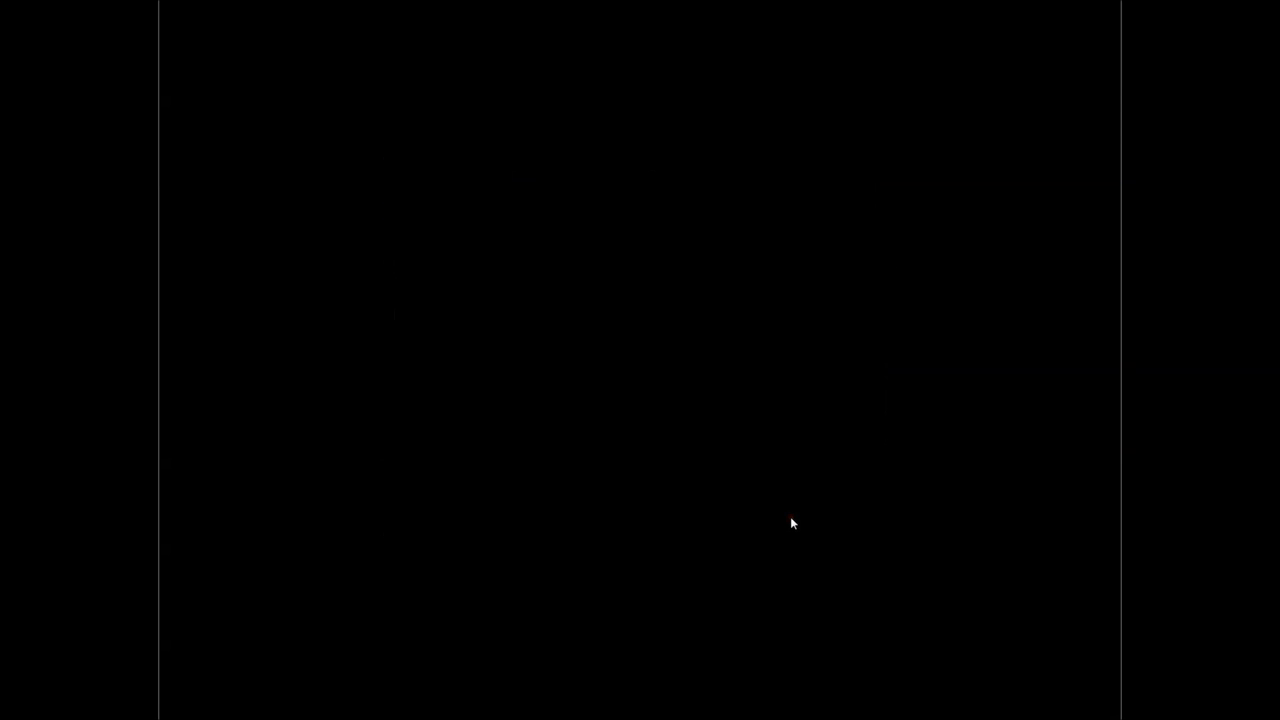
Switch to HandlingPRO, apply the LR Mate 200iD/7L robot's properties and close them.
key("alt+Tab")
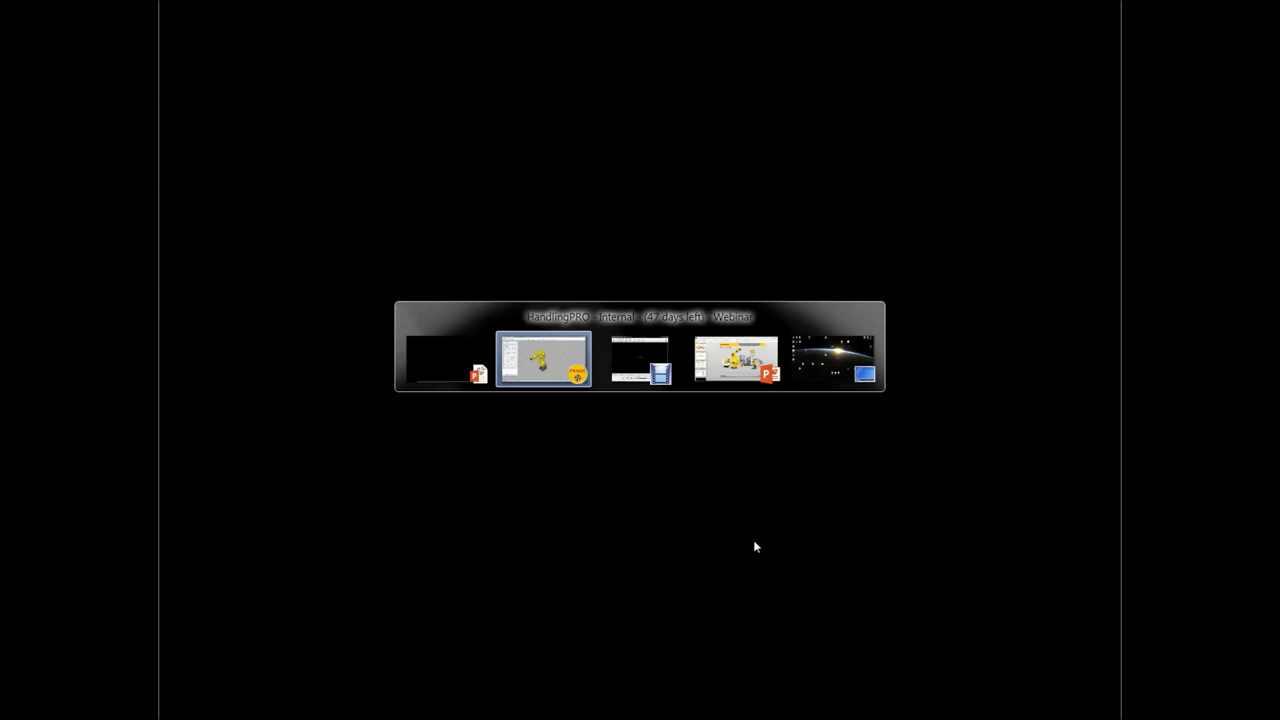
key("alt+Tab")
key("alt+Tab")
key("alt+Tab")
key("alt+Tab")
key("alt+Tab")
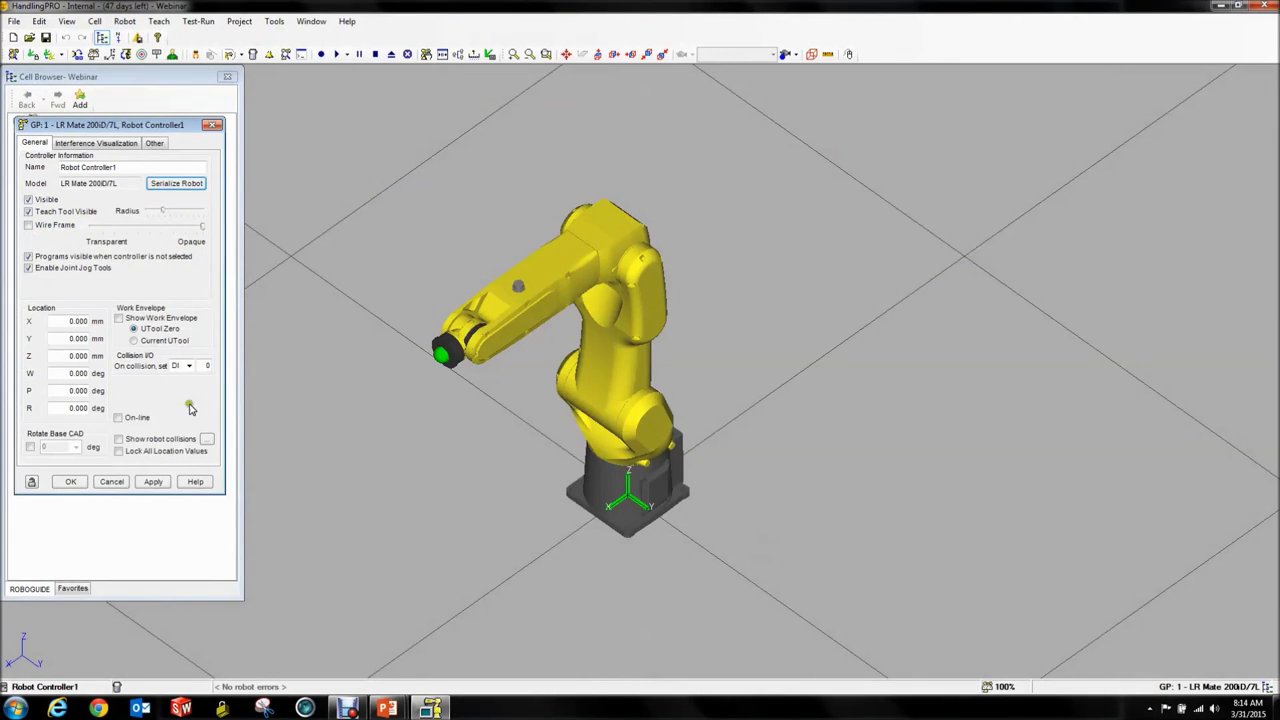
left_click(153, 481)
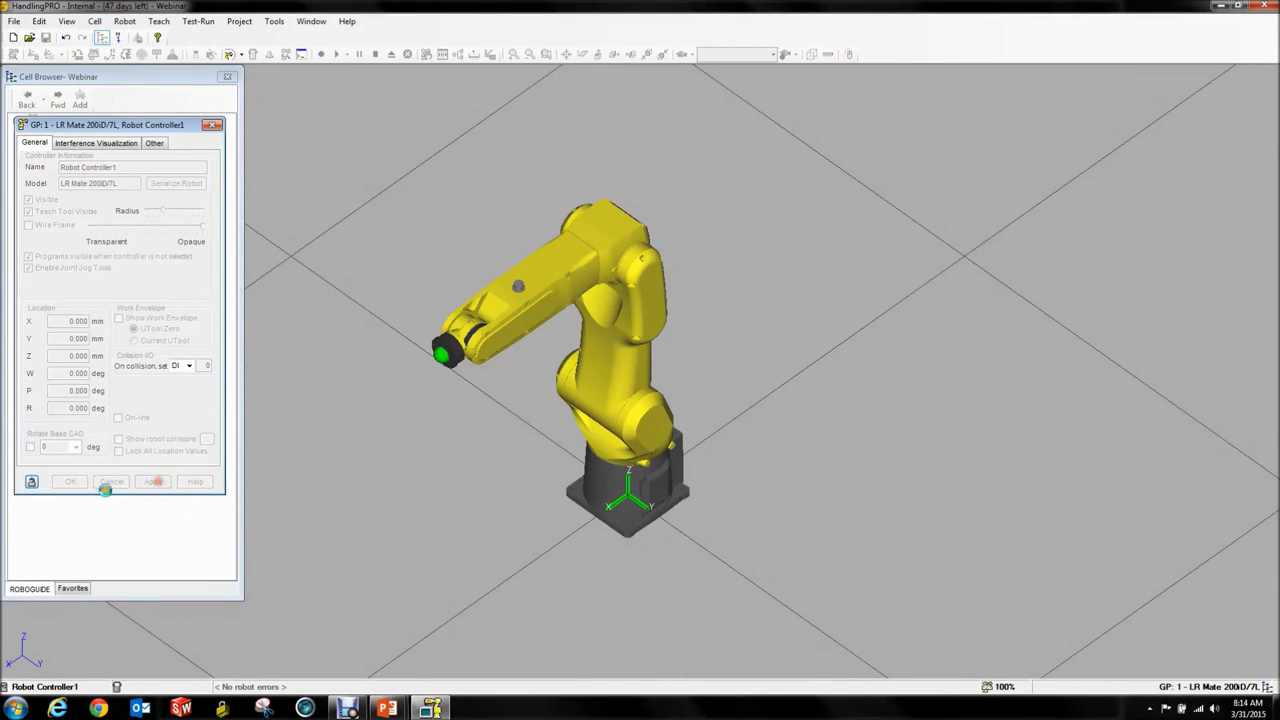
left_click(668, 374)
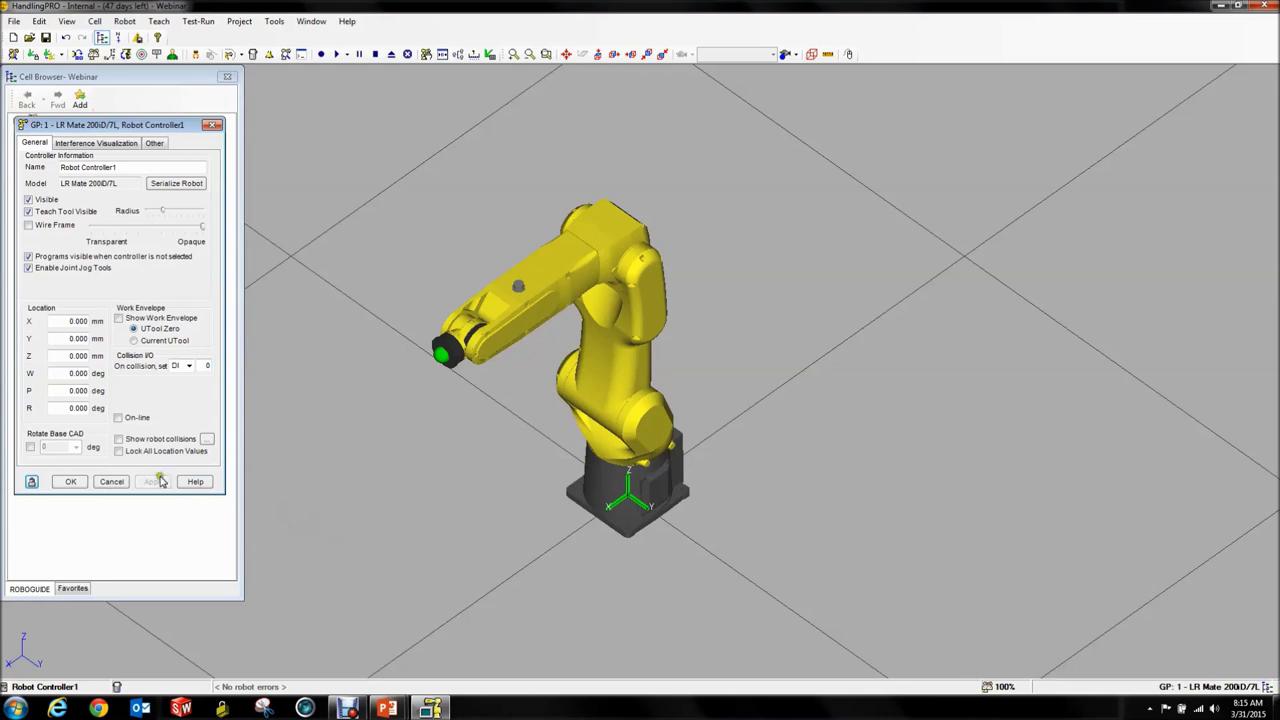
left_click(74, 479)
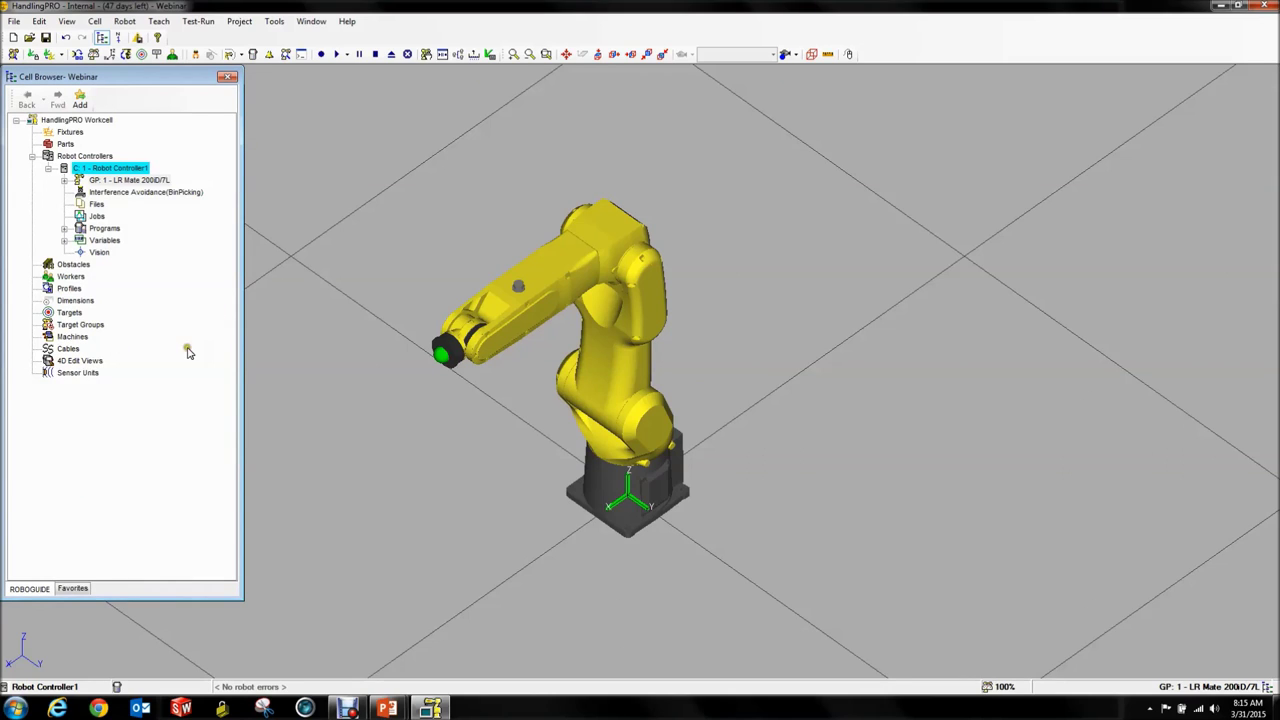
Enable vision simulation for Robot Controller1 and accept the controller restart.
left_click(32, 156)
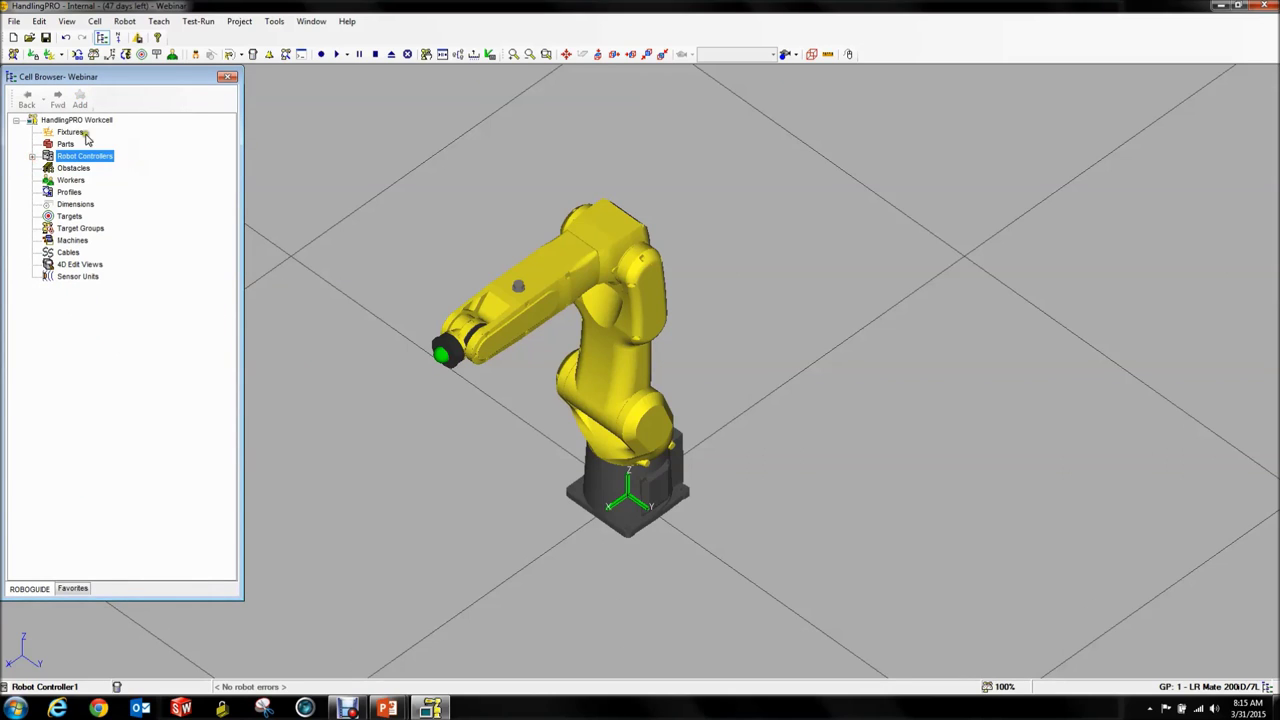
left_click(32, 157)
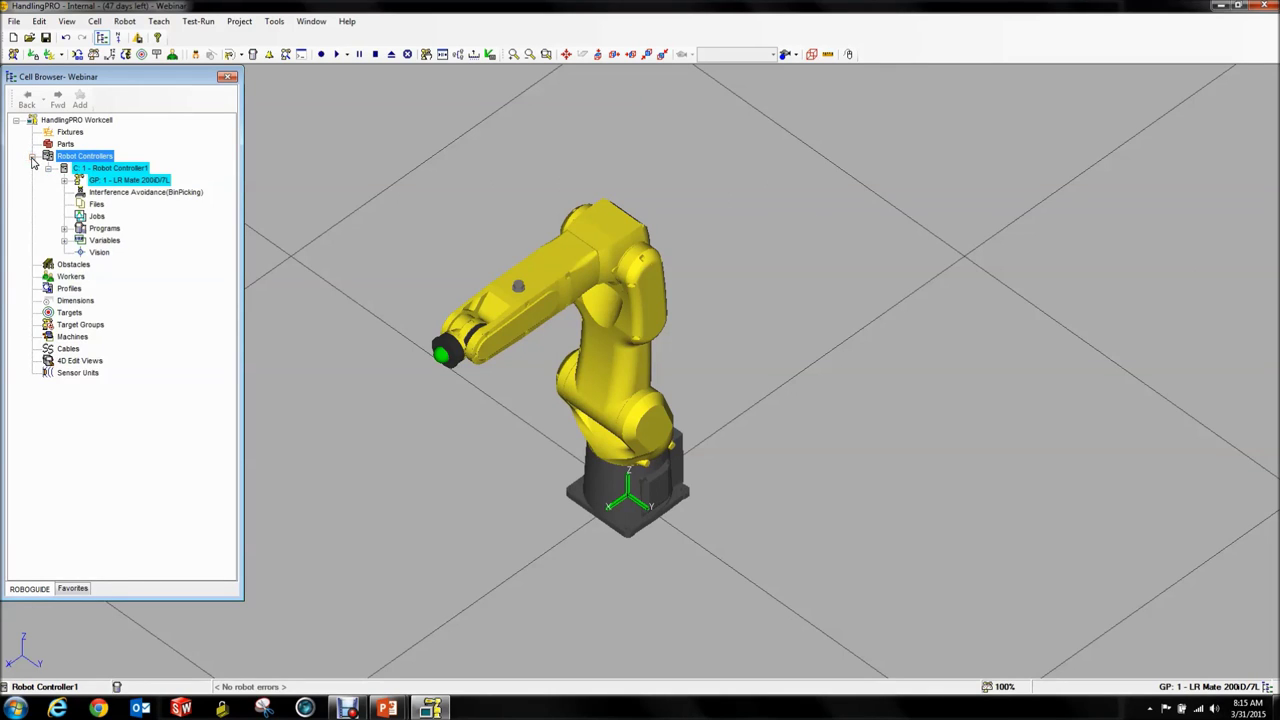
left_click(114, 170)
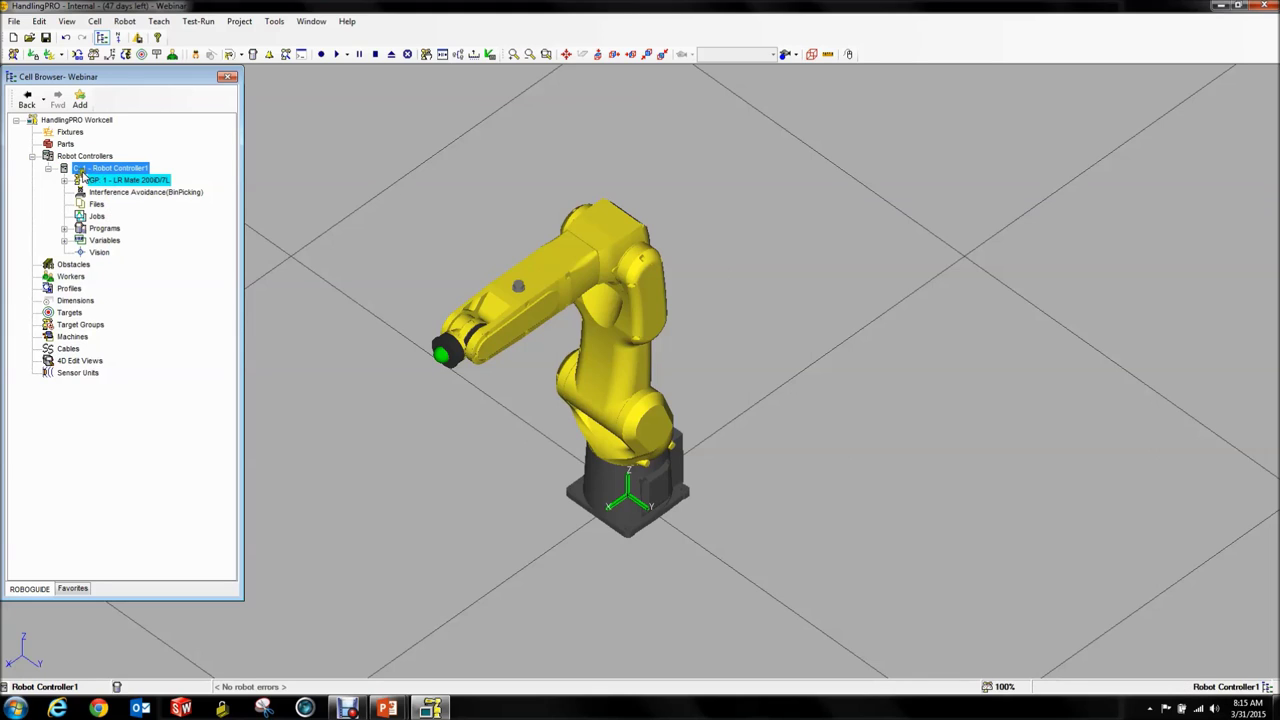
left_click(94, 252)
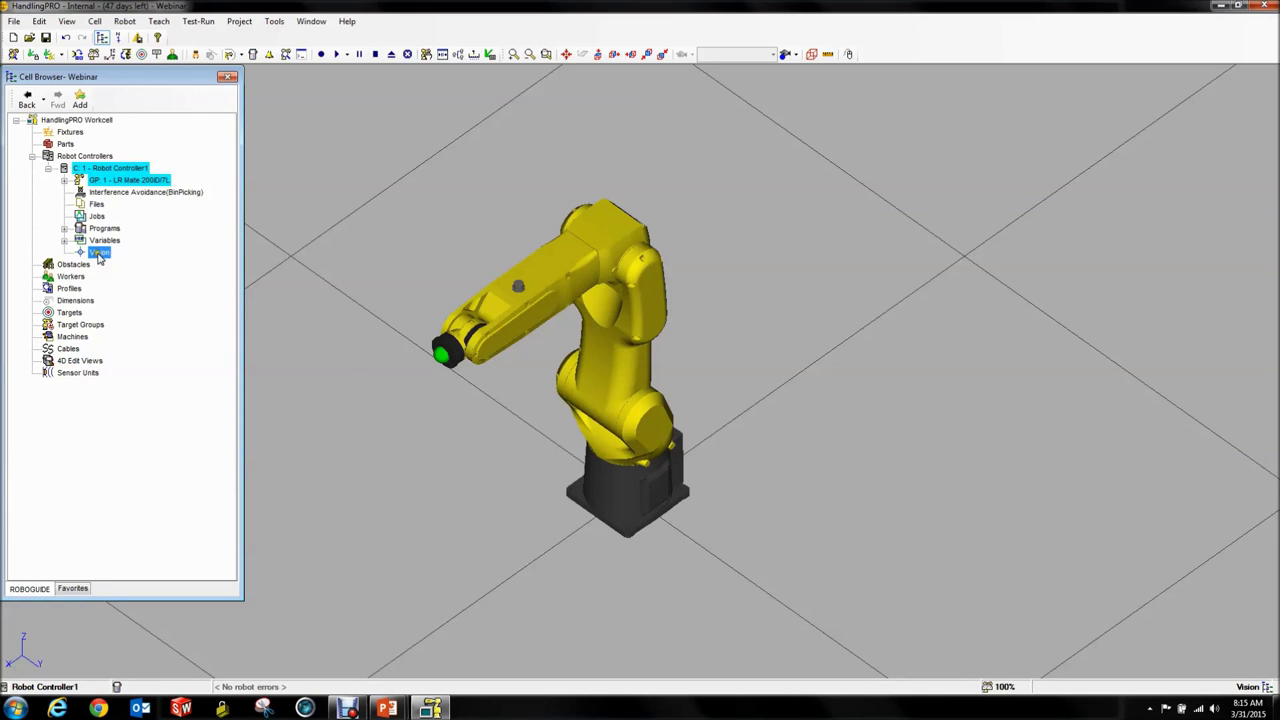
right_click(98, 256)
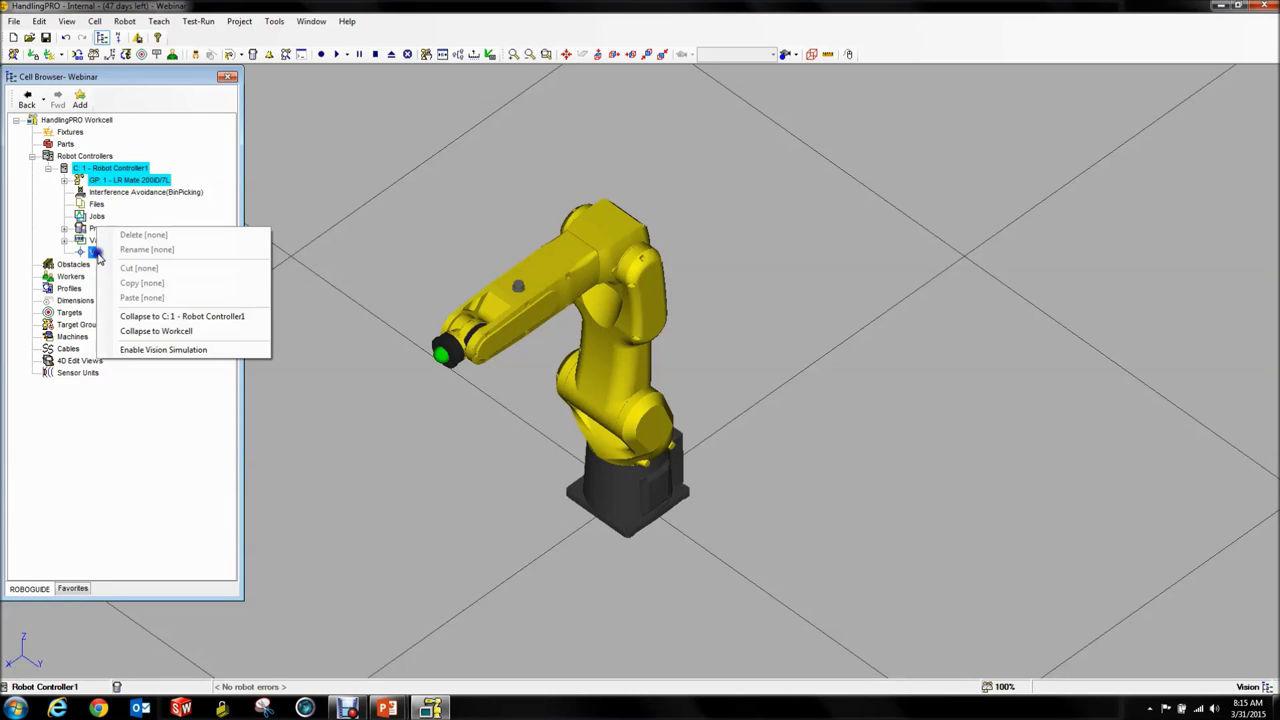
left_click(127, 352)
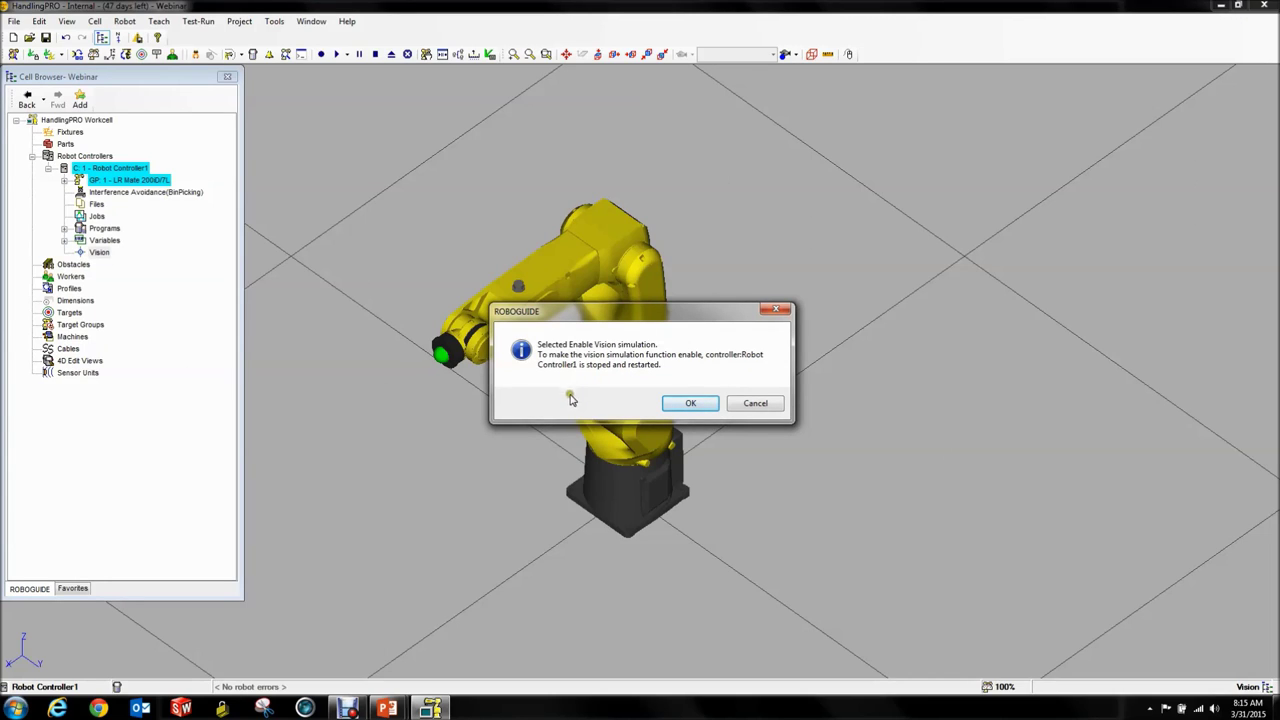
left_click(655, 403)
left_click(695, 404)
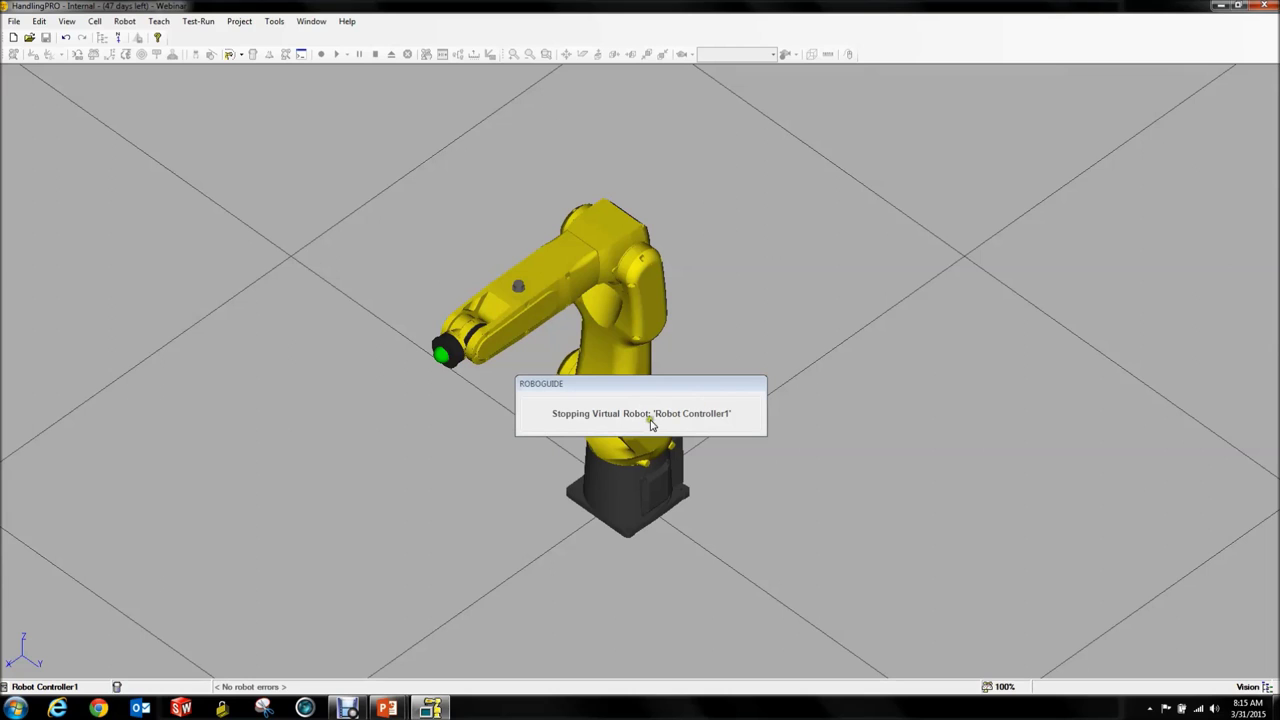
Switch to the PowerPoint slide show to view the bin, parts, frames and tooling slide, and return to HandlingPRO.
mouse_move(394, 712)
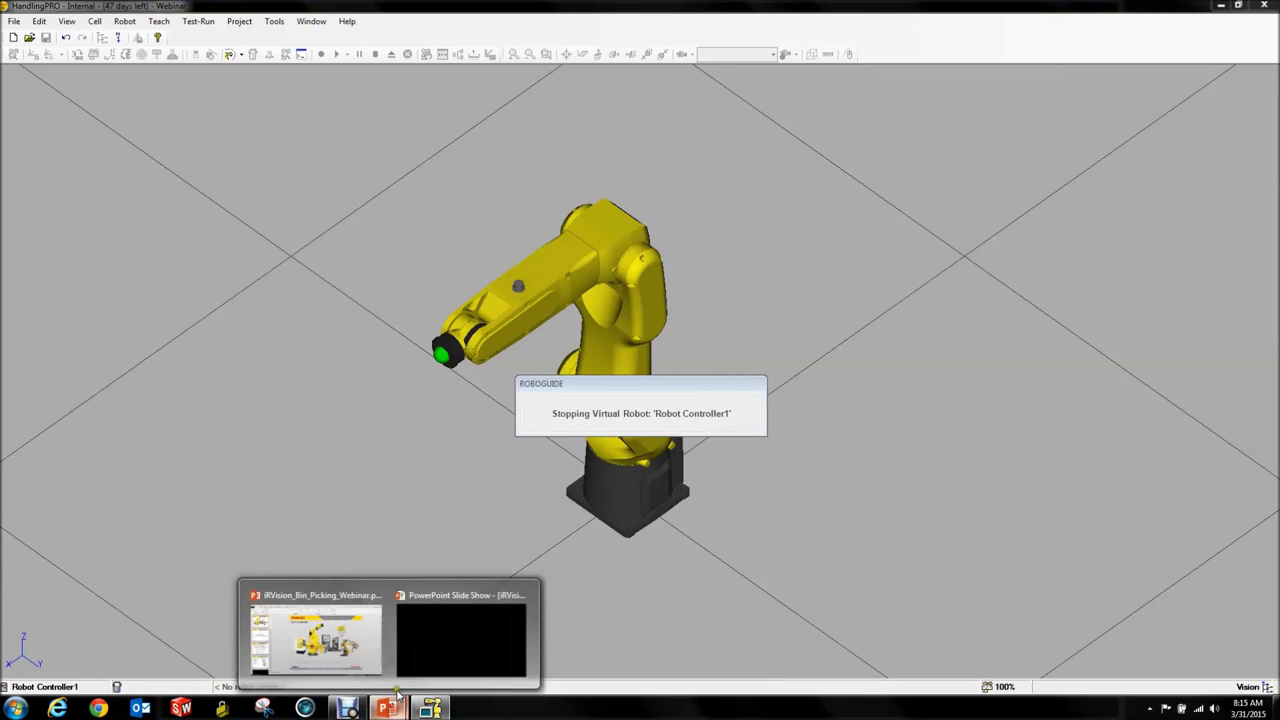
left_click(440, 647)
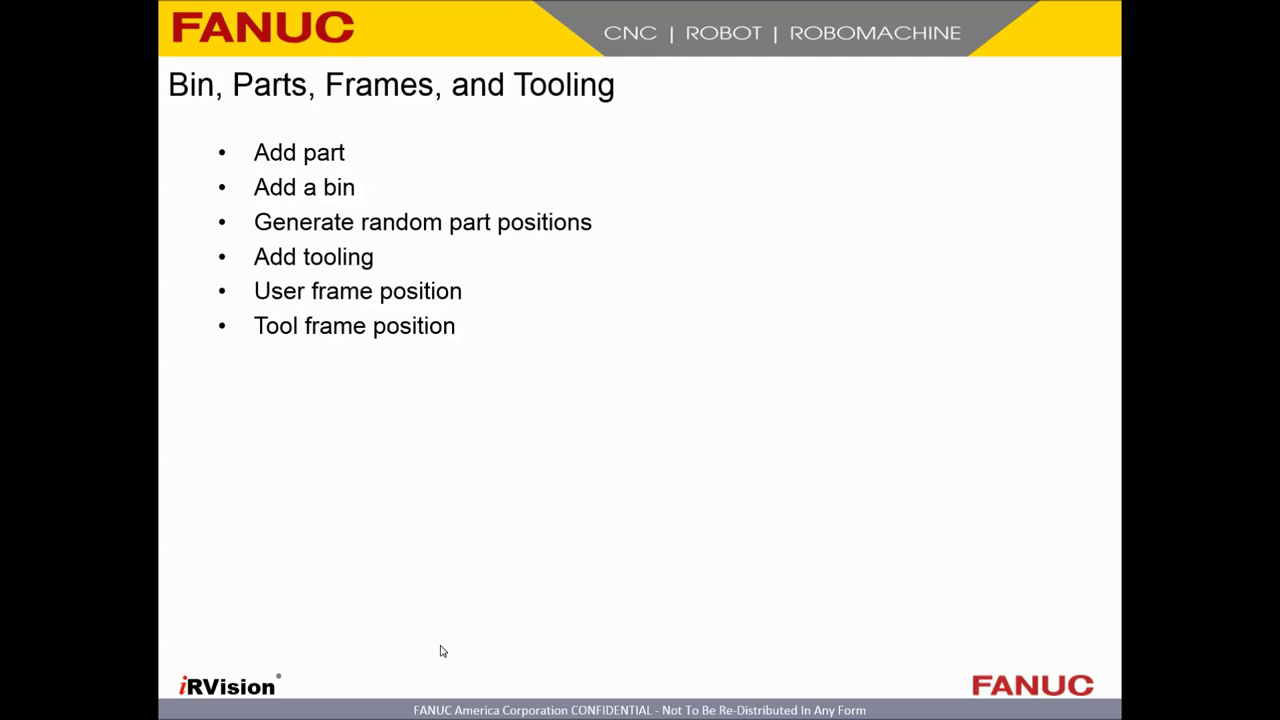
left_click(442, 651)
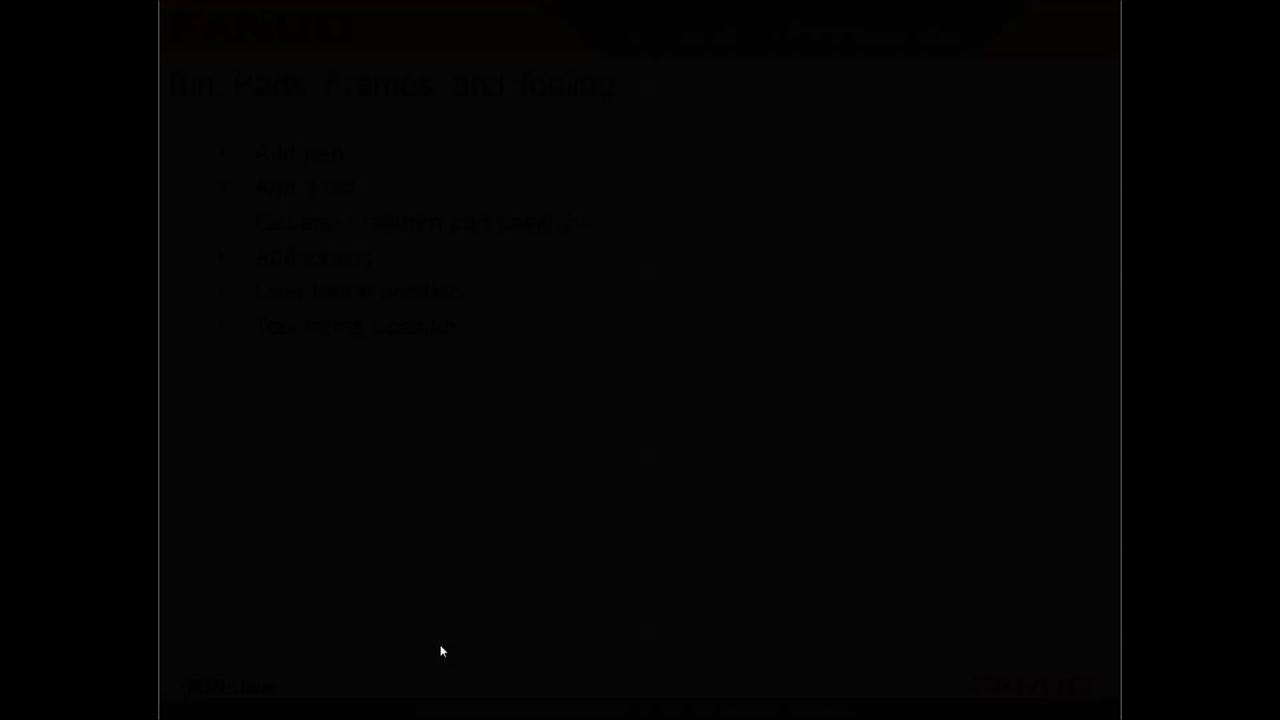
key("alt+Tab")
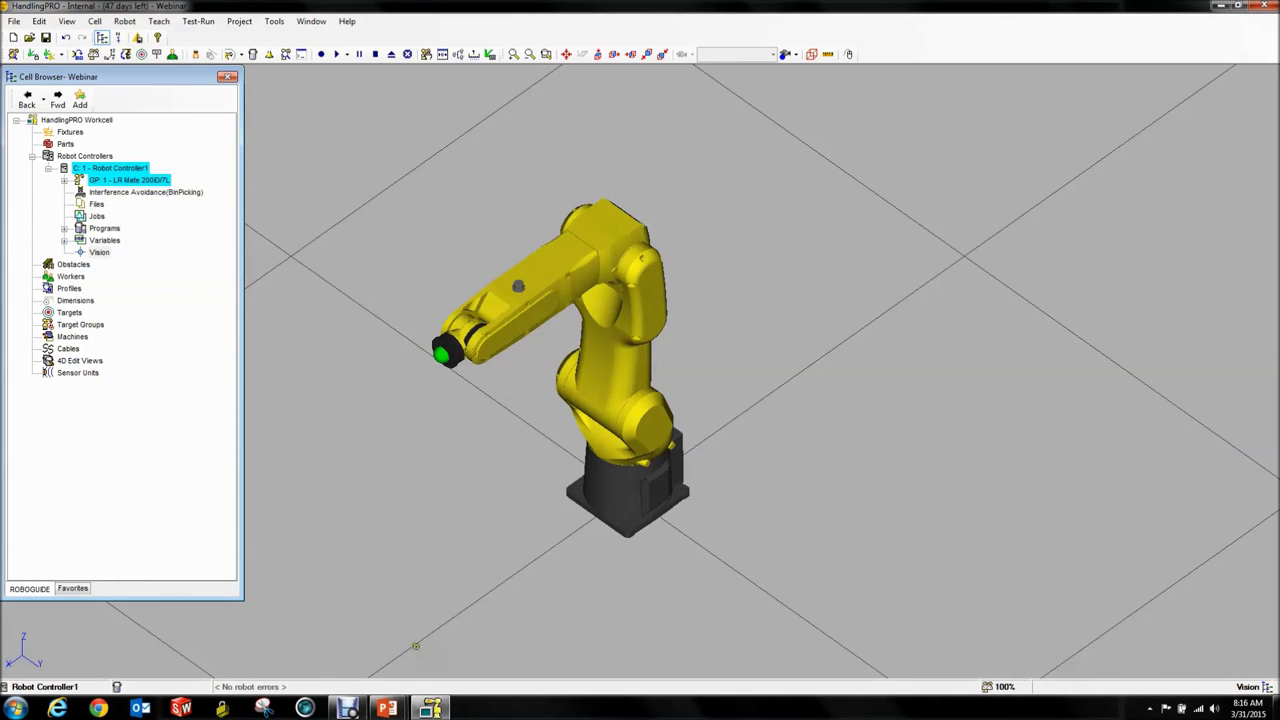
Raise the LR Mate 200iD/7L robot by setting its Z location to 500 mm.
left_click(294, 218)
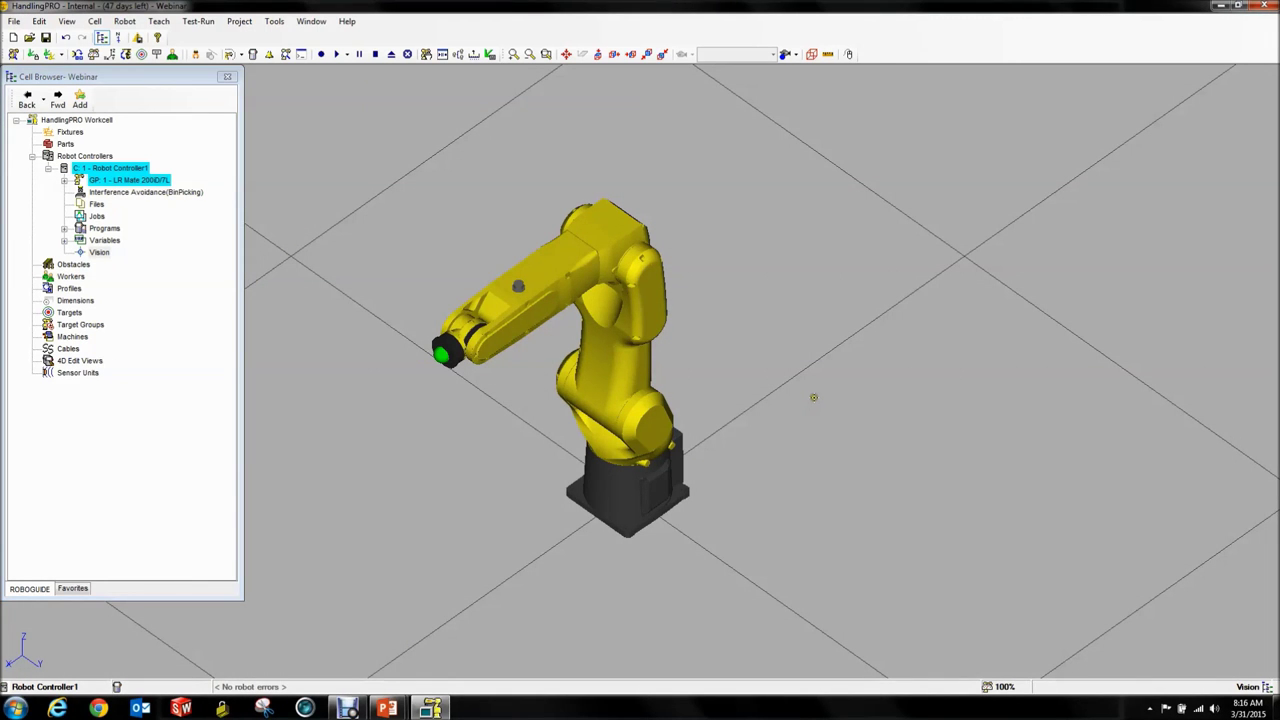
scroll(813, 397, "down", 1)
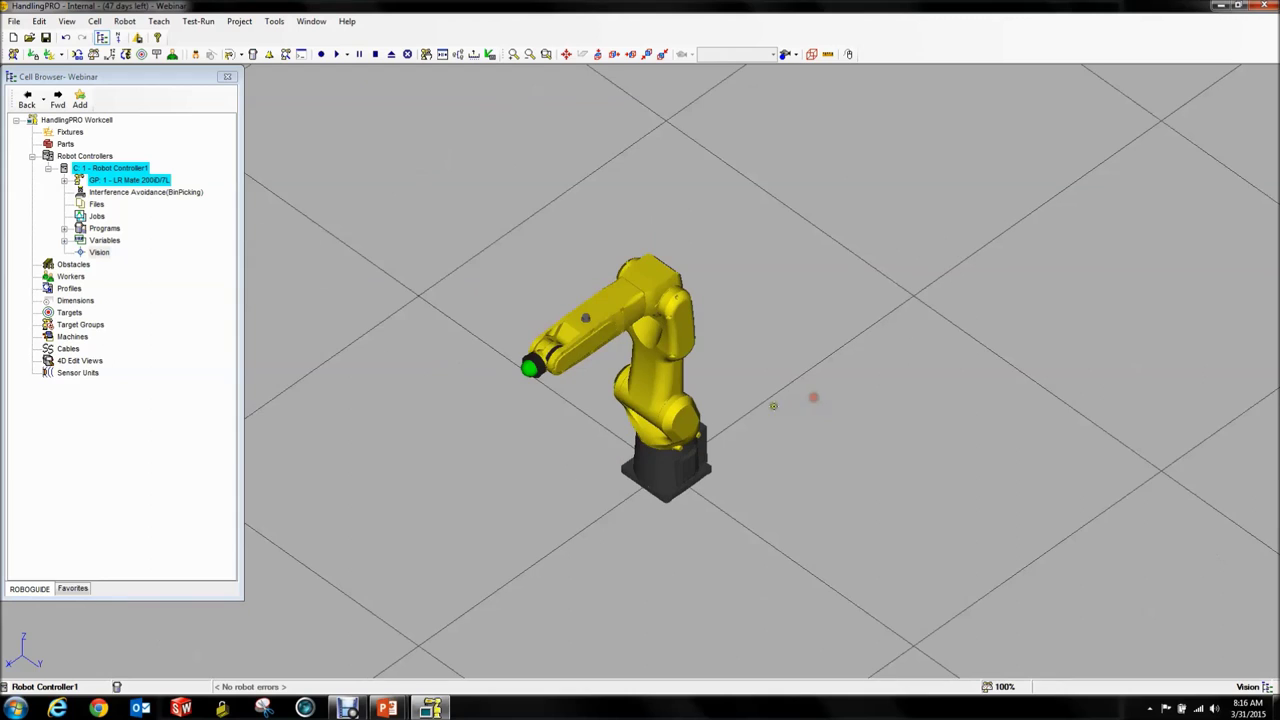
double_click(680, 480)
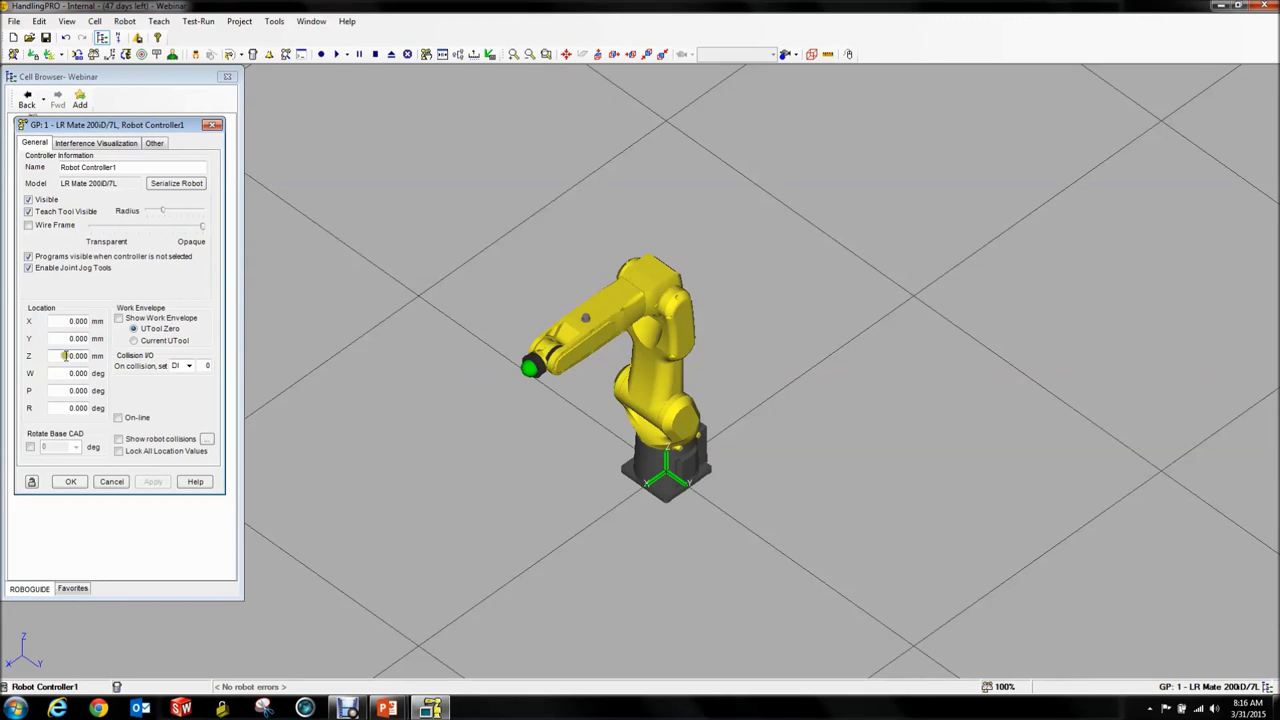
type("500")
key("Tab")
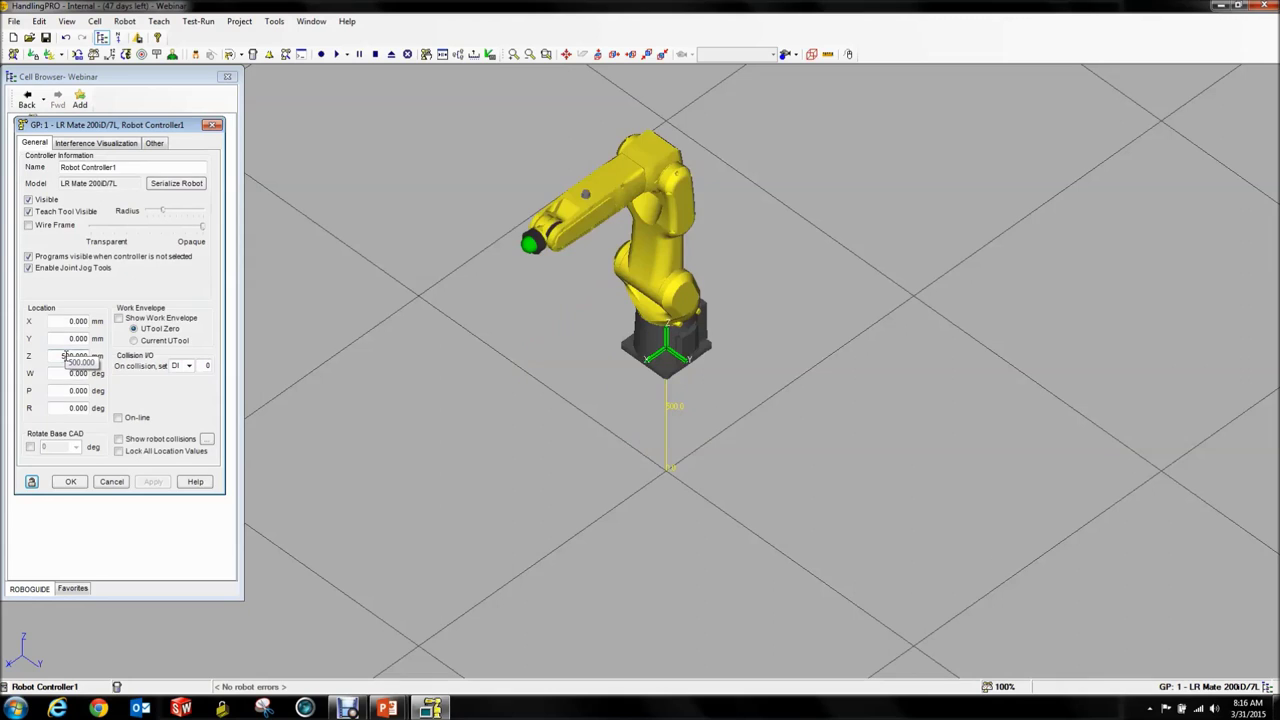
left_click(70, 481)
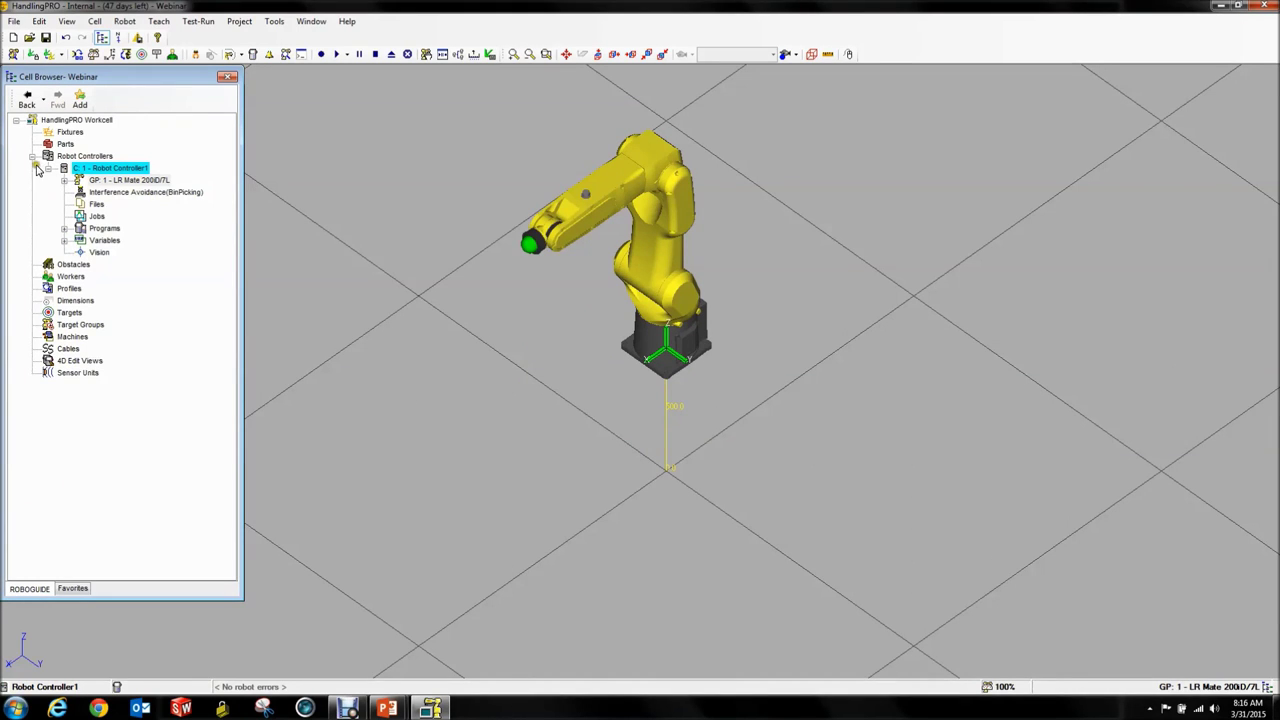
right_click(62, 264)
mouse_move(110, 247)
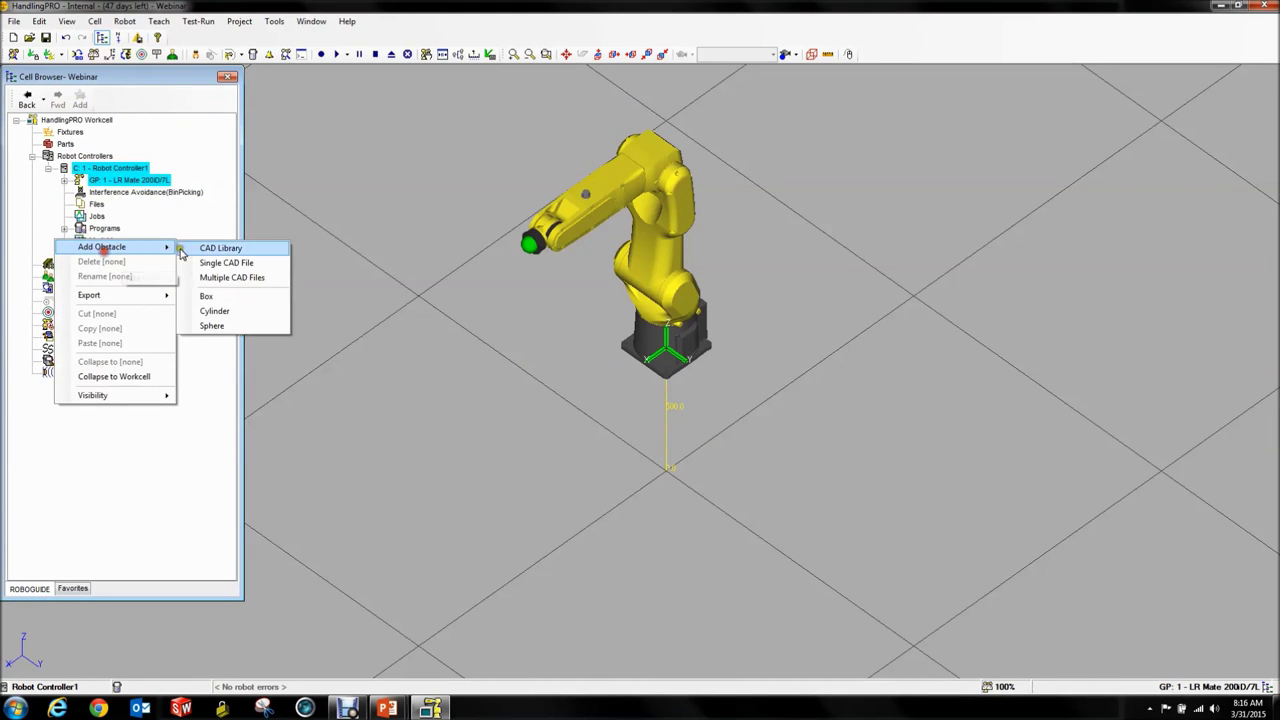
left_click(220, 248)
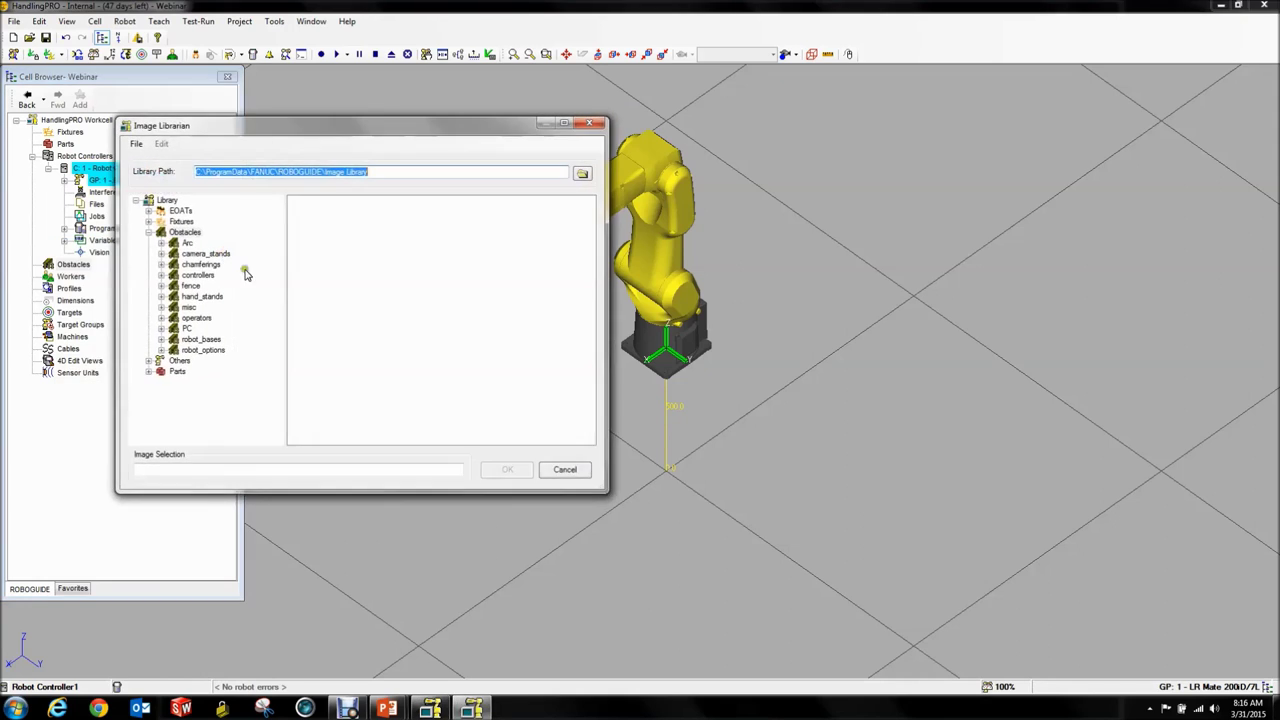
left_click(549, 474)
Add an obstacle to the workcell from the single CAD file Structure_1300.IGS.
right_click(72, 264)
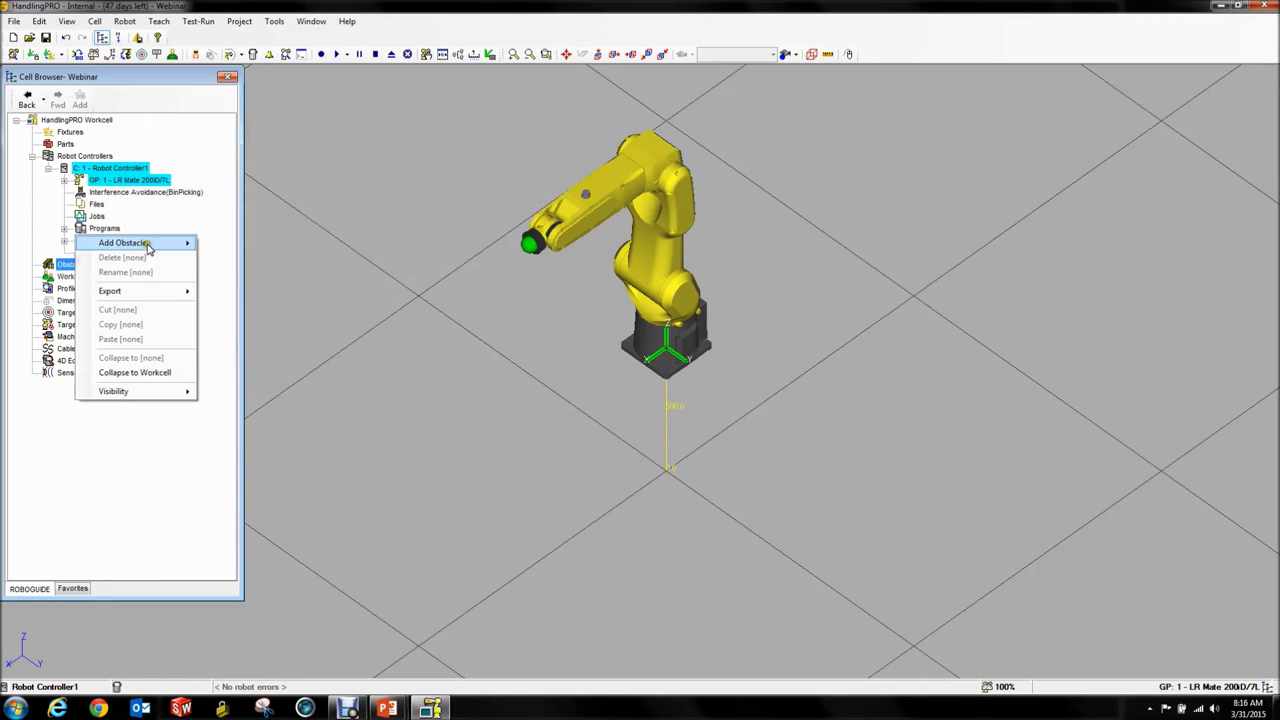
mouse_move(147, 243)
left_click(232, 259)
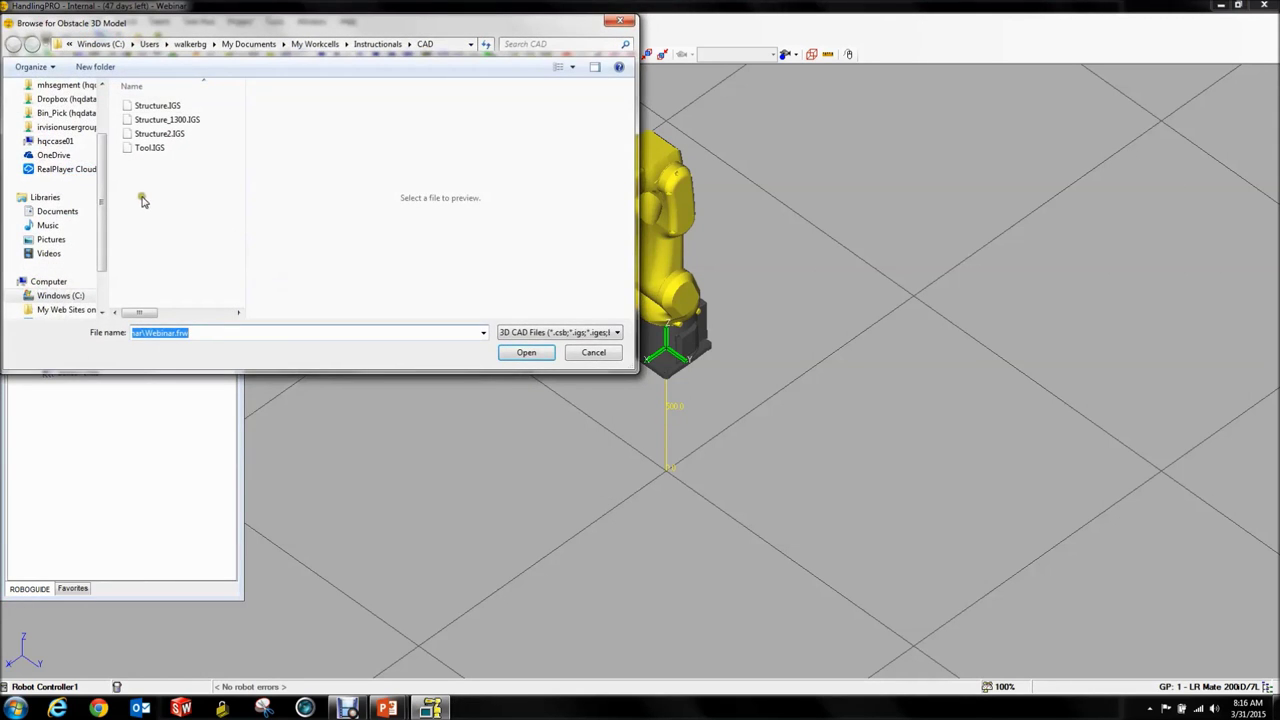
left_click(143, 120)
left_click(518, 352)
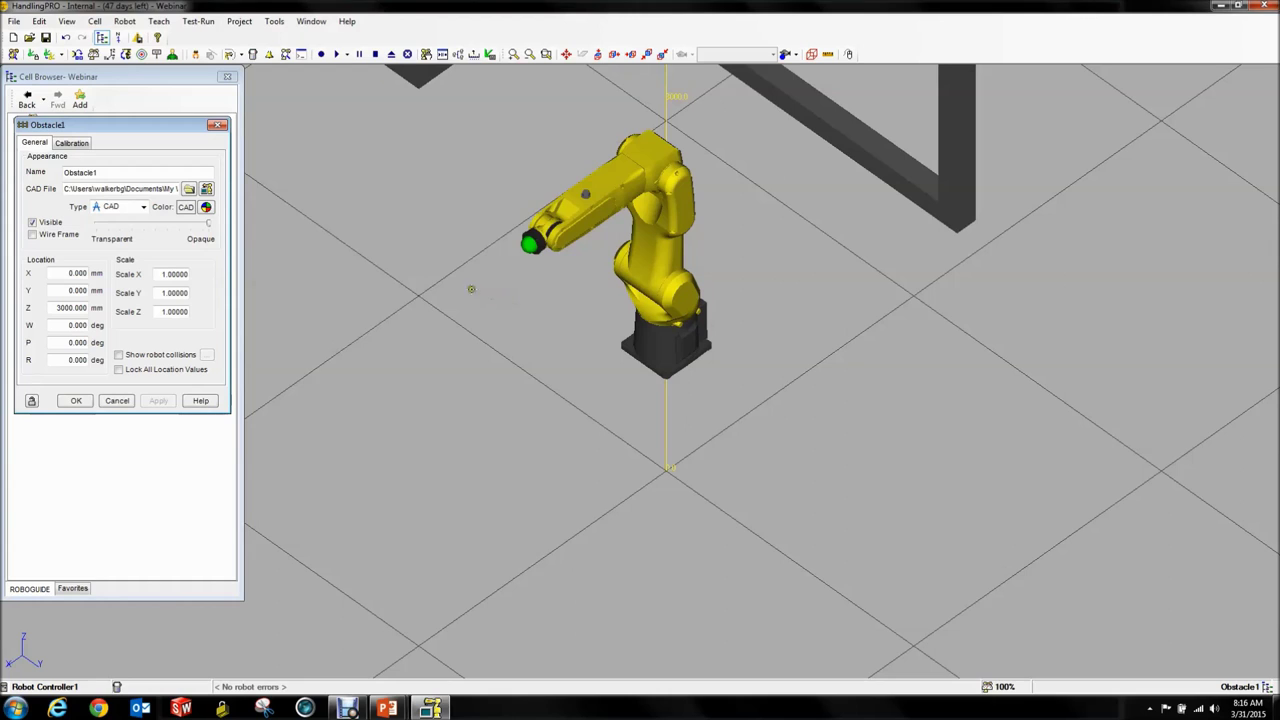
left_click(57, 307)
type("0")
left_click(183, 311)
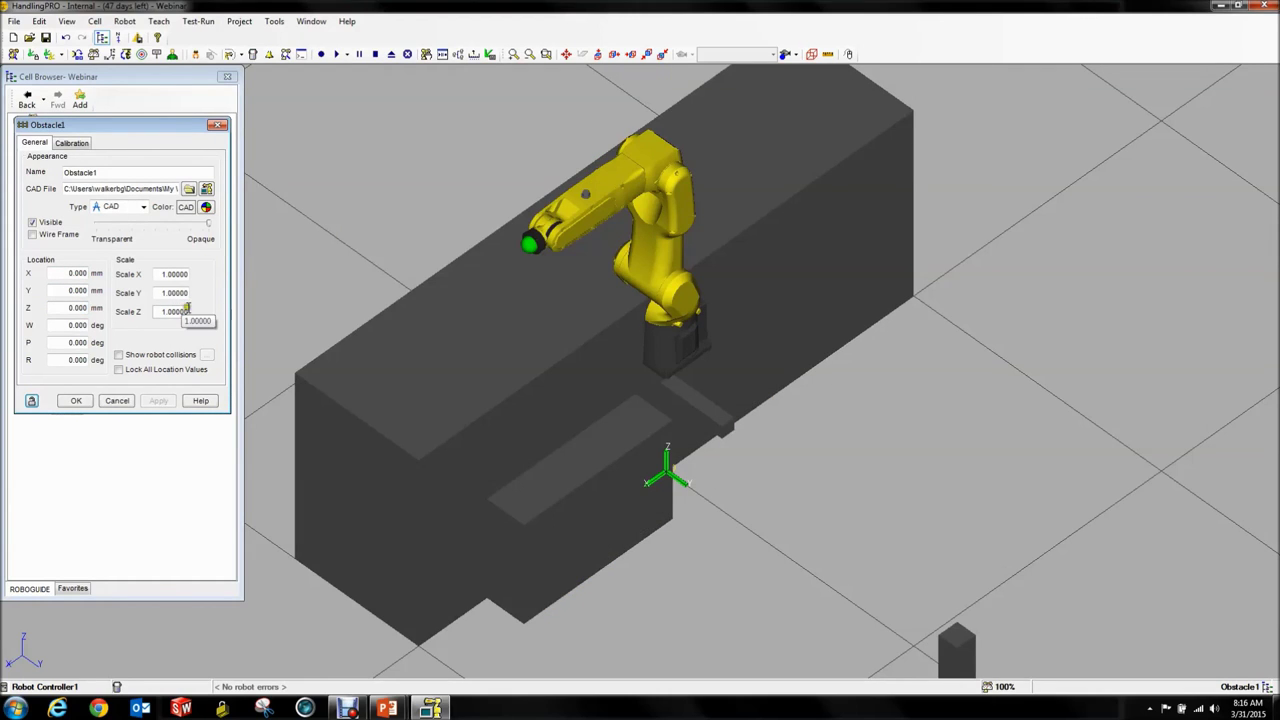
Position the structure obstacle at Z 500 mm and rotate it to W 90 and R 90 degrees.
left_click(69, 307)
type("500")
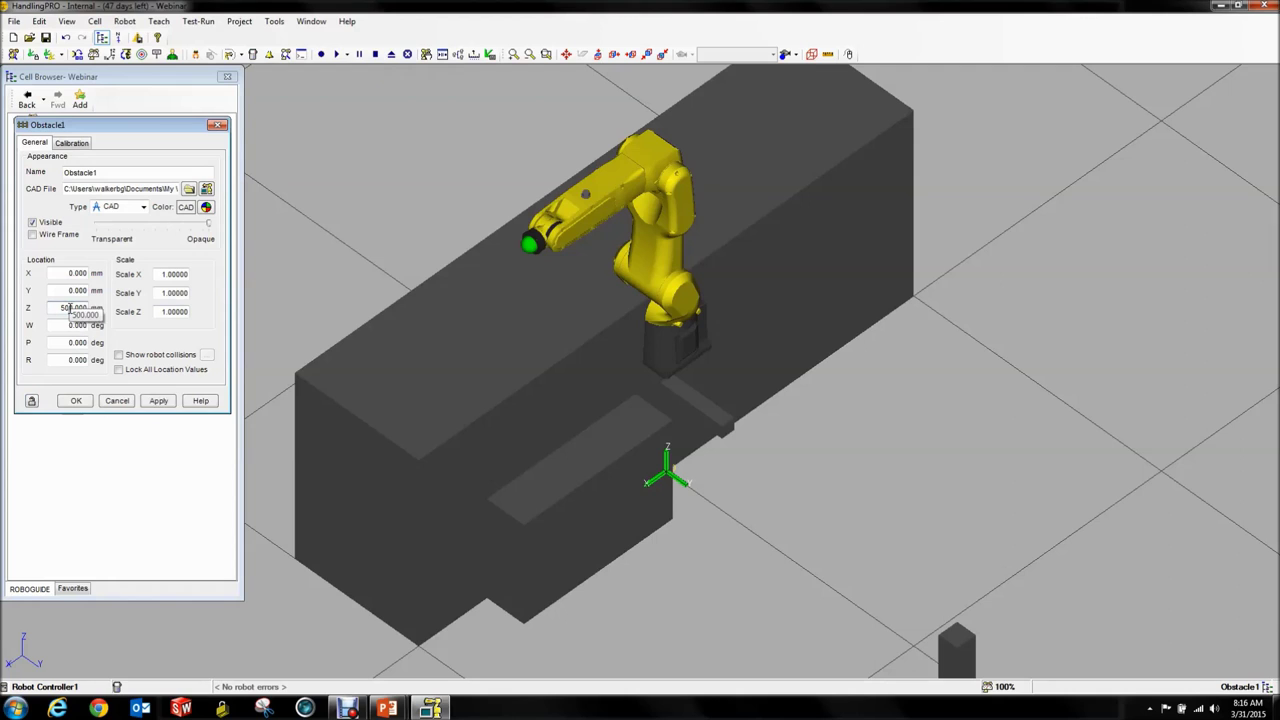
key("Return")
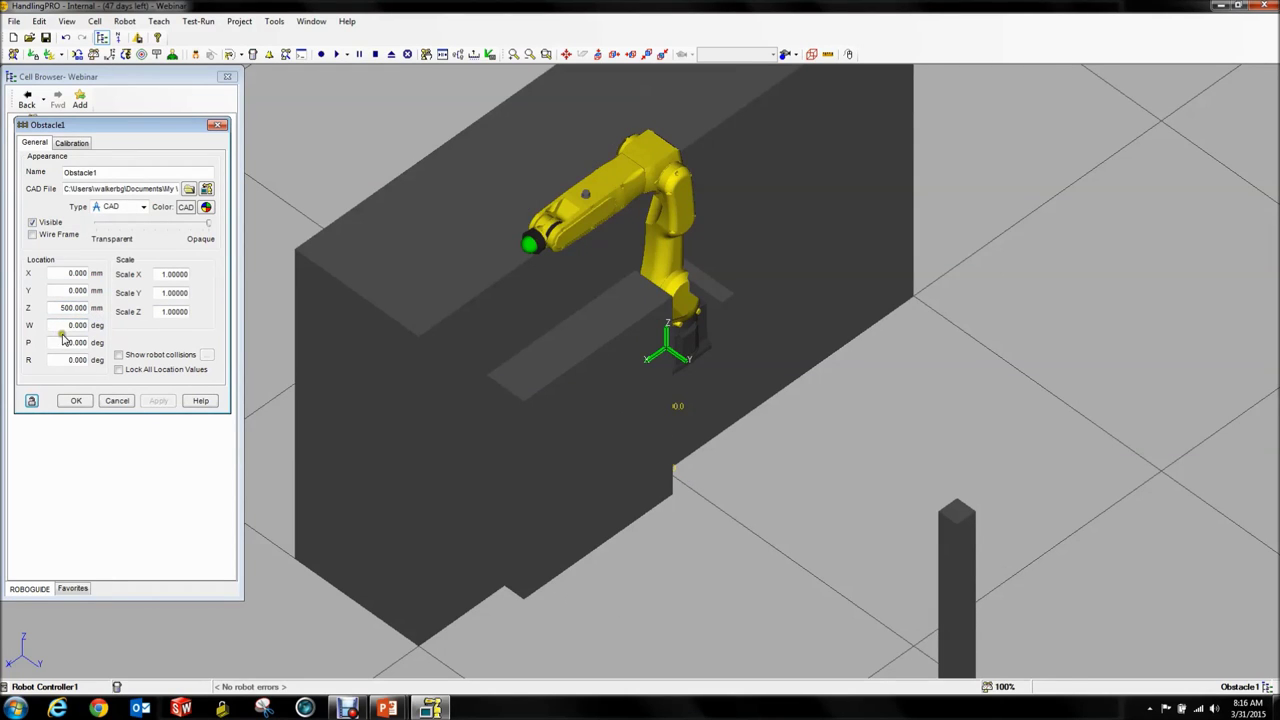
double_click(56, 325)
type("90")
left_click(166, 401)
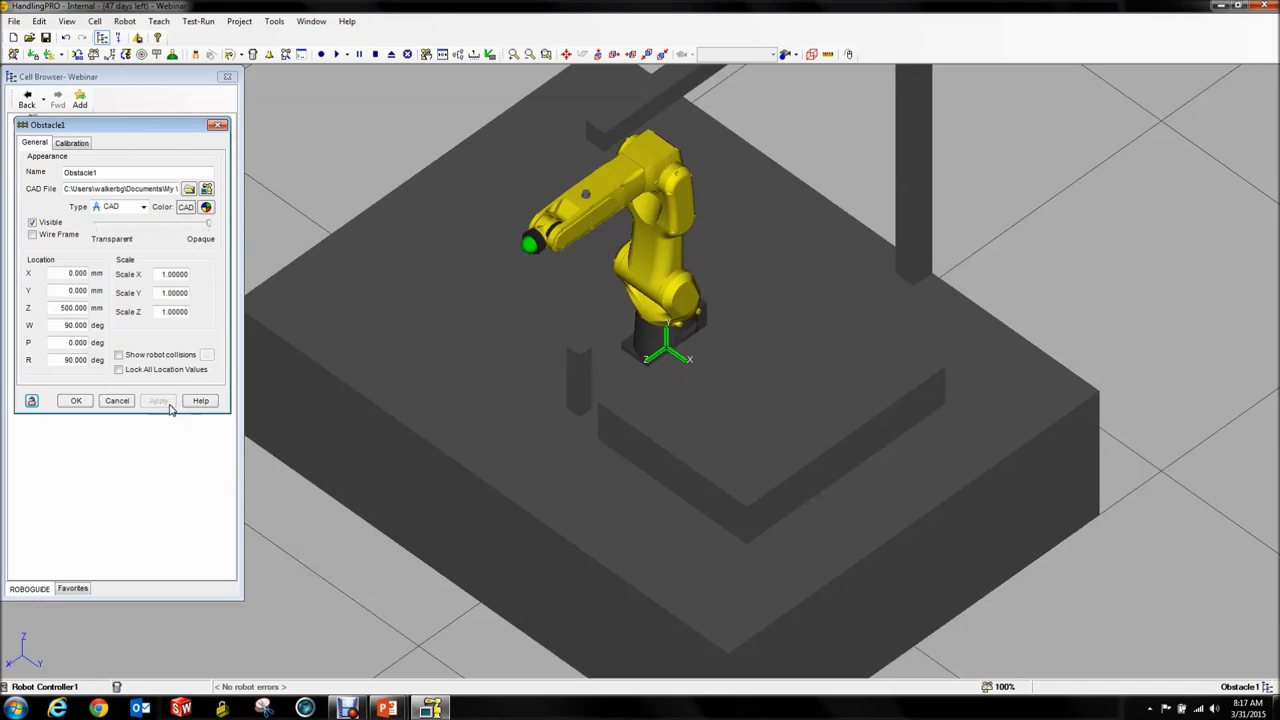
Rename the obstacle as Structure and accept its properties.
double_click(105, 173)
type("Structure")
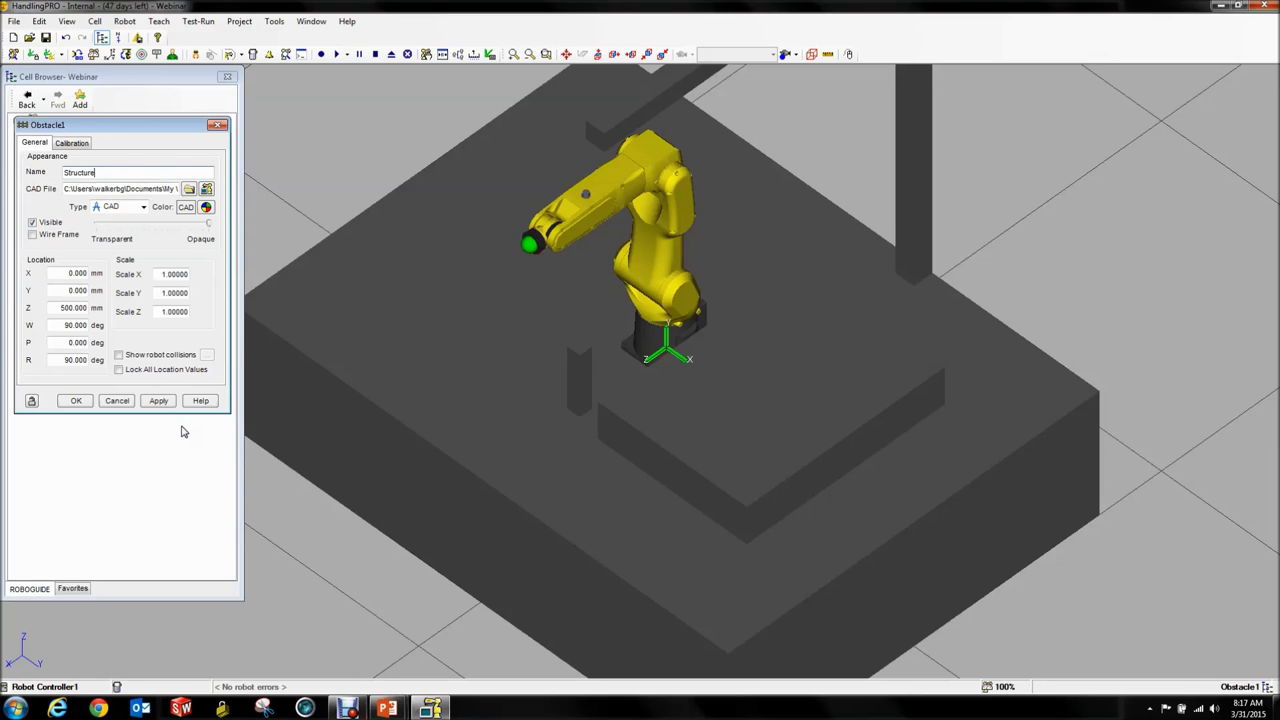
left_click(161, 401)
left_click(76, 401)
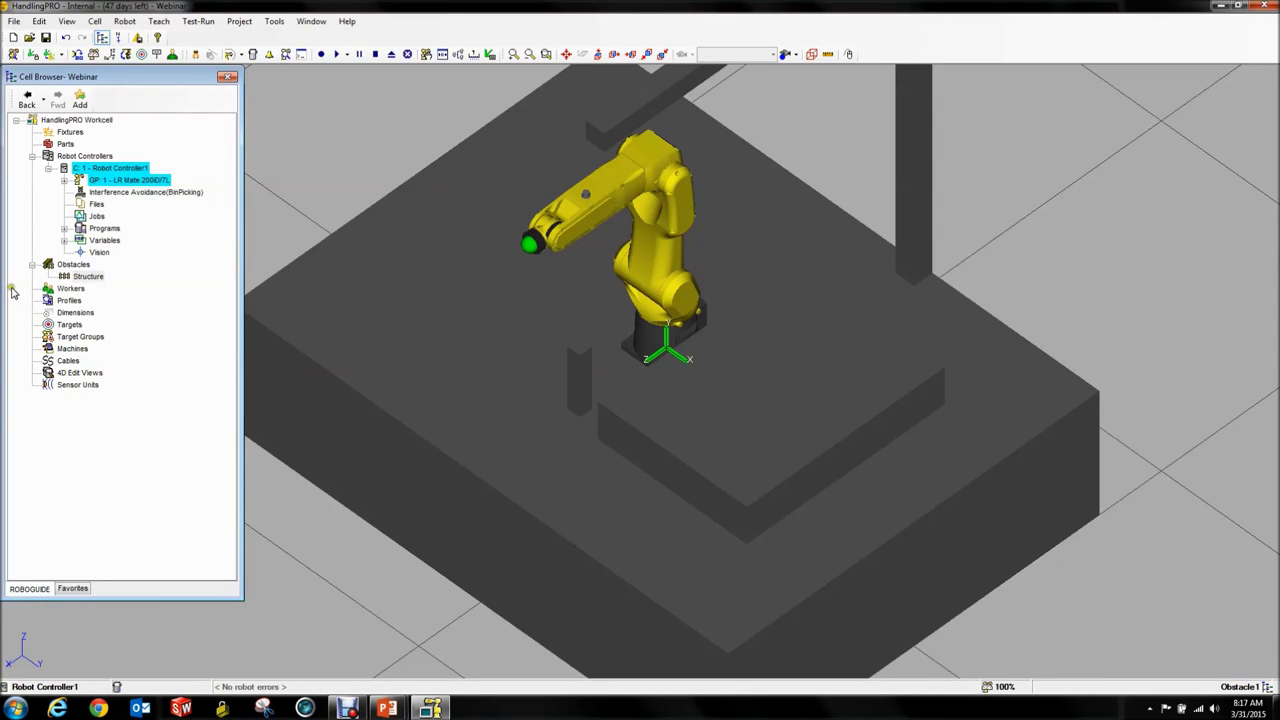
Add a box-shaped part to the workcell, name it Box and set its mass to 1 kg.
right_click(67, 147)
mouse_move(100, 128)
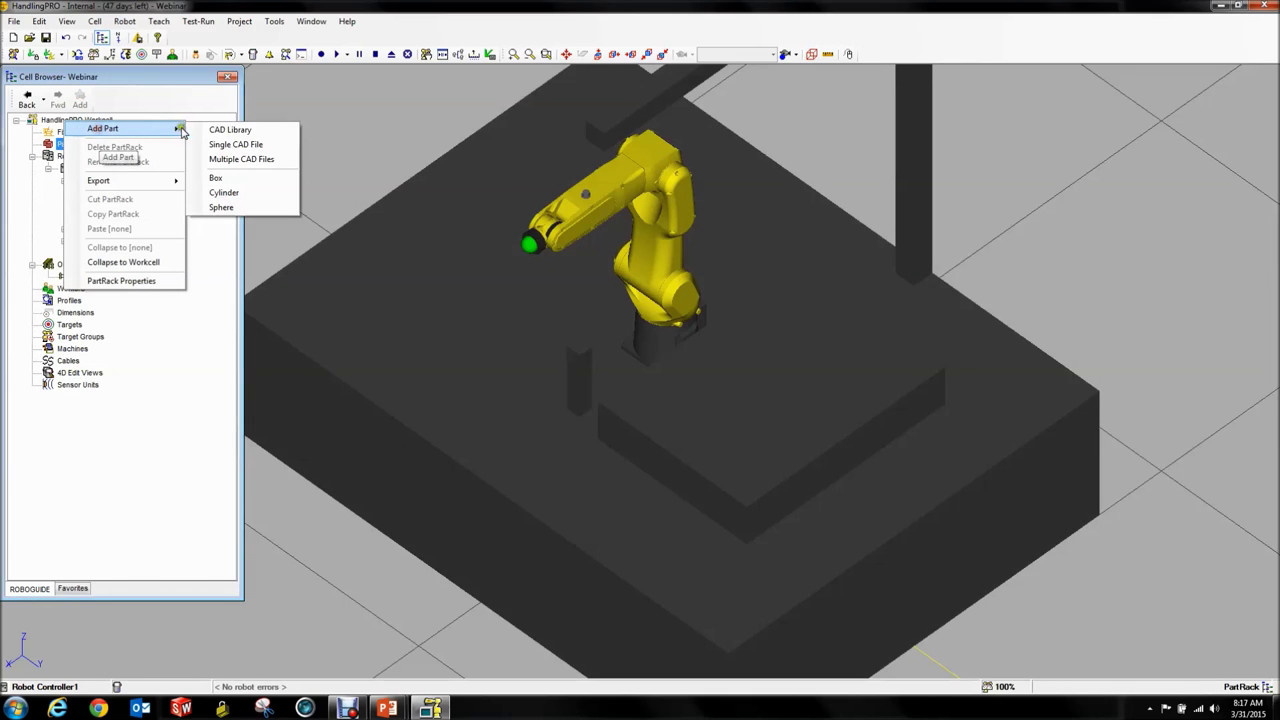
left_click(221, 177)
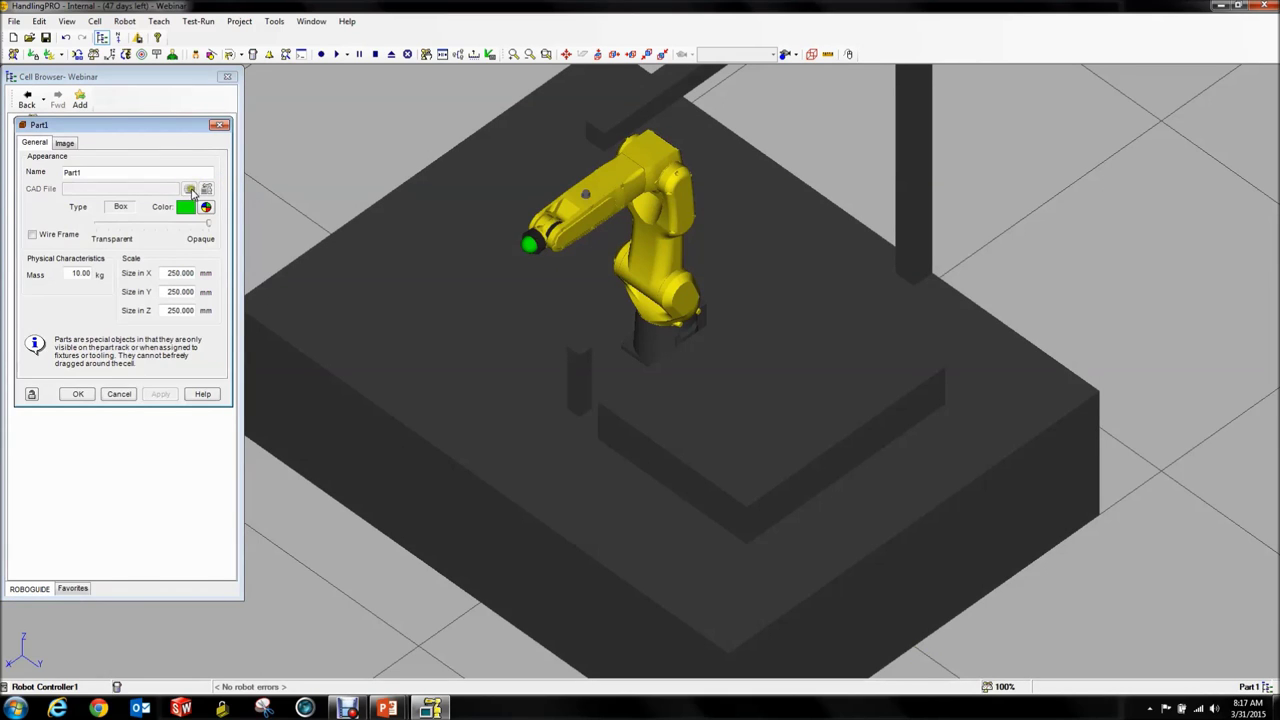
double_click(115, 171)
type("Box")
double_click(70, 273)
type("1")
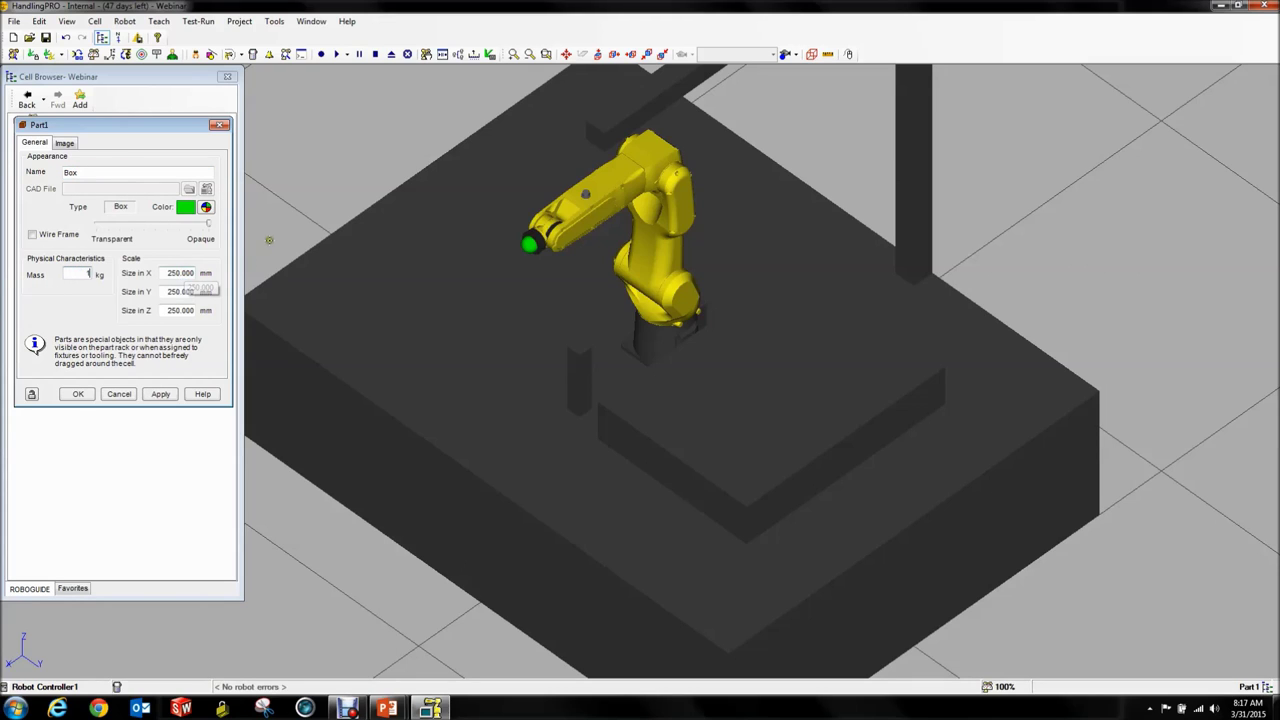
Set the Box part's size to 40 mm in X, Y and Z and accept its properties.
double_click(172, 273)
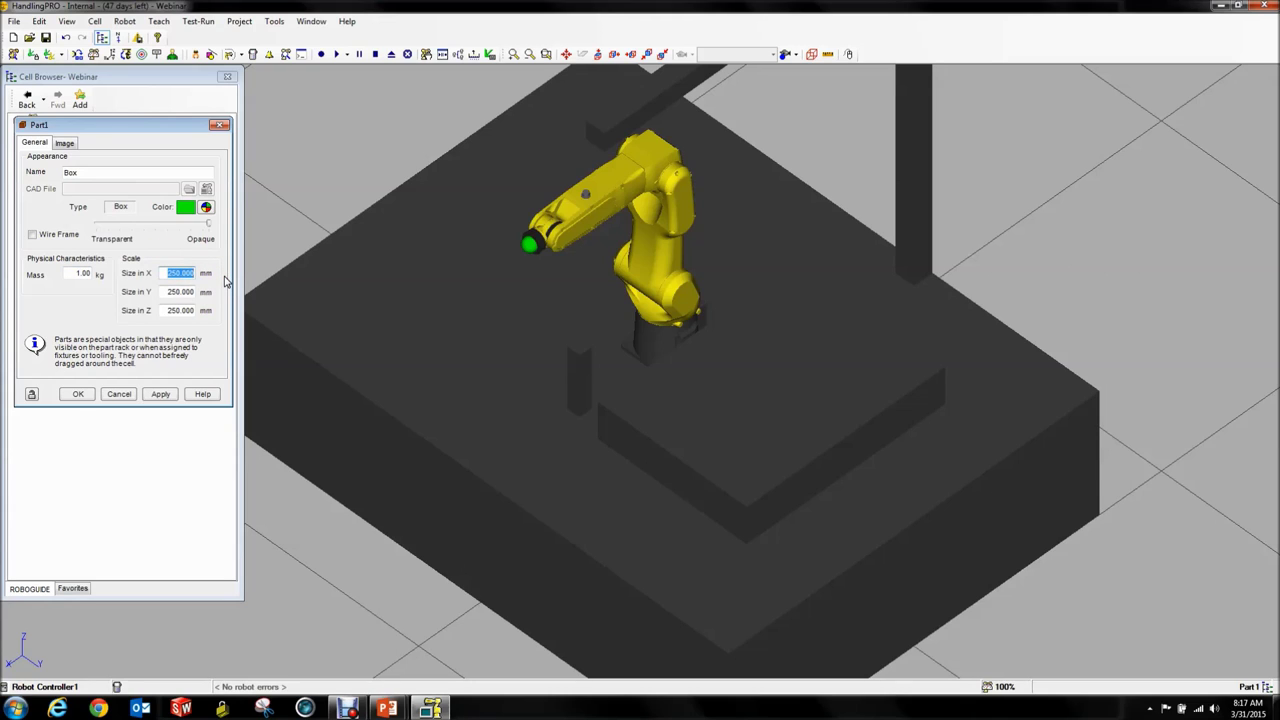
type("40")
key("Tab")
type("40")
key("Tab")
type("40")
left_click(159, 394)
left_click(80, 395)
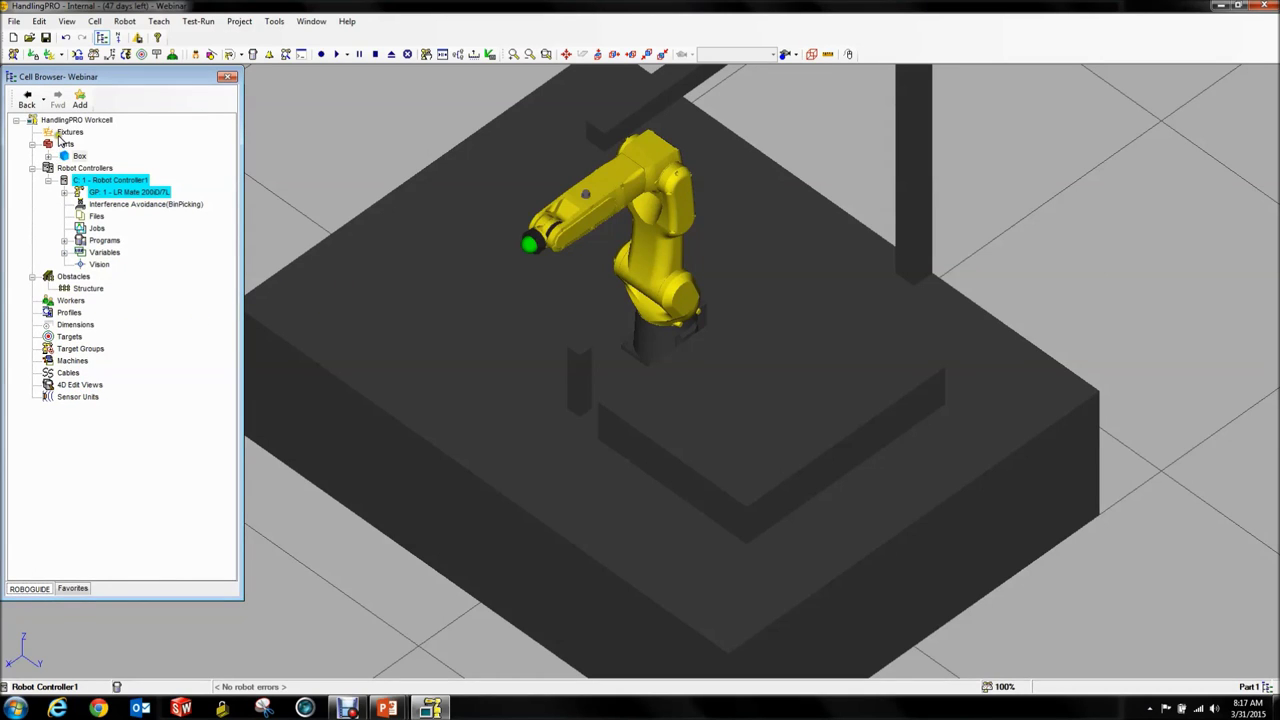
Add a container fixture to the workcell to serve as the parts bin.
left_click(66, 134)
right_click(66, 135)
mouse_move(104, 120)
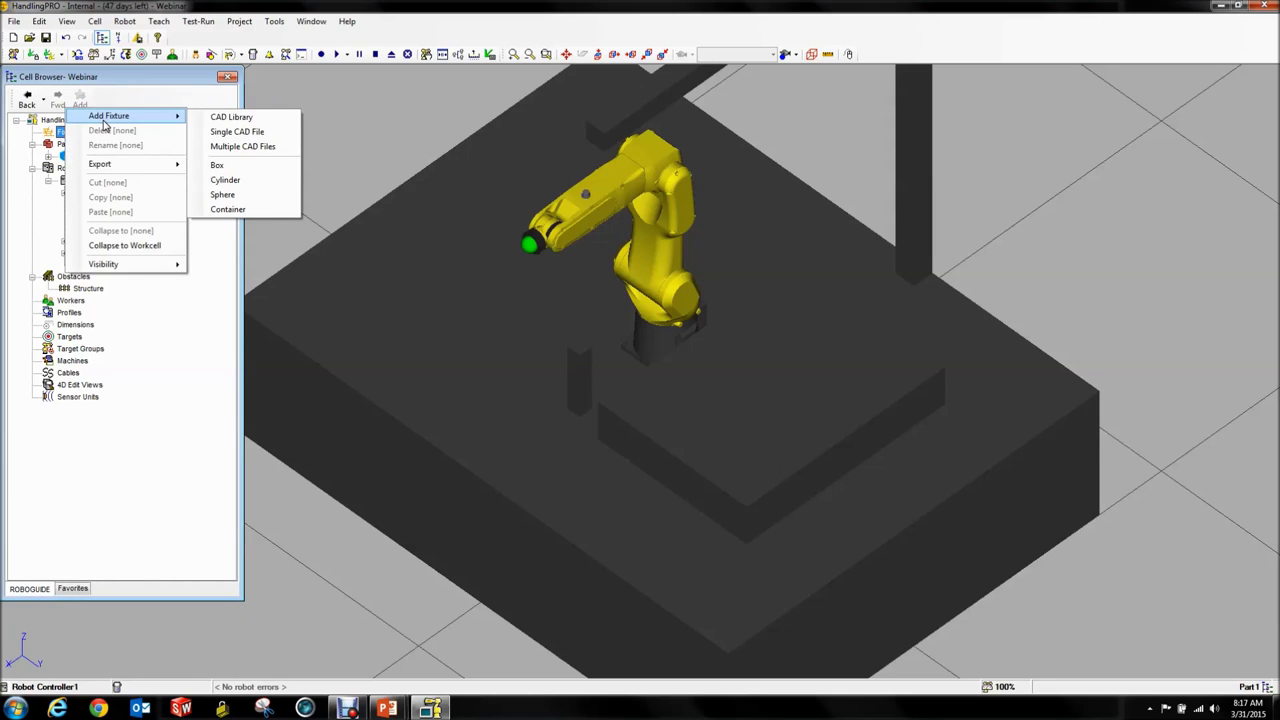
left_click(228, 211)
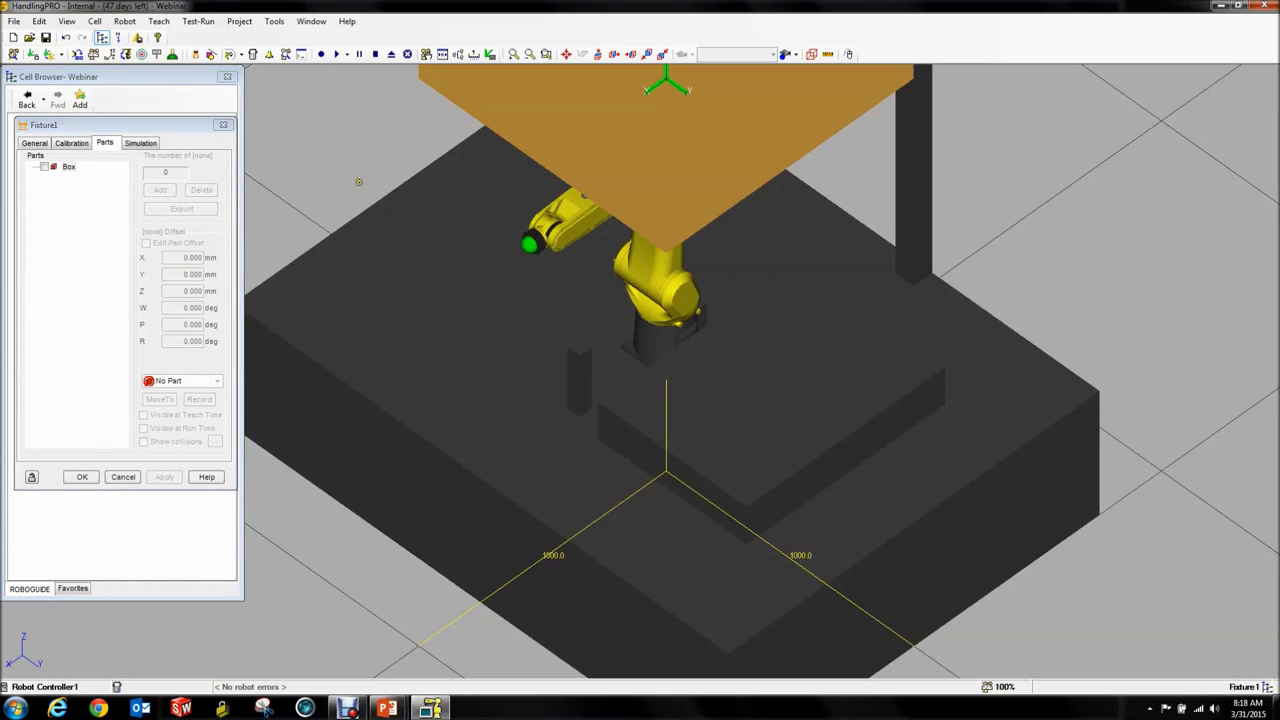
Examine the open container fixture from above and its placement relative to the robot and structure.
scroll(400, 200, "down", 3)
scroll(413, 198, "down", 3)
scroll(435, 164, "up", 10)
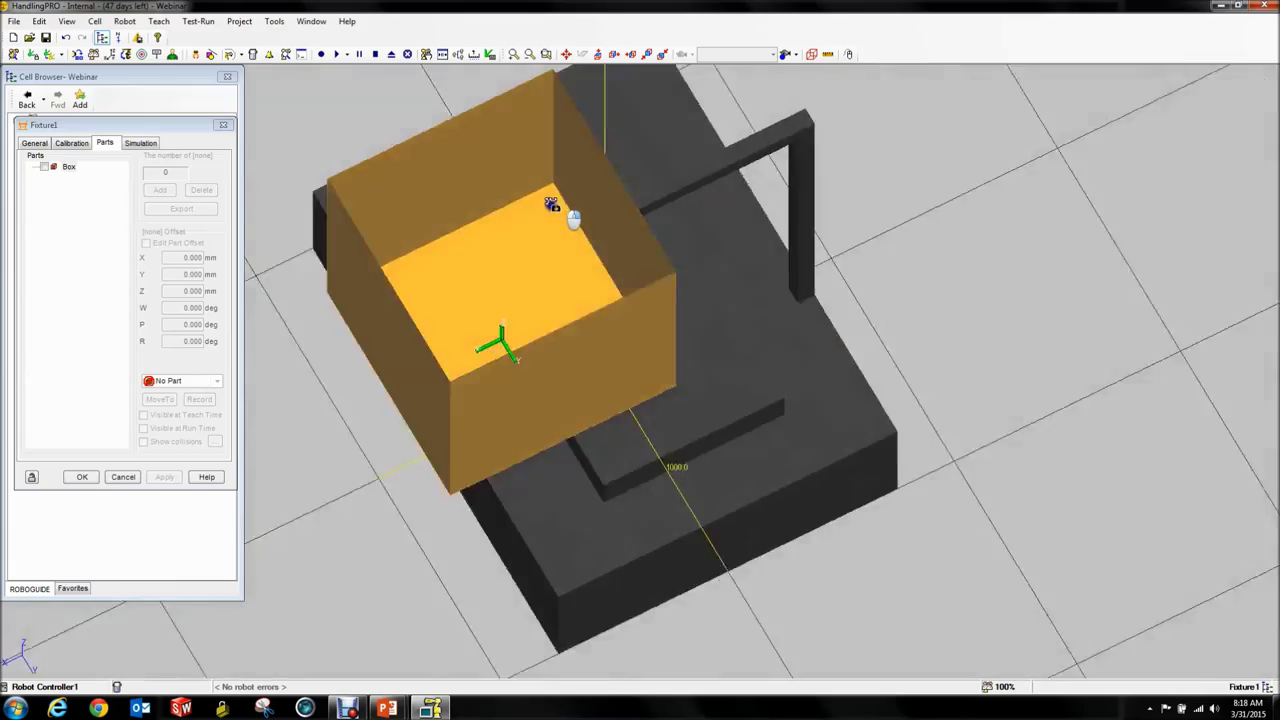
mouse_move(551, 204)
right_mouse_down()
mouse_move(523, 206)
mouse_move(574, 195)
mouse_move(623, 206)
mouse_move(549, 195)
right_mouse_up()
scroll(549, 195, "down", 6)
scroll(532, 147, "up", 8)
scroll(532, 150, "up", 2)
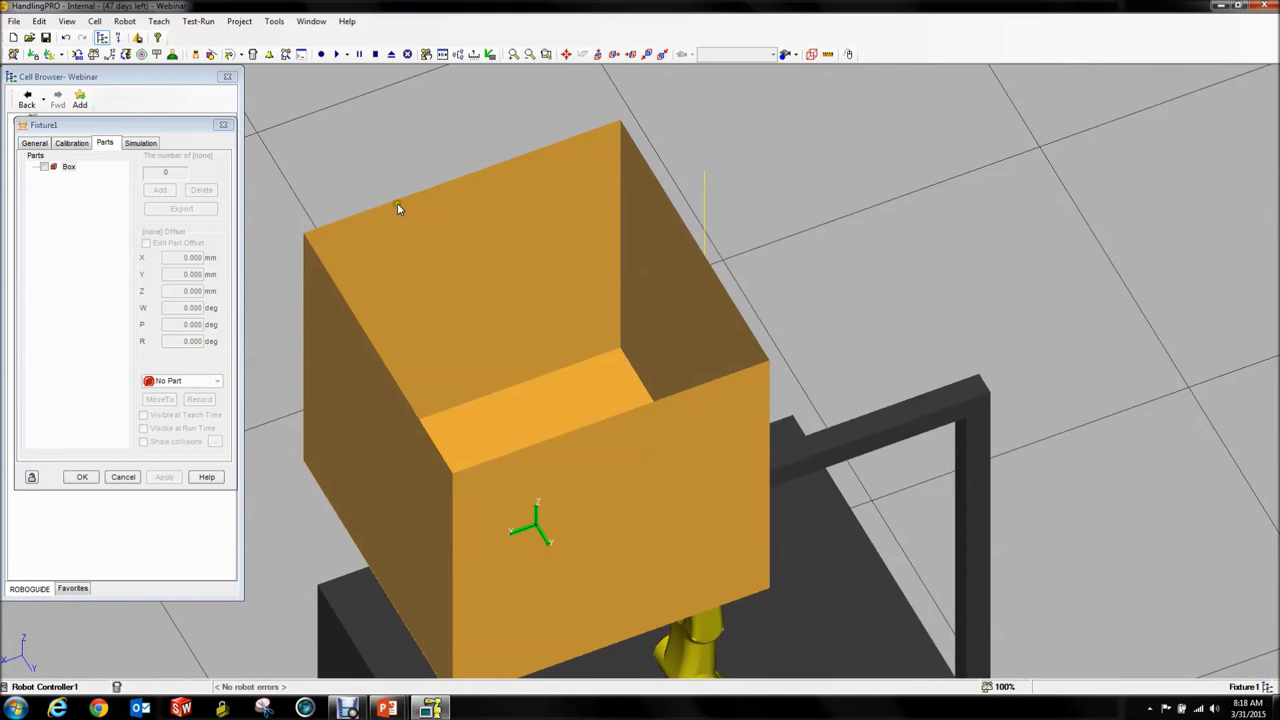
mouse_move(594, 357)
right_mouse_down()
mouse_move(593, 375)
mouse_move(657, 371)
mouse_move(586, 357)
right_mouse_up()
scroll(586, 357, "down", 5)
scroll(560, 429, "up", 3)
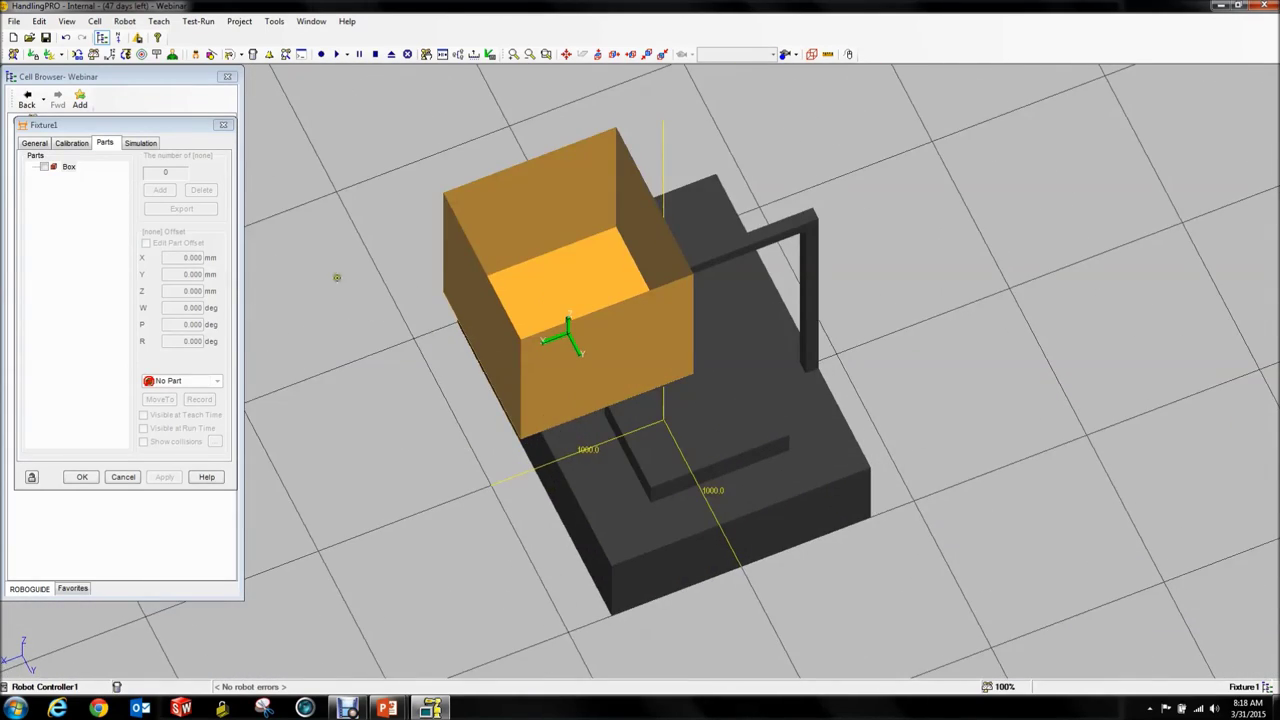
Set the container fixture's location to X 0, Y 432 and Z 651 mm.
left_click(36, 143)
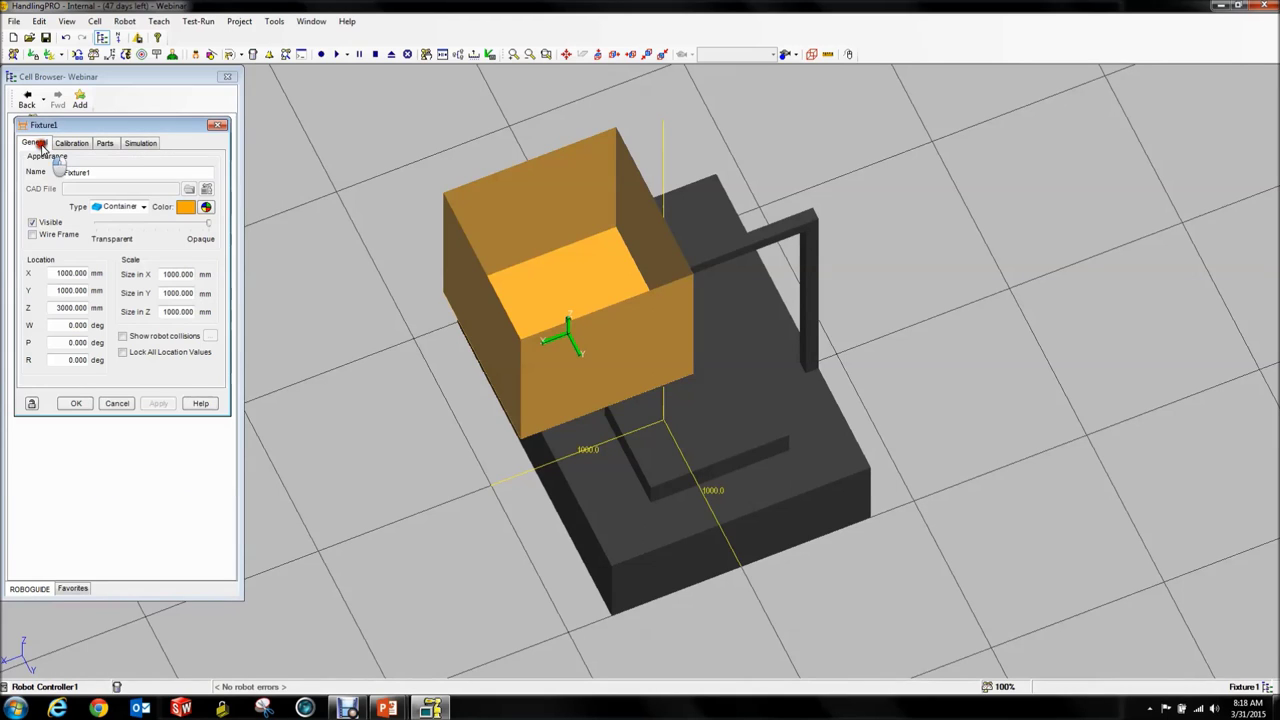
double_click(52, 272)
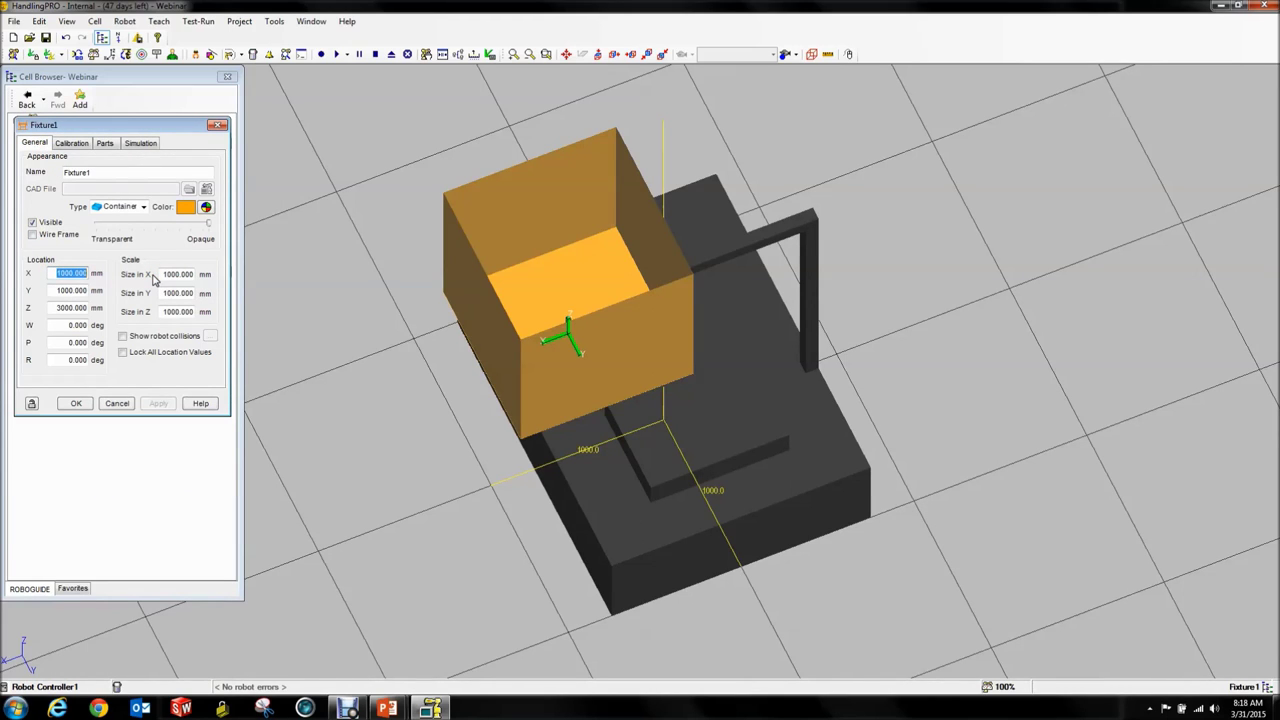
type("0")
key("Tab")
type("4")
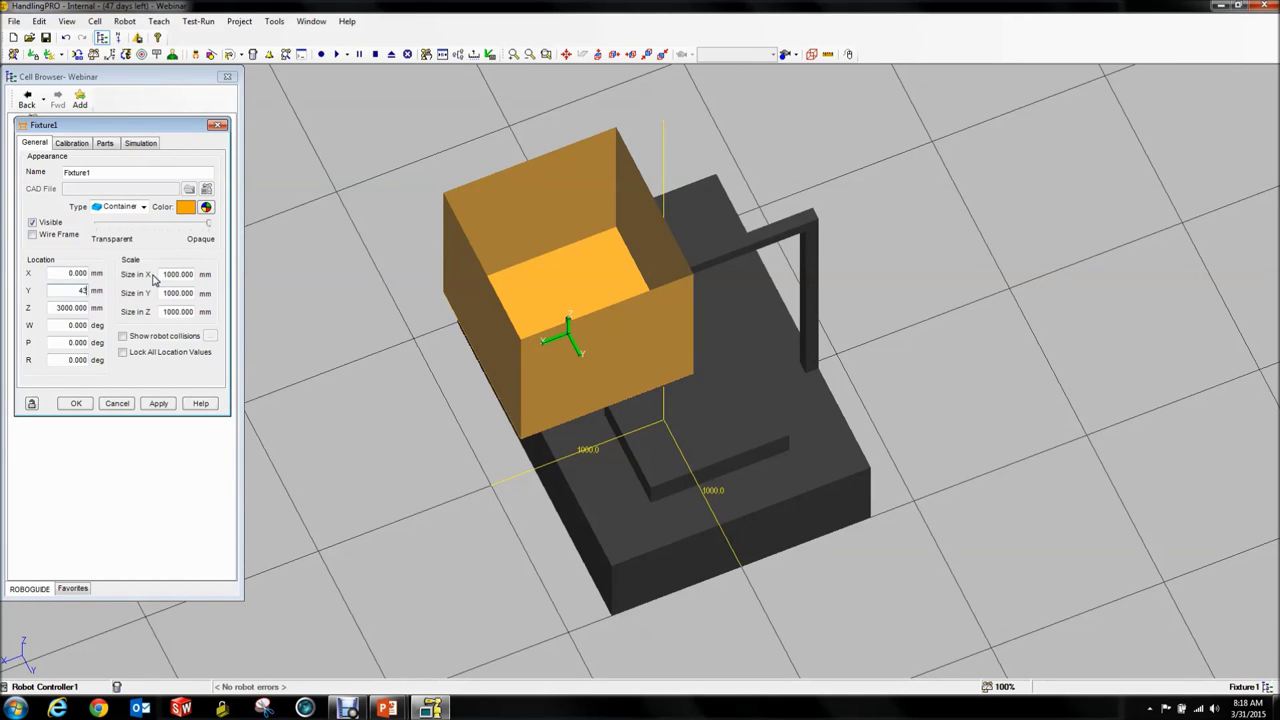
key("Tab")
type("6")
key("Tab")
Size the container fixture to 550 mm in X, 380 mm in Y and 150 mm in Z.
key("Tab")
key("Tab")
key("Tab")
type("550")
key("Tab")
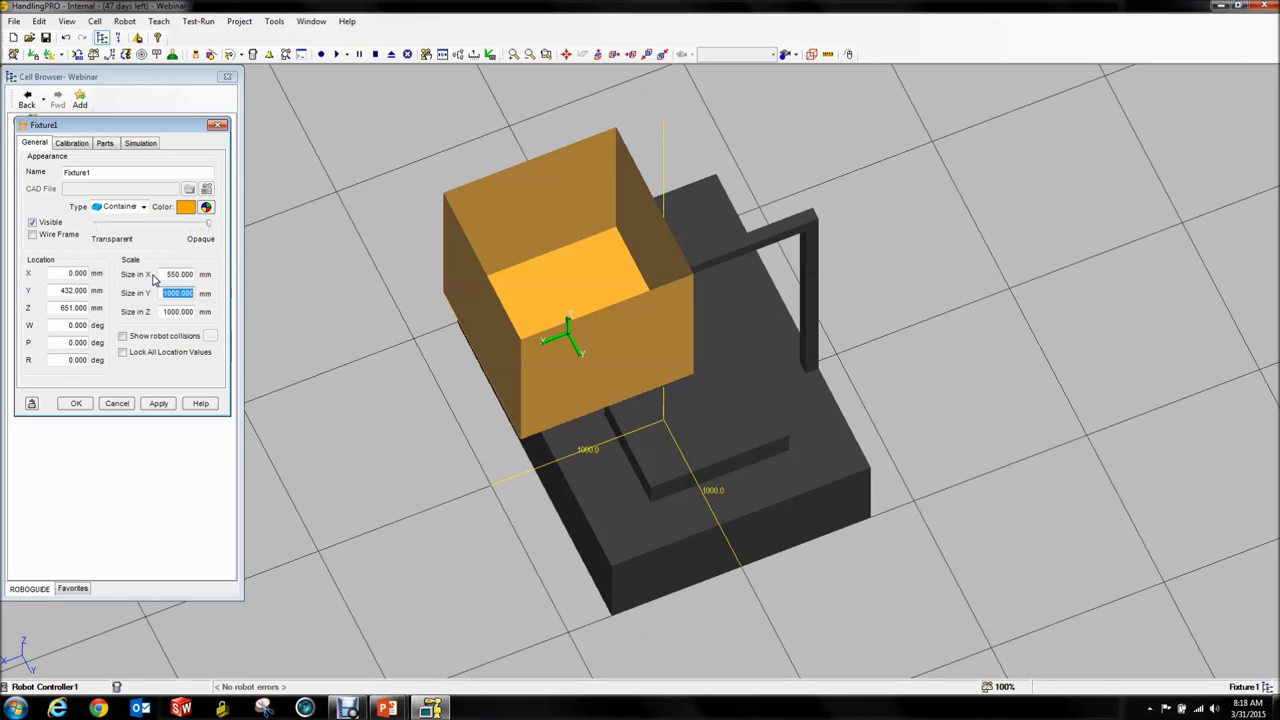
type("380")
key("Tab")
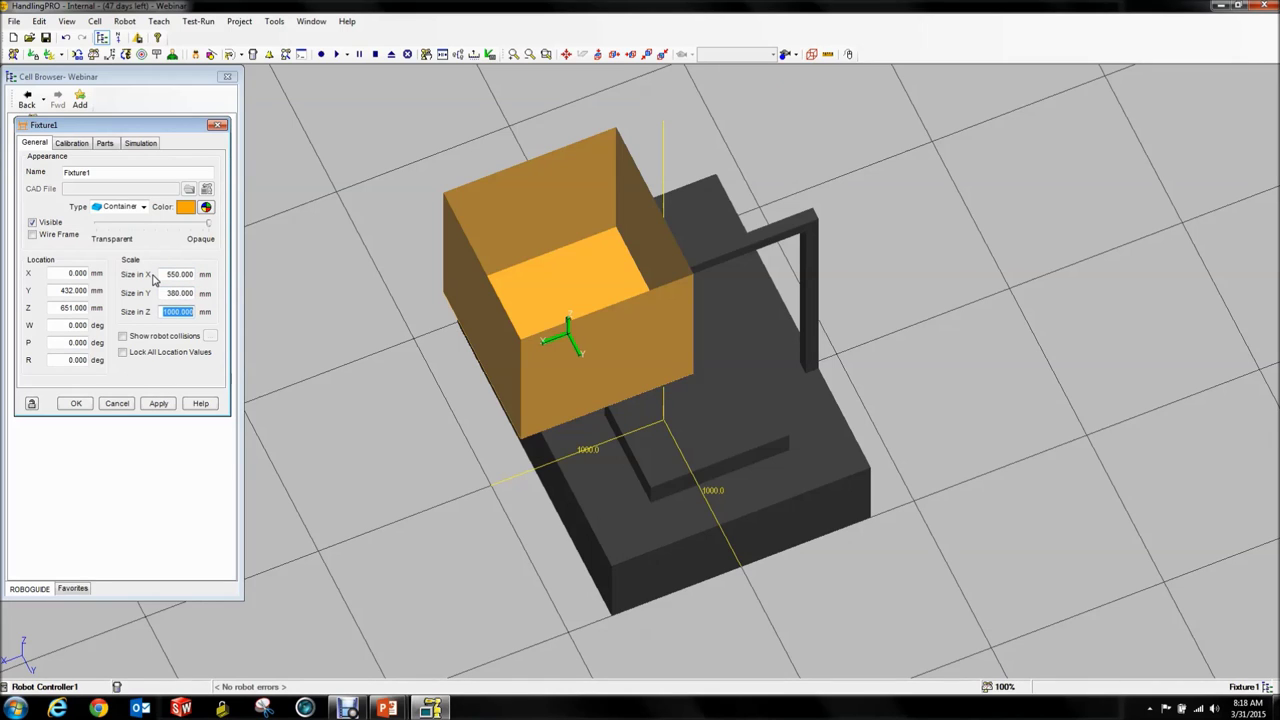
type("150")
key("Tab")
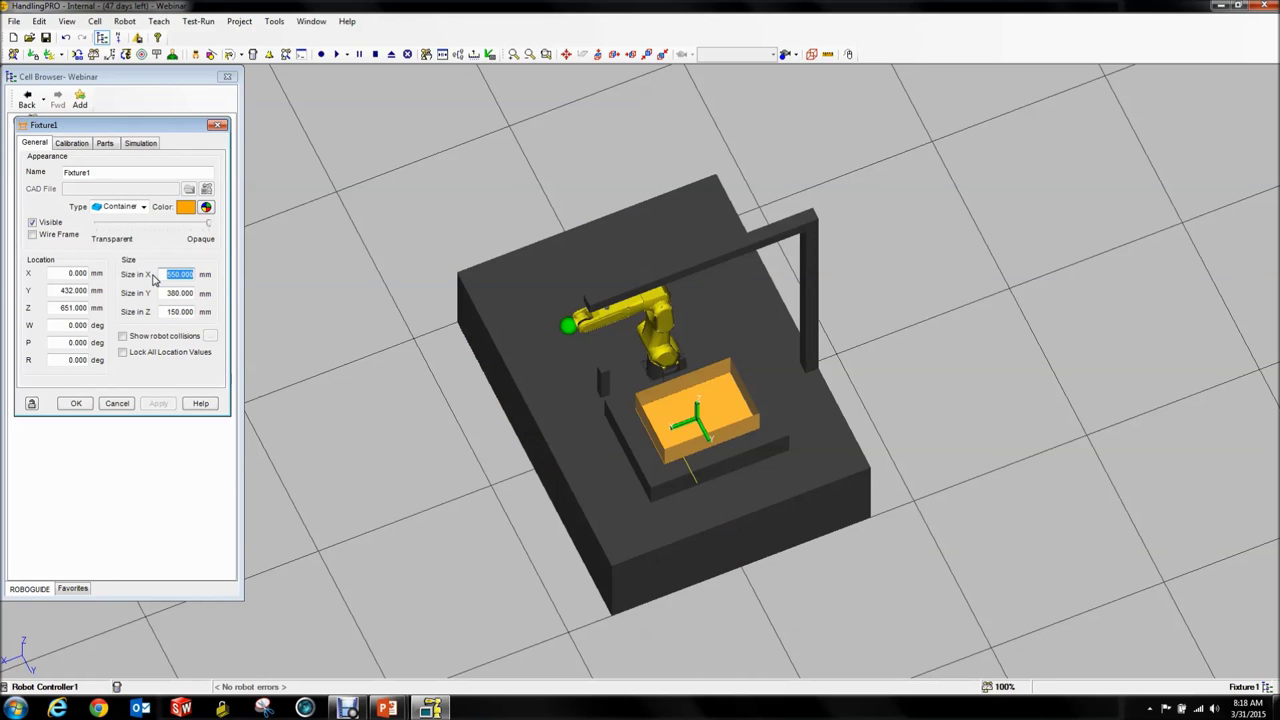
Assign the Box part to the container fixture and start placing additional parts in it.
scroll(934, 423, "up", 5)
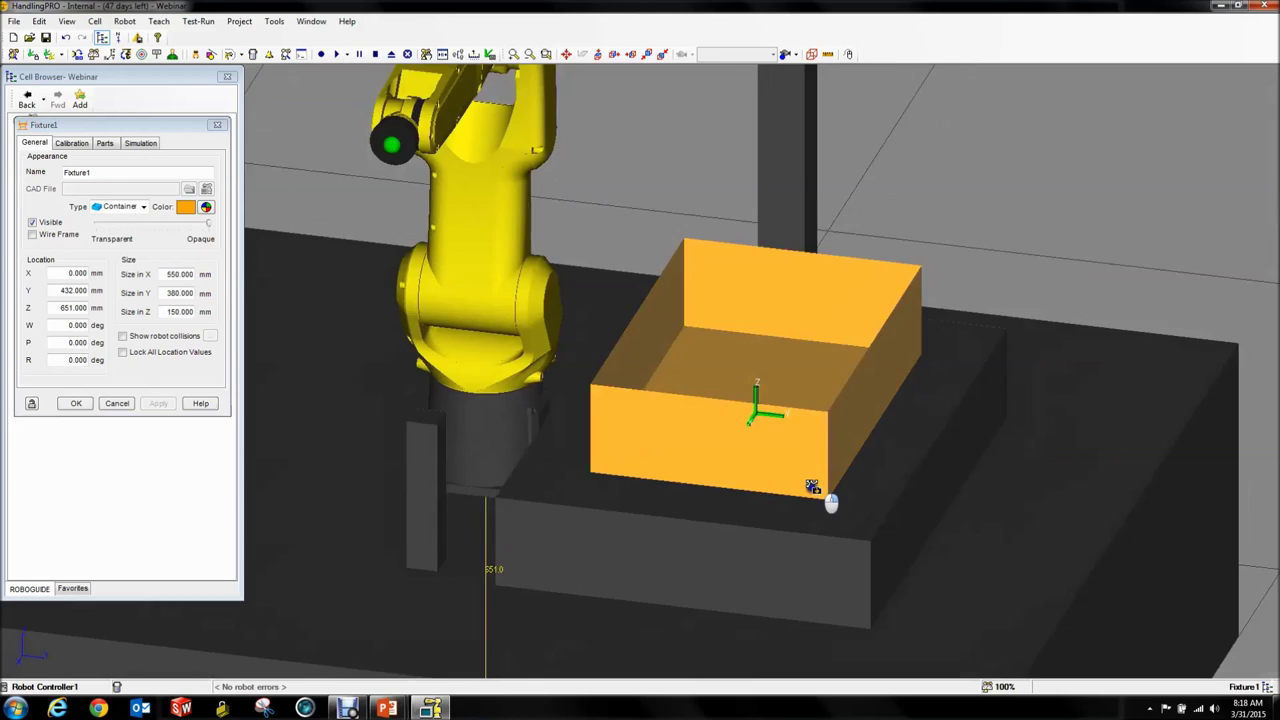
right_click_drag(831, 503, 783, 503)
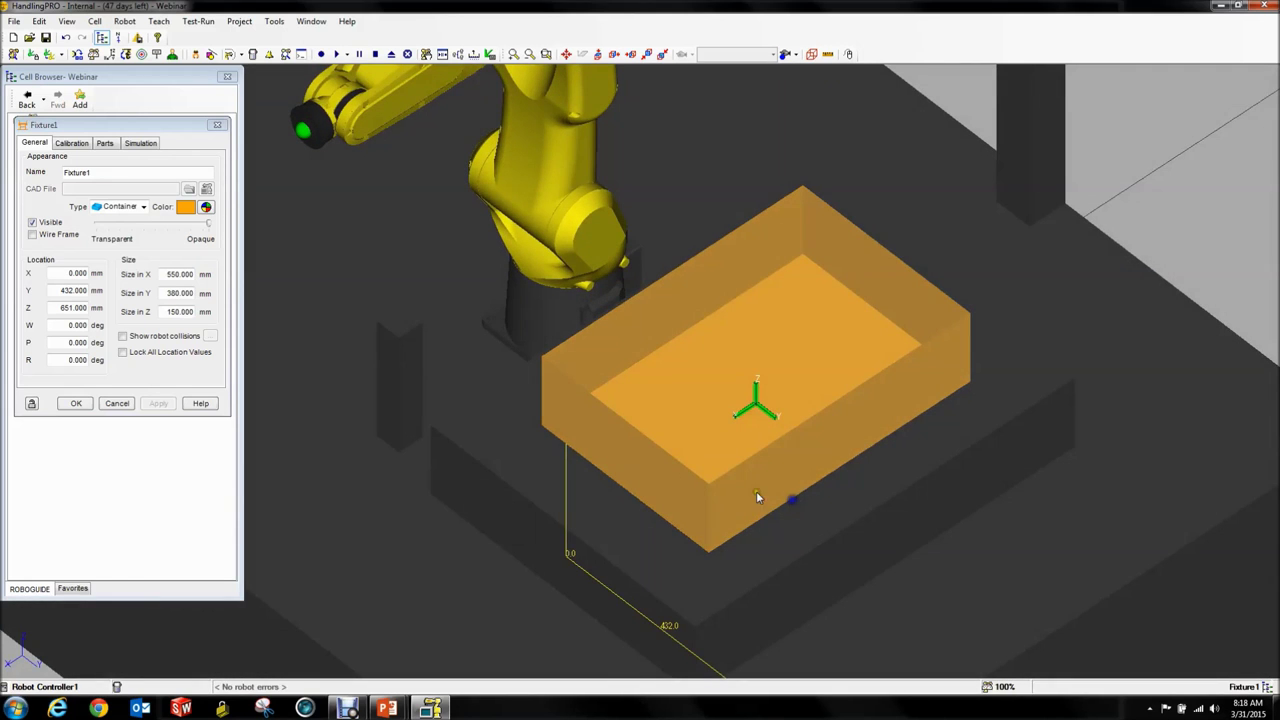
left_click(102, 145)
left_click(44, 167)
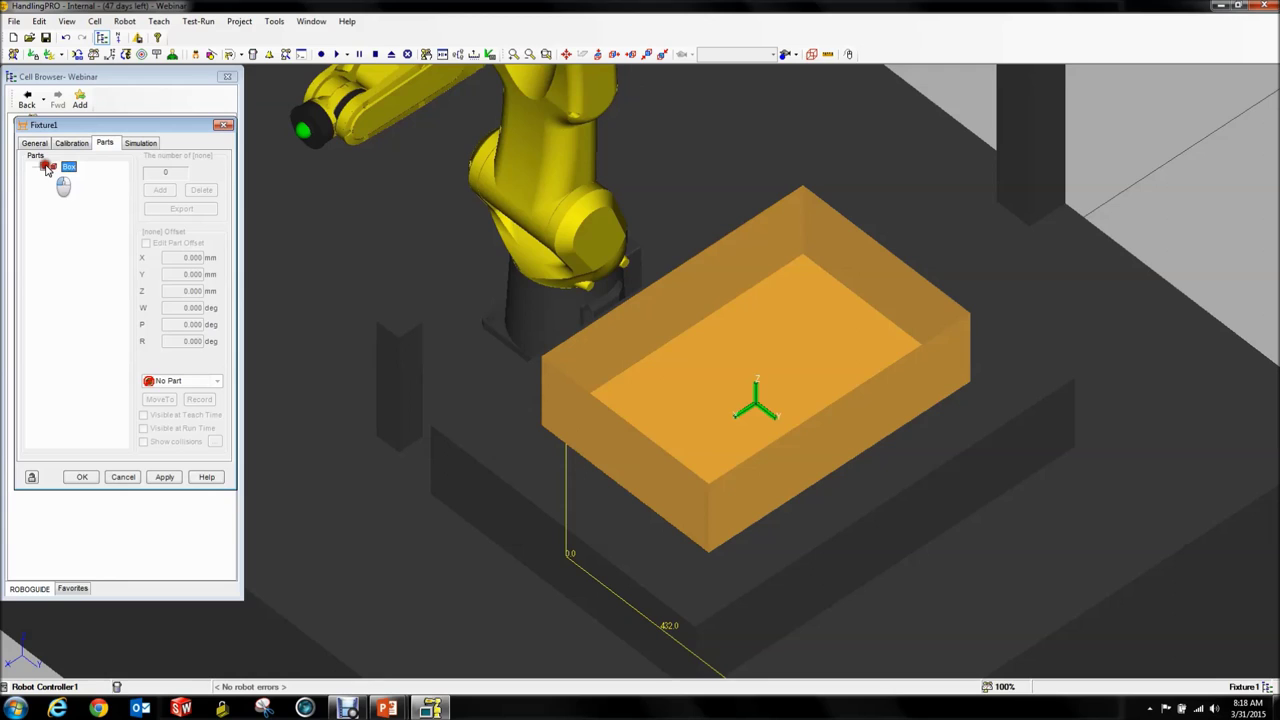
left_click(176, 476)
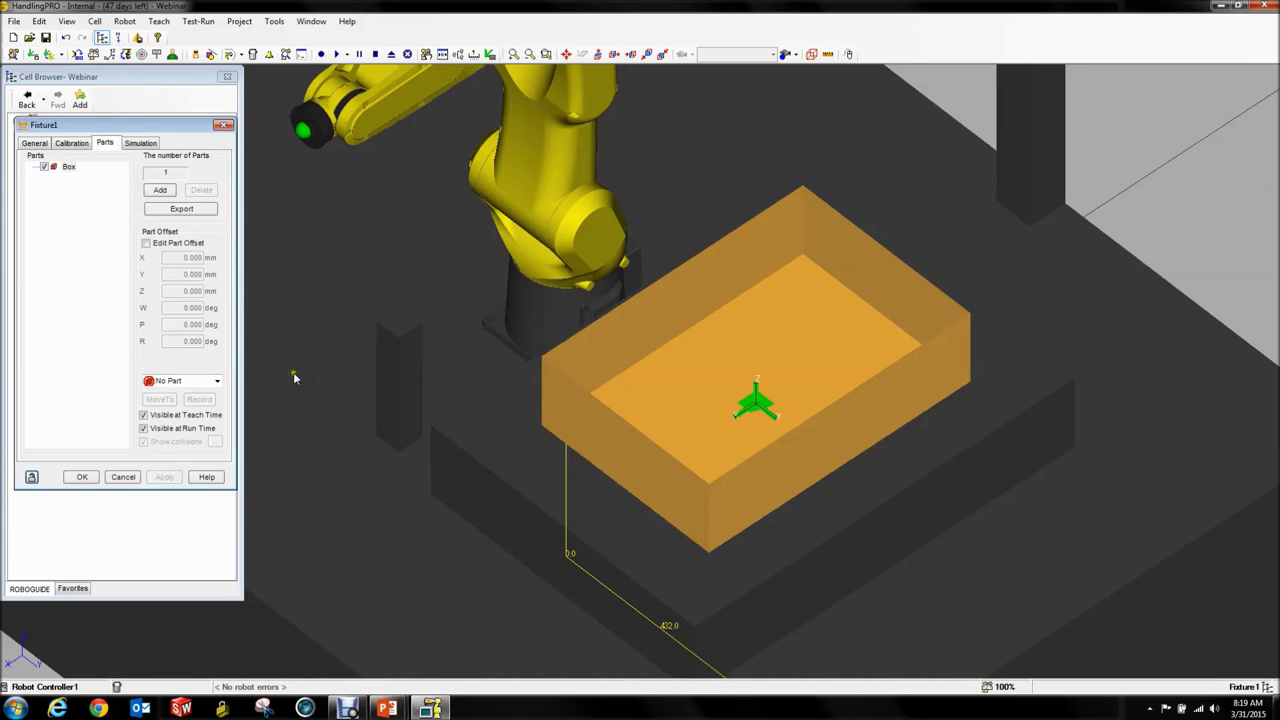
left_click(74, 278)
left_click(160, 191)
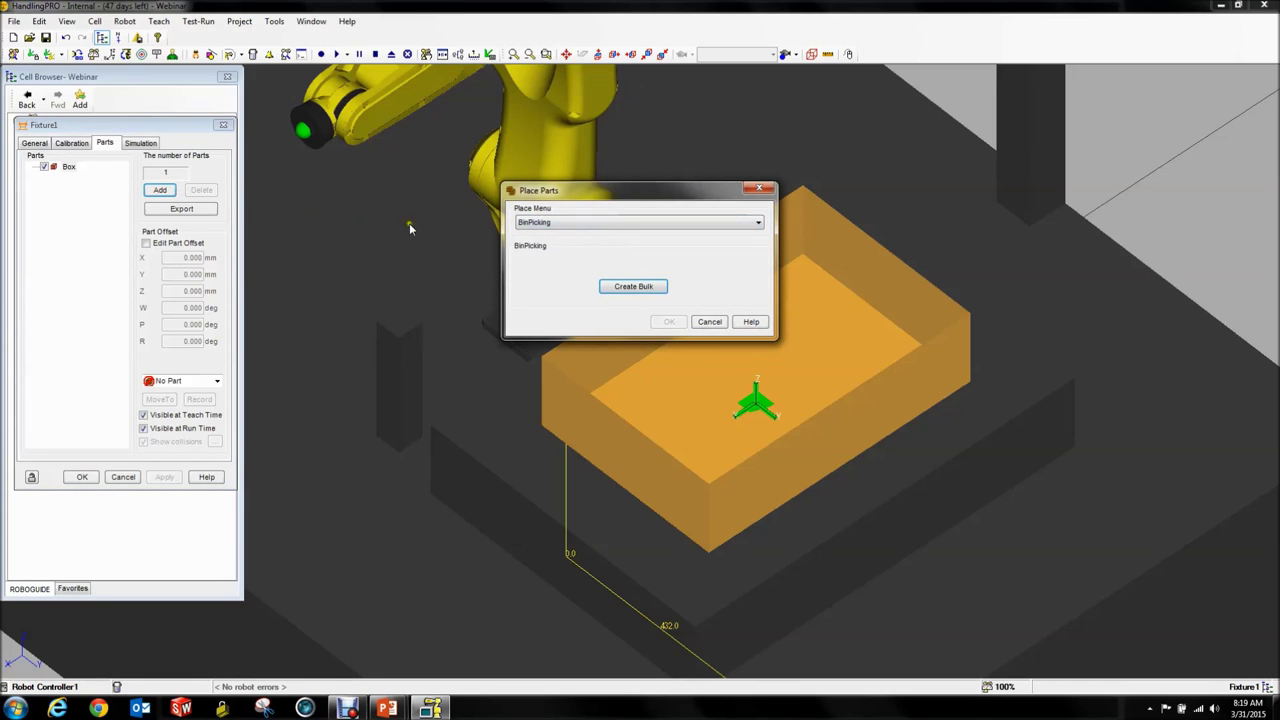
Review the Import Parts Offset Data and Array methods for placing parts in the fixture.
left_click(555, 222)
left_click(553, 235)
left_click(571, 222)
left_click(561, 243)
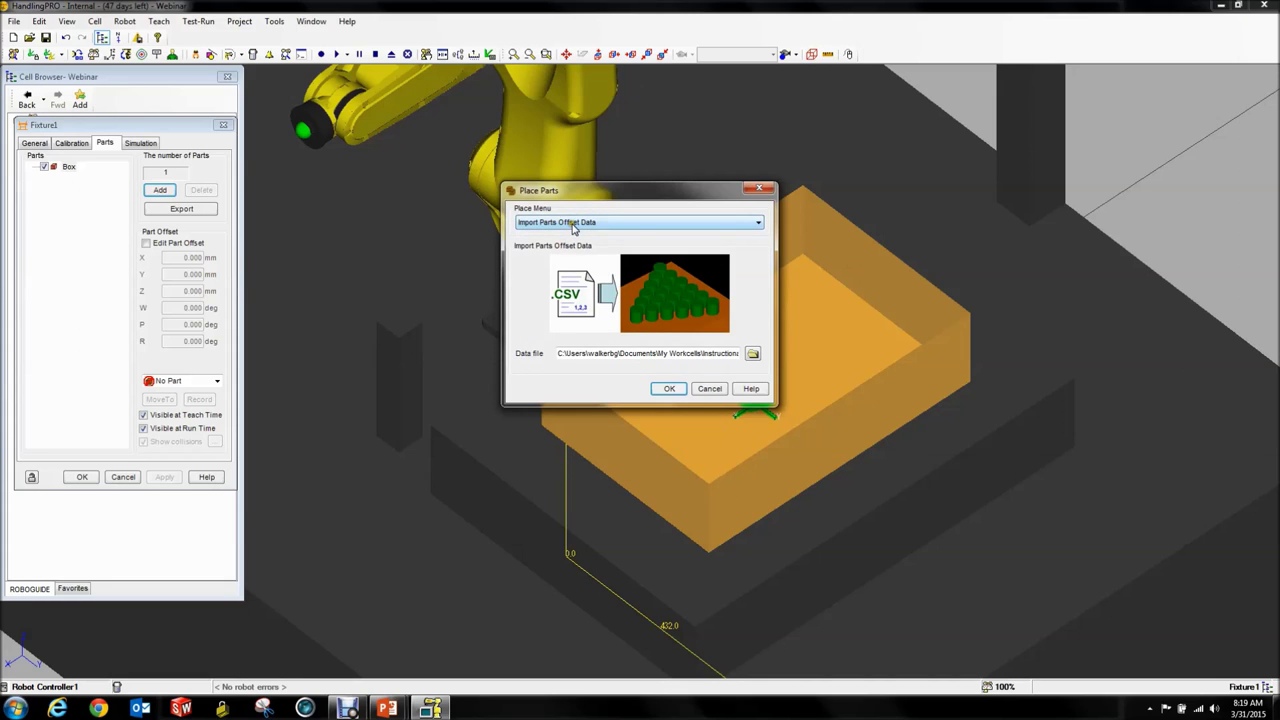
left_click(574, 223)
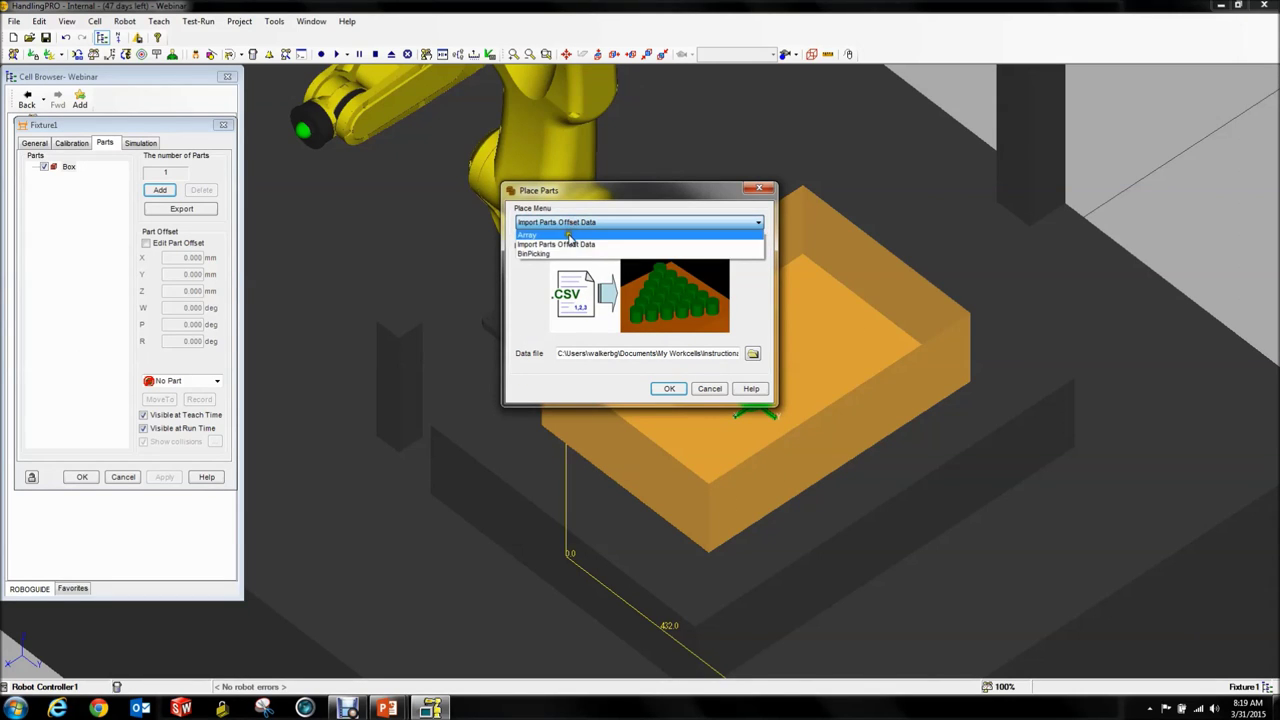
left_click(563, 235)
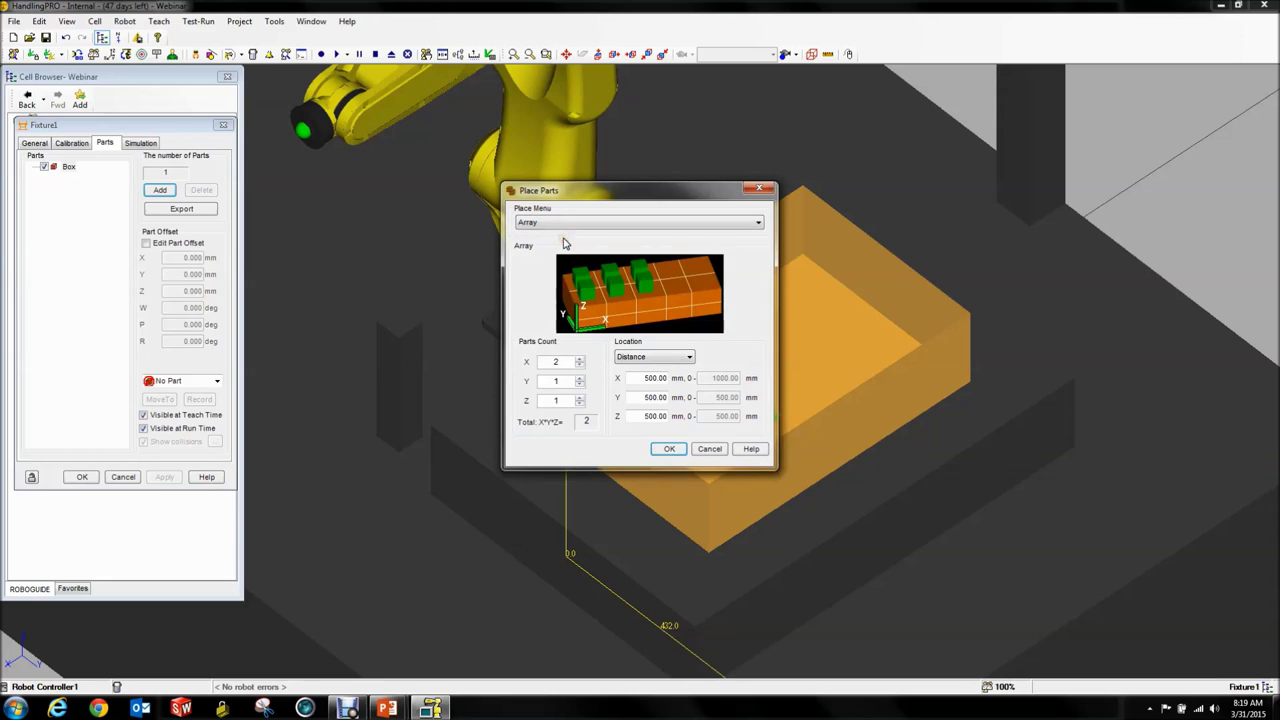
Choose BinPicking placement and create two bulk batches of parts in the bin with array size X 10, Y 7.
left_click(565, 223)
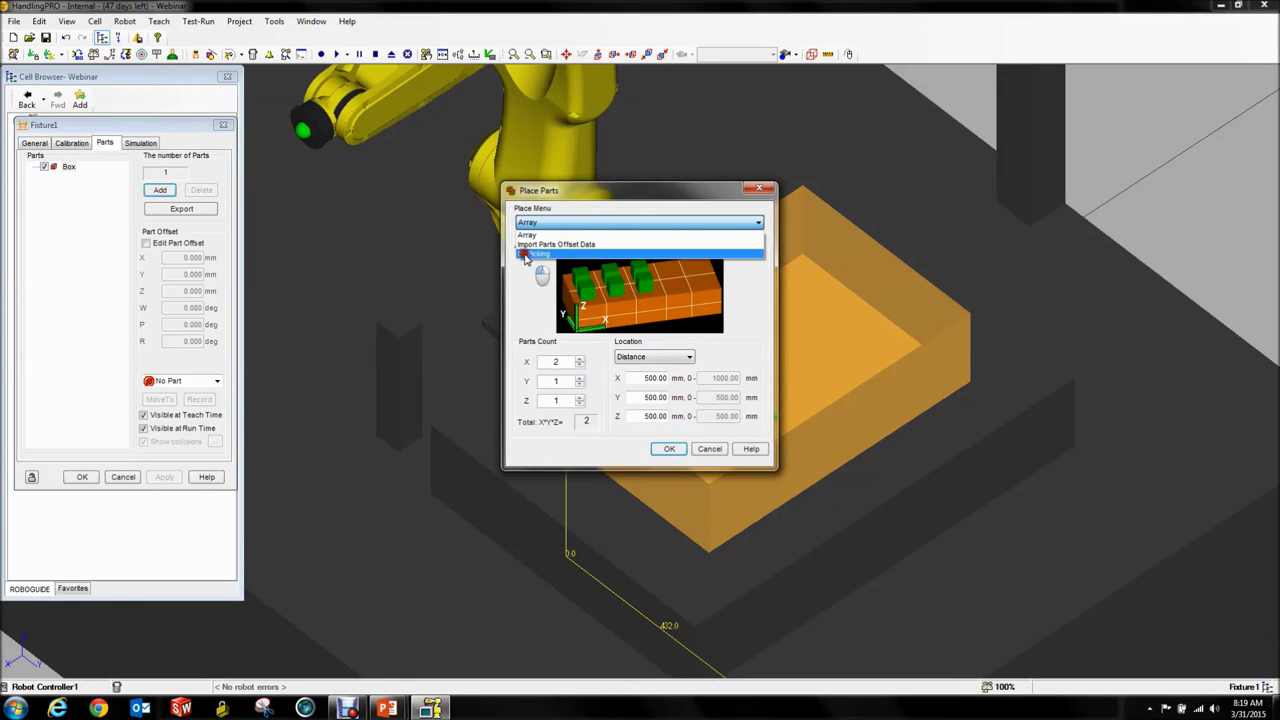
left_click(527, 256)
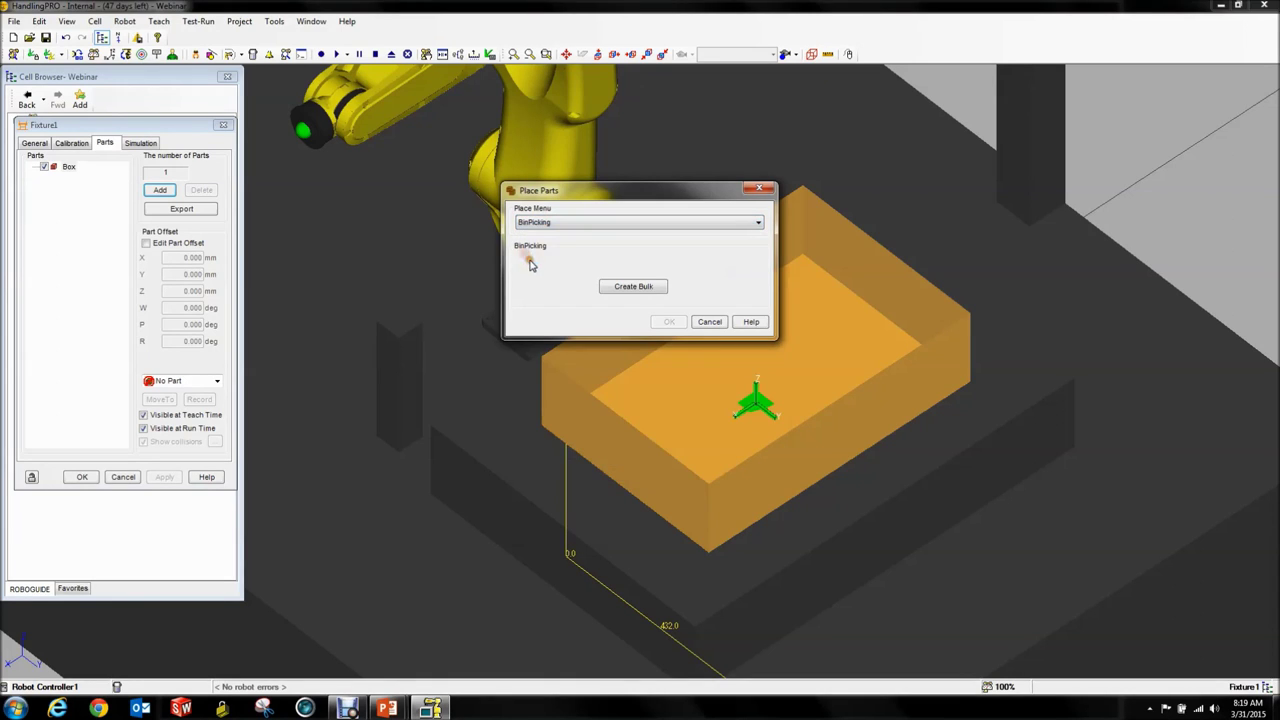
left_click(626, 289)
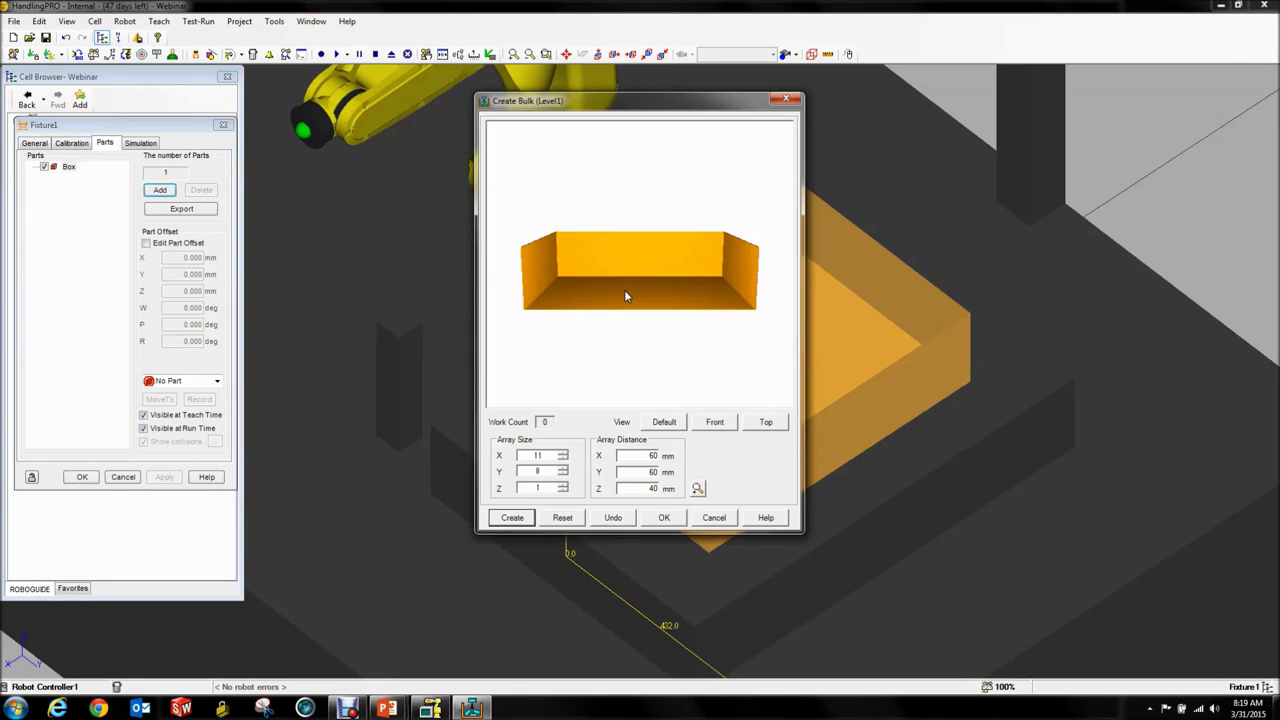
left_click(562, 460)
left_click(530, 524)
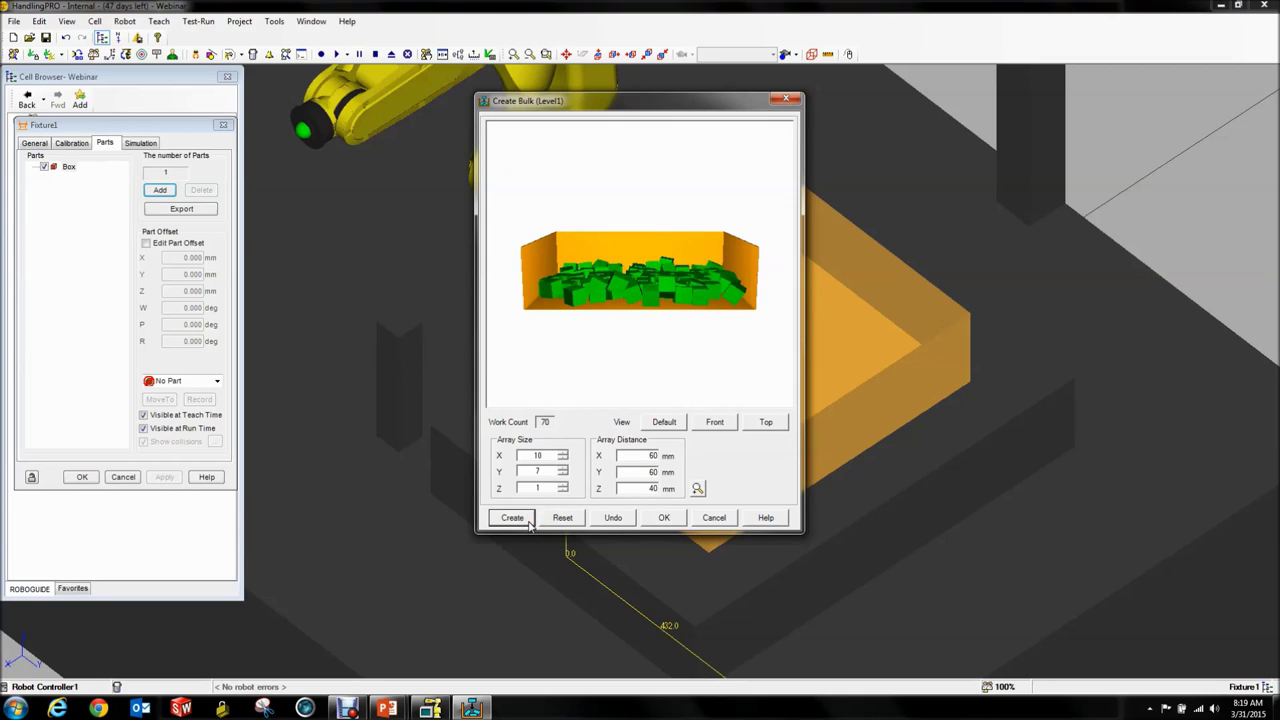
left_click(530, 524)
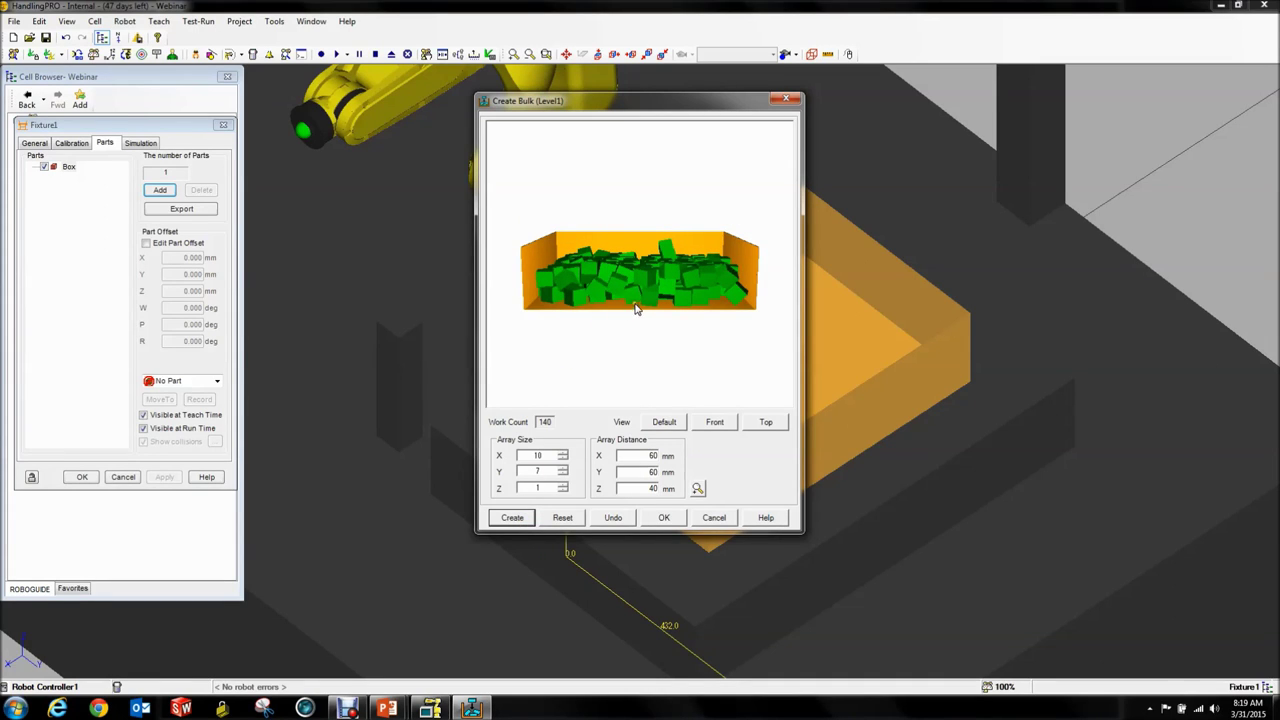
Check the bin from the top and front views, create a third bulk batch of parts and accept the BinPicking placement.
left_click(730, 427)
left_click(764, 424)
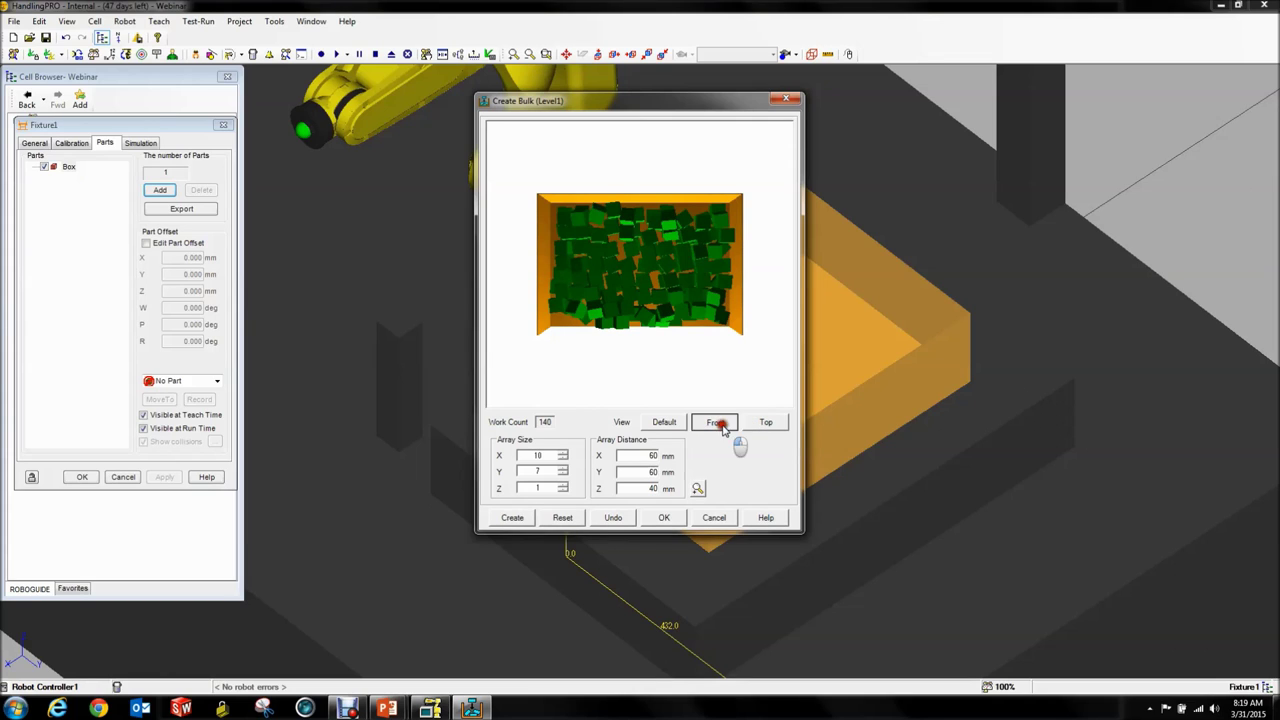
left_click(714, 422)
left_click(664, 422)
left_click(512, 518)
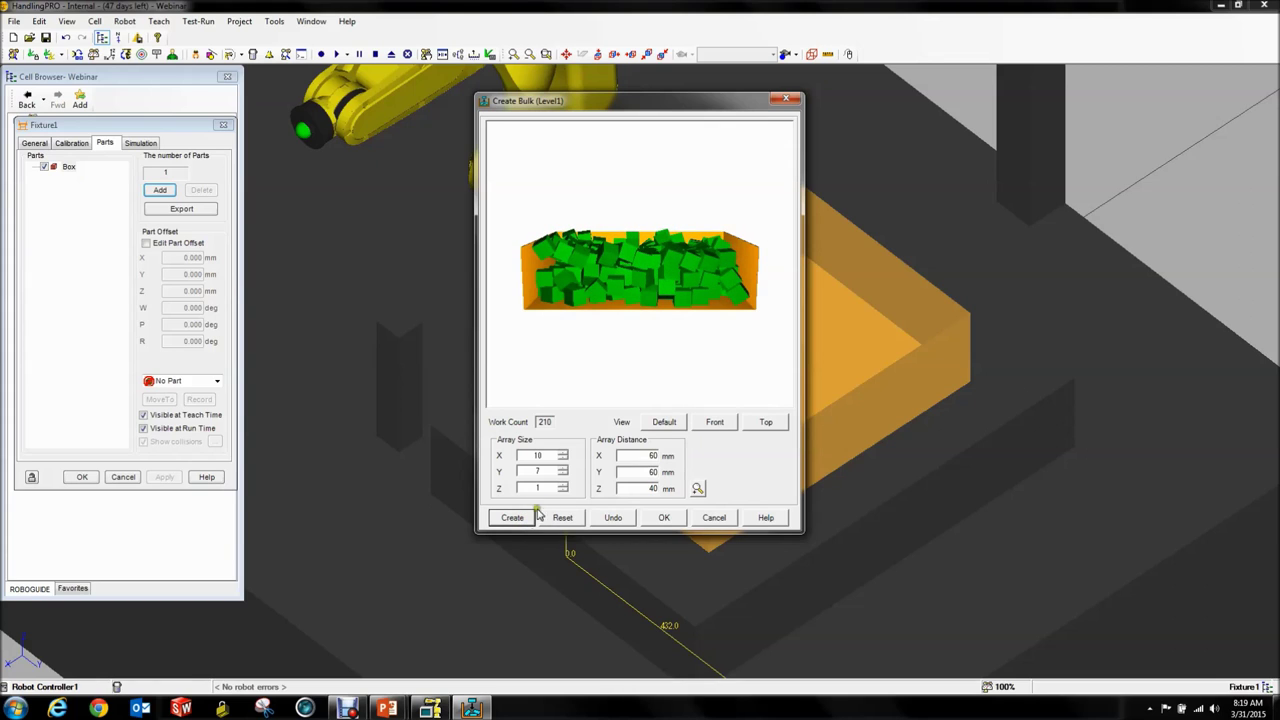
left_click(668, 518)
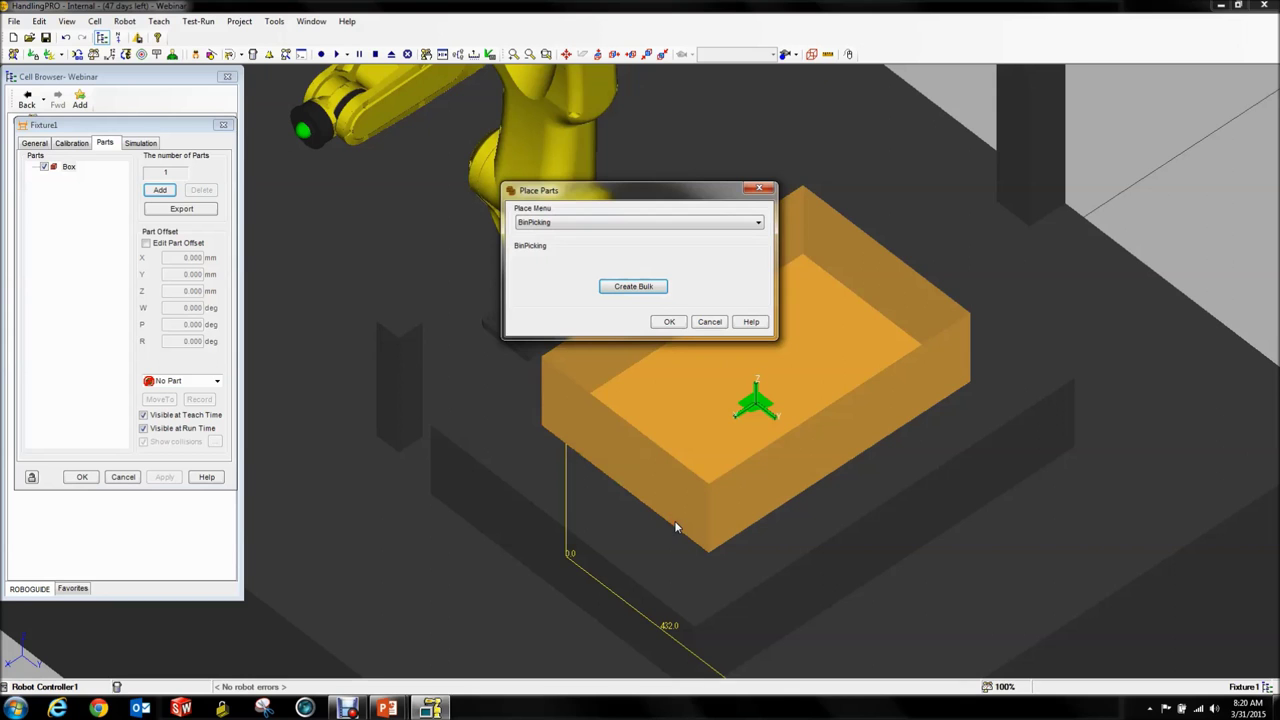
left_click(669, 321)
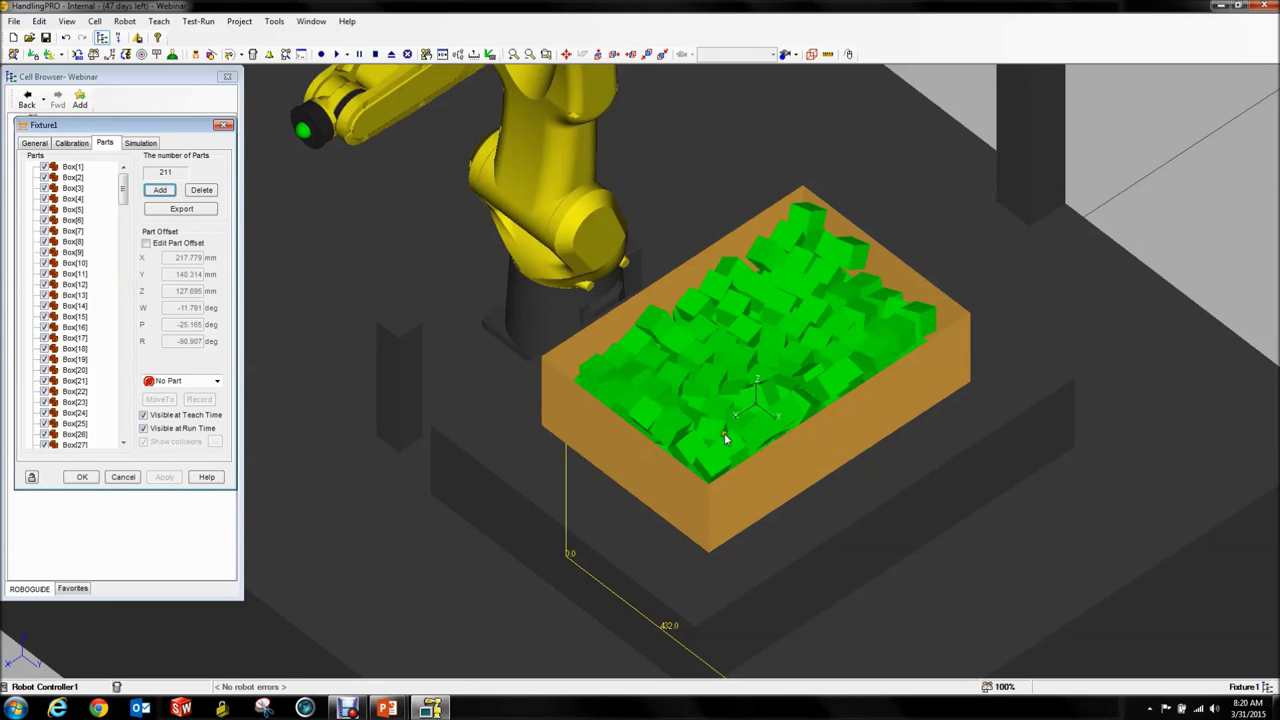
Examine the filled bin and the offsets of individual boxes throughout the fixture's parts list.
right_click_drag(825, 402, 849, 386)
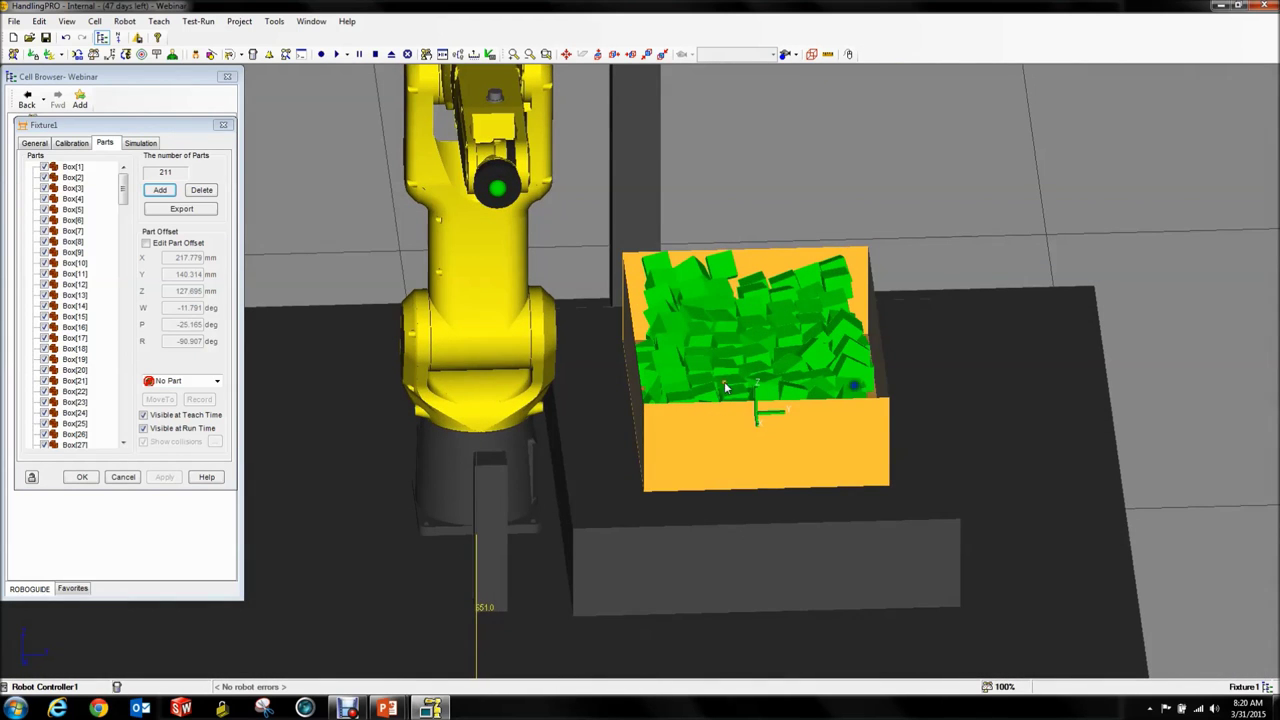
left_click_drag(122, 185, 121, 292)
left_click(80, 348)
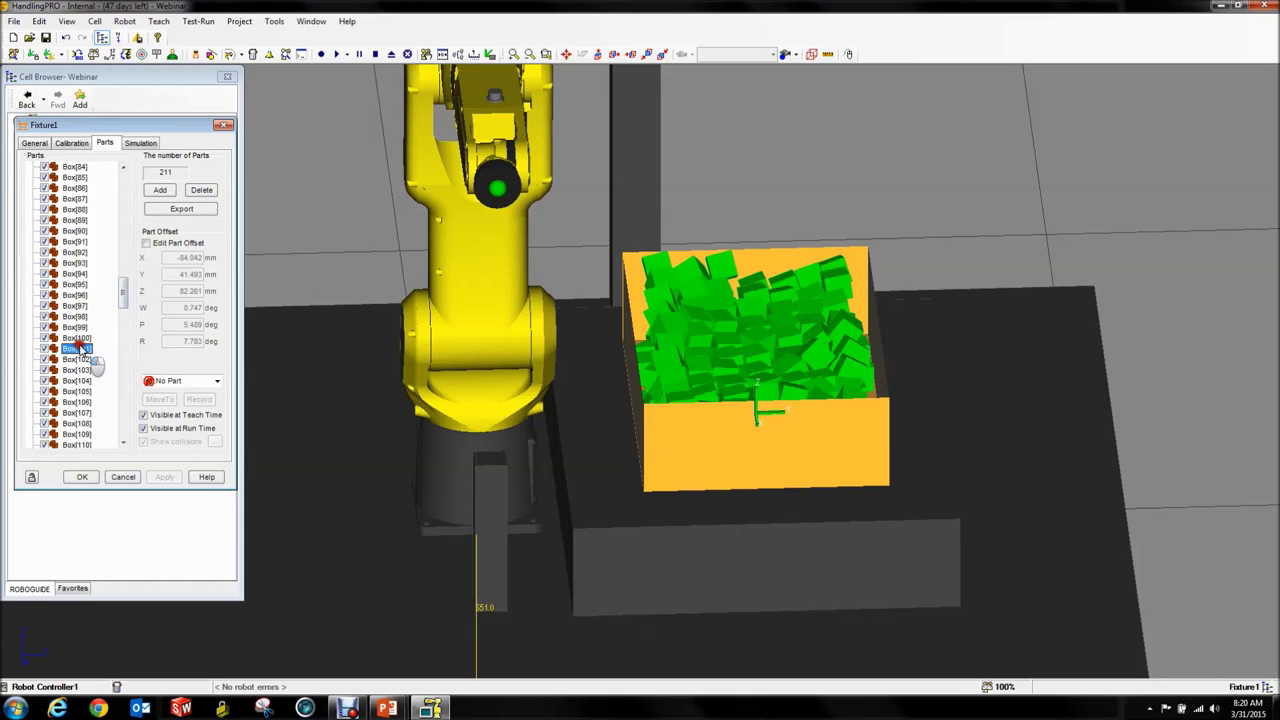
left_click(86, 392)
left_click(80, 434)
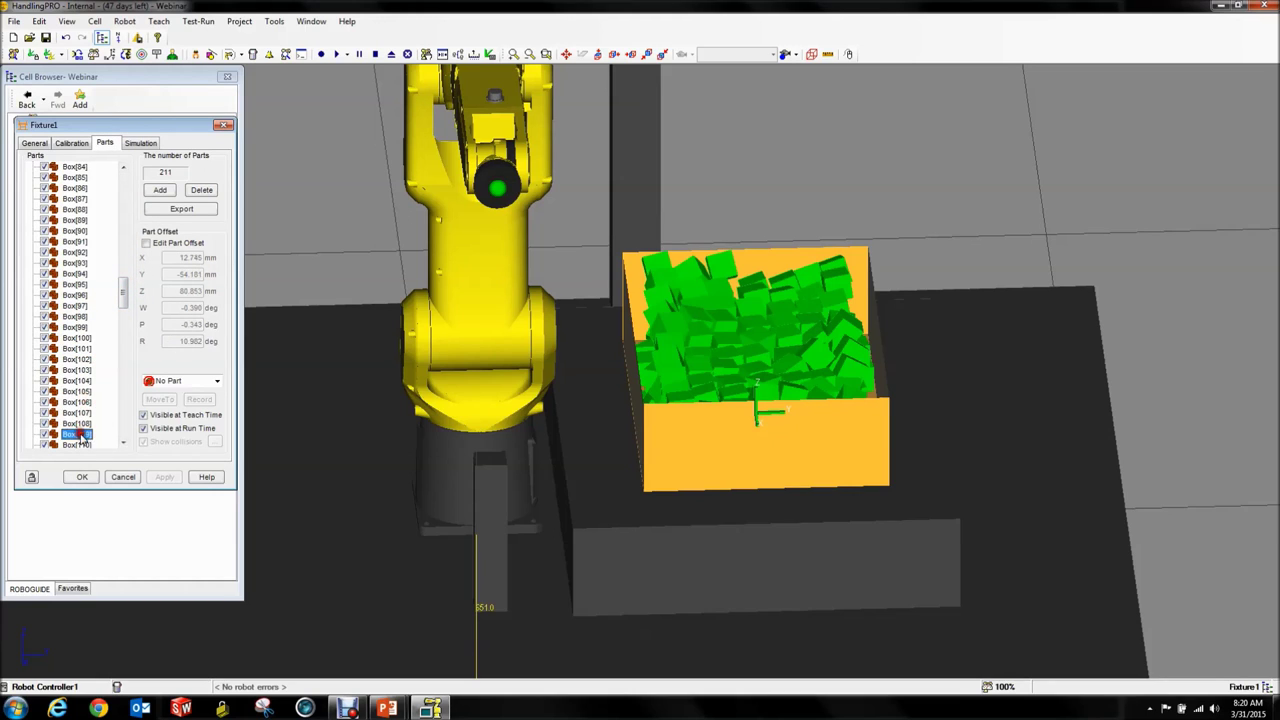
left_click(80, 381)
left_click(77, 417)
left_click(122, 425)
left_click(90, 400)
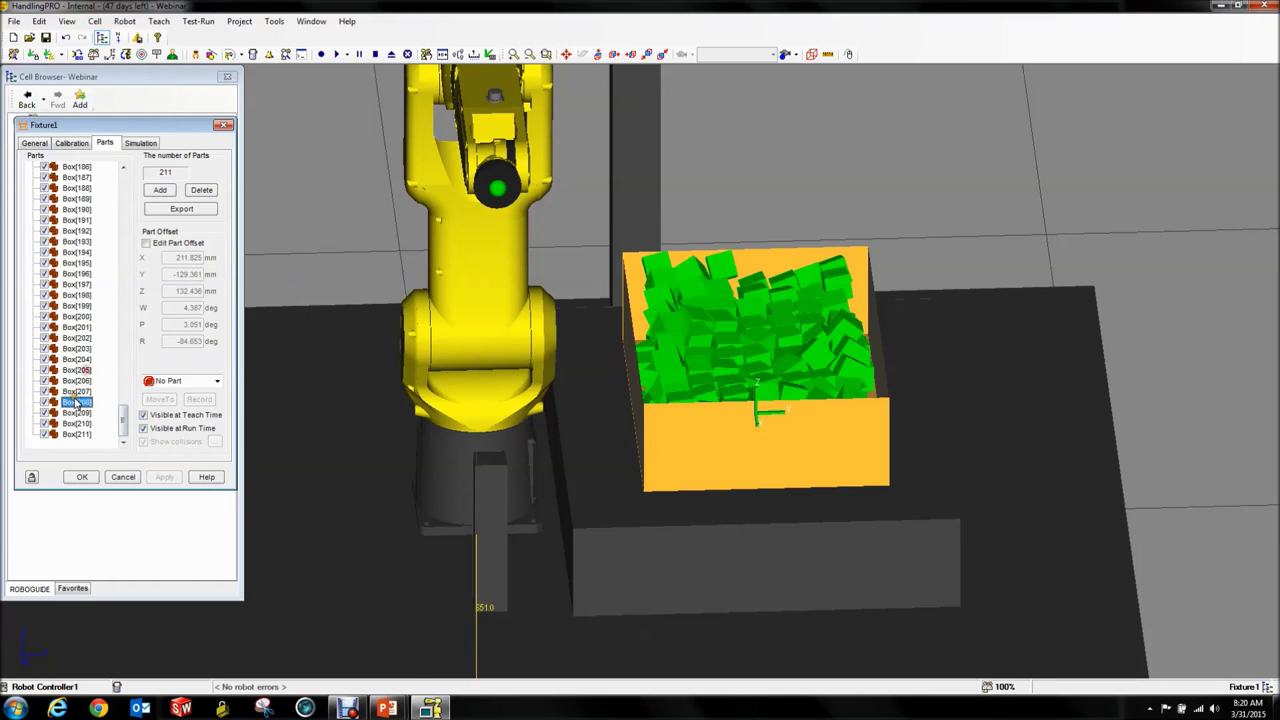
left_click(124, 407)
left_click_drag(124, 410, 127, 172)
left_click(52, 243)
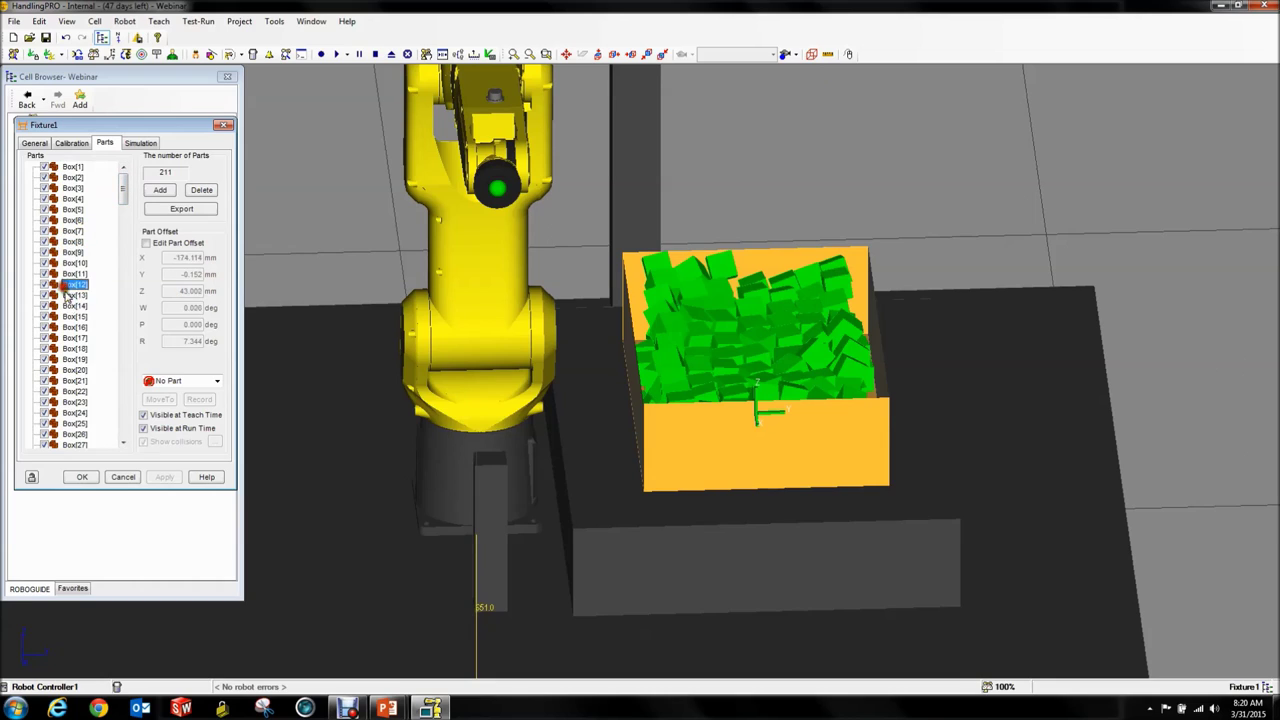
left_click(76, 338)
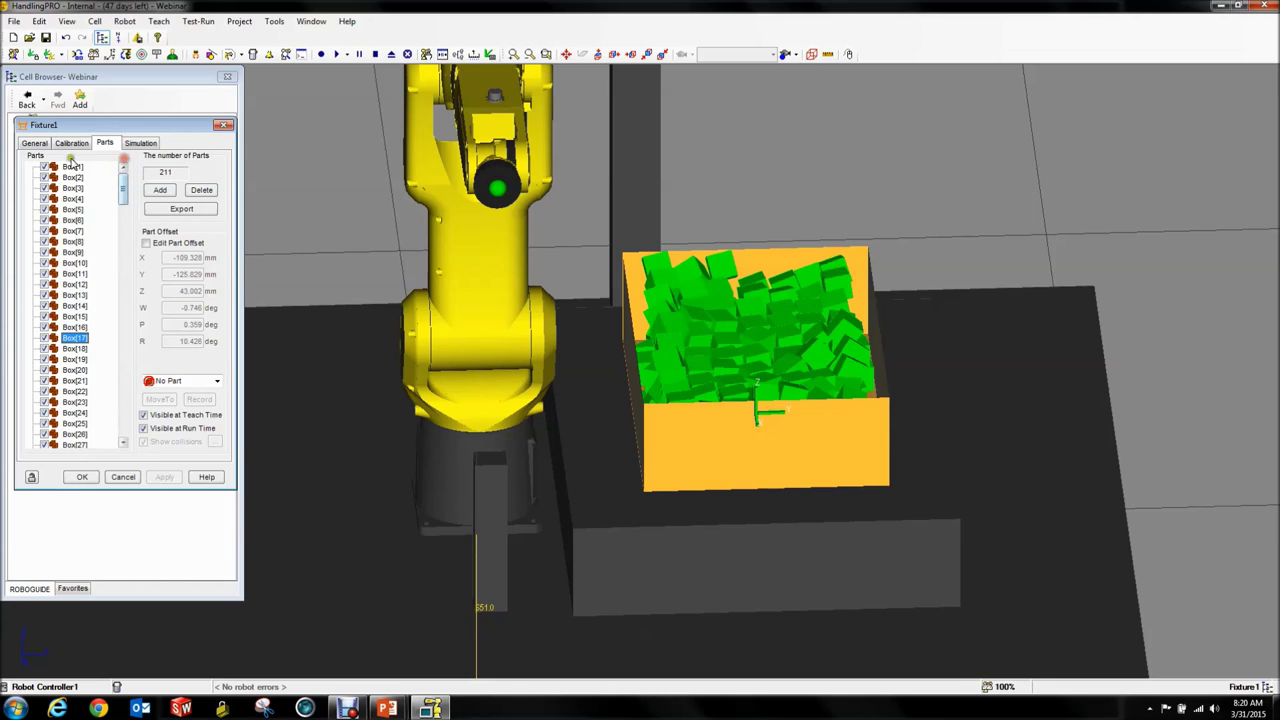
Check the fixture's simulation settings for the boxes and accept the fixture properties.
left_click(136, 143)
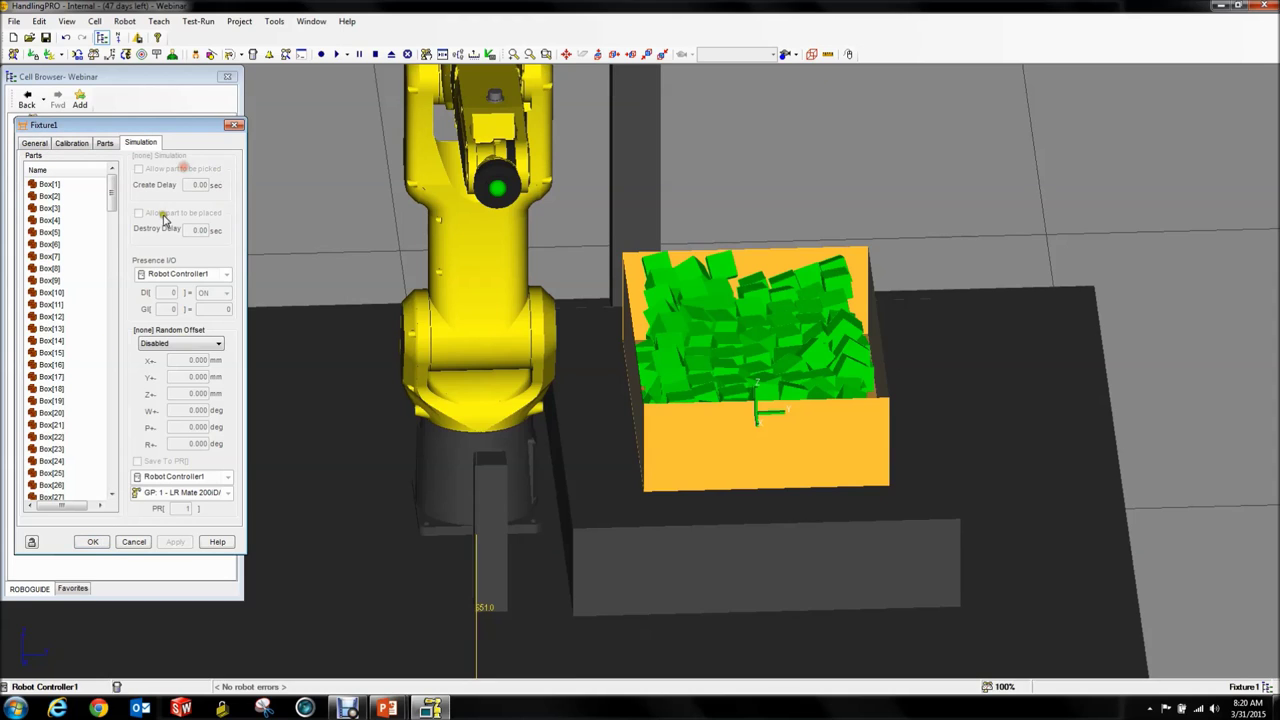
left_click(105, 143)
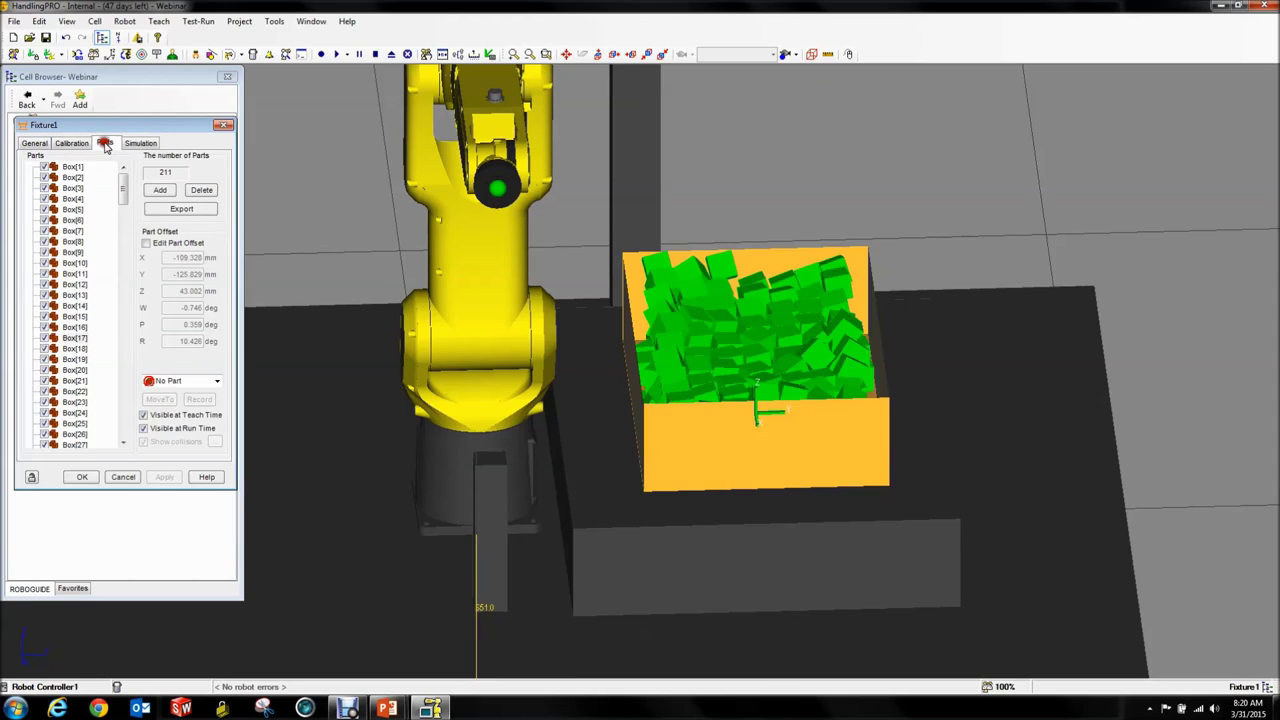
left_click(84, 477)
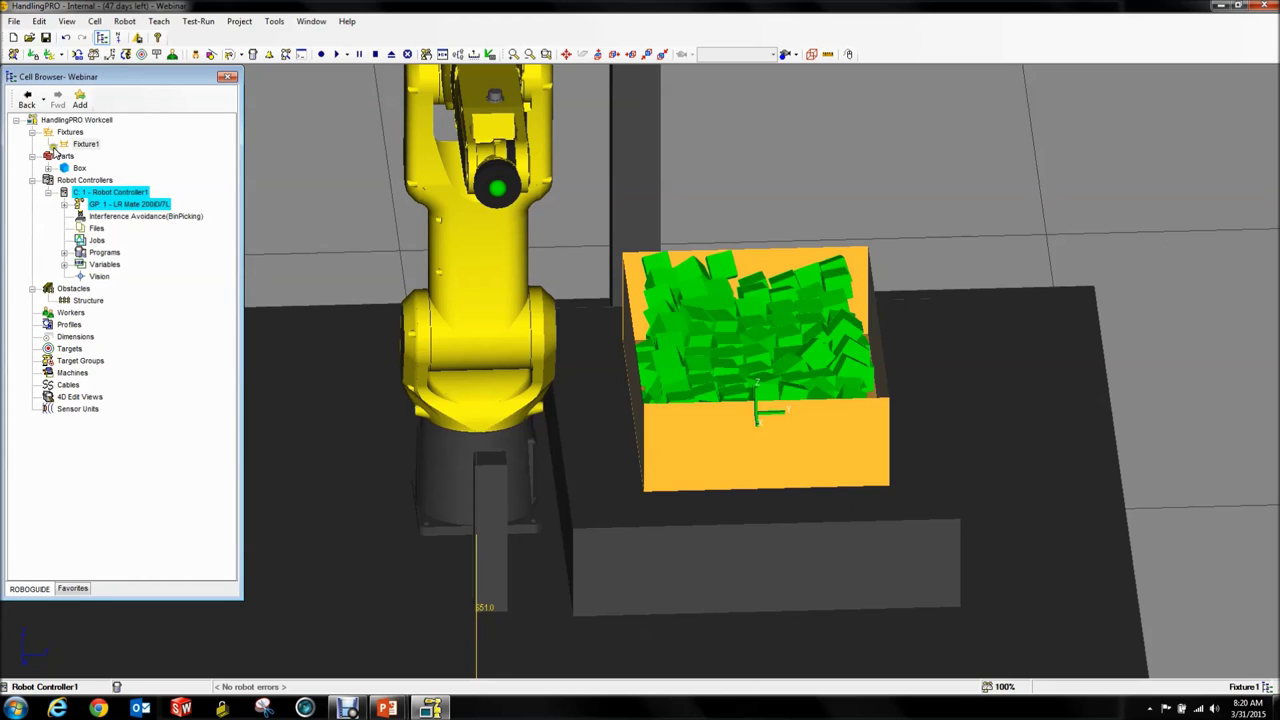
Open the properties of the robot's Eoat1 tooling and apply the suction gripper CAD file to it.
right_click_drag(715, 299, 712, 315)
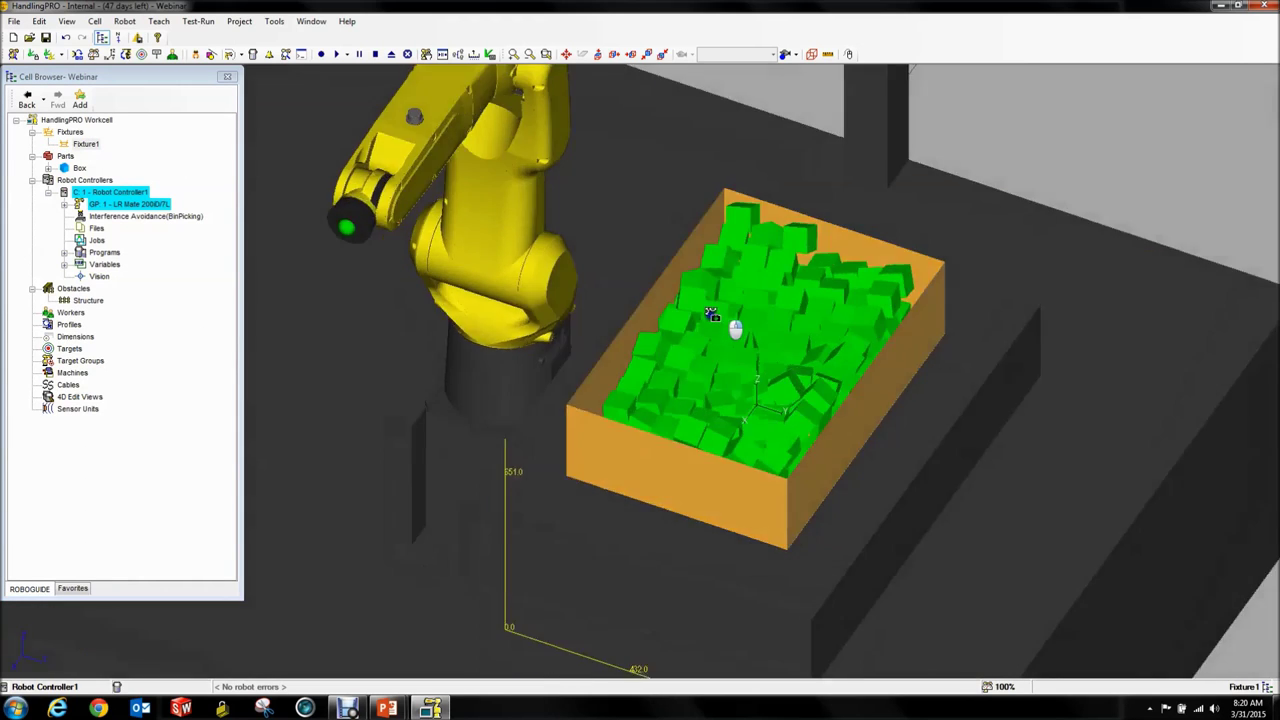
scroll(711, 315, "down", 8)
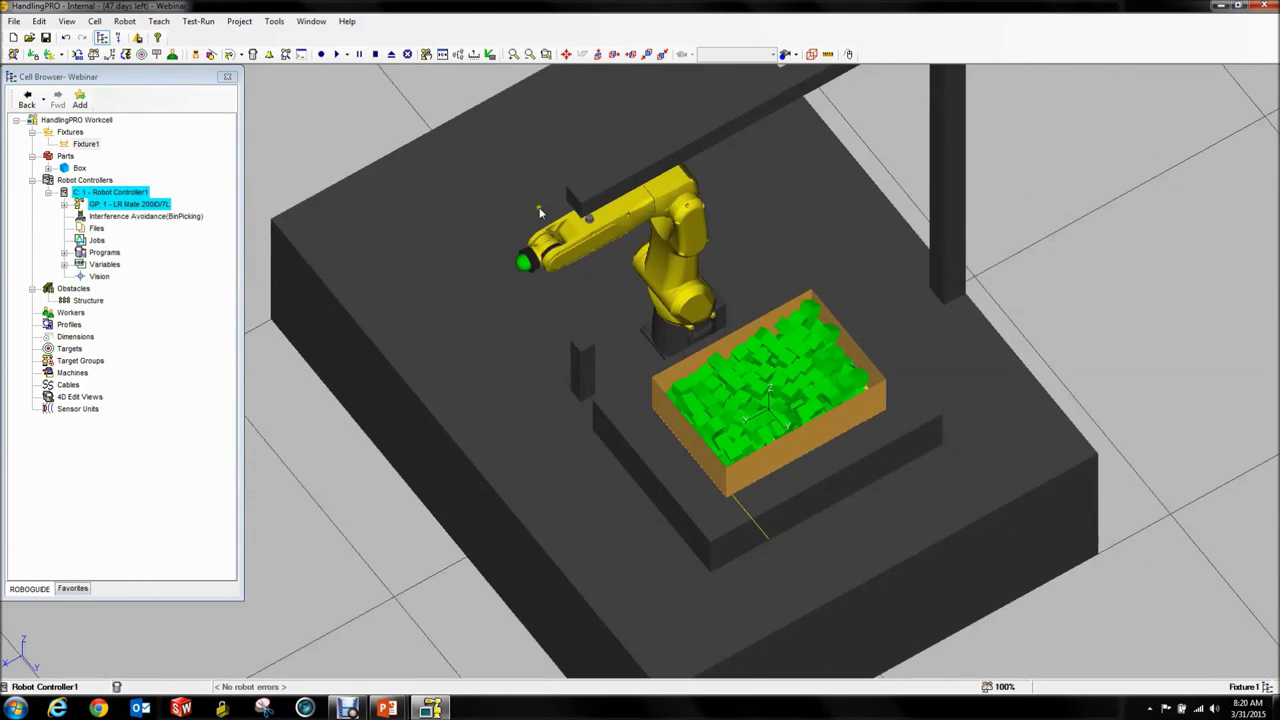
scroll(539, 212, "up", 6)
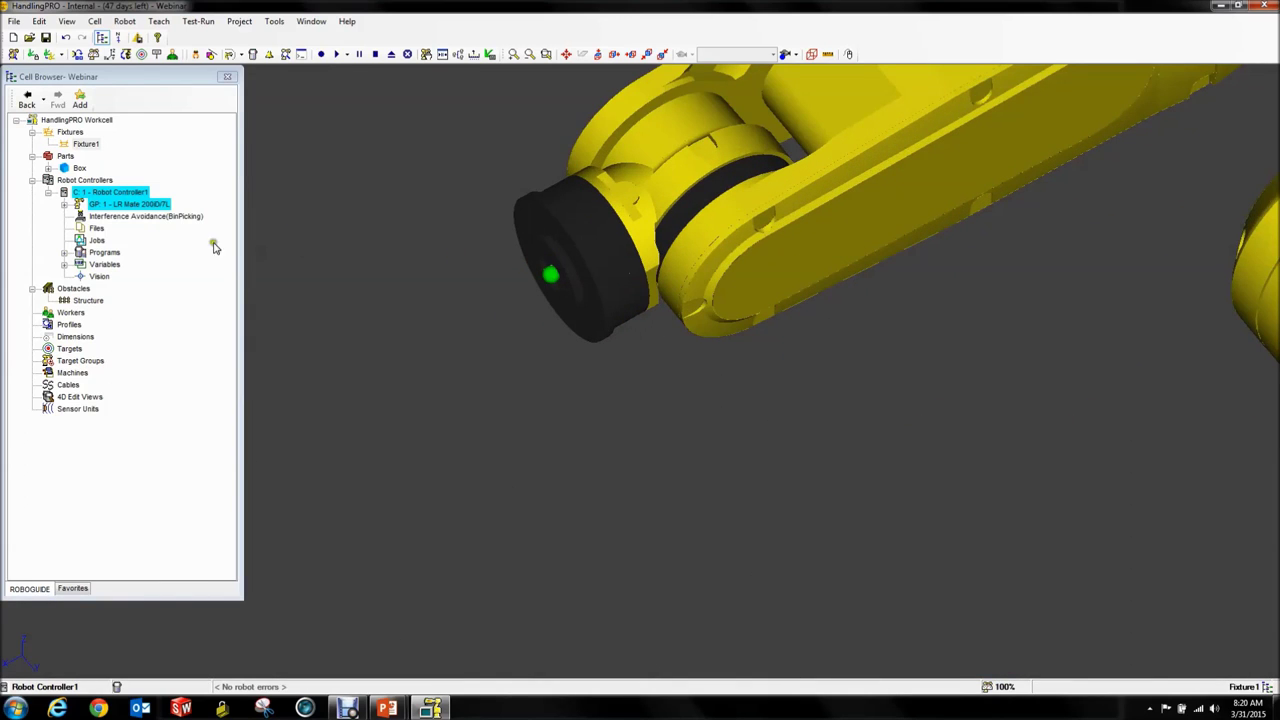
left_click(65, 205)
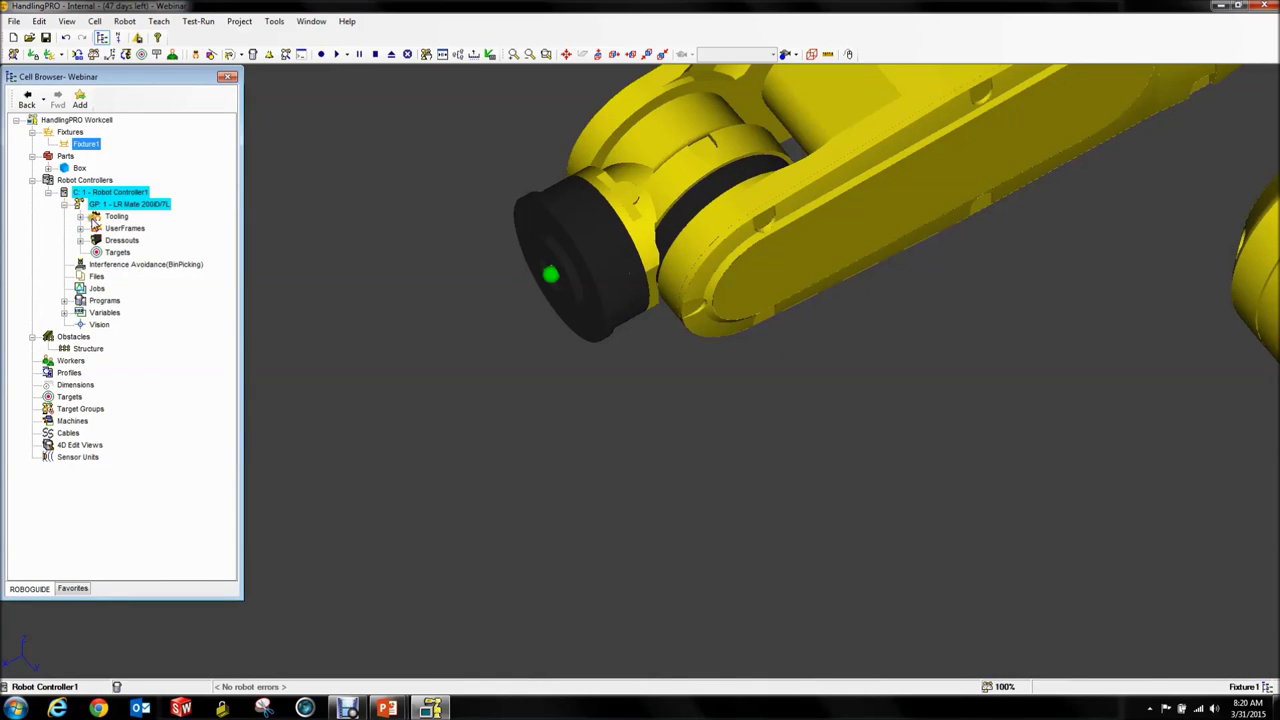
left_click(81, 216)
left_click(128, 228)
right_click(128, 228)
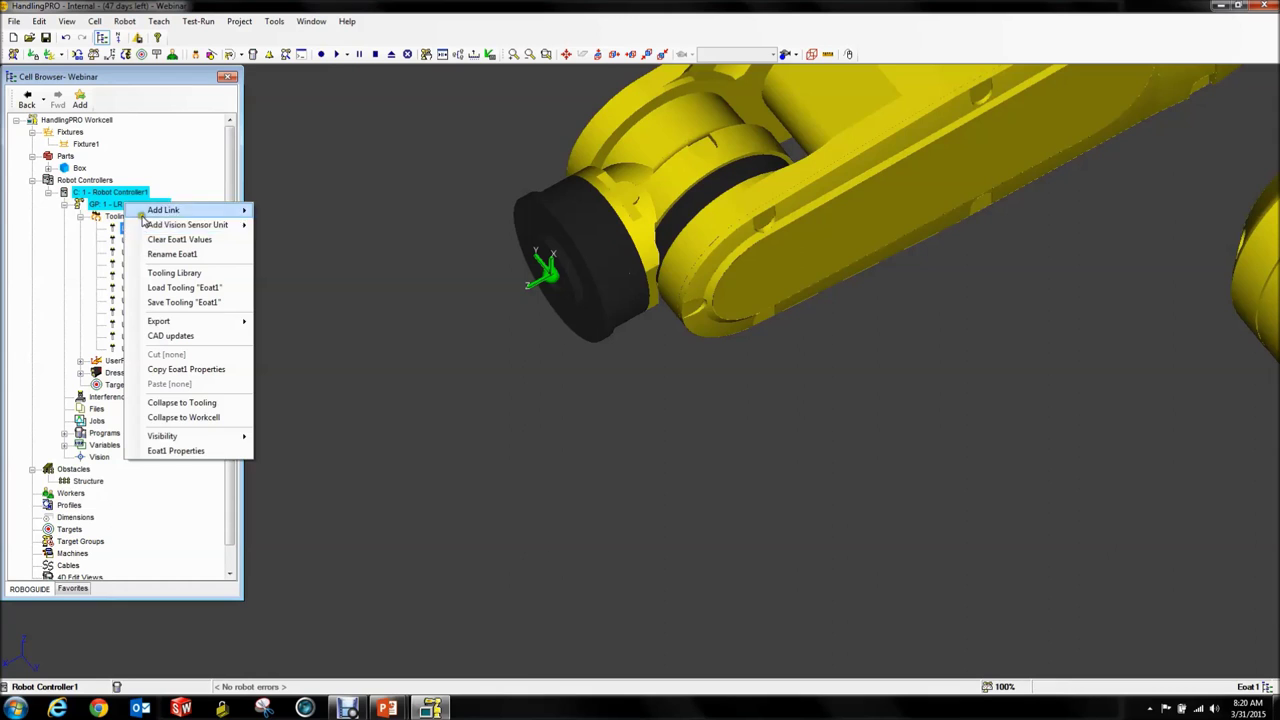
left_click(176, 450)
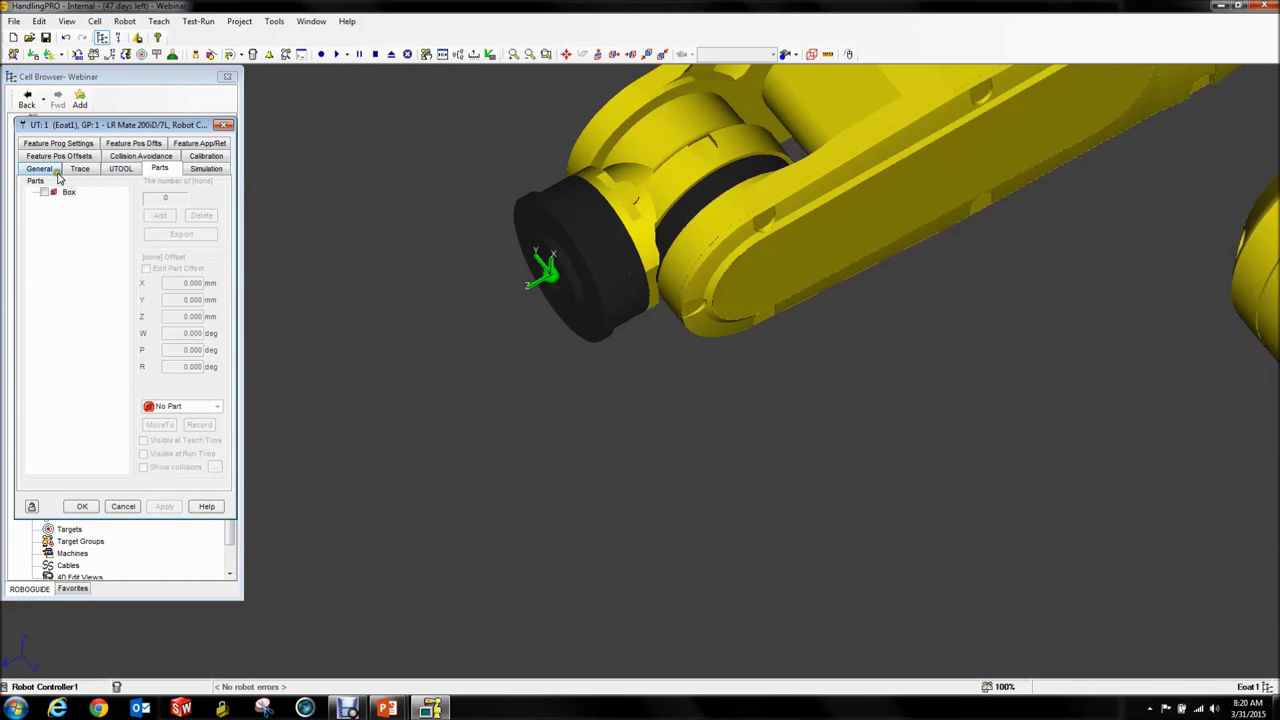
left_click(180, 228)
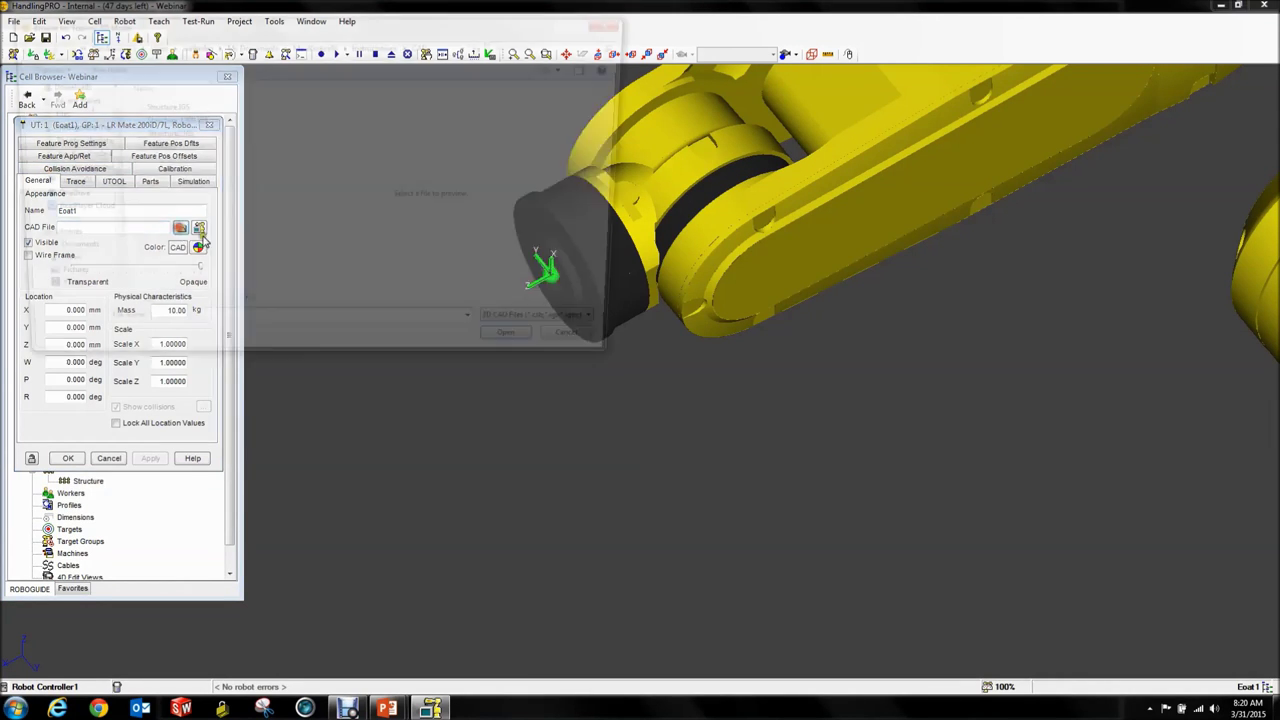
double_click(160, 150)
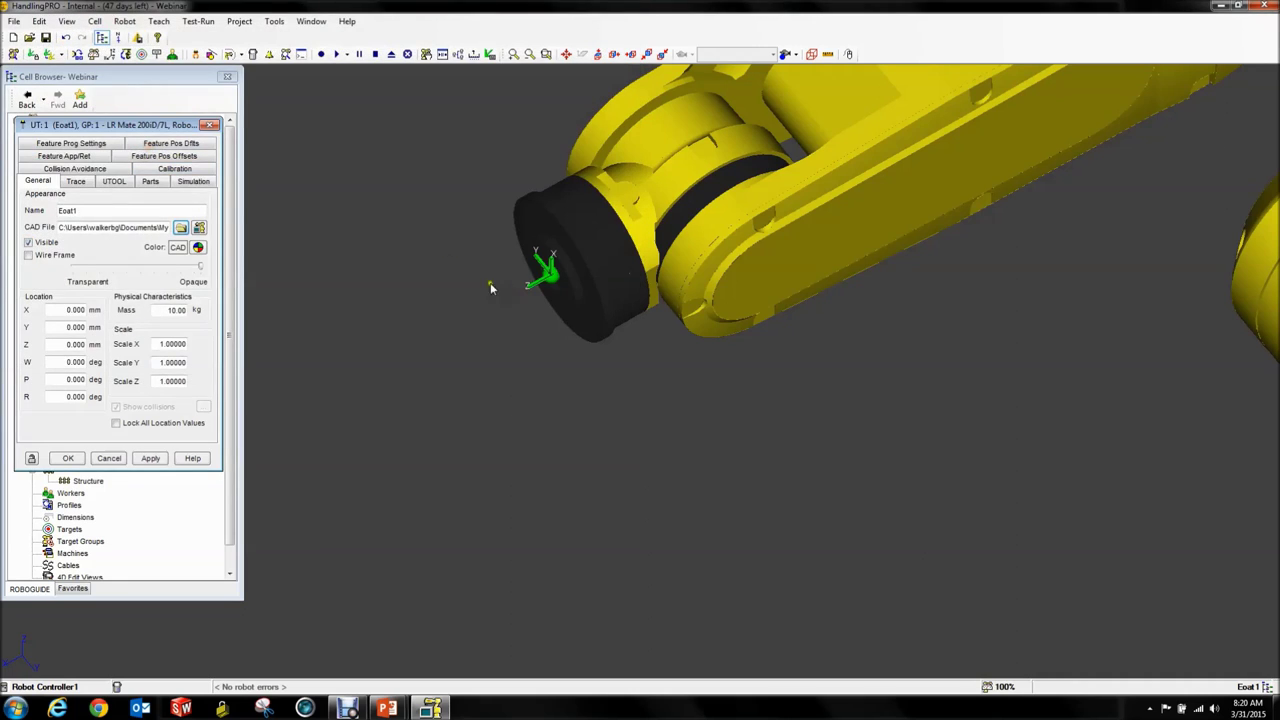
left_click(150, 459)
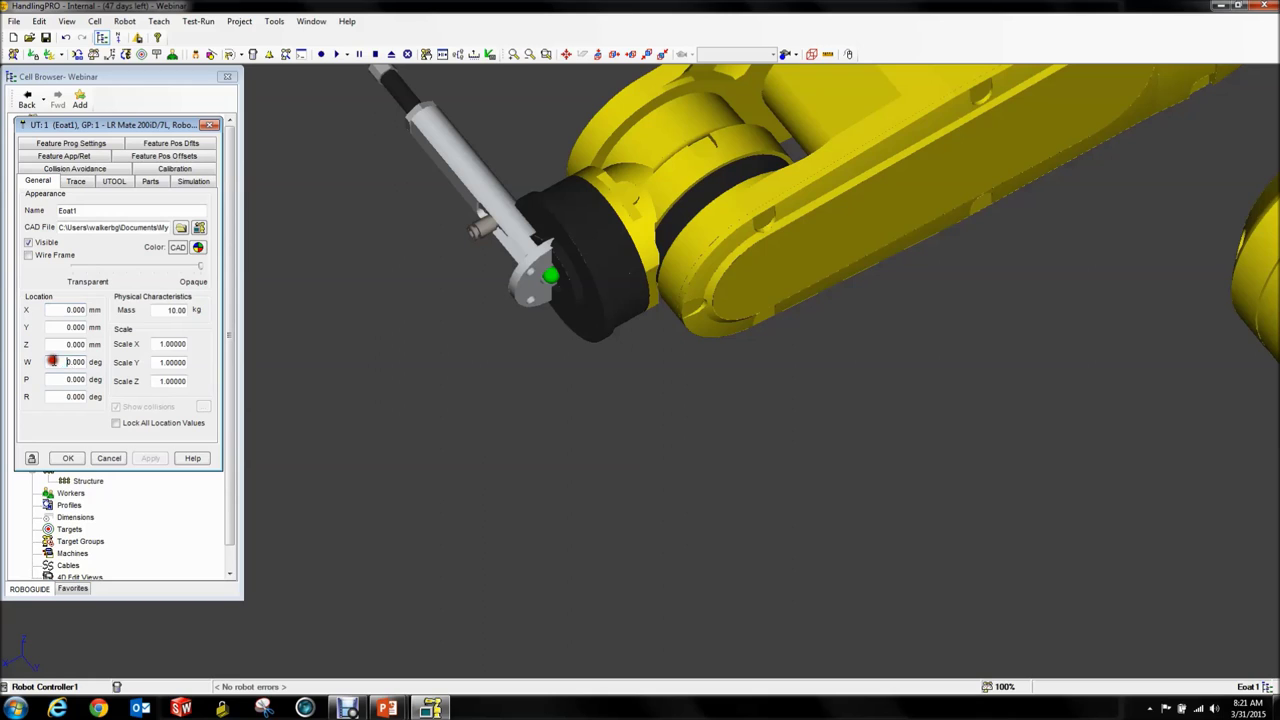
Orient the gripper on the robot flange with W at 90 degrees and R at -90 degrees.
double_click(54, 361)
type("90")
left_click(58, 397)
type("-9")
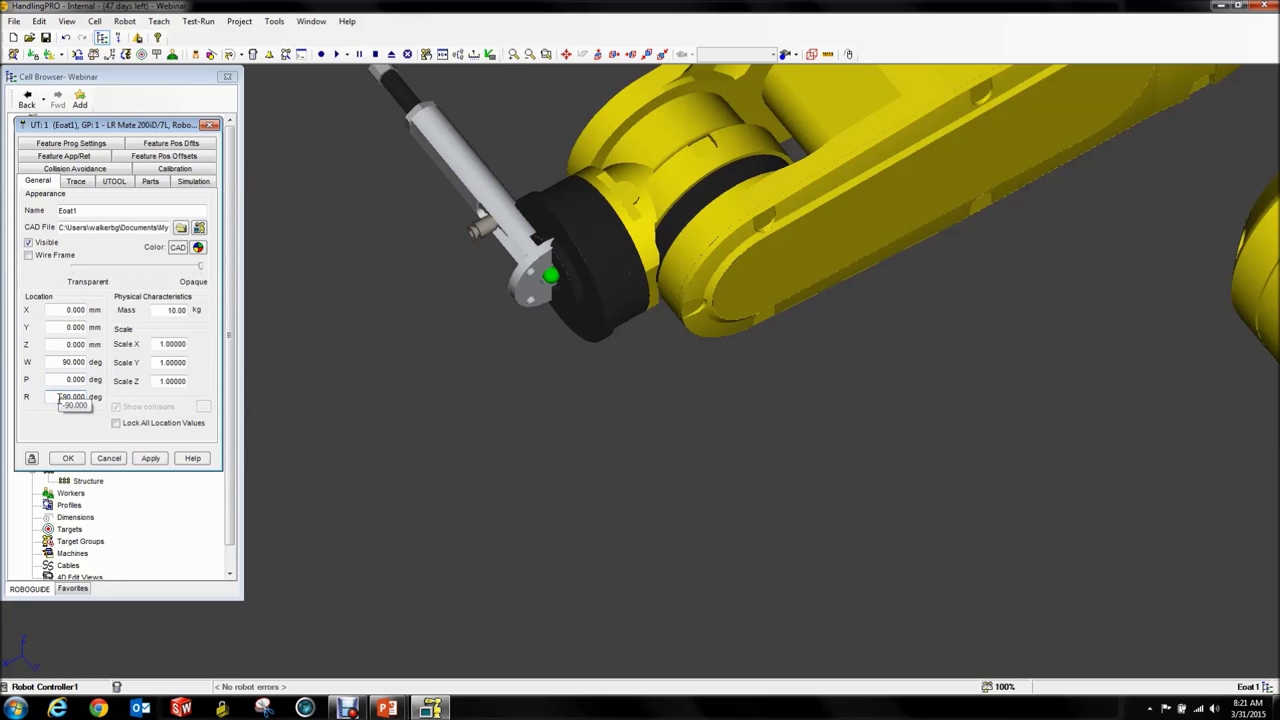
left_click(157, 458)
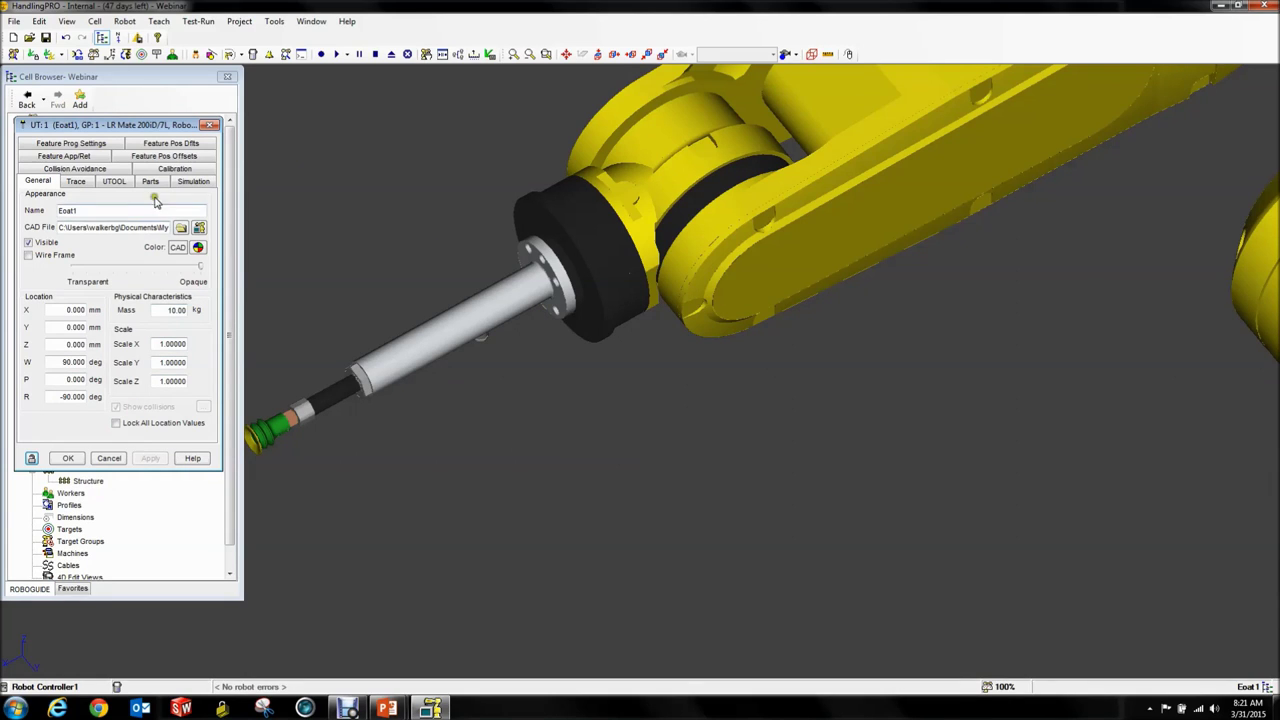
Enable UTOOL editing and set the tool frame's Z to 163 mm, at the suction cup.
left_click(120, 183)
left_click(121, 210)
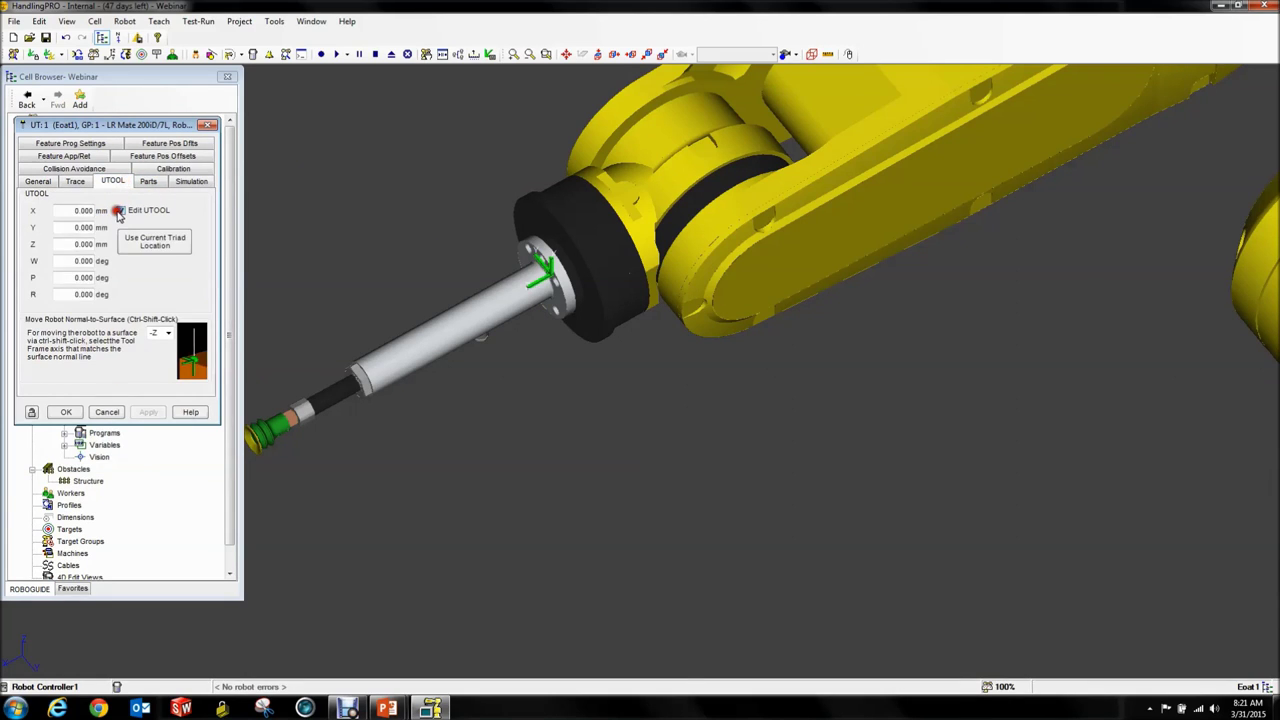
left_click(64, 250)
type("1630")
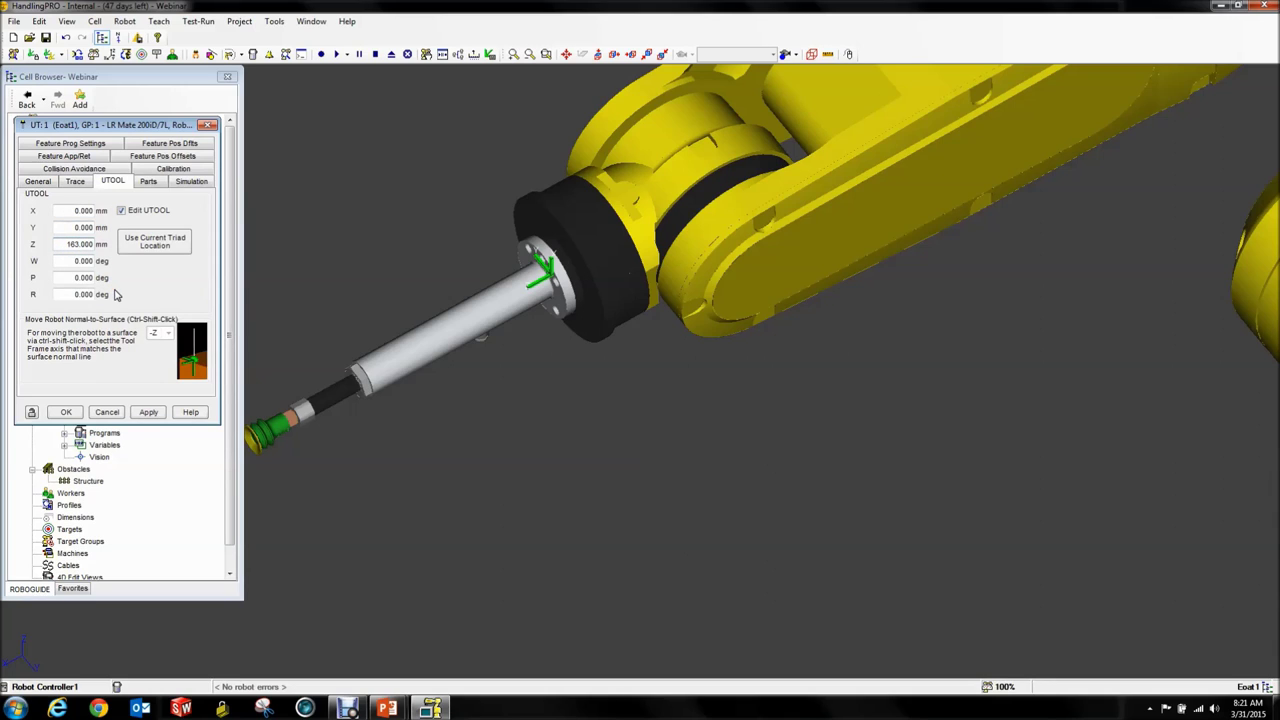
key("Return")
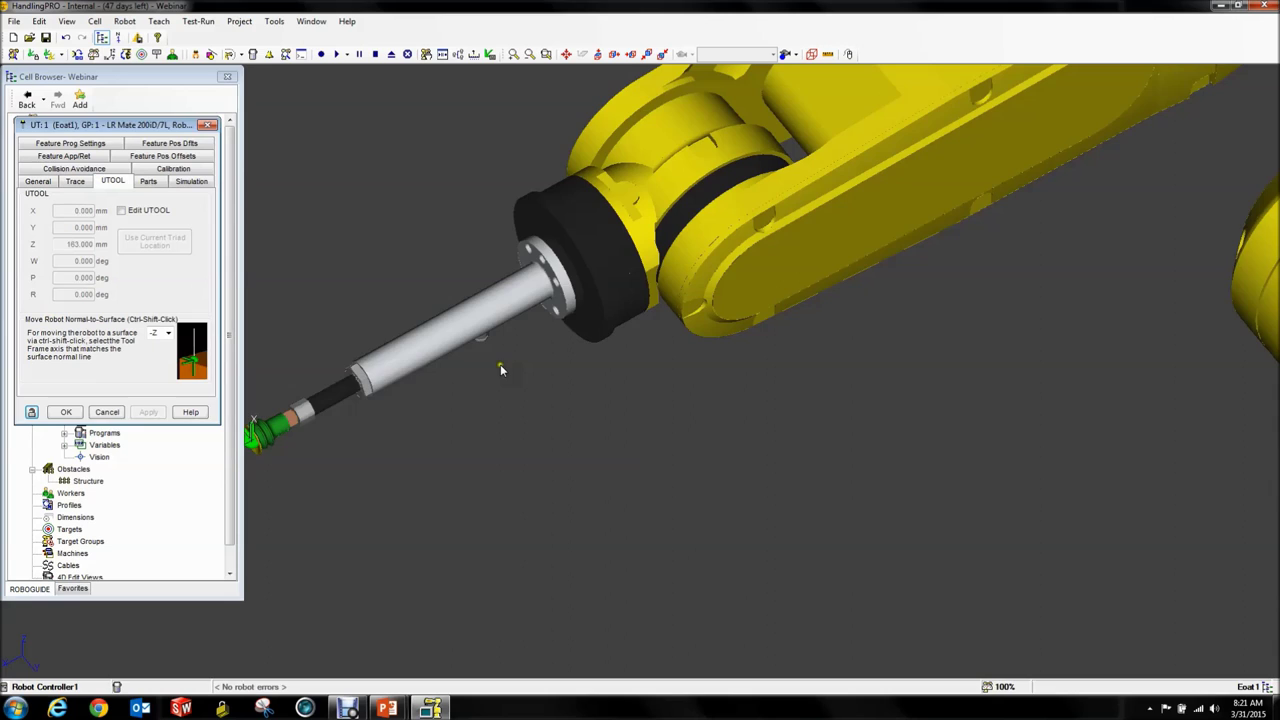
scroll(501, 370, "down", 5)
scroll(405, 404, "up", 8)
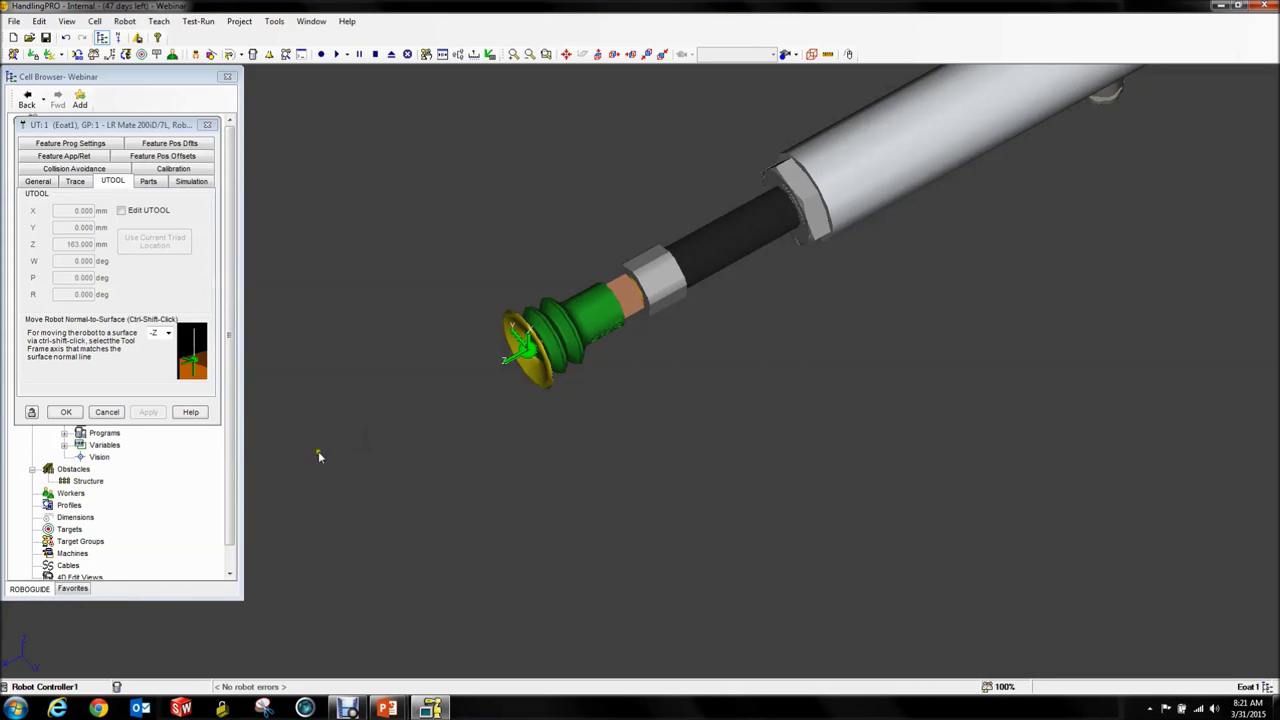
Re-enable UTOOL editing and set the tool frame's W to 180 degrees.
left_click(123, 211)
left_click(64, 260)
type("18")
key("Return")
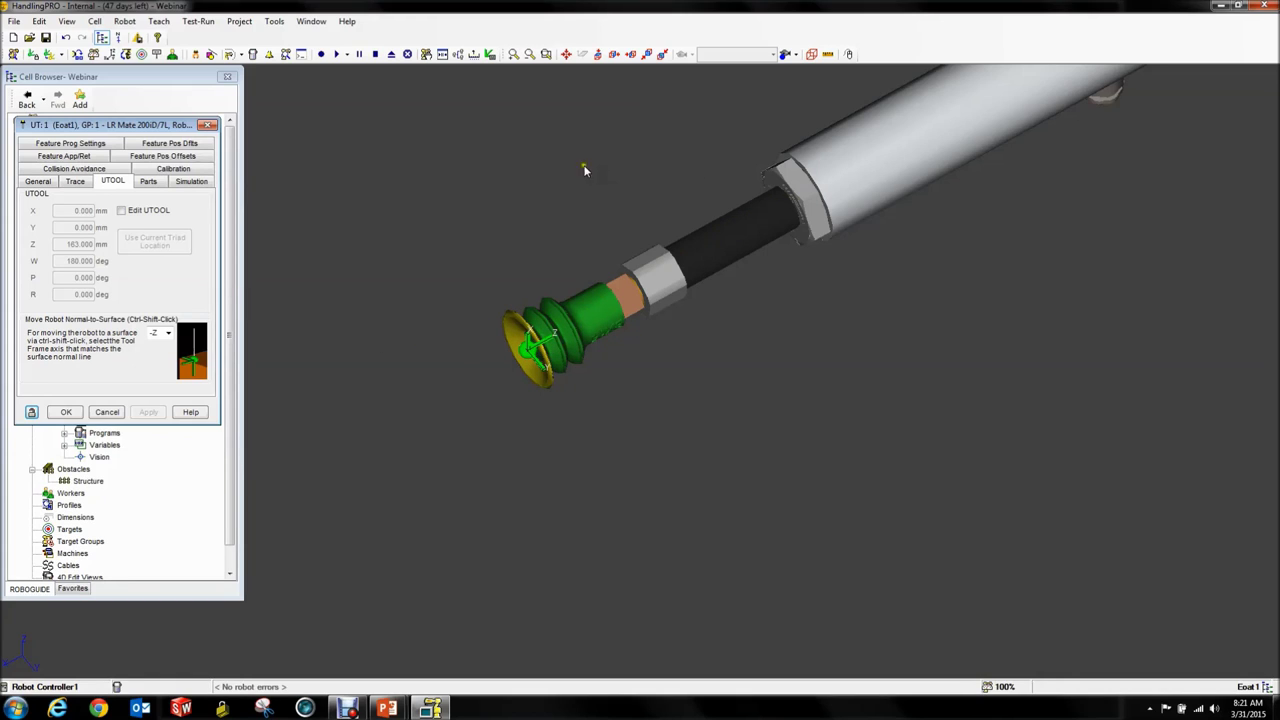
Assign the Box part to the Eoat1 tool and enable editing of its part offset.
left_click(148, 181)
left_click(44, 191)
left_click(164, 505)
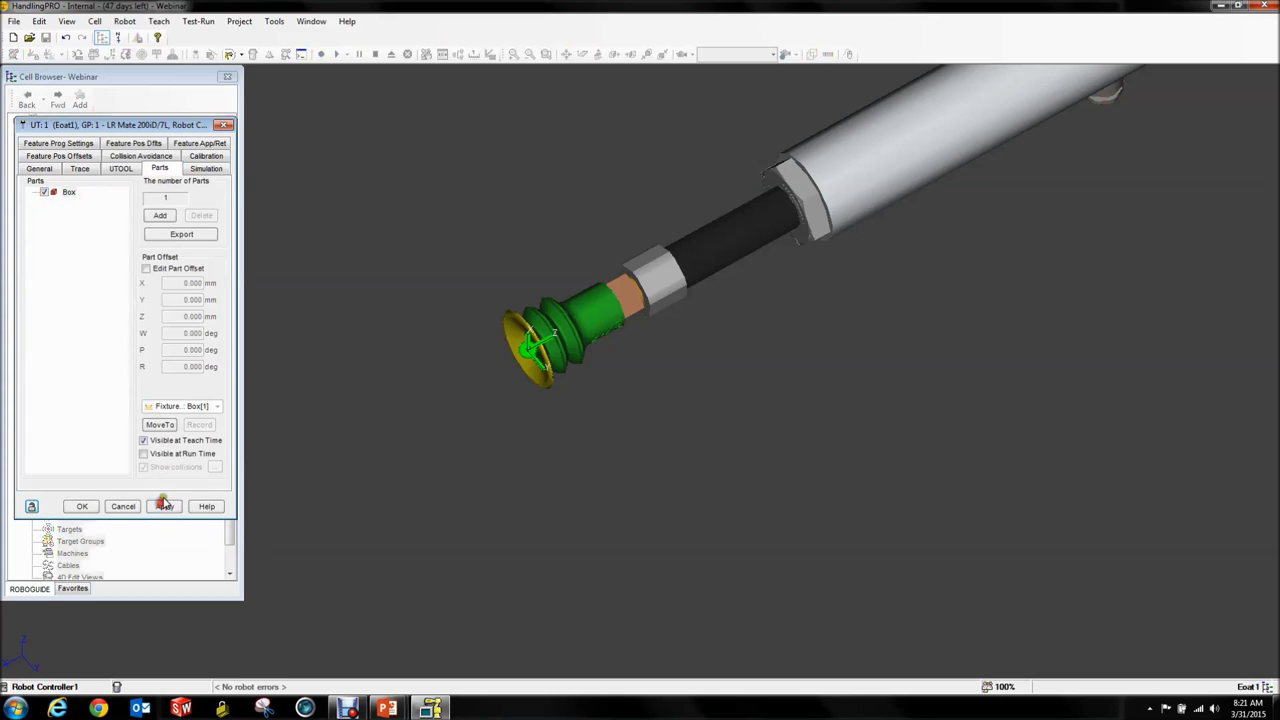
left_click(172, 268)
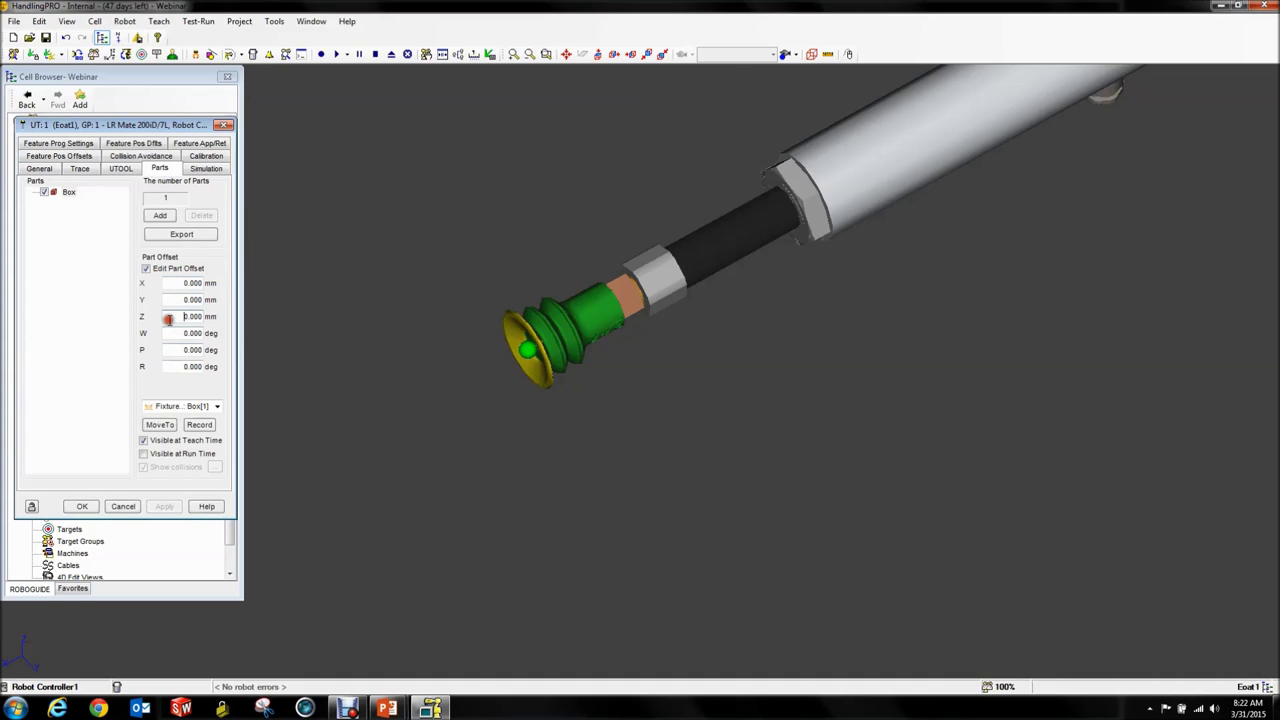
Try a Z part offset of 163 mm for the box on the gripper.
double_click(169, 318)
type("163")
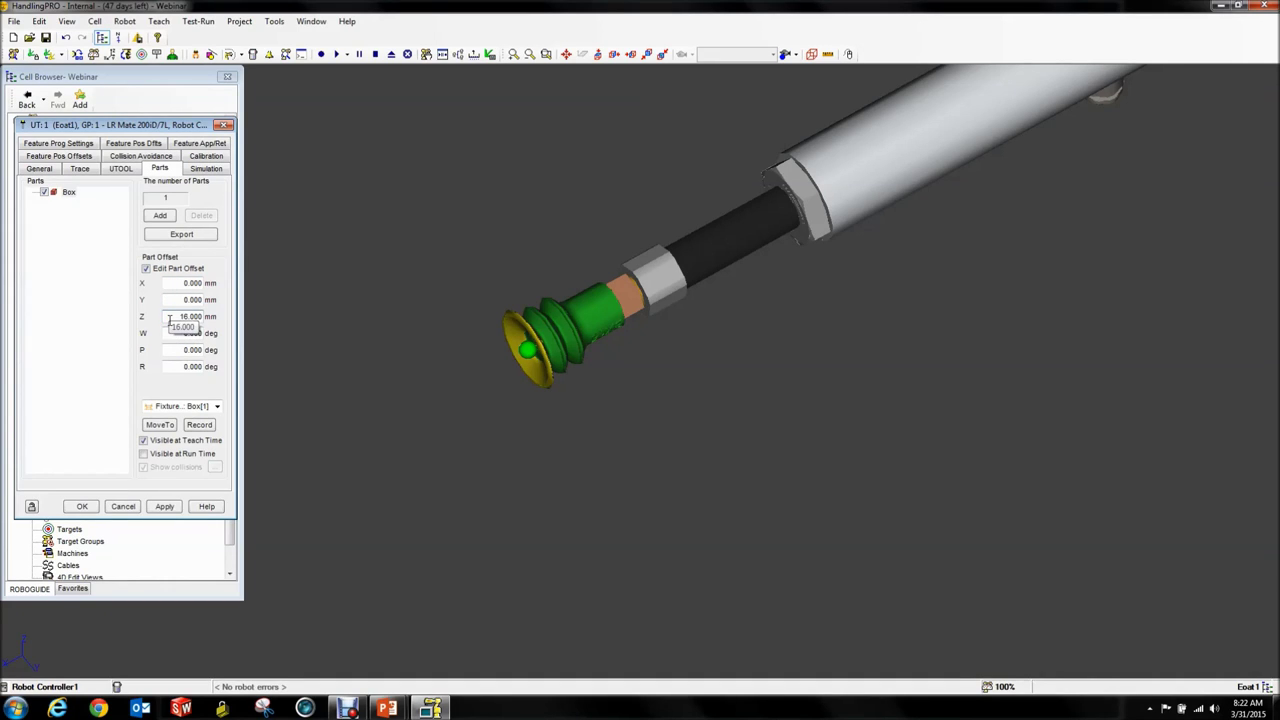
key("Return")
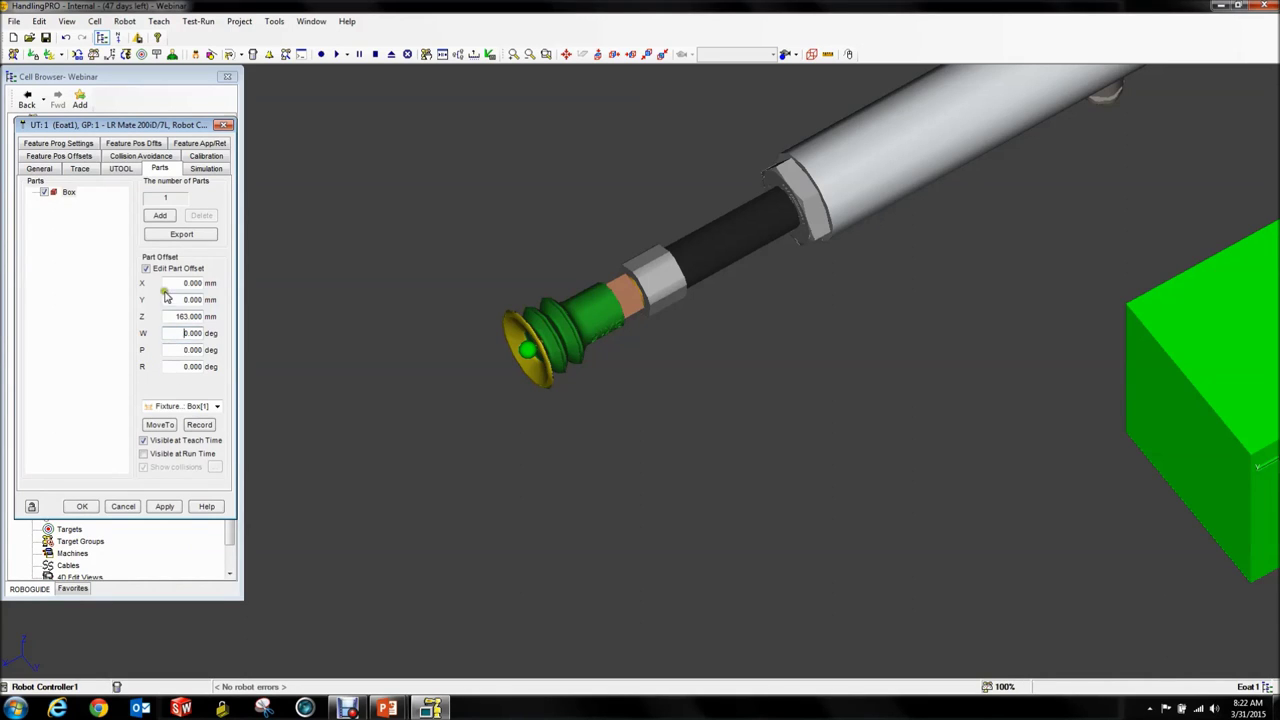
Reset the box's Z part offset to 0 mm, set its Y offset to 163 mm and check its position at the suction cup.
left_click_drag(166, 316, 251, 320)
key("BackSpace")
left_click(185, 299)
type("163.000000")
key("Return")
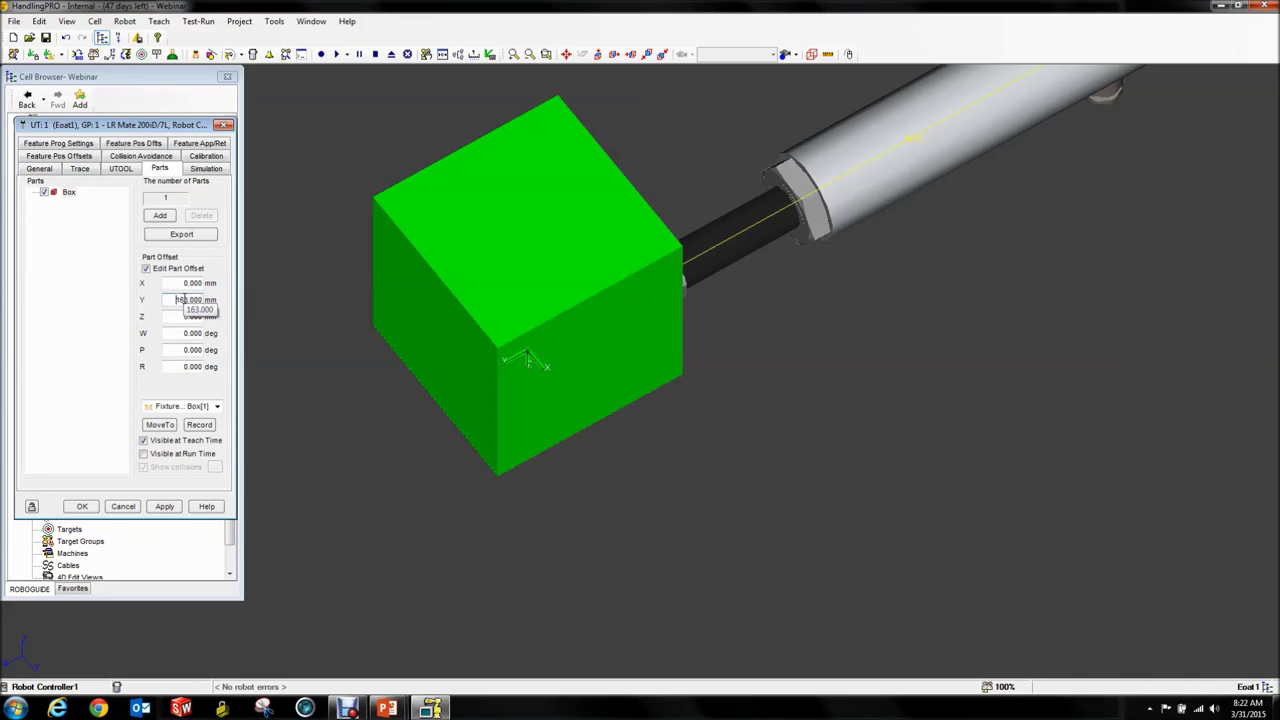
right_click_drag(764, 183, 708, 224)
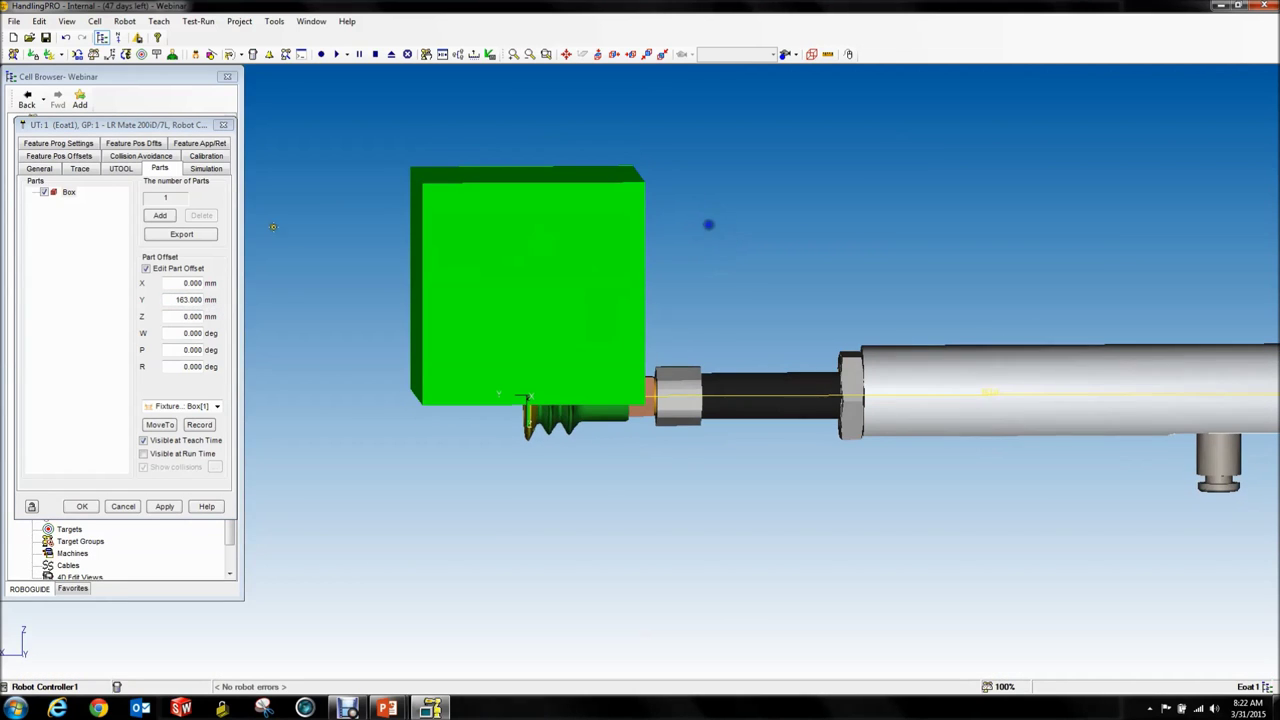
Set the box's W part offset to 90 degrees, apply it and close the Eoat1 tool properties.
left_click(182, 333)
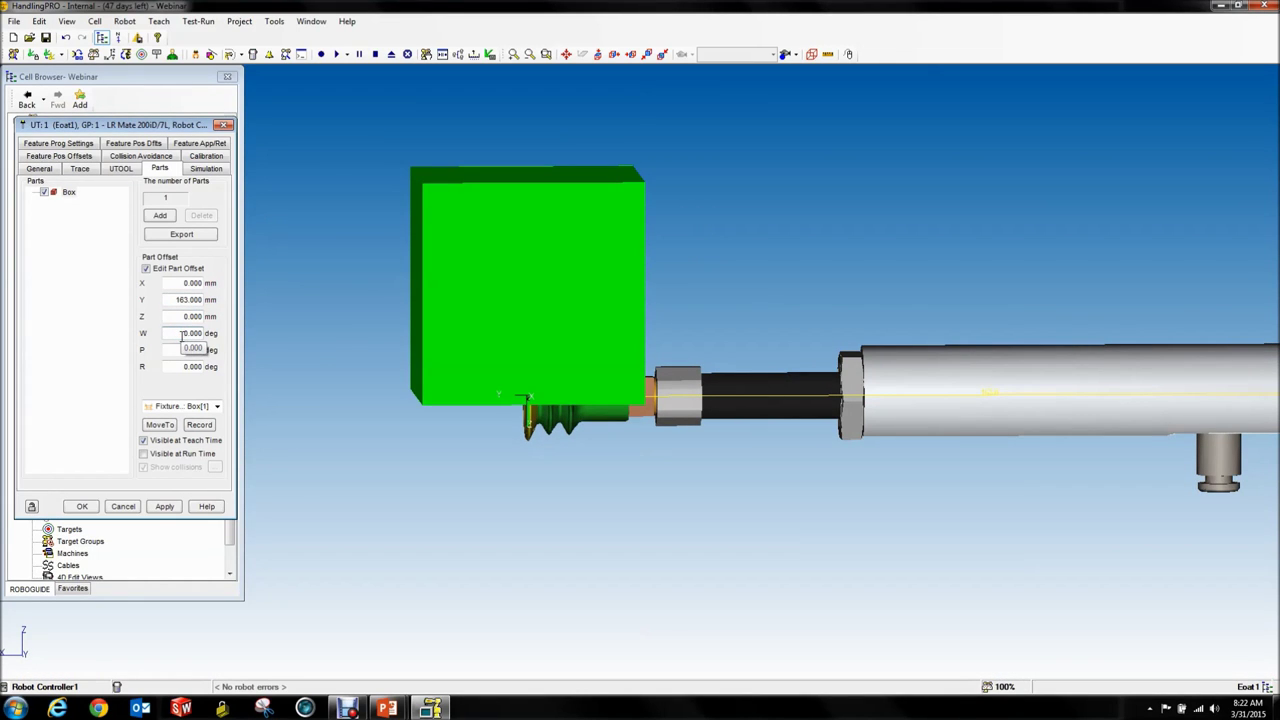
type("9")
right_click_drag(720, 408, 585, 407)
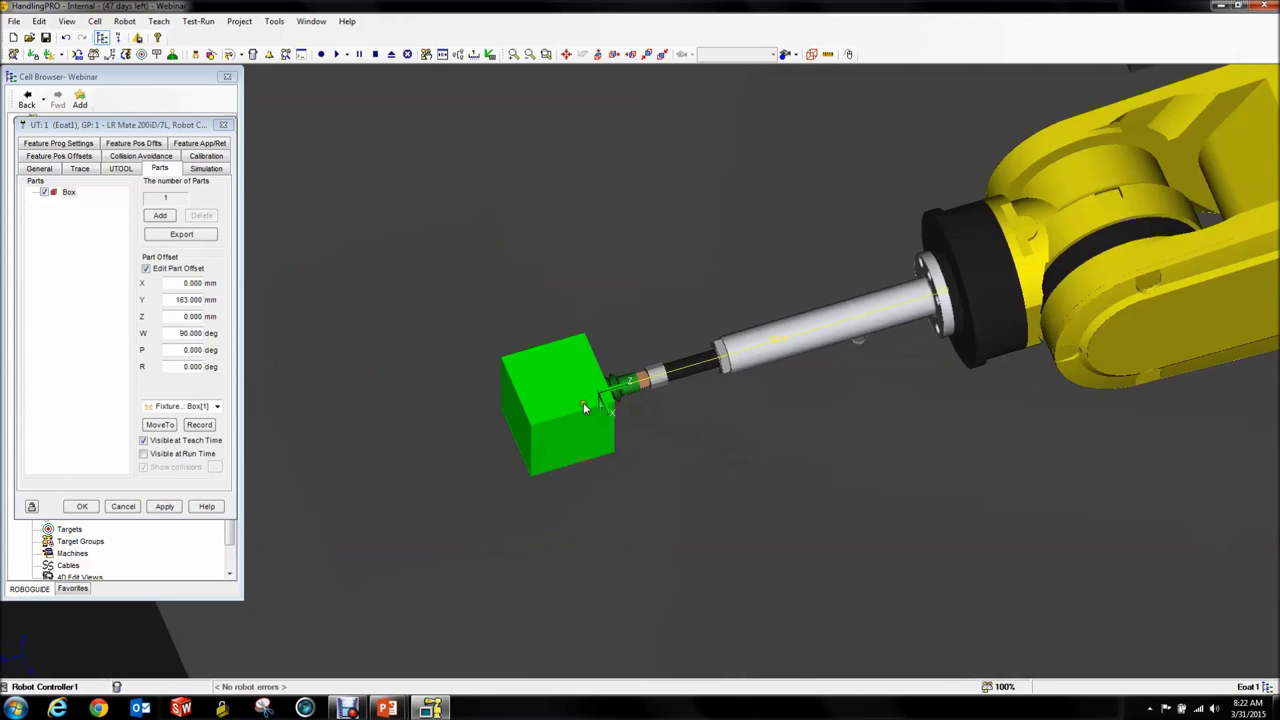
left_click(164, 506)
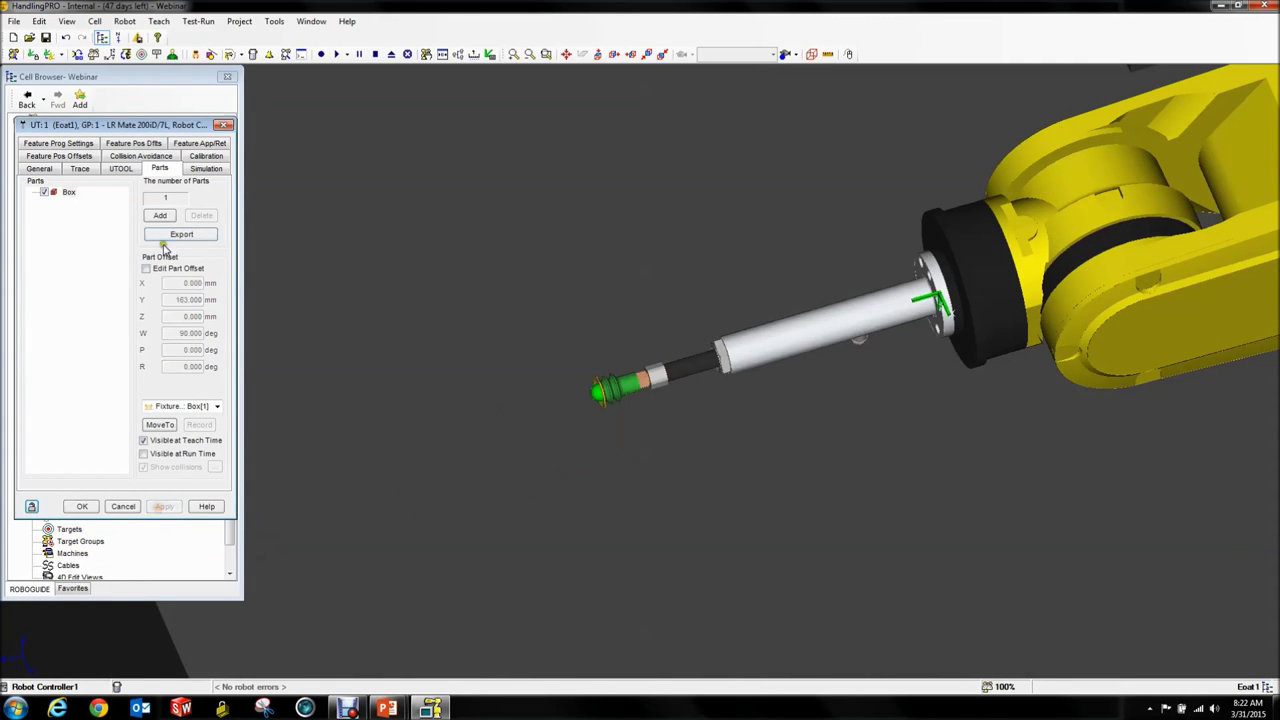
left_click(198, 172)
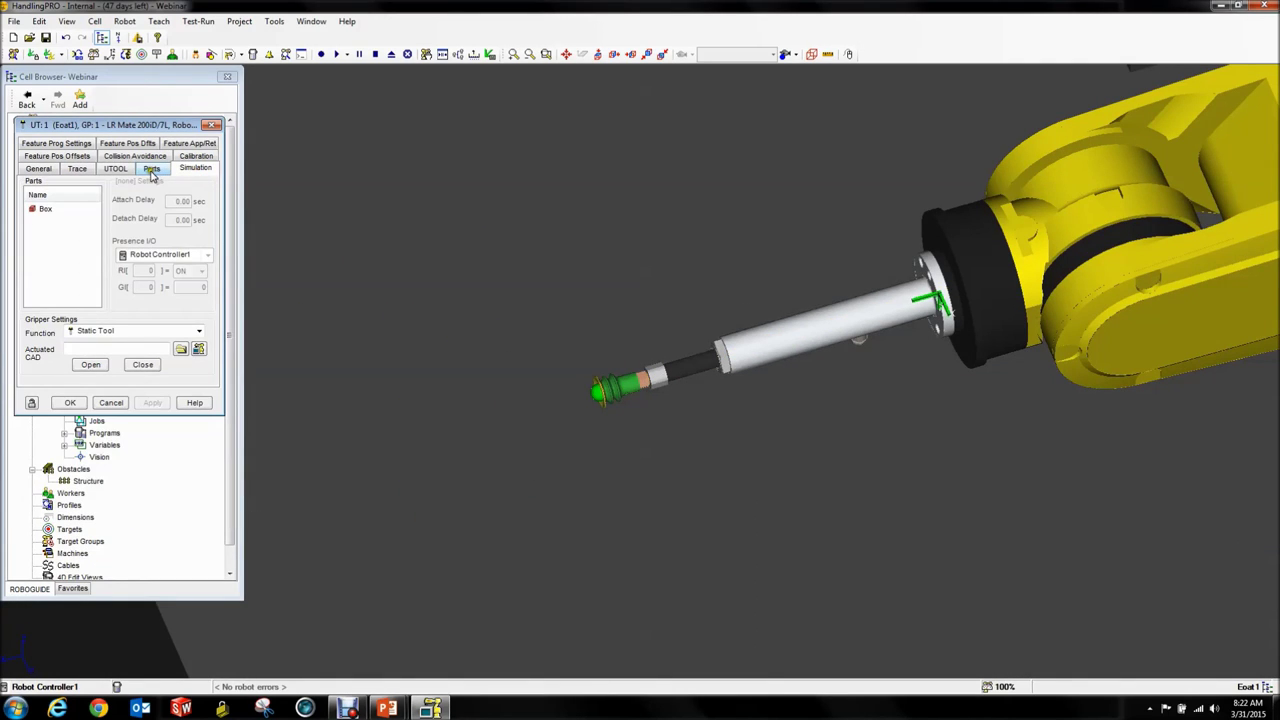
left_click(151, 169)
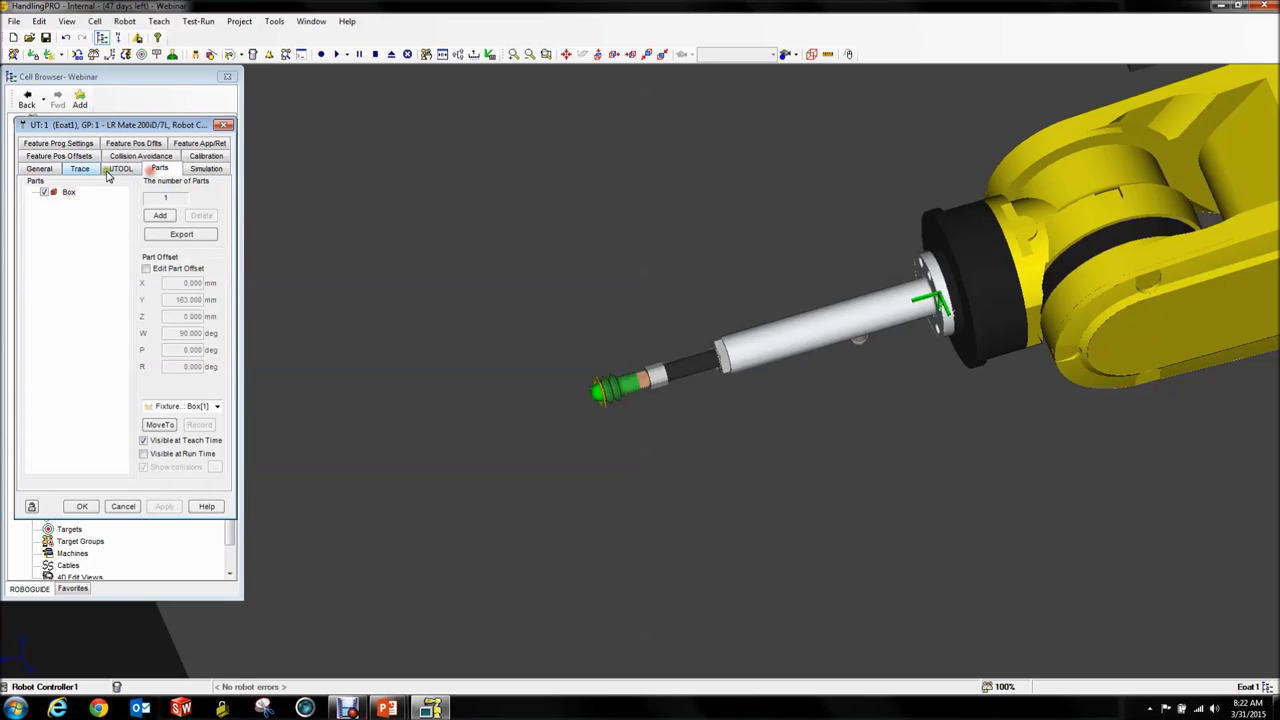
left_click(46, 169)
left_click(68, 458)
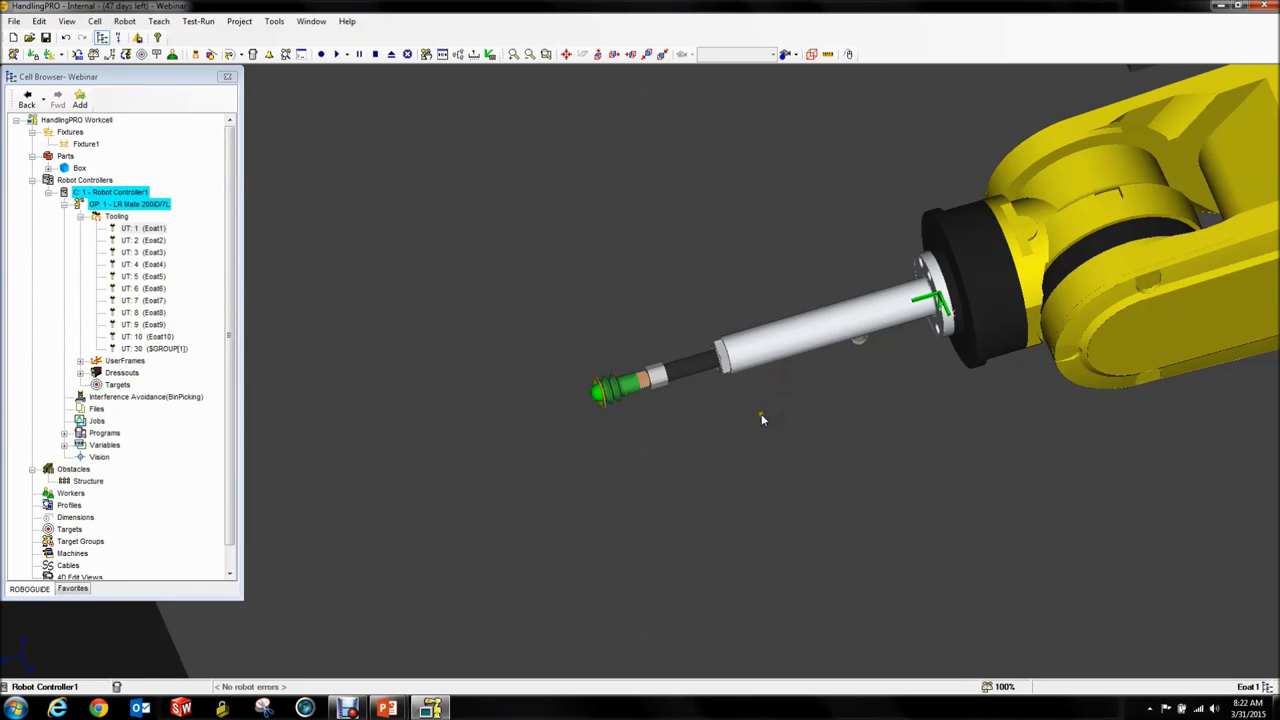
Open the properties of user frame UFrame1, attach it to Fixture1 and apply the attachment.
scroll(763, 418, "down", 10)
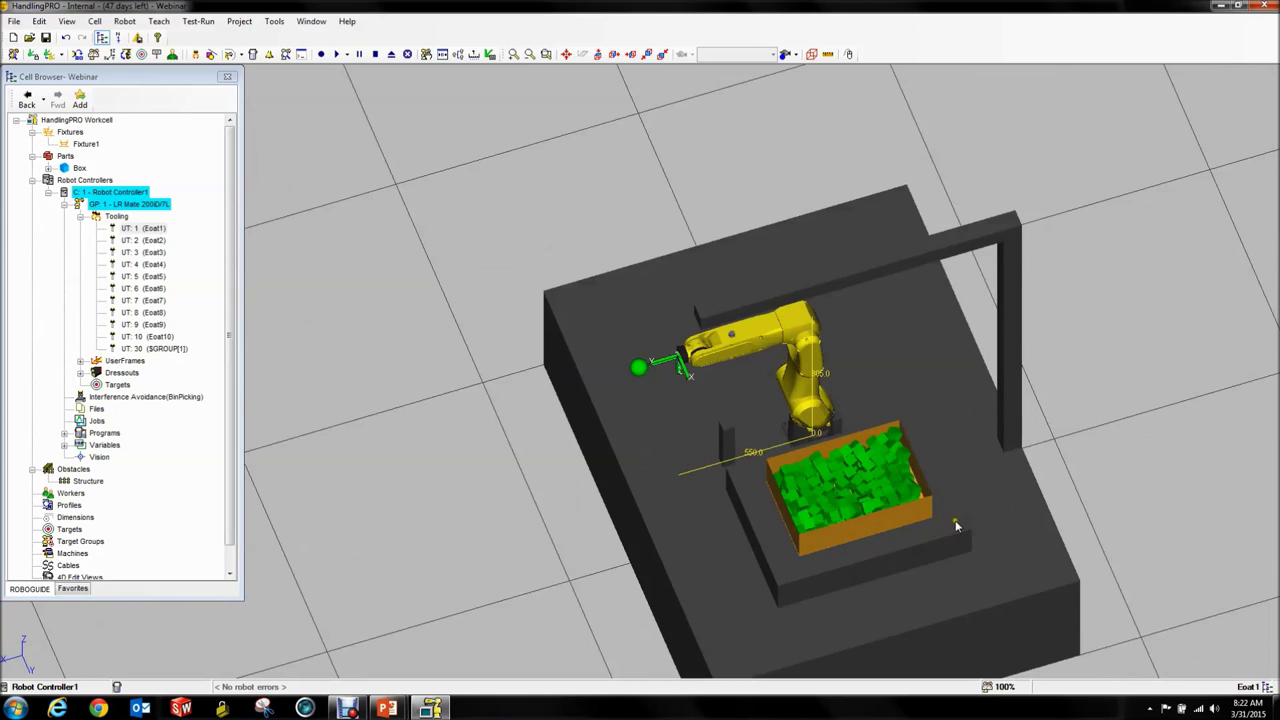
scroll(953, 524, "up", 2)
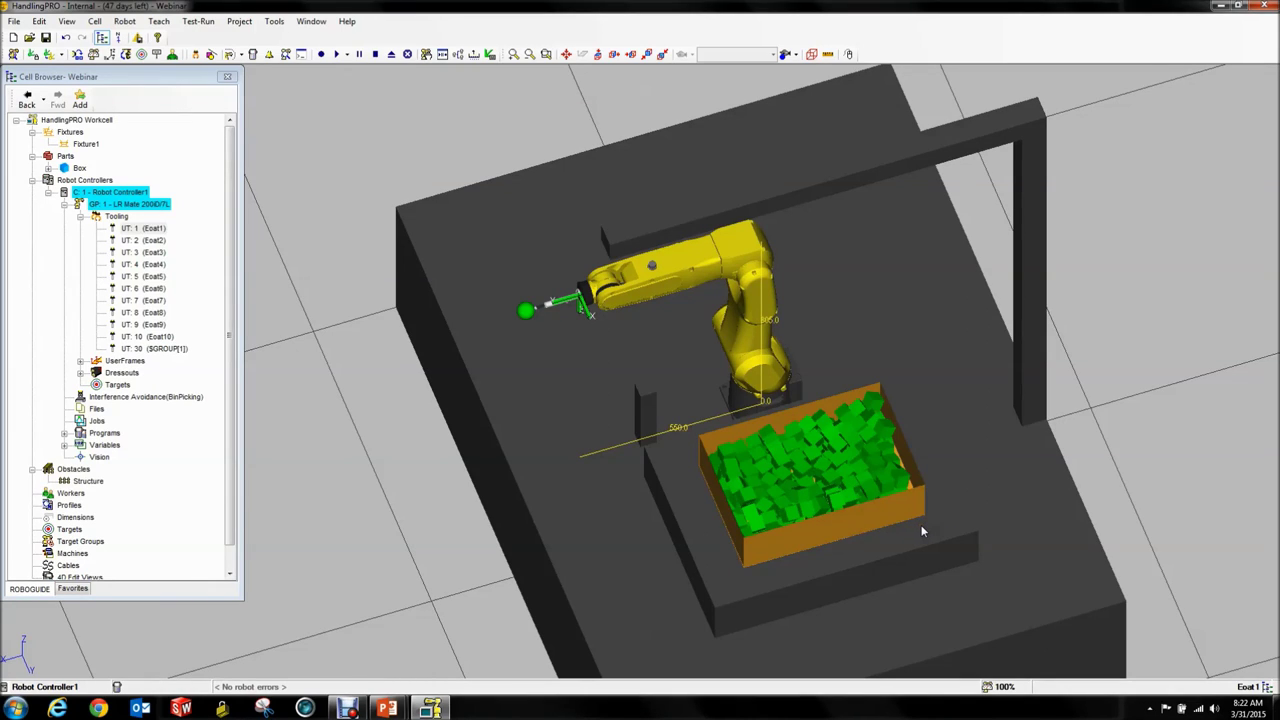
left_click(1078, 318)
scroll(950, 455, "up", 5)
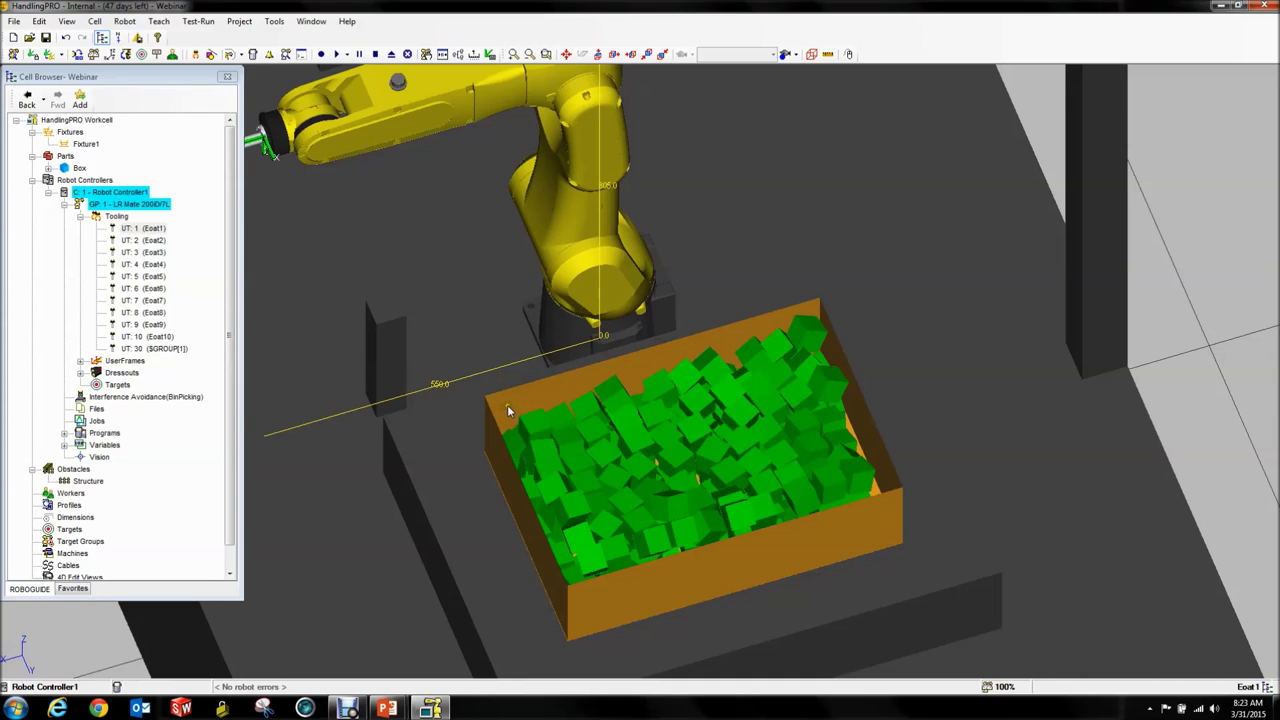
left_click(229, 208)
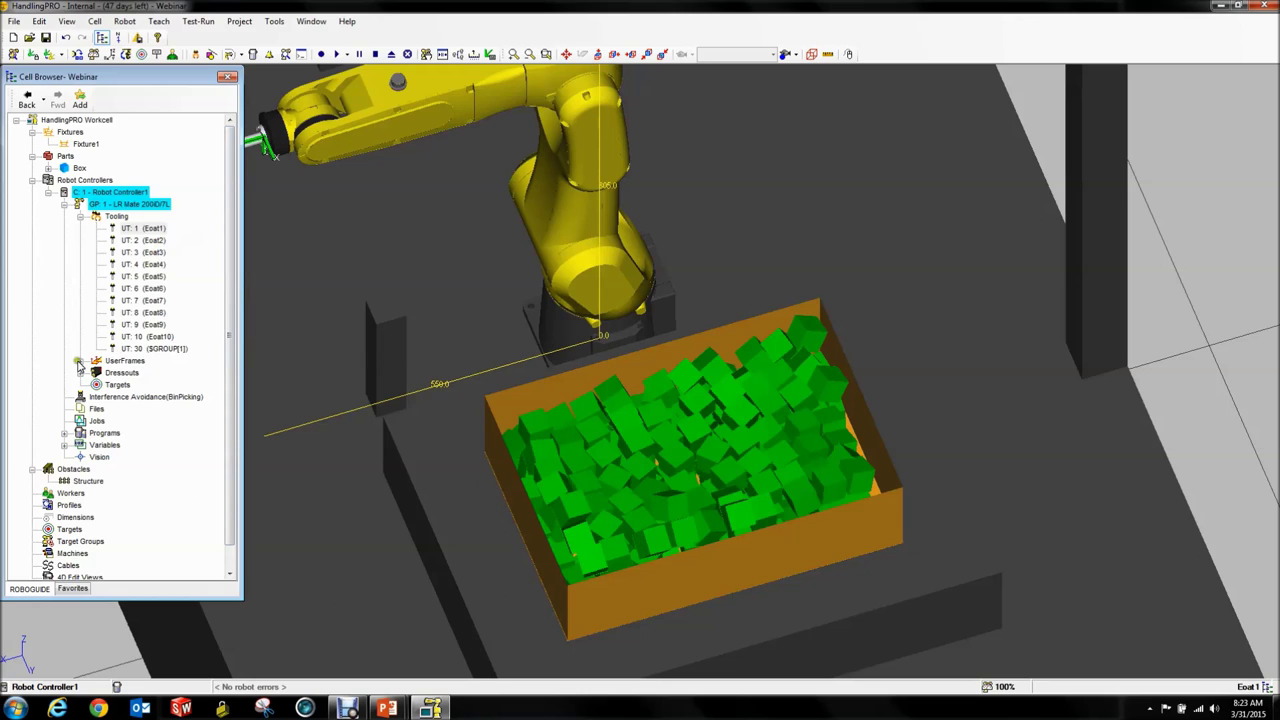
left_click(81, 361)
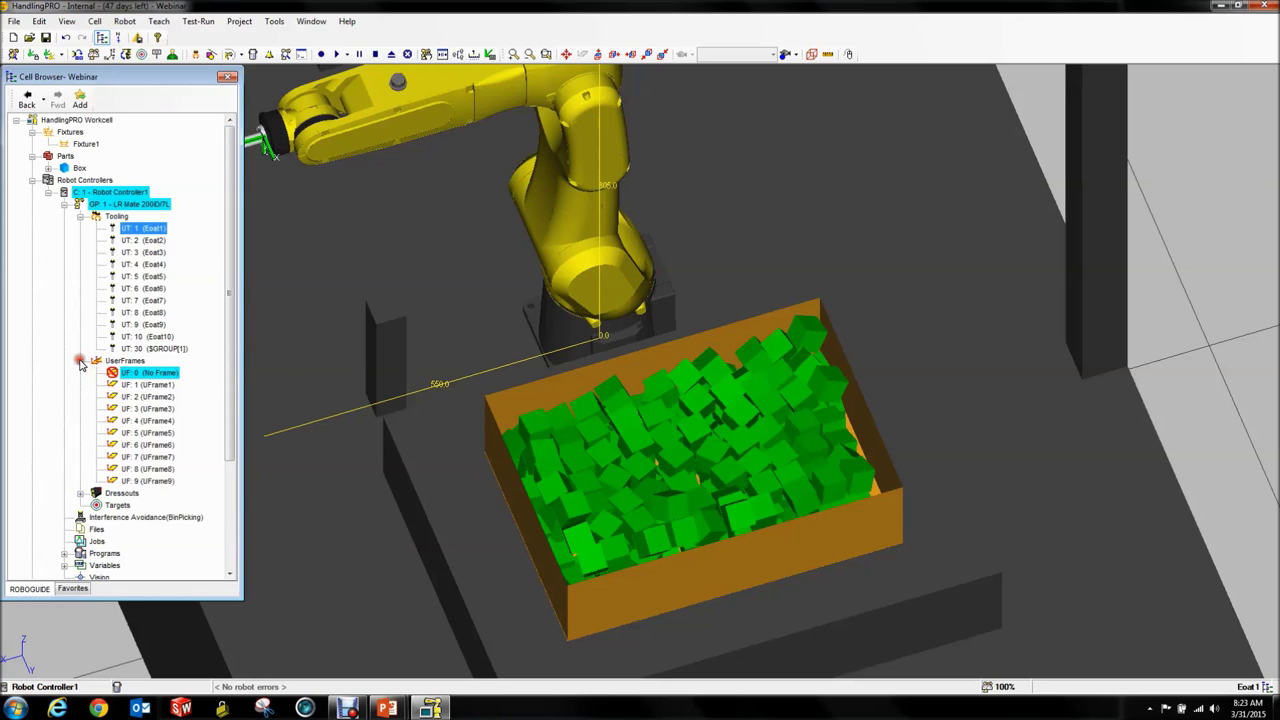
left_click(150, 385)
right_click(133, 388)
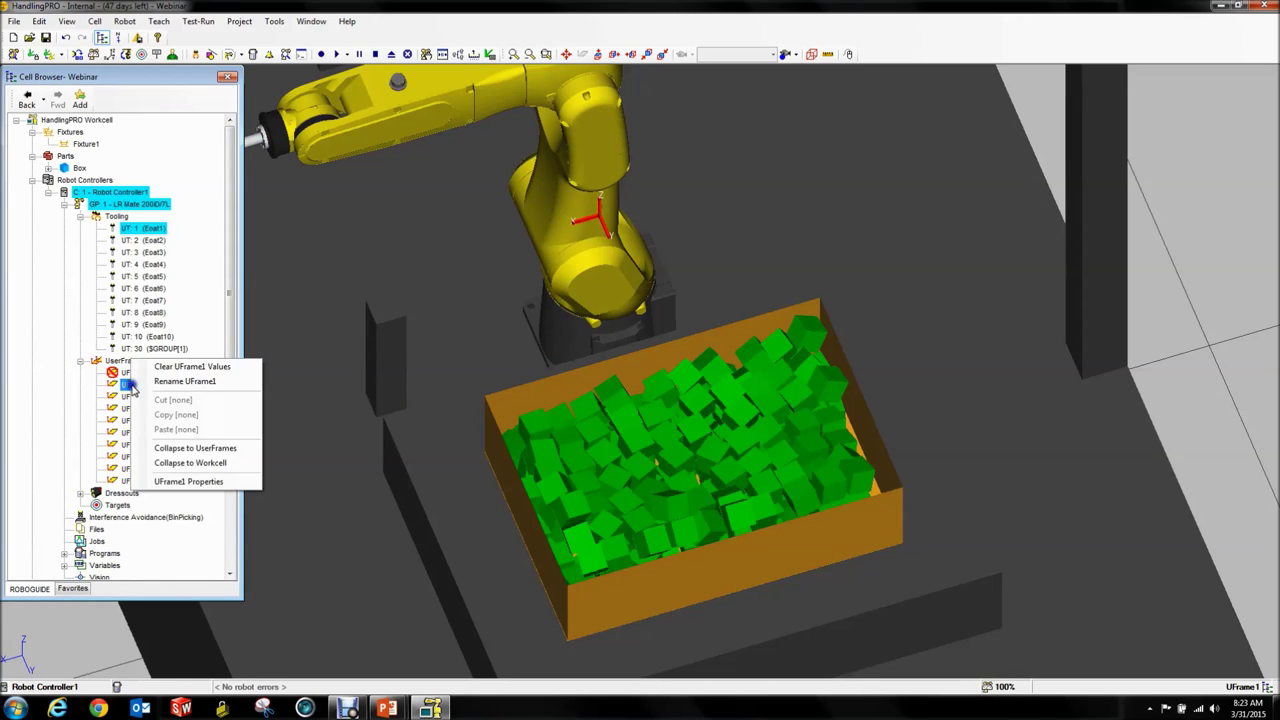
left_click(164, 483)
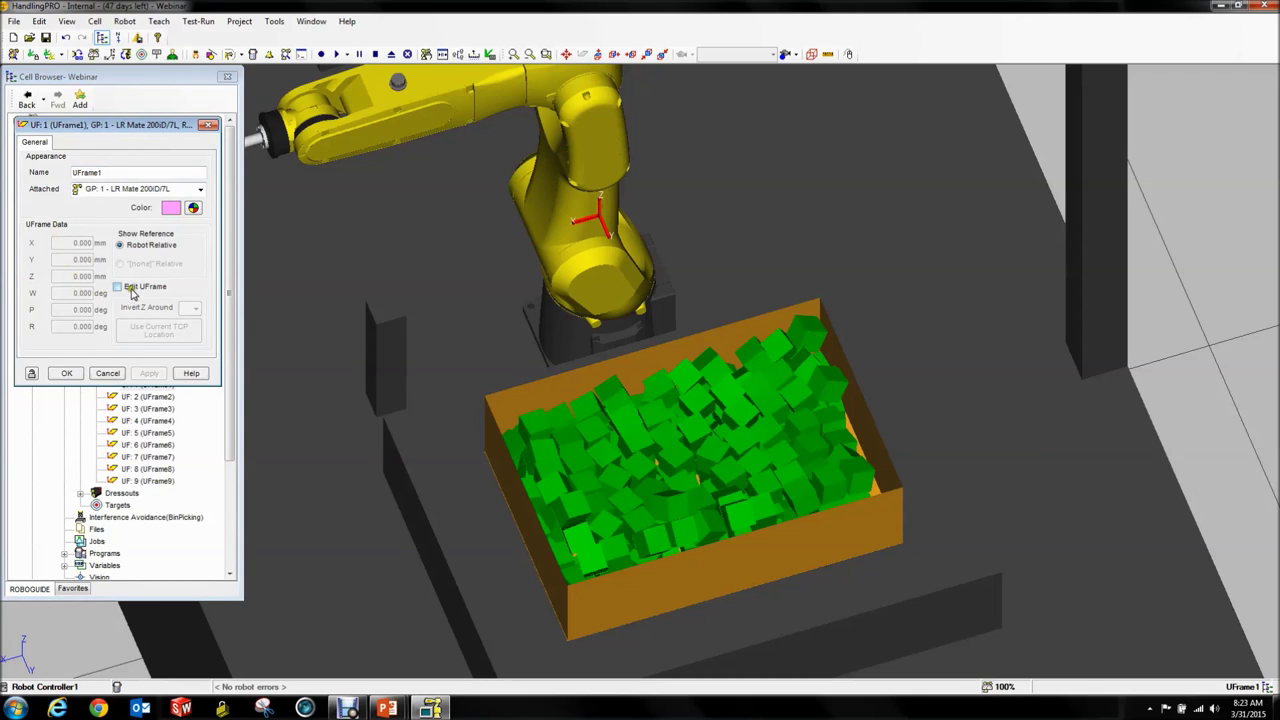
left_click(88, 190)
left_click(96, 217)
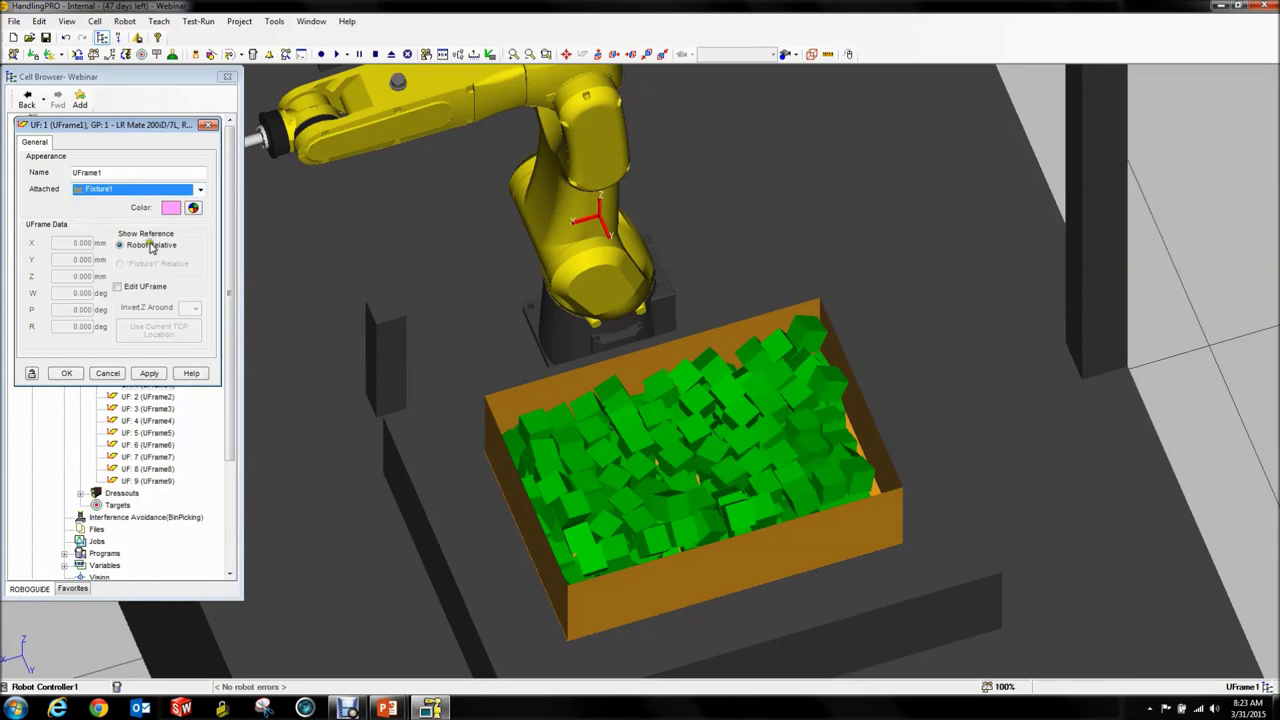
left_click(150, 373)
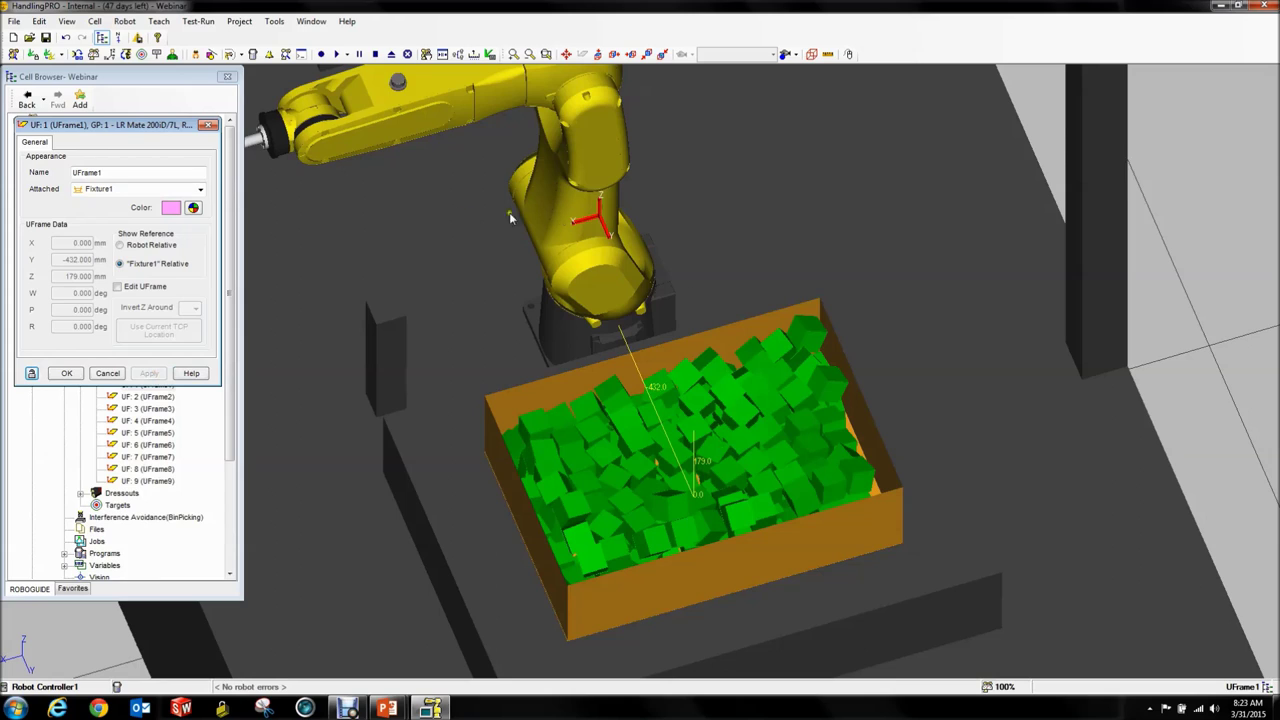
Enable editing of UFrame1 and try an X offset of -190 mm relative to Fixture1.
left_click(121, 287)
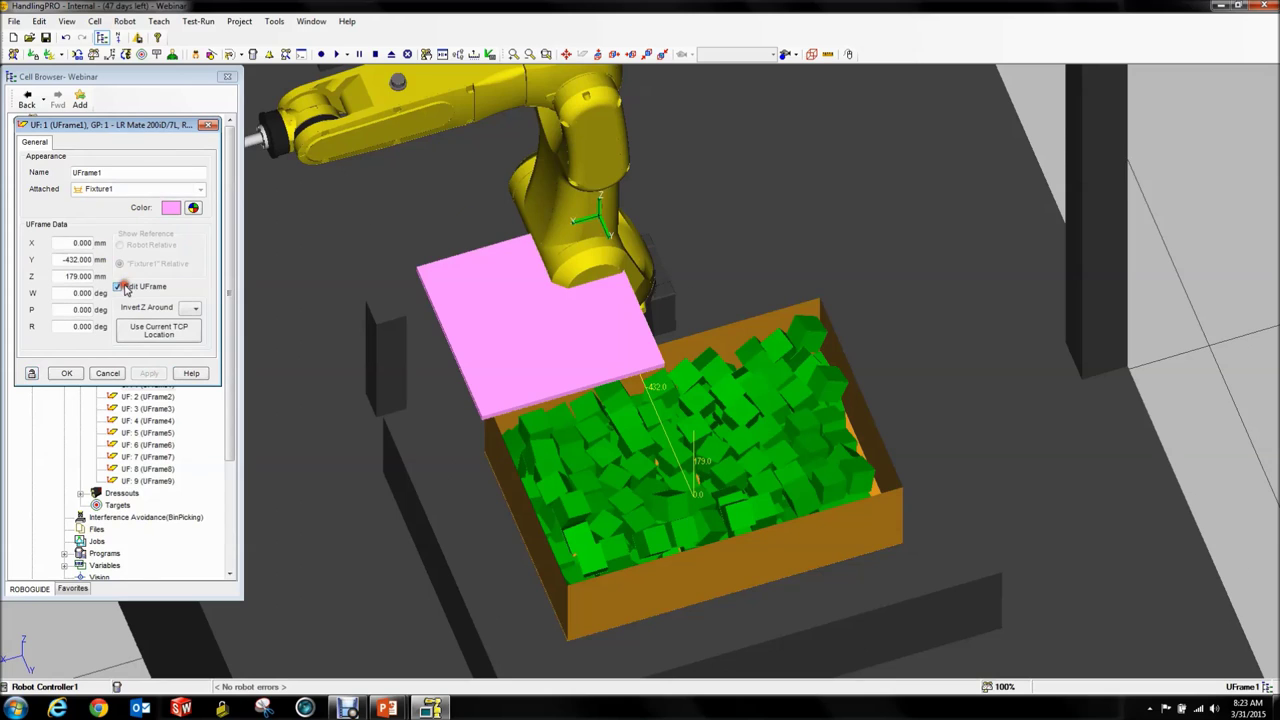
double_click(57, 242)
type("-190")
key("Return")
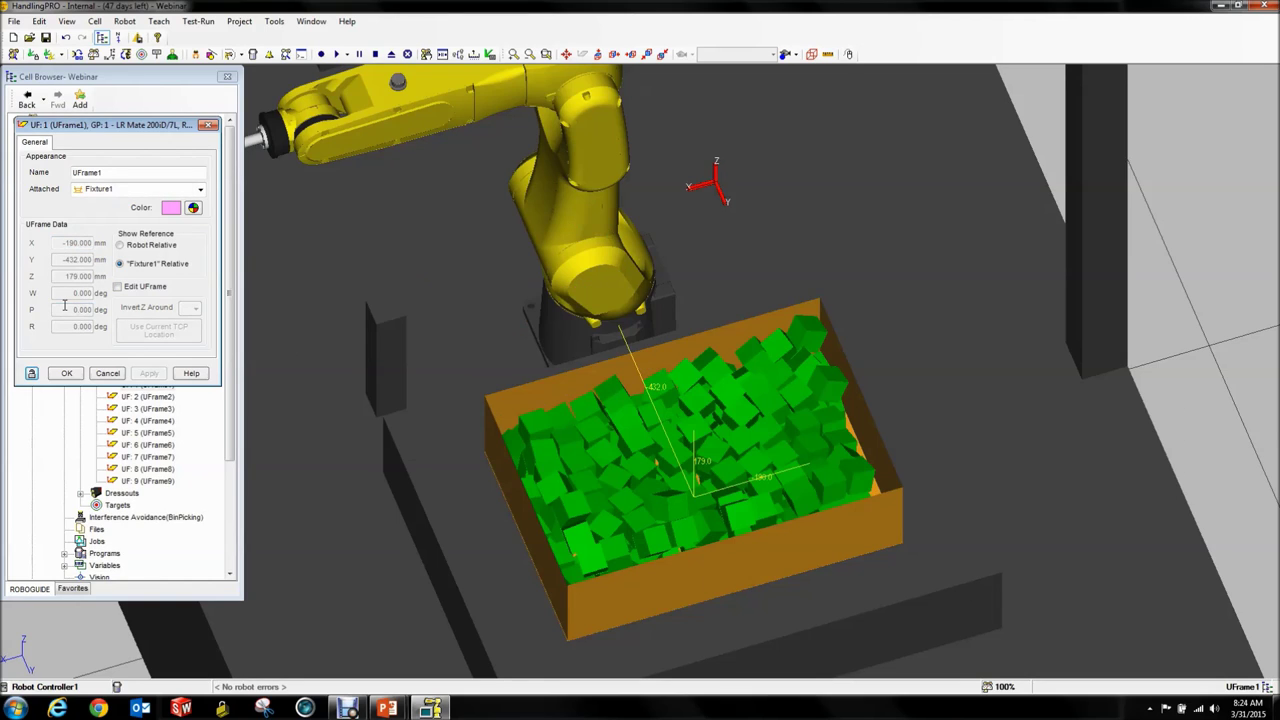
Re-enable editing of UFrame1, reset its X to 0 mm and set its Y to -190 mm.
left_click(129, 287)
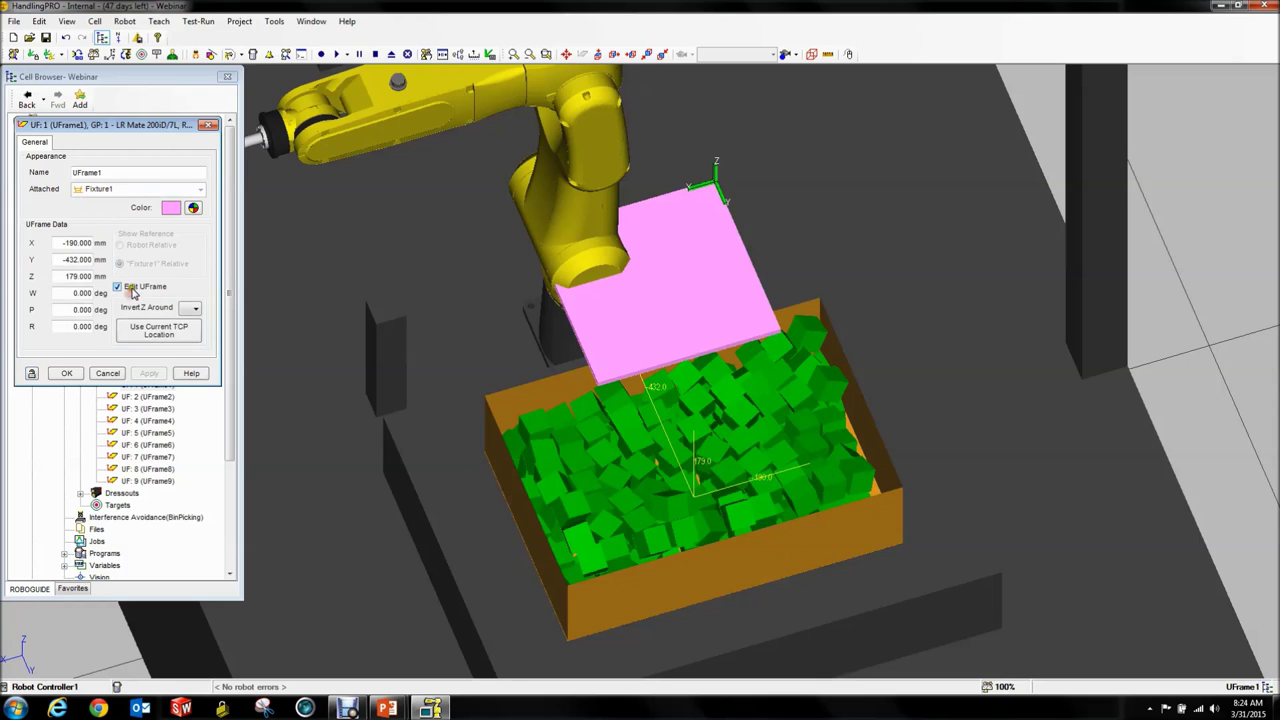
double_click(60, 242)
type("0")
left_click(55, 262)
double_click(72, 259)
type("-190")
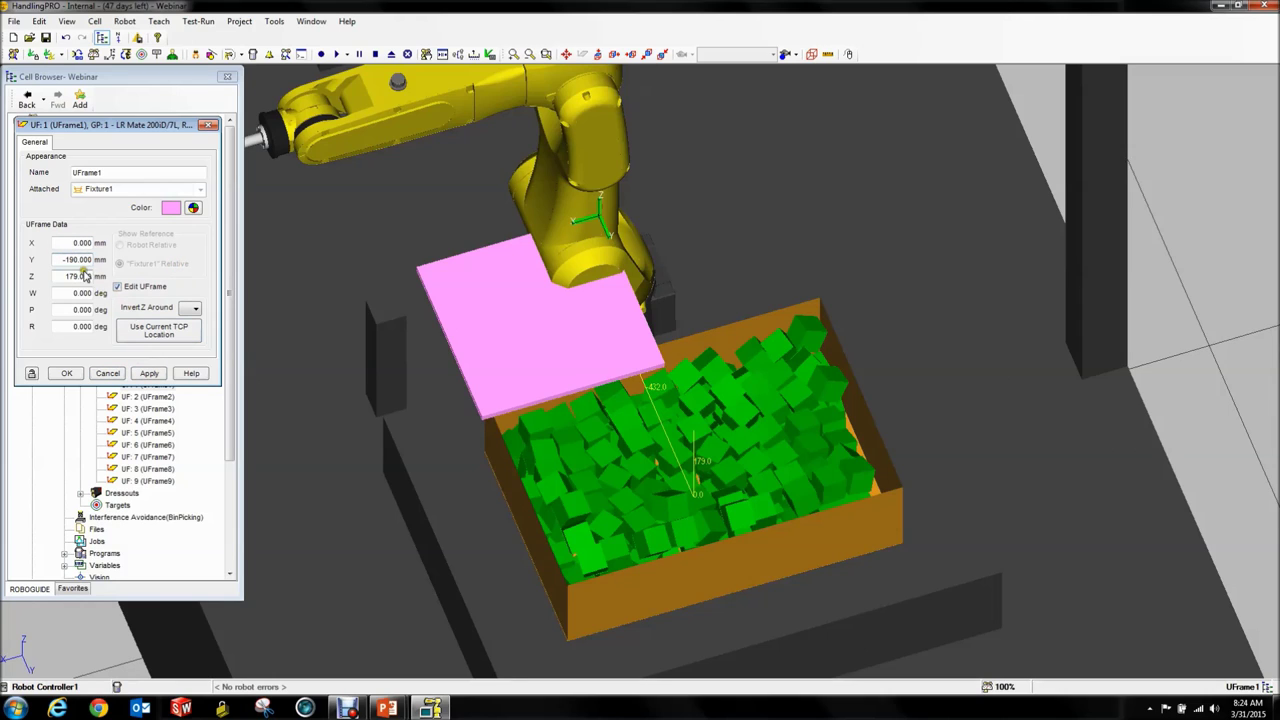
Try -2750 mm as UFrame1's X offset, replace it with 275 mm and apply the change.
left_click(72, 242)
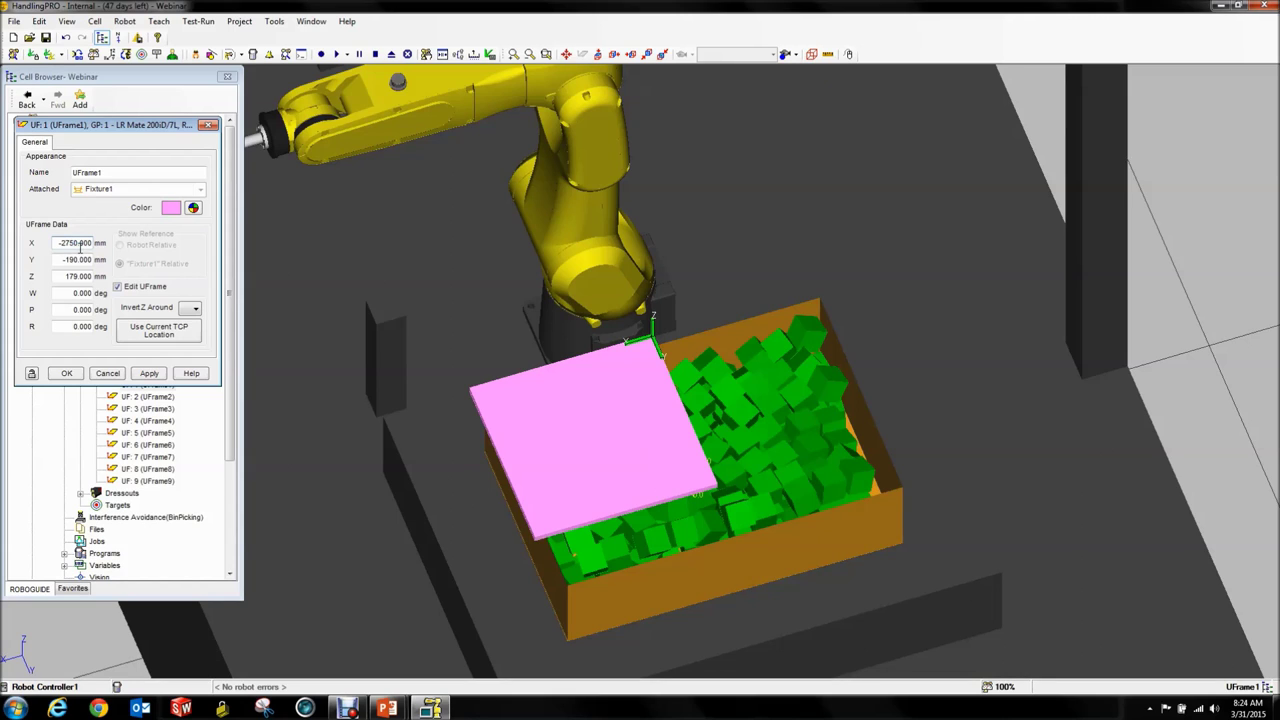
key("Return")
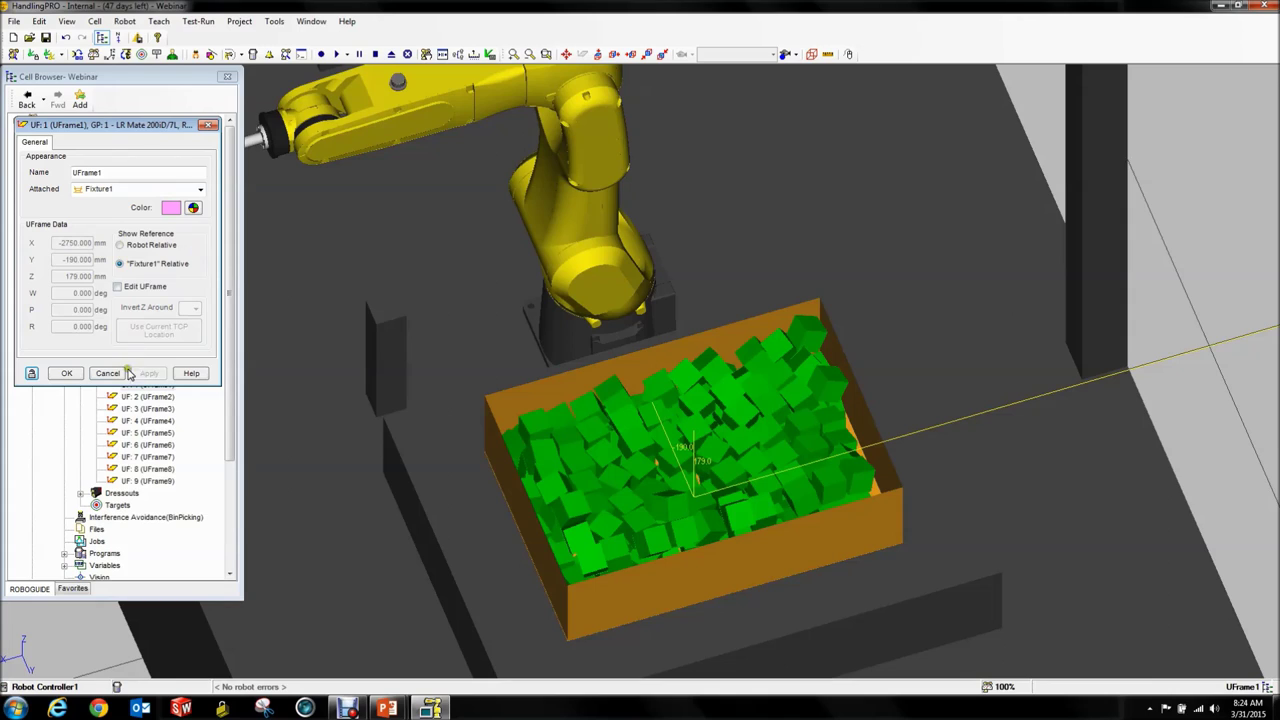
left_click(122, 246)
left_click(119, 286)
left_click(172, 307)
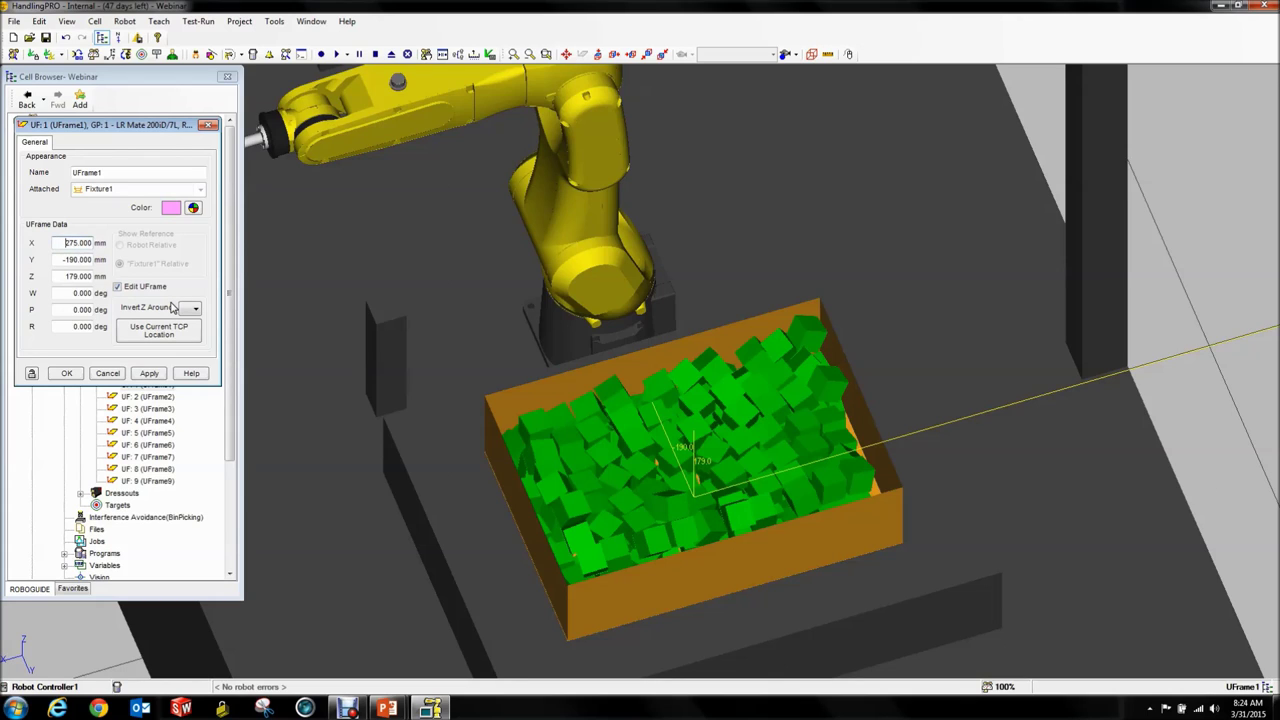
left_click(149, 373)
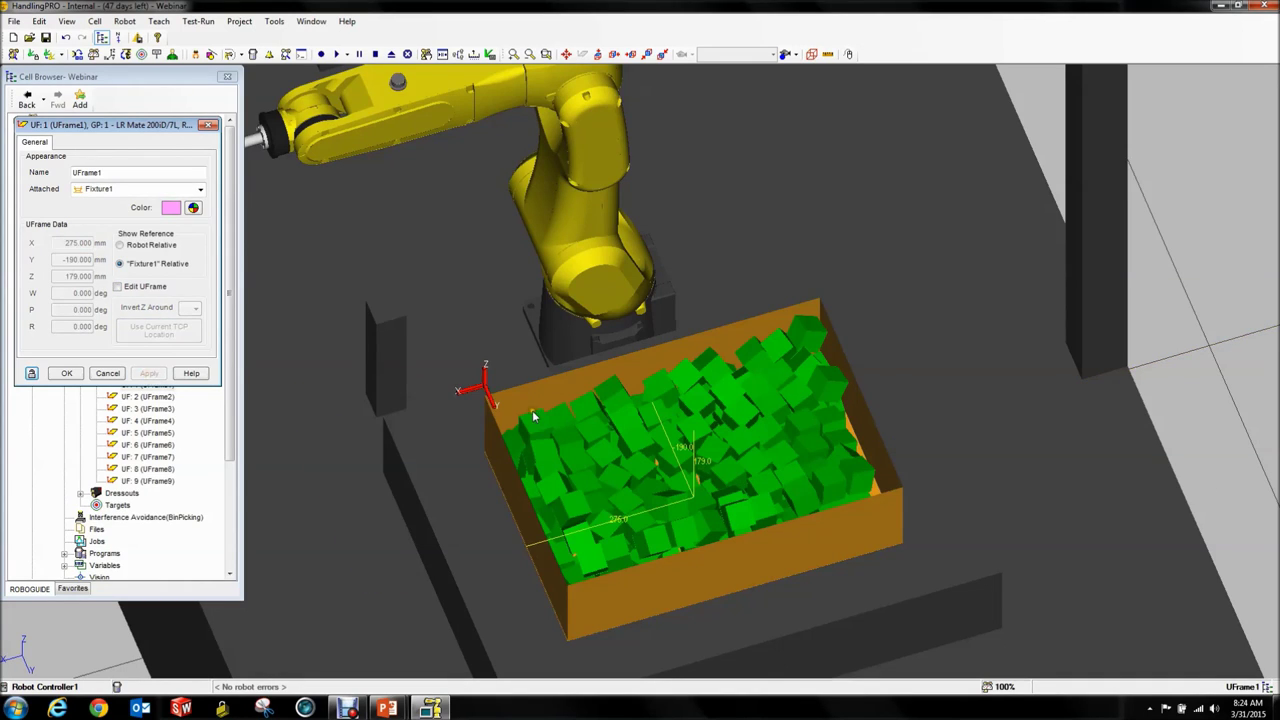
Try a Z offset of 0 mm for UFrame1 relative to Fixture1.
scroll(506, 420, "up", 10)
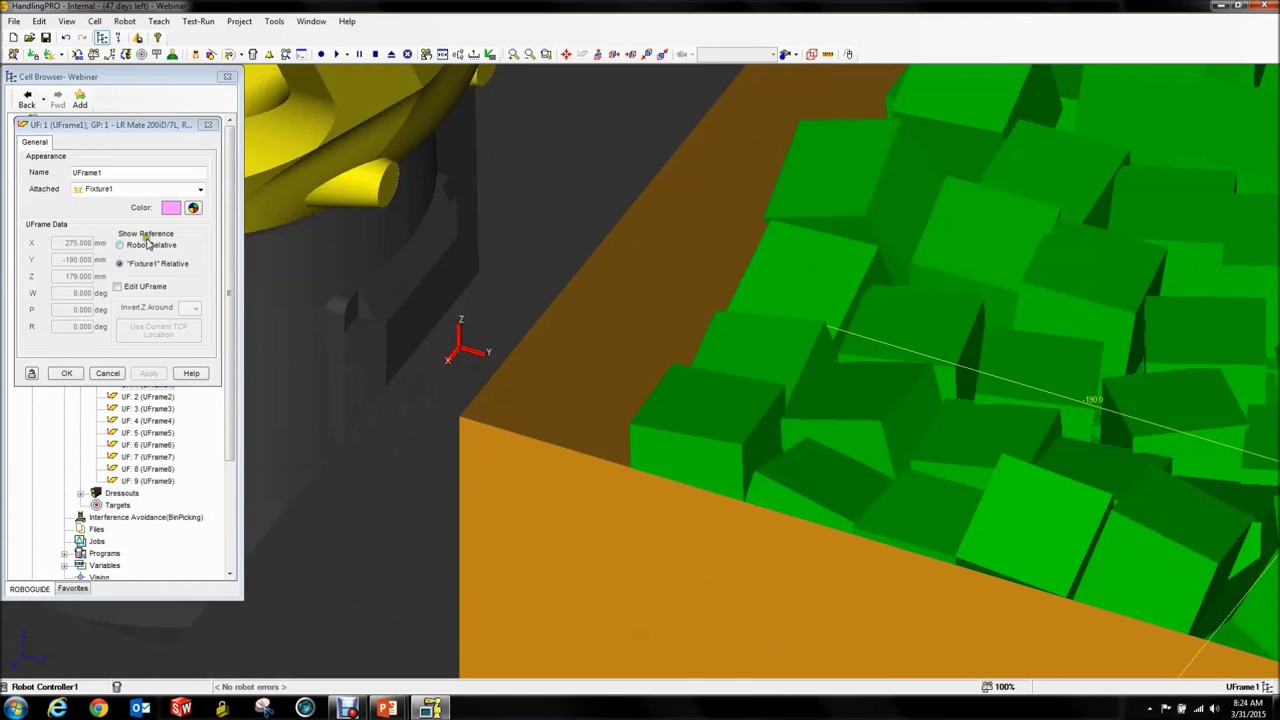
left_click(117, 286)
left_click_drag(52, 276, 138, 280)
left_click(148, 286)
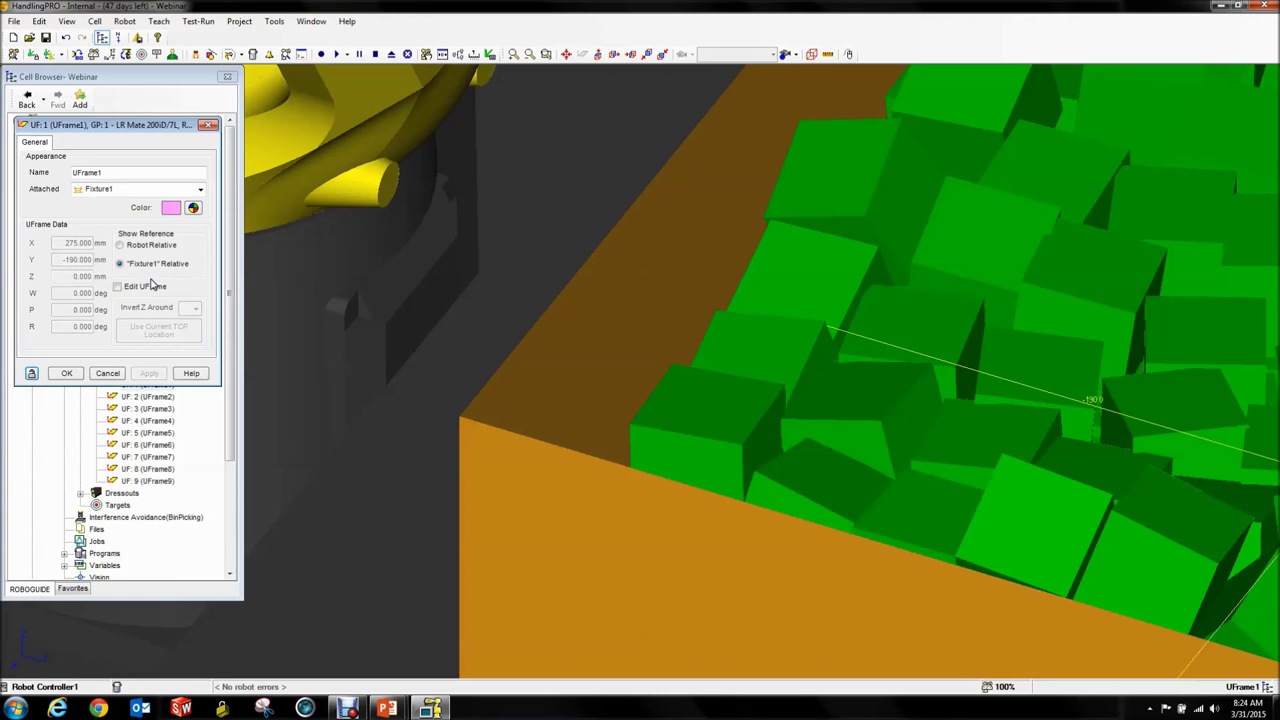
Keep UFrame1 attached to Fixture1 and set its Z offset to 150 mm, level with the bin's upper corner.
left_click(130, 191)
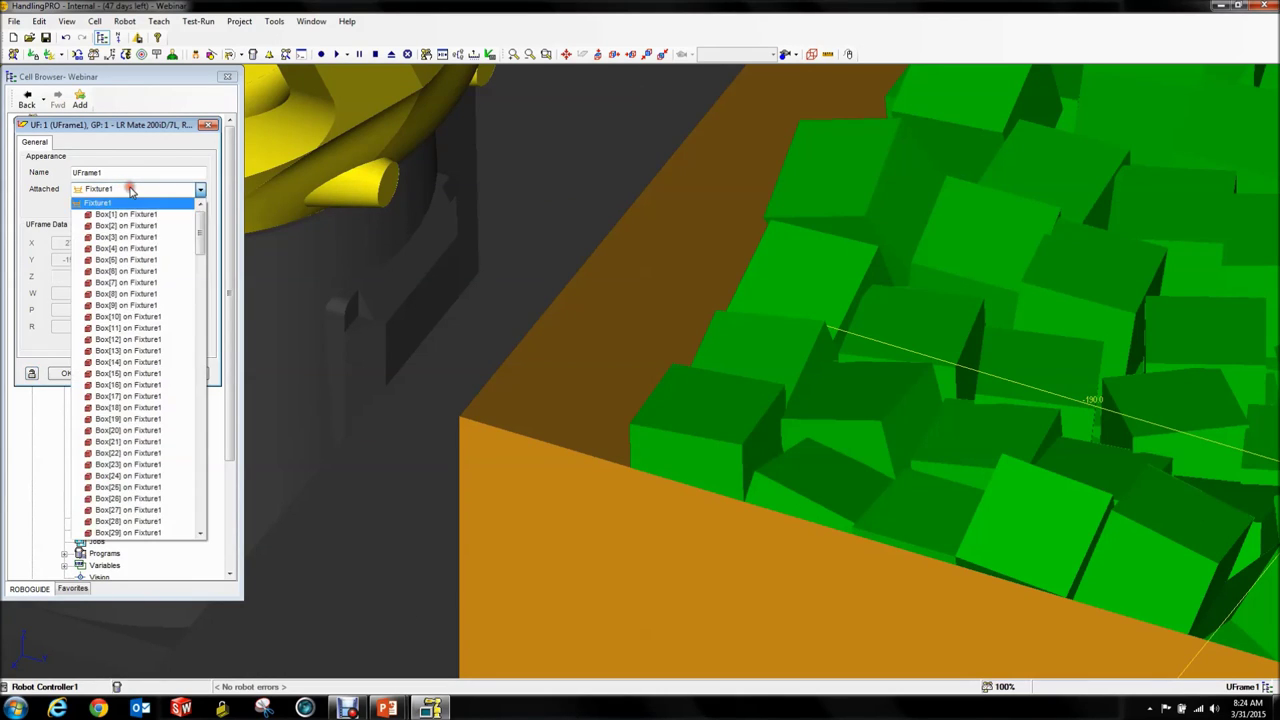
left_click(146, 205)
left_click(120, 288)
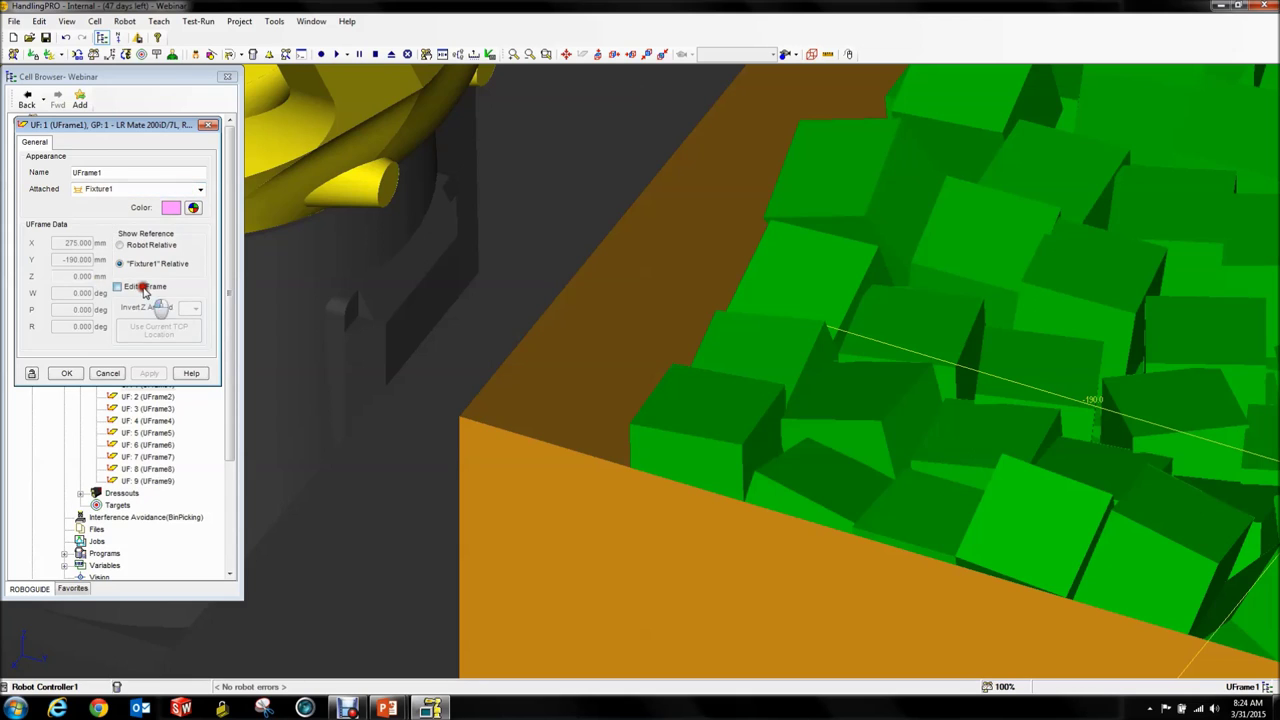
key("Return")
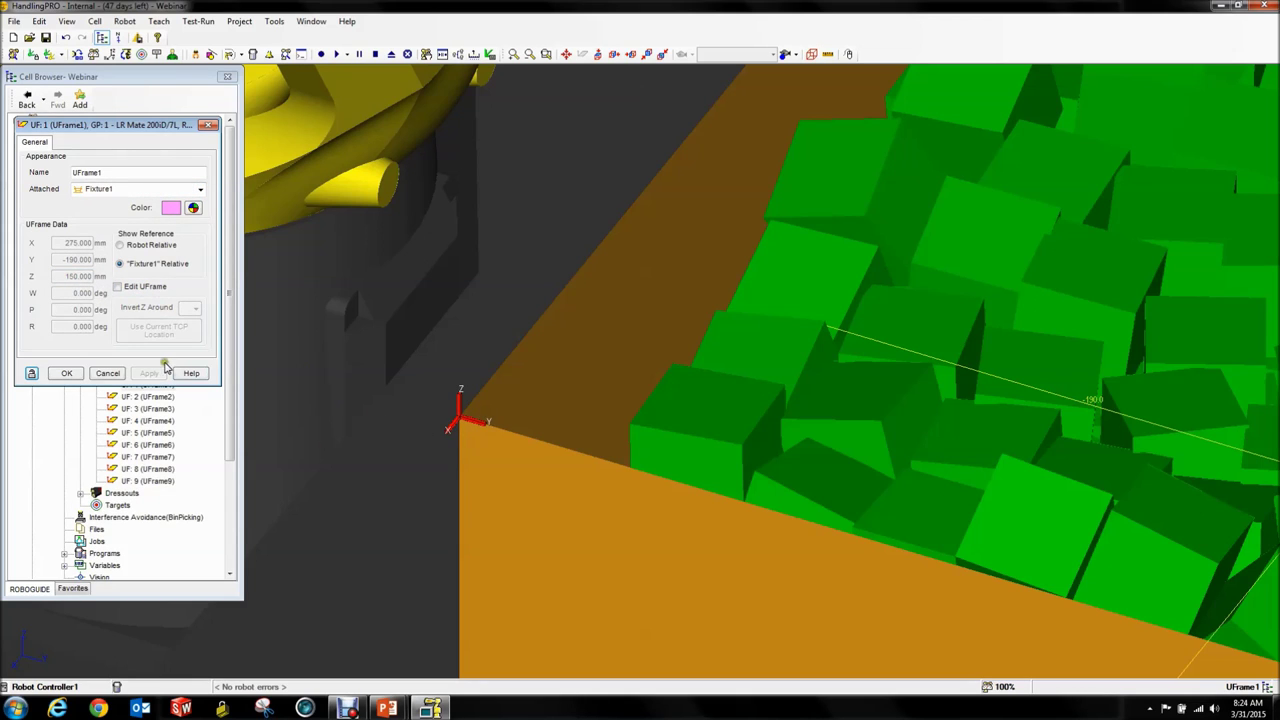
Set UFrame1's R to 90 degrees, check the frame at the bin corner and close its properties.
left_click(118, 288)
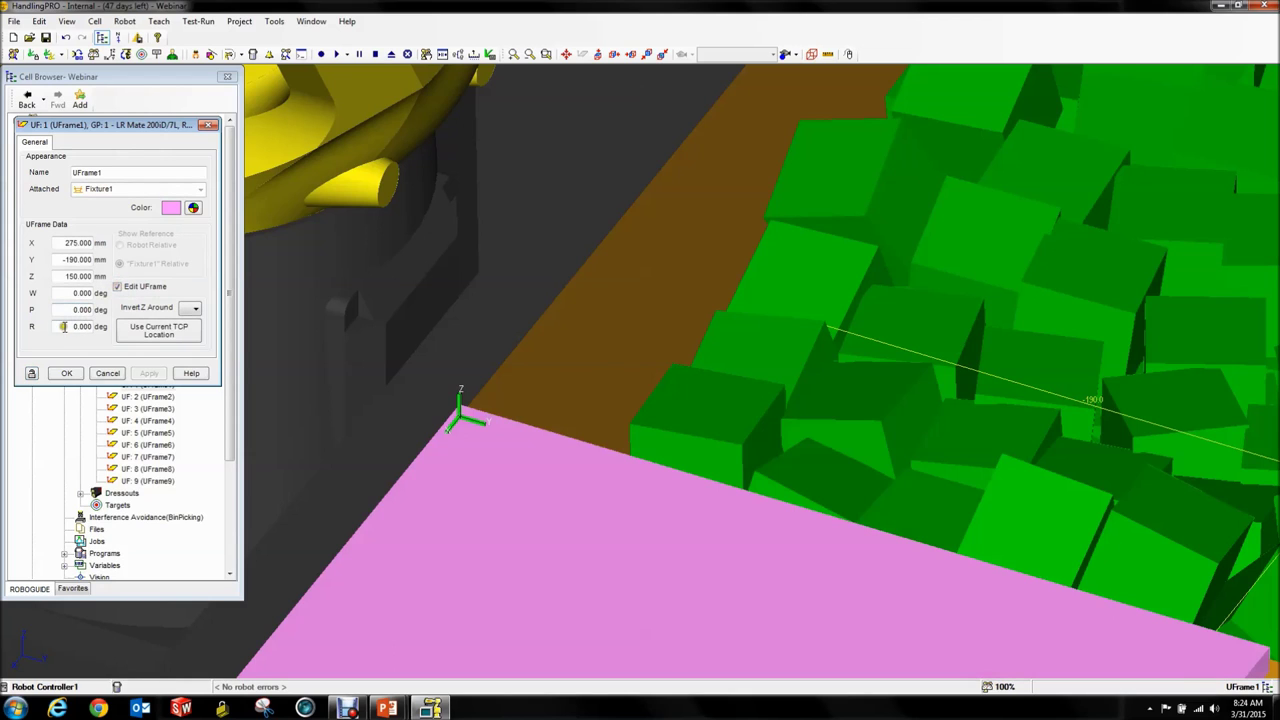
type("90")
key("Return")
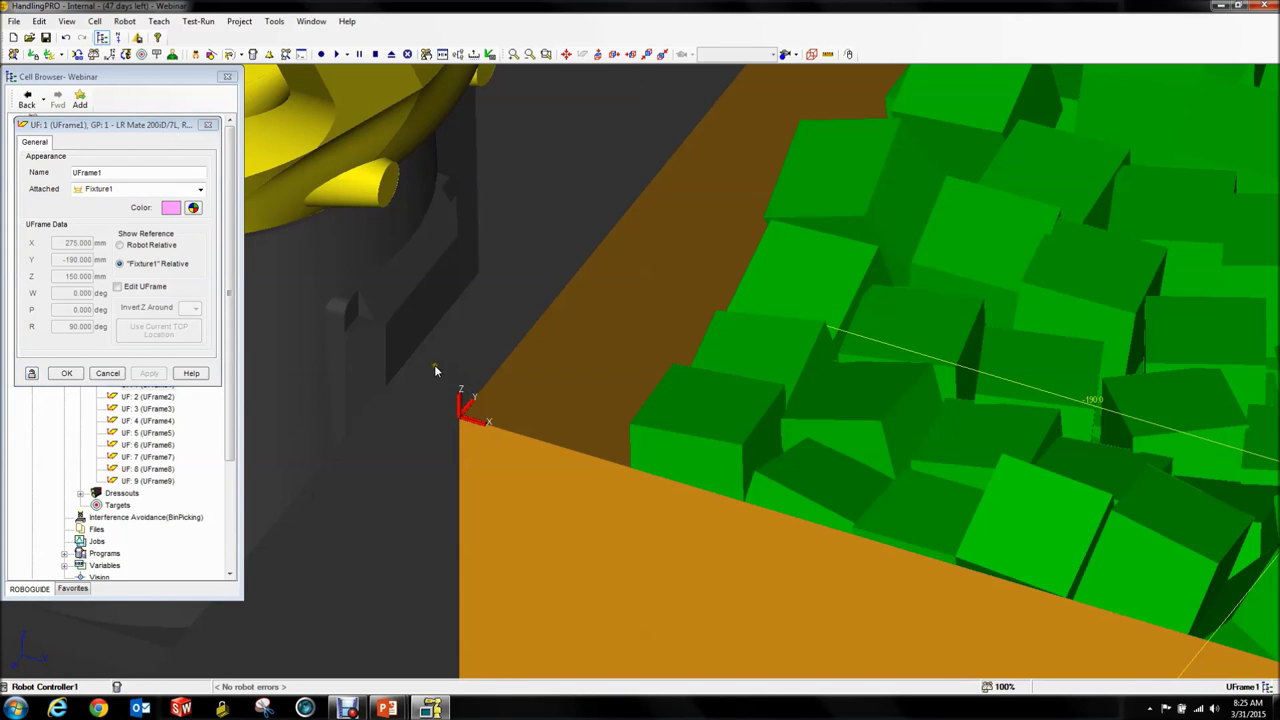
scroll(440, 372, "down", 5)
scroll(445, 378, "down", 2)
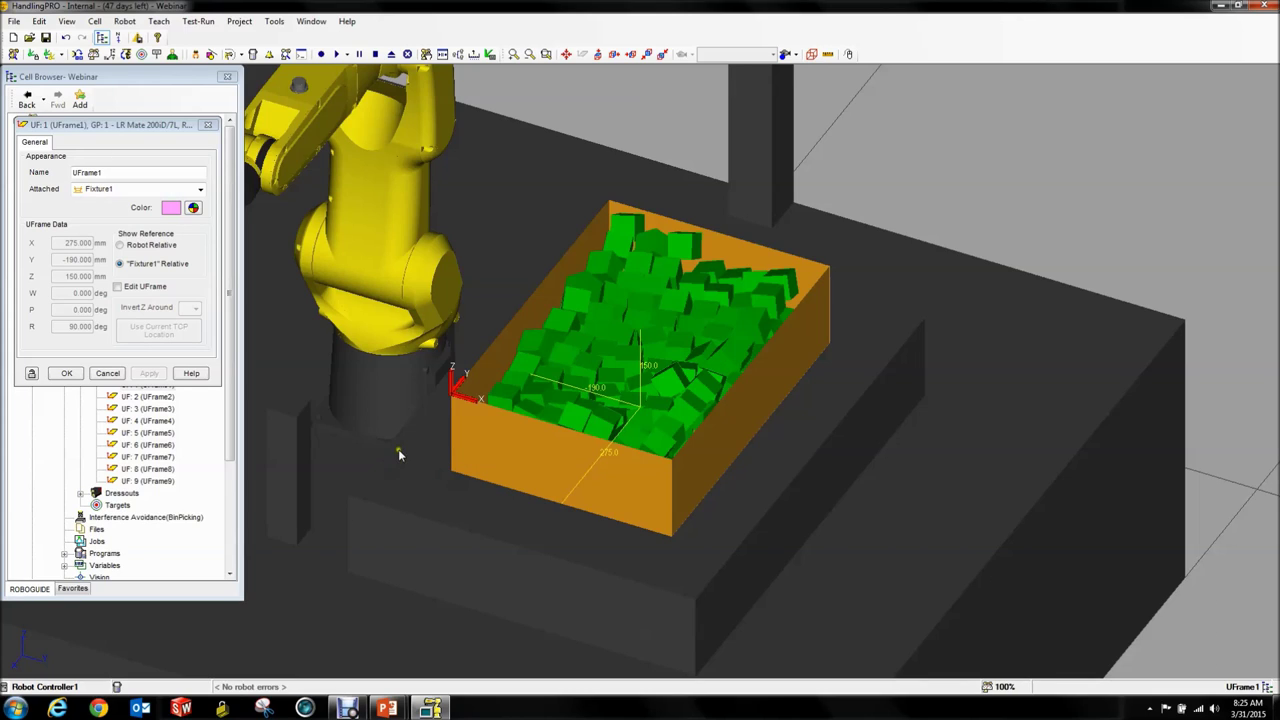
scroll(422, 393, "up", 3)
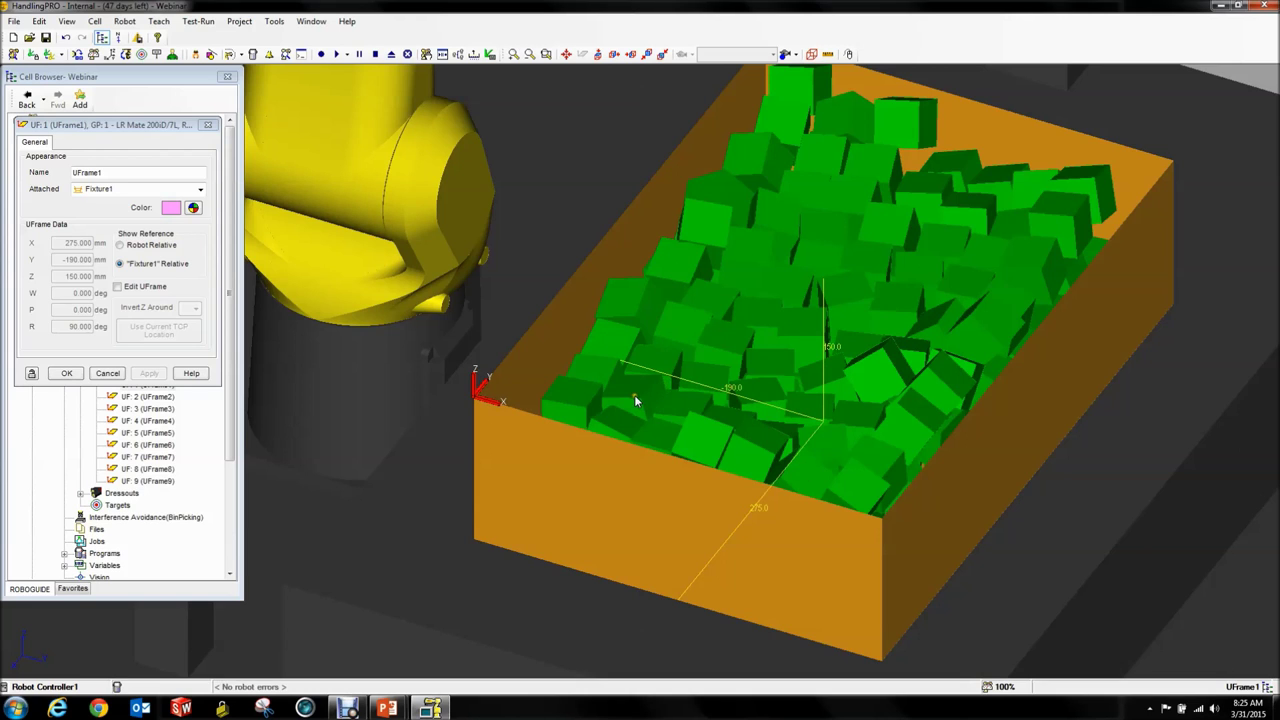
scroll(622, 414, "down", 5)
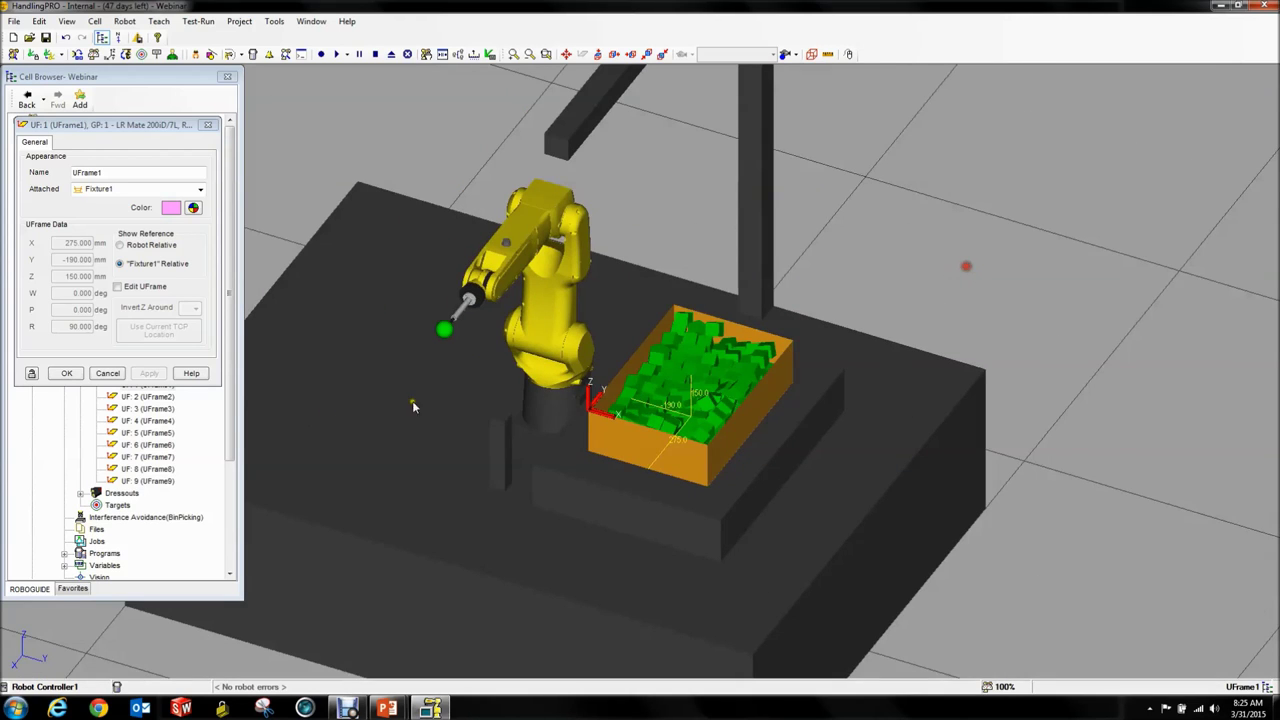
left_click(102, 374)
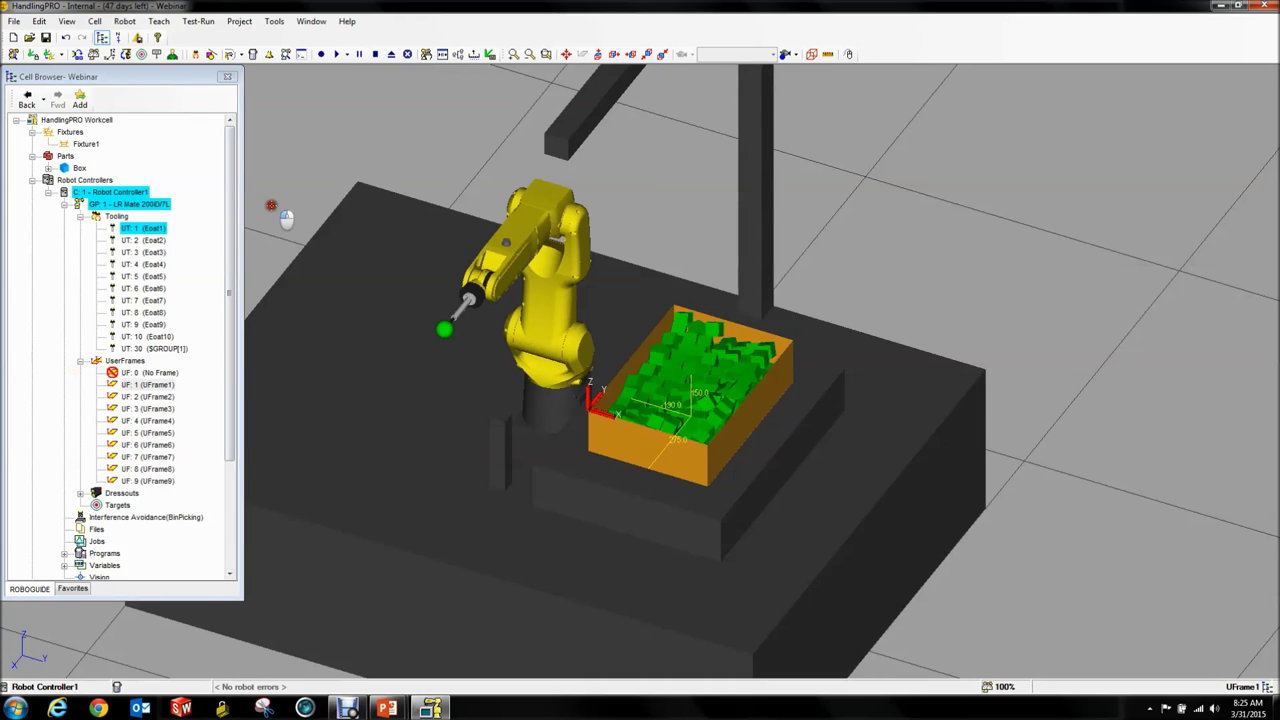
Switch to the PowerPoint slide show to review the bin, parts, frames and tooling checklist.
mouse_move(386, 708)
left_click(428, 643)
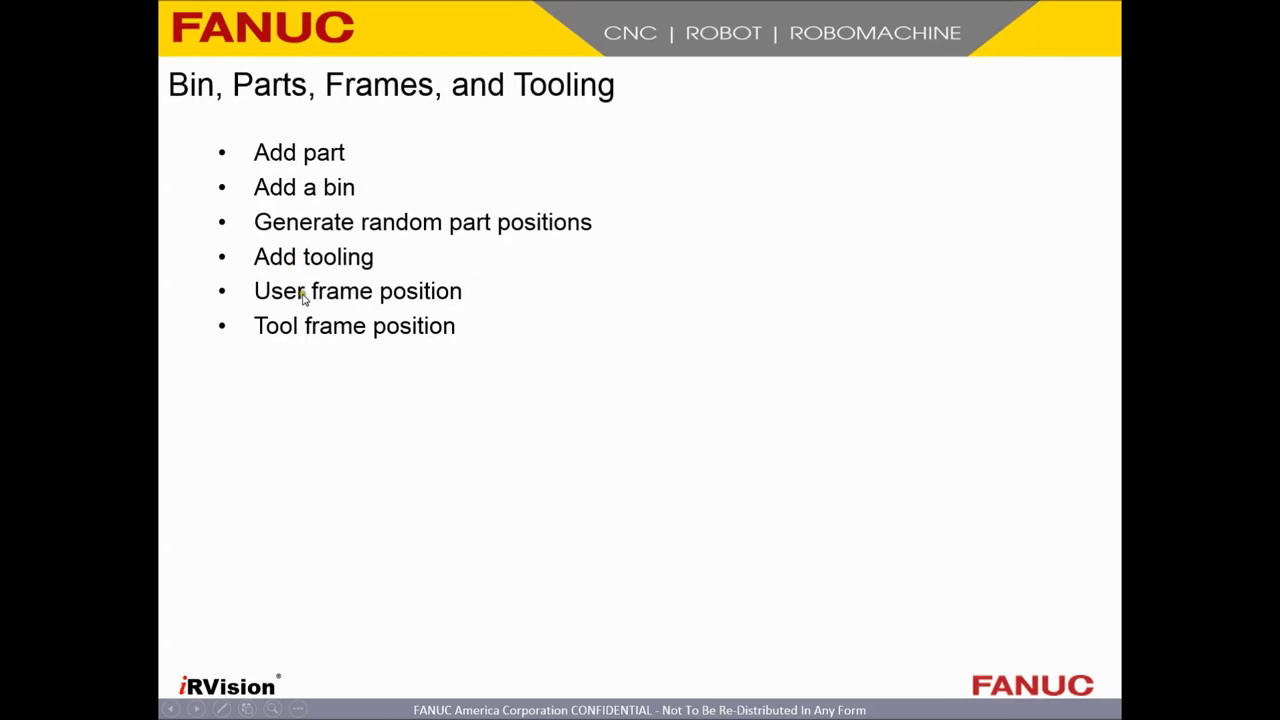
Advance the slide show to the checklist for adding a 3DA sensor and switch back to HandlingPRO.
left_click(320, 343)
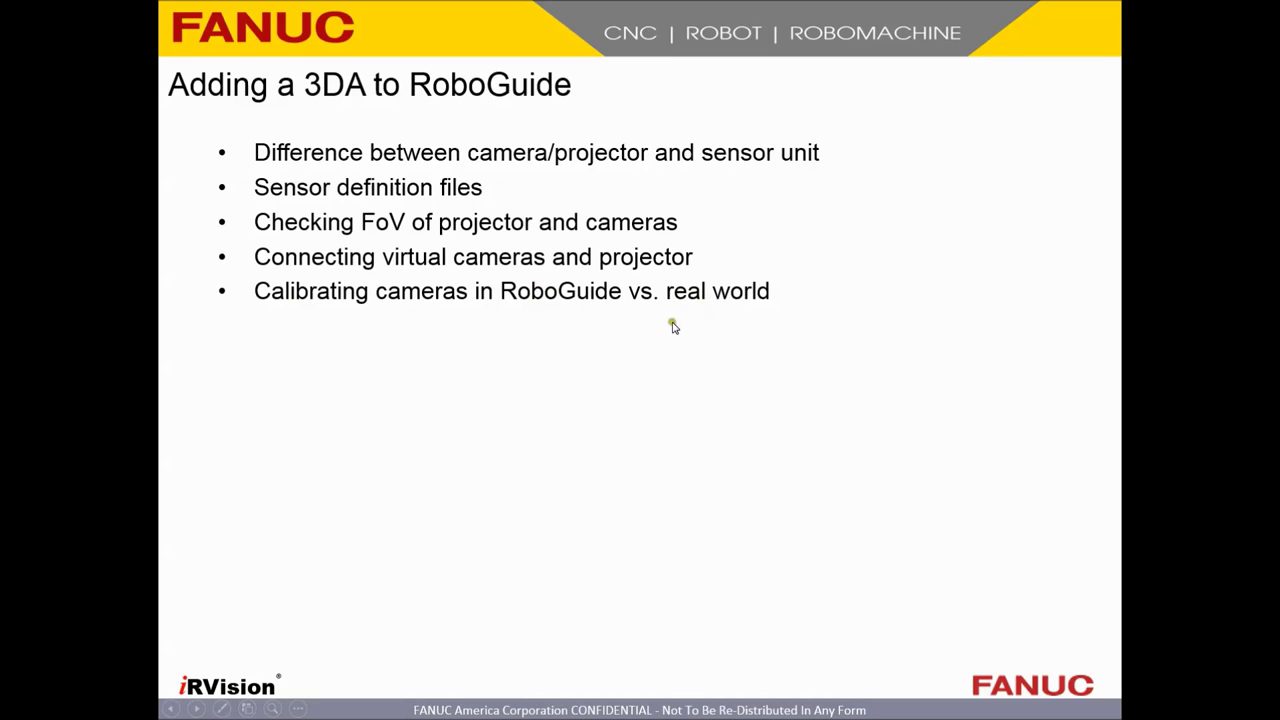
key("Right")
key("alt+Tab")
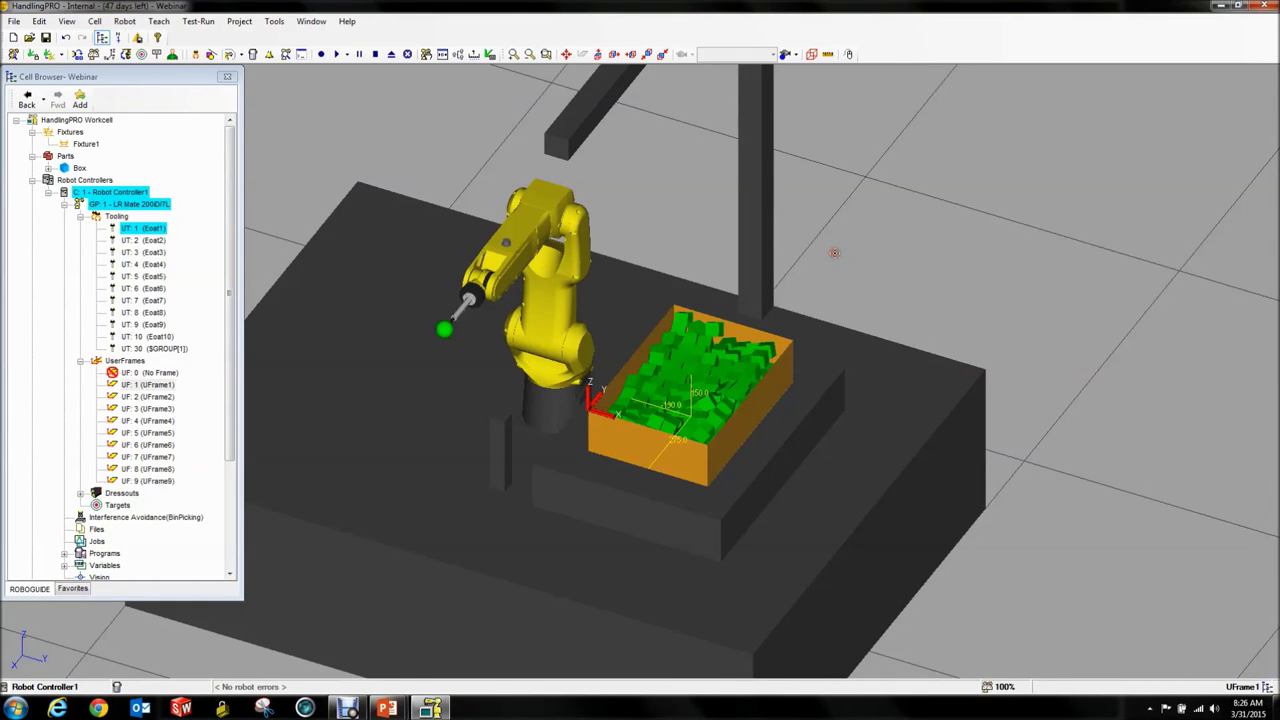
Browse the projector models offered in the CAD library for a new vision sensor unit, leaving without adding one.
left_click_drag(228, 297, 228, 437)
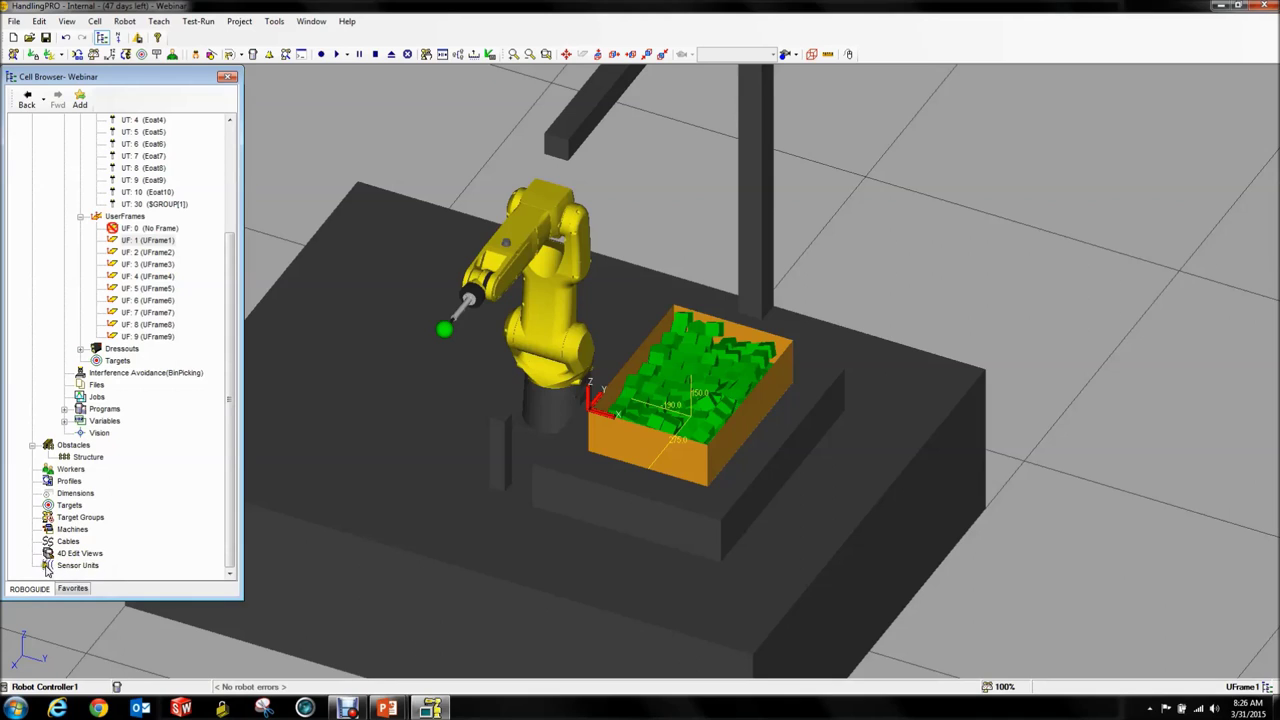
right_click(89, 566)
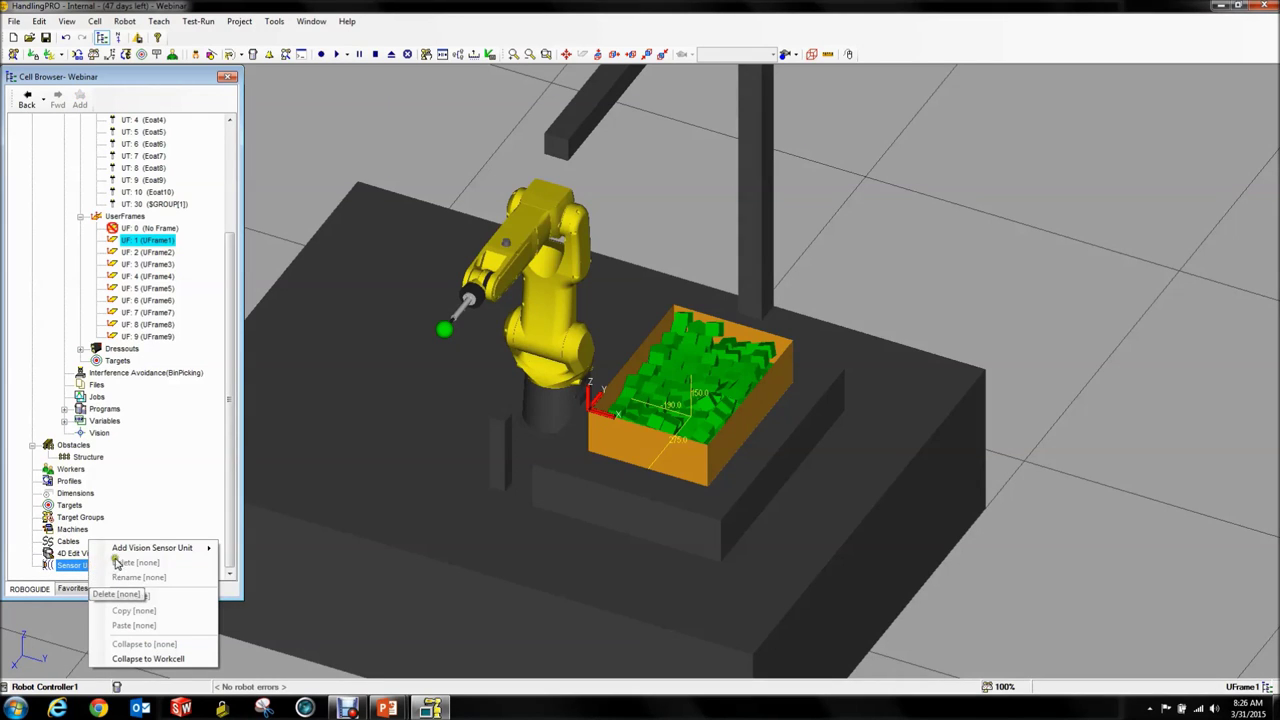
mouse_move(119, 556)
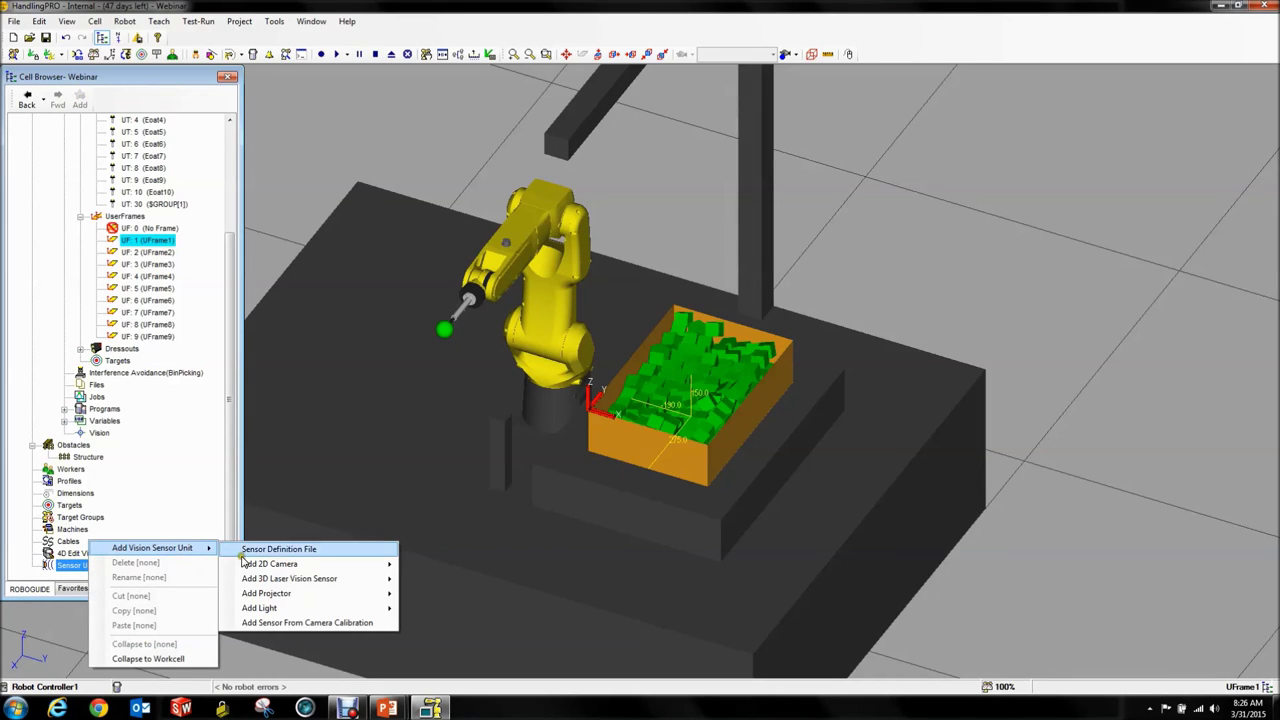
mouse_move(270, 608)
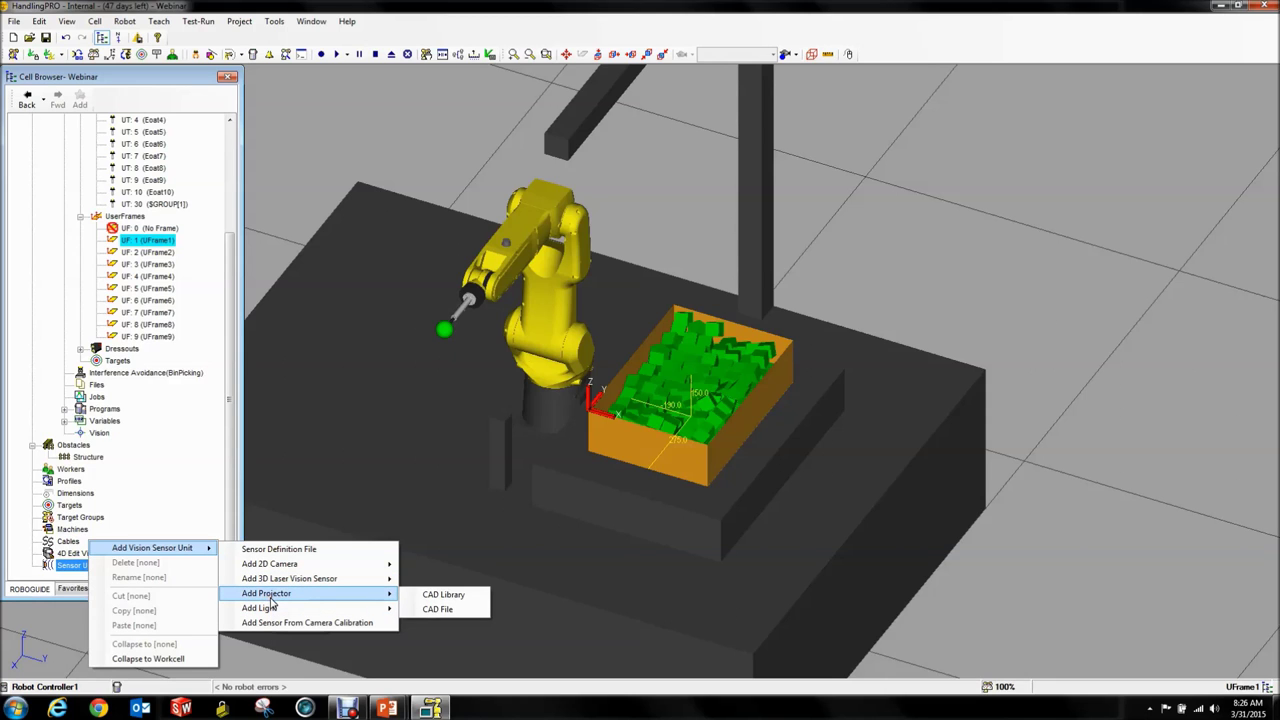
left_click(443, 594)
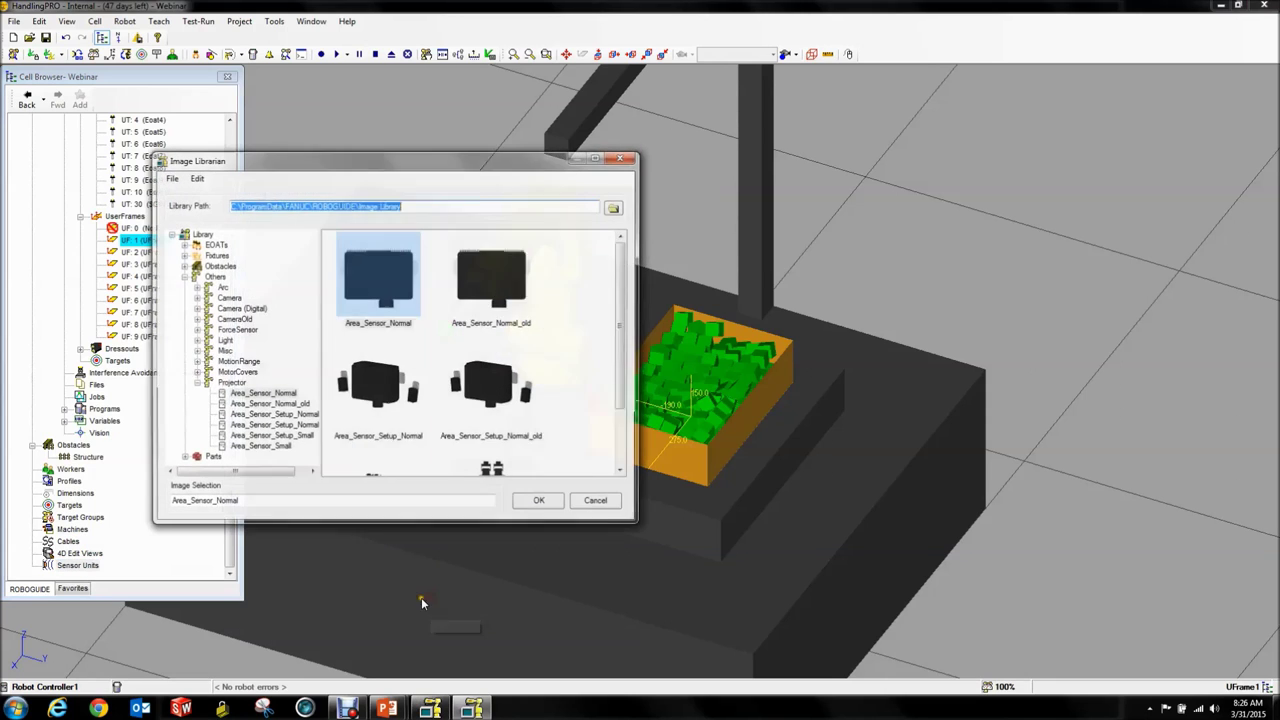
scroll(630, 300, "down", 2)
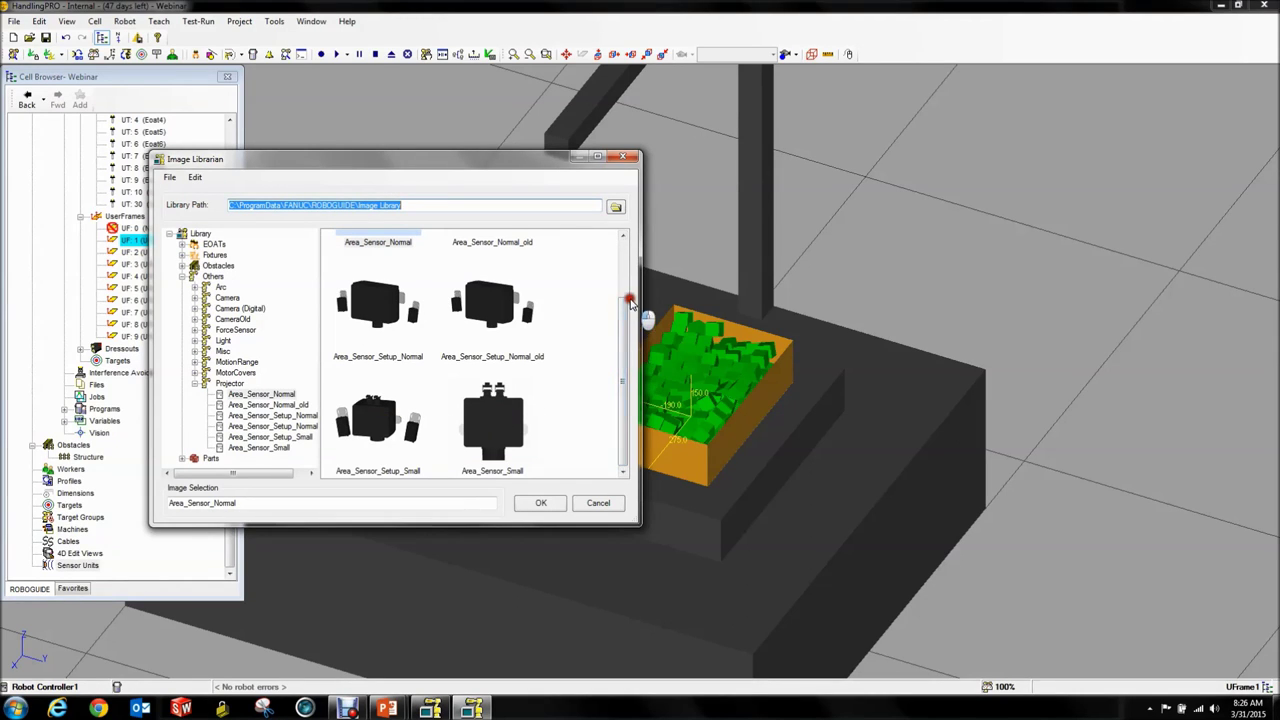
scroll(628, 290, "up", 2)
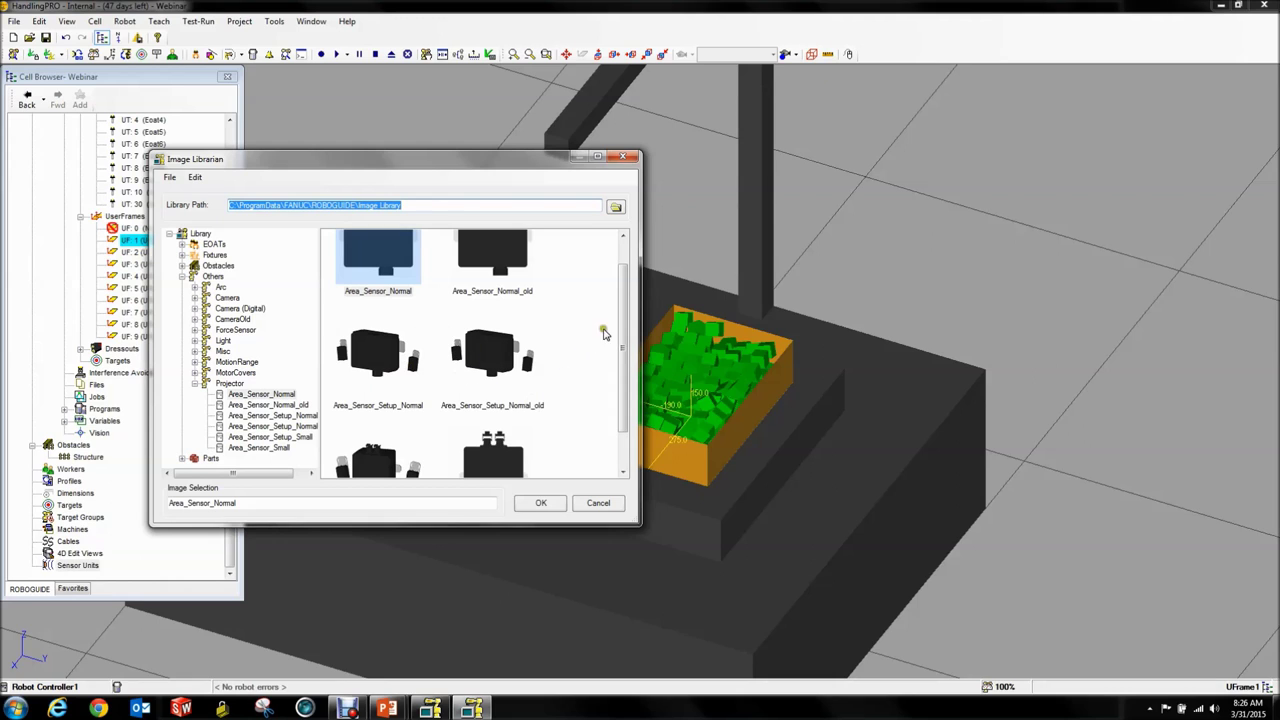
left_click(590, 503)
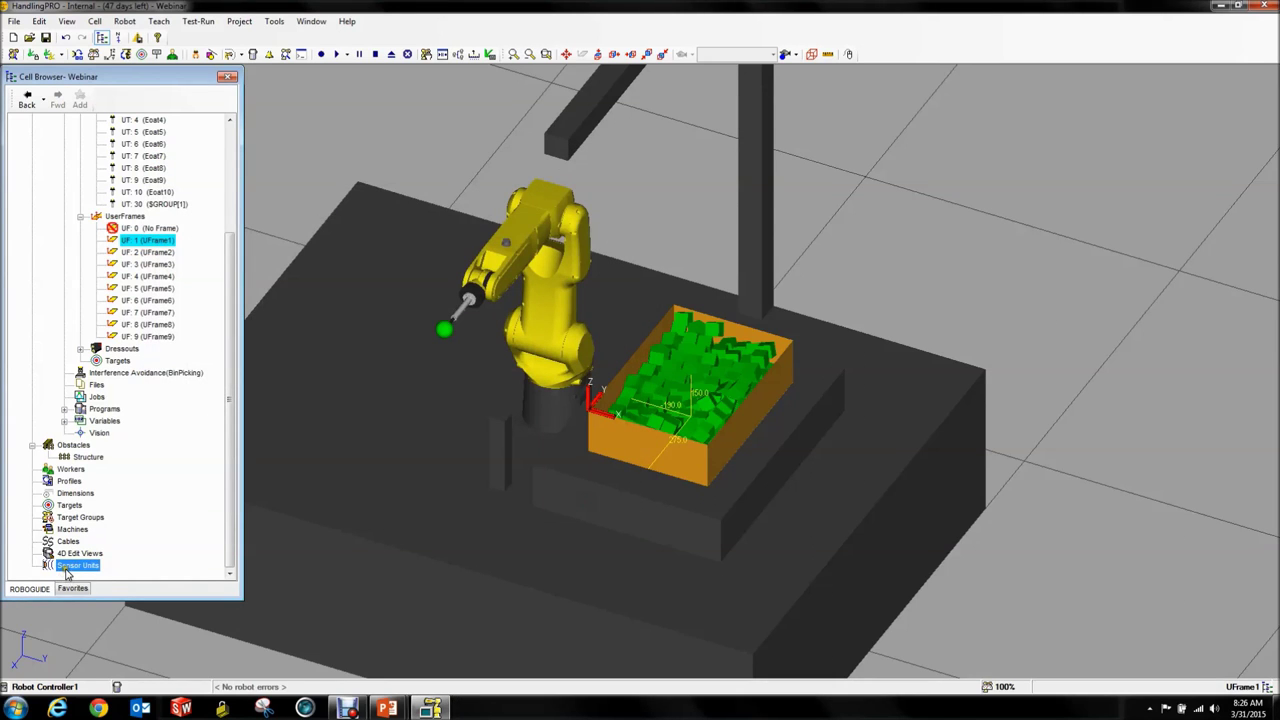
Add a vision sensor unit from the sensor definition file Area_Sensor_Setup_Normal.def.
right_click(67, 573)
mouse_move(96, 553)
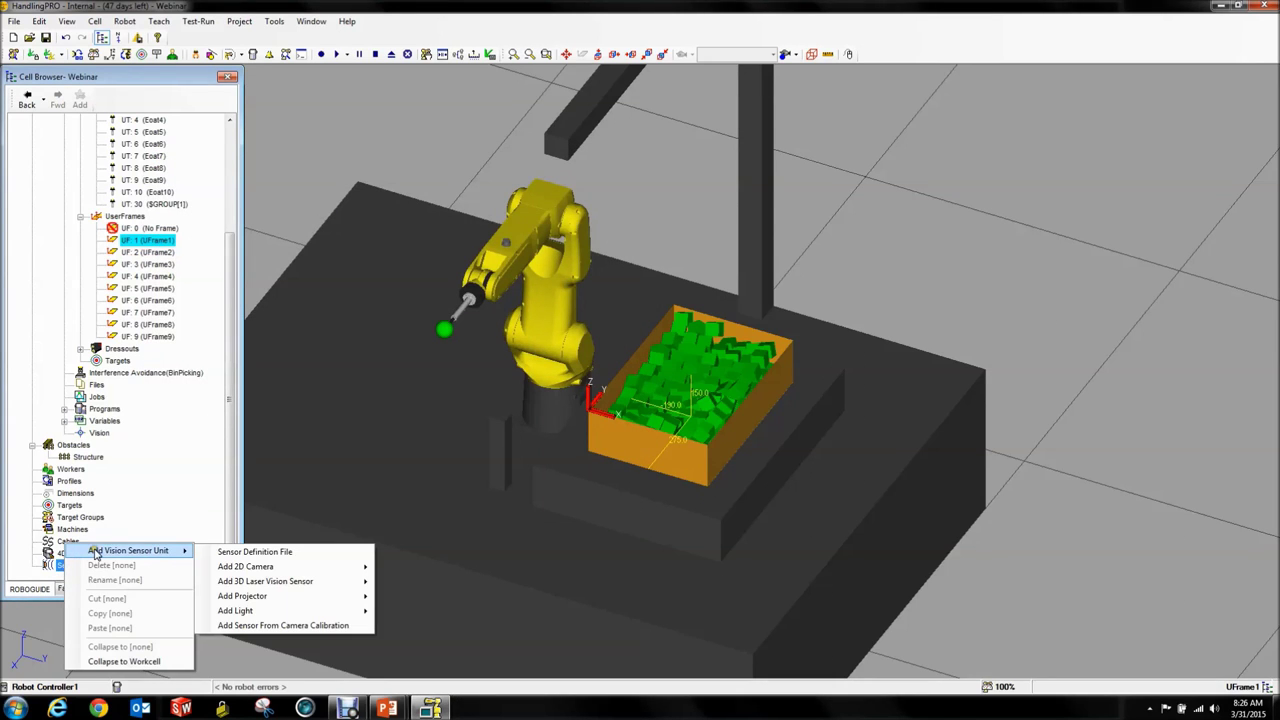
left_click(220, 551)
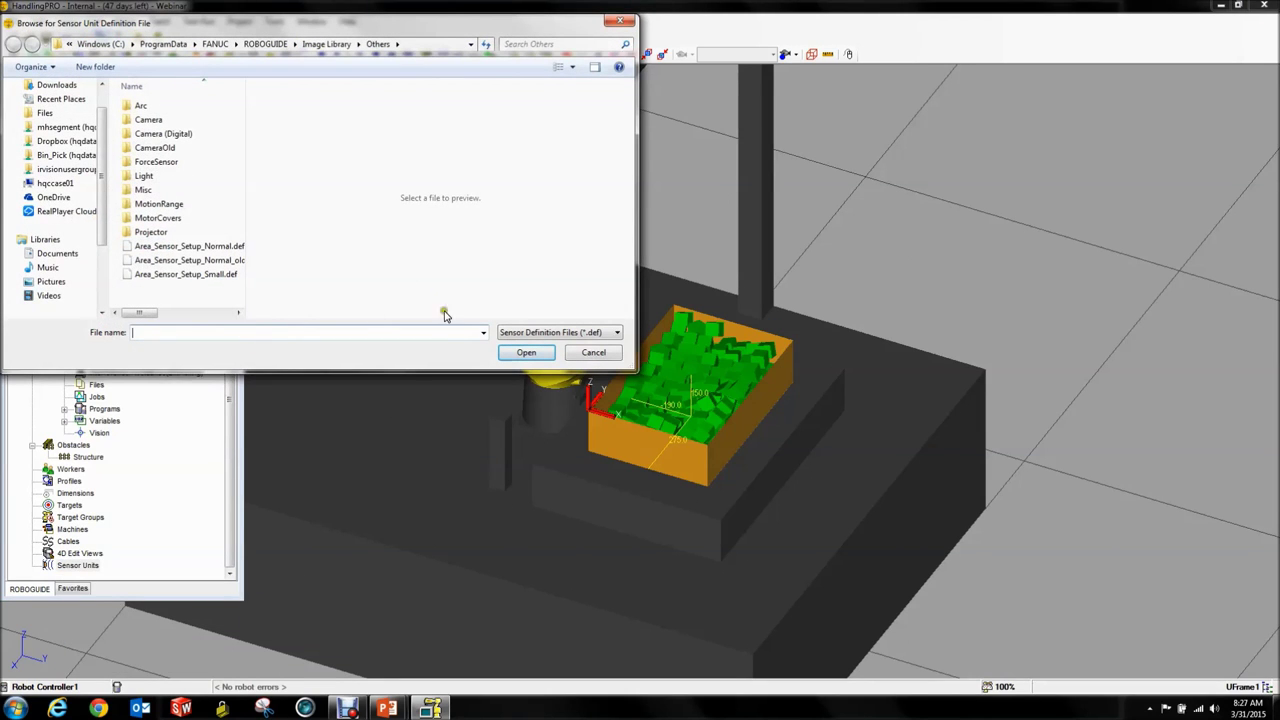
left_click(291, 178)
left_click_drag(244, 183, 330, 217)
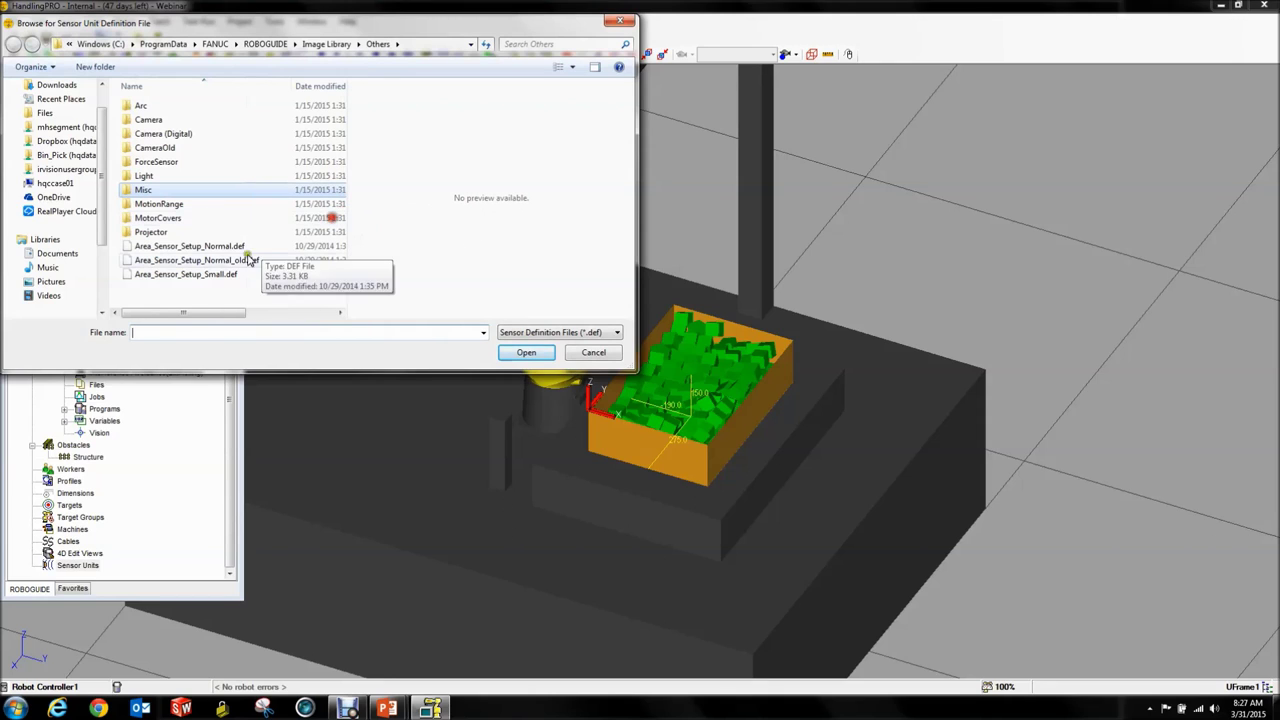
left_click(150, 247)
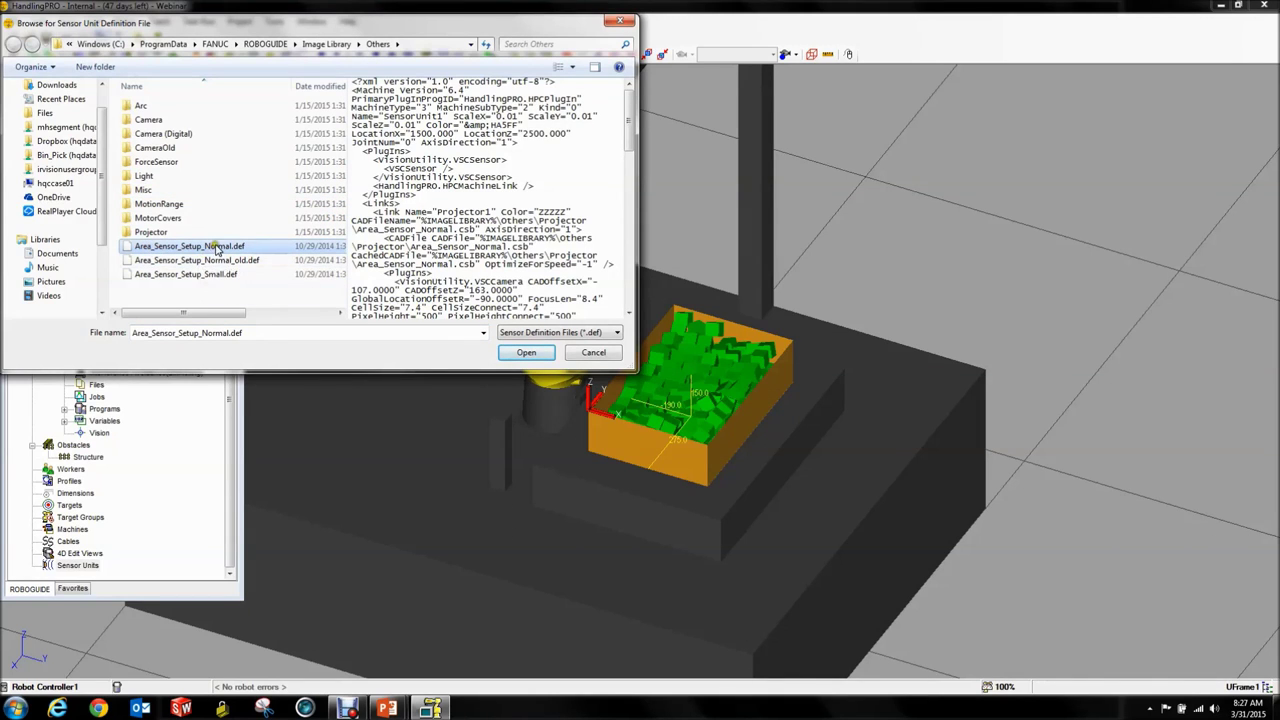
left_click(523, 353)
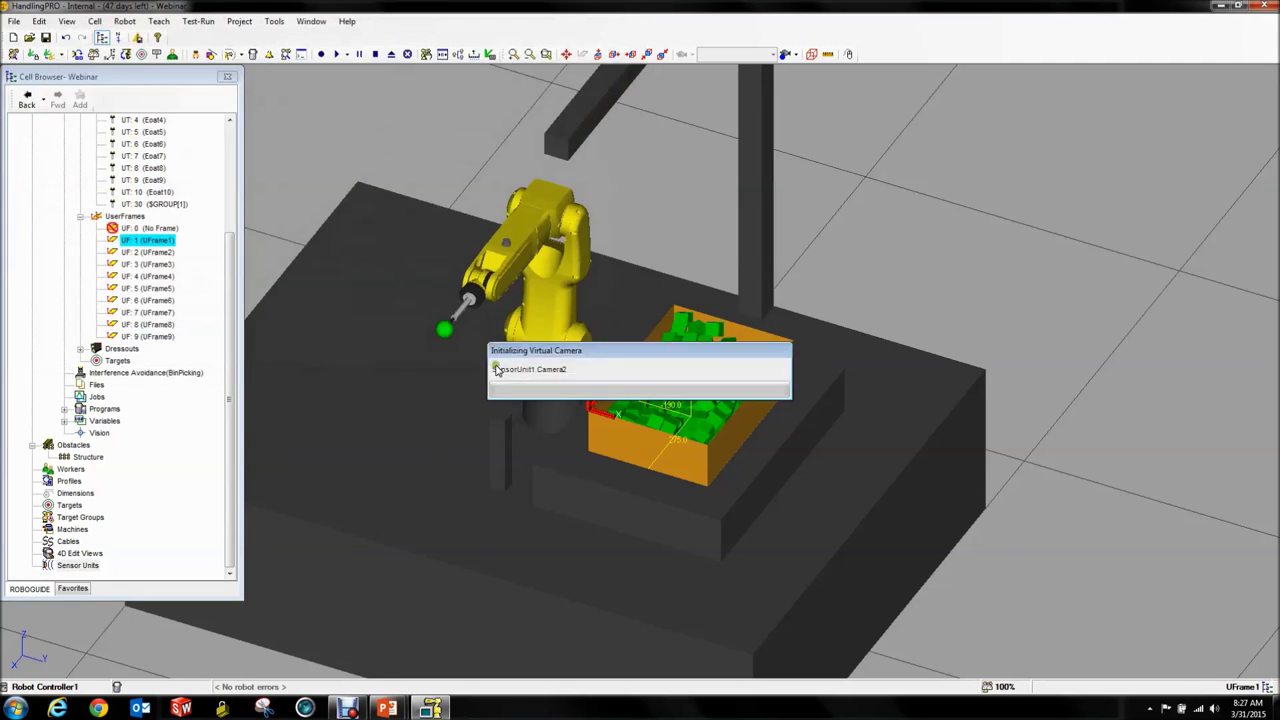
Examine the new sensor unit beside the robot cell and its components Projector1, Camera1 and Camera2.
scroll(374, 271, "down", 5)
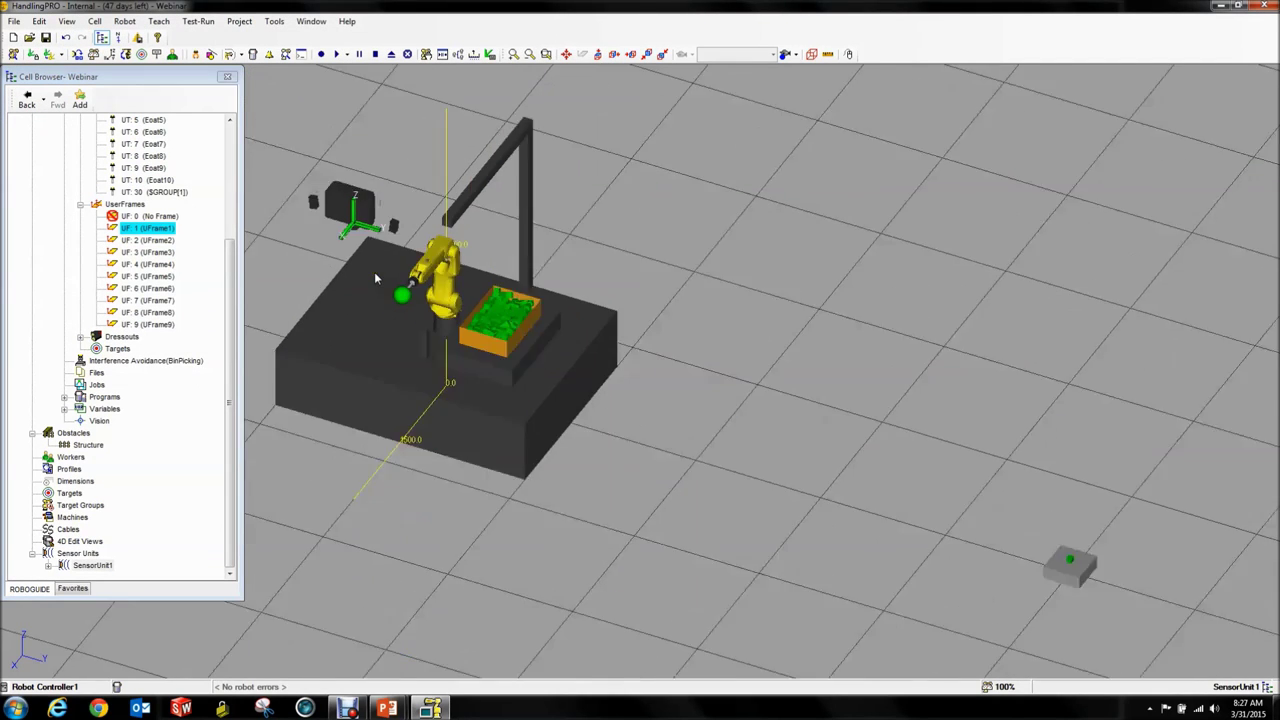
scroll(374, 271, "up", 6)
right_click_drag(376, 261, 502, 190)
scroll(741, 432, "down", 2)
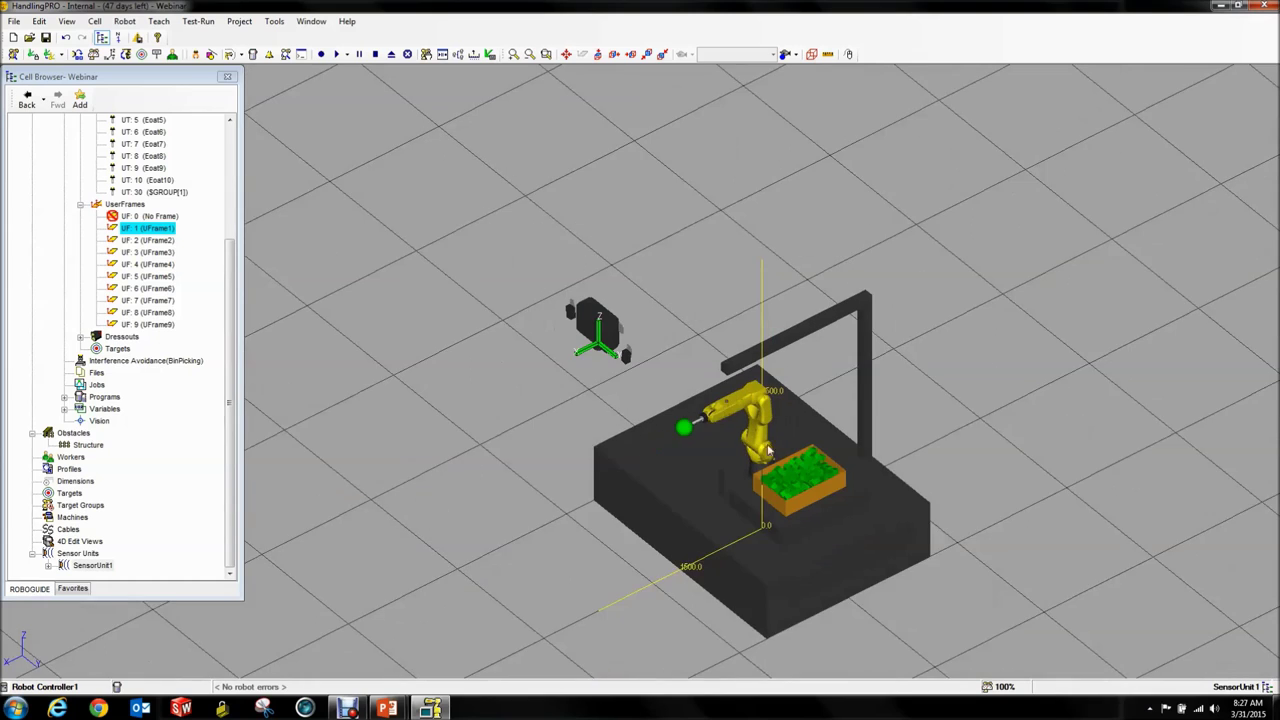
scroll(741, 432, "up", 2)
scroll(657, 385, "up", 1)
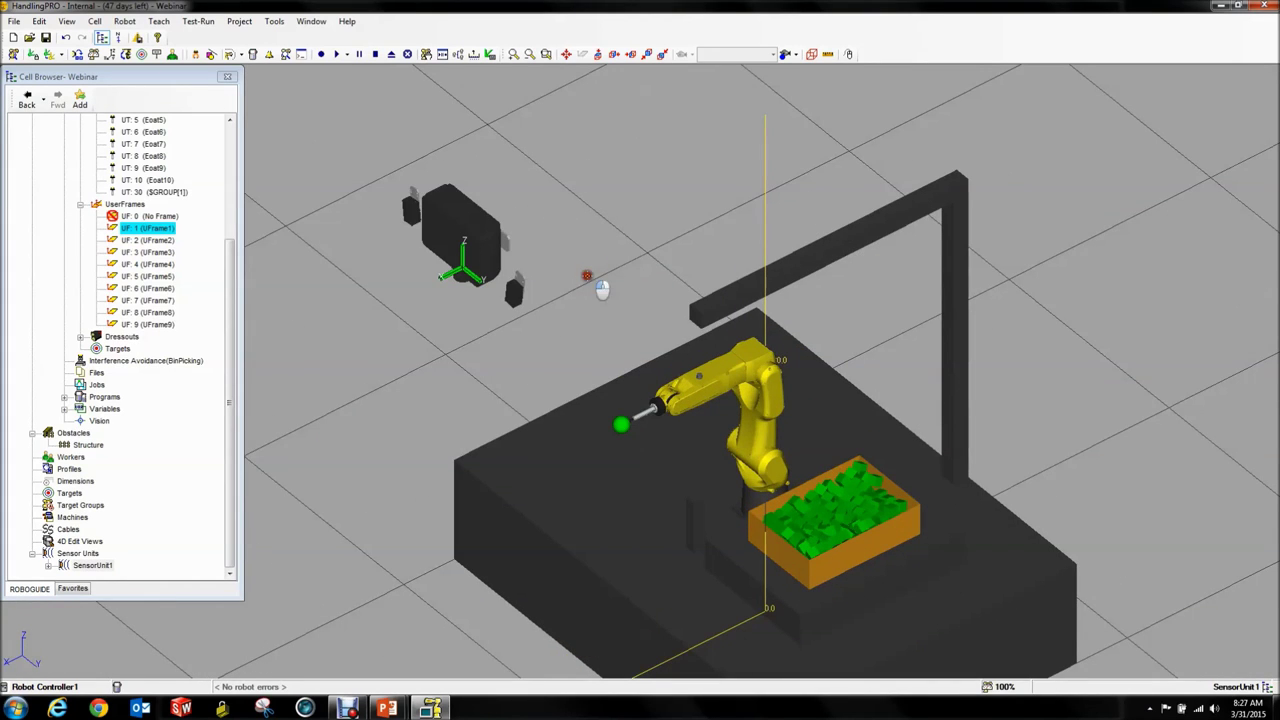
scroll(600, 277, "up", 6)
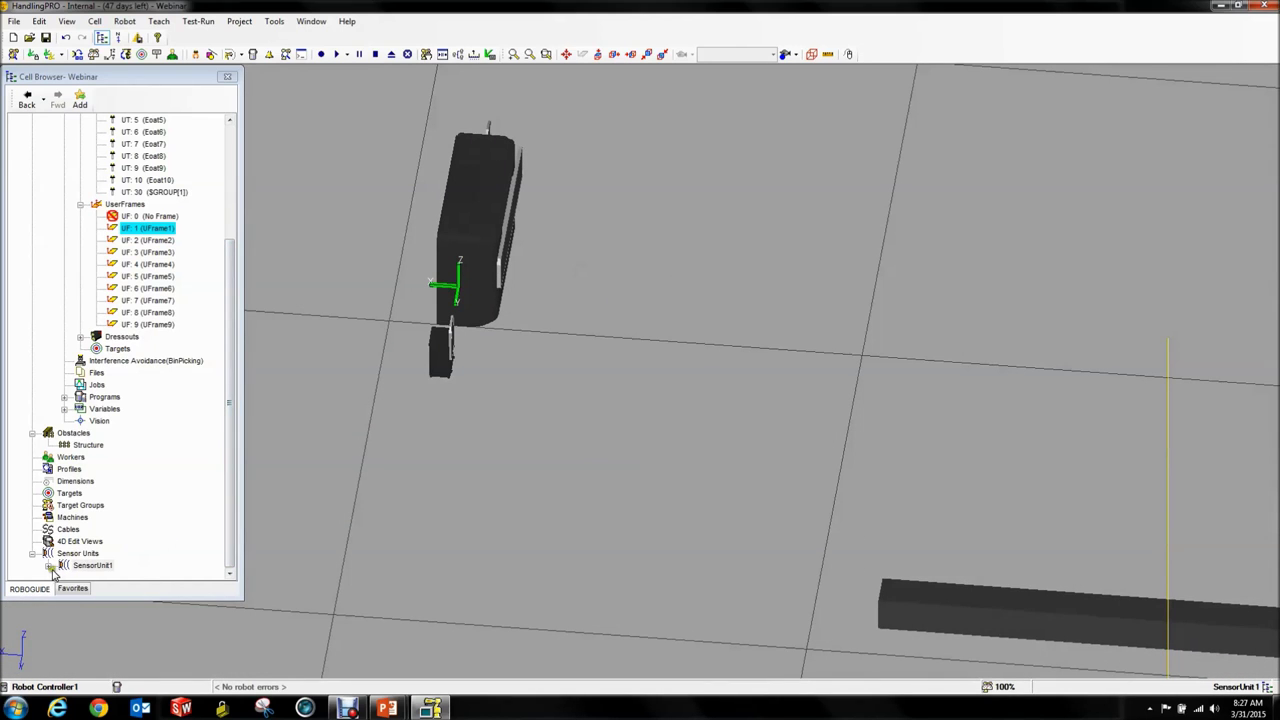
left_click(48, 567)
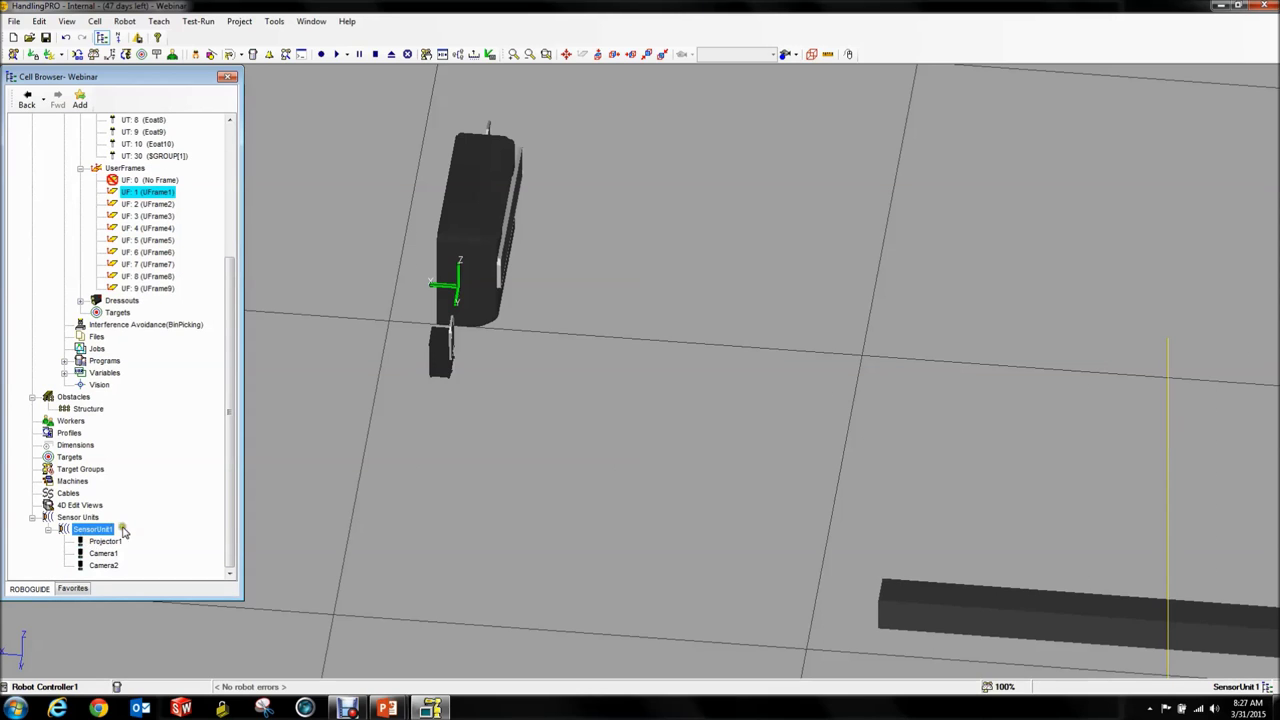
left_click(96, 542)
left_click(100, 553)
left_click(102, 566)
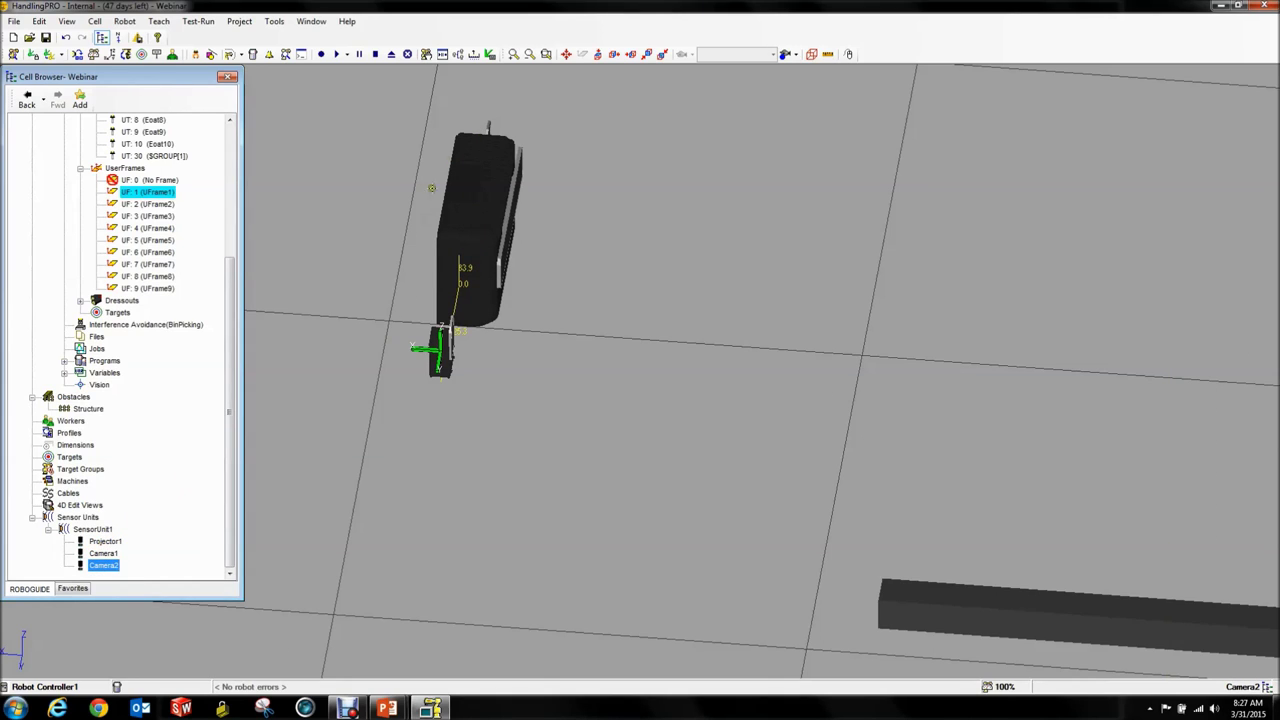
Move Projector1 along its X axis away from the two cameras and inspect the sensor unit's origin between them.
left_click(670, 235)
scroll(800, 349, "down", 3)
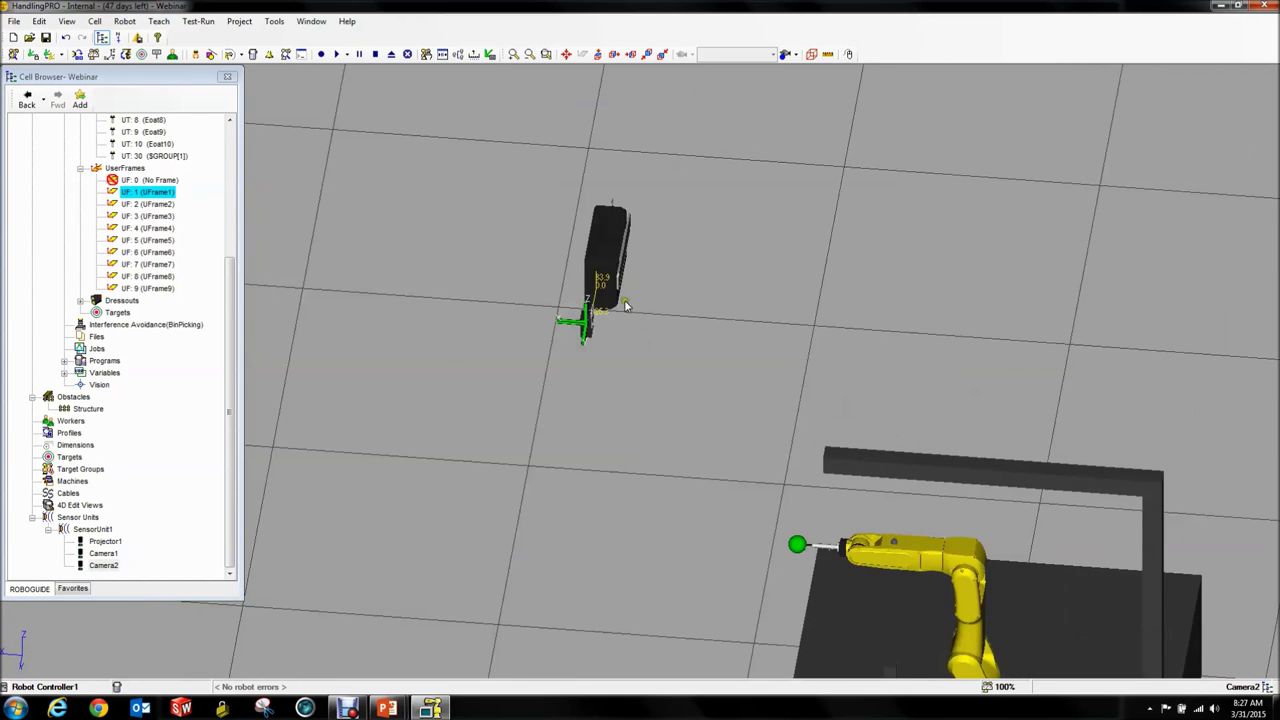
left_click(598, 248)
left_click_drag(584, 288, 500, 281)
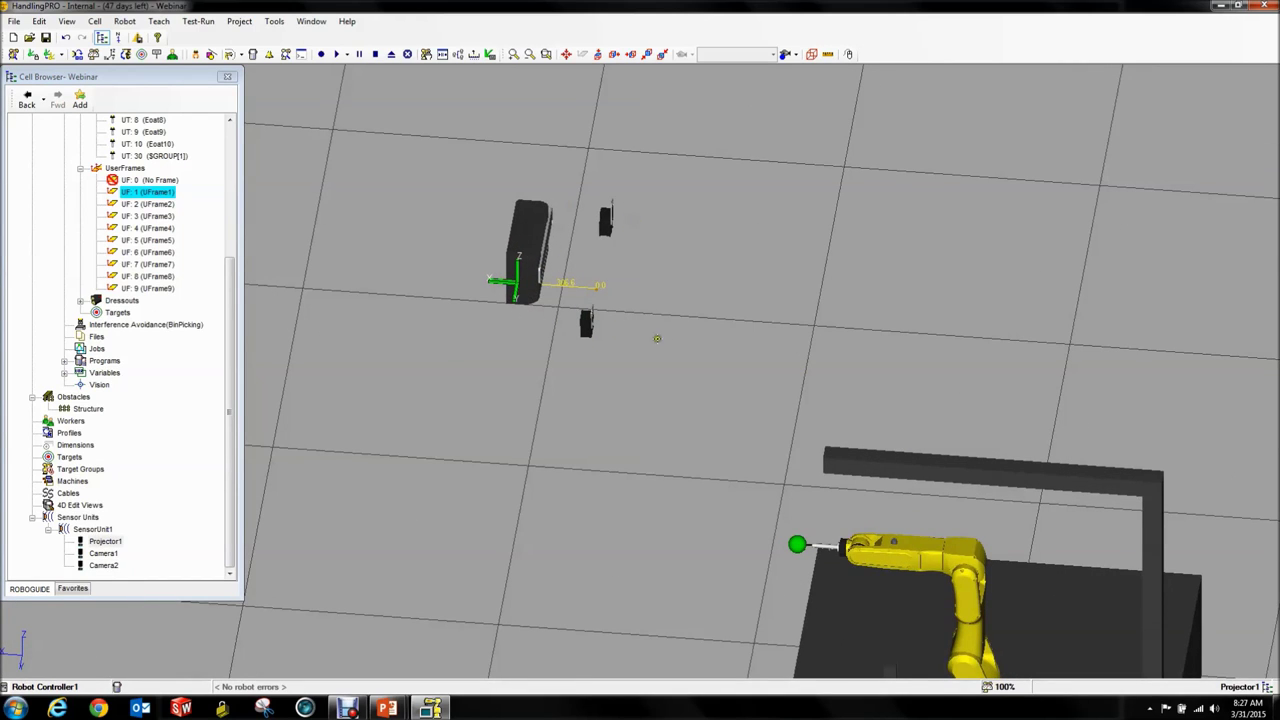
scroll(586, 288, "up", 6)
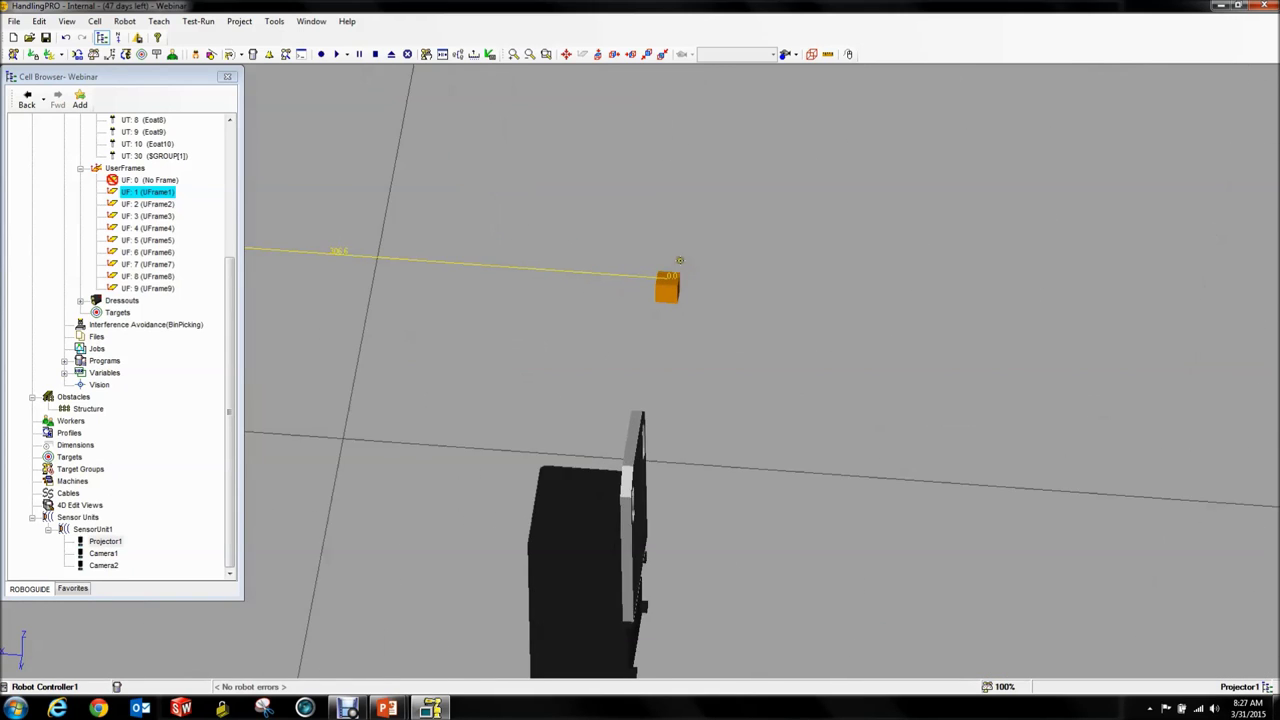
scroll(675, 260, "down", 5)
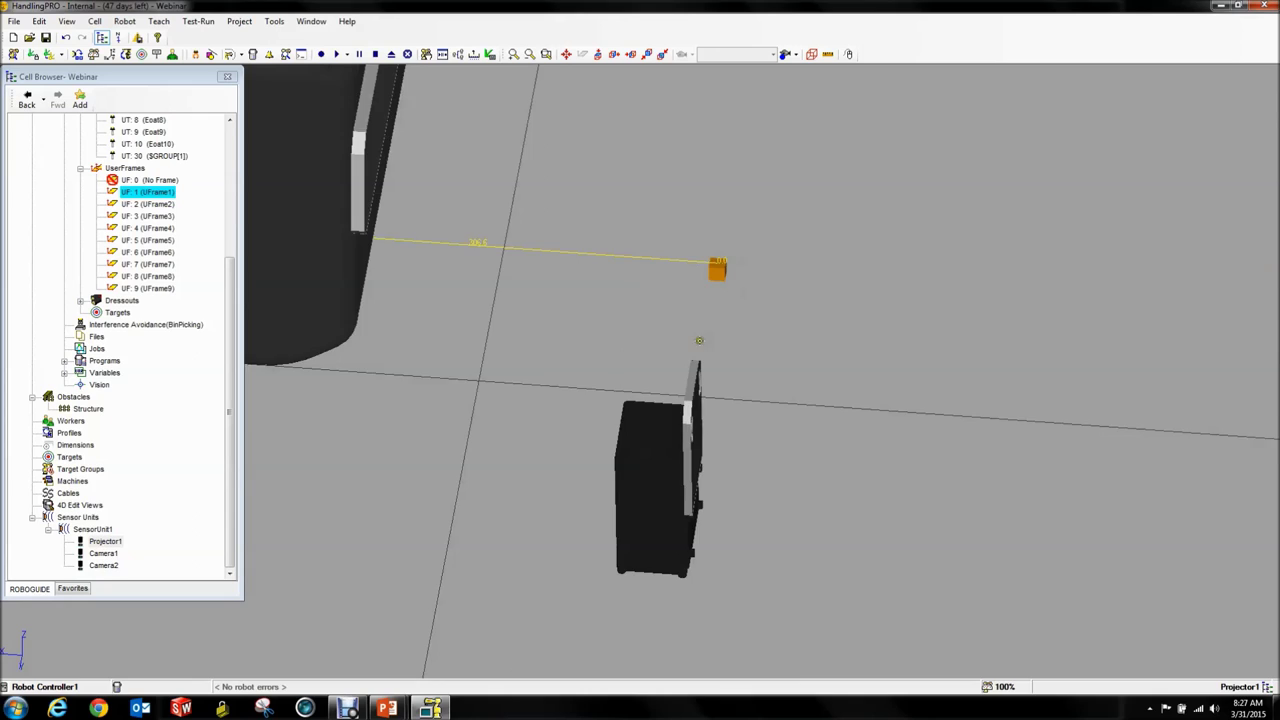
scroll(699, 340, "down", 3)
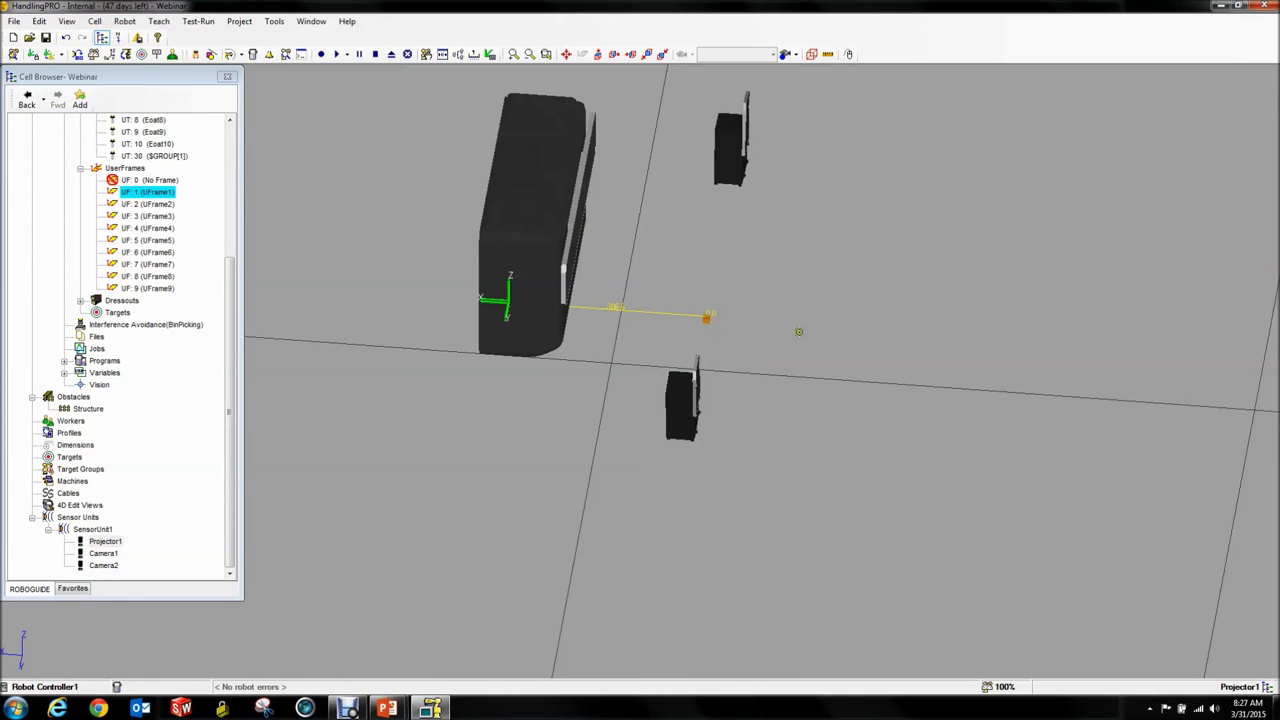
Select SensorUnit1 at its origin and shift the whole unit a little along its X axis with projector and cameras.
left_click(708, 322)
middle_click_drag(720, 349, 766, 331)
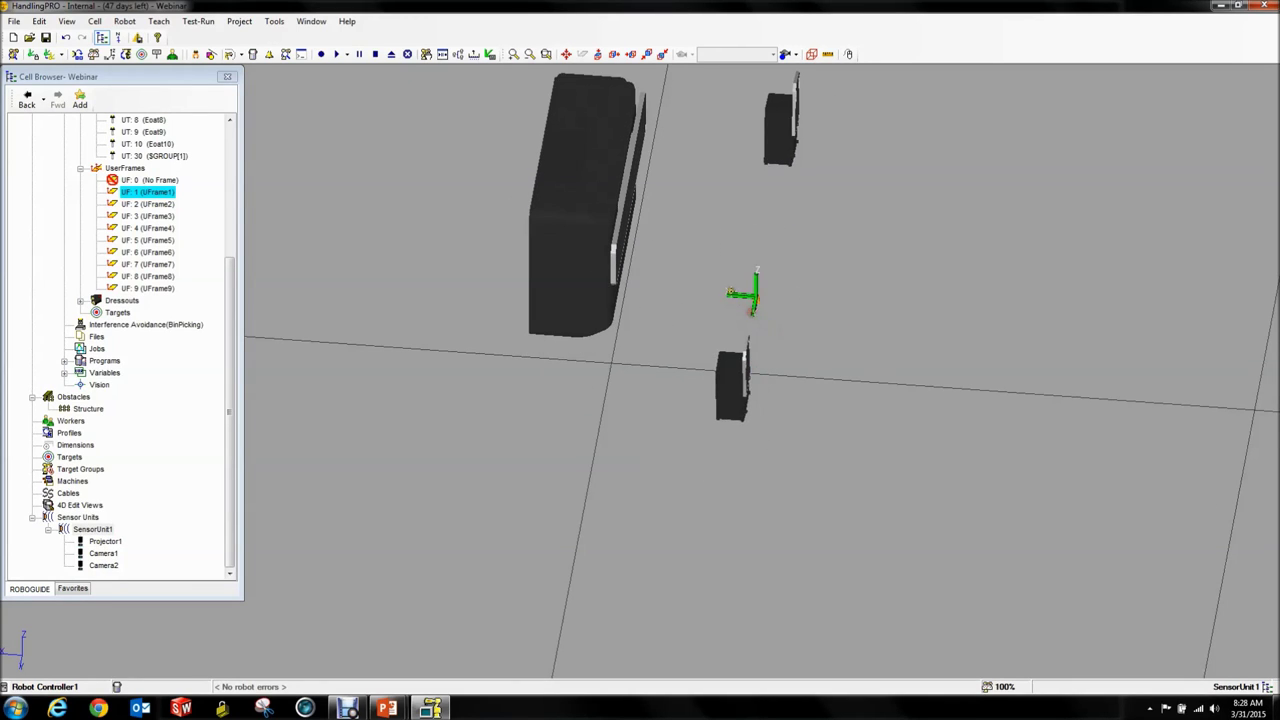
mouse_move(735, 293)
left_mouse_down()
mouse_move(723, 314)
mouse_move(745, 316)
left_mouse_up()
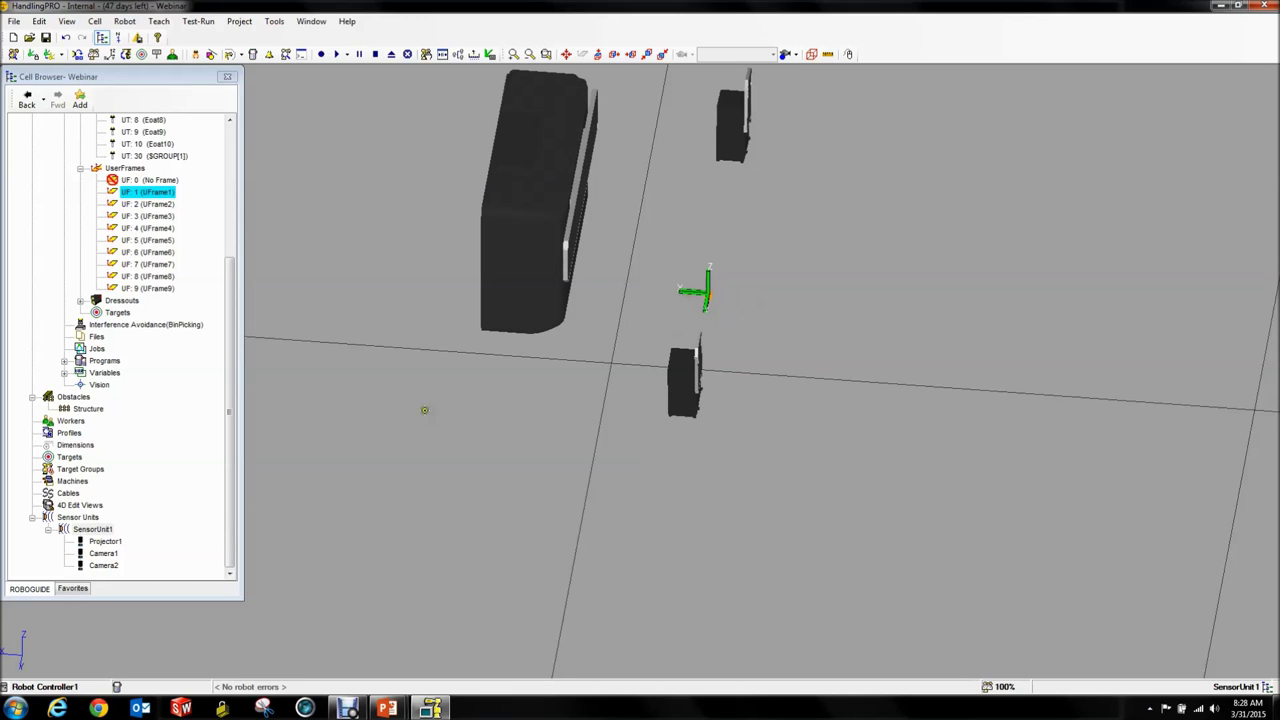
scroll(776, 317, "down", 5)
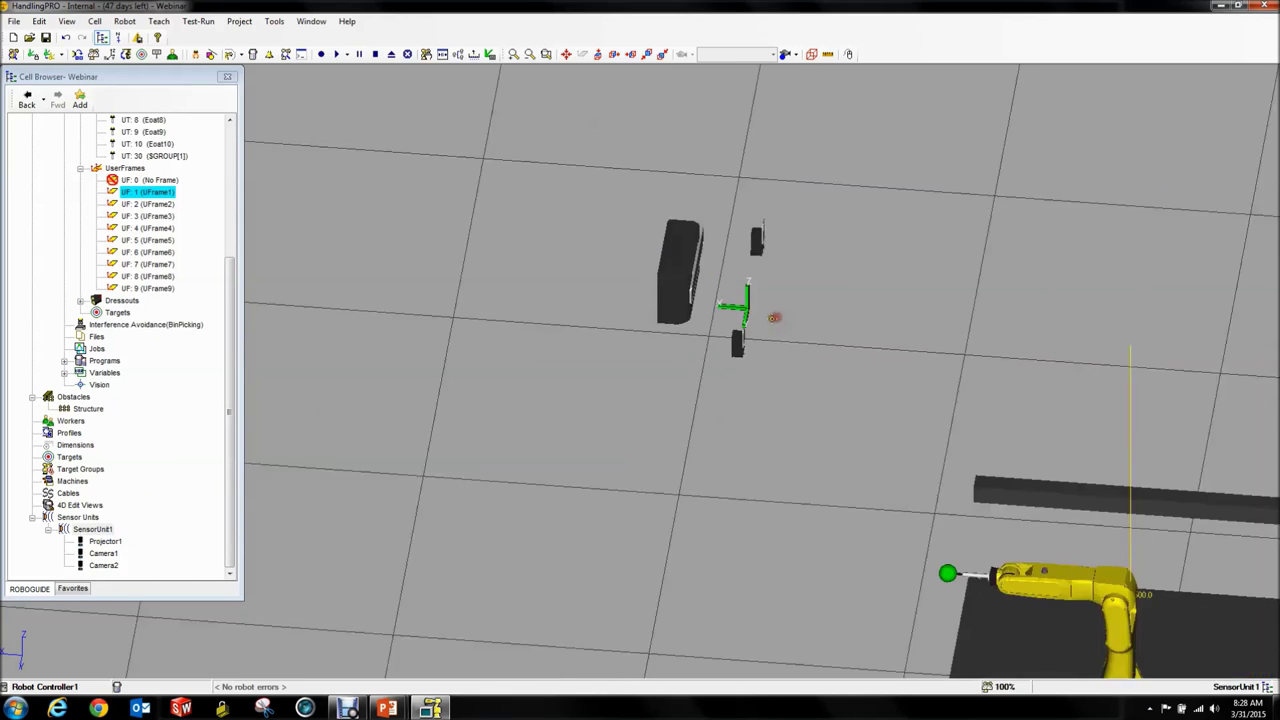
scroll(745, 310, "up", 3)
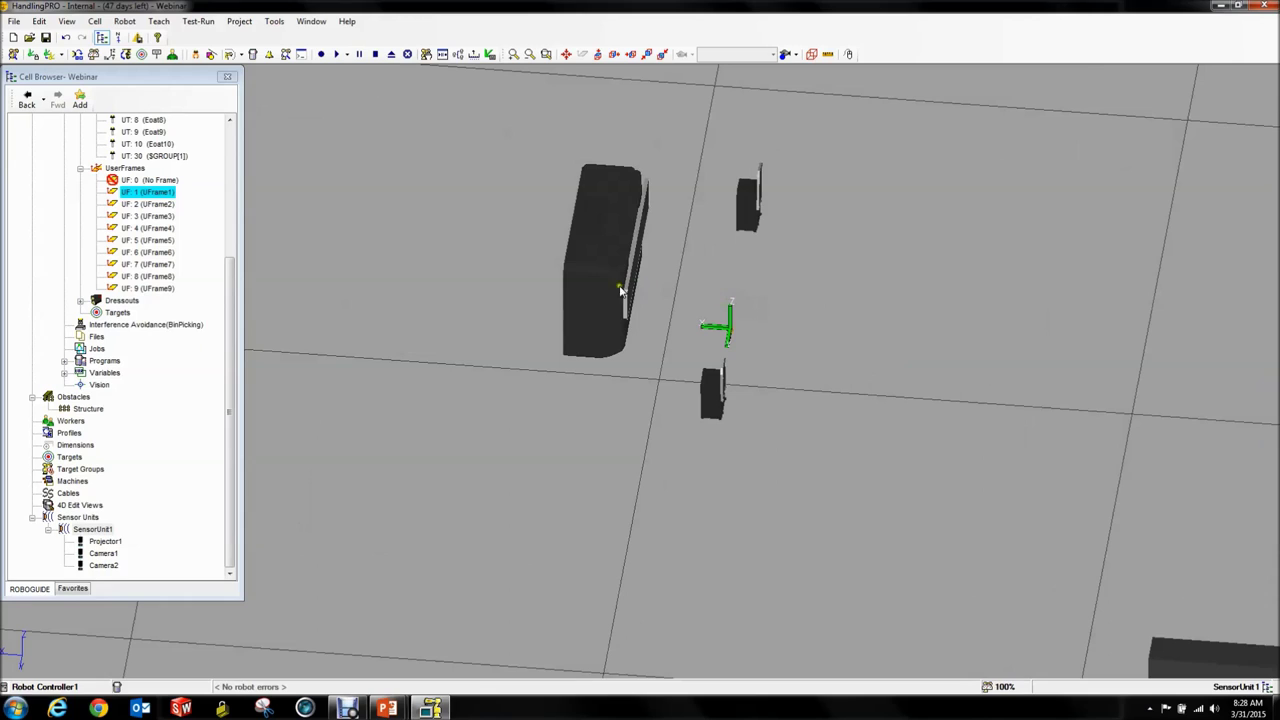
left_click(104, 530)
left_click(104, 531)
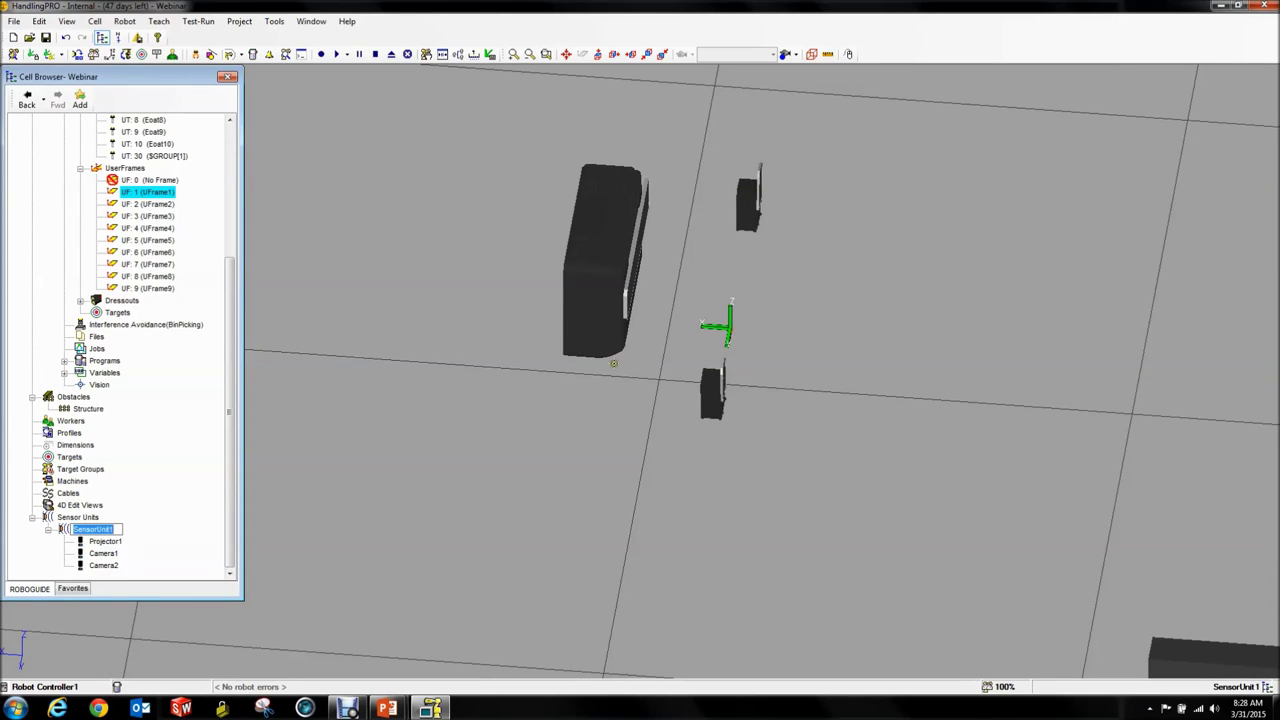
key("Escape")
left_click(697, 322)
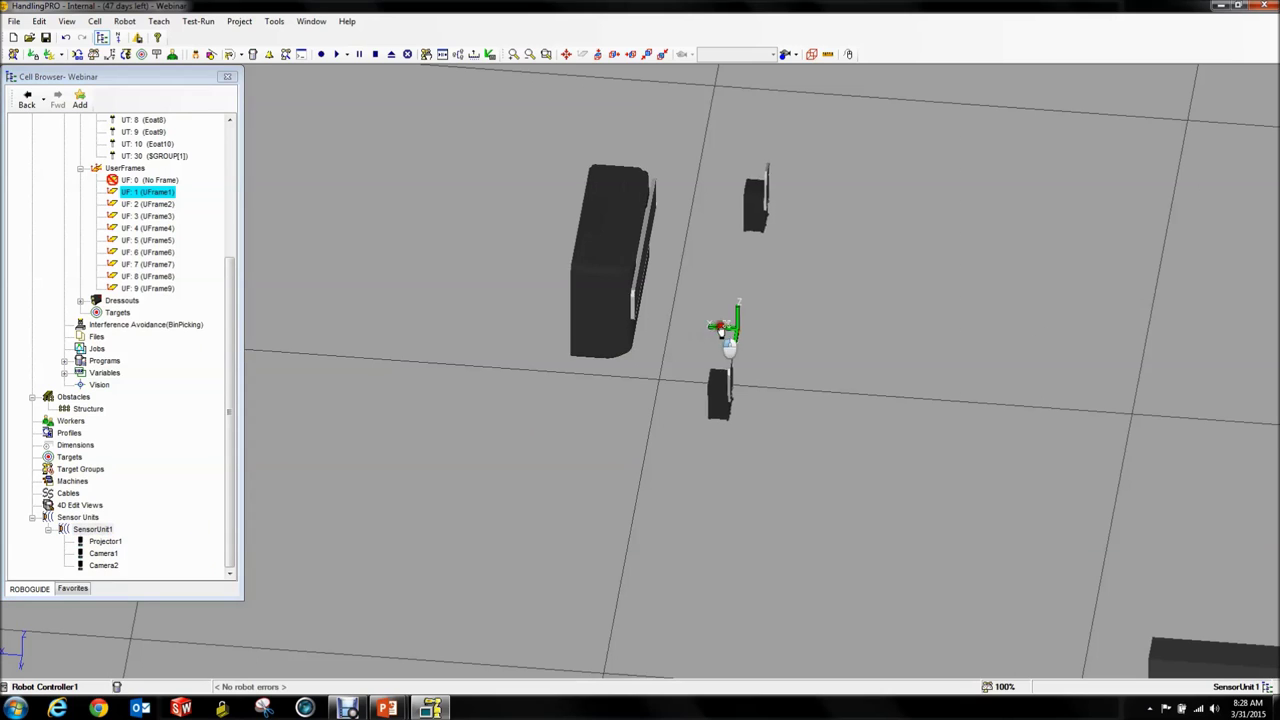
Set Projector1's X location to 0 mm within SensorUnit1 and accept its properties.
double_click(118, 543)
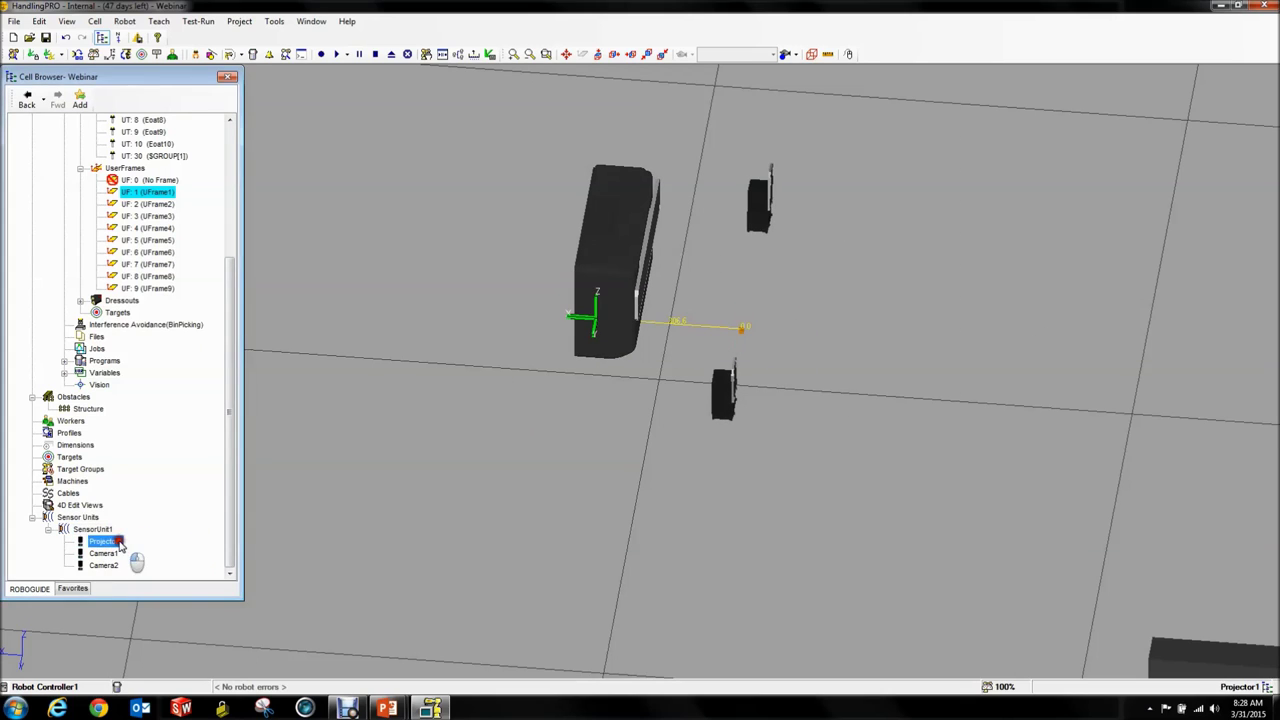
left_click(26, 142)
double_click(70, 272)
type("0")
key("Return")
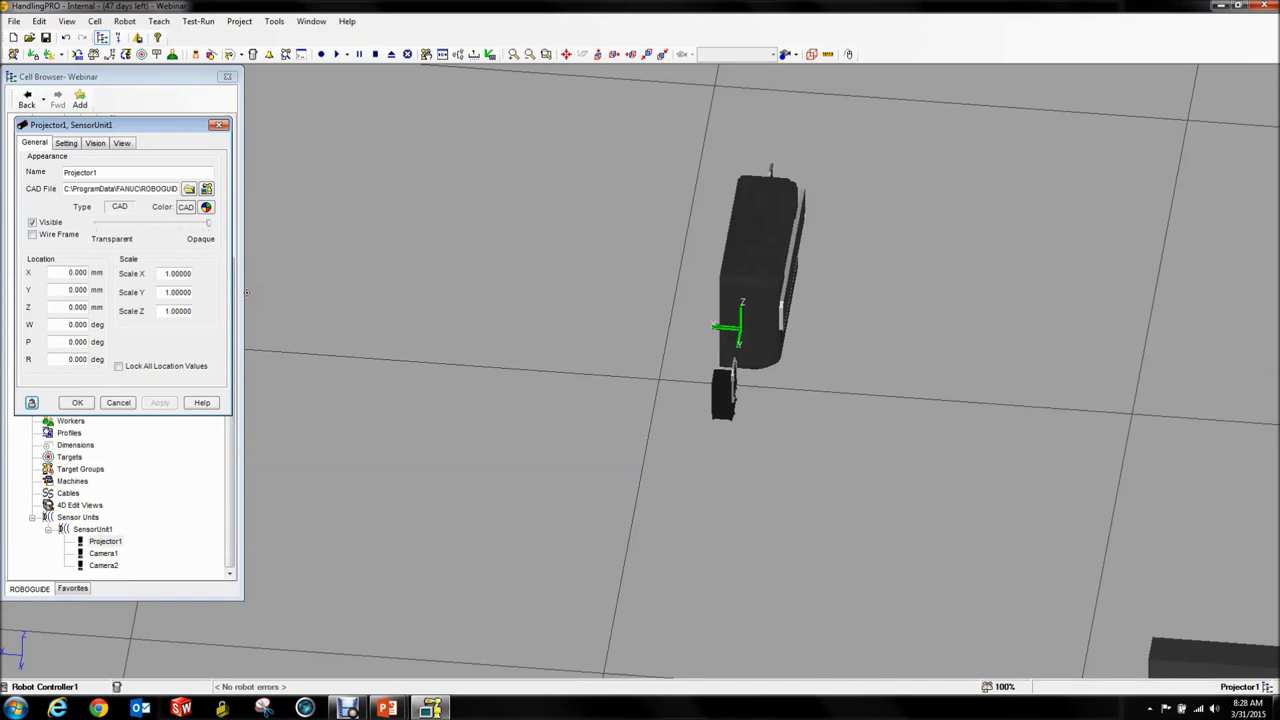
left_click(77, 402)
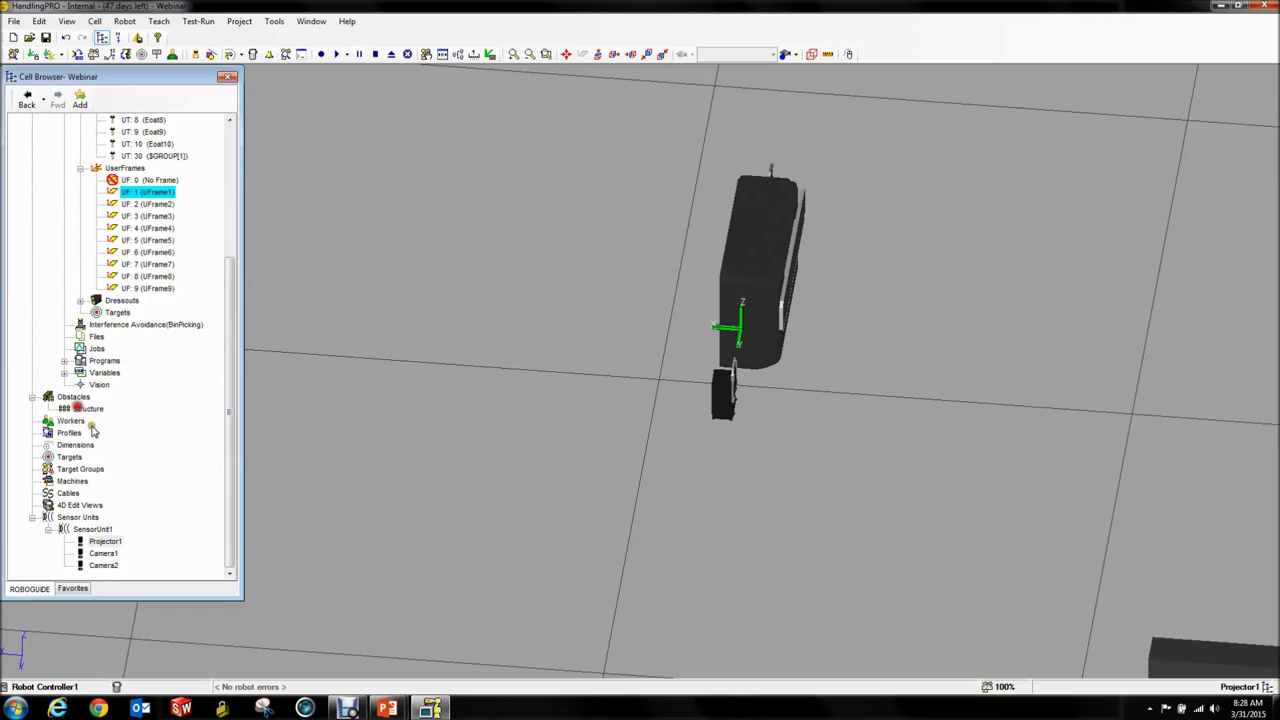
Set Camera1's location in SensorUnit1 to Y -280 mm and Z 85 mm, with a W rotation of 14 degrees.
double_click(90, 555)
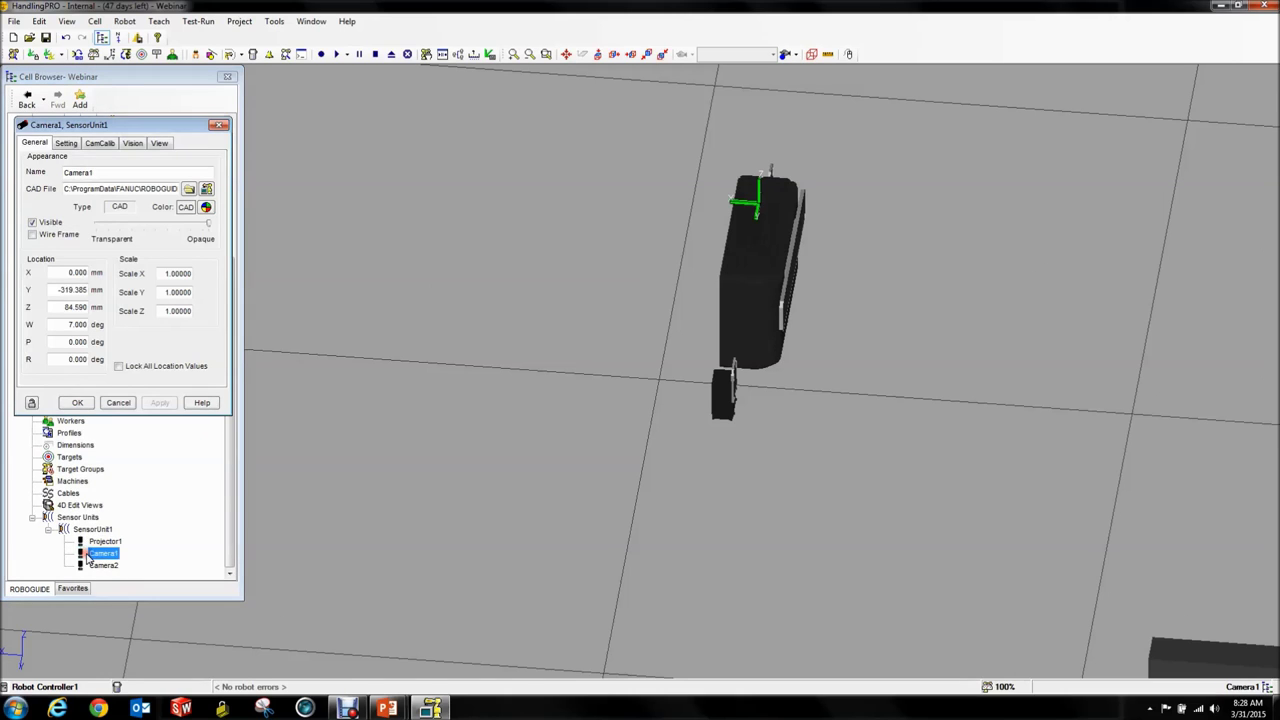
double_click(56, 303)
double_click(57, 289)
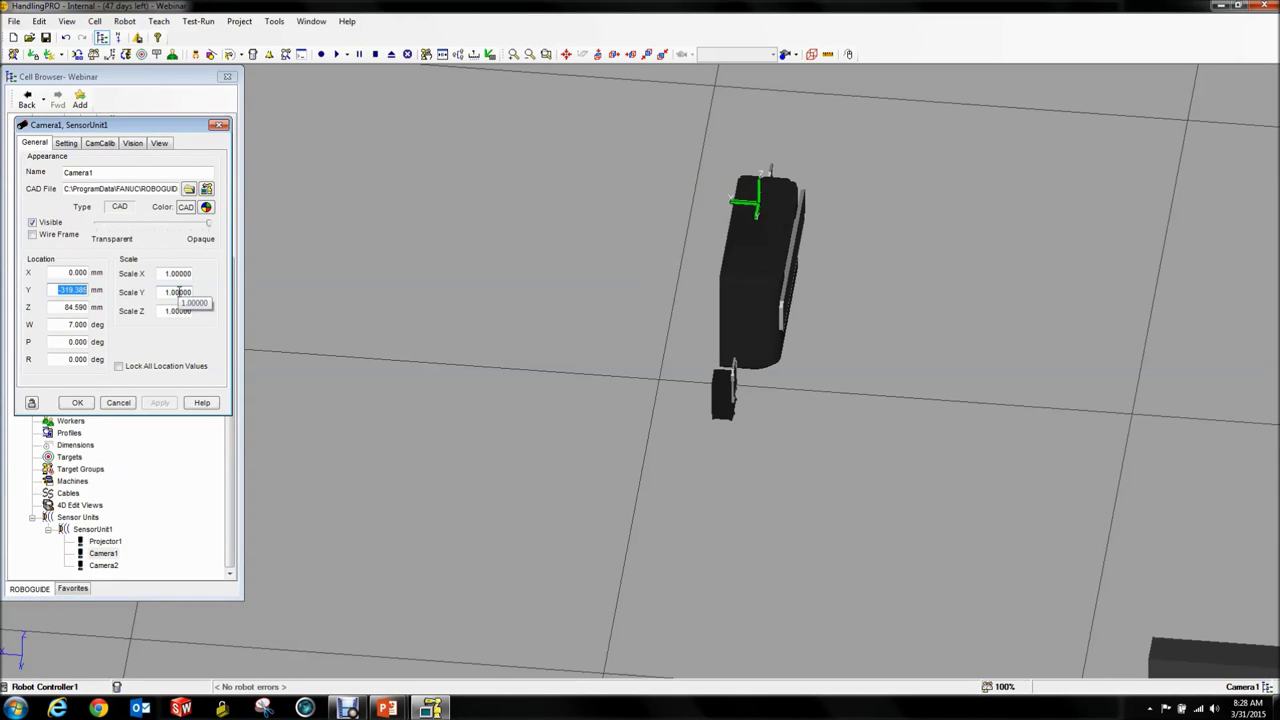
type("-280")
key("Return")
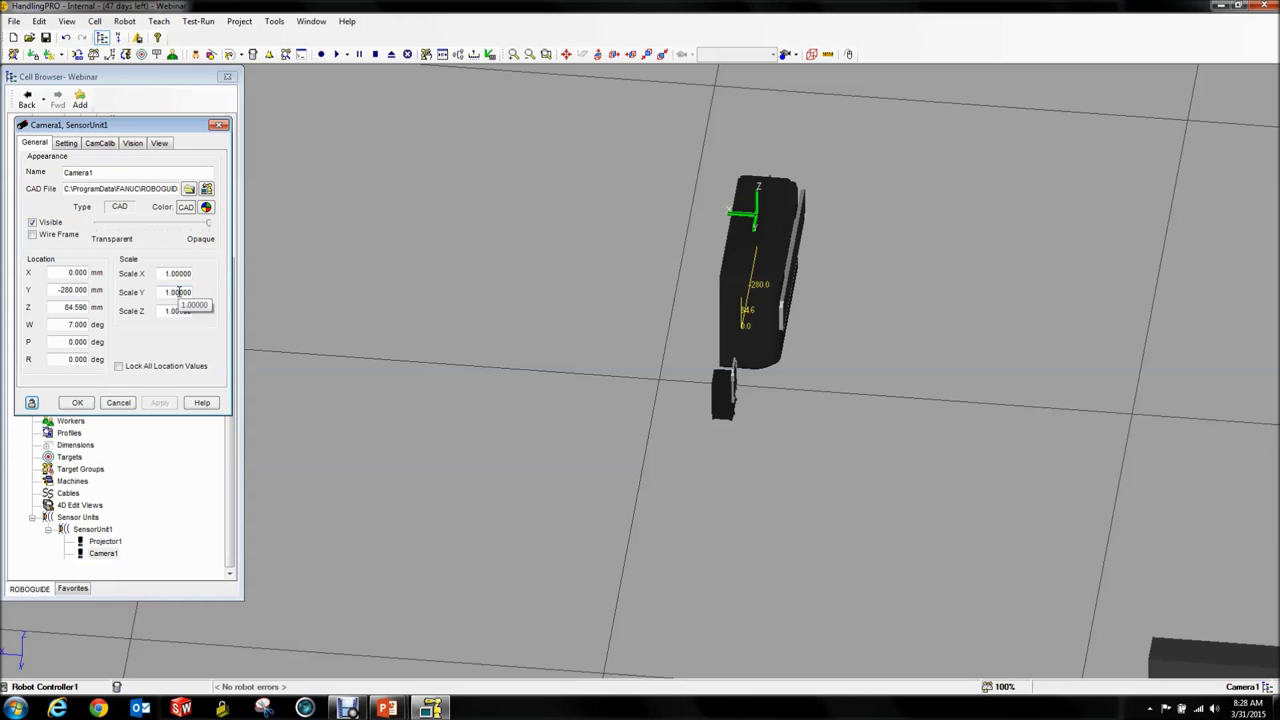
double_click(52, 307)
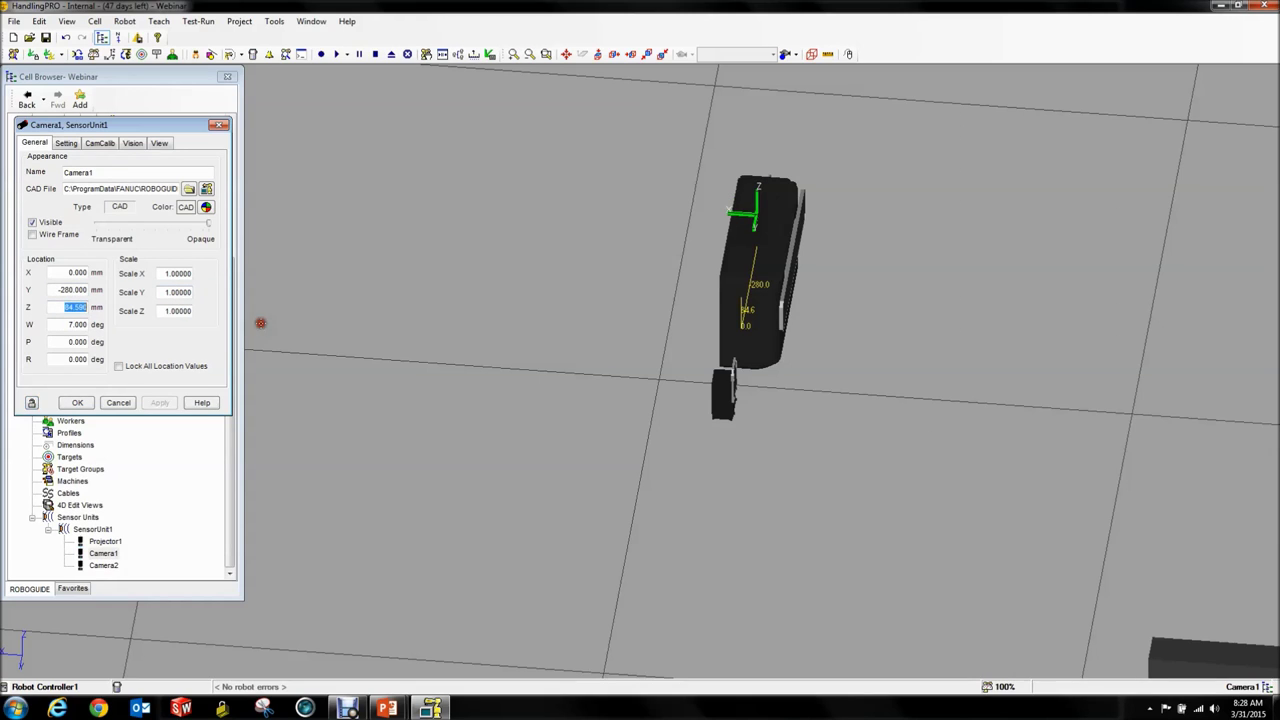
type("85")
key("Return")
double_click(62, 325)
type("14")
key("Return")
Set Camera2's location to Y 280 mm and Z 85 mm with W -14 degrees, and accept its properties.
right_click_drag(898, 322, 856, 264)
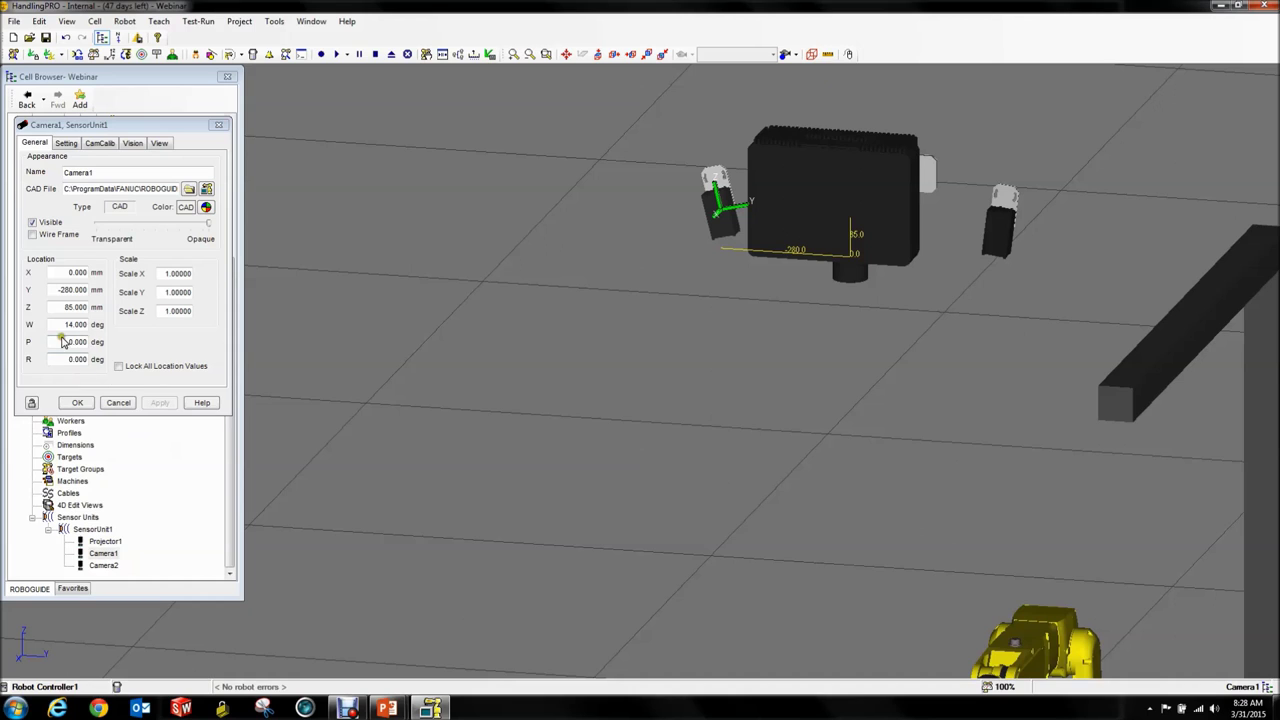
left_click(998, 236)
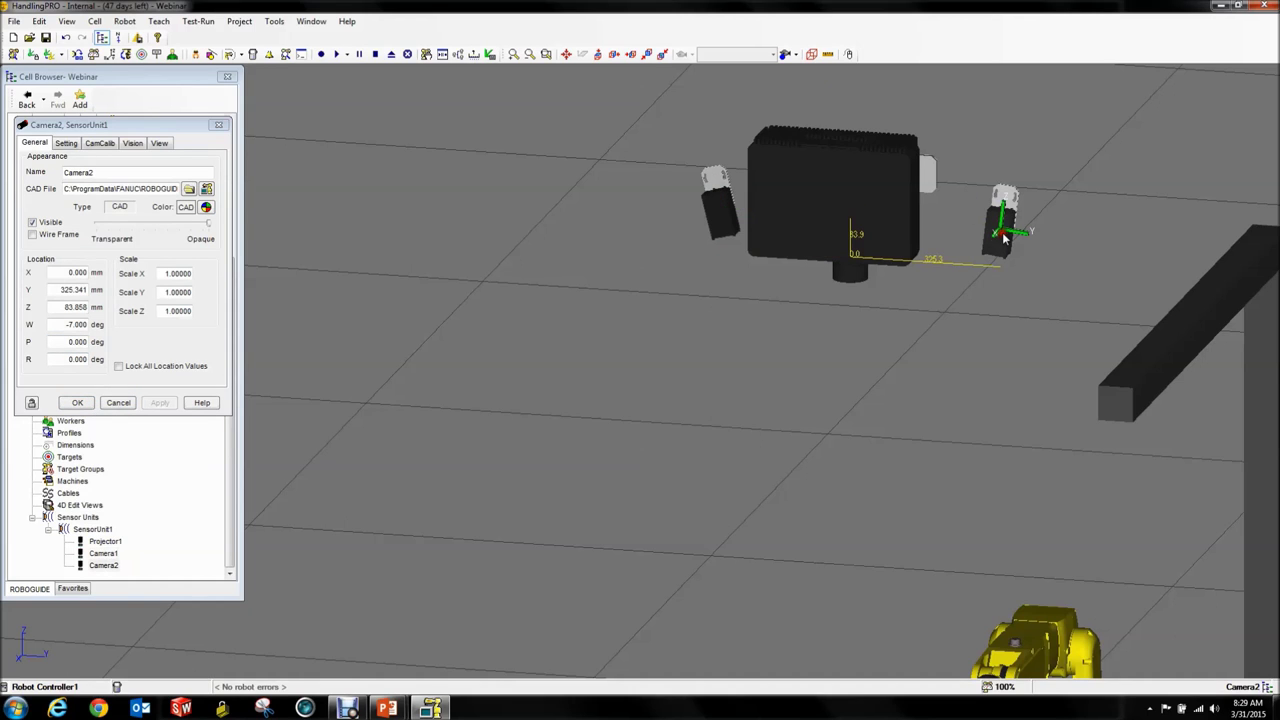
left_click_drag(52, 324, 166, 343)
type("-14")
key("Return")
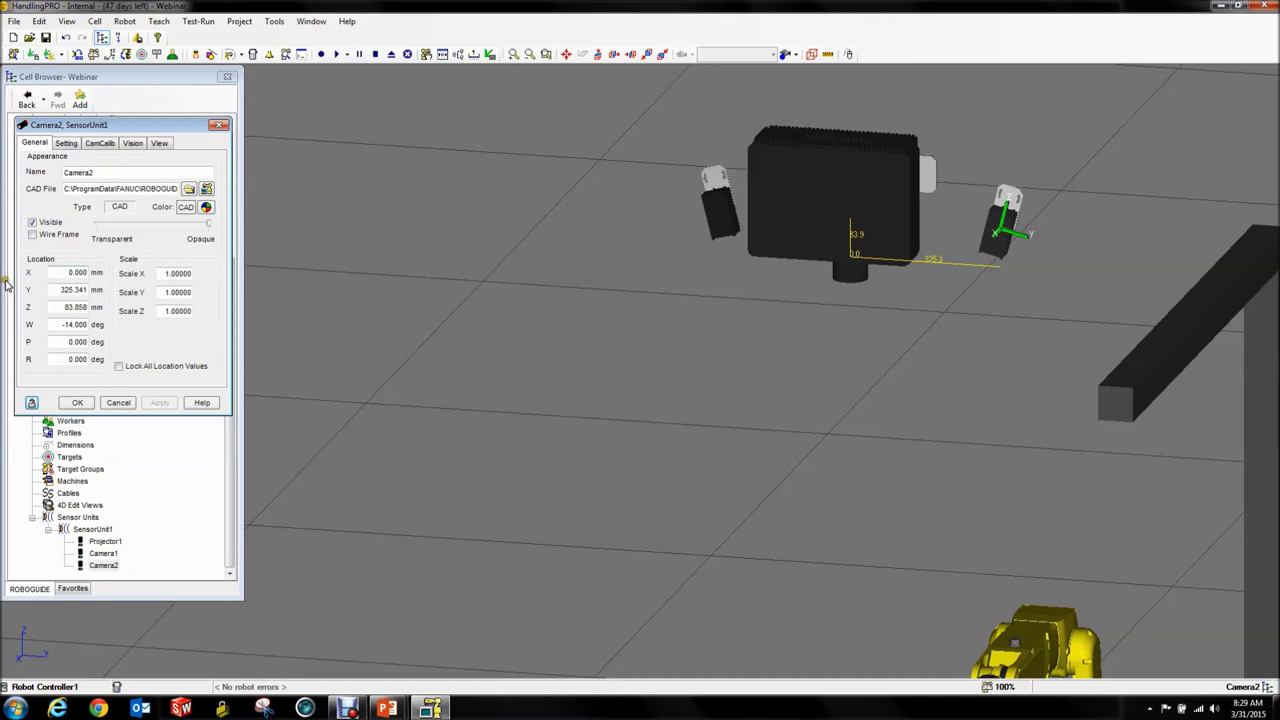
left_click_drag(50, 290, 208, 303)
type("280")
key("Return")
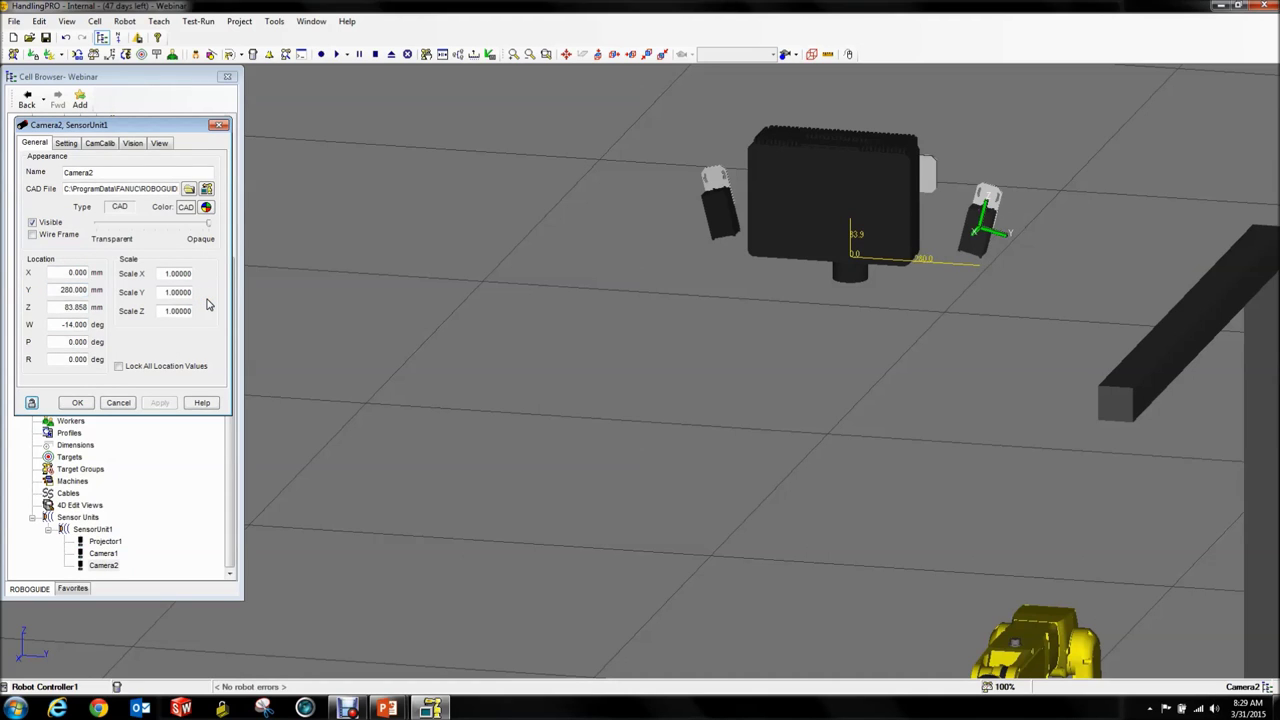
double_click(77, 306)
type("85")
key("Return")
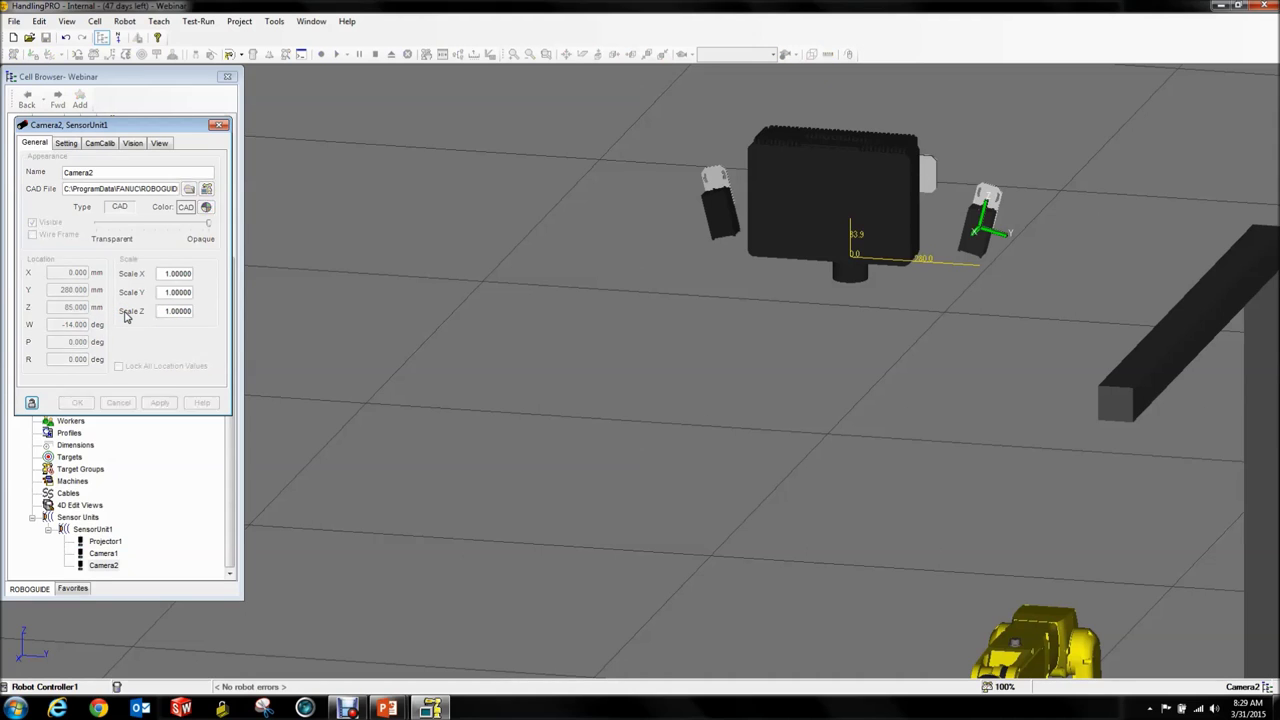
left_click(78, 402)
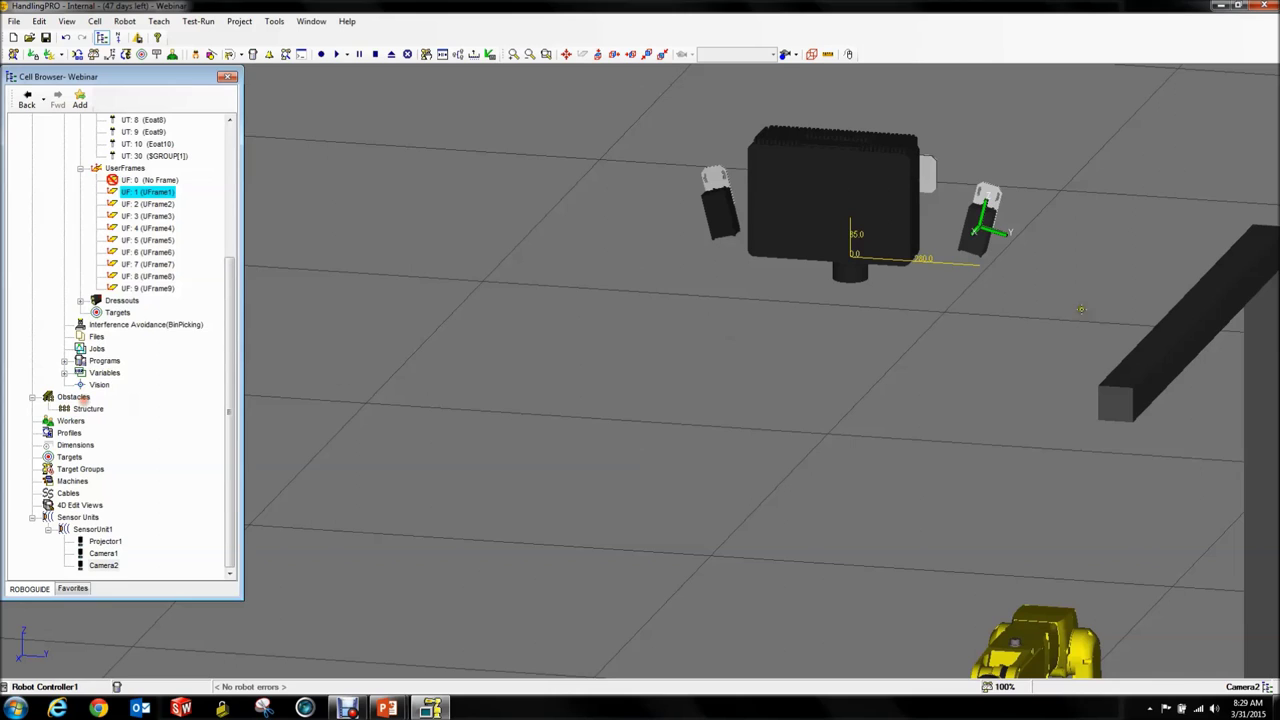
Examine the arrangement of both cameras around the projector and the sensor unit's position relative to the robot cell.
right_click_drag(959, 290, 955, 268)
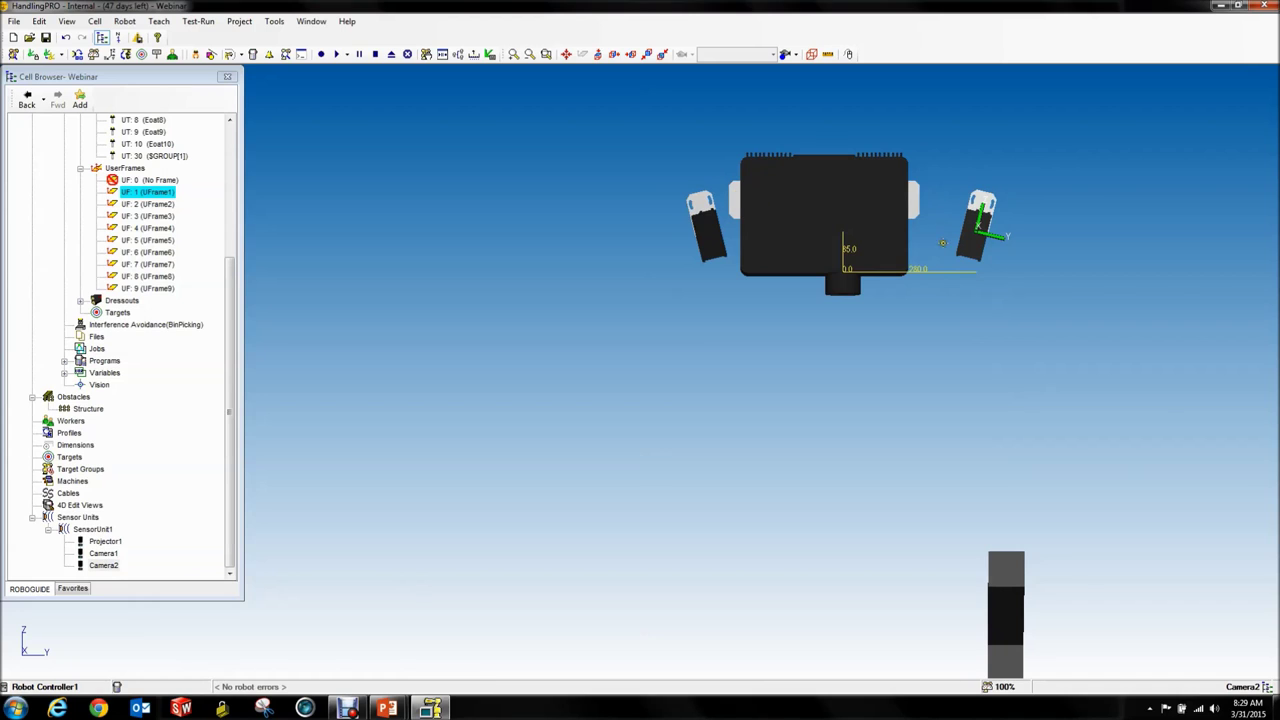
scroll(806, 266, "up", 3)
scroll(800, 290, "down", 1)
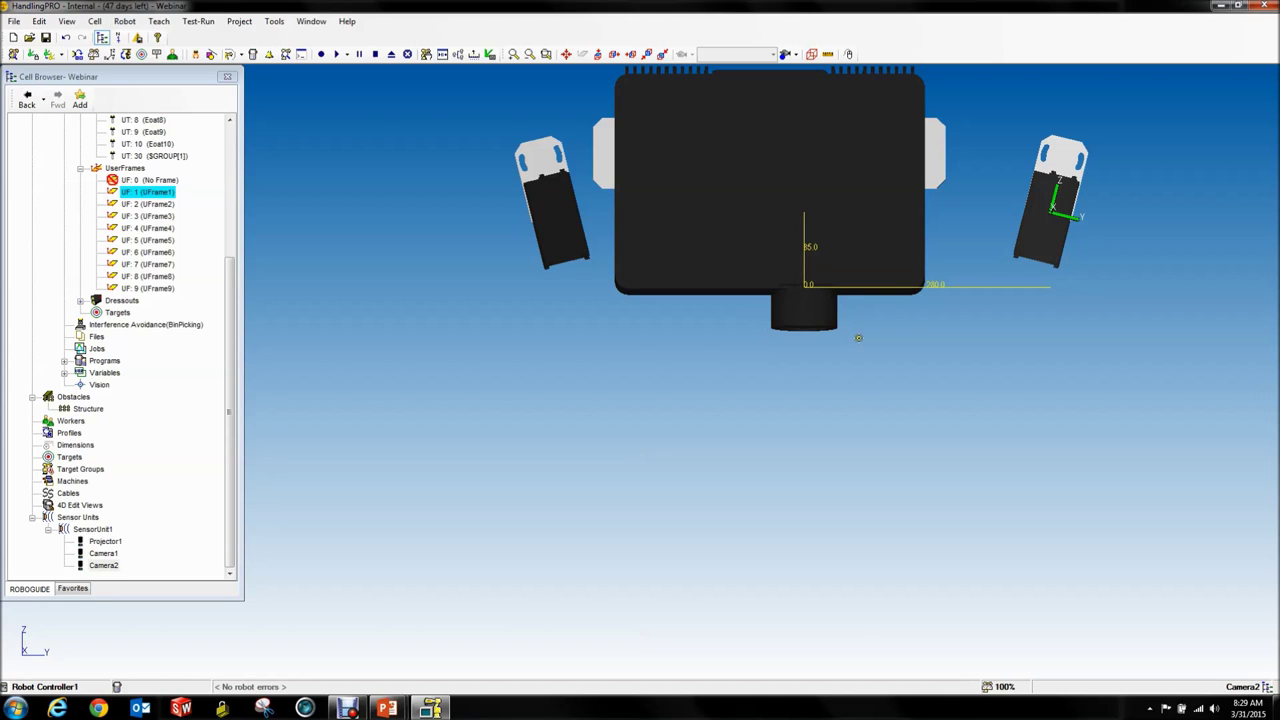
mouse_move(852, 397)
right_mouse_down()
mouse_move(880, 402)
mouse_move(866, 398)
right_mouse_up()
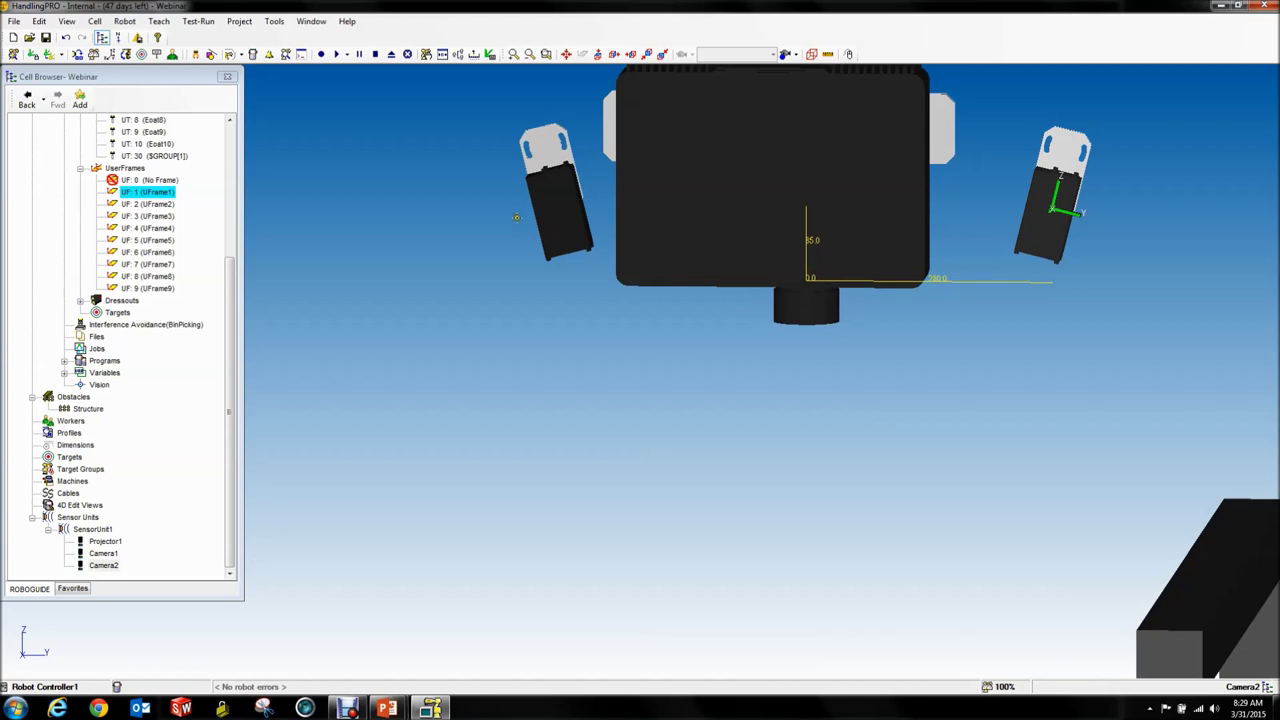
scroll(910, 370, "down", 5)
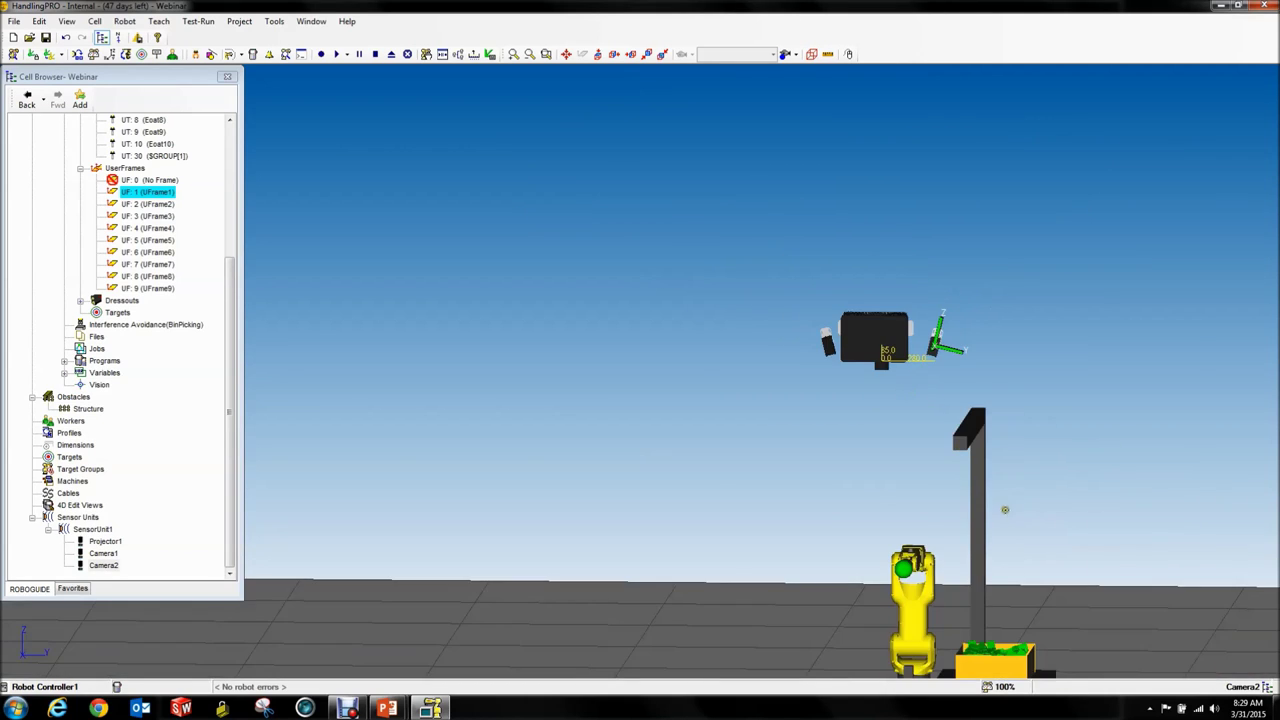
scroll(986, 517, "up", 3)
right_click_drag(1025, 484, 960, 450)
scroll(960, 450, "down", 4)
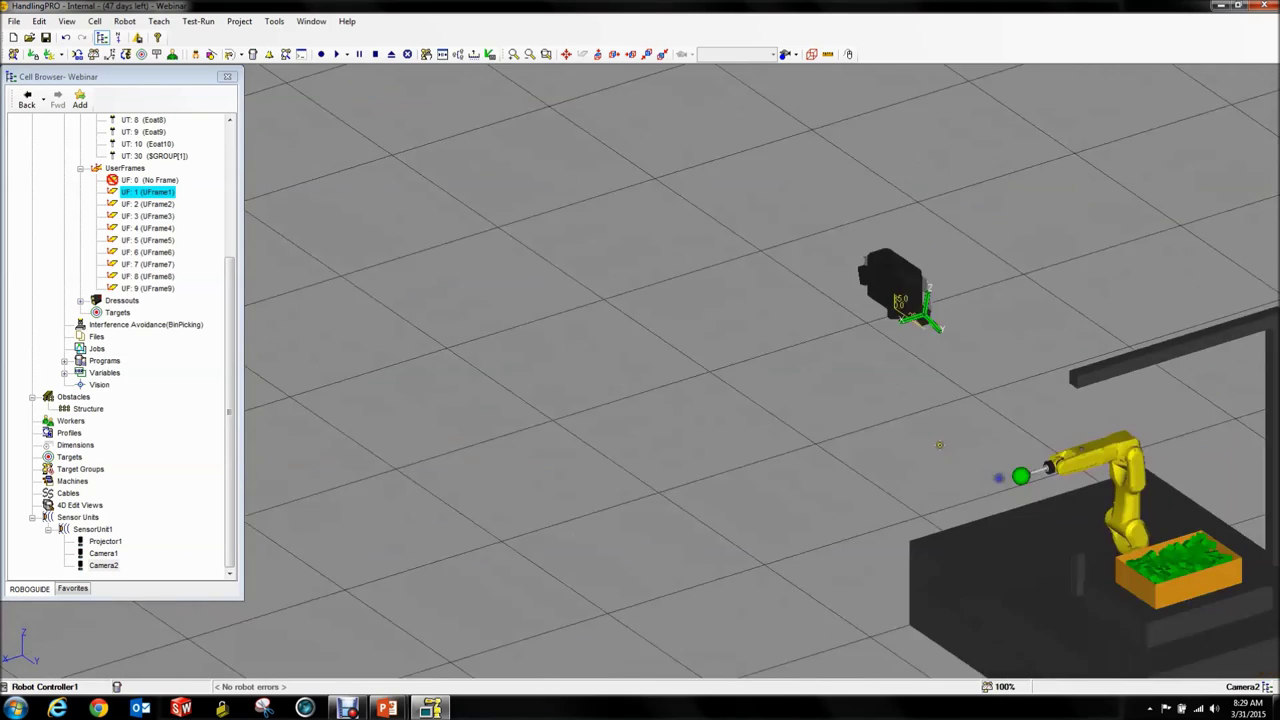
scroll(755, 378, "up", 4)
scroll(755, 378, "down", 3)
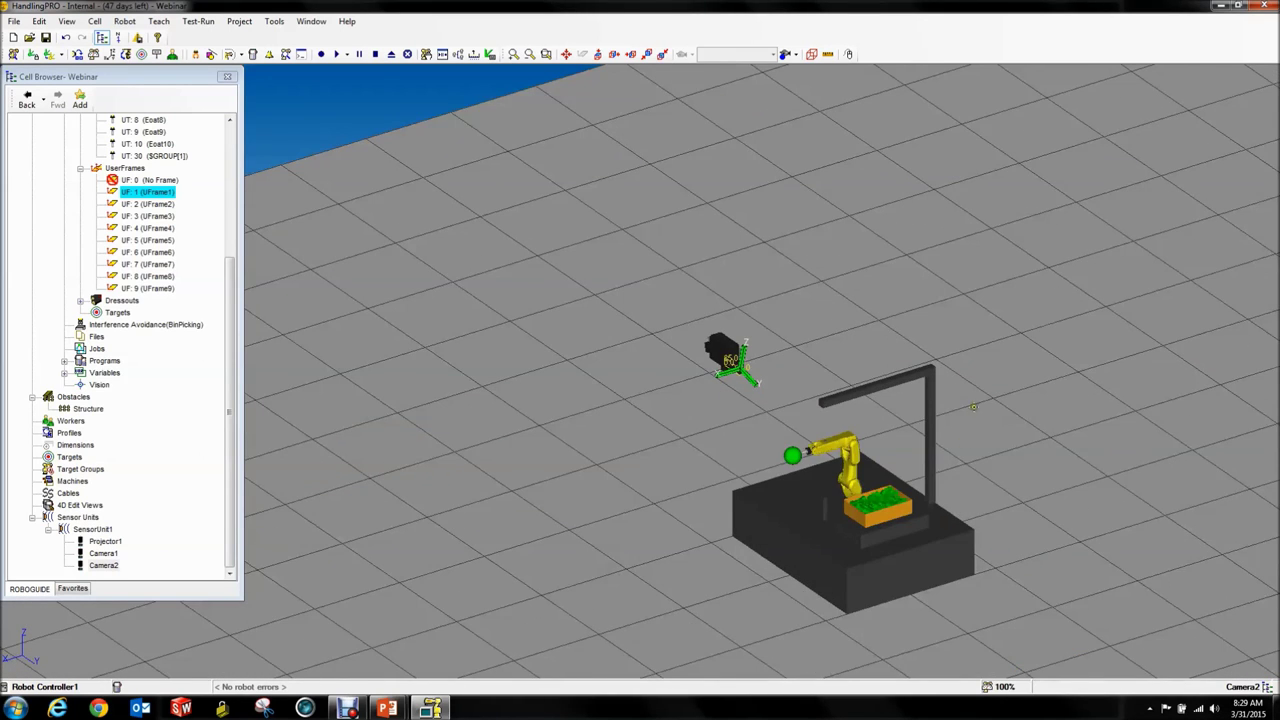
scroll(973, 406, "up", 4)
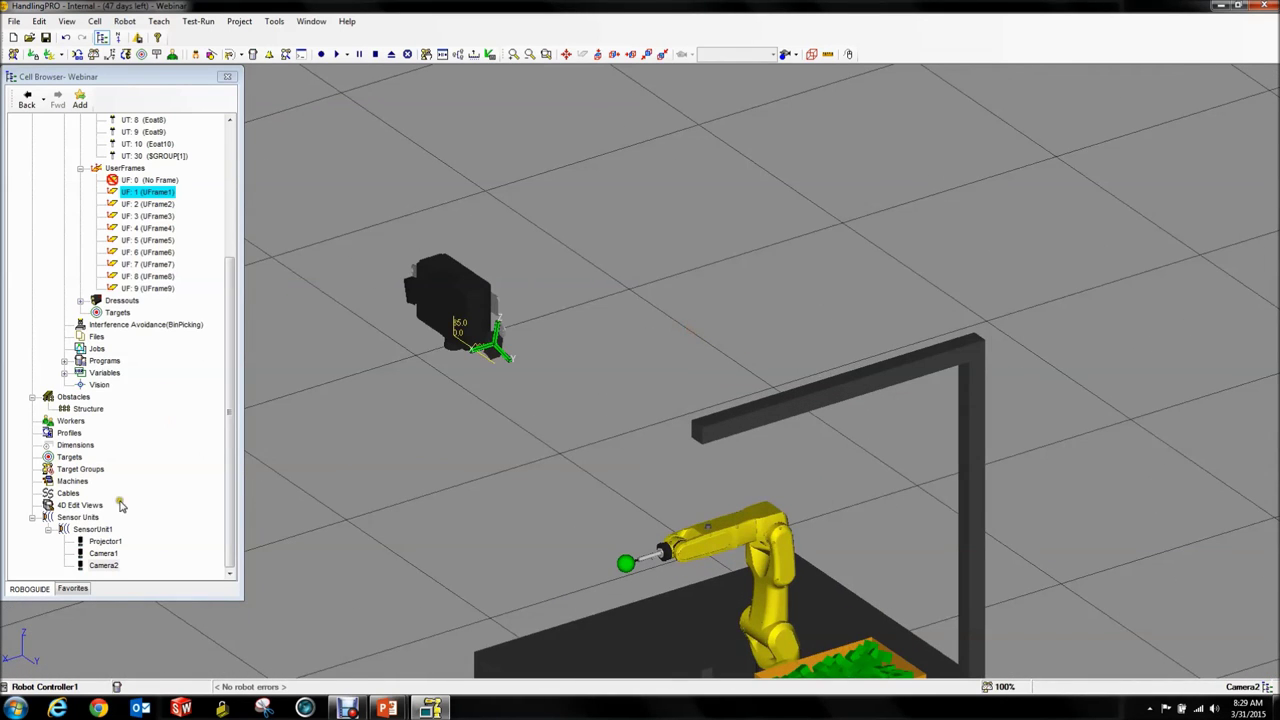
Enter SensorUnit1's location as X 0, Y 430 and Z 1800 mm in its properties.
left_click(106, 531)
scroll(108, 534, "up", 1)
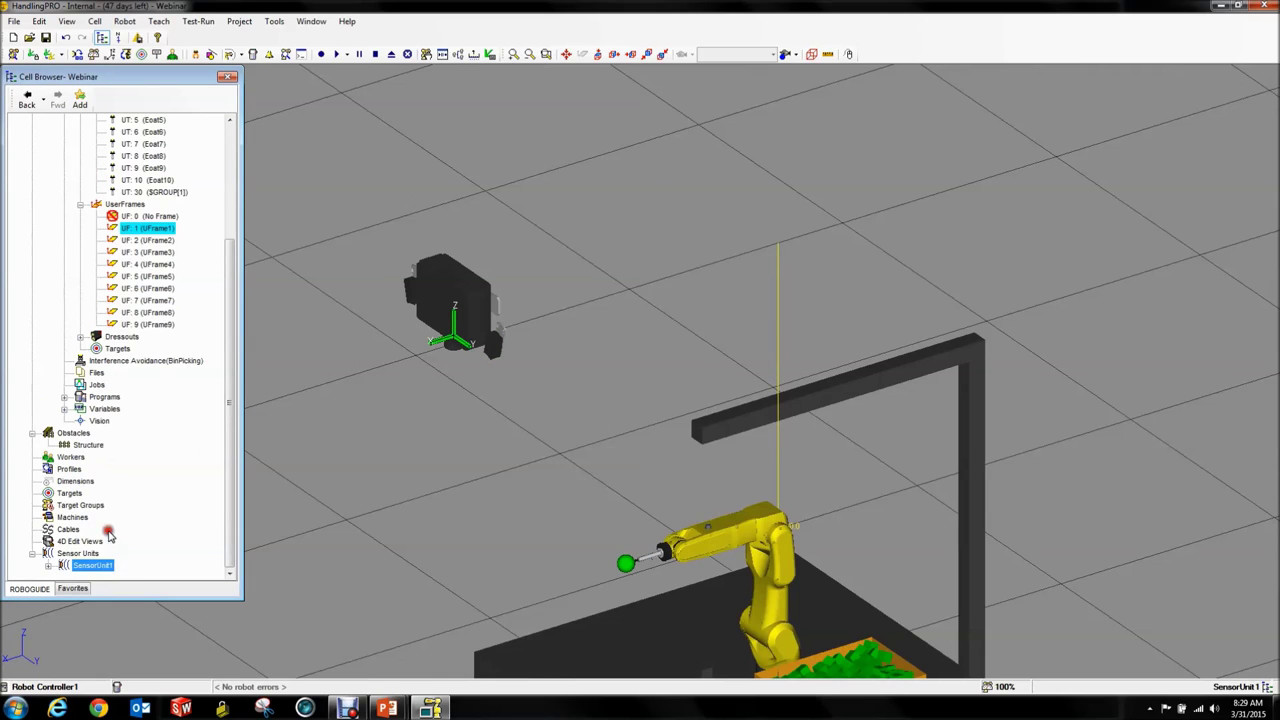
right_click(84, 566)
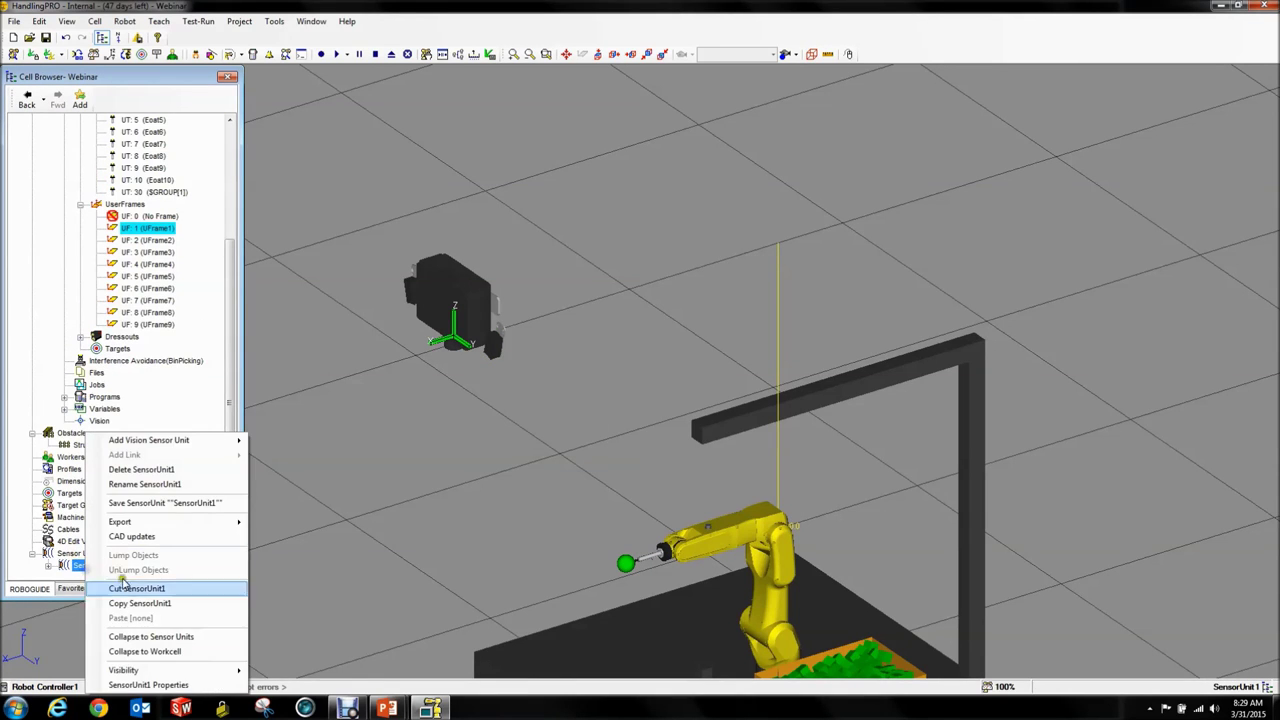
left_click(170, 686)
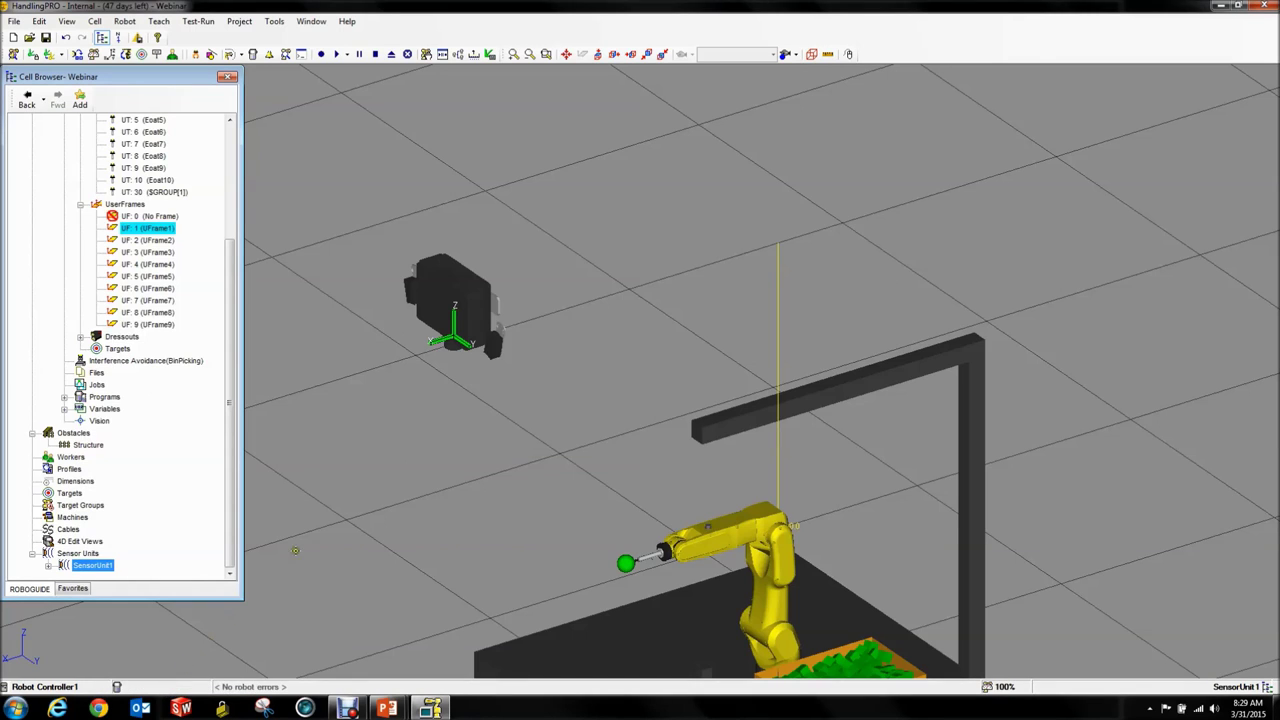
right_click(92, 567)
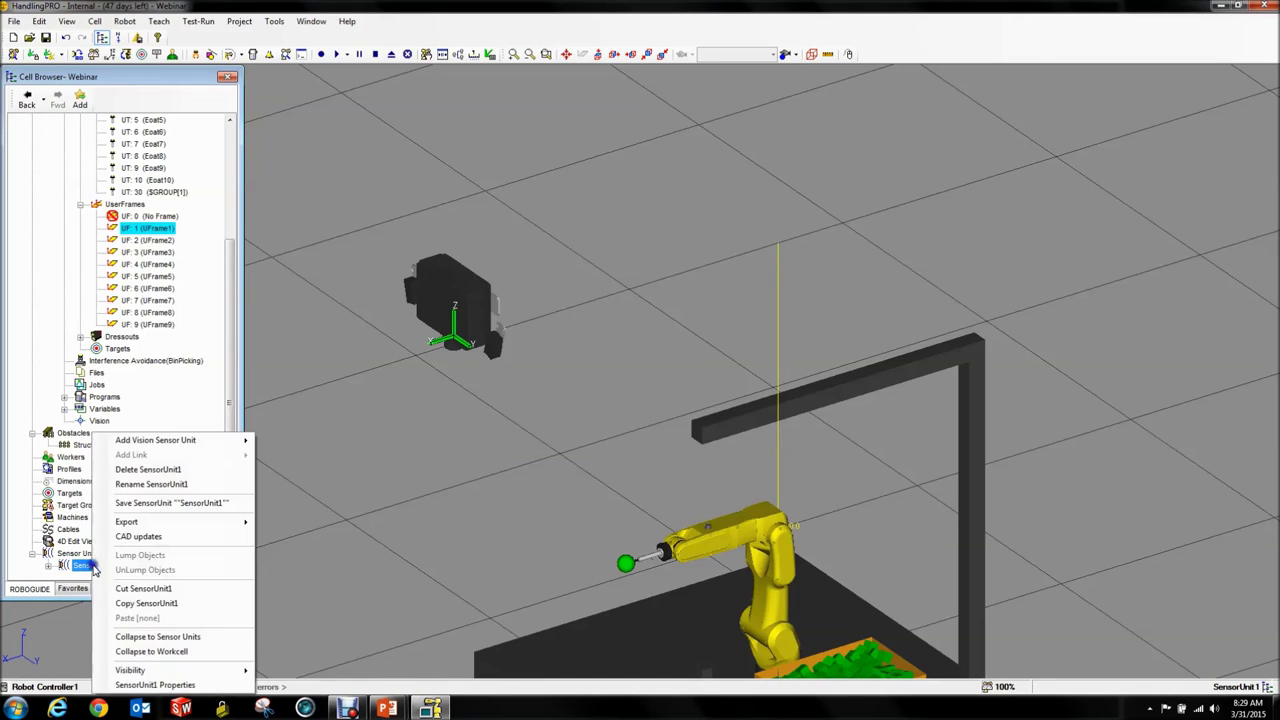
left_click(115, 686)
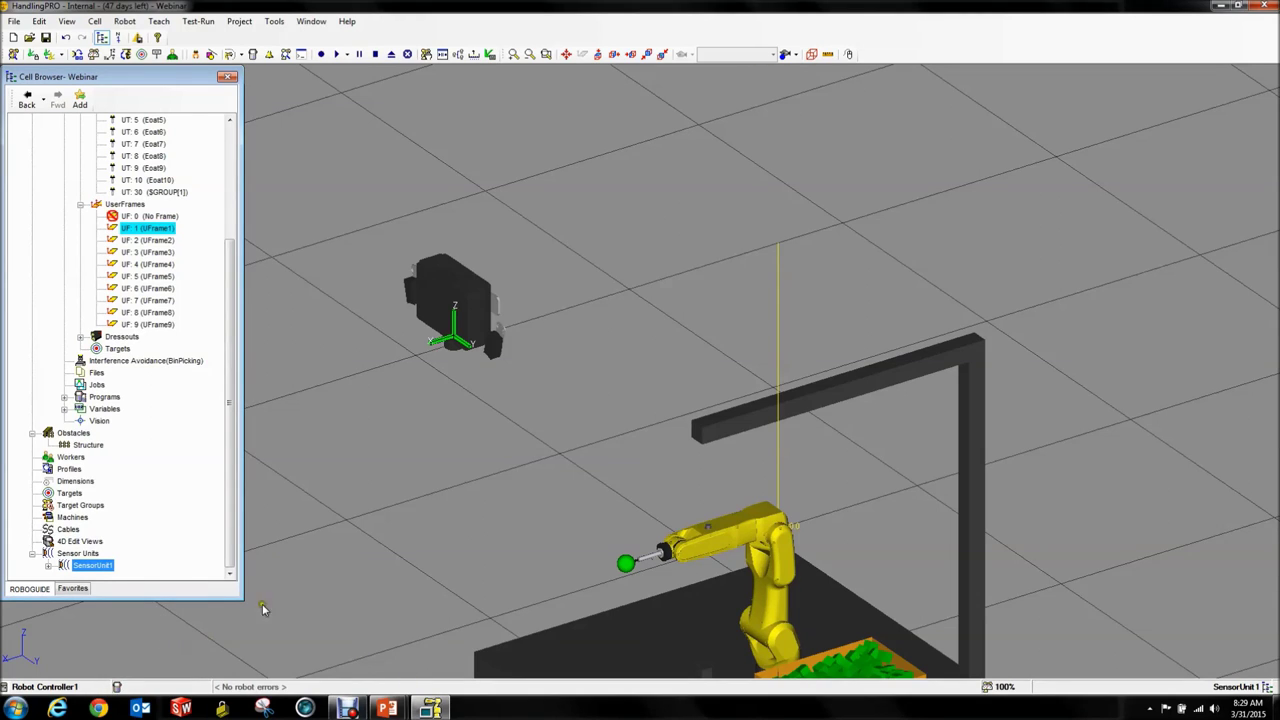
double_click(92, 566)
left_click_drag(150, 121, 872, 106)
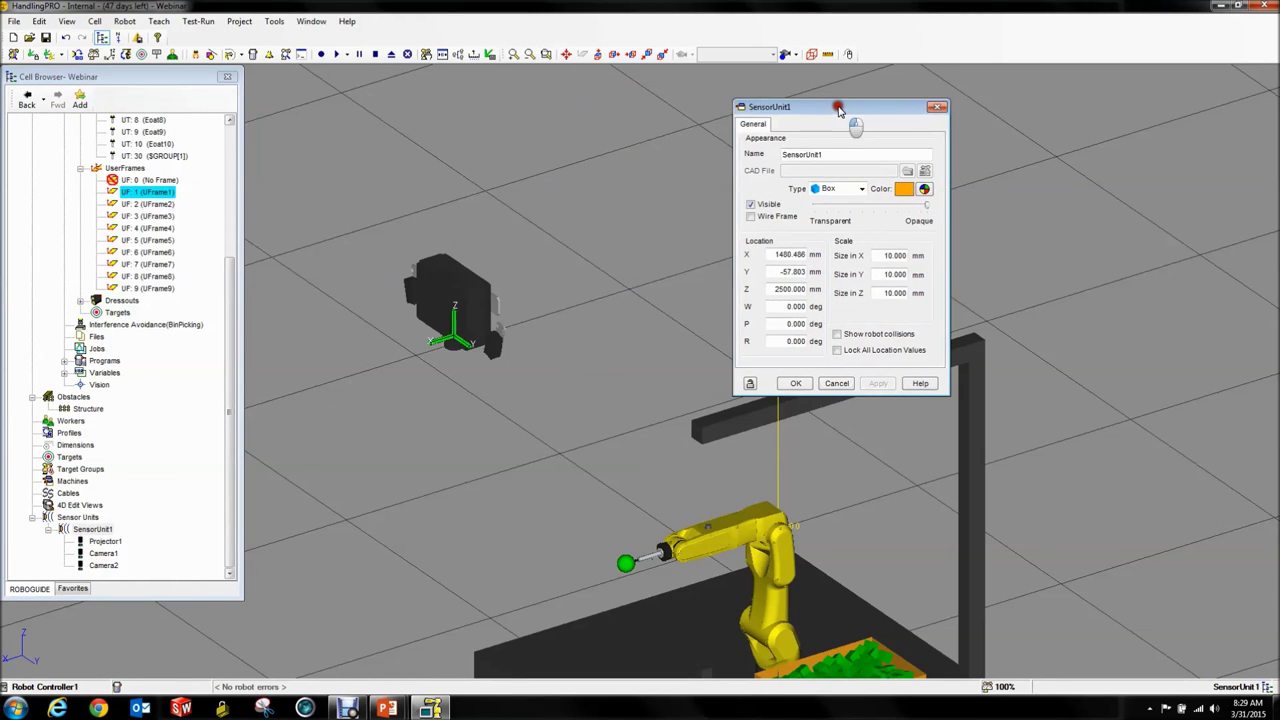
double_click(773, 254)
type("0")
key("Tab")
type("430")
key("Tab")
type("1800")
key("Tab")
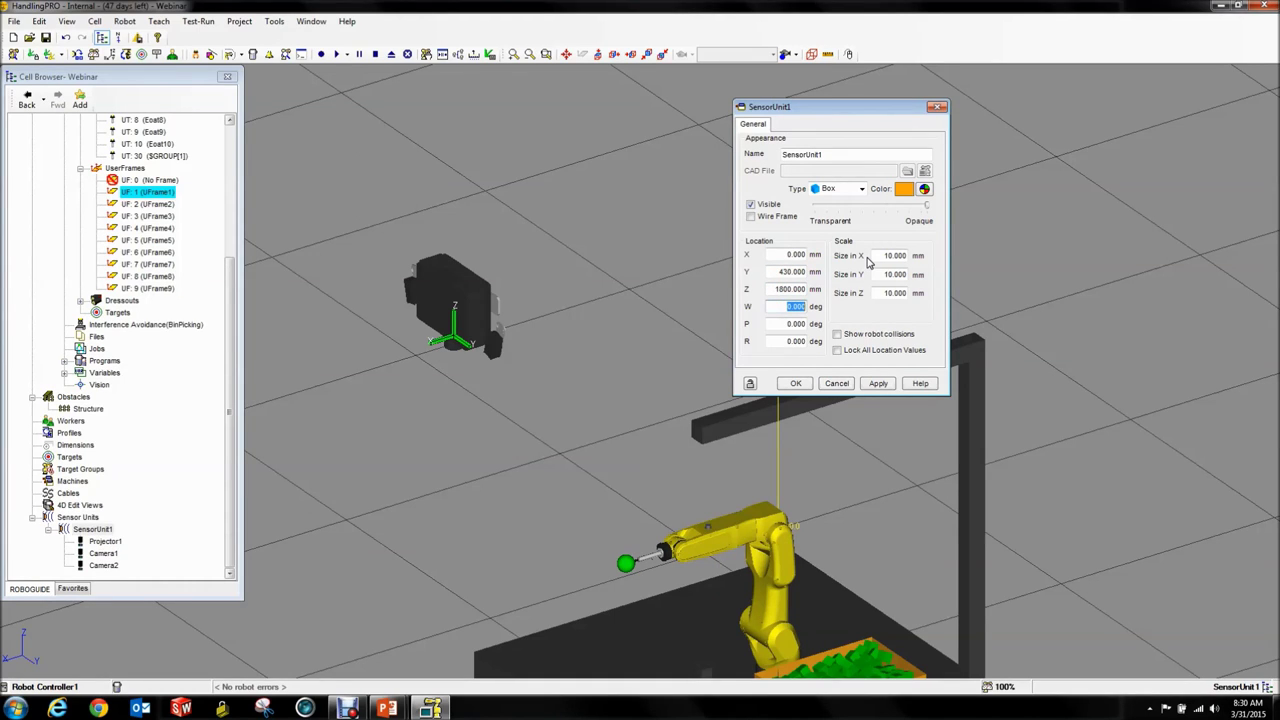
Rotate SensorUnit1 to R 90 degrees and accept its properties.
key("Tab")
key("Tab")
type("90")
key("Return")
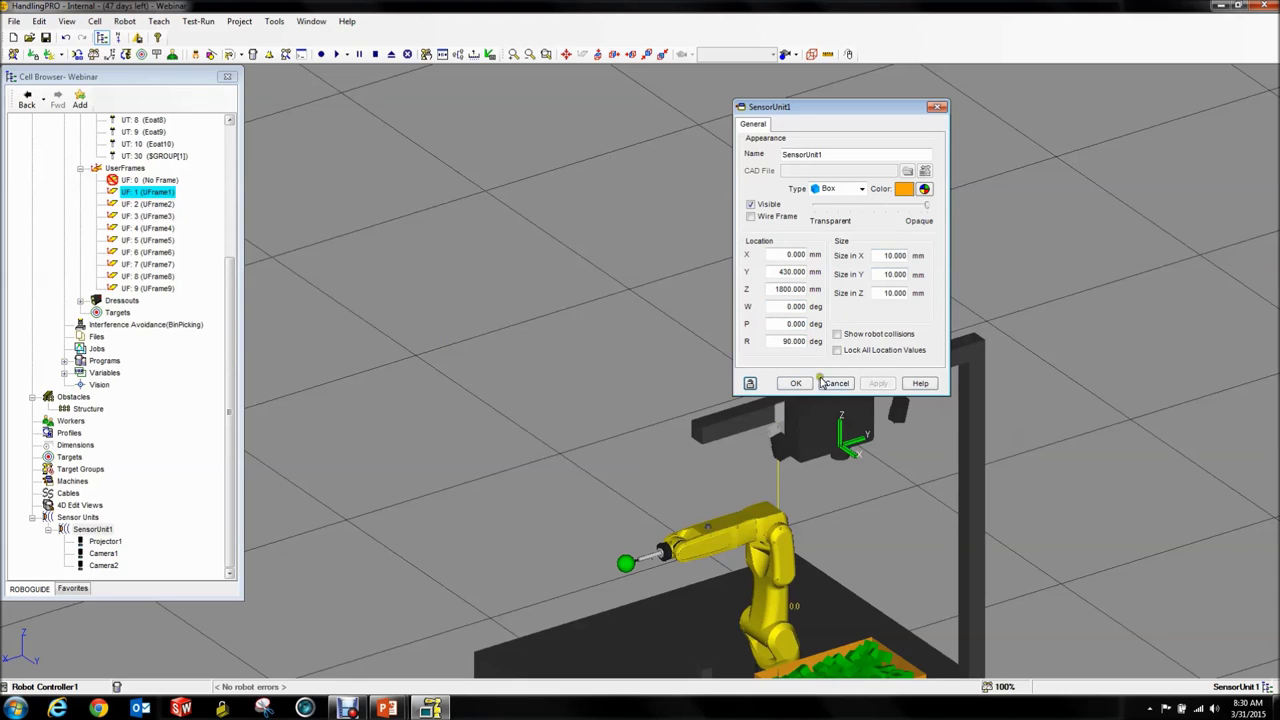
left_click(796, 383)
Inspect the sensor unit's placement above the filled bin from overhead and at an angle.
scroll(838, 414, "up", 3)
scroll(838, 414, "up", 2)
right_click_drag(686, 428, 740, 418)
scroll(740, 418, "down", 10)
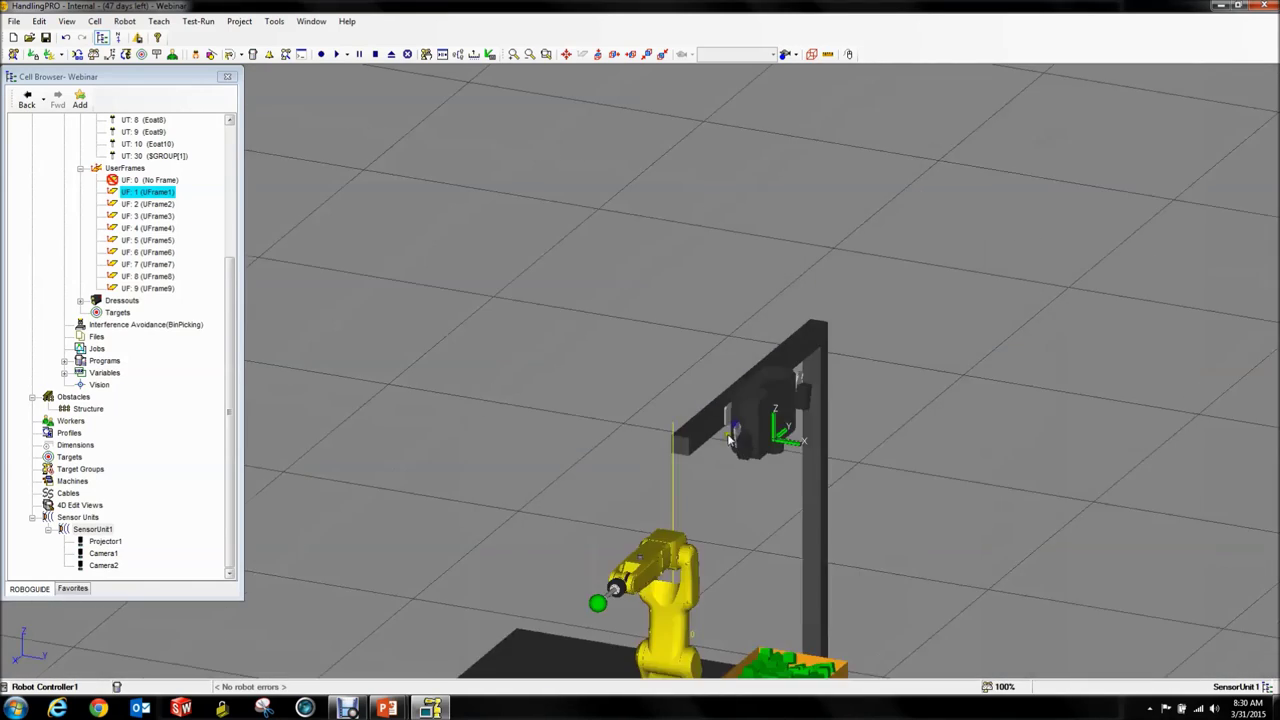
right_click_drag(780, 613, 800, 597)
scroll(785, 565, "up", 6)
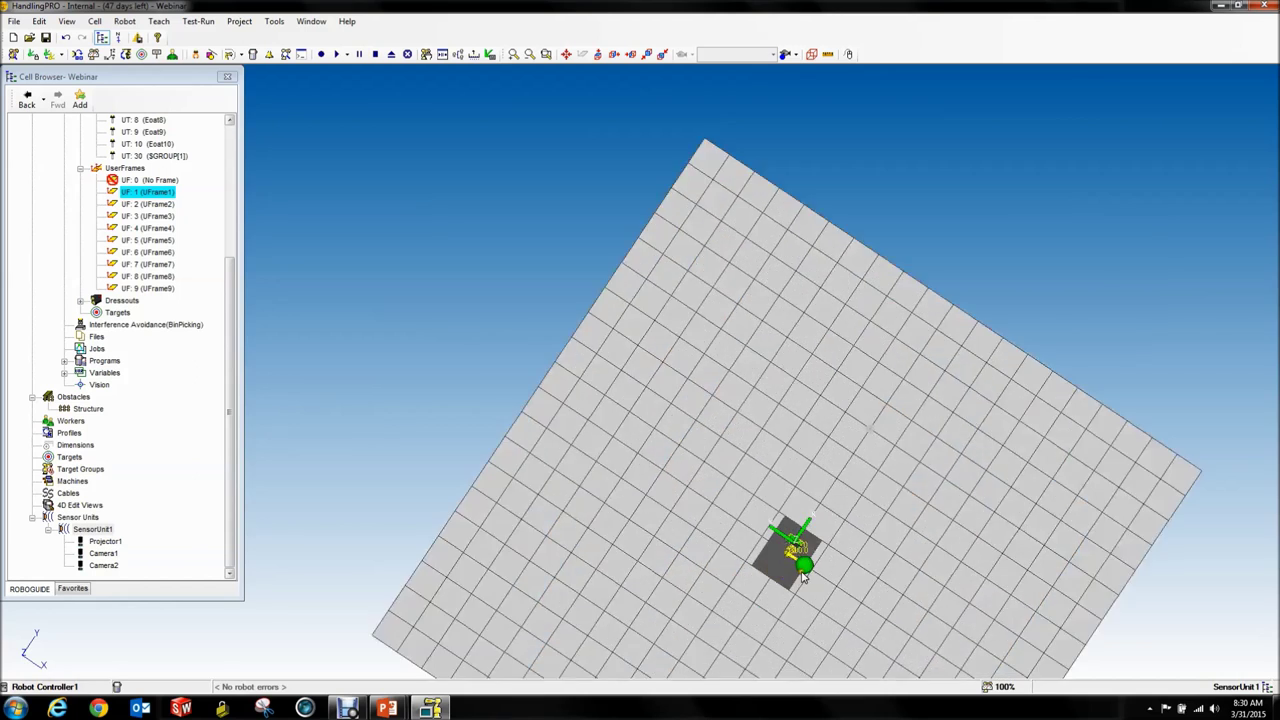
key("ctrl+t")
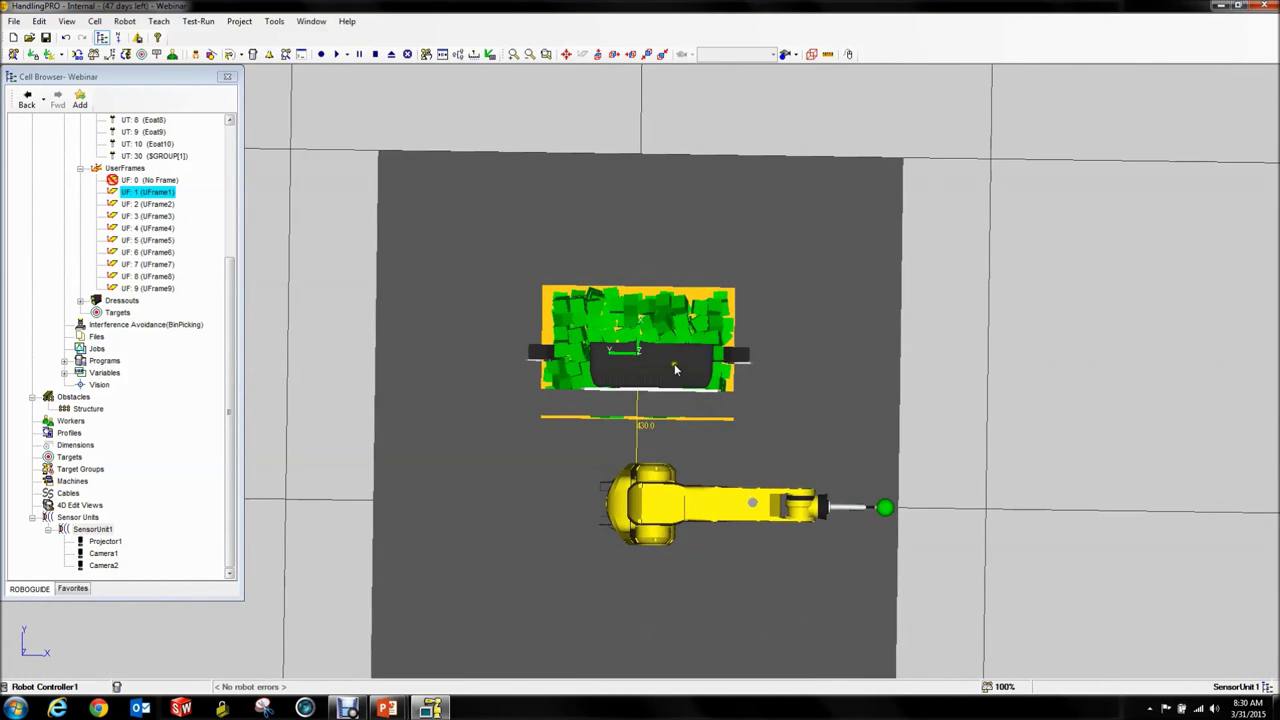
scroll(660, 360, "up", 3)
key("ctrl+i")
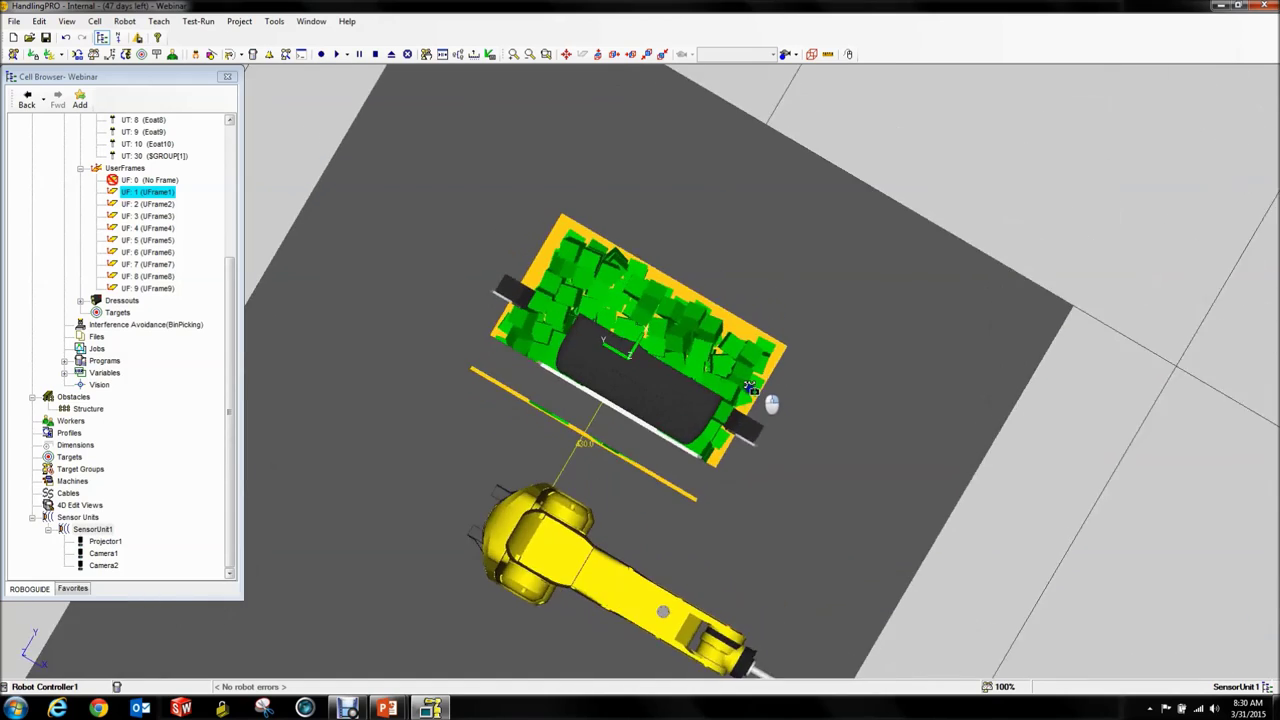
key("ctrl+i")
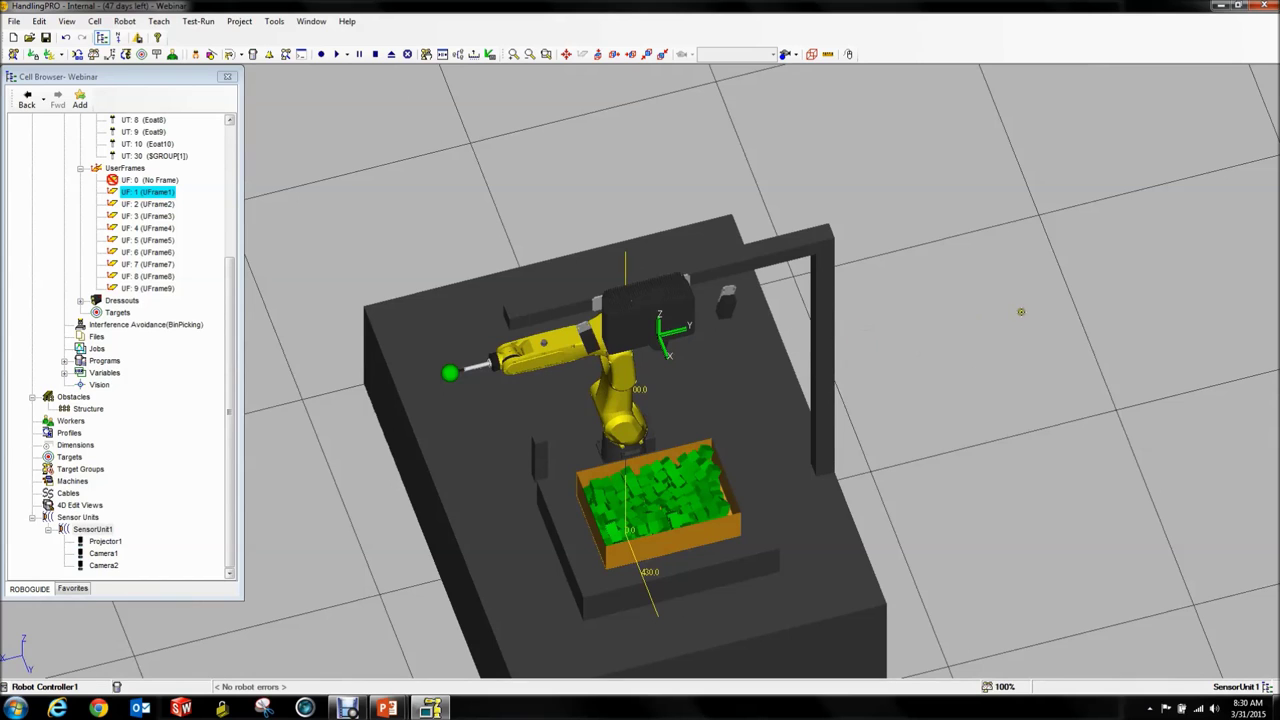
scroll(640, 320, "up", 2)
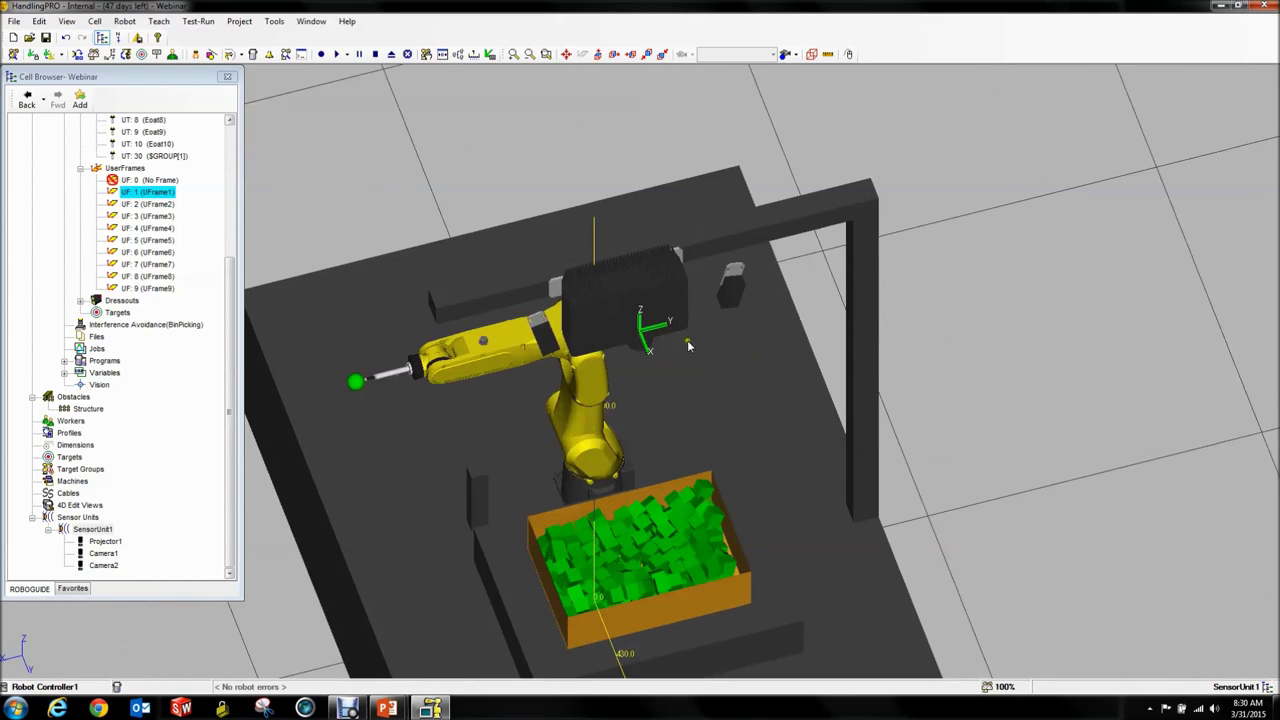
Set Projector1's view cone visibility to Visible (Always) and apply it.
double_click(610, 306)
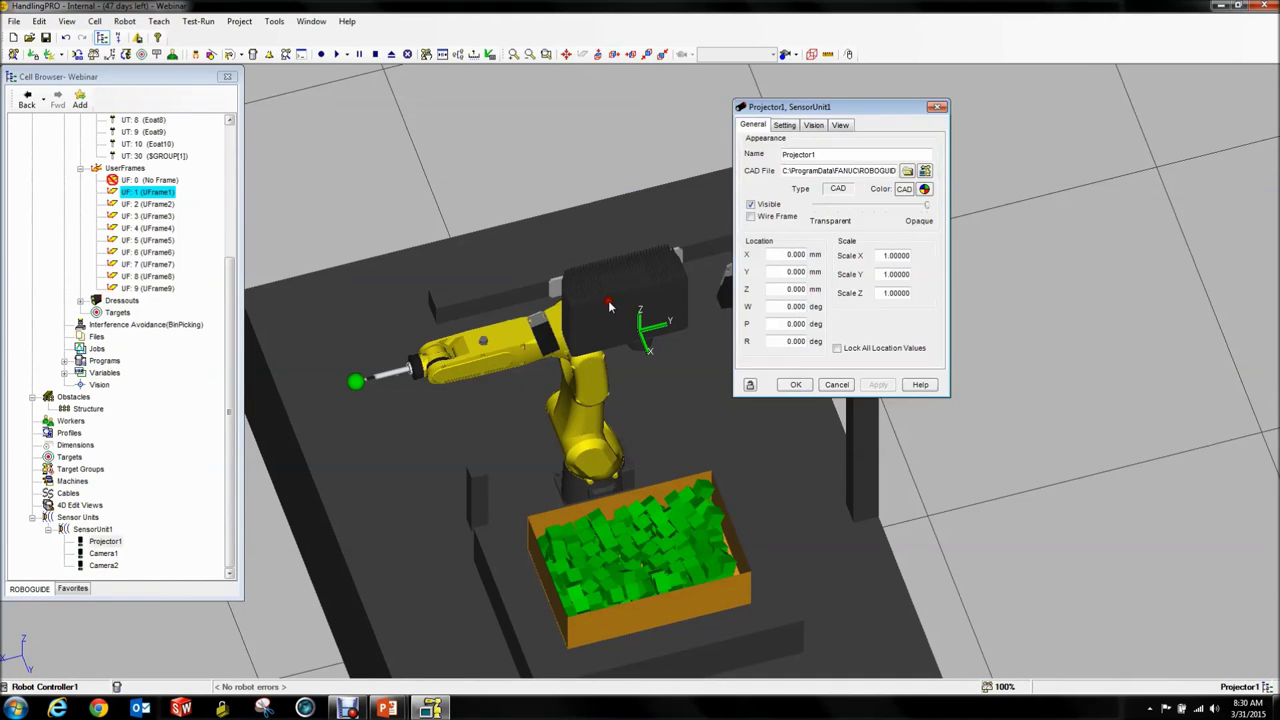
left_click(808, 127)
left_click(842, 126)
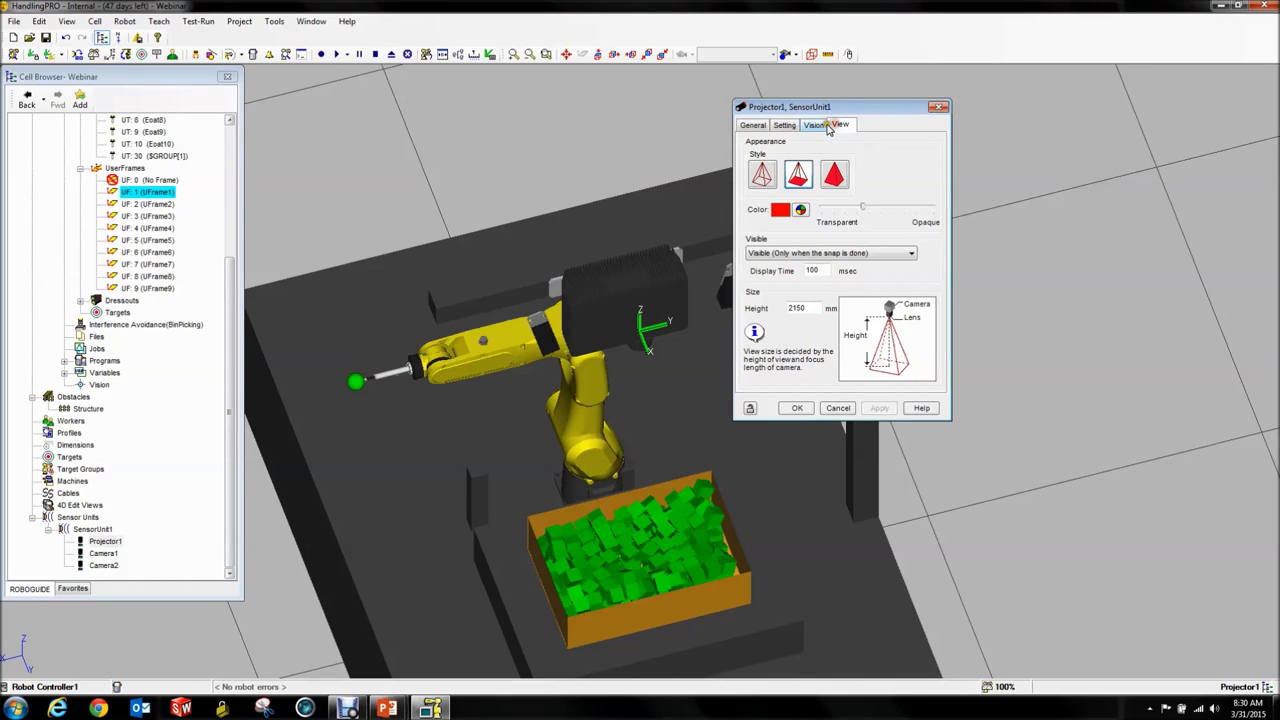
left_click(771, 253)
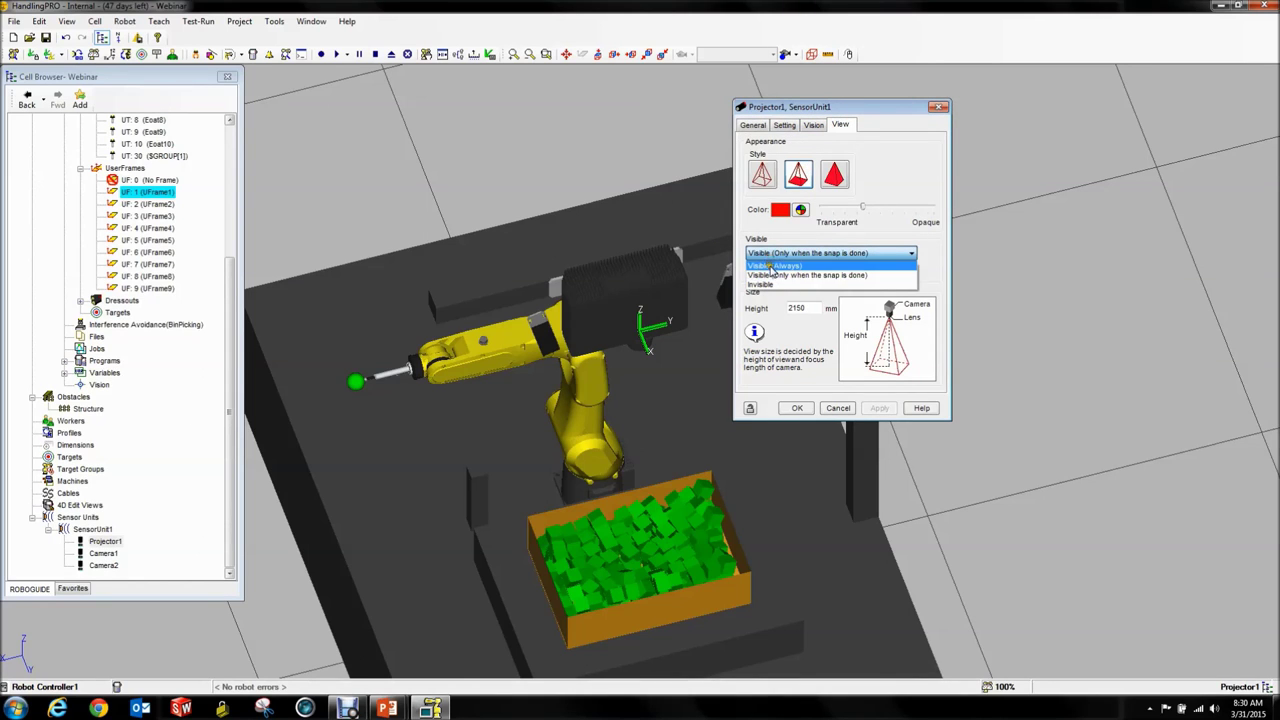
left_click(771, 271)
left_click(879, 408)
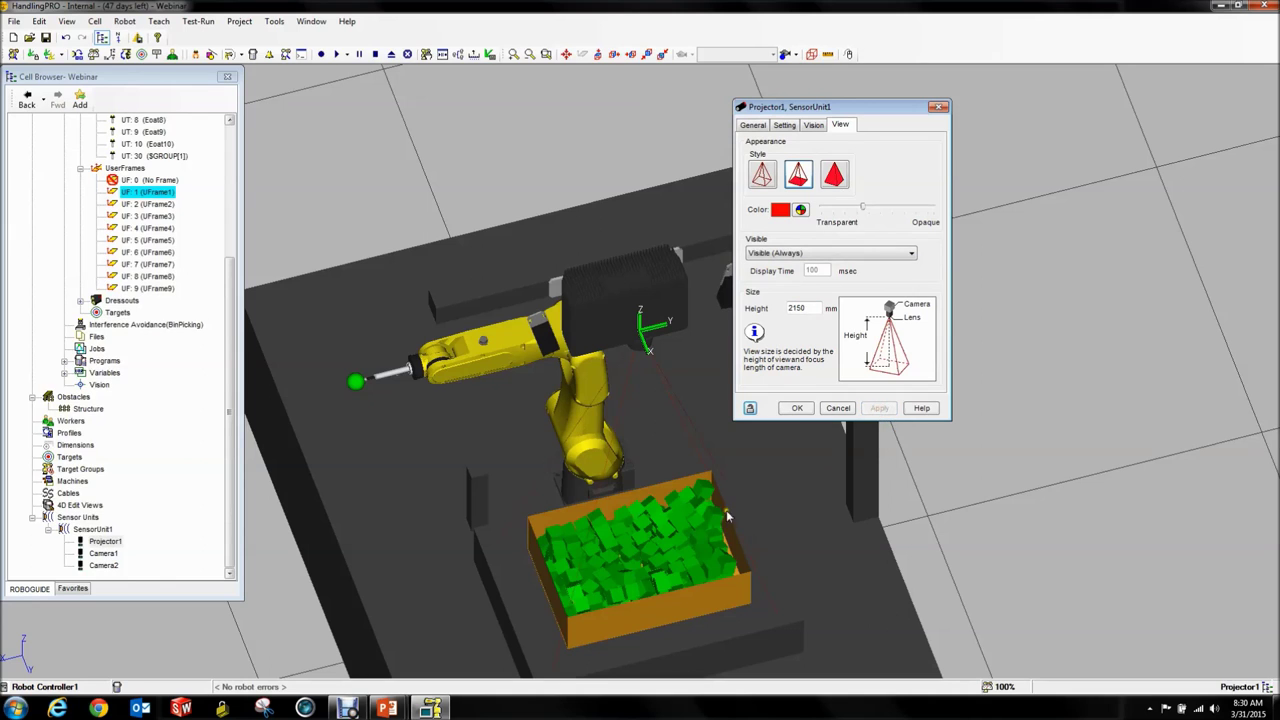
Set Projector1's view style to the fully shaded cone, apply it, and inspect how the cone covers the bin.
left_click(840, 186)
left_click(879, 408)
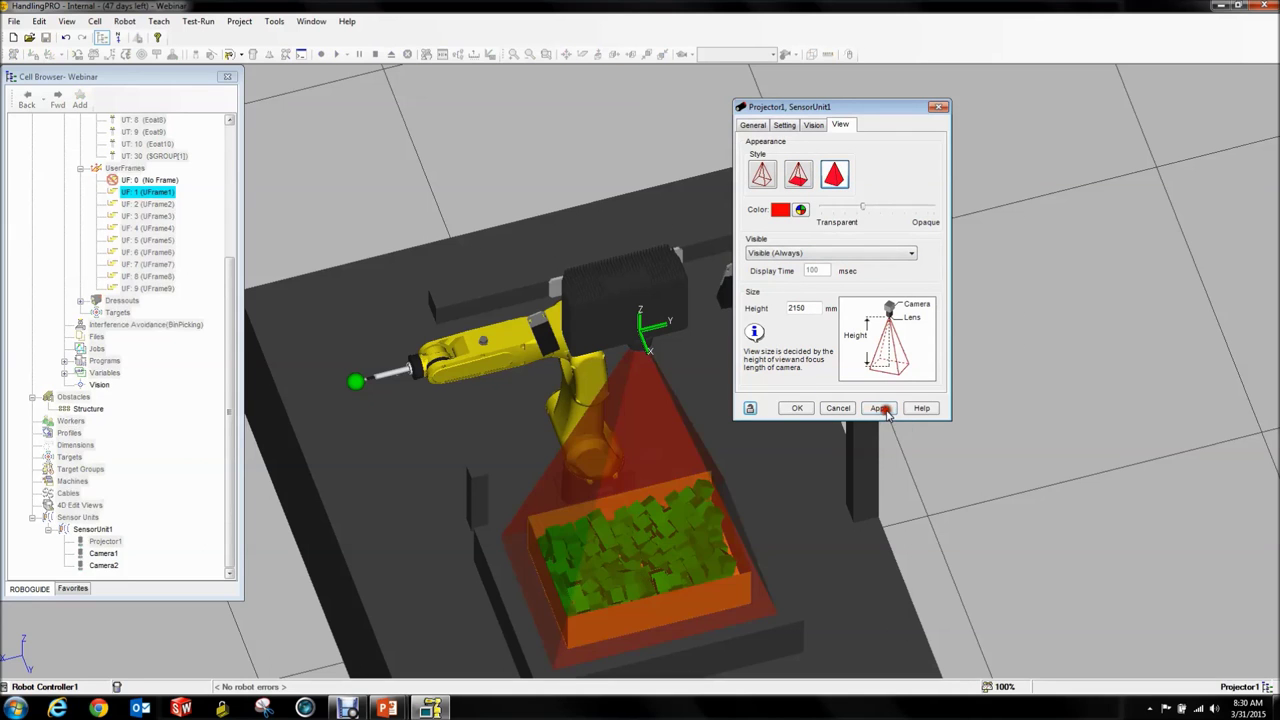
right_click_drag(789, 528, 820, 523)
scroll(771, 602, "down", 3)
scroll(793, 563, "up", 6)
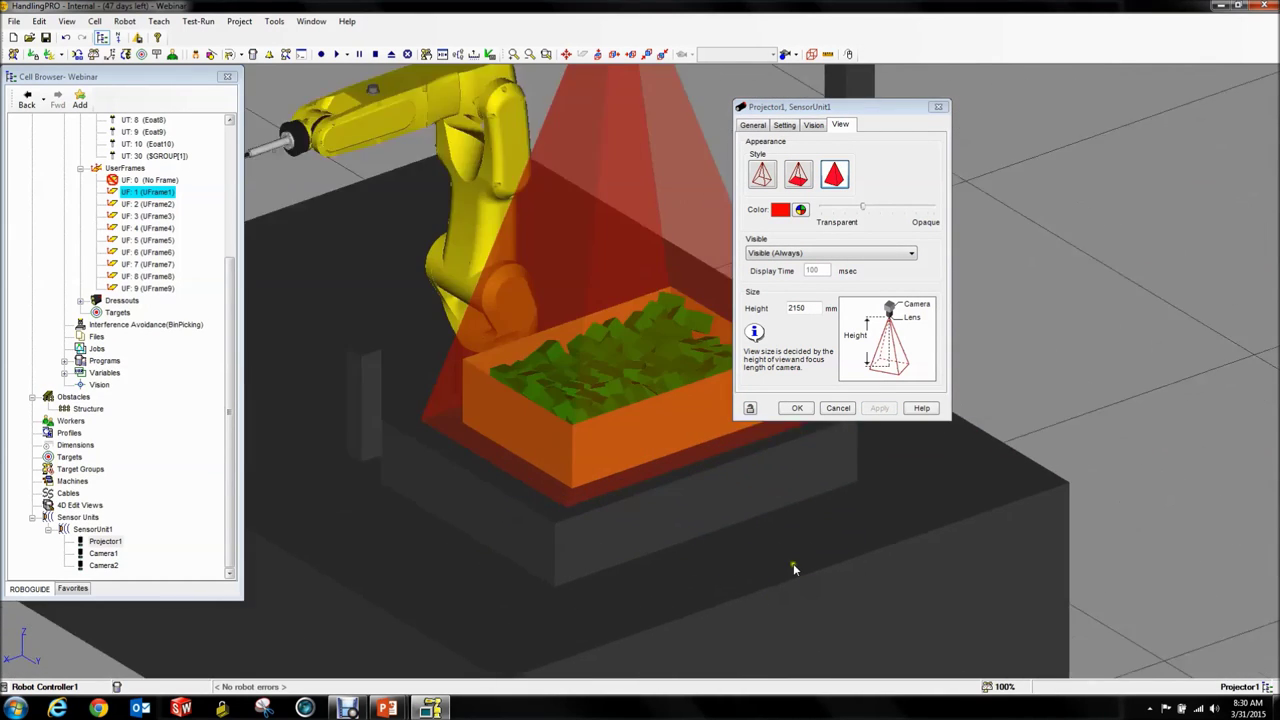
right_click_drag(641, 432, 608, 423)
scroll(608, 423, "down", 5)
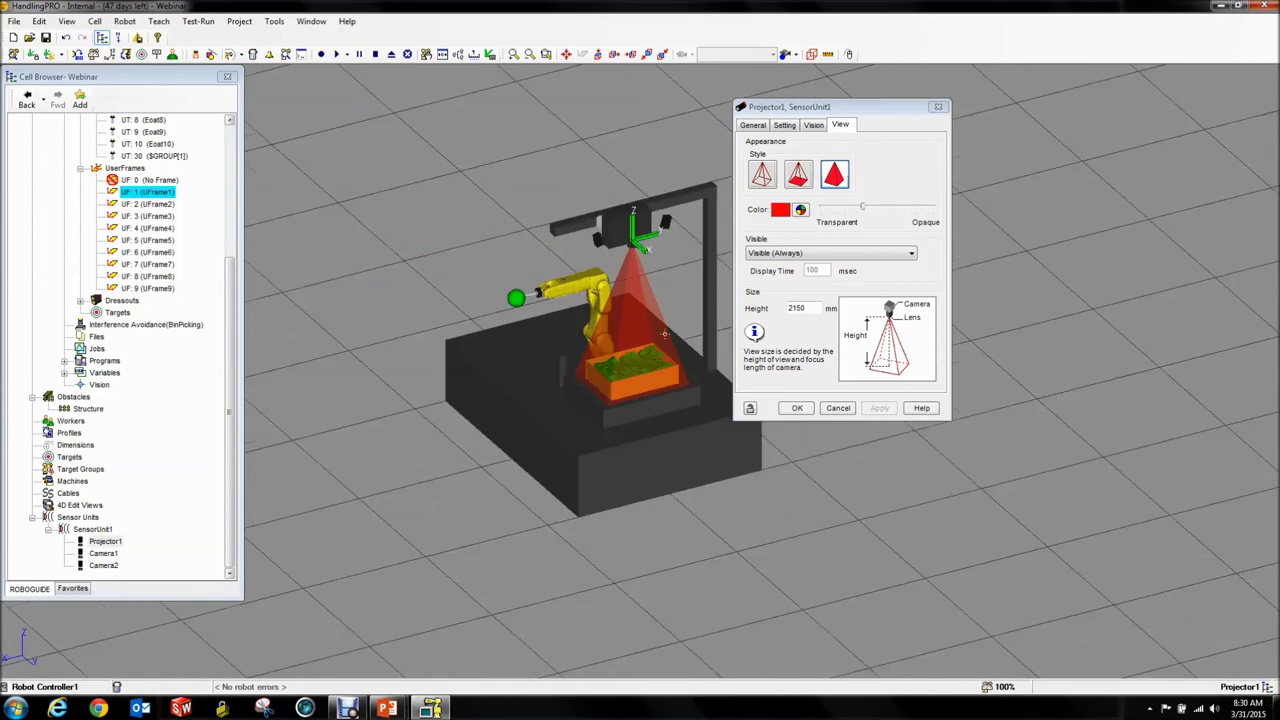
Give Camera1's view cone the fully shaded style and a height of 2000 mm.
scroll(617, 313, "up", 5)
left_click(496, 301)
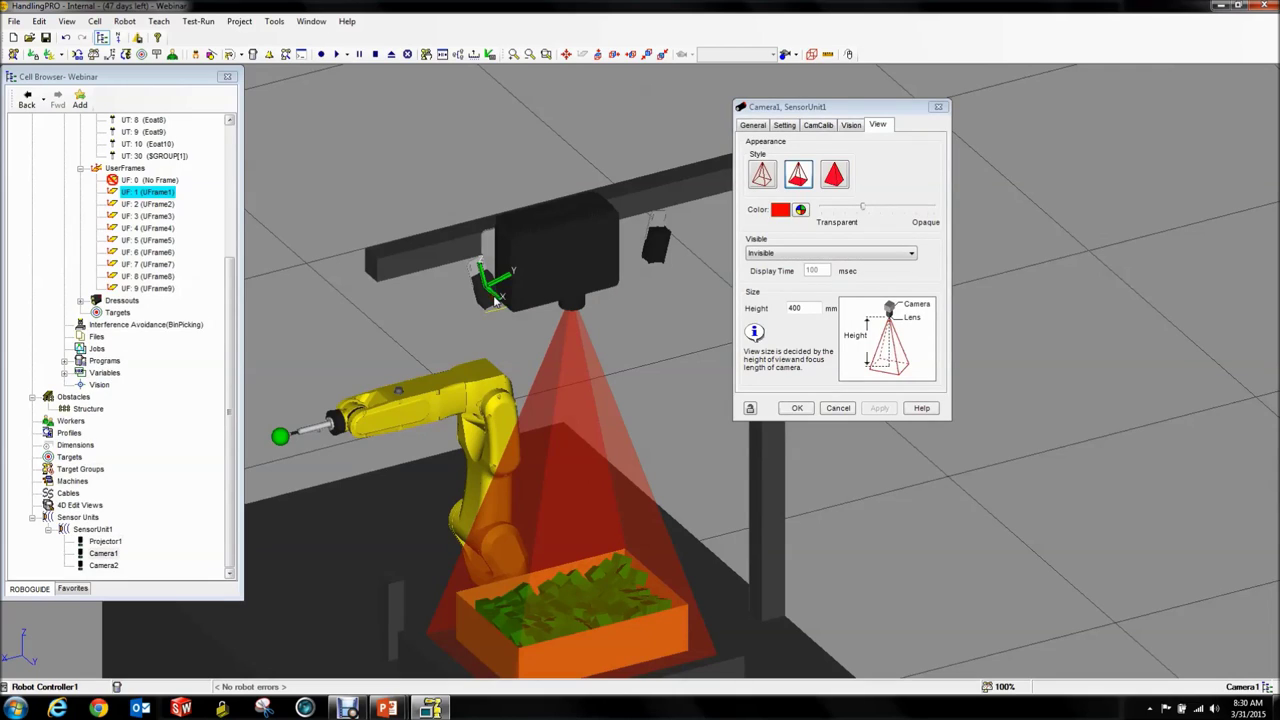
left_click(838, 184)
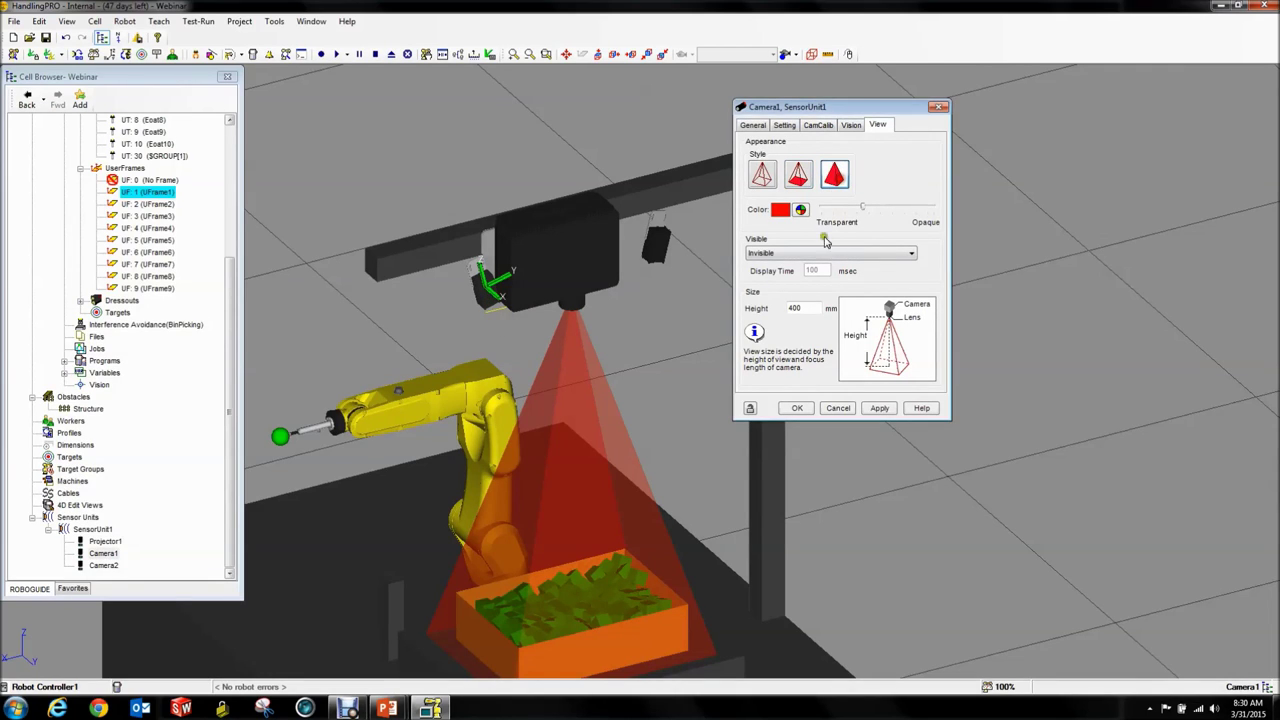
left_click_drag(810, 309, 784, 310)
type("1000")
key("Return")
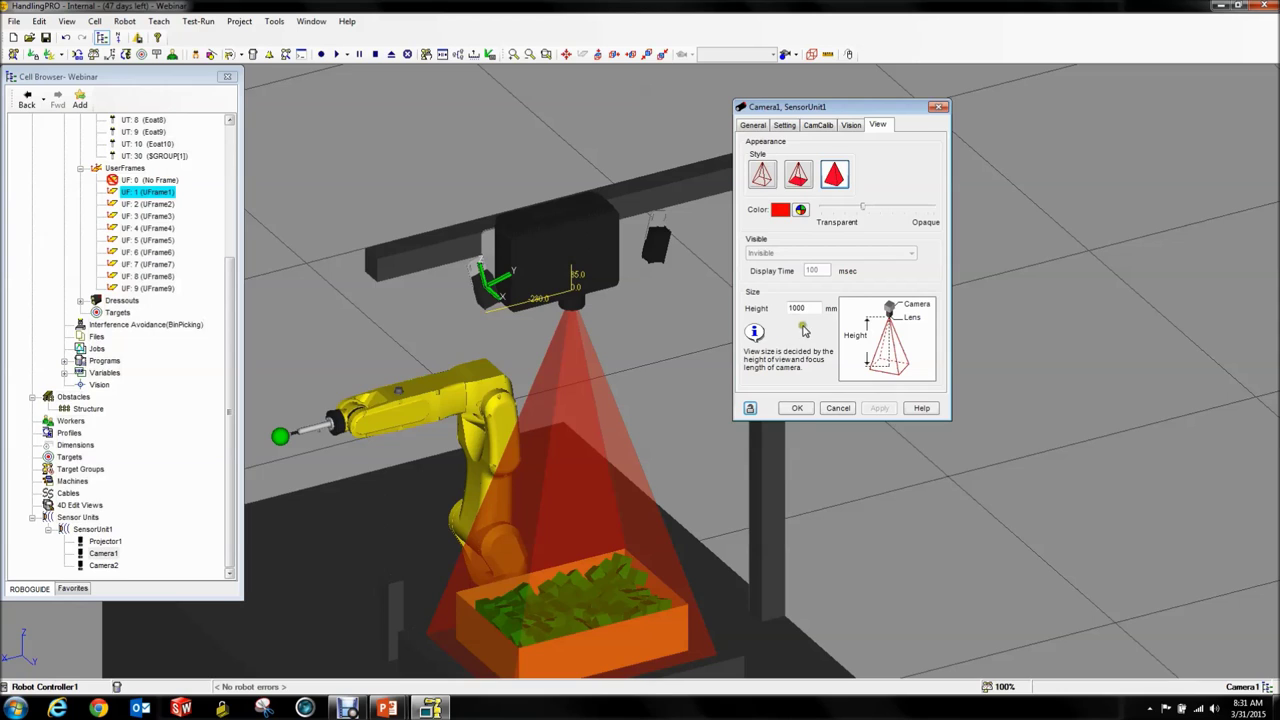
type("2000")
key("Return")
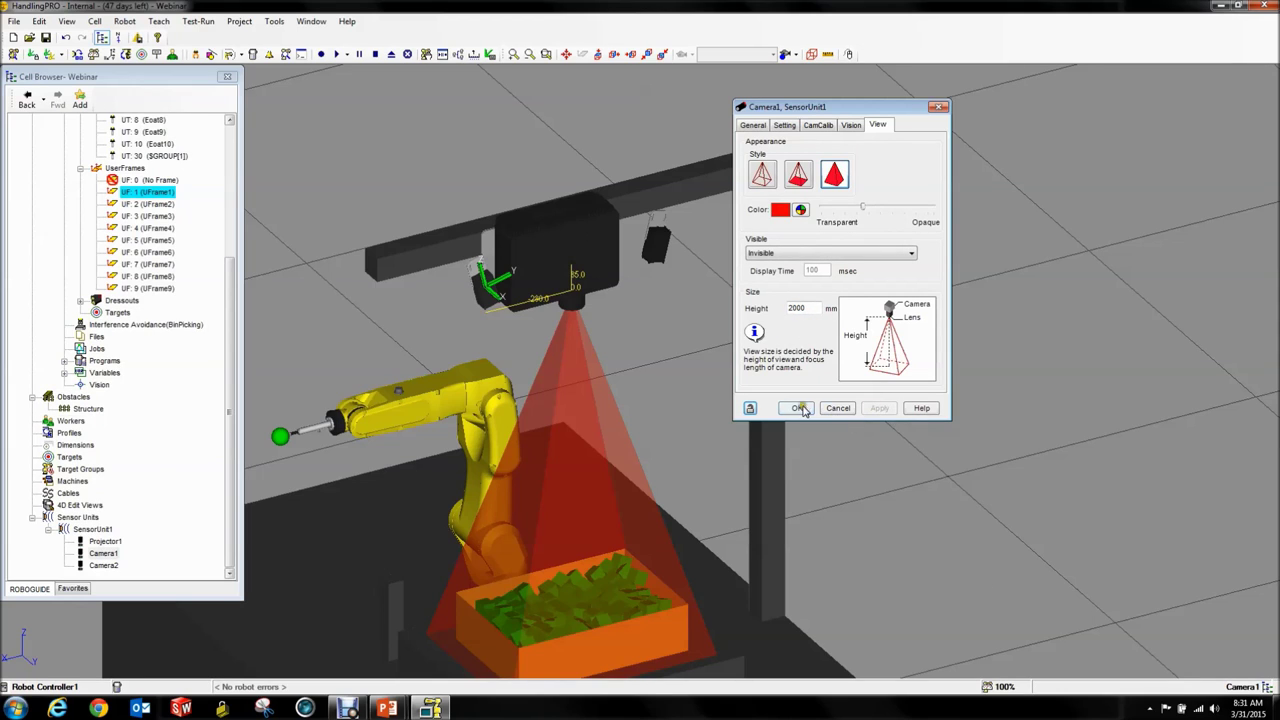
Set Camera1's view cone visibility to Visible (Always), apply it, and inspect its overlap with the projector cone.
left_click(762, 254)
left_click(772, 265)
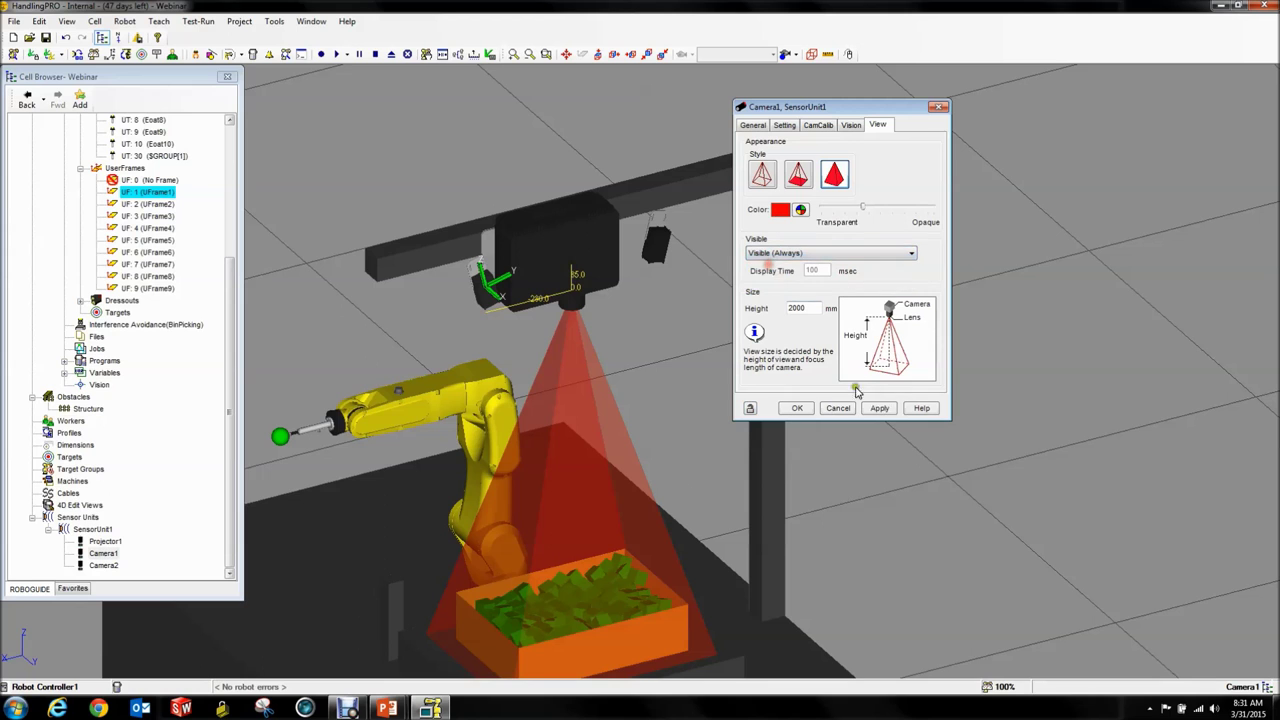
left_click(879, 408)
right_click_drag(810, 553, 740, 566)
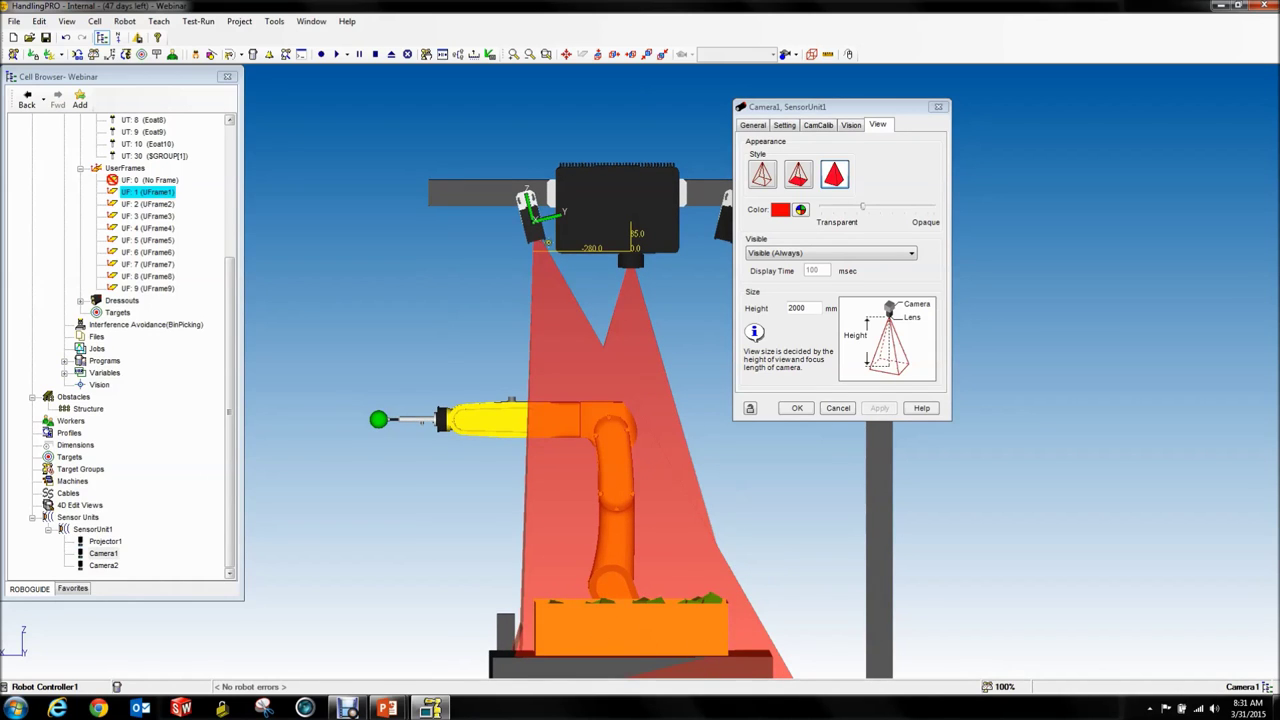
Examine the filled bin through SensorUnit1 Camera1's Camera View and close that view.
right_click(104, 557)
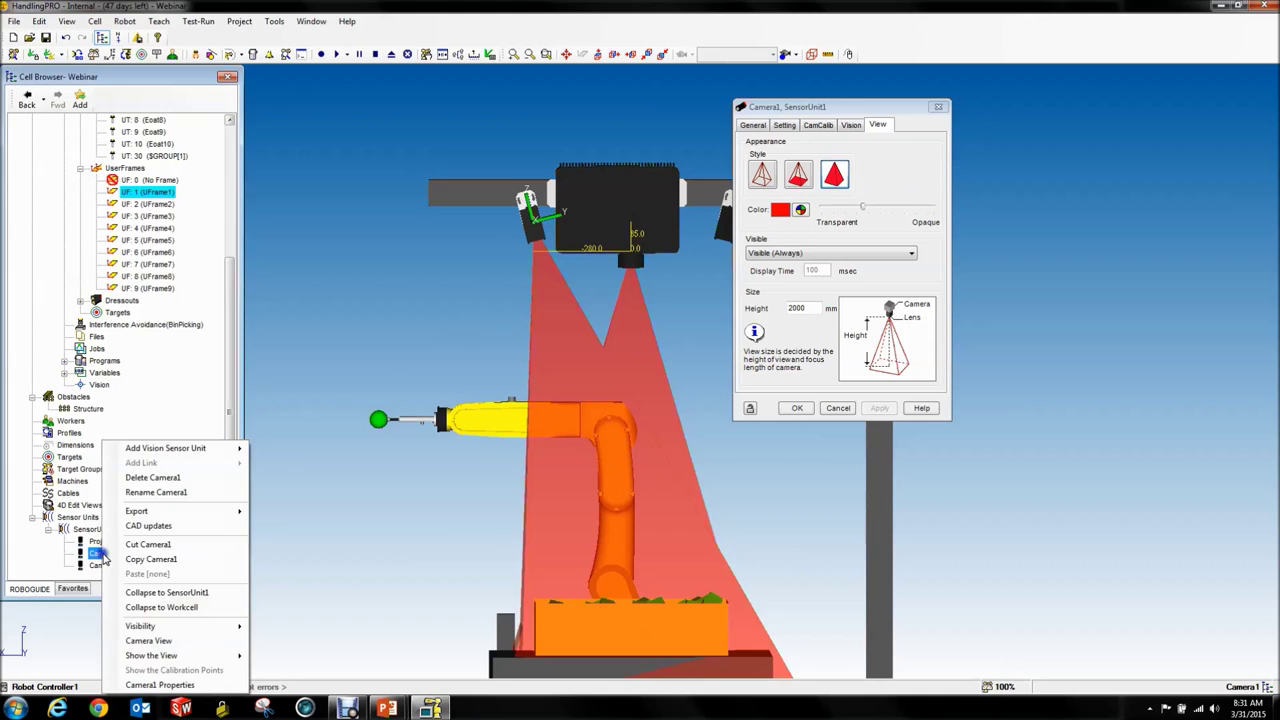
left_click(147, 641)
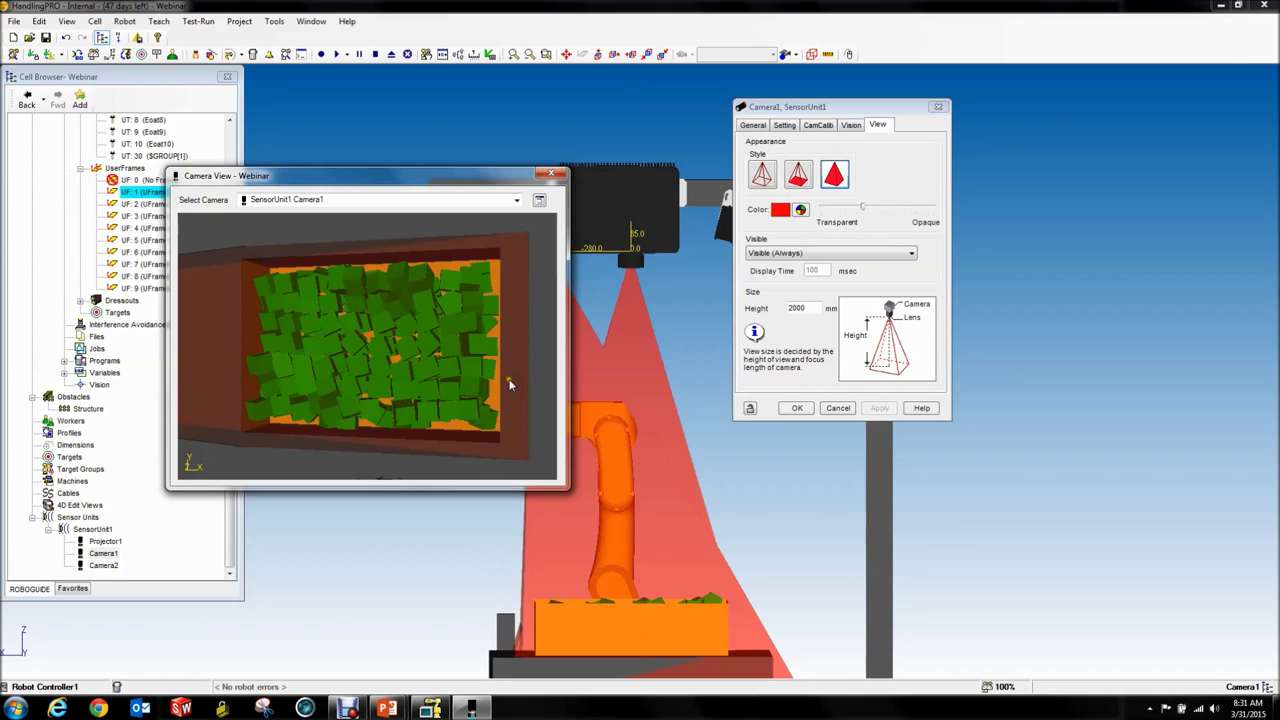
left_click_drag(470, 181, 301, 173)
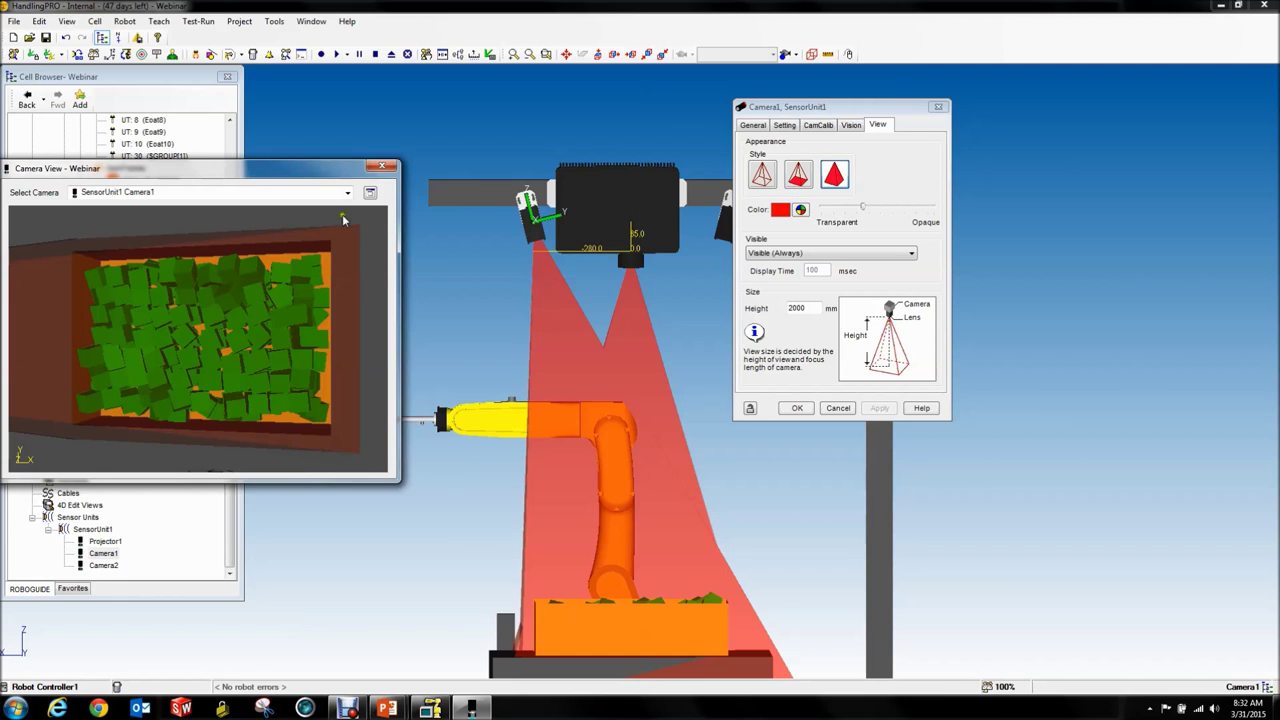
left_click(382, 166)
Set Camera1's view cone visibility to Invisible and apply it.
left_click(779, 254)
left_click(776, 284)
left_click(879, 408)
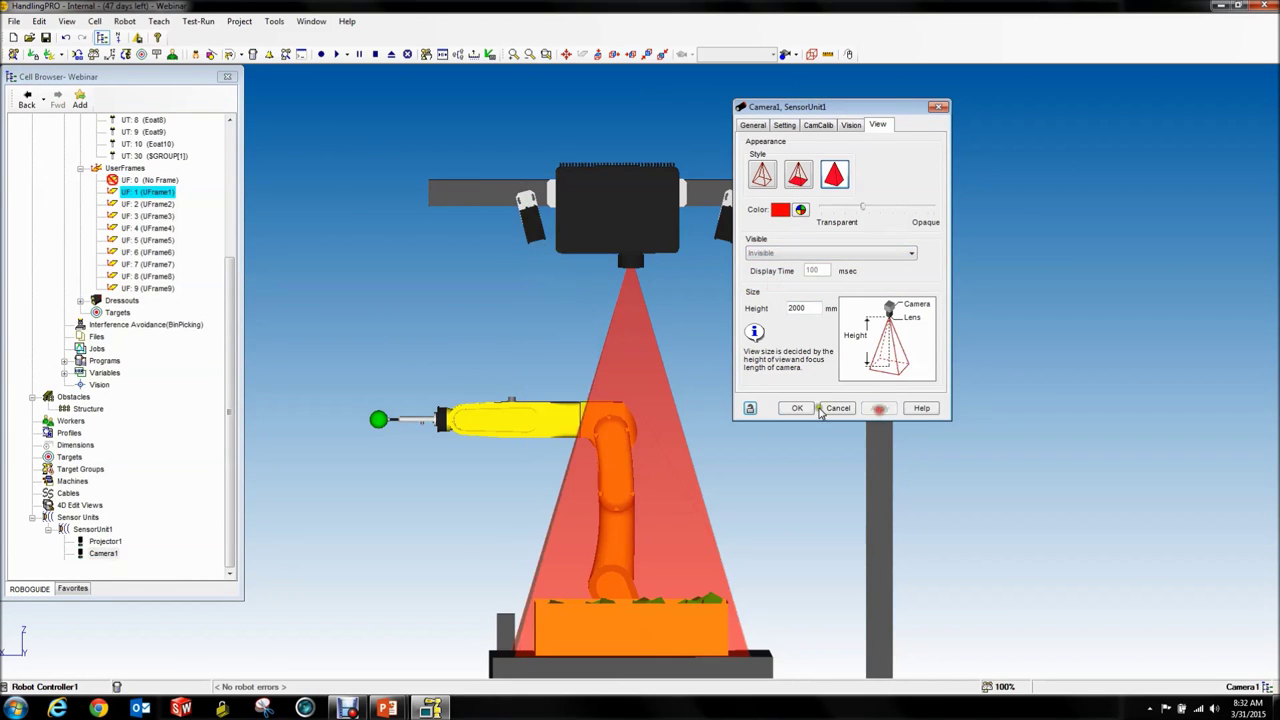
Set Projector1's view cone visibility to Visible (Only when the snap is done) and accept its properties.
left_click(636, 212)
left_click(790, 253)
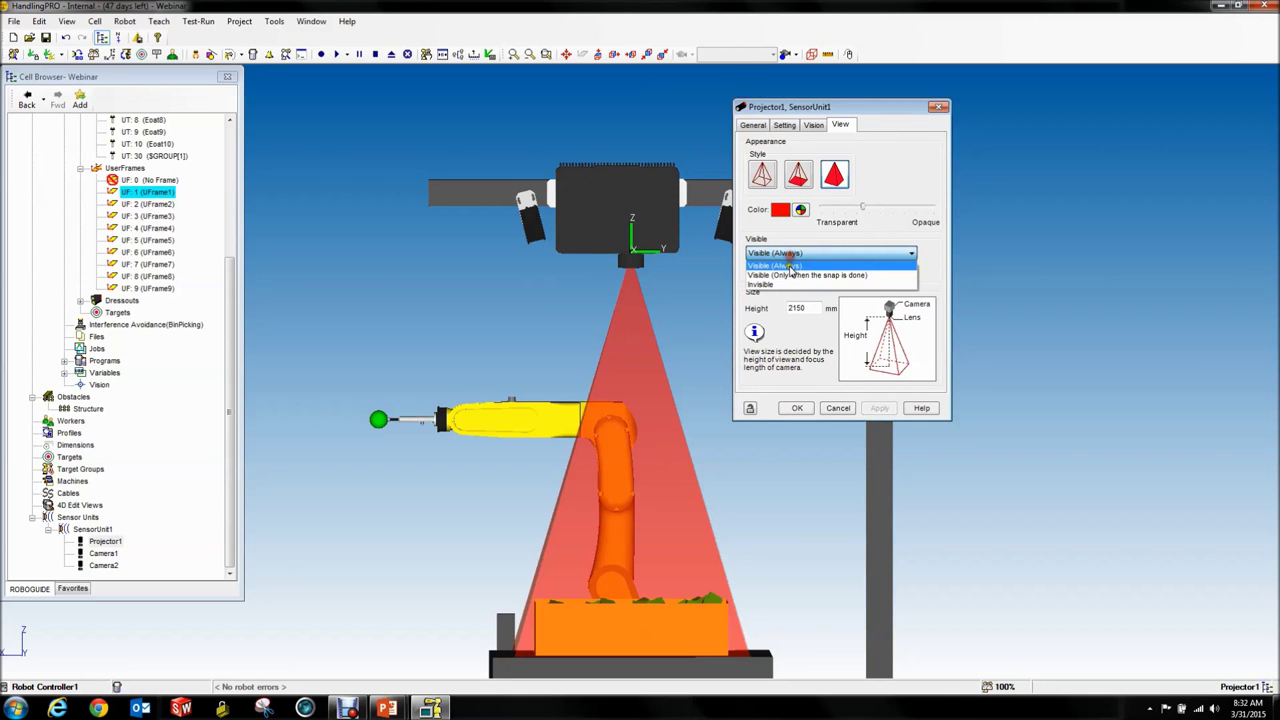
left_click(790, 276)
left_click(880, 408)
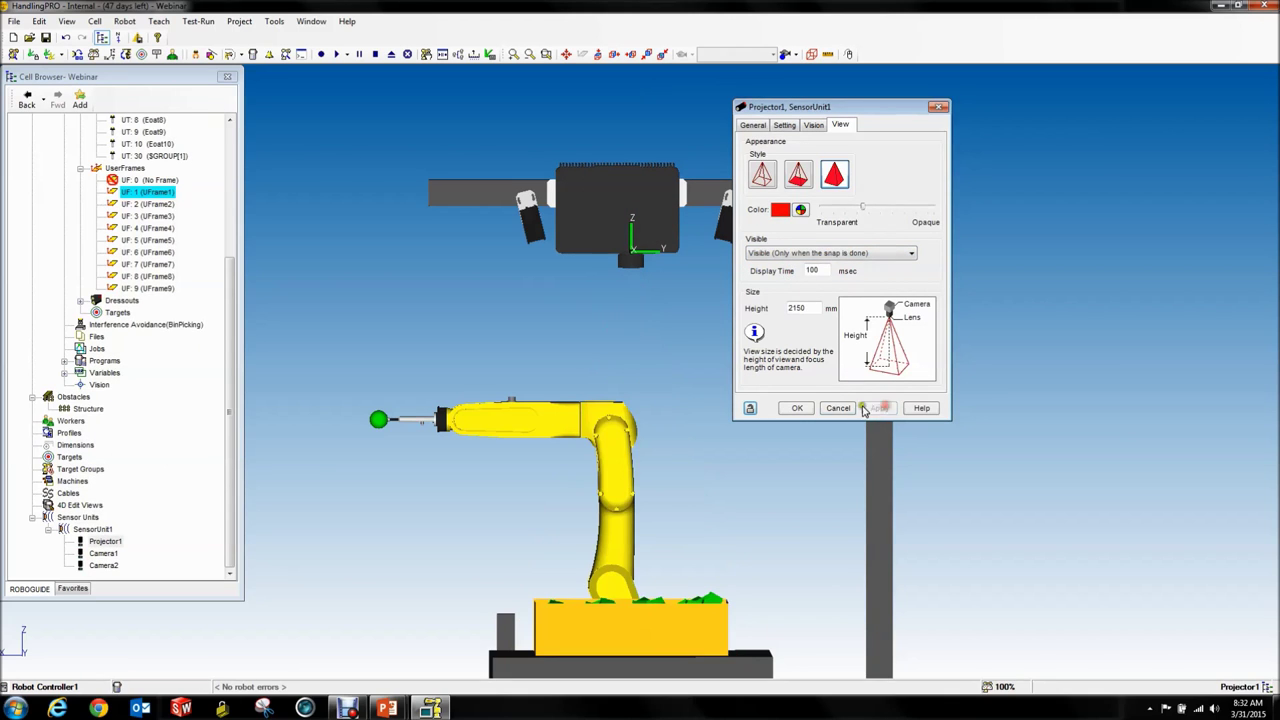
left_click(790, 408)
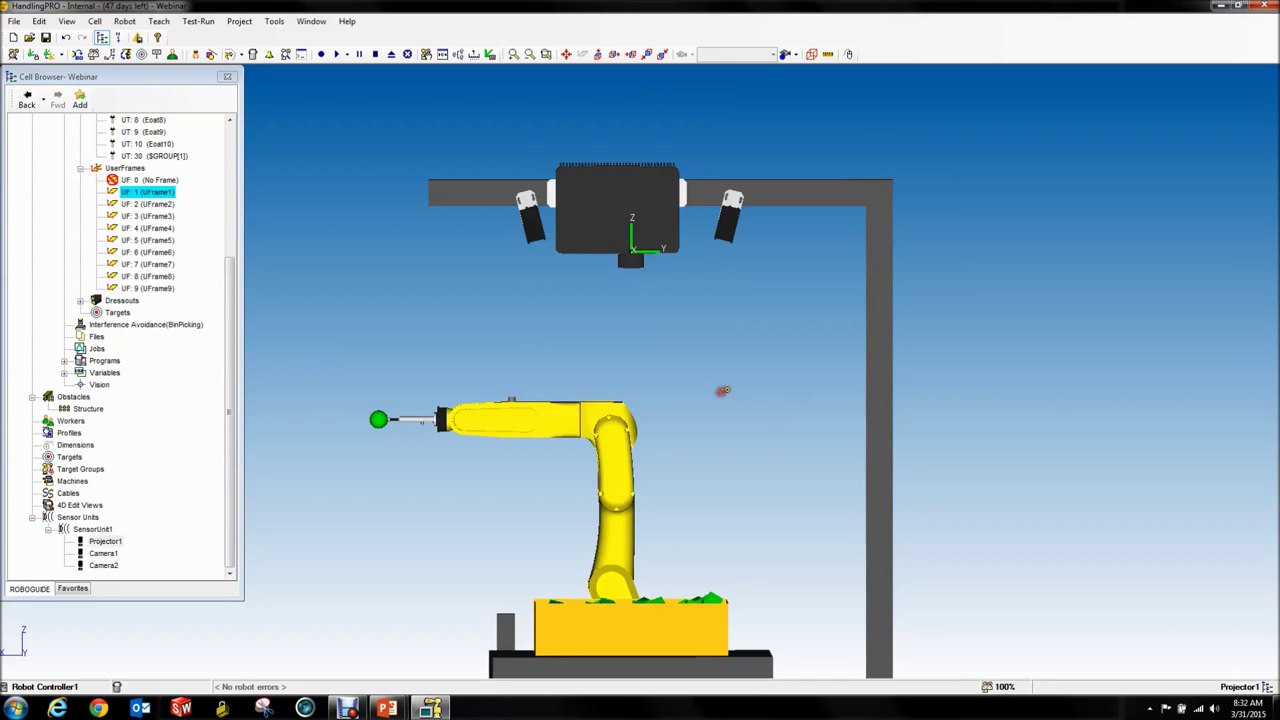
Switch to the PowerPoint slide on adding a 3DA, review its topics, and return to the ROBOGUIDE workcell.
scroll(711, 510, "down", 3)
scroll(710, 510, "up", 2)
right_click_drag(710, 510, 653, 417)
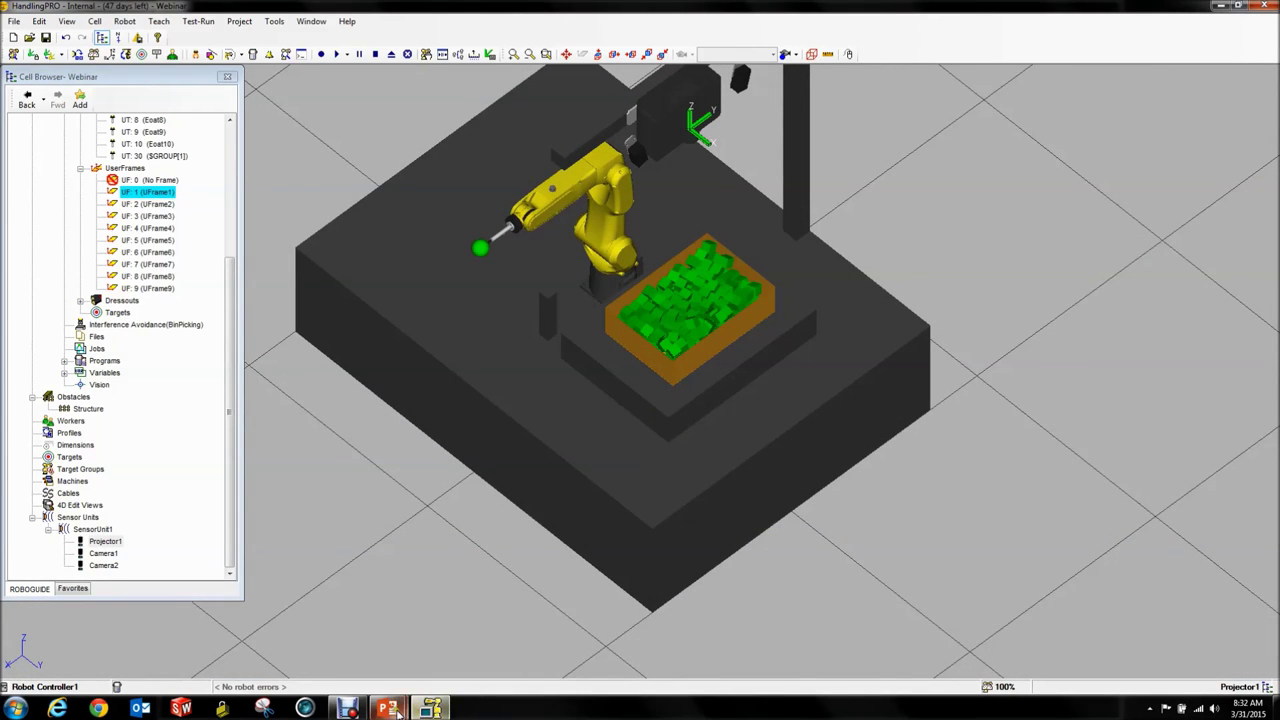
mouse_move(386, 708)
left_click(417, 660)
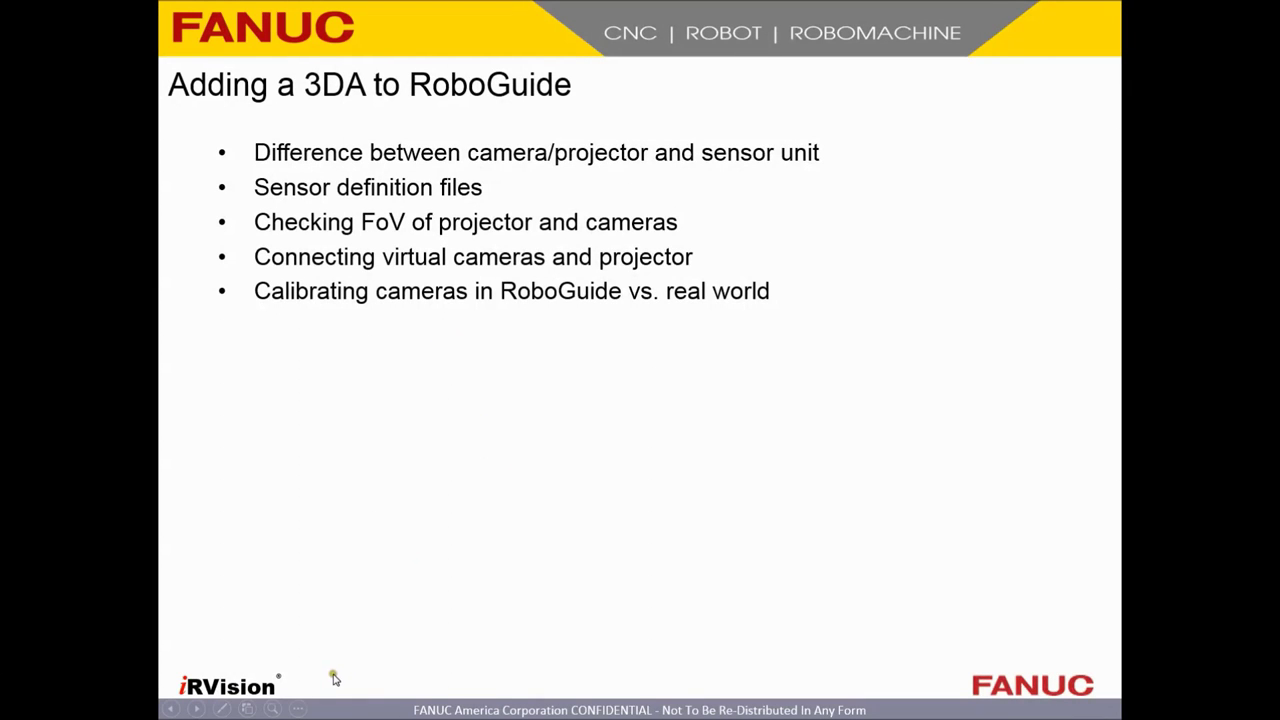
key("alt+Tab")
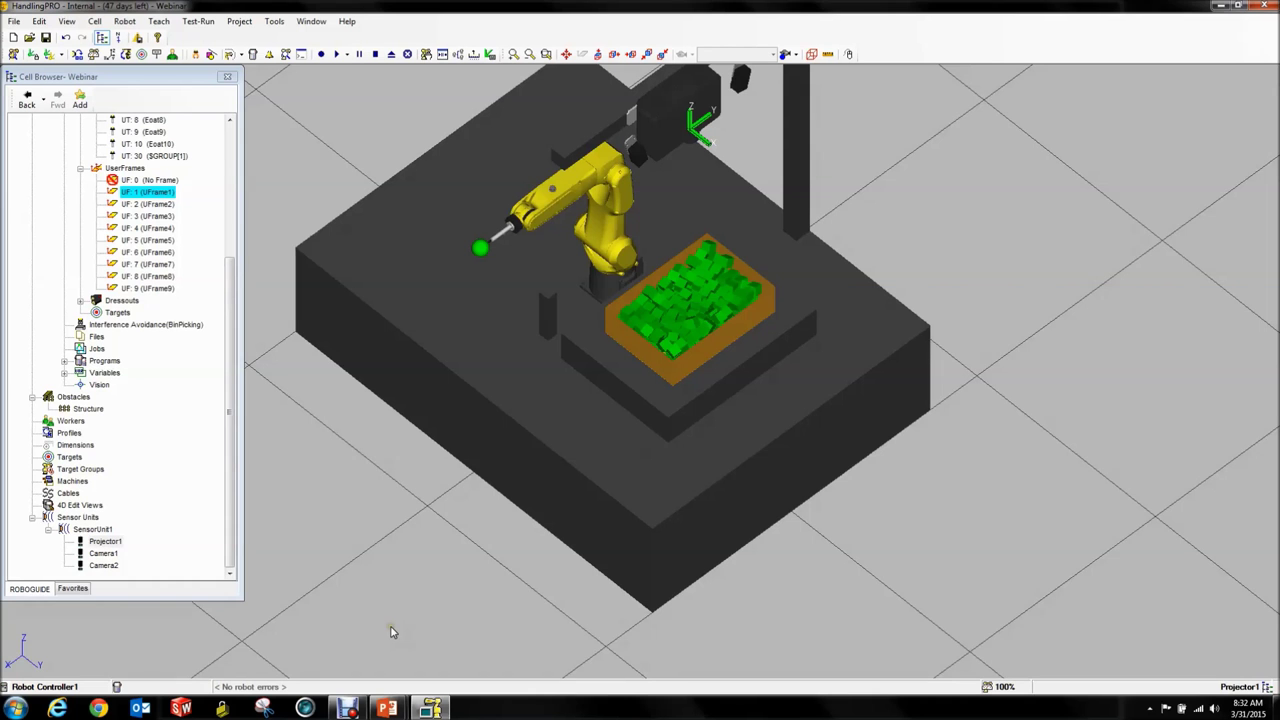
Change the robot controller's vision camera type to Digital and accept the reset of the port assignments.
scroll(935, 227, "down", 5)
scroll(788, 118, "up", 5)
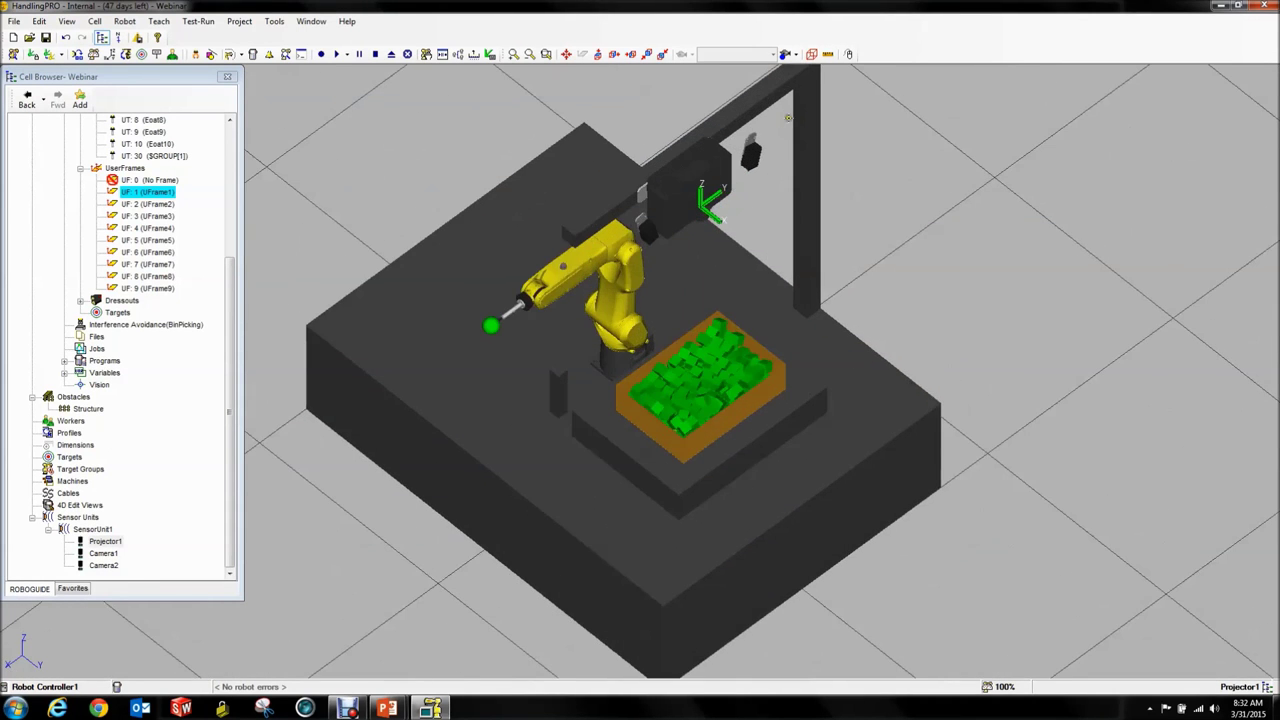
scroll(645, 117, "up", 3)
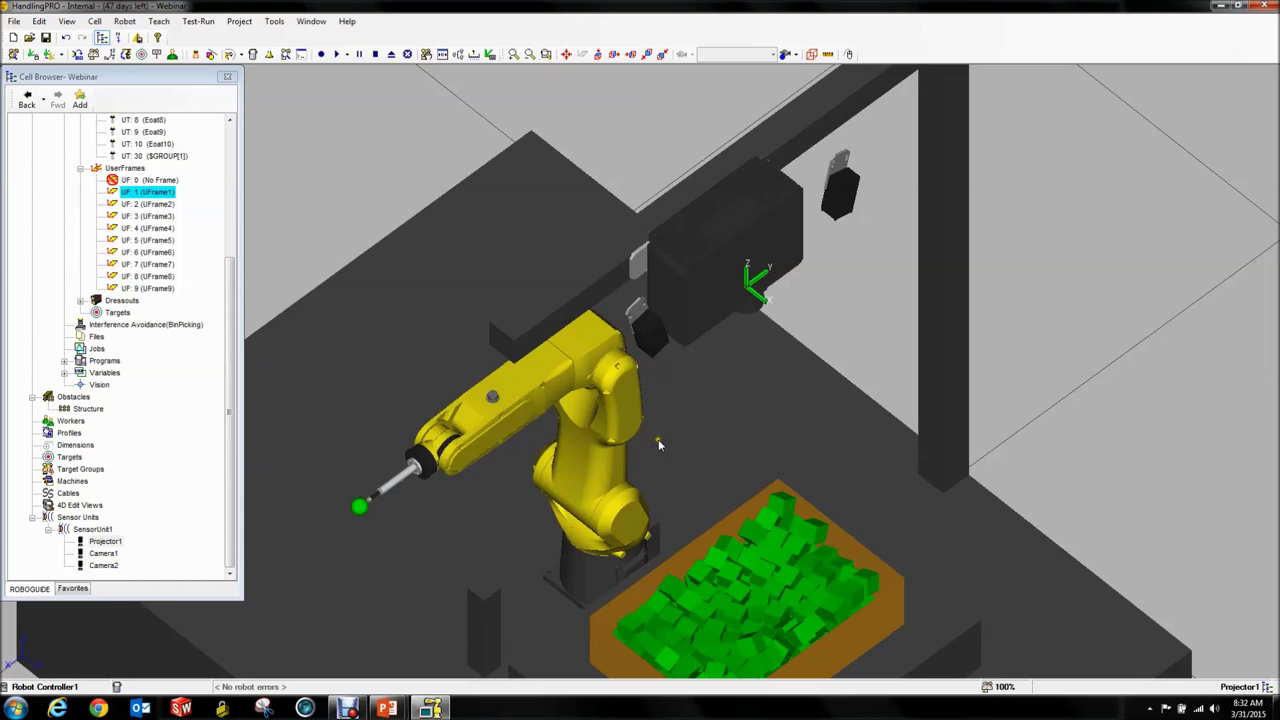
left_click(100, 385)
right_click(100, 388)
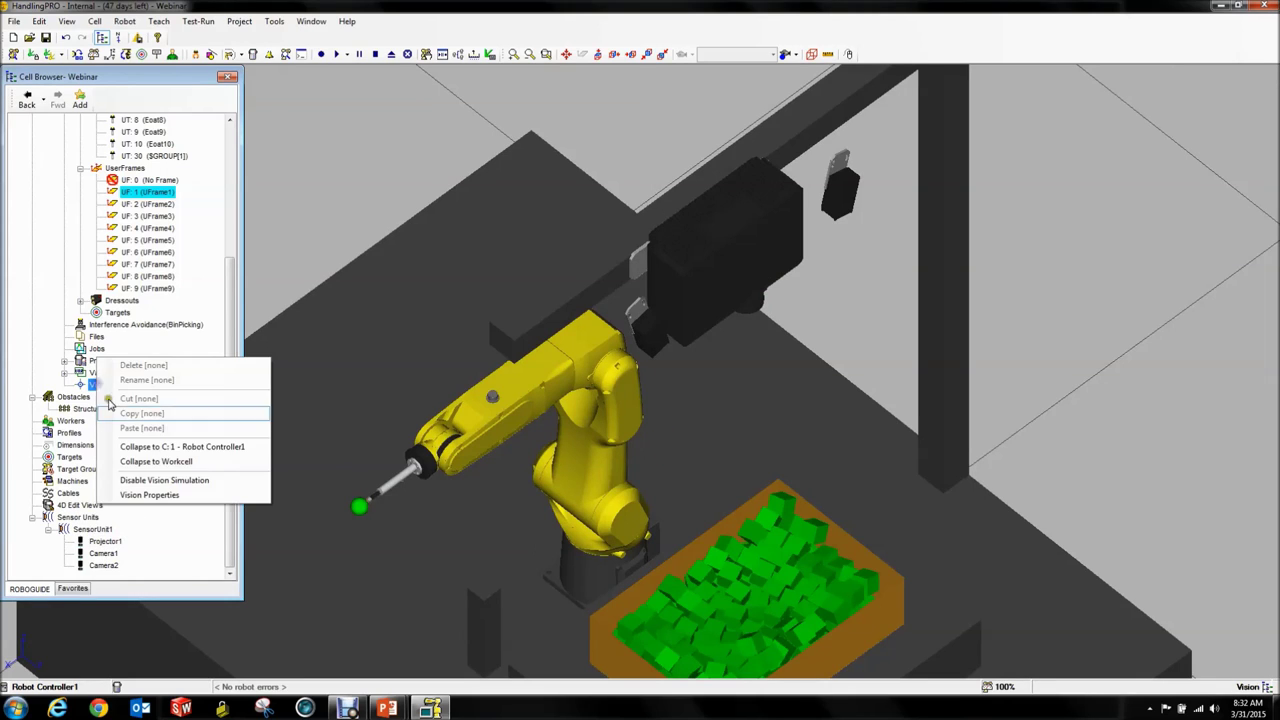
left_click(142, 496)
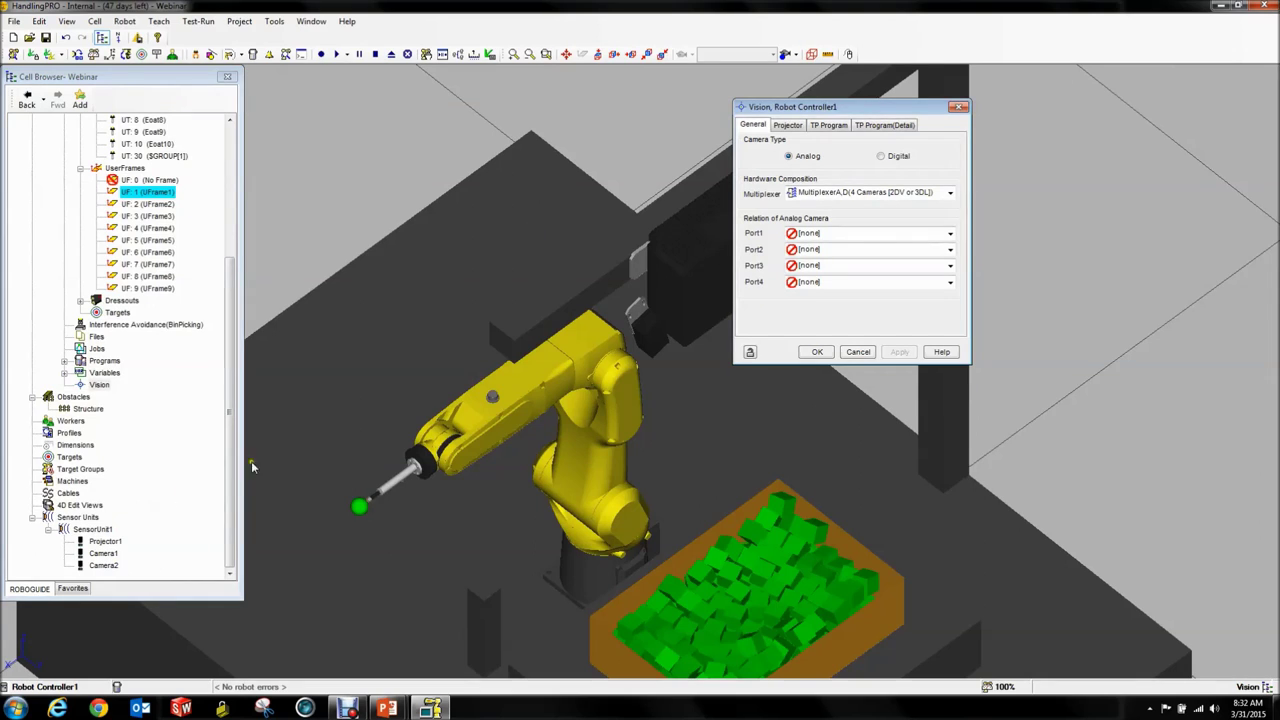
left_click_drag(790, 107, 272, 109)
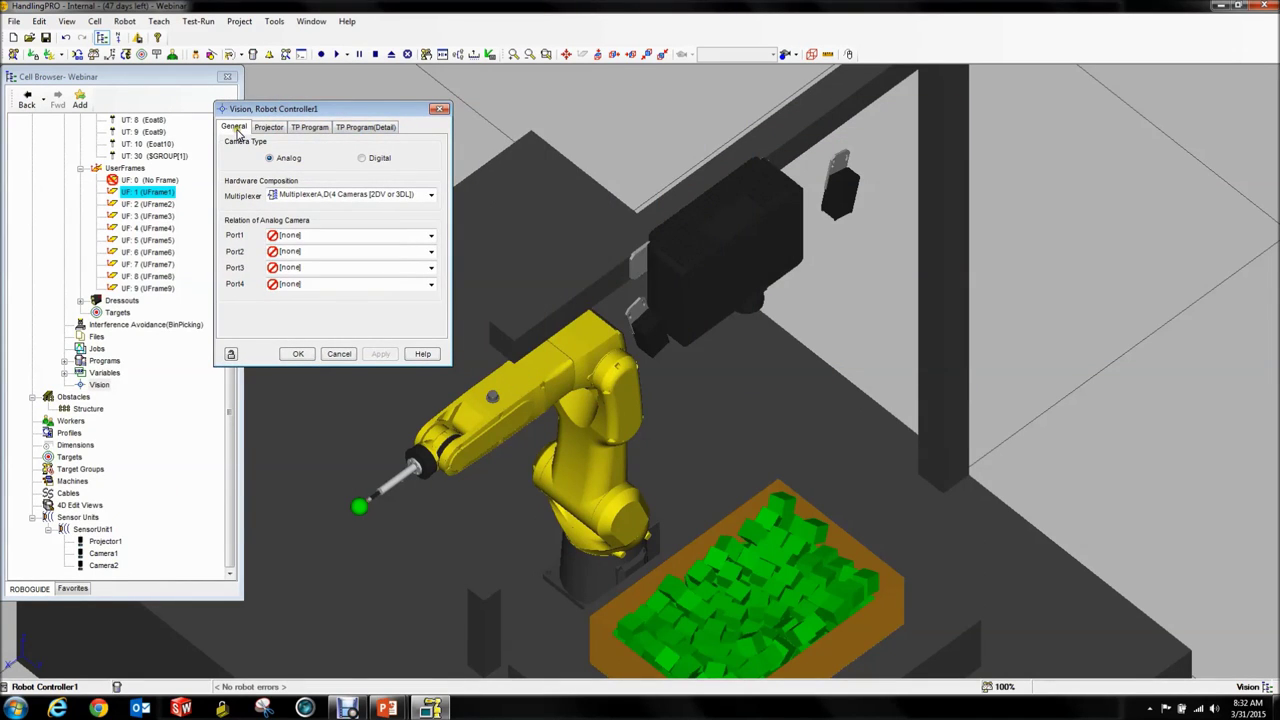
left_click(370, 158)
left_click(380, 358)
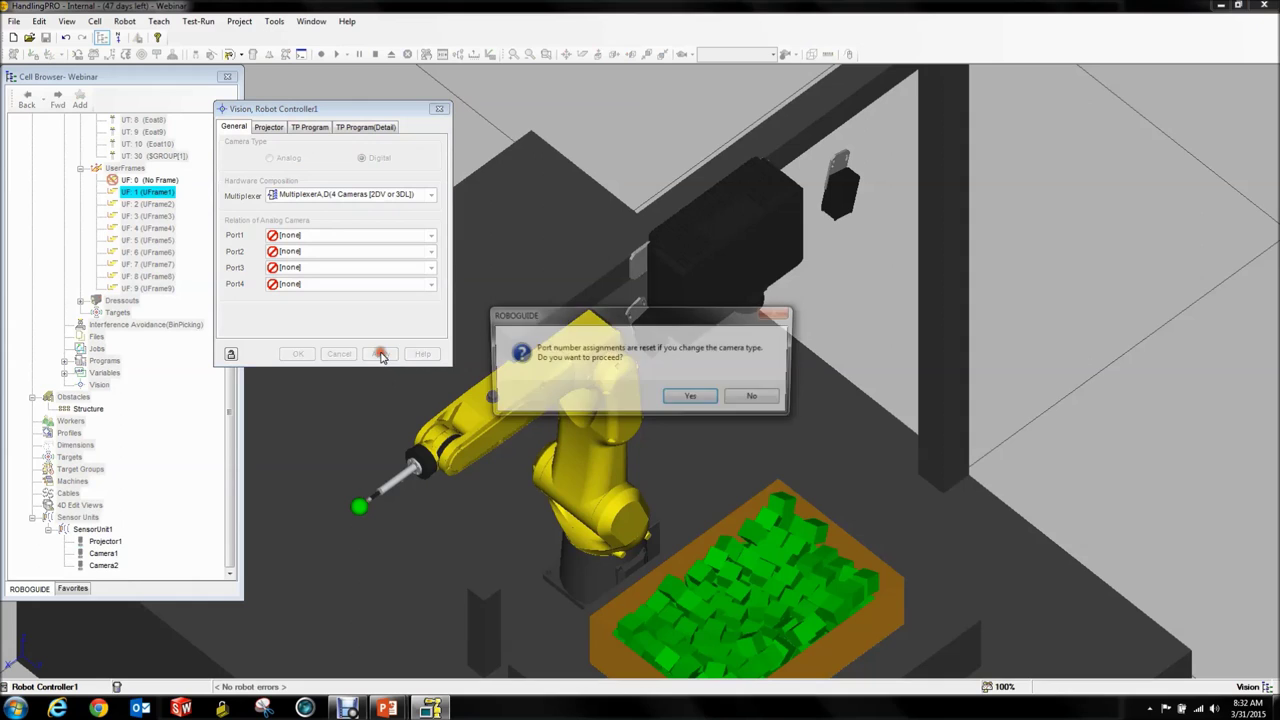
left_click(692, 397)
Assign a Digital Multiplexer to Port[1] in the controller's vision properties and apply it.
left_click(265, 197)
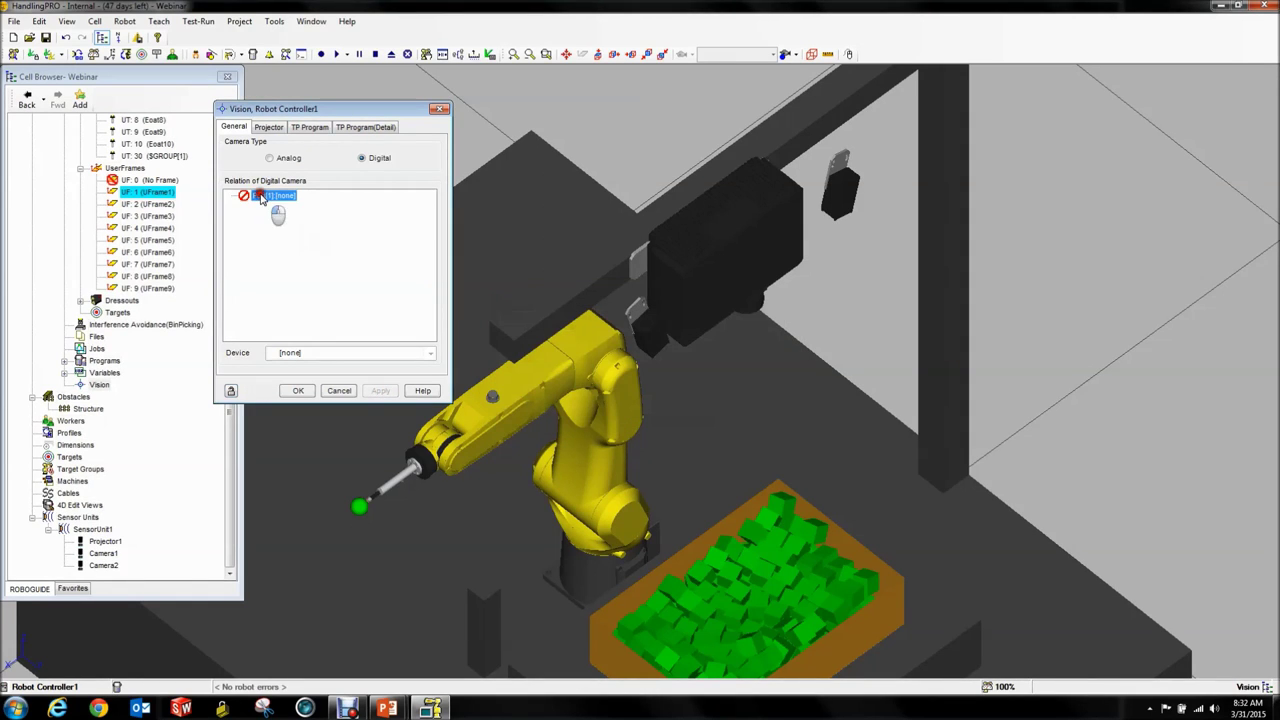
left_click(294, 354)
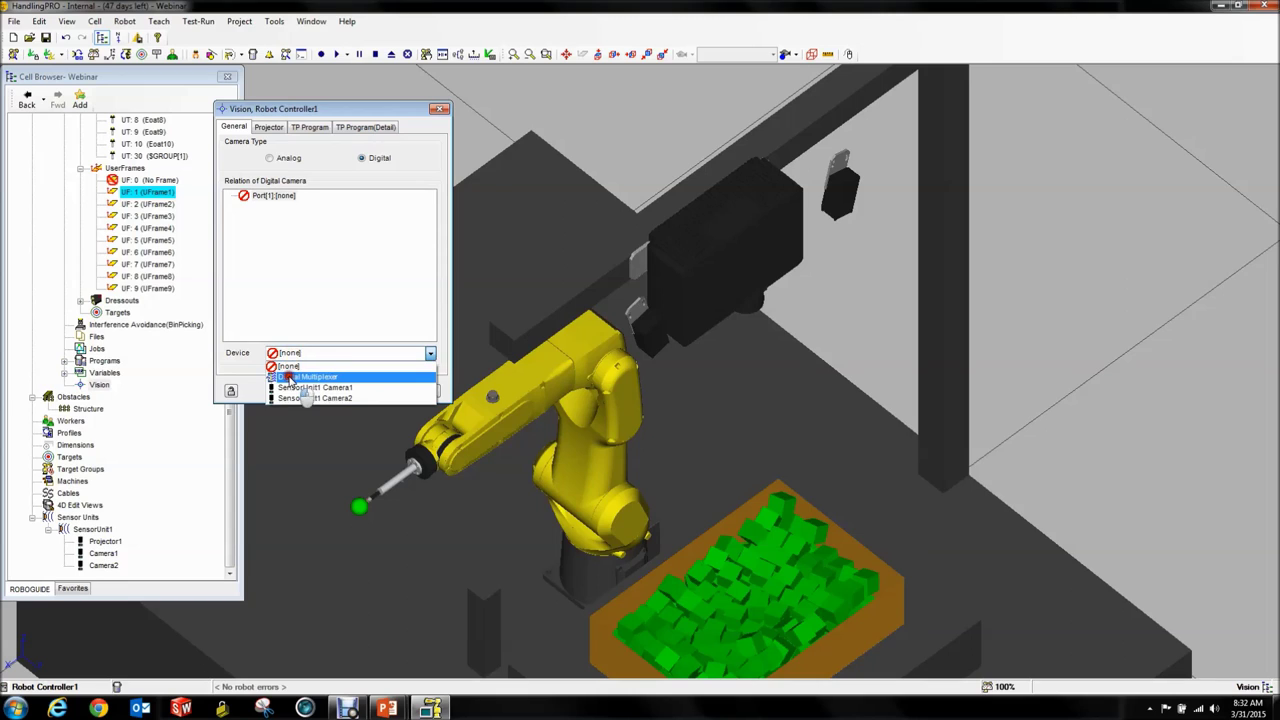
left_click(288, 375)
left_click(368, 390)
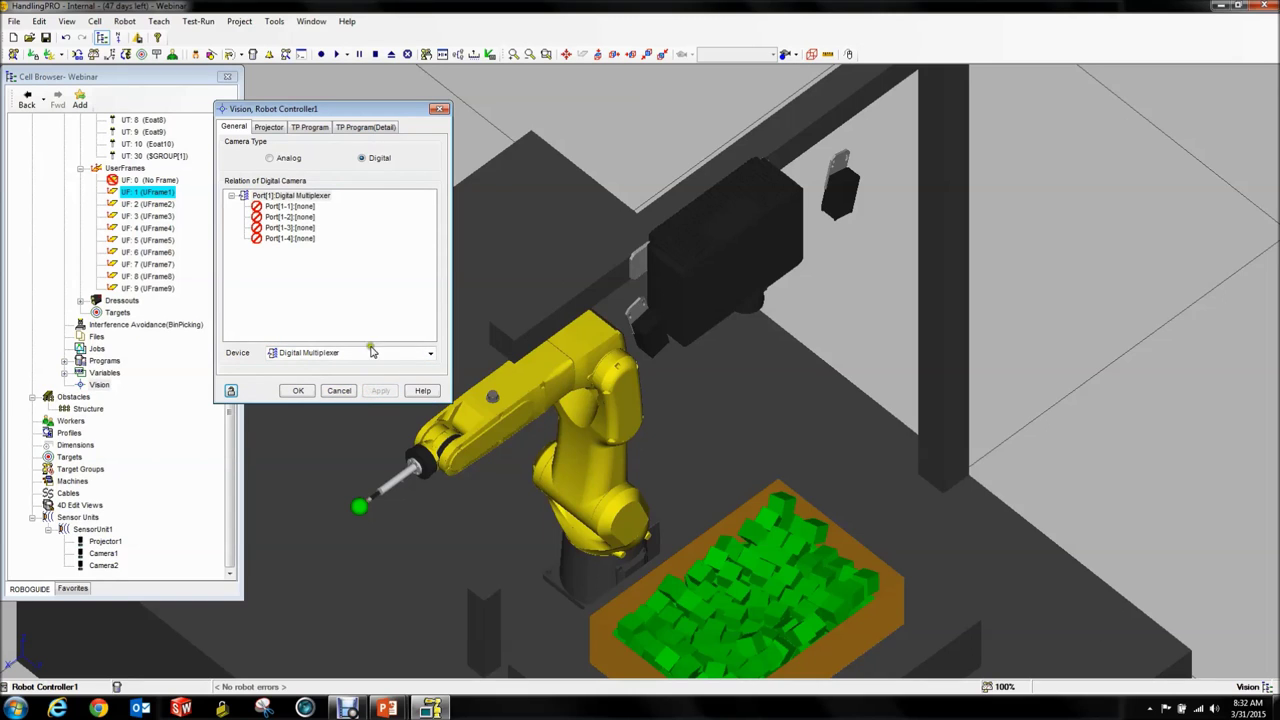
Assign SensorUnit1 Camera1 to multiplexer Port[1-1] and apply it.
left_click(294, 207)
left_click(314, 354)
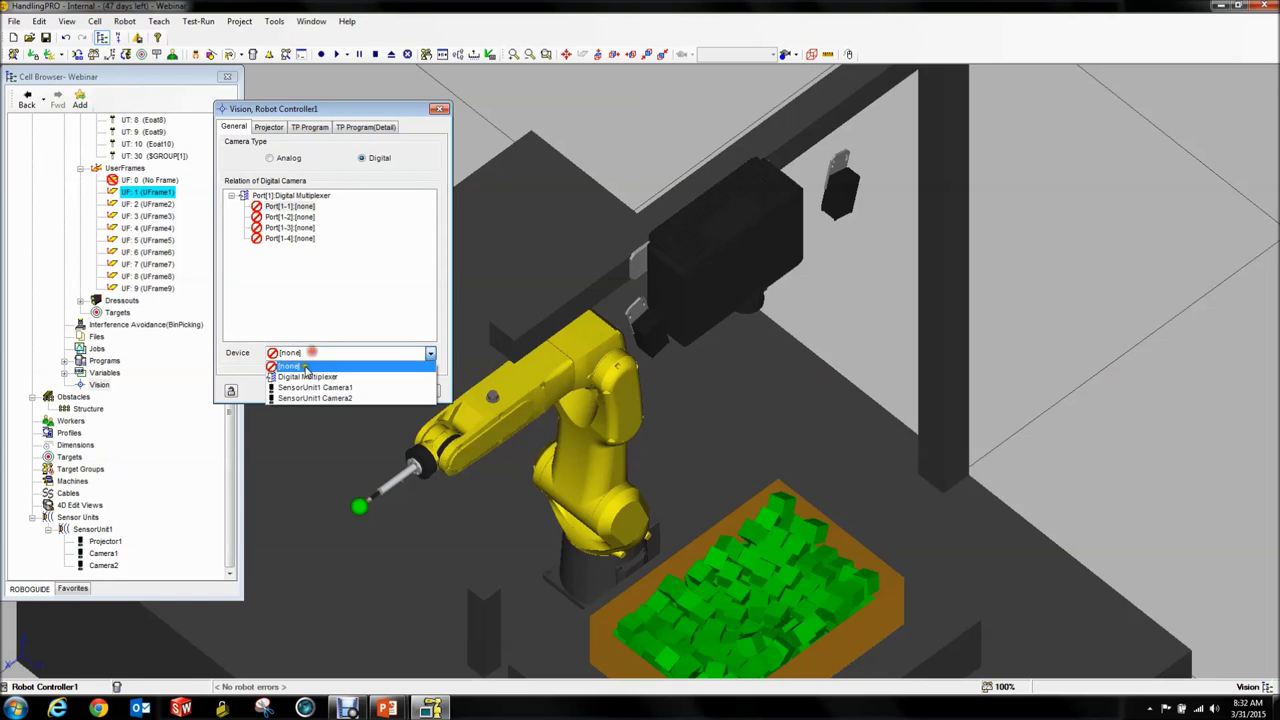
left_click(304, 388)
left_click(380, 390)
Assign SensorUnit1 Camera2 to multiplexer Port[1-2] and apply it.
left_click(292, 217)
left_click(308, 353)
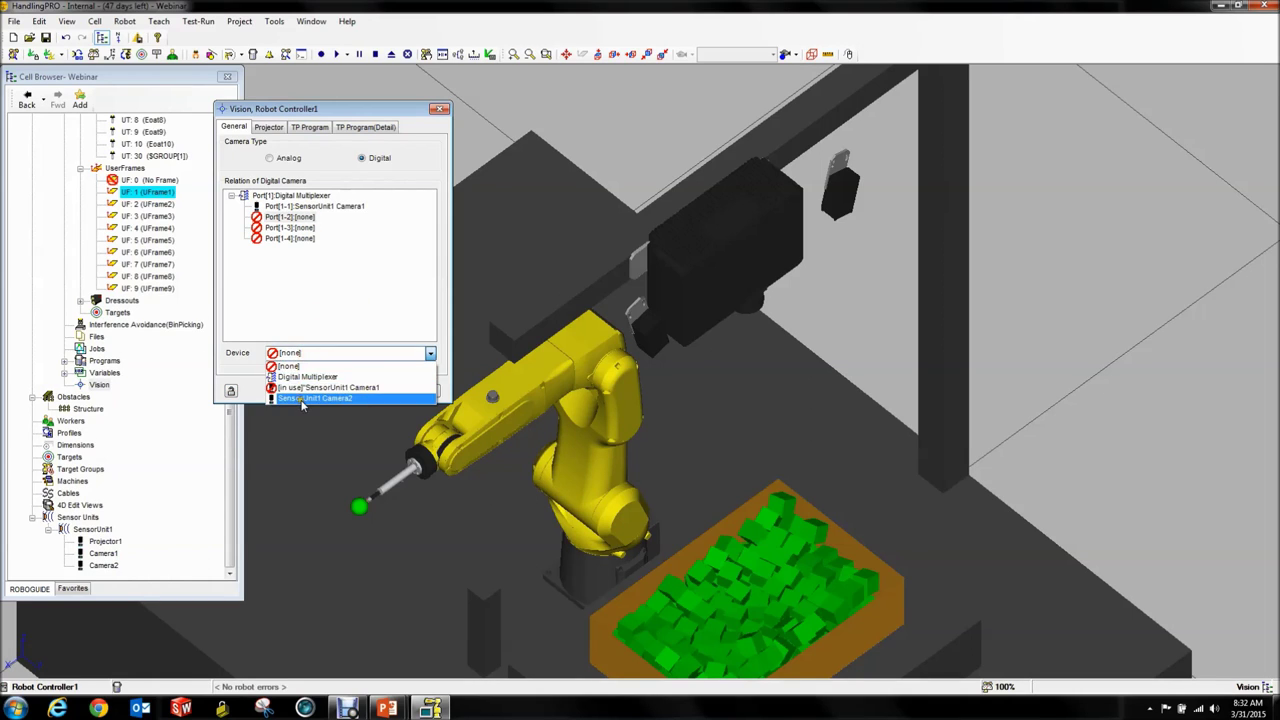
left_click(311, 401)
left_click(336, 354)
left_click(285, 388)
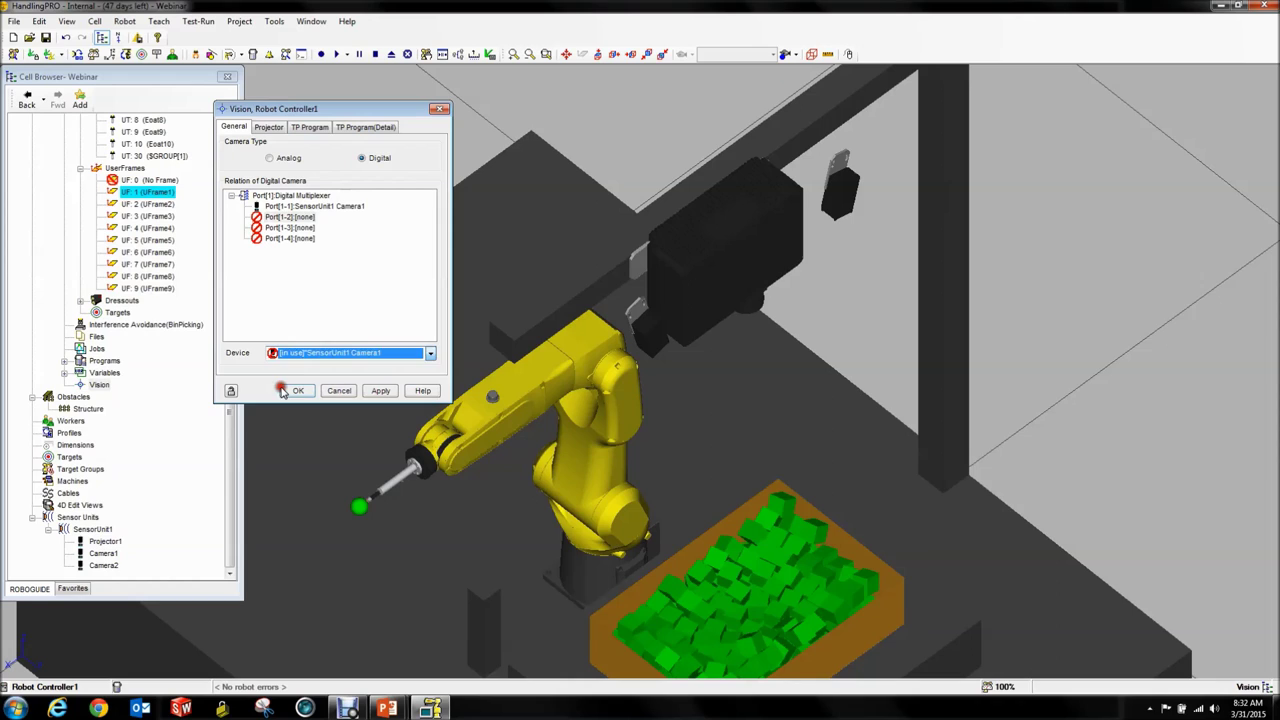
left_click(296, 355)
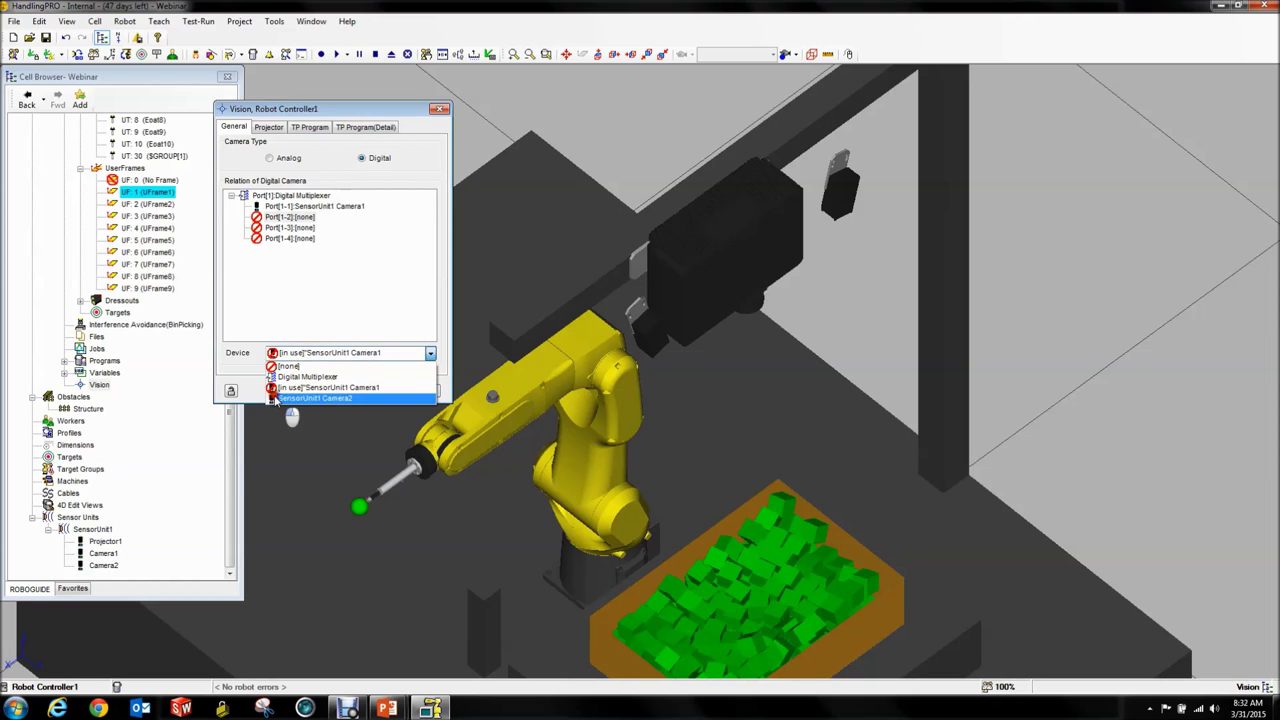
left_click(292, 403)
left_click(377, 390)
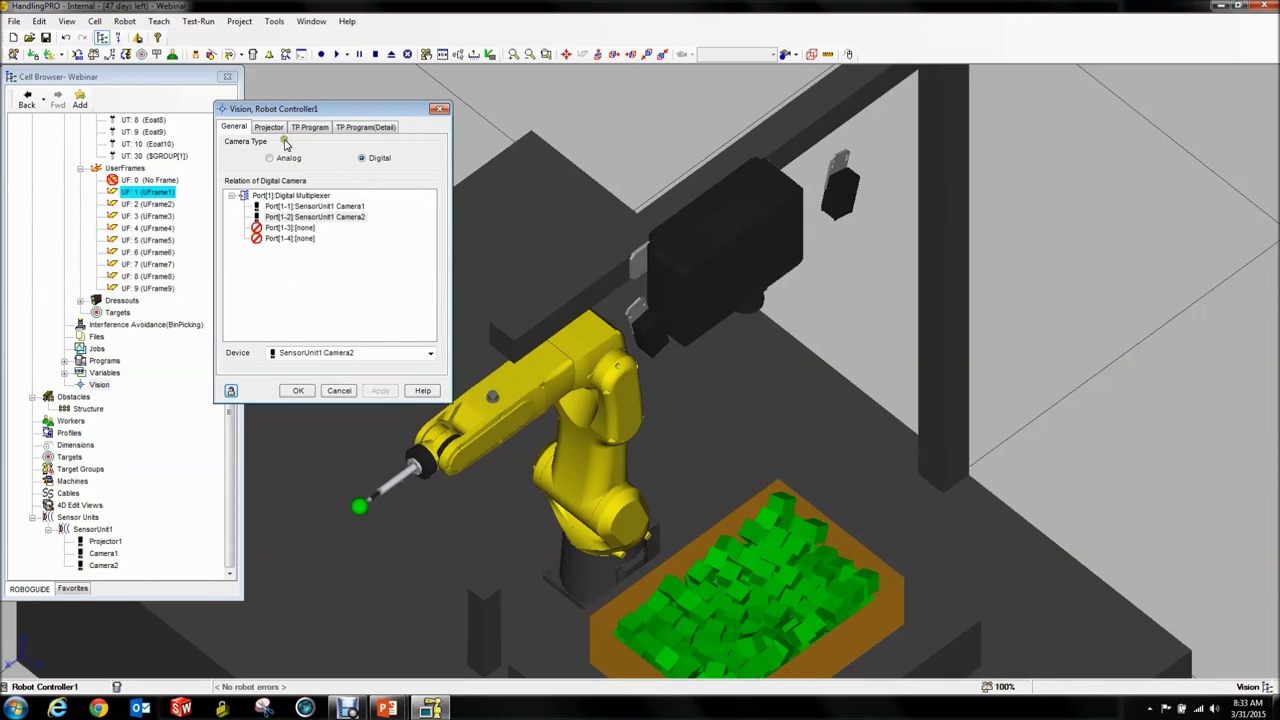
Assign SensorUnit1 Projector1 to Projector ID1 in the robot controller's vision properties, apply it and close the properties.
left_click(269, 128)
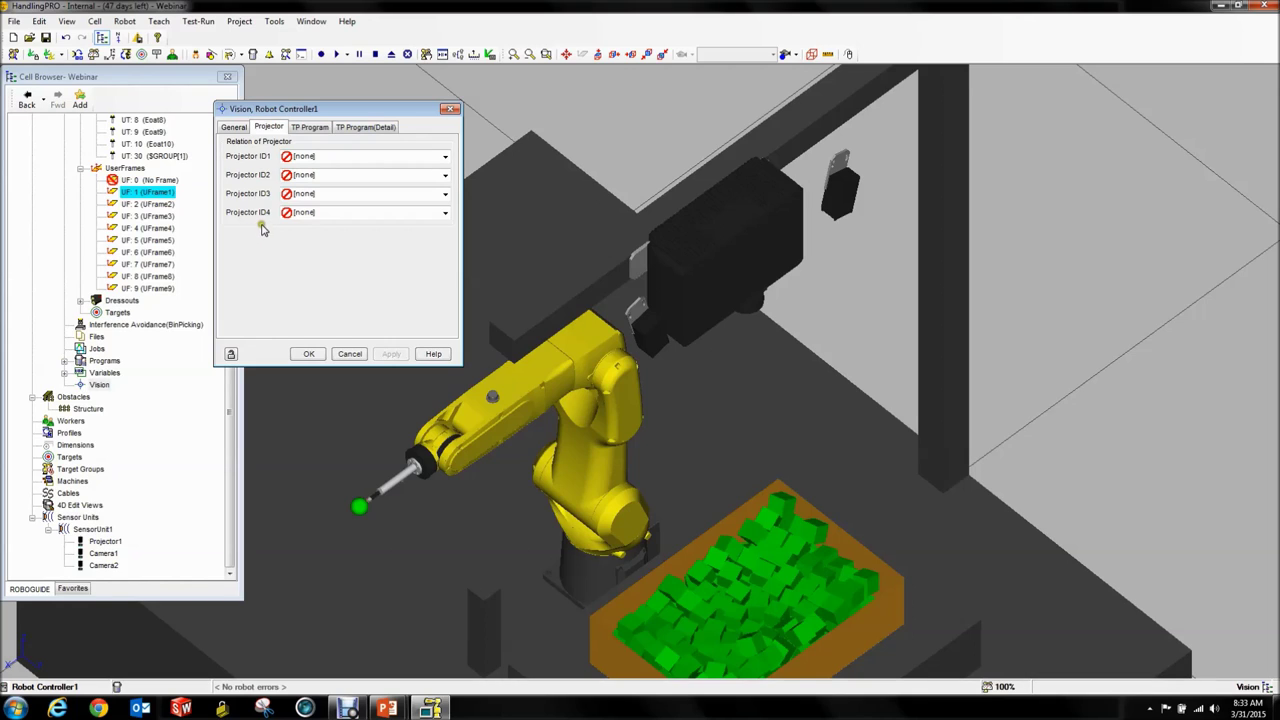
left_click(301, 157)
left_click(300, 178)
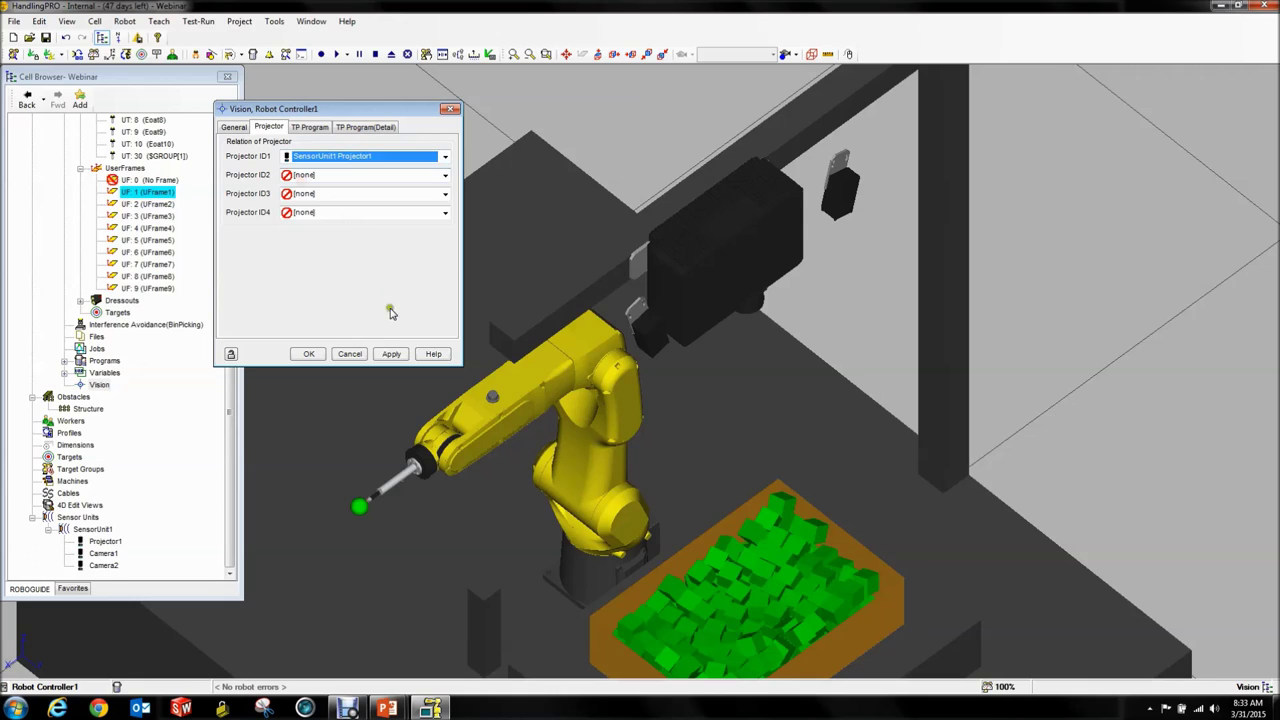
left_click(391, 354)
left_click(318, 356)
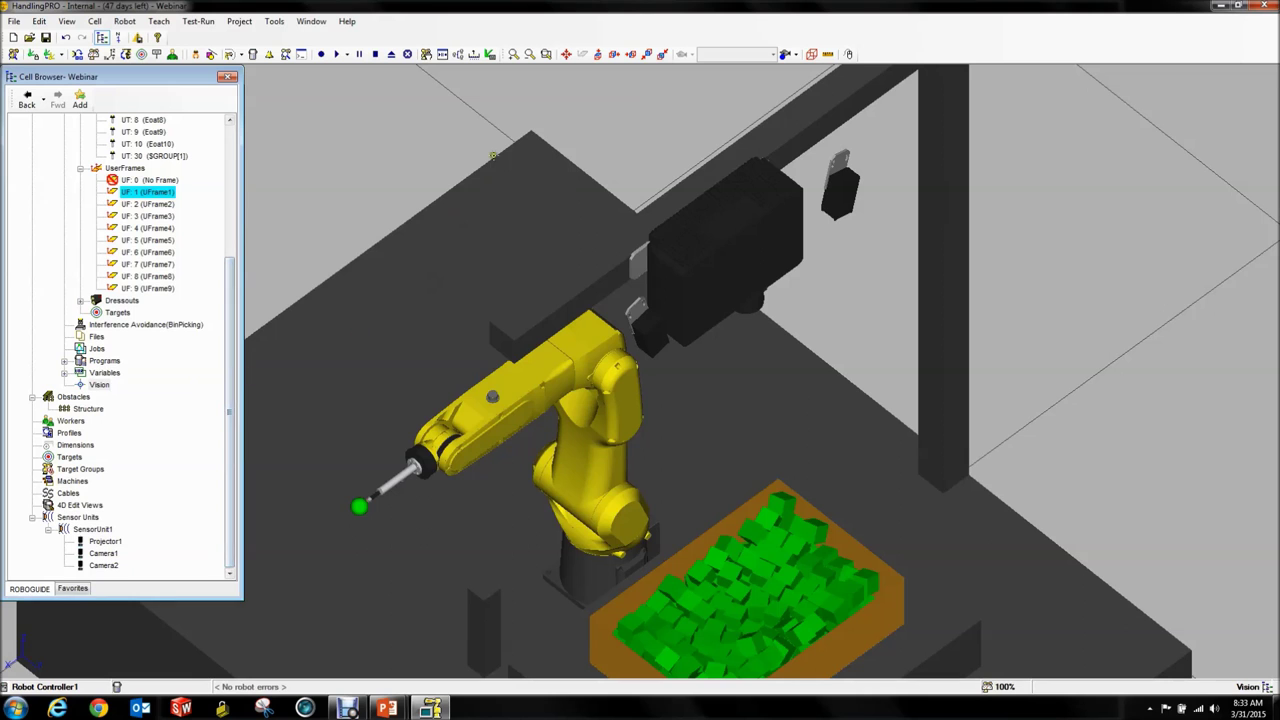
Start generating a camera calibration for SensorUnit1's Camera1 with the robot-generated grid calibration type.
scroll(732, 423, "down", 2)
scroll(786, 272, "up", 4)
right_click_drag(752, 373, 777, 466)
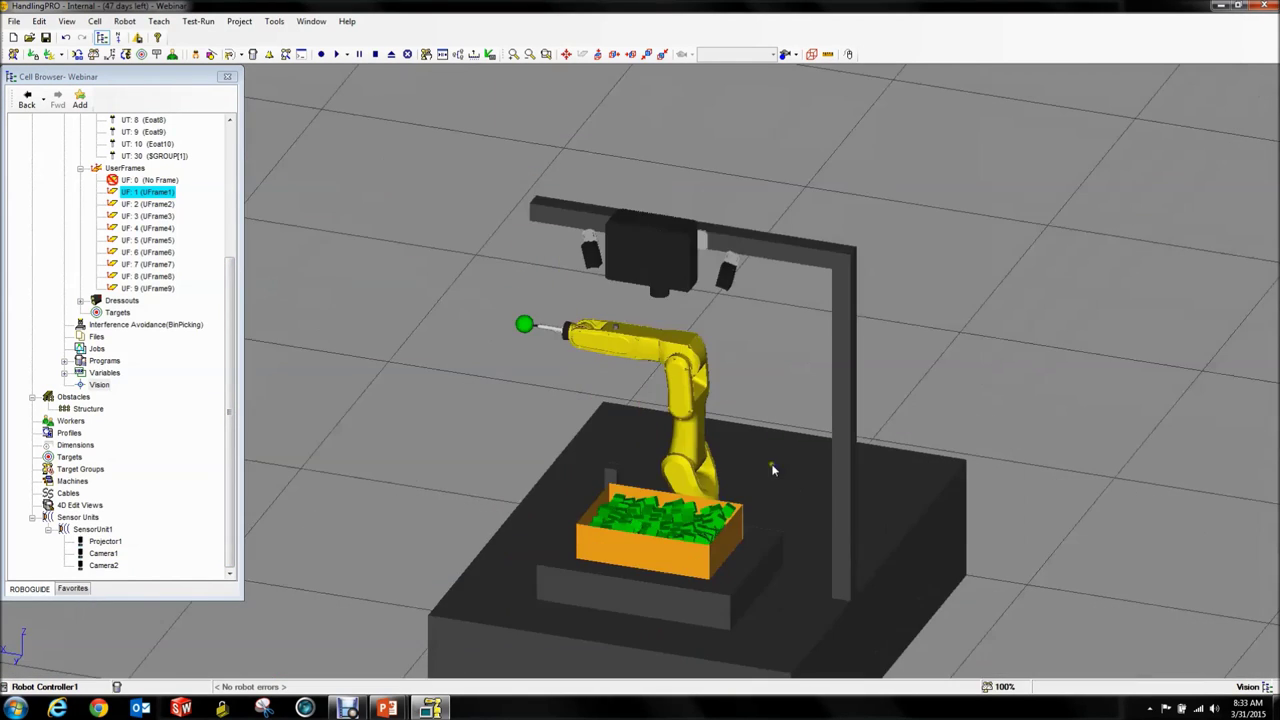
scroll(753, 259, "up", 5)
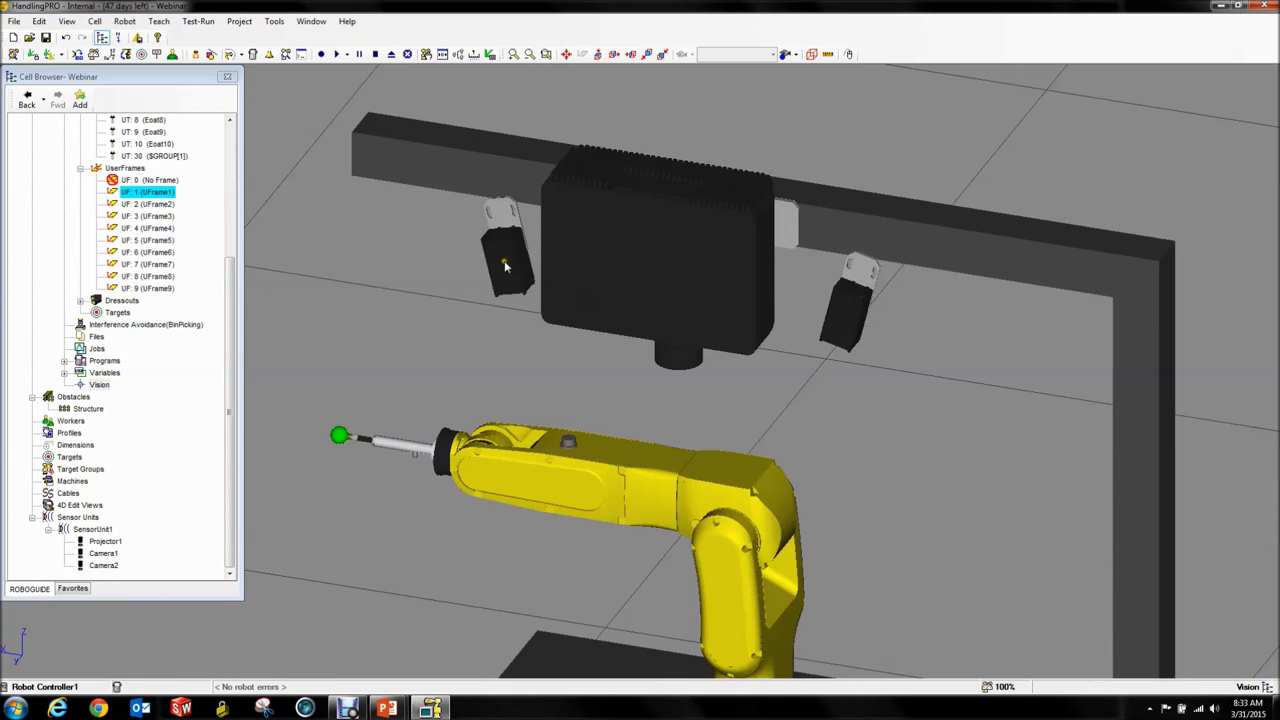
double_click(505, 266)
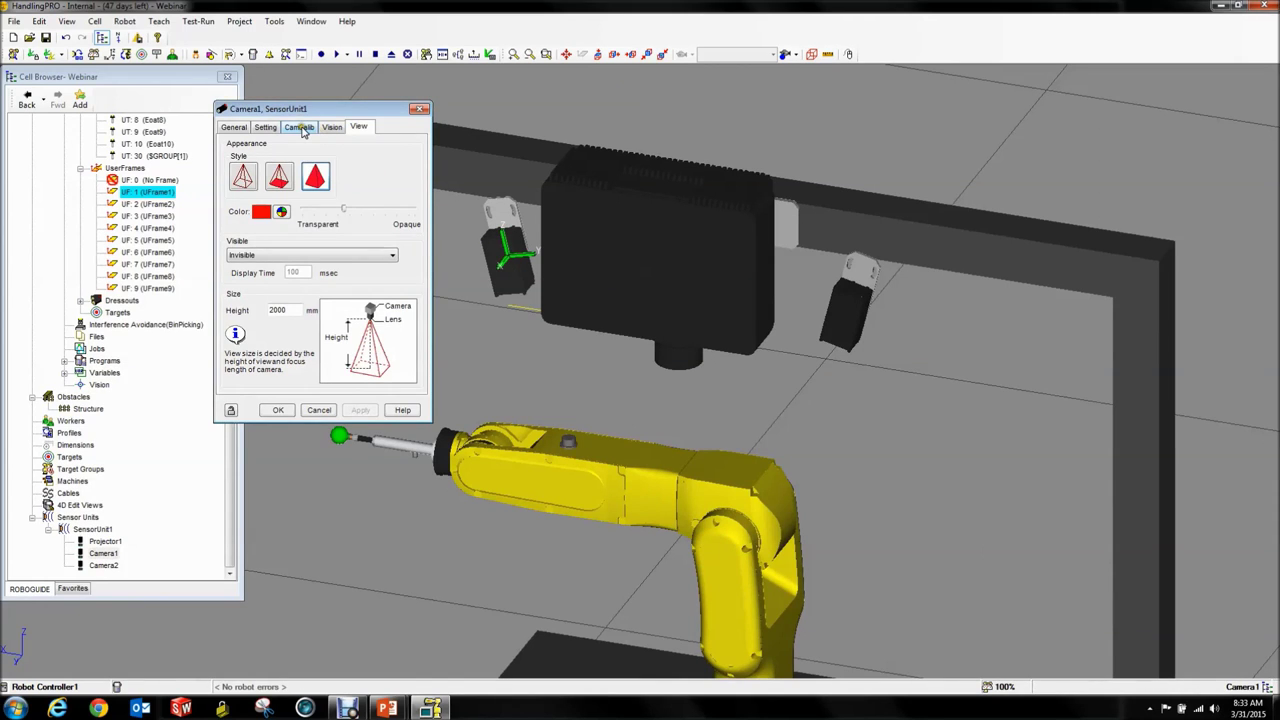
left_click(299, 127)
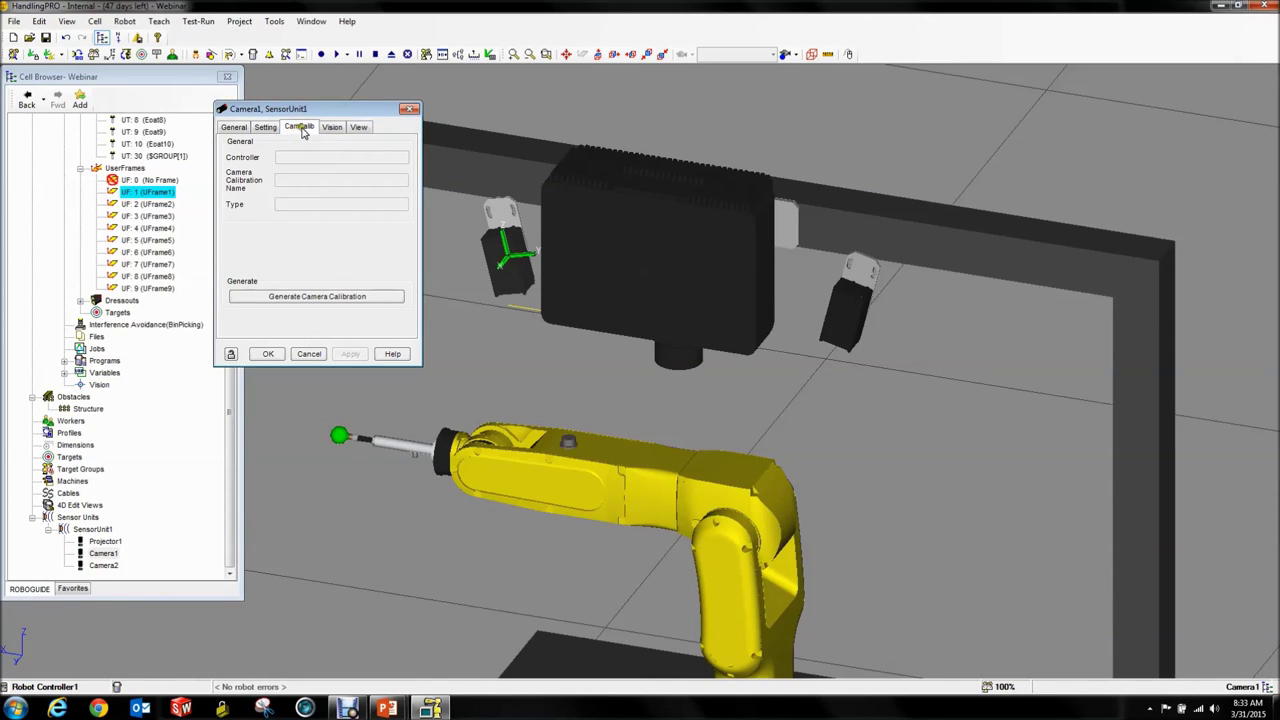
left_click(306, 298)
left_click(668, 300)
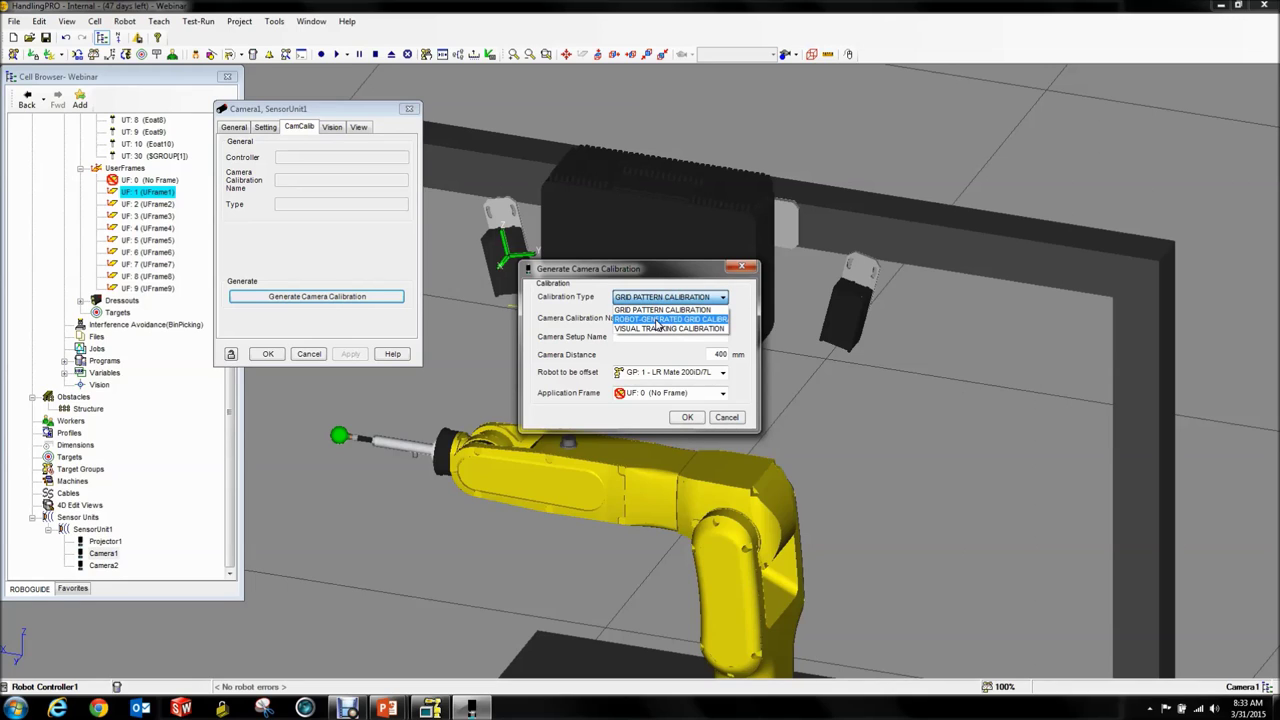
left_click(660, 320)
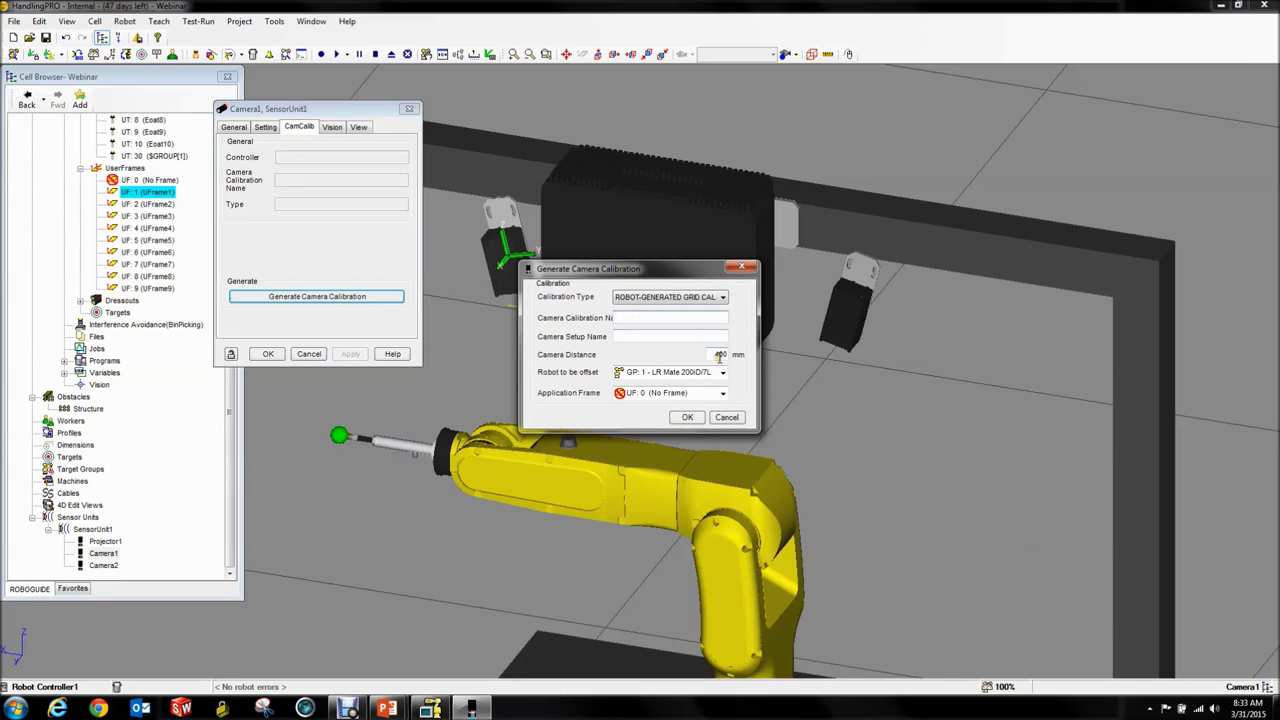
Generate Camera1's calibration with calibration name CAL1, camera setup name CAM1 and application frame UF: 1 (UFrame1).
type("CAL1")
key("Tab")
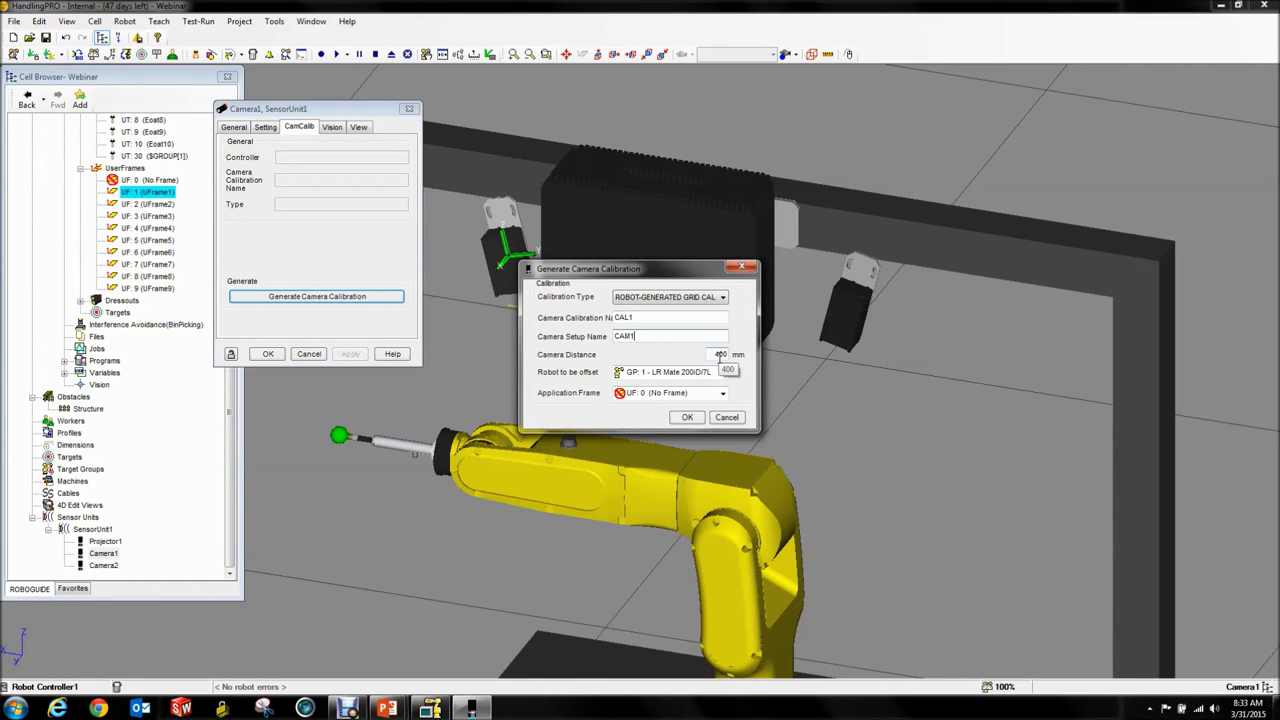
left_click(645, 395)
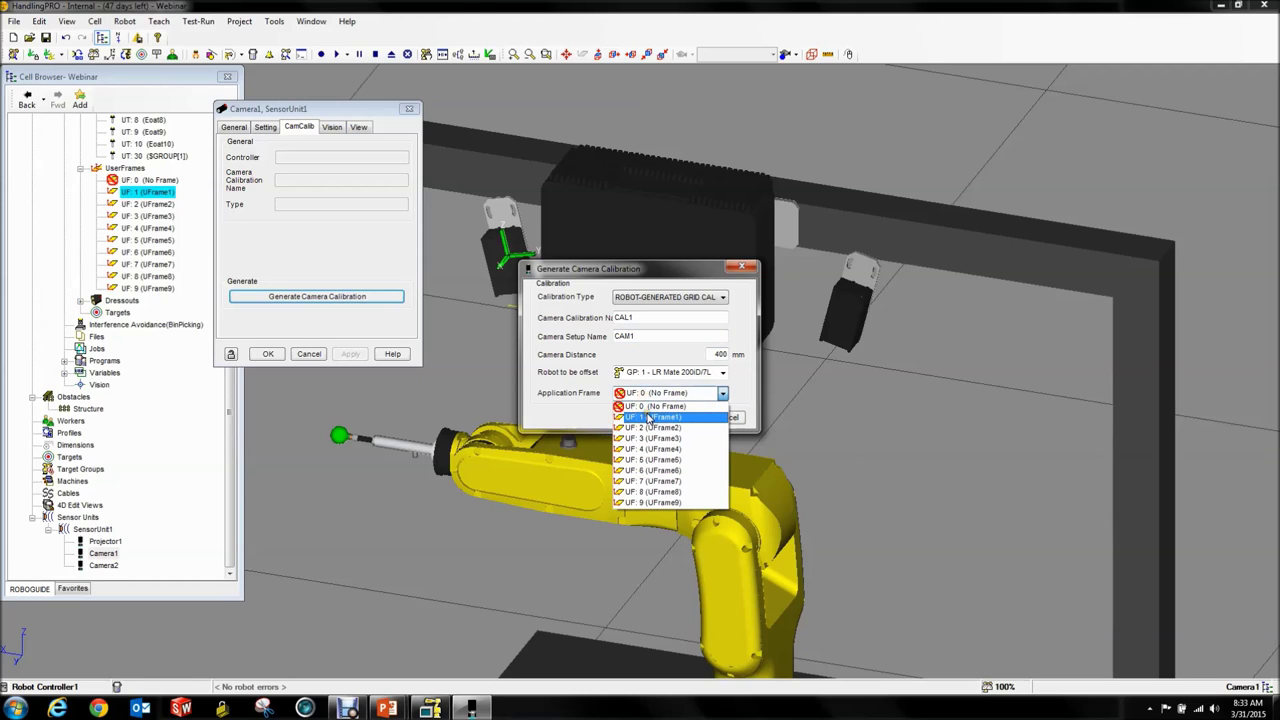
left_click(650, 417)
left_click(687, 418)
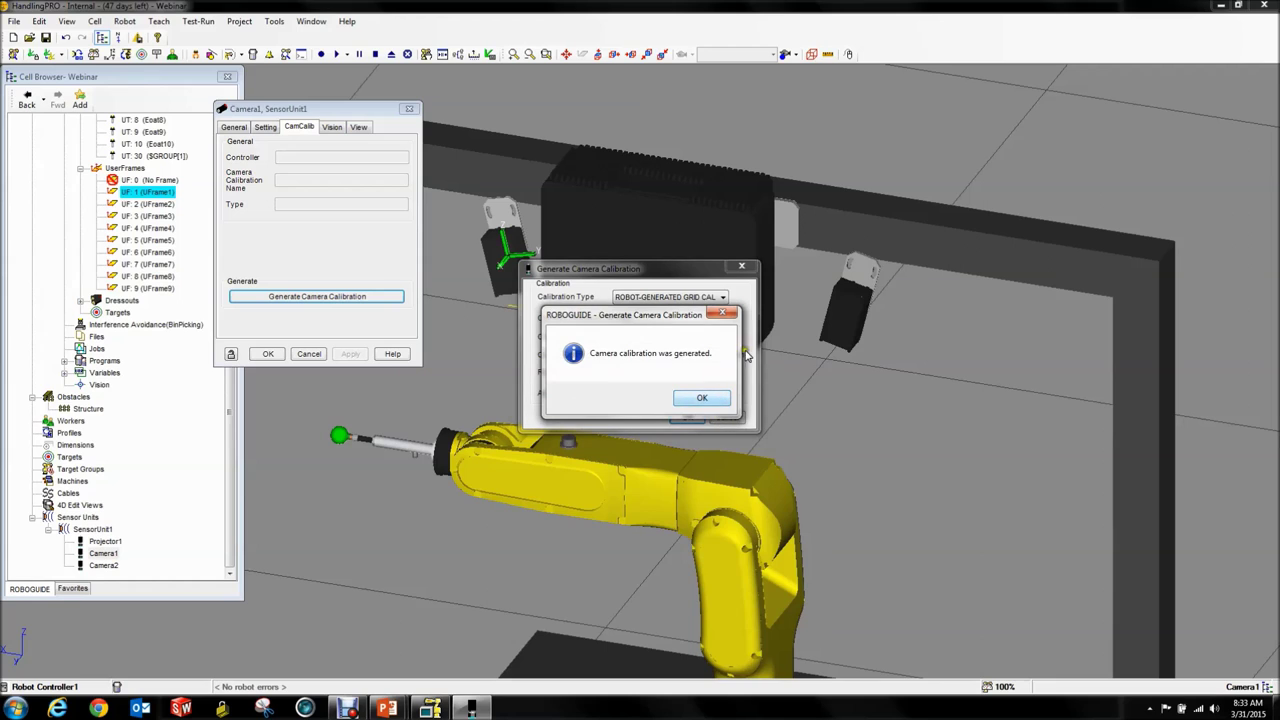
left_click(702, 398)
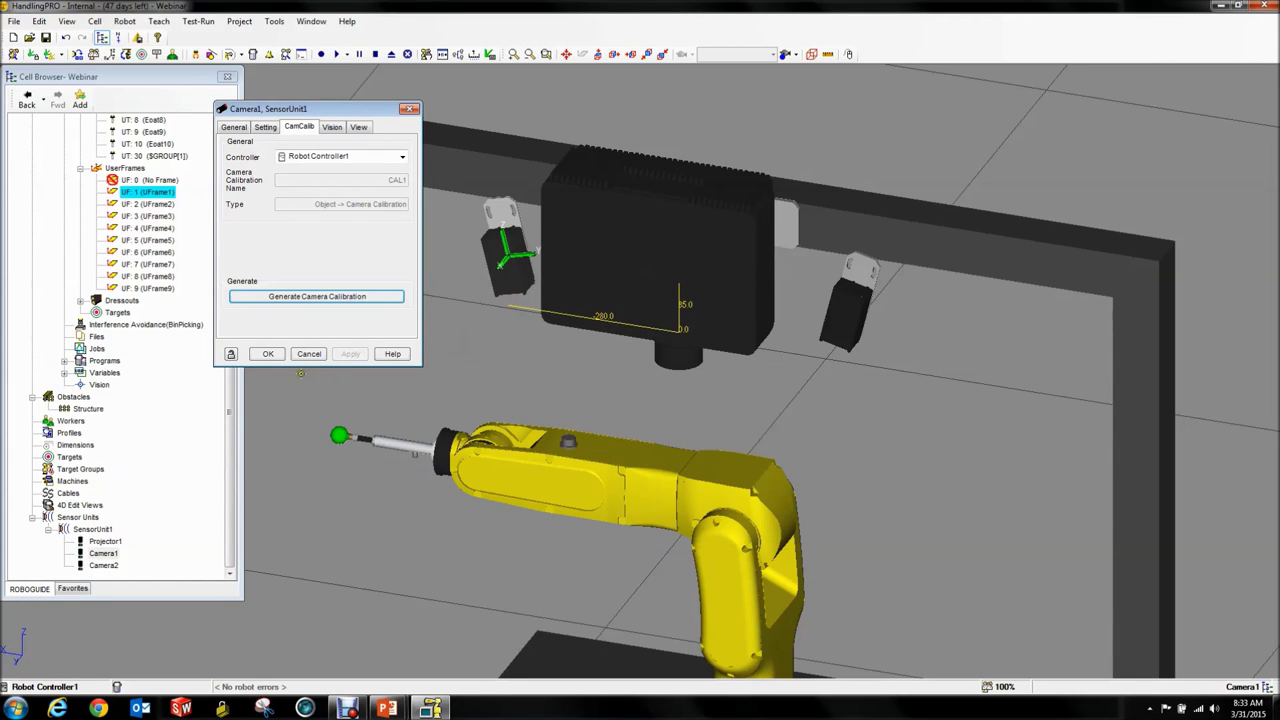
Start generating a camera calibration for SensorUnit1's Camera2 with the robot-generated grid calibration type.
left_click(849, 312)
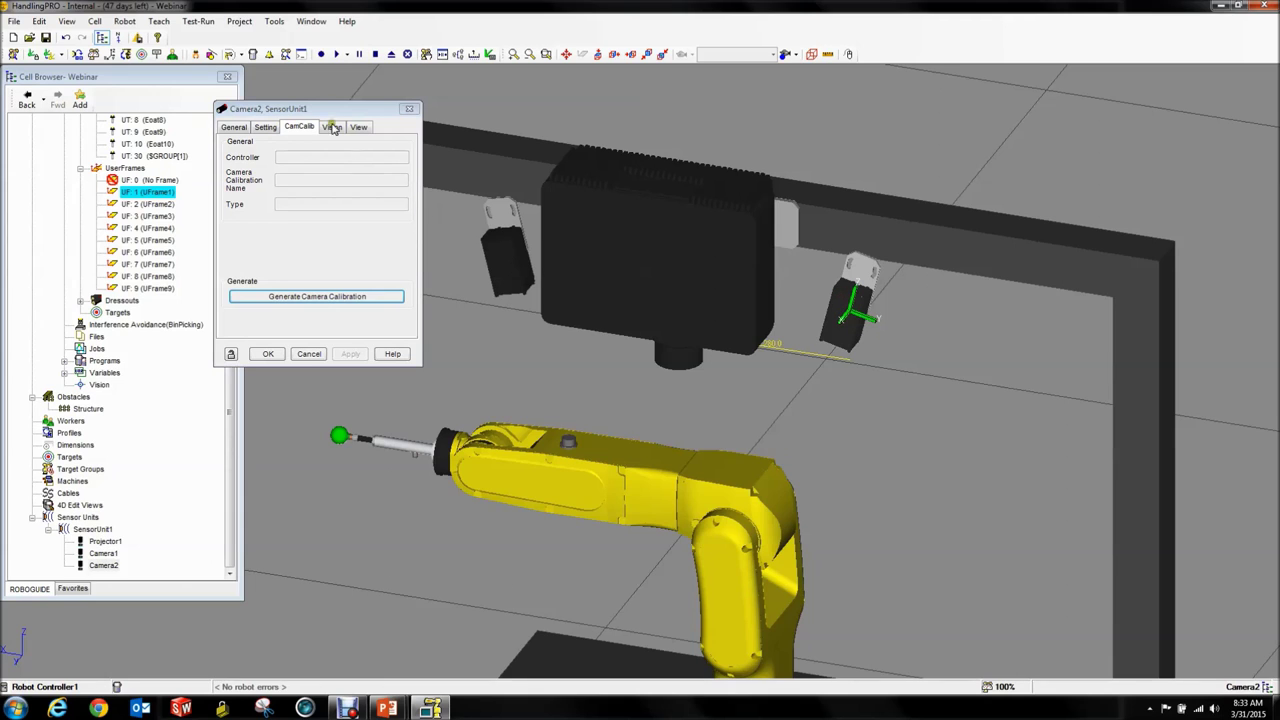
left_click(293, 296)
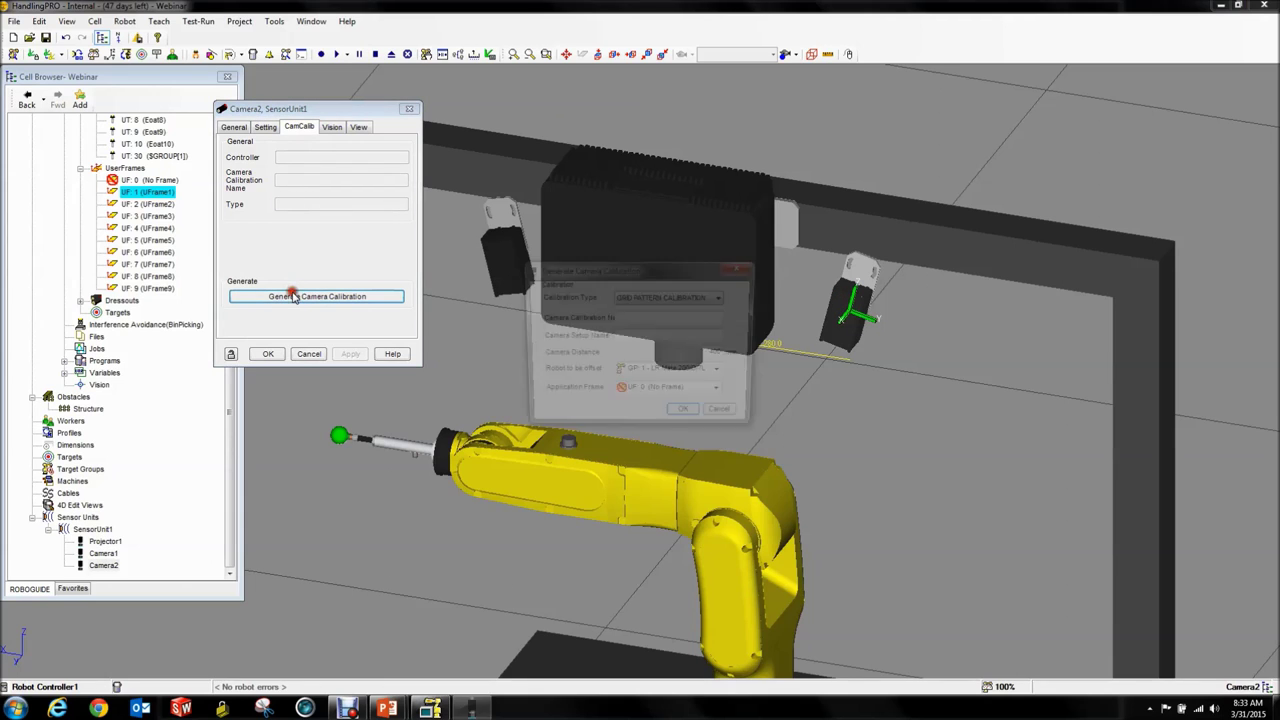
left_click(650, 297)
left_click(645, 317)
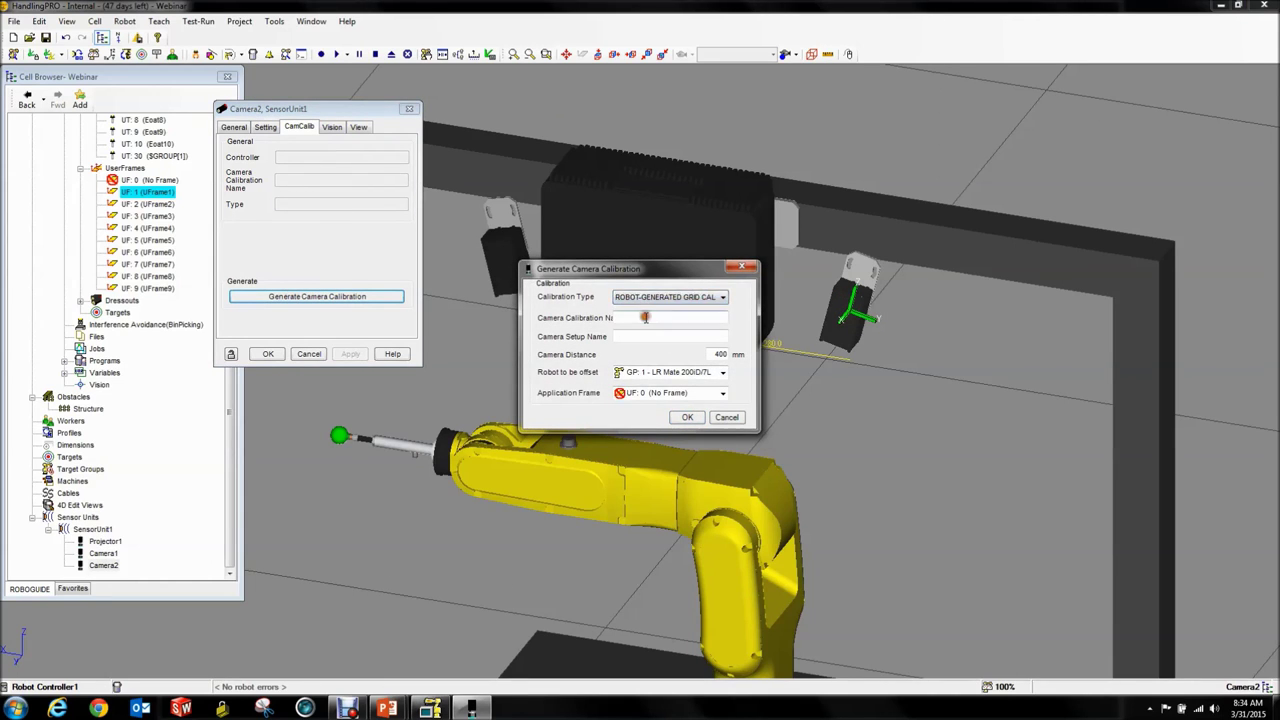
Generate Camera2's calibration as CAL2 with camera setup CAM2 and application frame UF: 1 (UFrame1), and close the camera properties.
type("CAL2")
key("Tab")
left_click(645, 393)
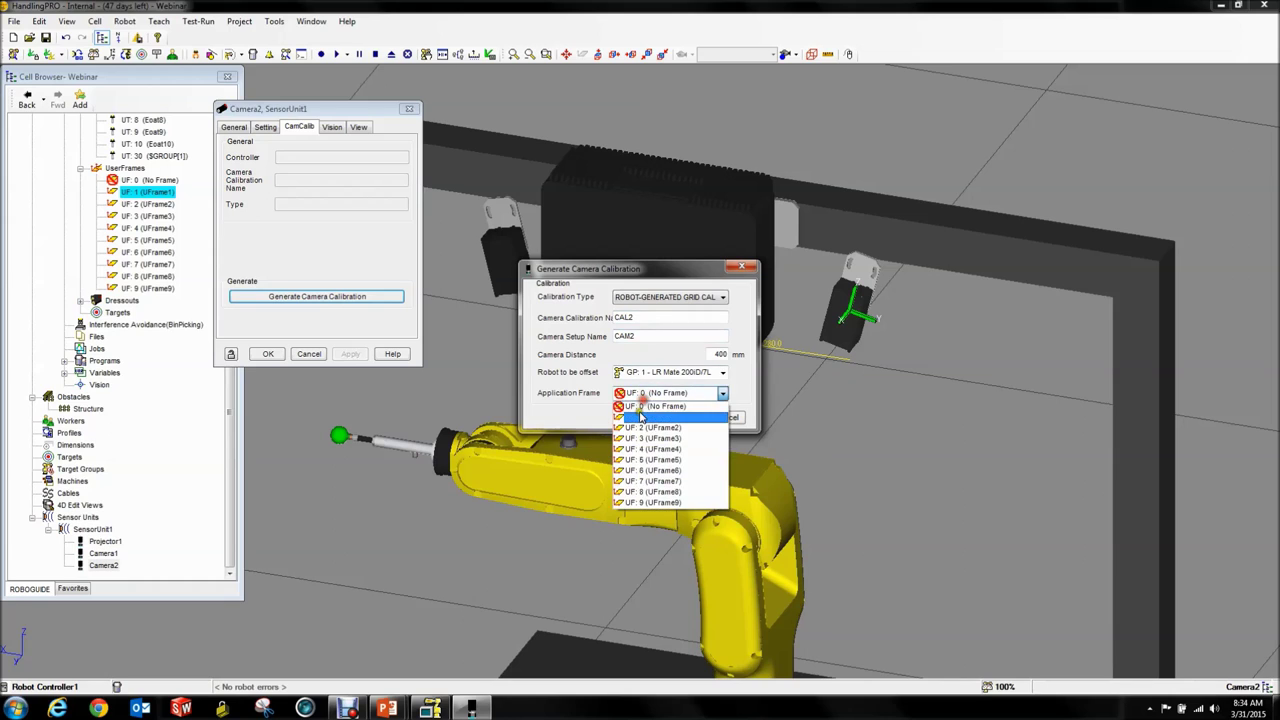
left_click(648, 417)
left_click(688, 418)
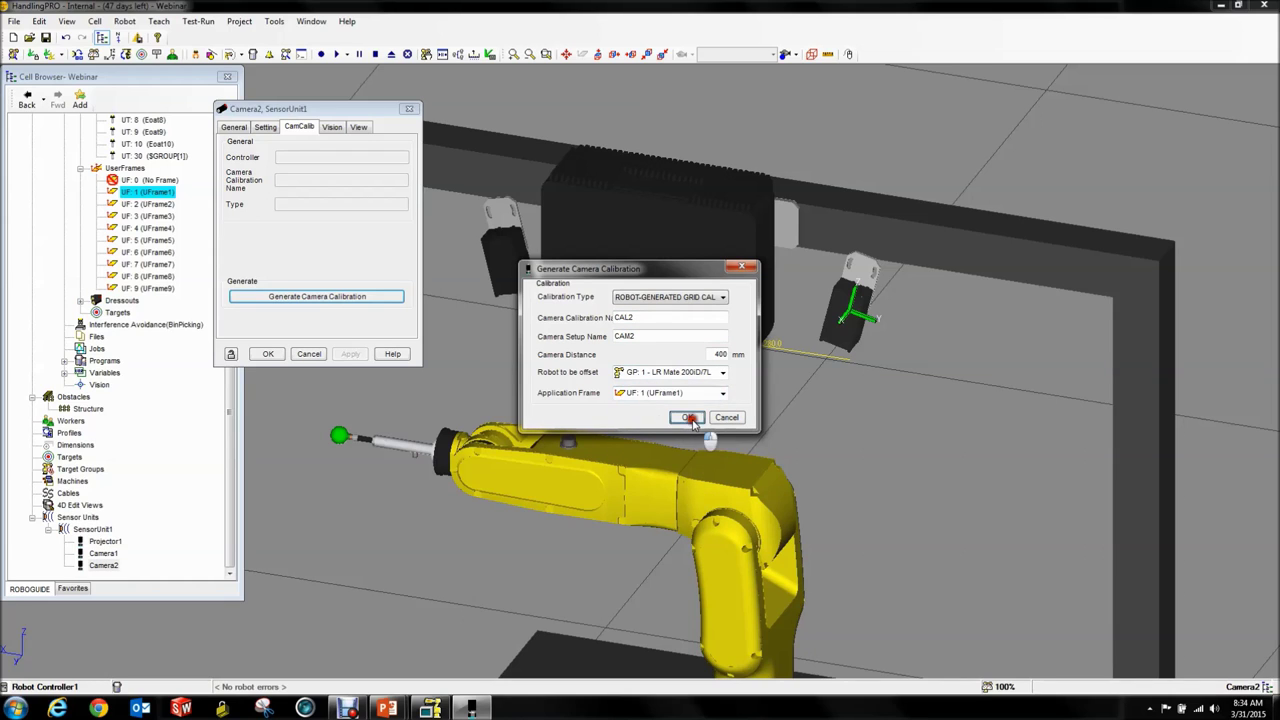
left_click(698, 397)
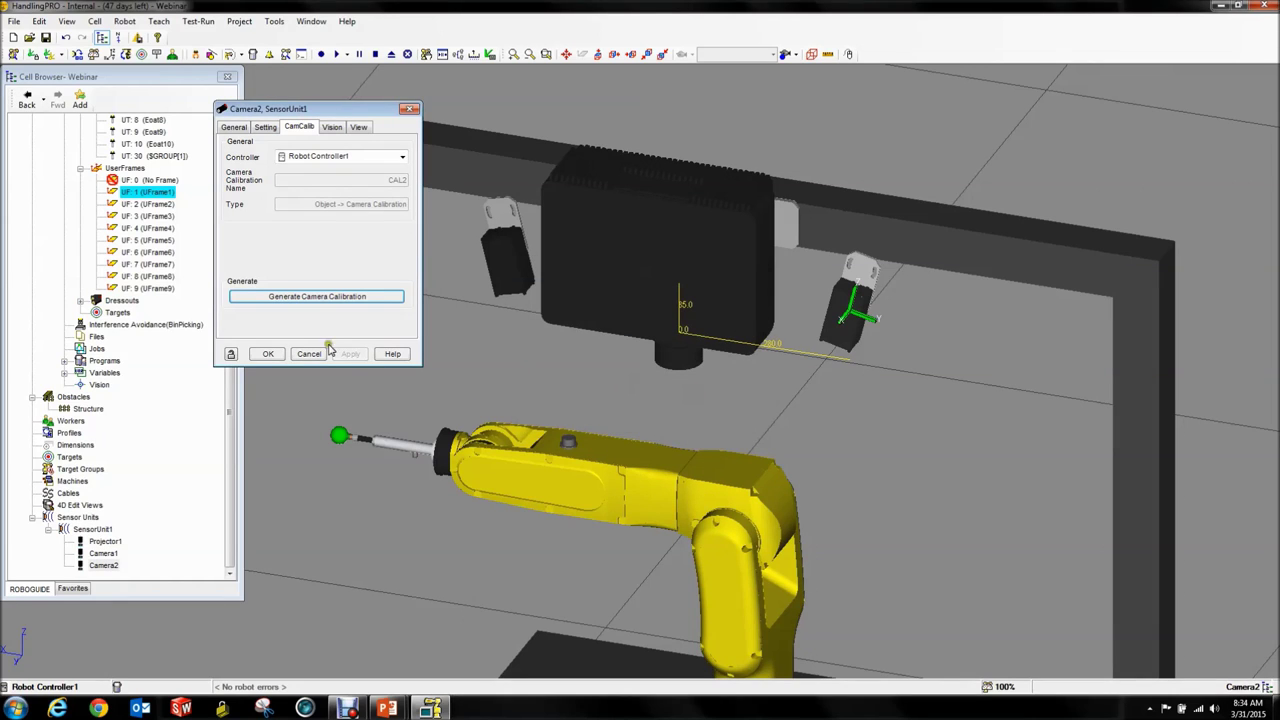
left_click(272, 355)
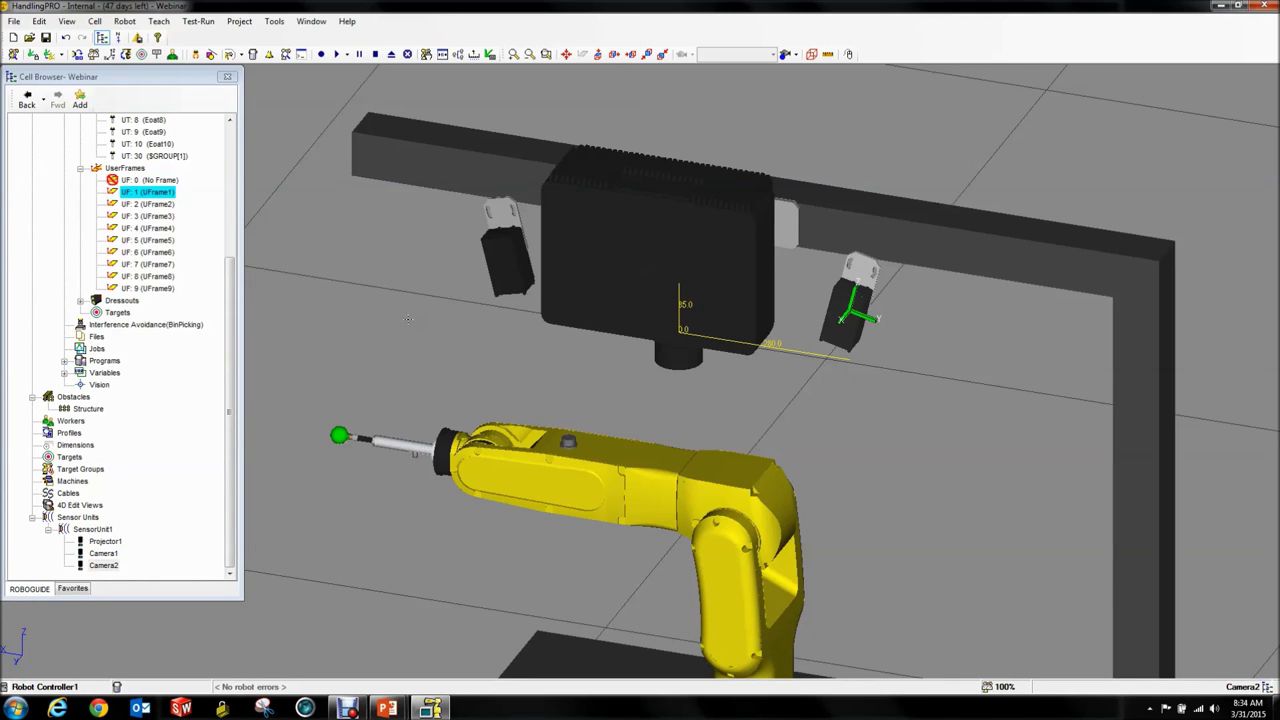
scroll(637, 430, "down", 5)
scroll(574, 526, "up", 3)
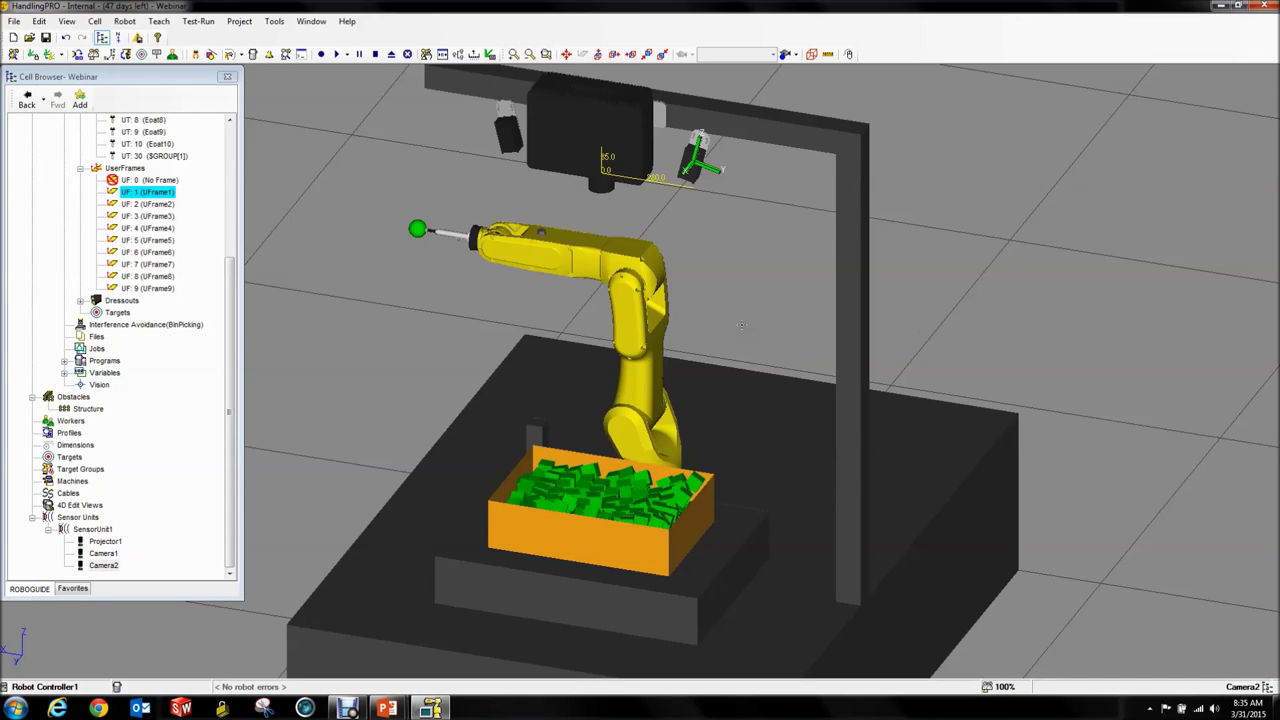
scroll(828, 376, "down", 3)
scroll(828, 376, "up", 2)
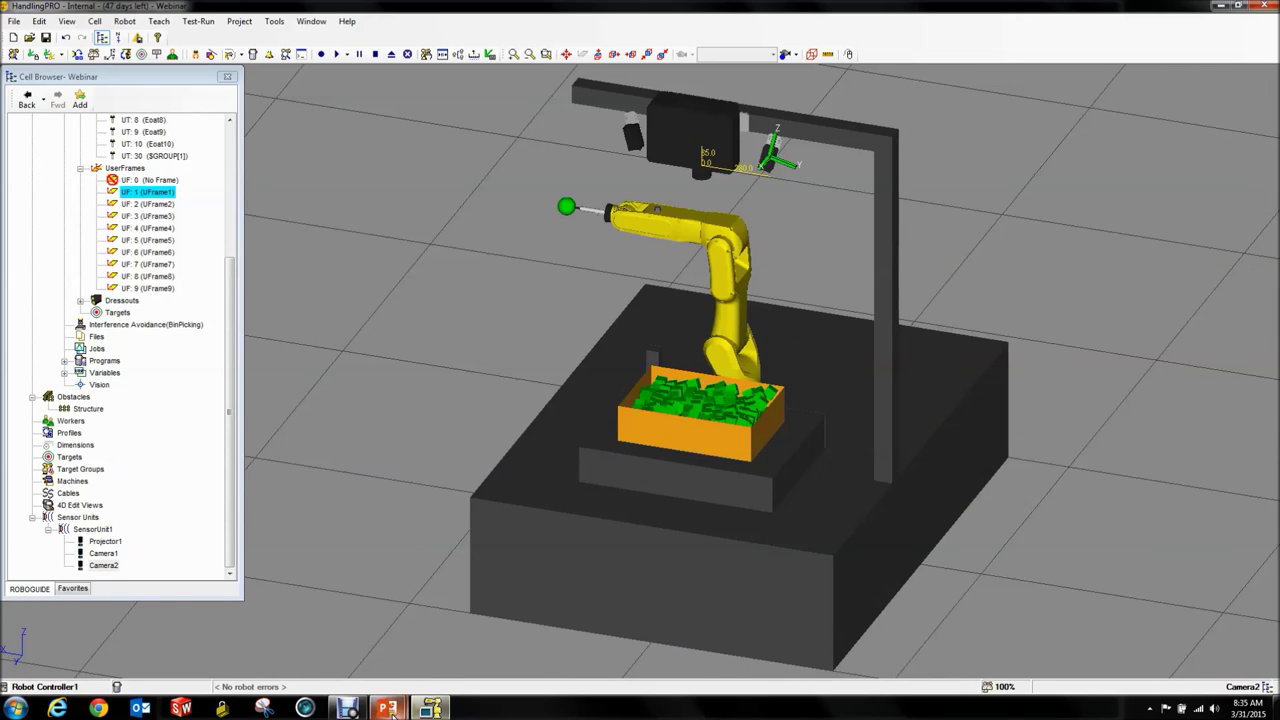
Switch to the PowerPoint presentation to view the 3D Area Sensor slide, and return to the HandlingPRO workcell.
mouse_move(387, 708)
left_click(440, 643)
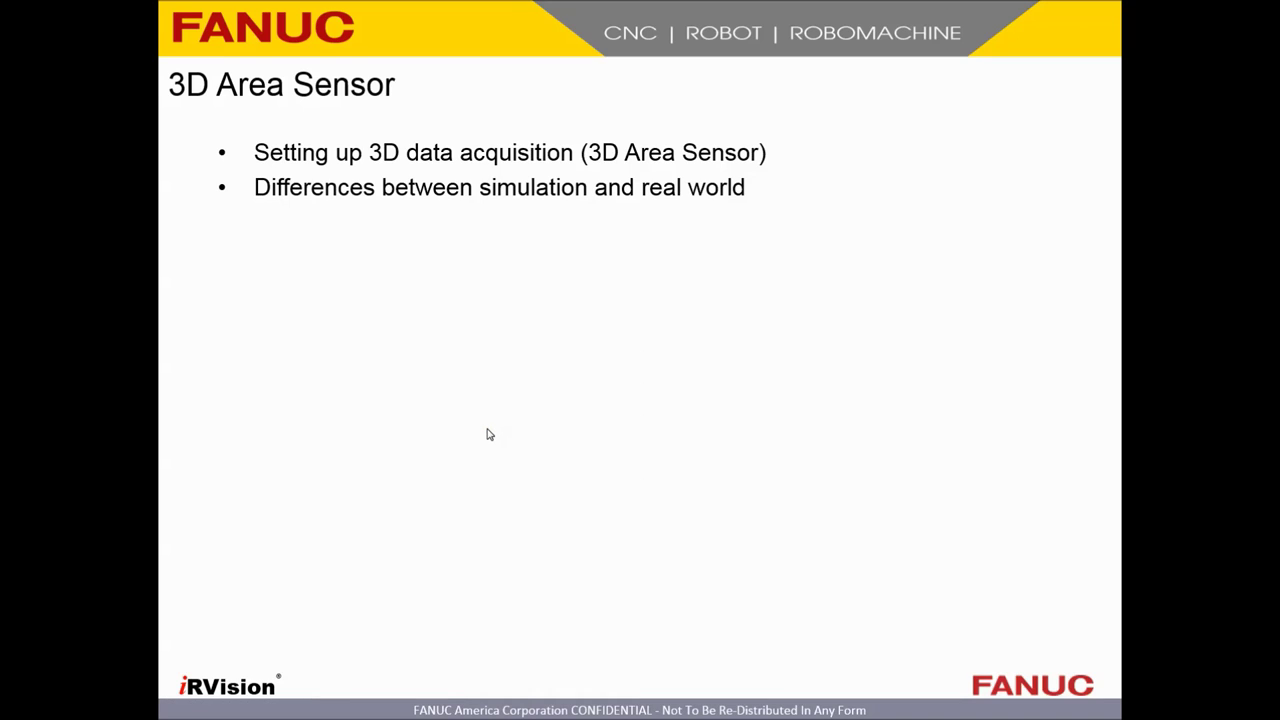
left_click(418, 472)
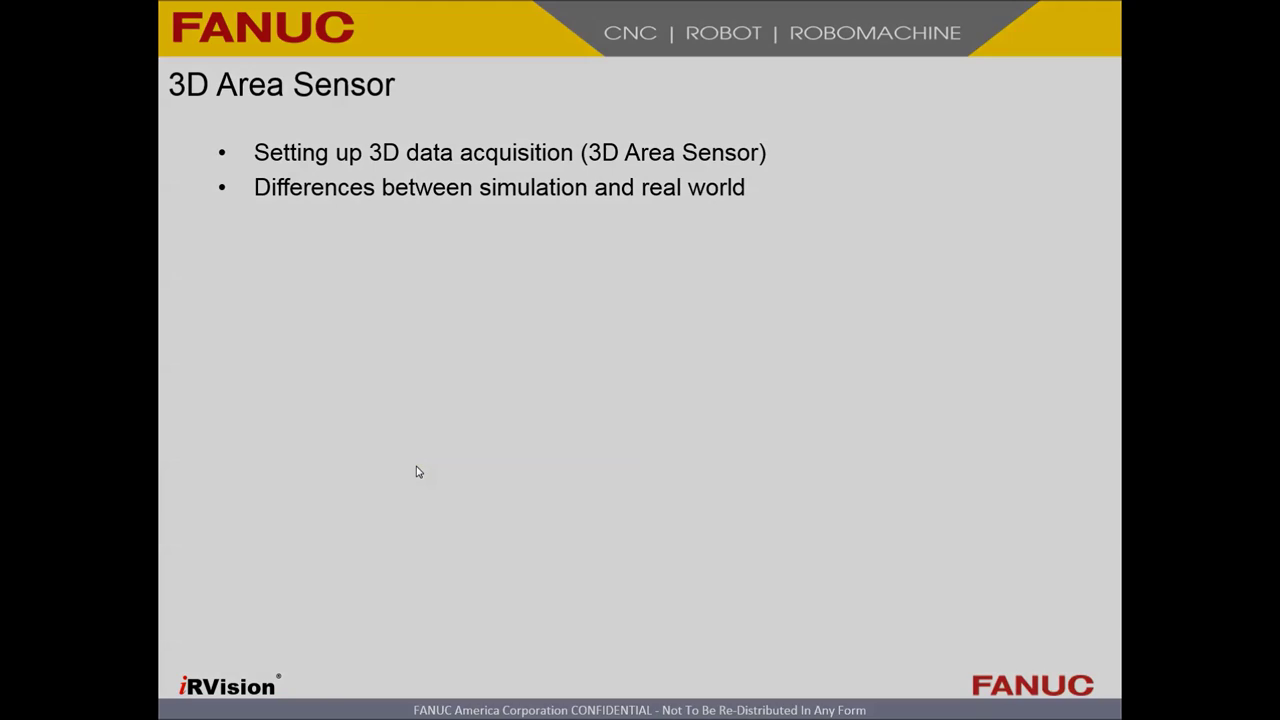
key("alt+Tab")
key("alt+Tab")
key("alt+Tab")
key("alt+Tab")
key("alt+Tab")
key("alt+Tab")
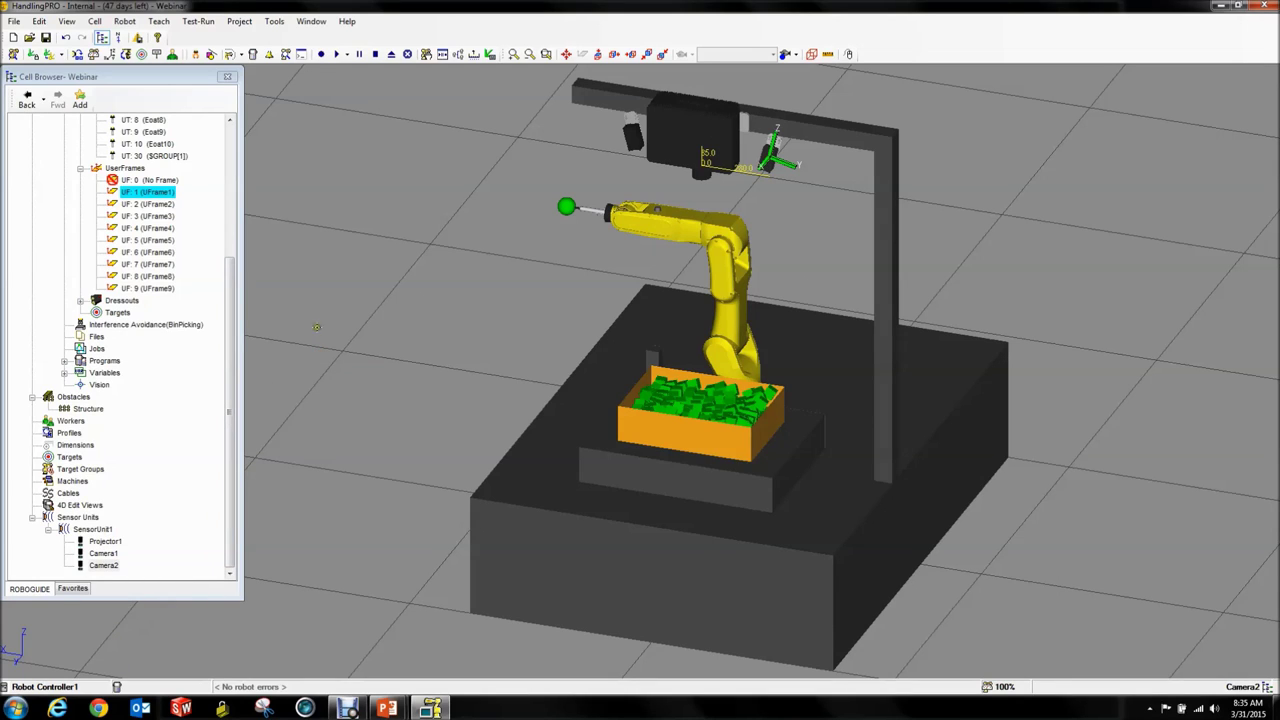
left_click(137, 24)
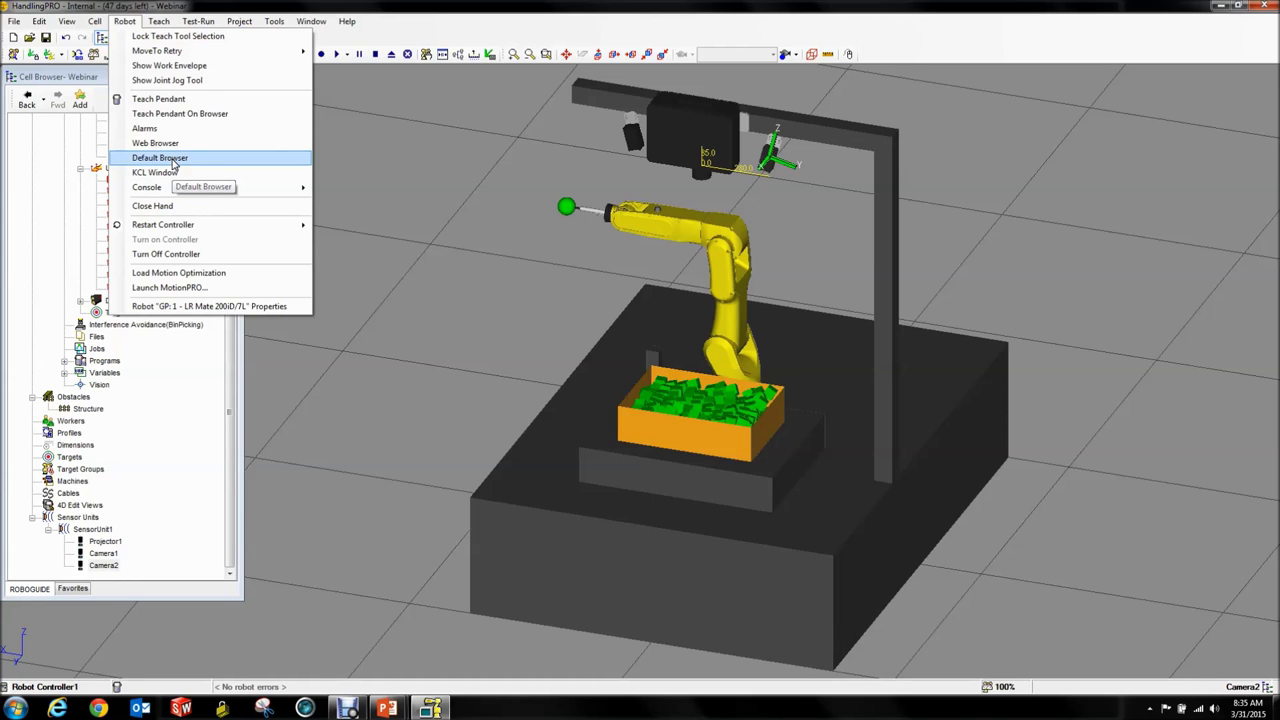
left_click(352, 148)
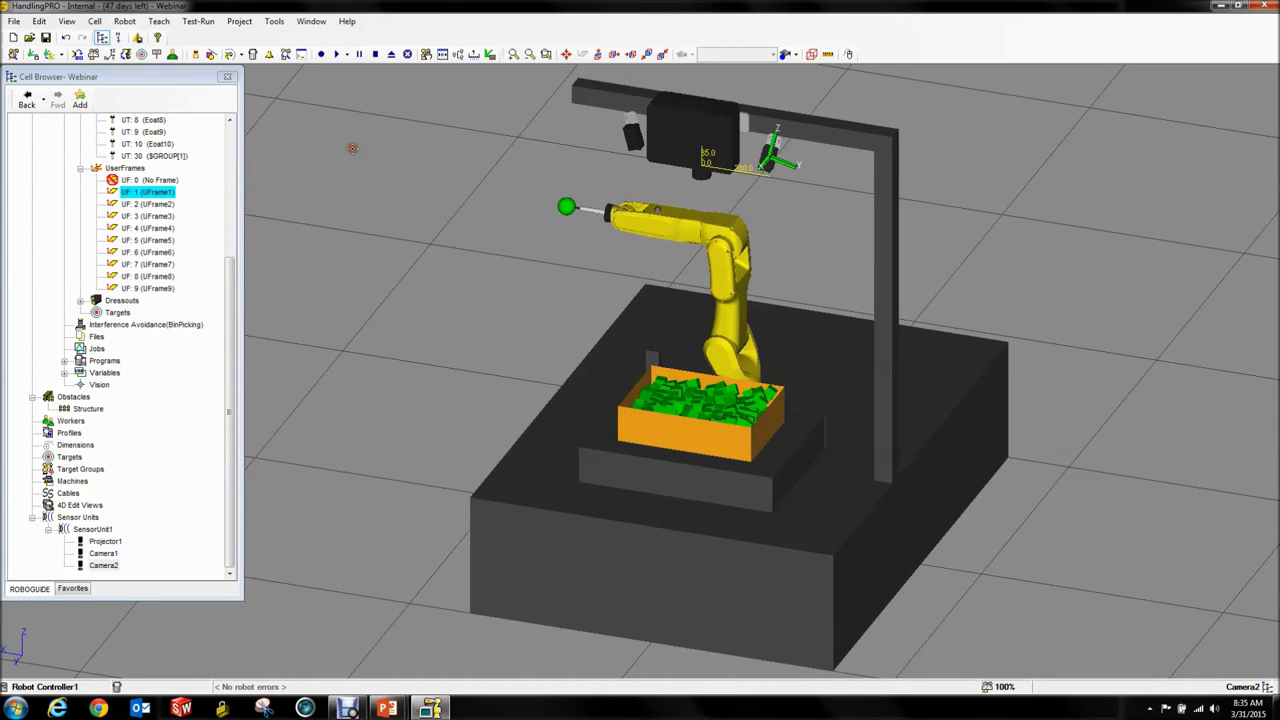
scroll(352, 148, "down", 5)
scroll(620, 355, "up", 5)
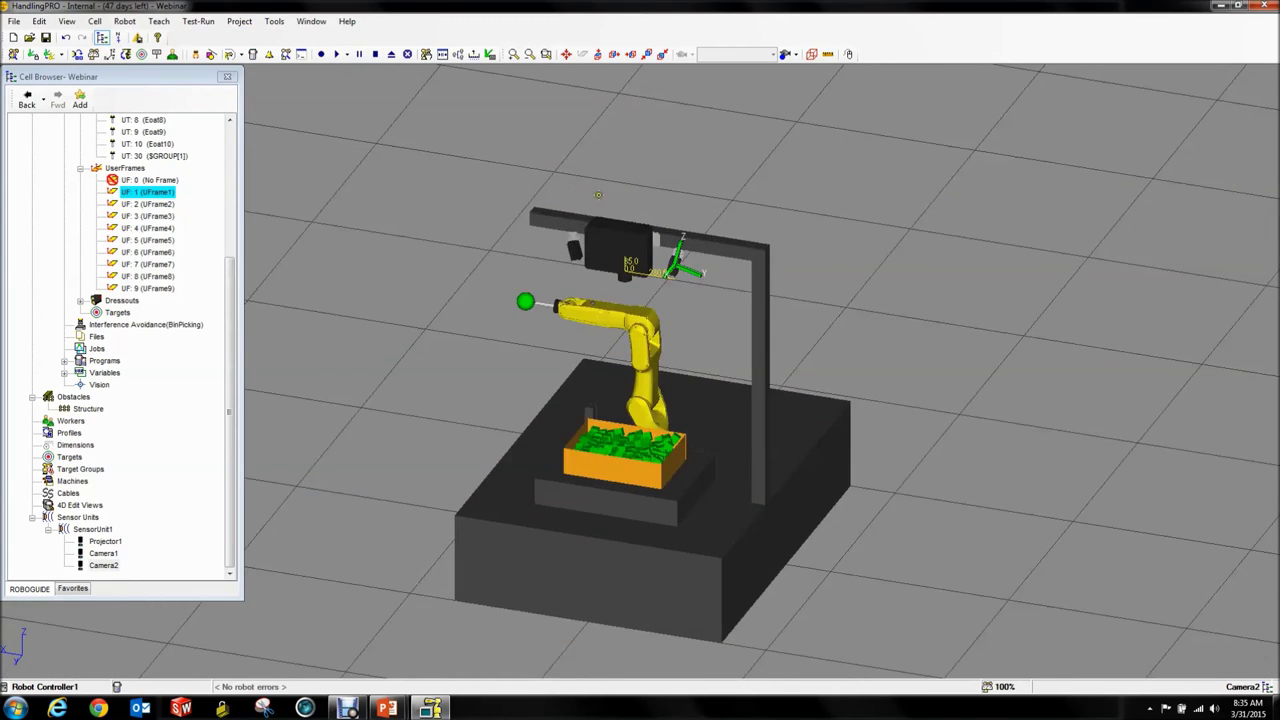
left_click(337, 157)
left_click(421, 316)
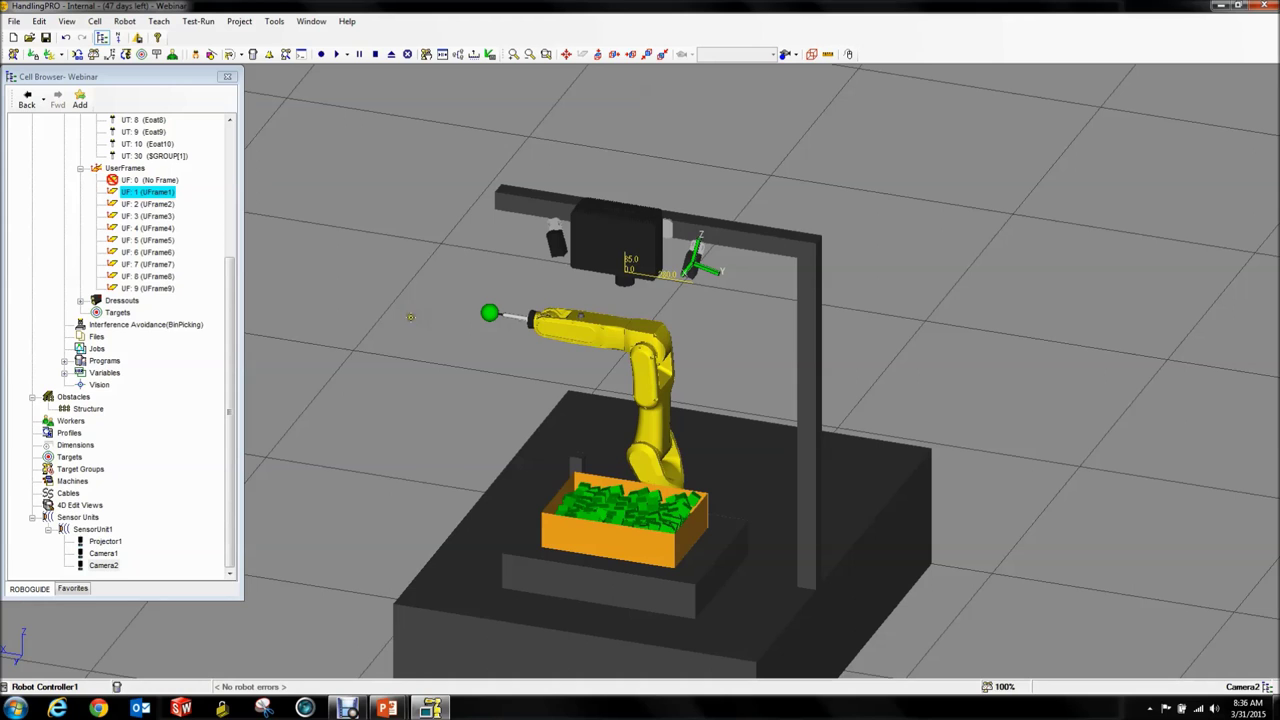
Switch to Internet Explorer and reduce its window so that it leaves the workcell in view.
left_click(57, 708)
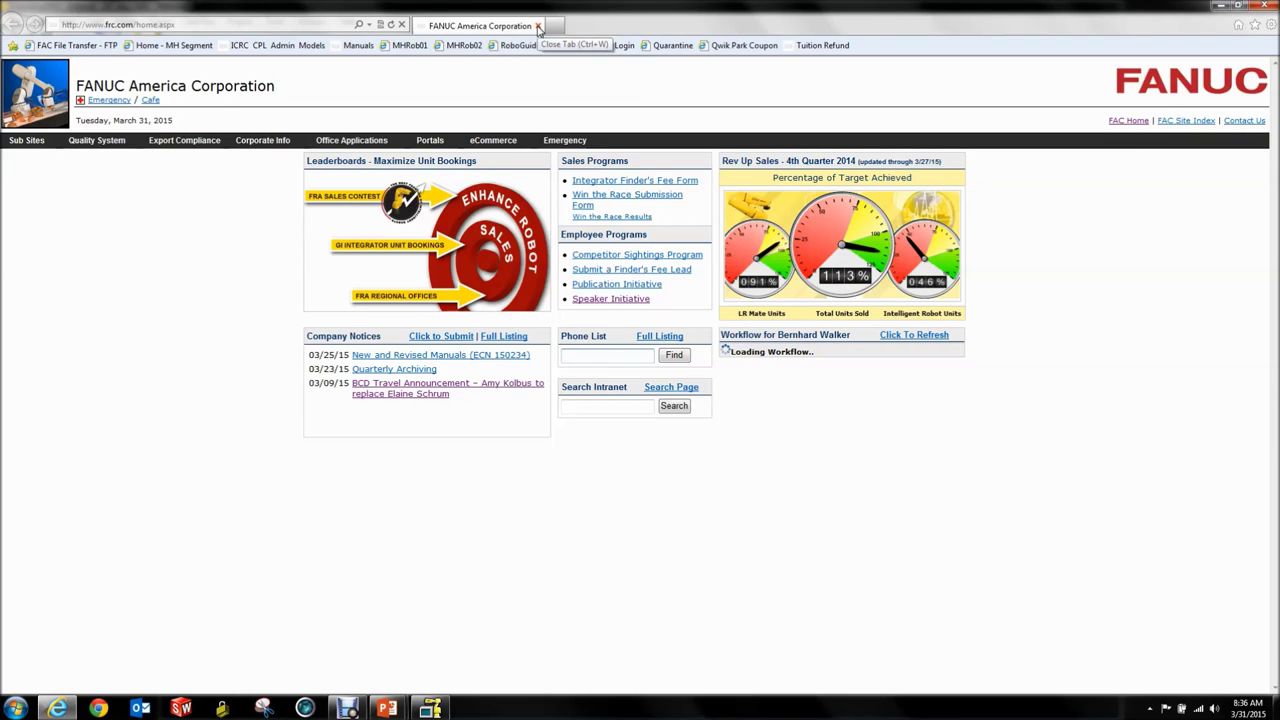
left_click_drag(678, 8, 726, 658)
Look up the computer name in the Windows system properties, and close the System window.
left_click(15, 708)
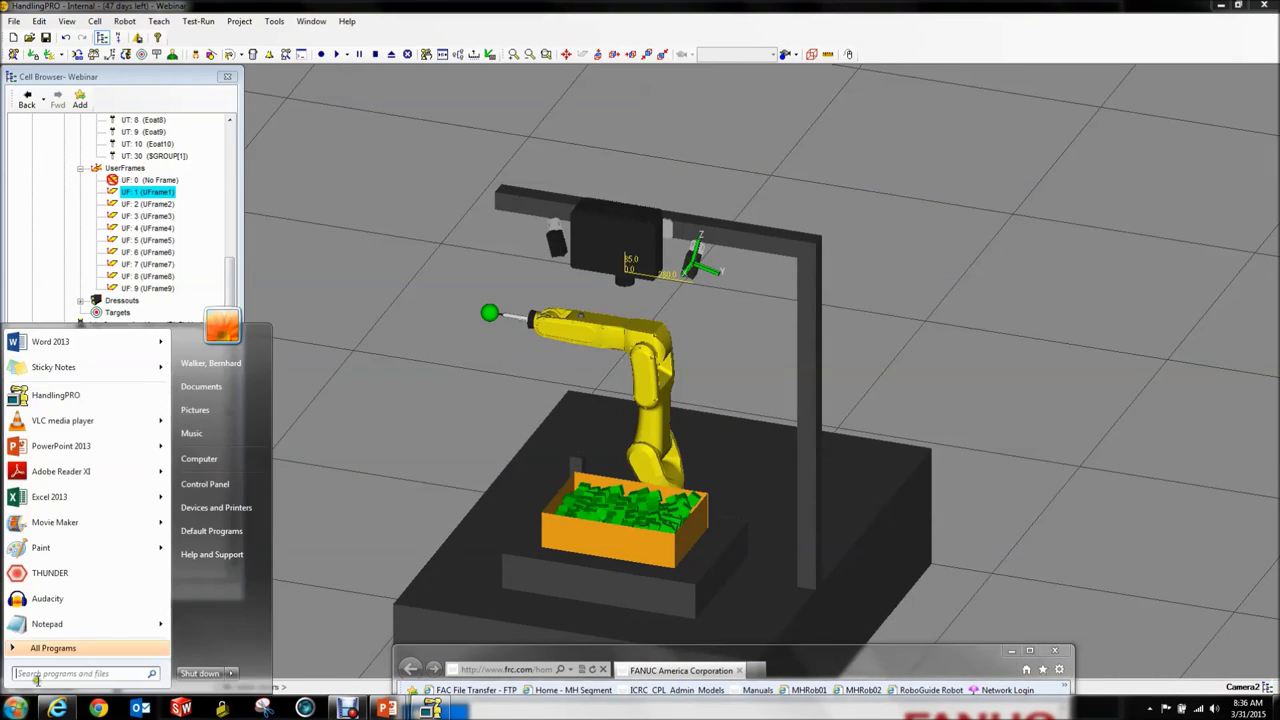
left_click(205, 460)
right_click(205, 460)
left_click(248, 571)
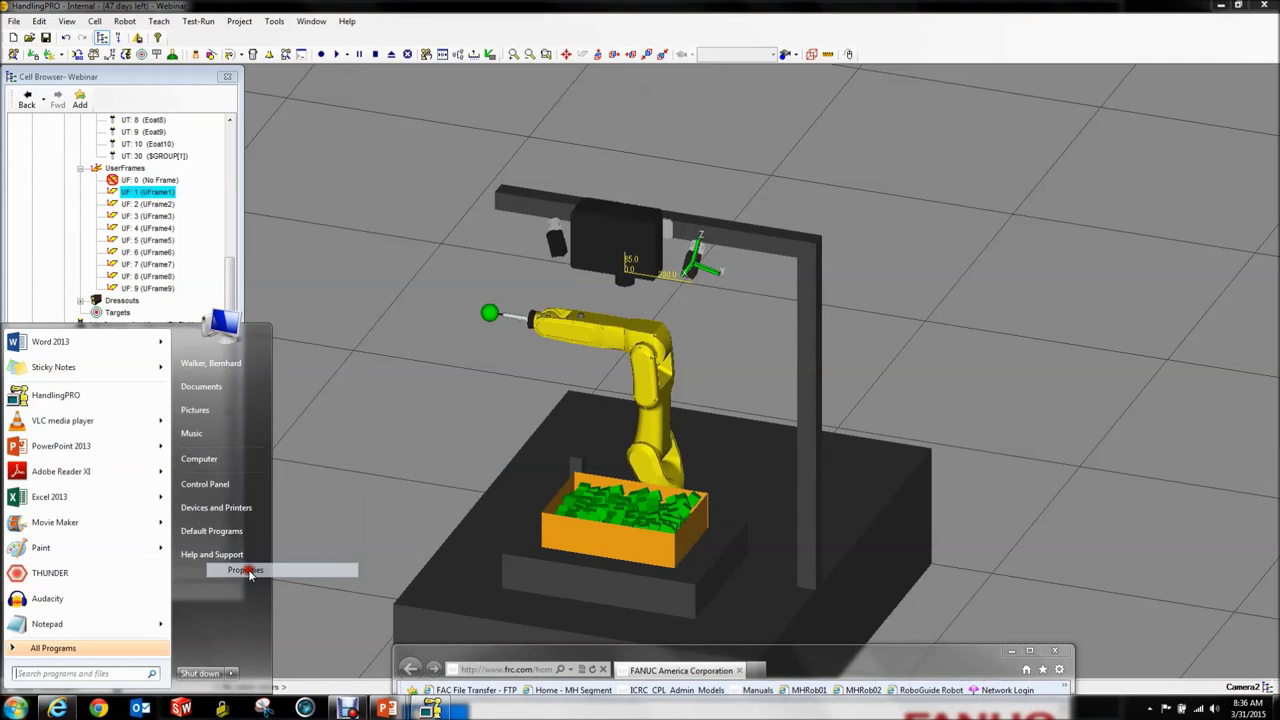
scroll(192, 470, "down", 3)
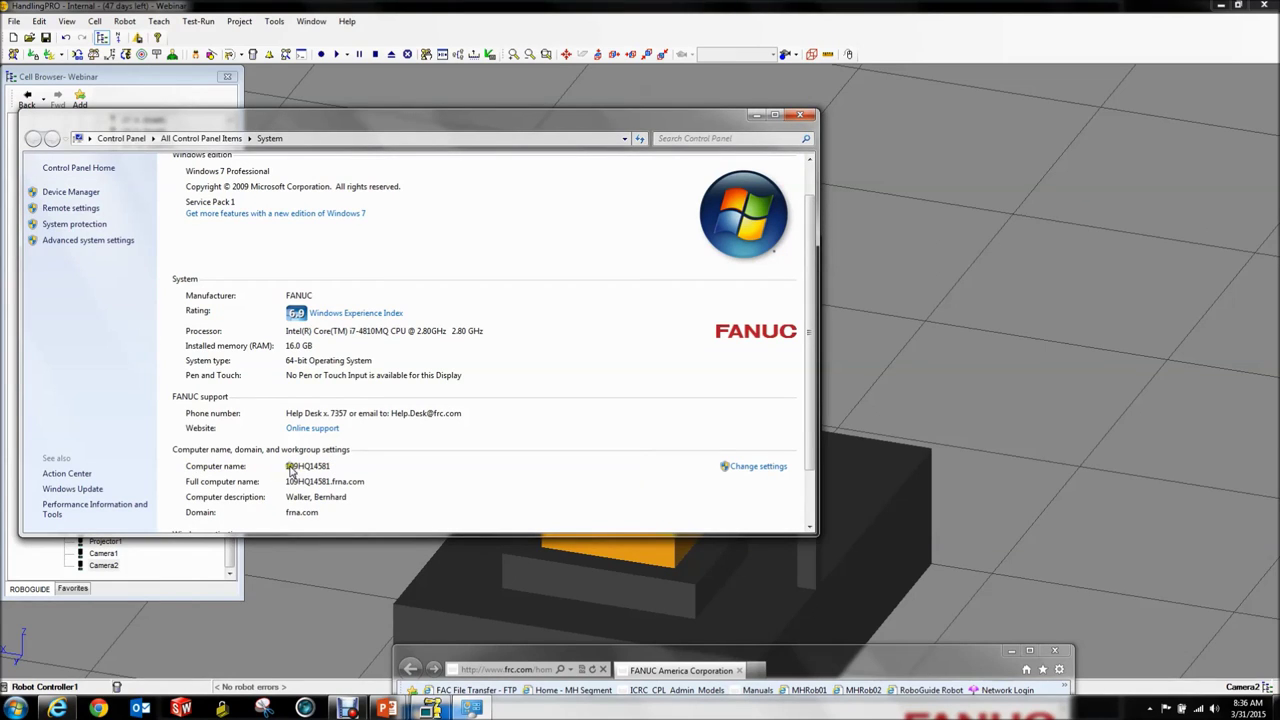
left_click(806, 117)
Move the browser window back into full view and open the bookmarked RoboGuide Robot web server homepage.
left_click_drag(581, 671, 524, 113)
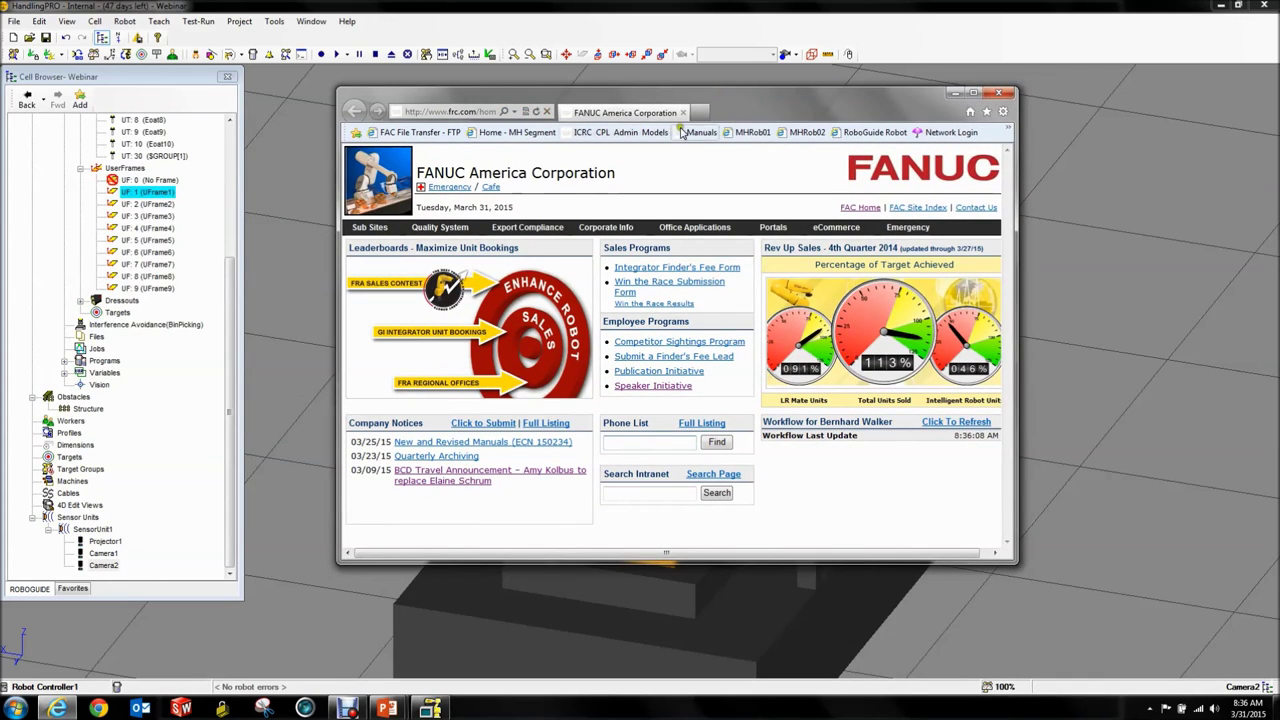
left_click(852, 134)
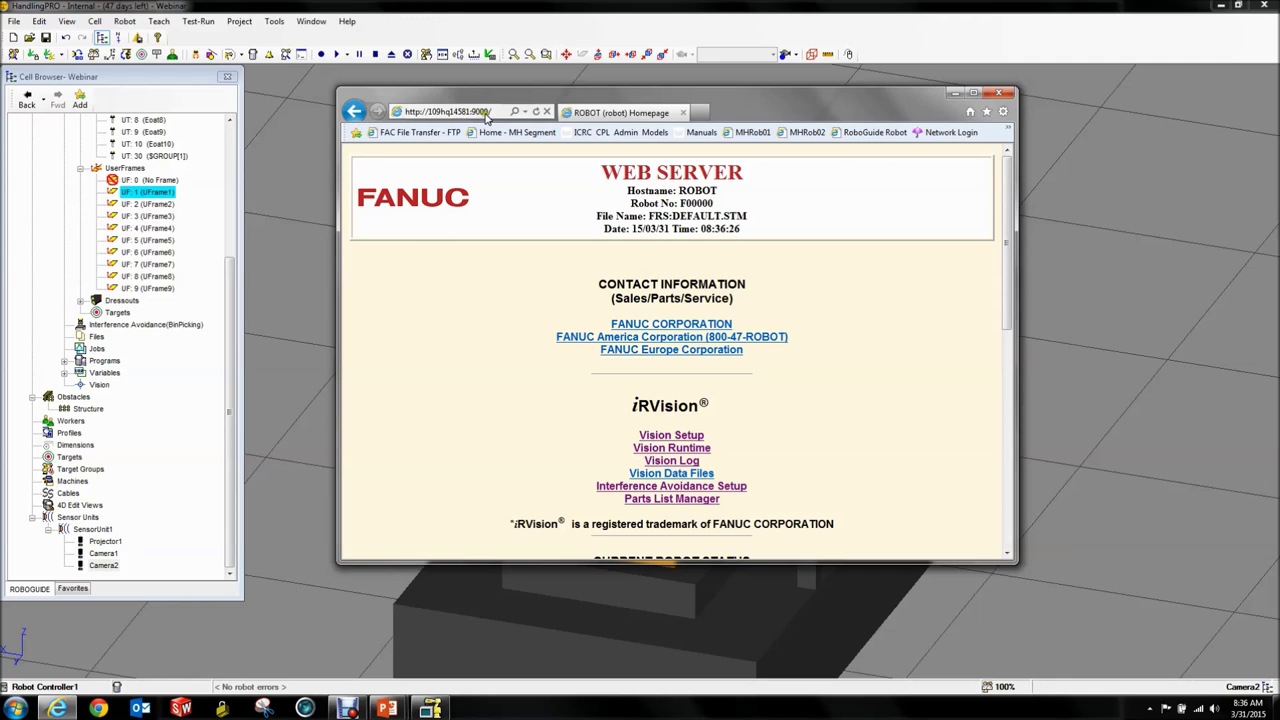
Look through the Robot commands in HandlingPRO for its browser options, and return to the maximized robot homepage in Internet Explorer.
double_click(740, 112)
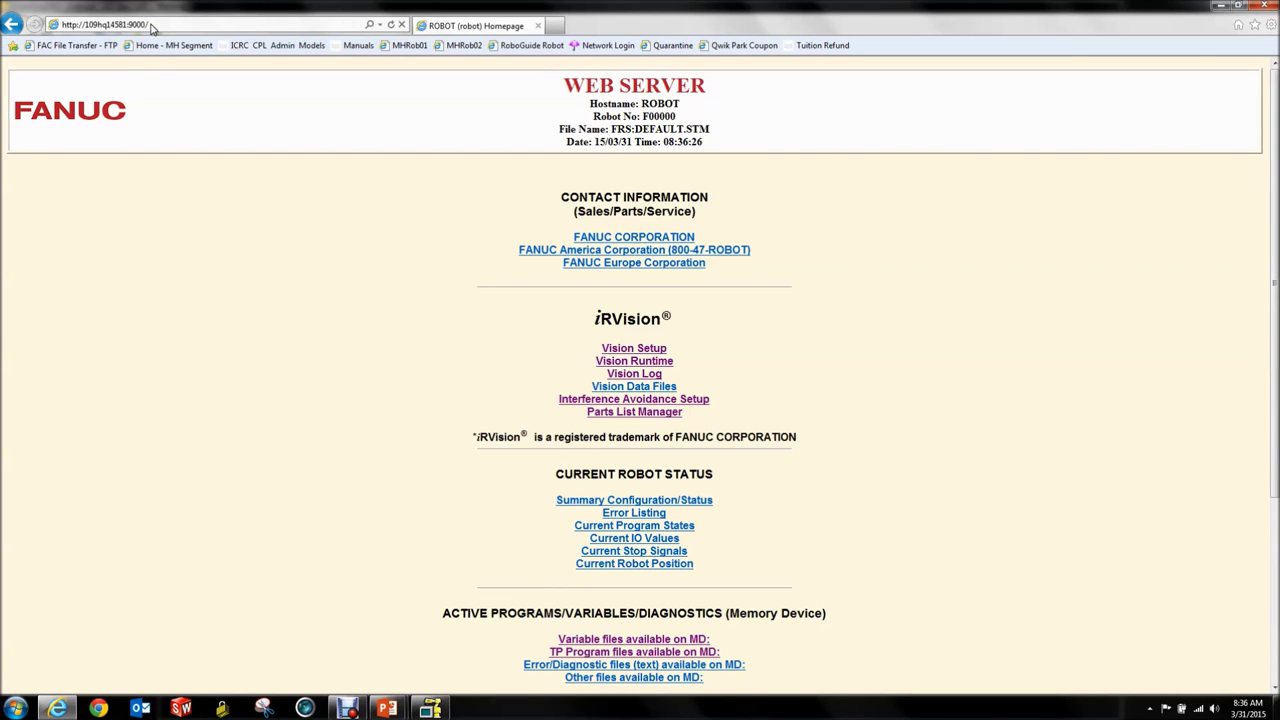
left_click_drag(334, 9, 426, 378)
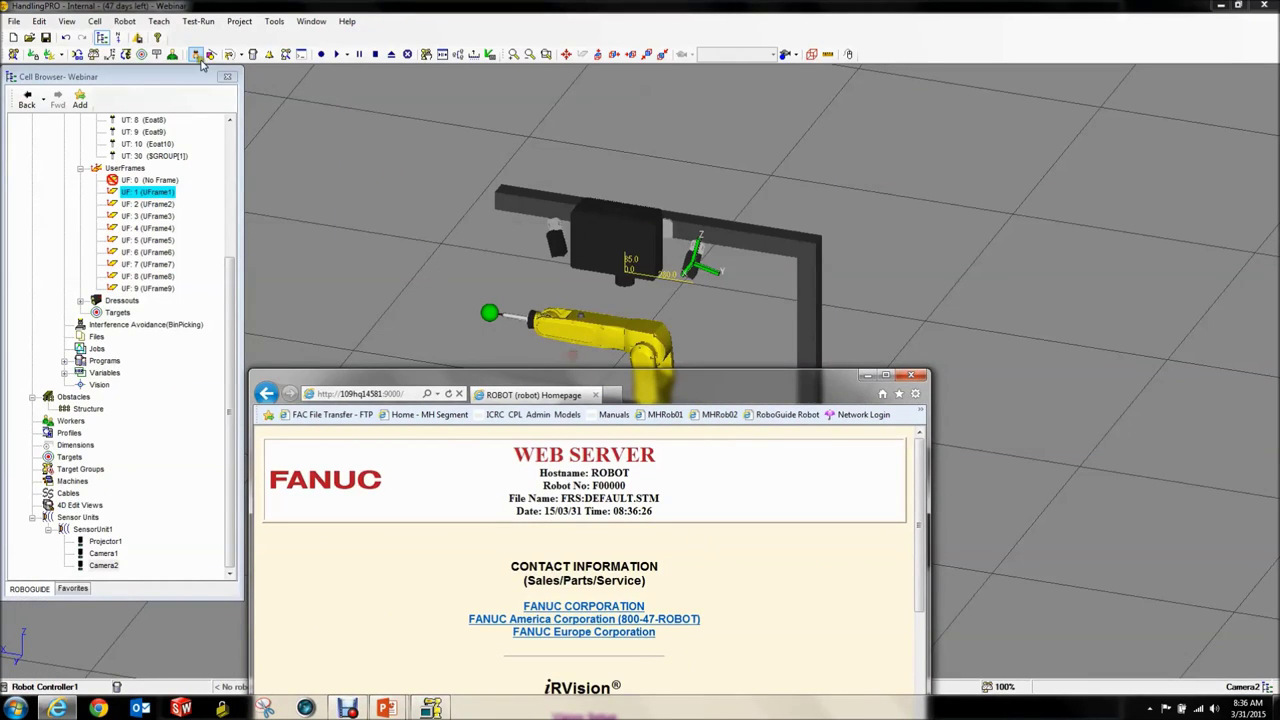
left_click(124, 21)
left_click(124, 21)
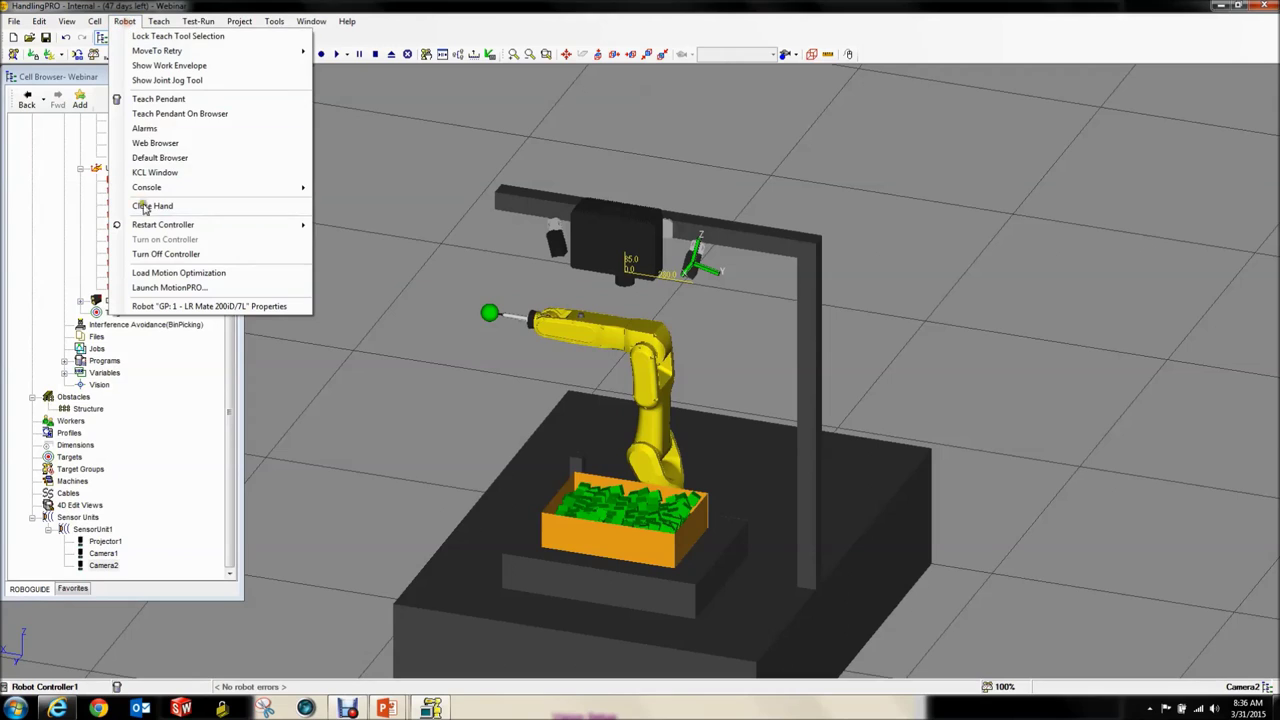
left_click(450, 173)
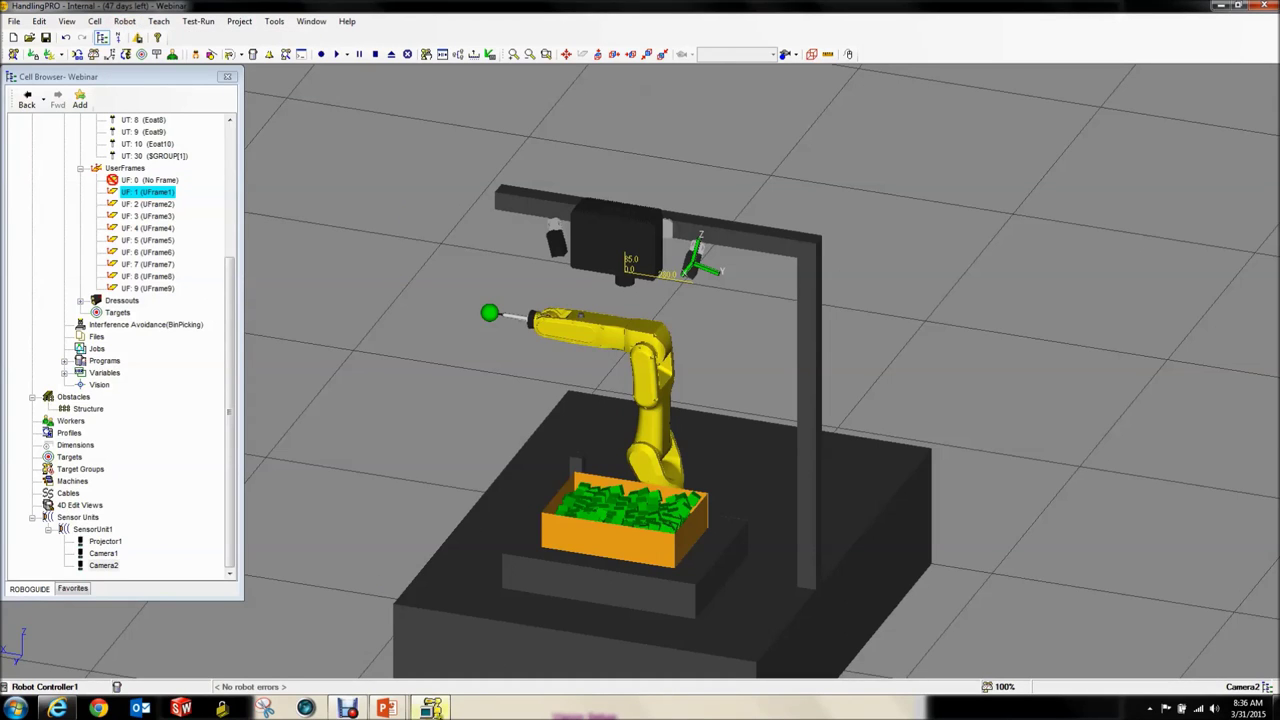
left_click(57, 708)
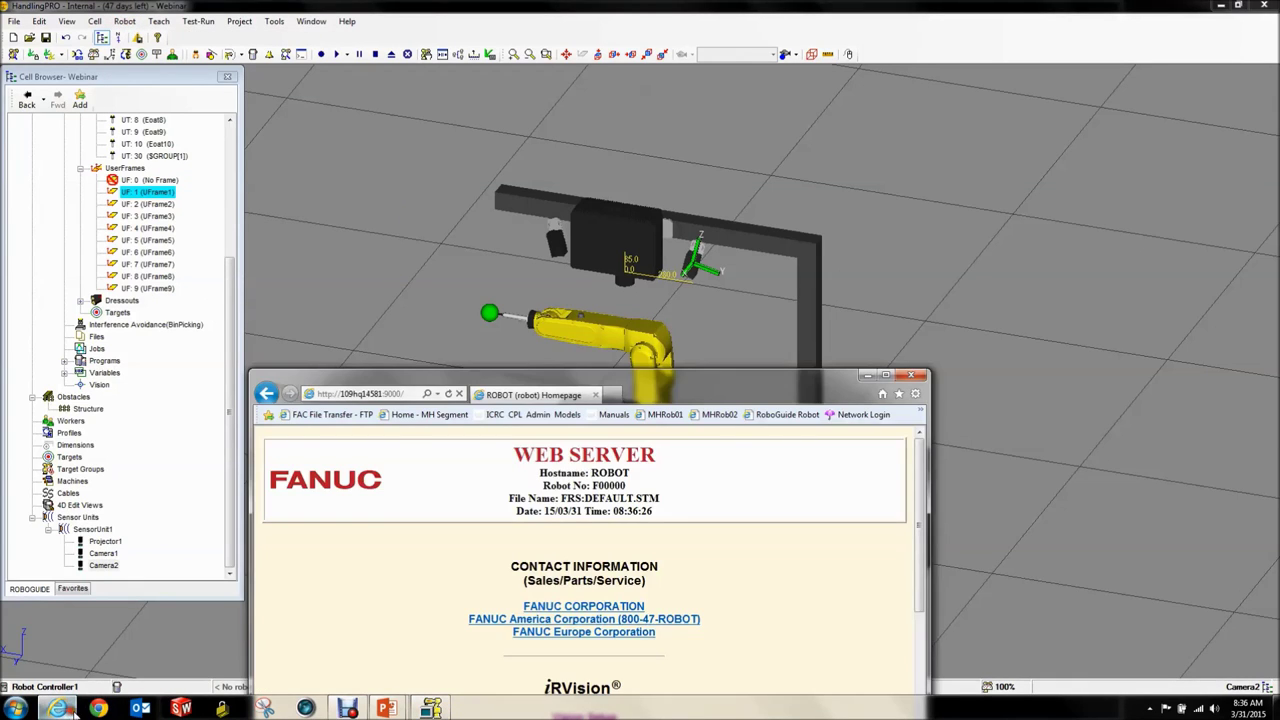
left_click_drag(747, 390, 757, 2)
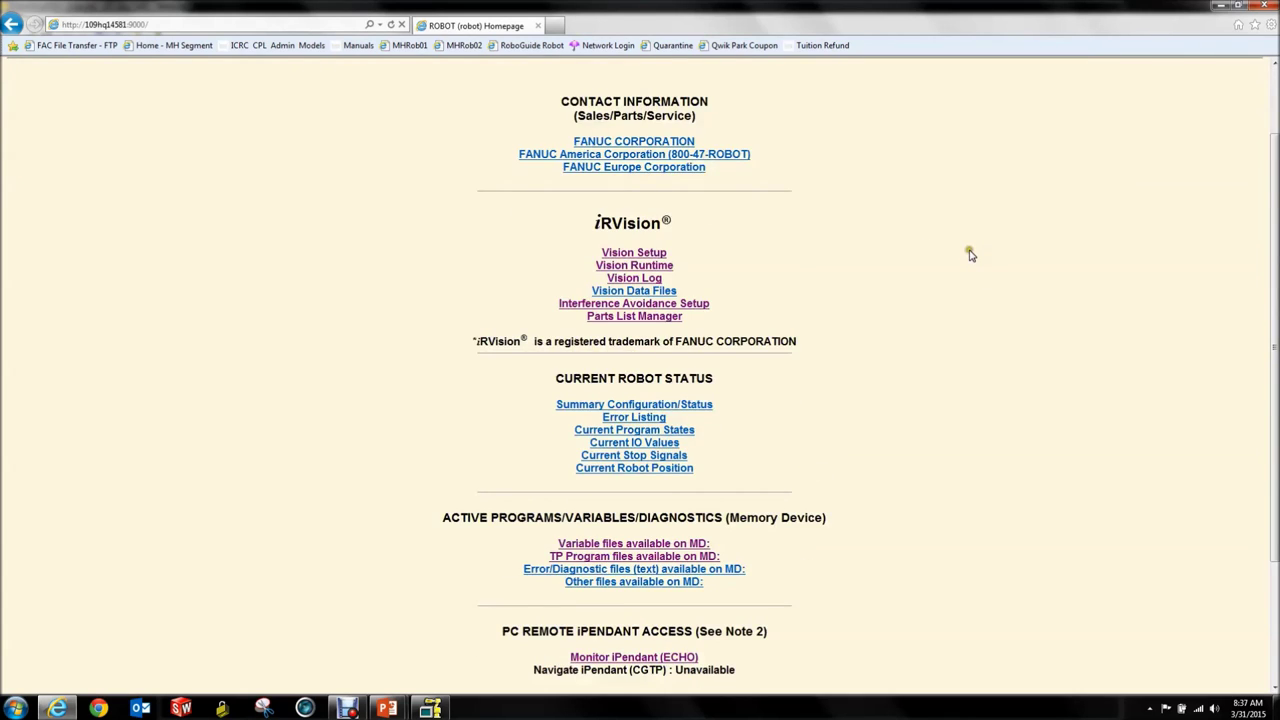
Open the iRVision Vision Setup page from the robot homepage and maximize its window.
scroll(969, 255, "down", 1)
scroll(969, 257, "up", 1)
left_click_drag(552, 294, 578, 296)
left_click(708, 327)
left_click(500, 286)
left_click(643, 255)
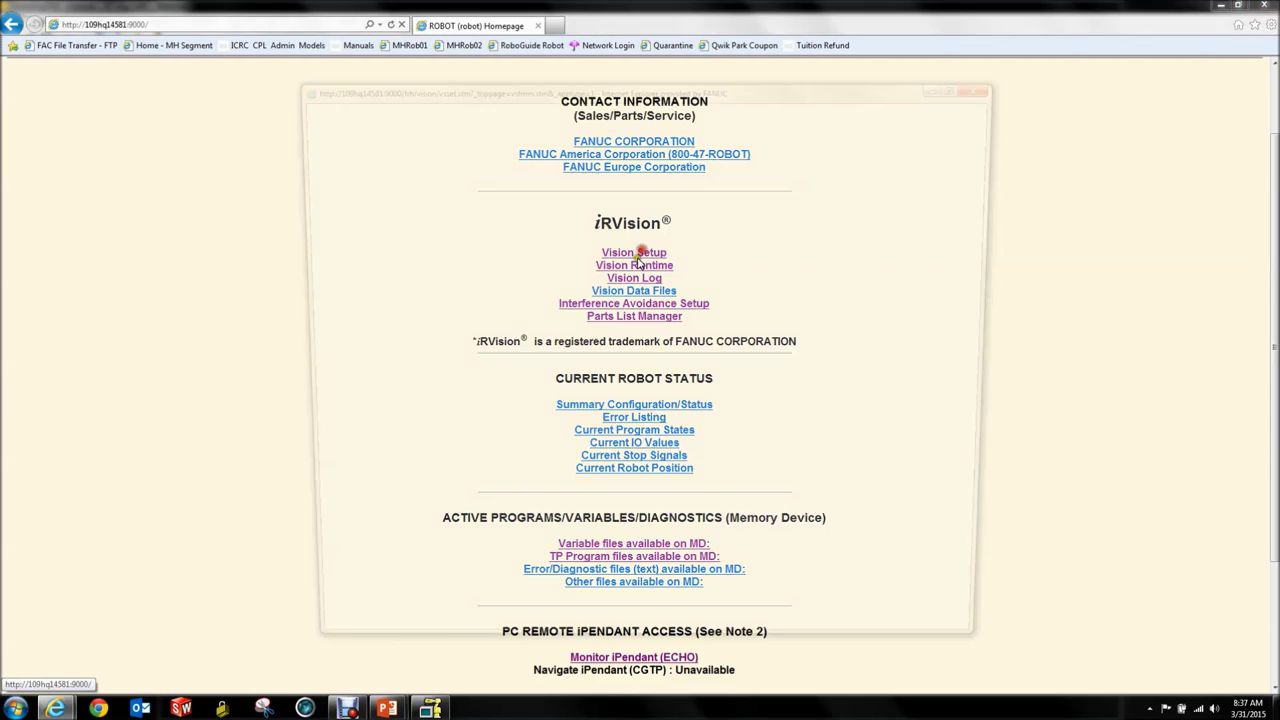
double_click(1108, 12)
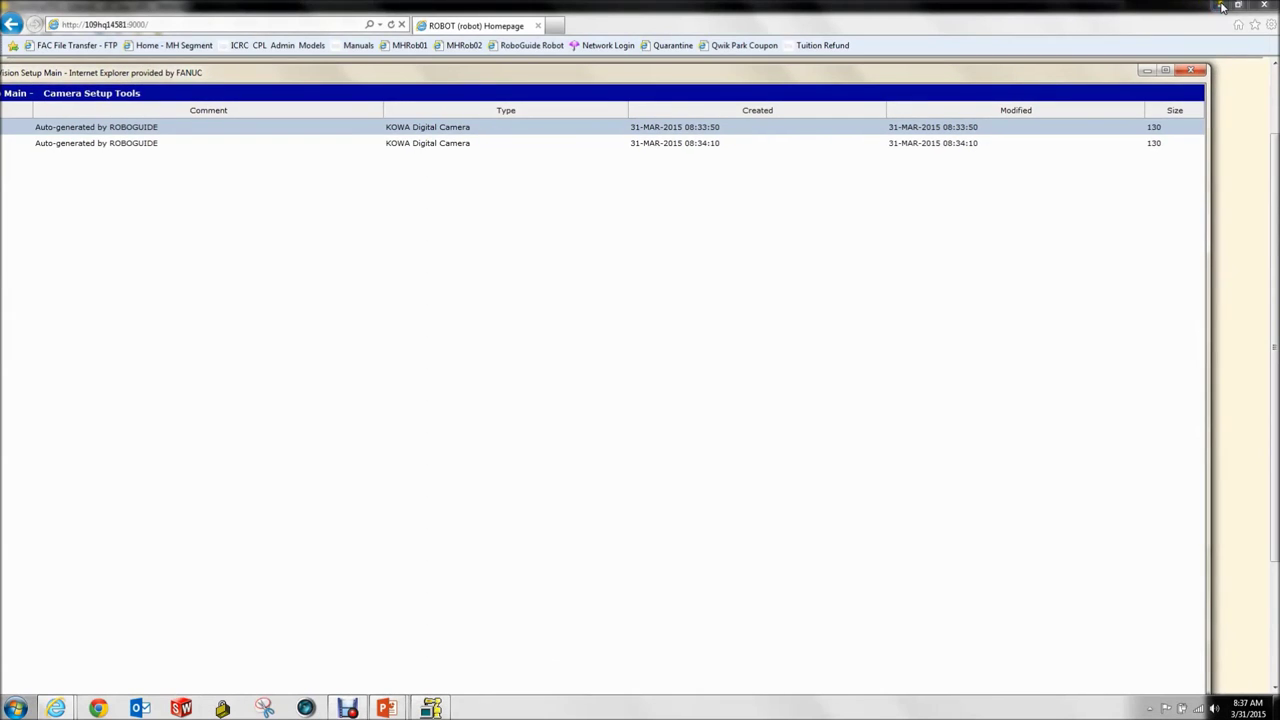
left_click(1142, 8)
double_click(992, 74)
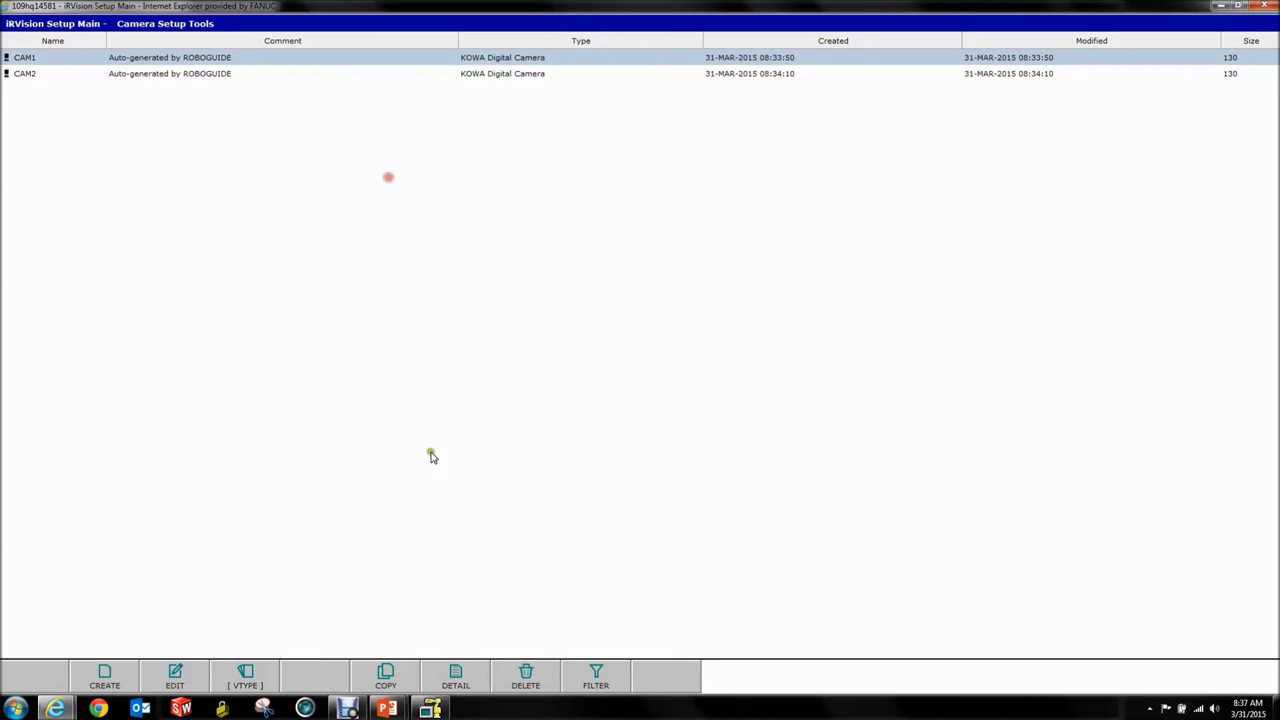
Open the CAL1 camera calibration to review its grid points and GPM Locator Tool 1, and exit without saving.
left_click(245, 678)
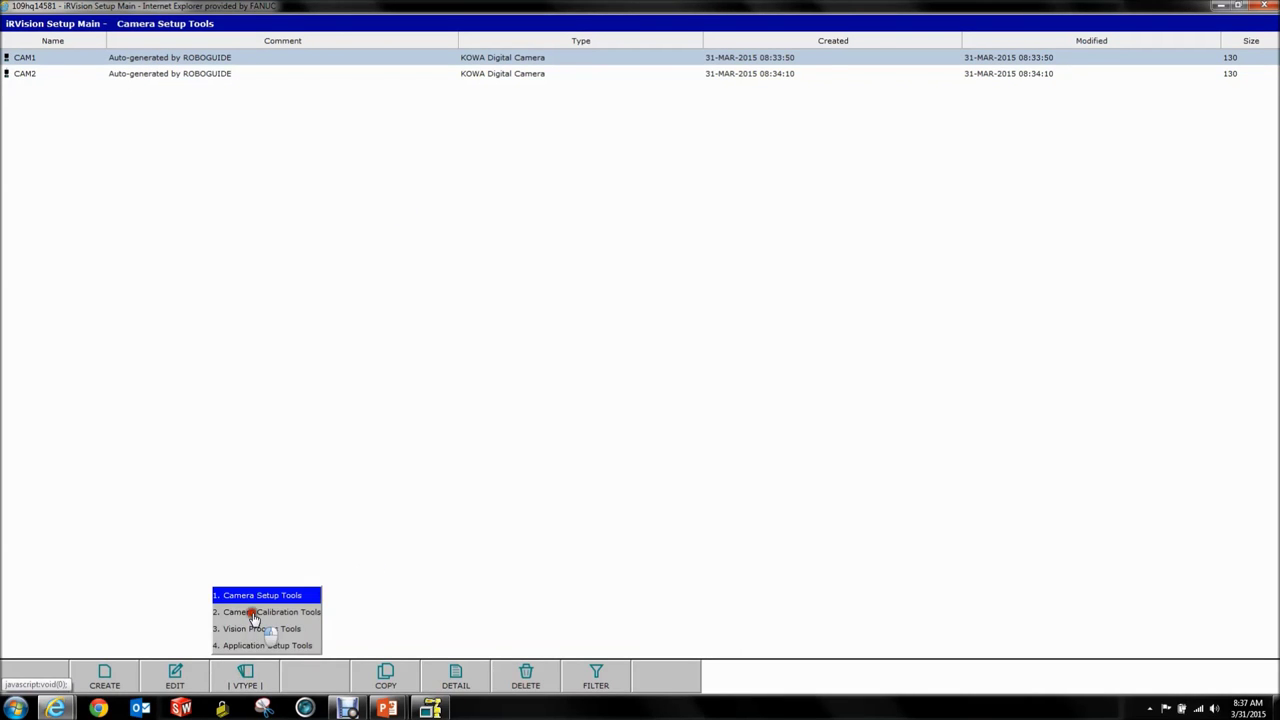
left_click(252, 612)
double_click(126, 61)
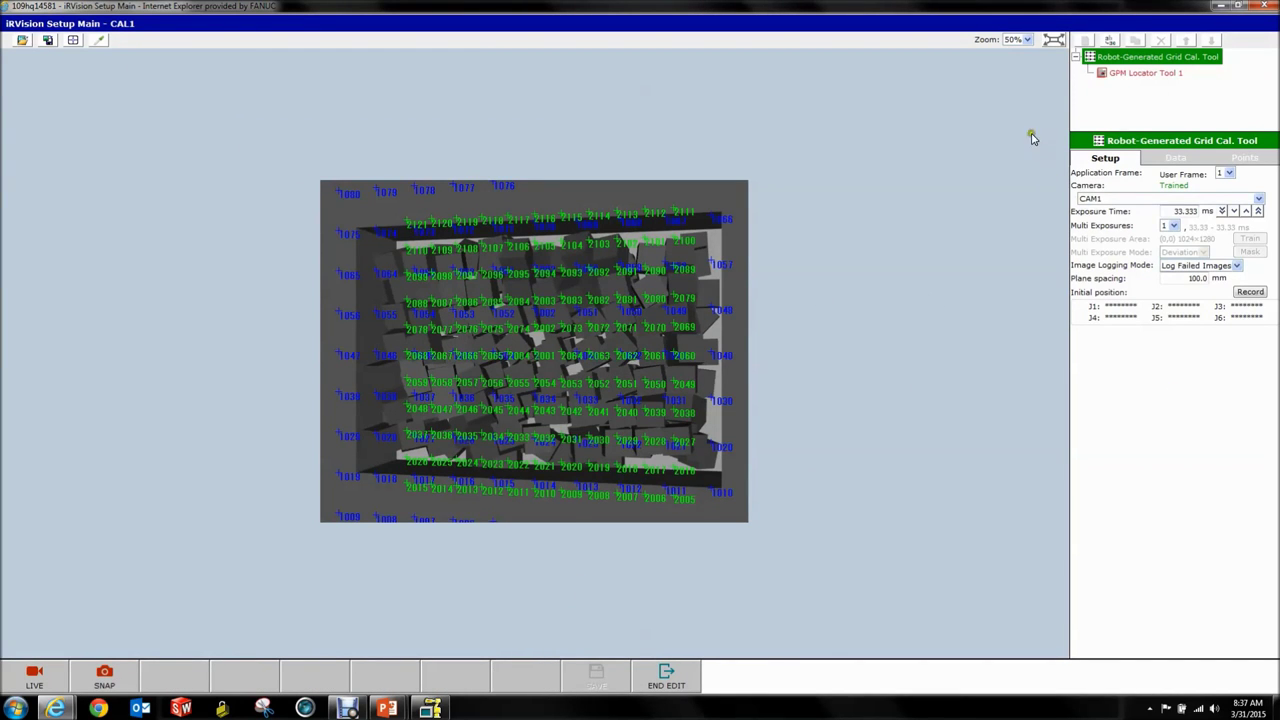
left_click(1140, 74)
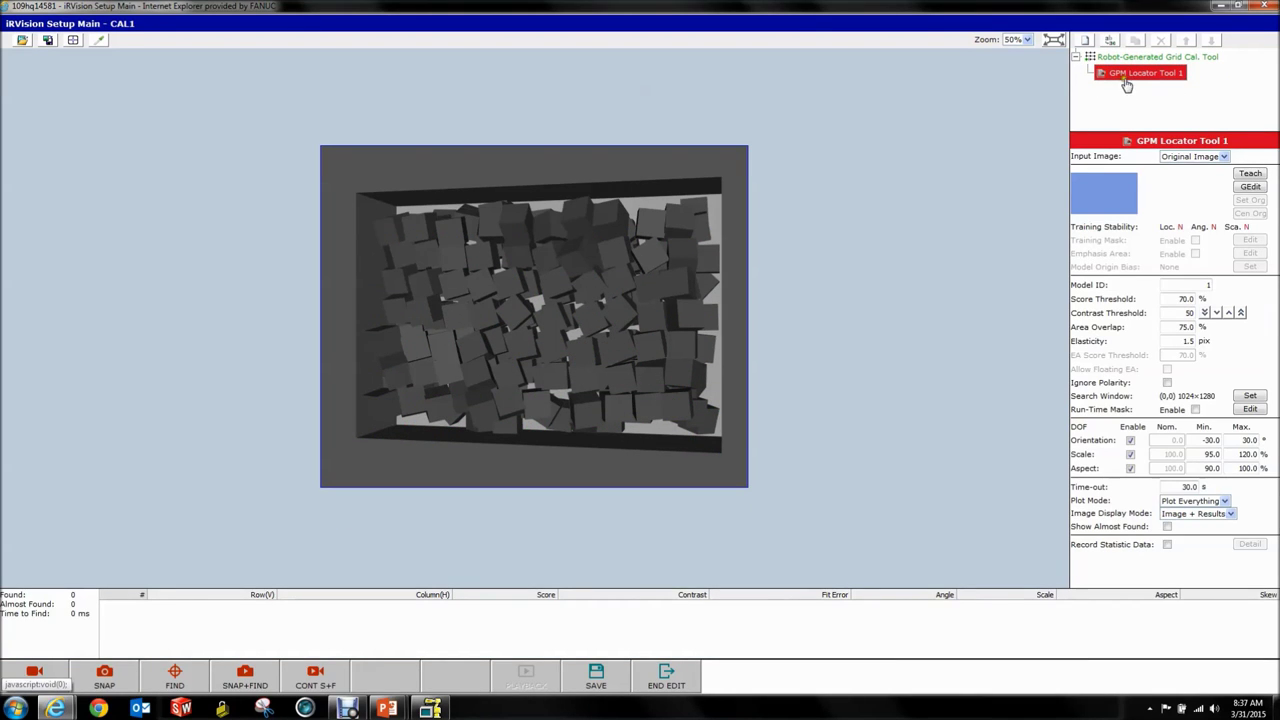
left_click(665, 680)
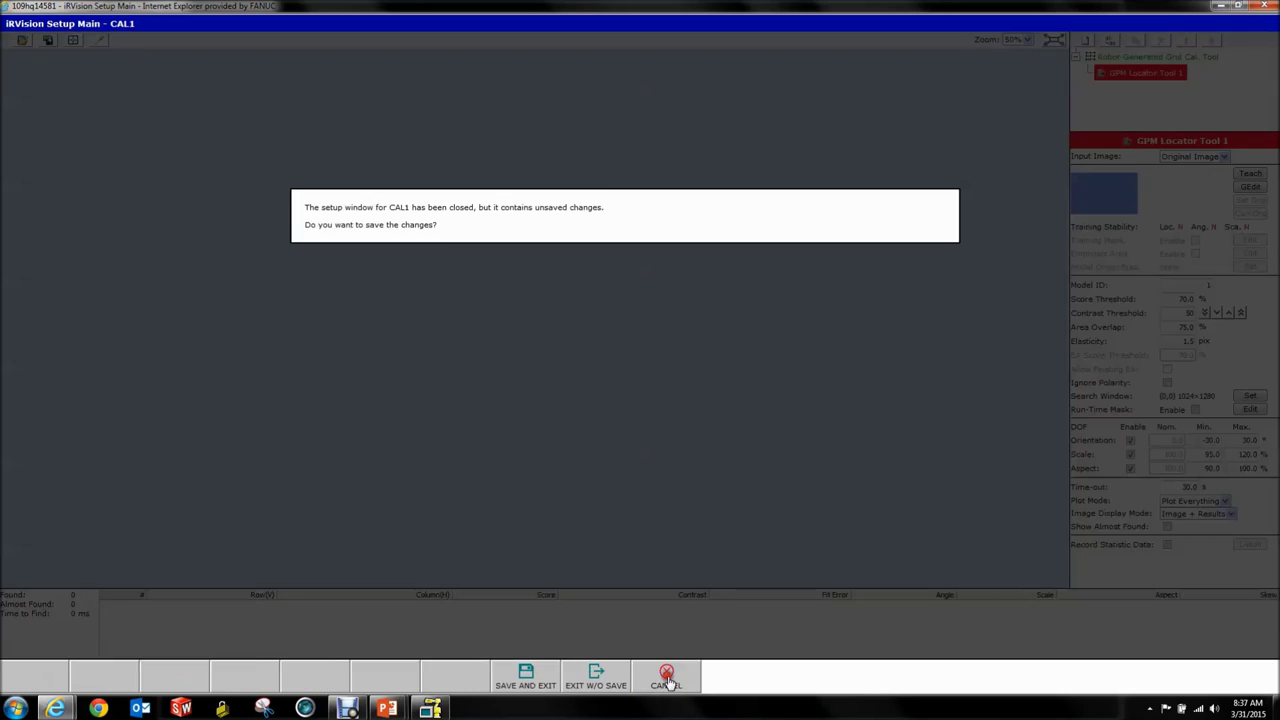
left_click(620, 680)
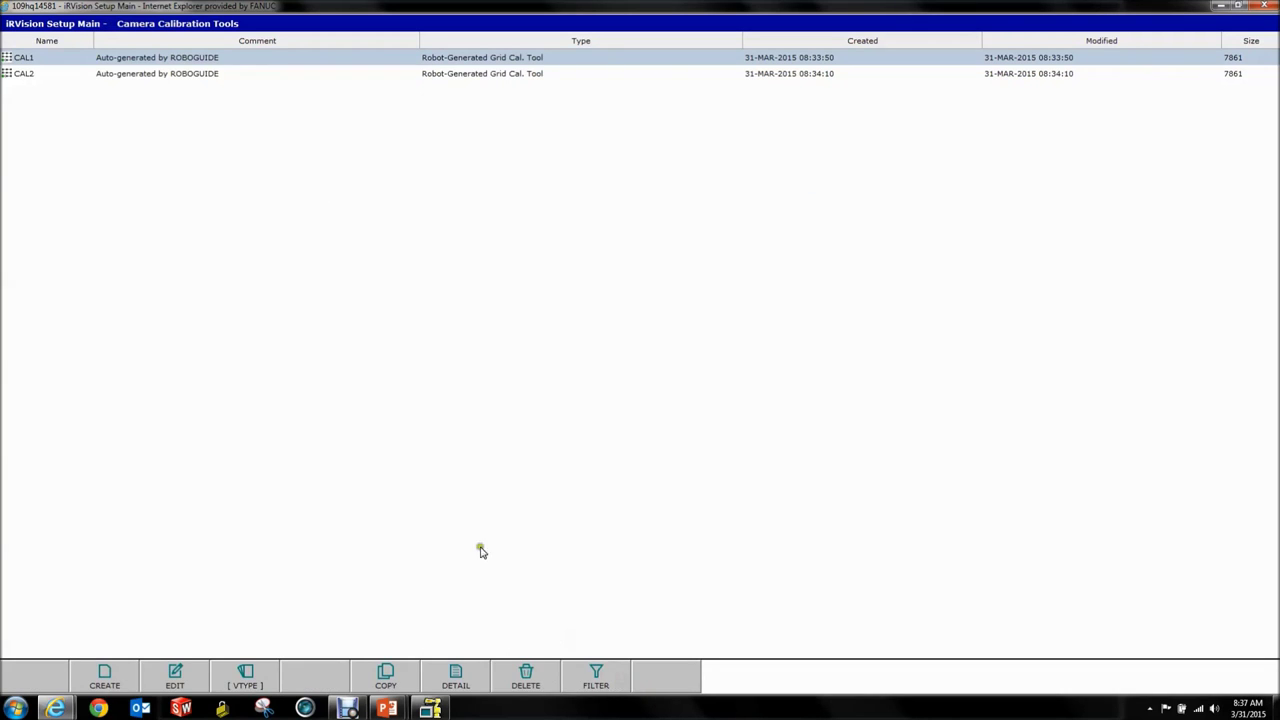
Create a vision process of type 3D Area Sensor named AREA_SENSOR among the Vision Process Tools.
left_click(256, 686)
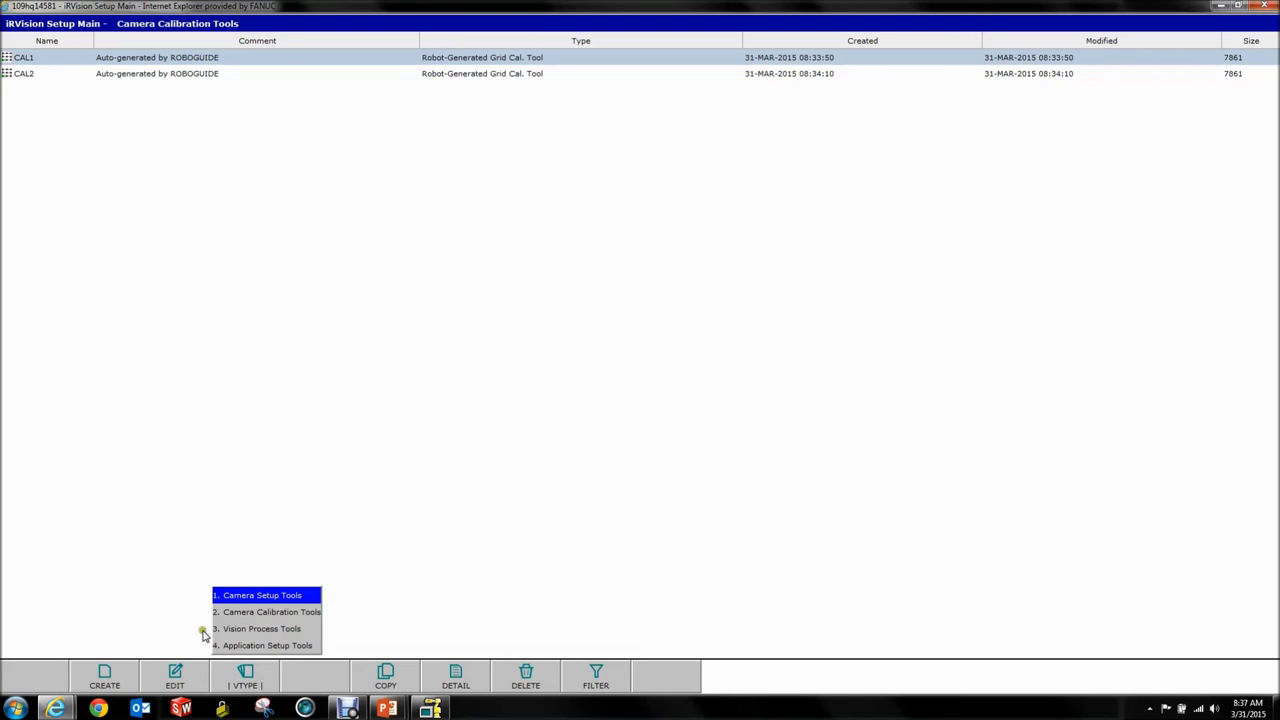
left_click(275, 632)
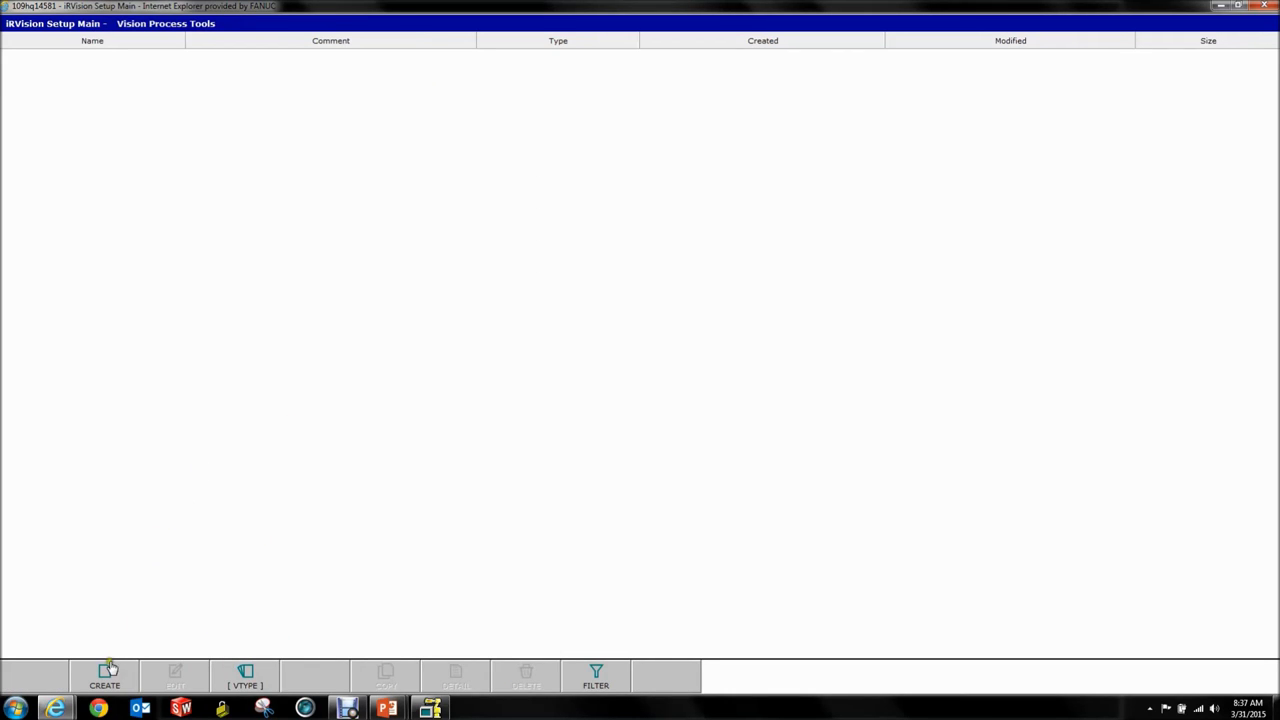
left_click(104, 674)
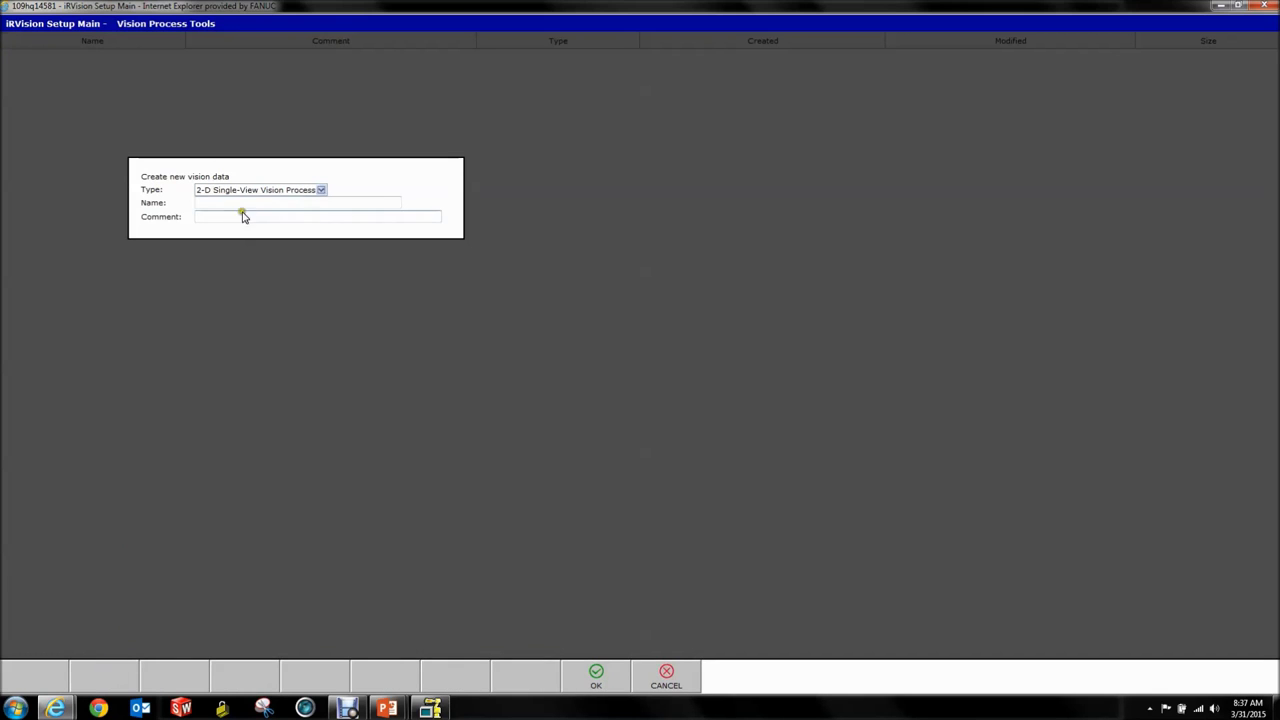
left_click(232, 190)
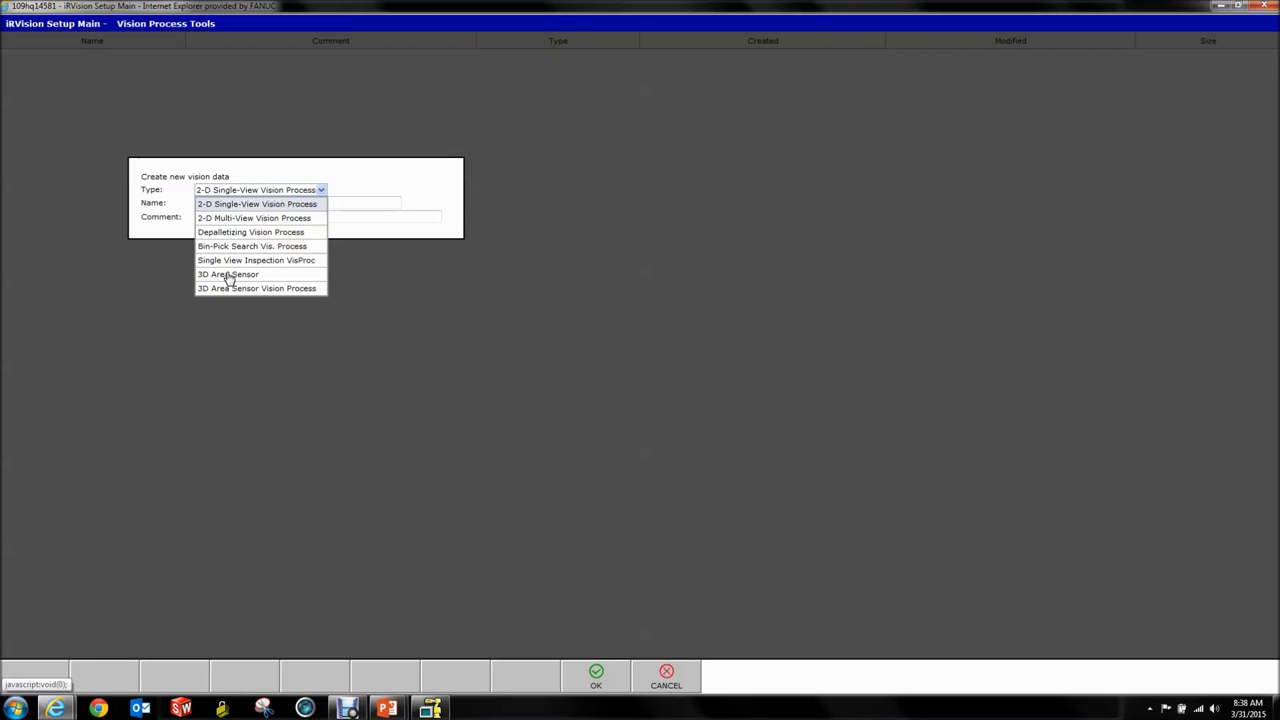
left_click(229, 275)
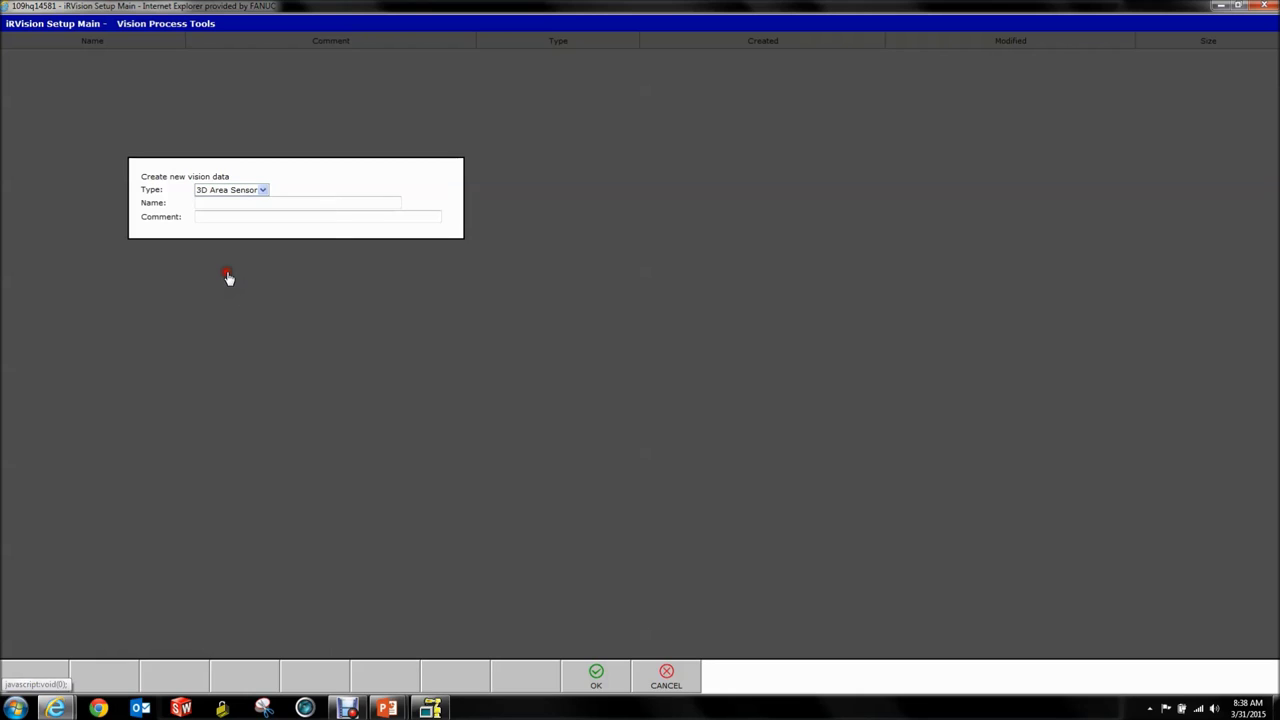
left_click(217, 202)
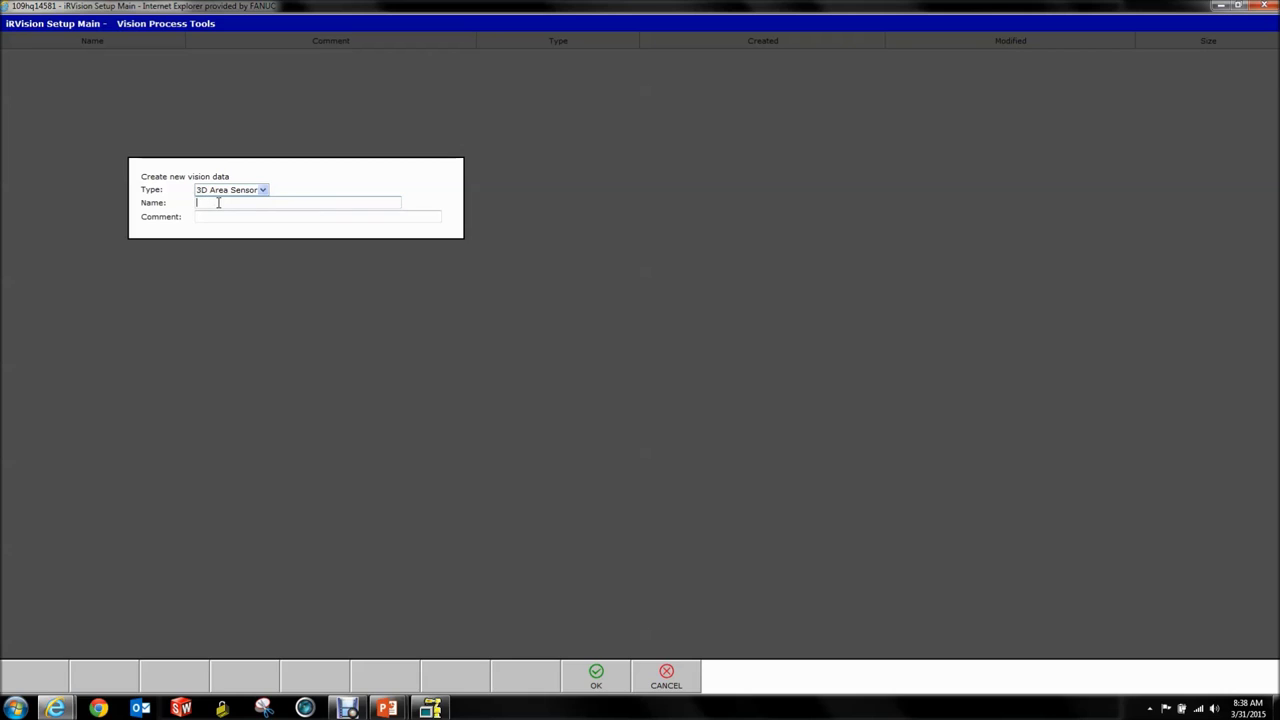
type("Area Sensor")
left_click(184, 208)
left_click(211, 217)
left_click(596, 678)
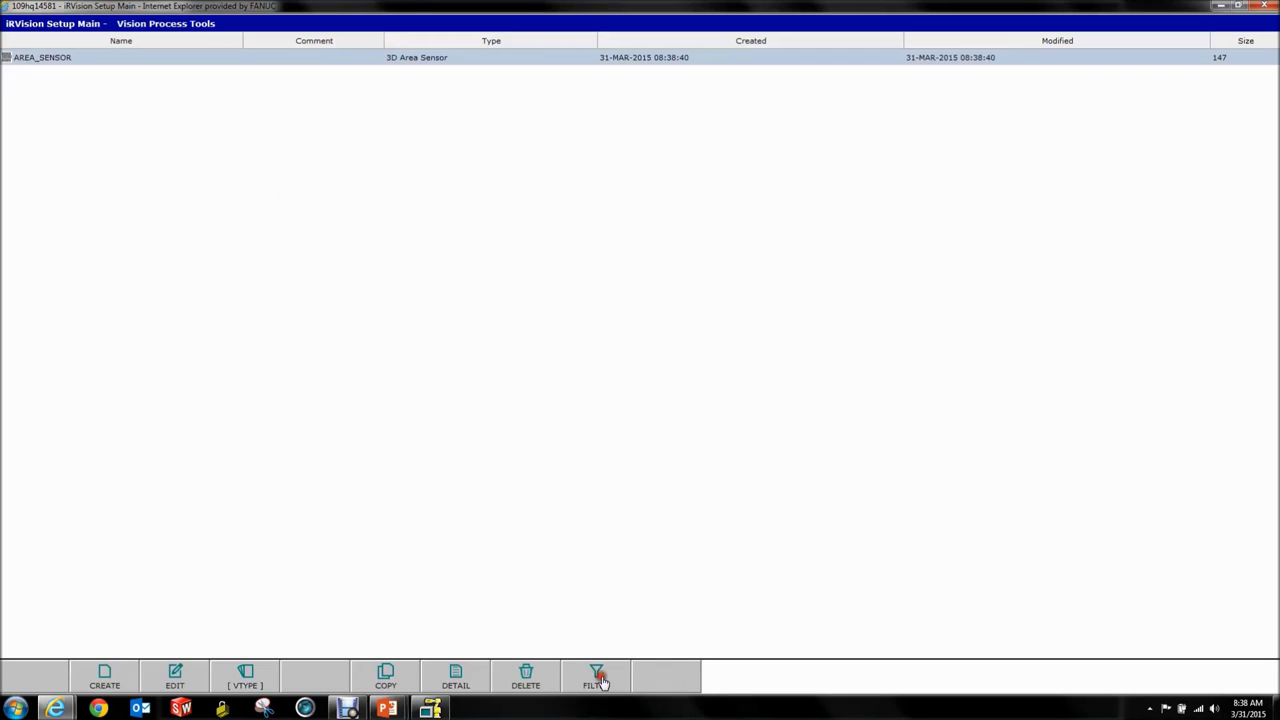
Open the AREA_SENSOR vision process for editing and review the available projector IDs, keeping ID 1.
left_click(16, 60)
double_click(40, 58)
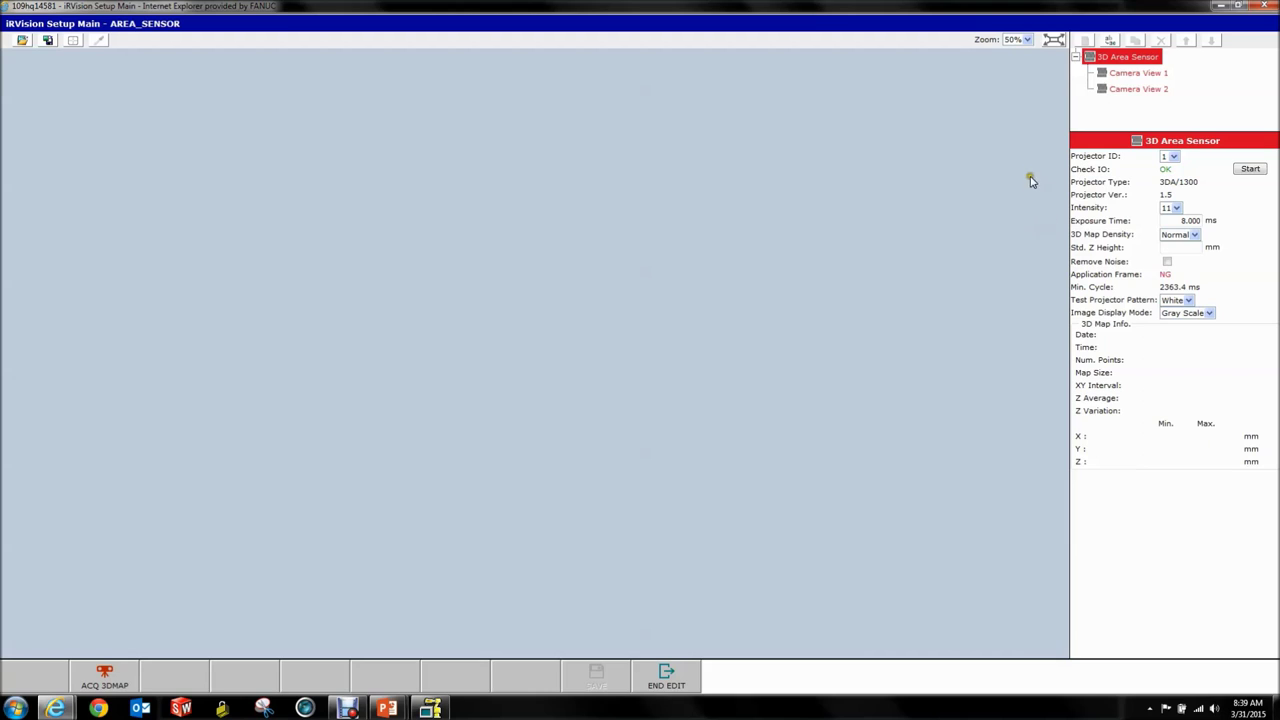
left_click_drag(1068, 158, 1166, 163)
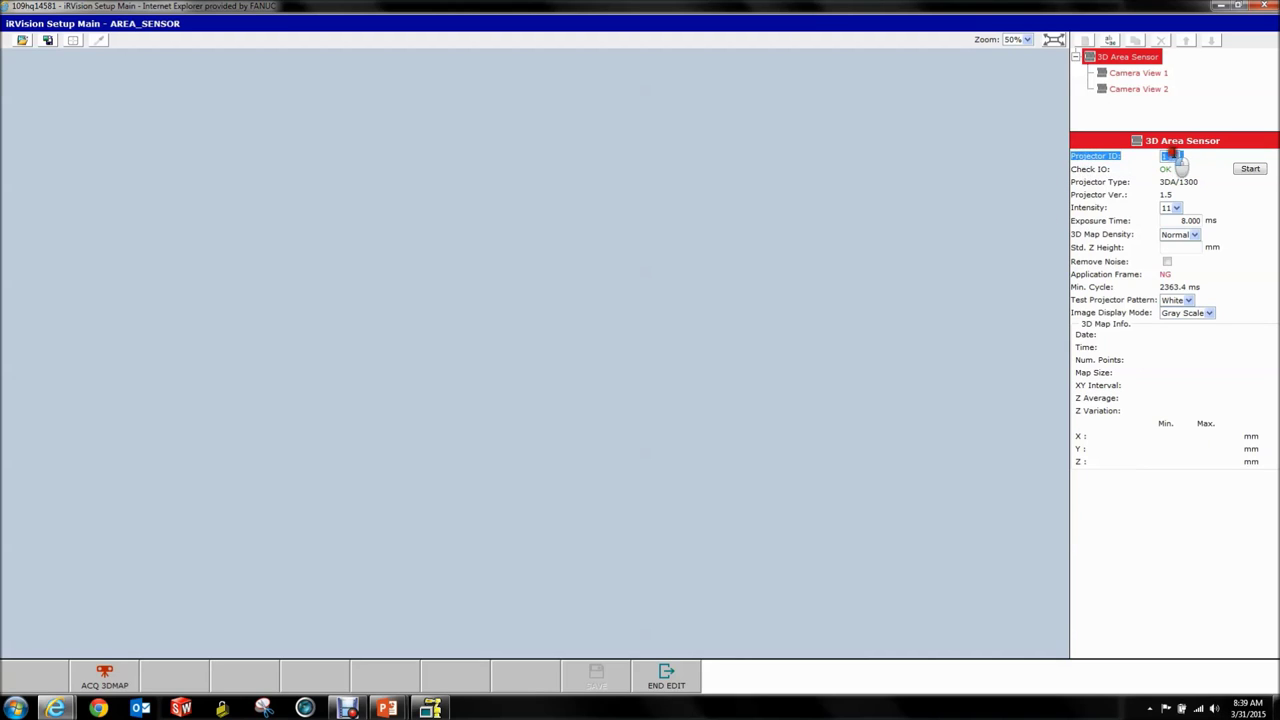
left_click(1199, 159)
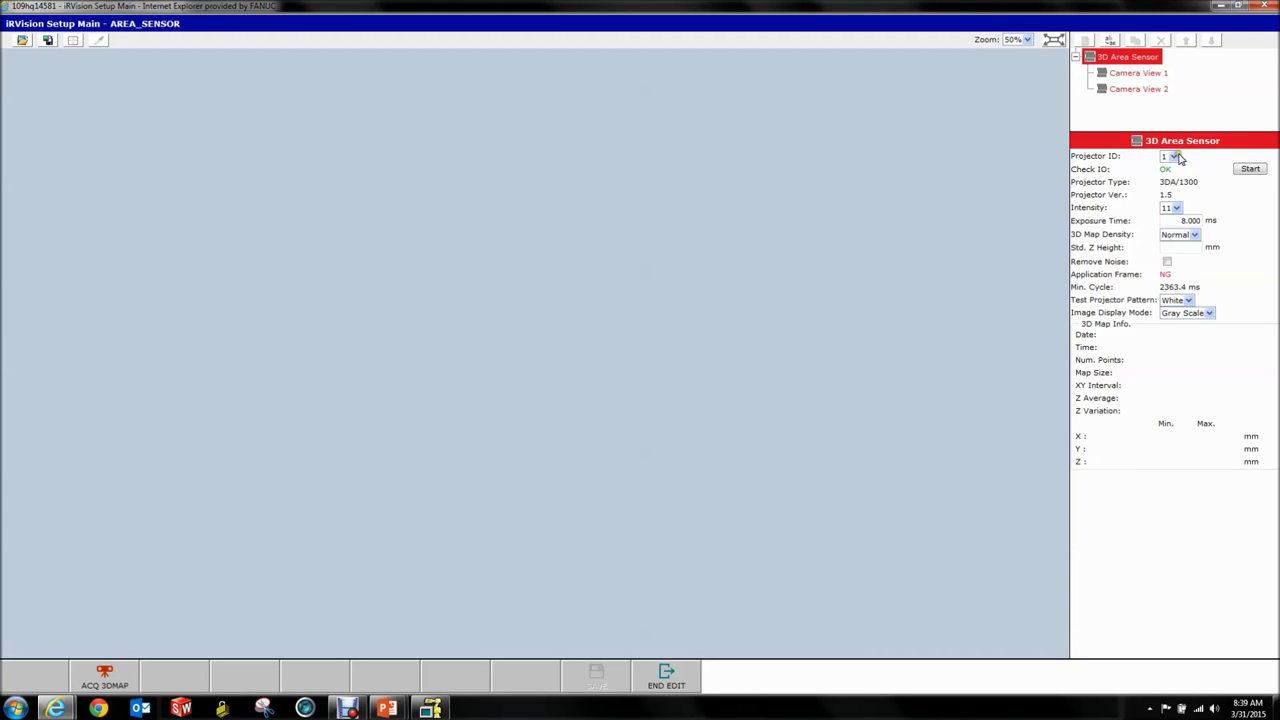
left_click(1176, 157)
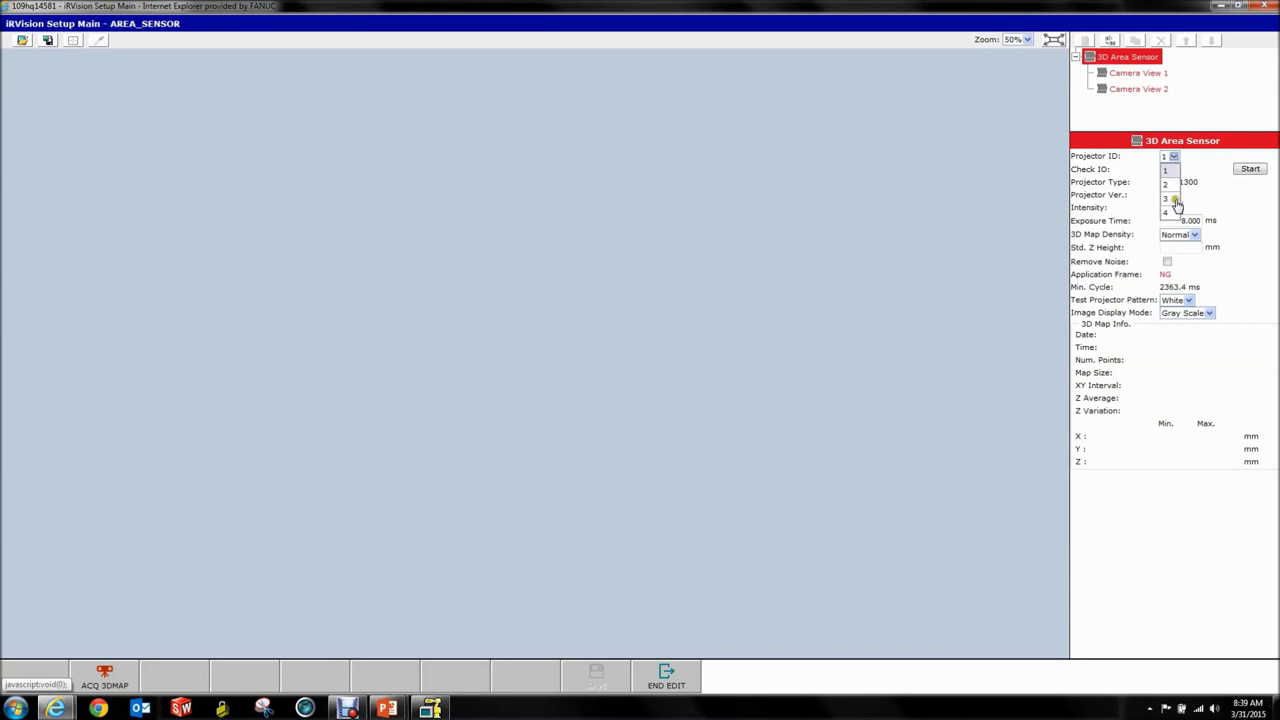
left_click(1211, 162)
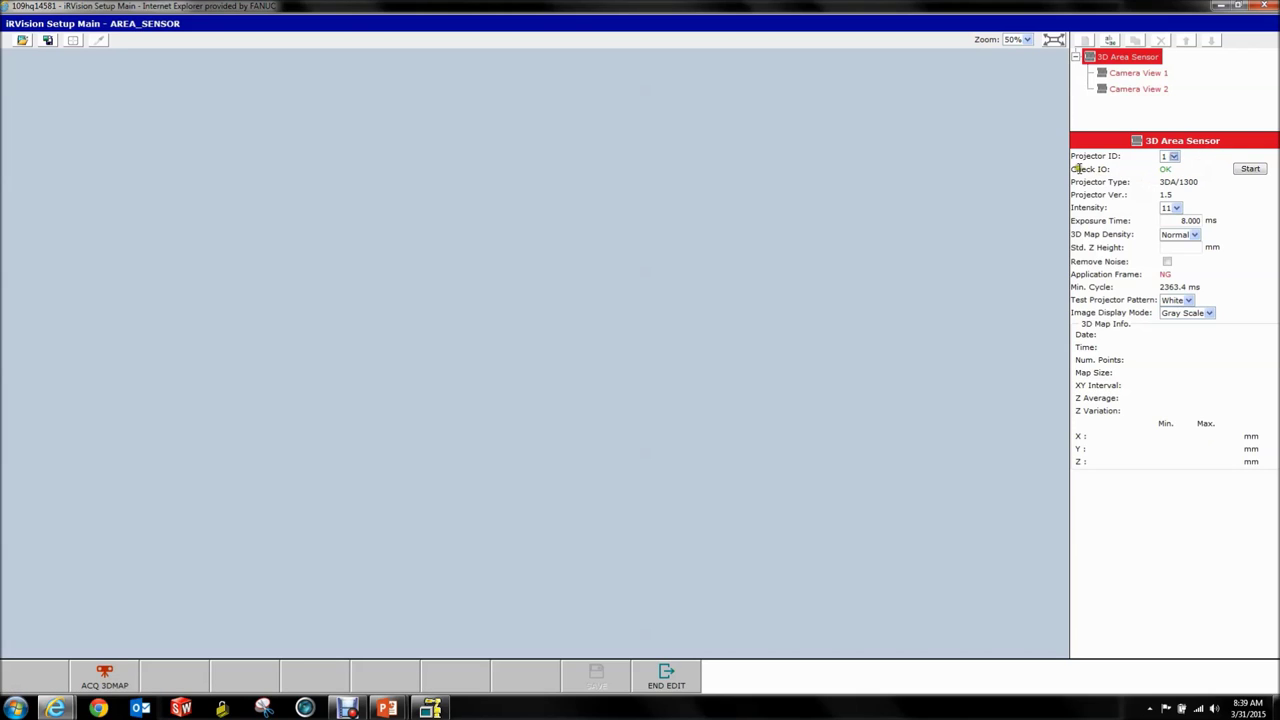
Start the projector's IO check and examine the projector type and version.
left_click_drag(1080, 168, 1166, 166)
left_click(1201, 174)
left_click(1249, 171)
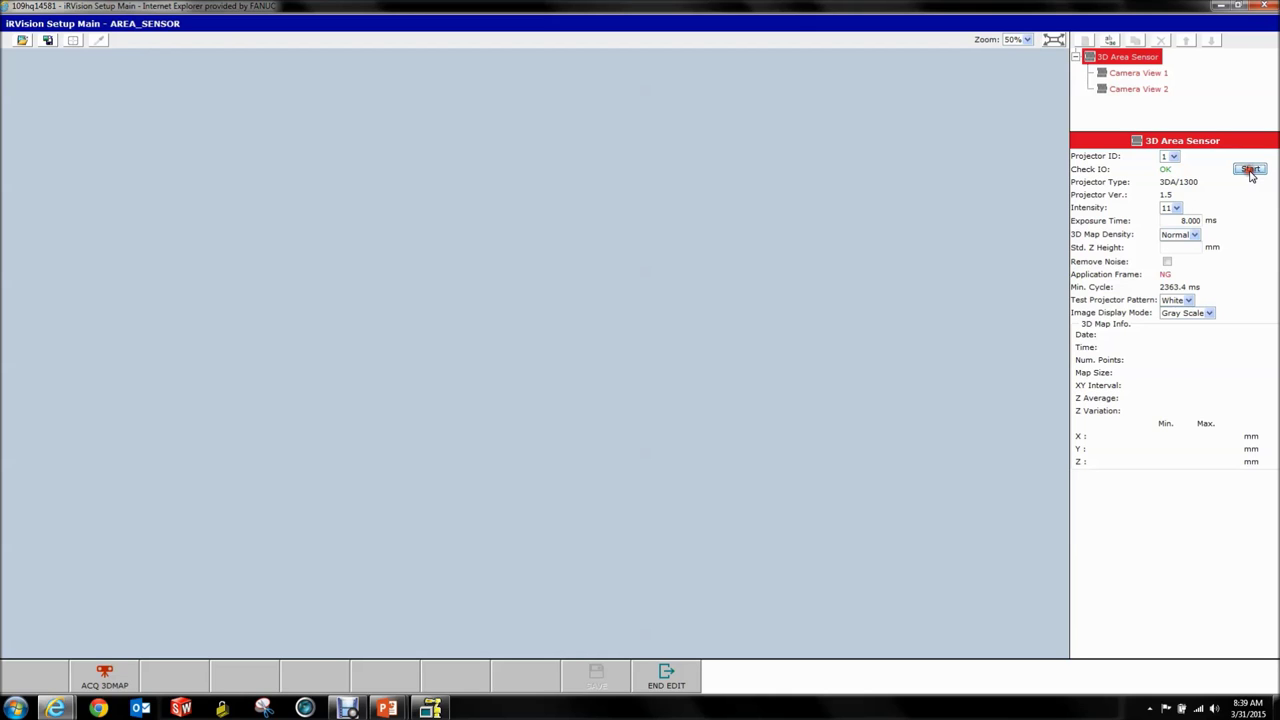
left_click(1225, 178)
left_click_drag(1072, 182, 1198, 184)
left_click_drag(1077, 195, 1176, 202)
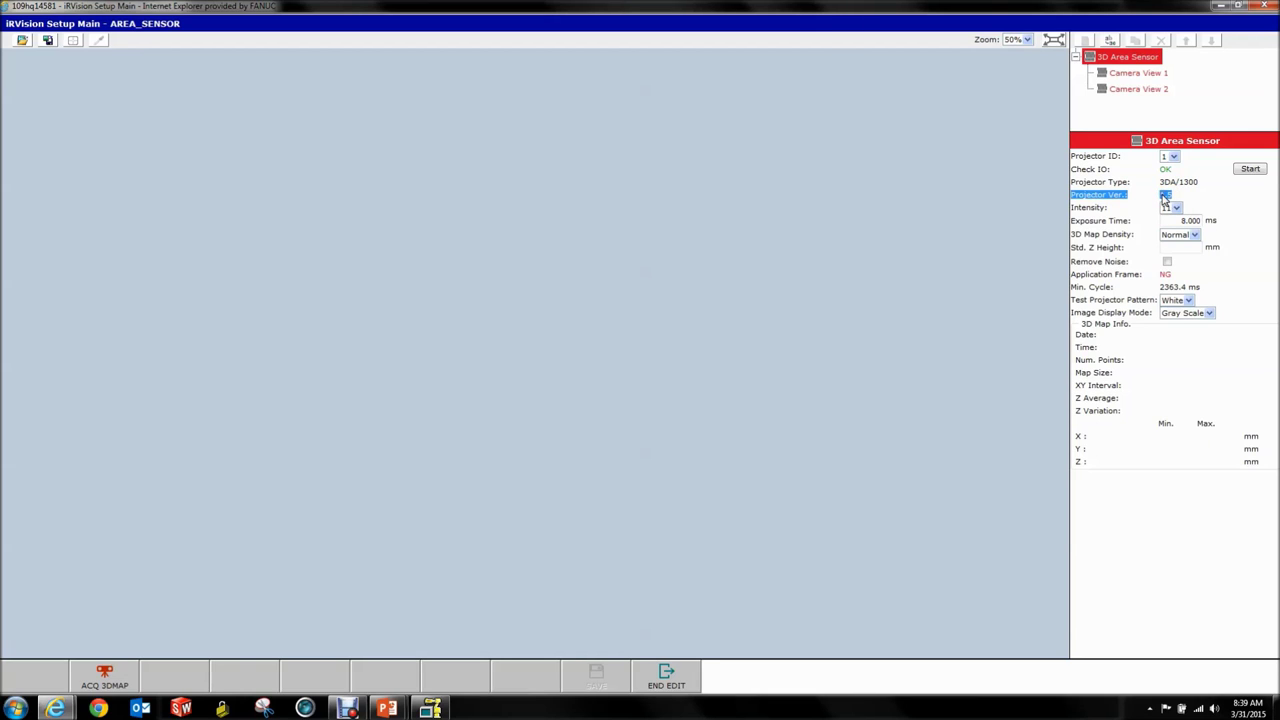
left_click(1181, 196)
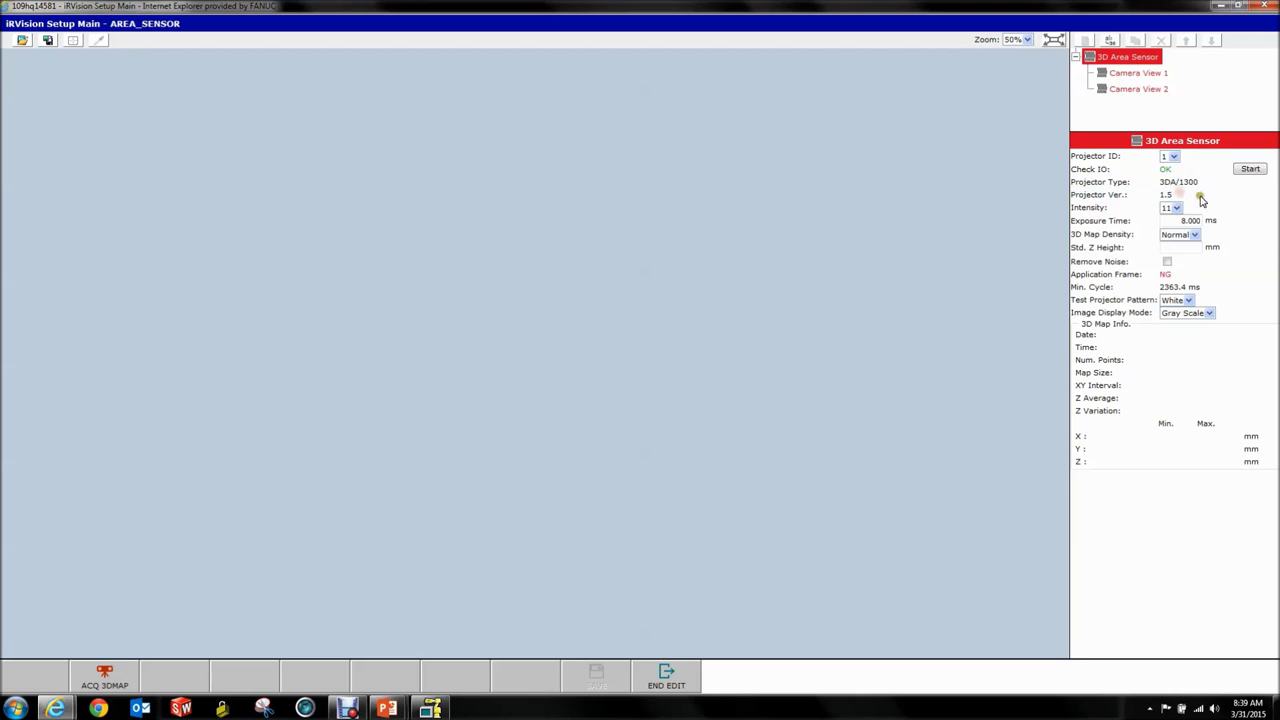
Set the 3D Area Sensor's standard Z height to 0 mm and check its application frame status.
left_click_drag(1071, 207, 1071, 248)
left_click(1094, 234)
left_click(1145, 244)
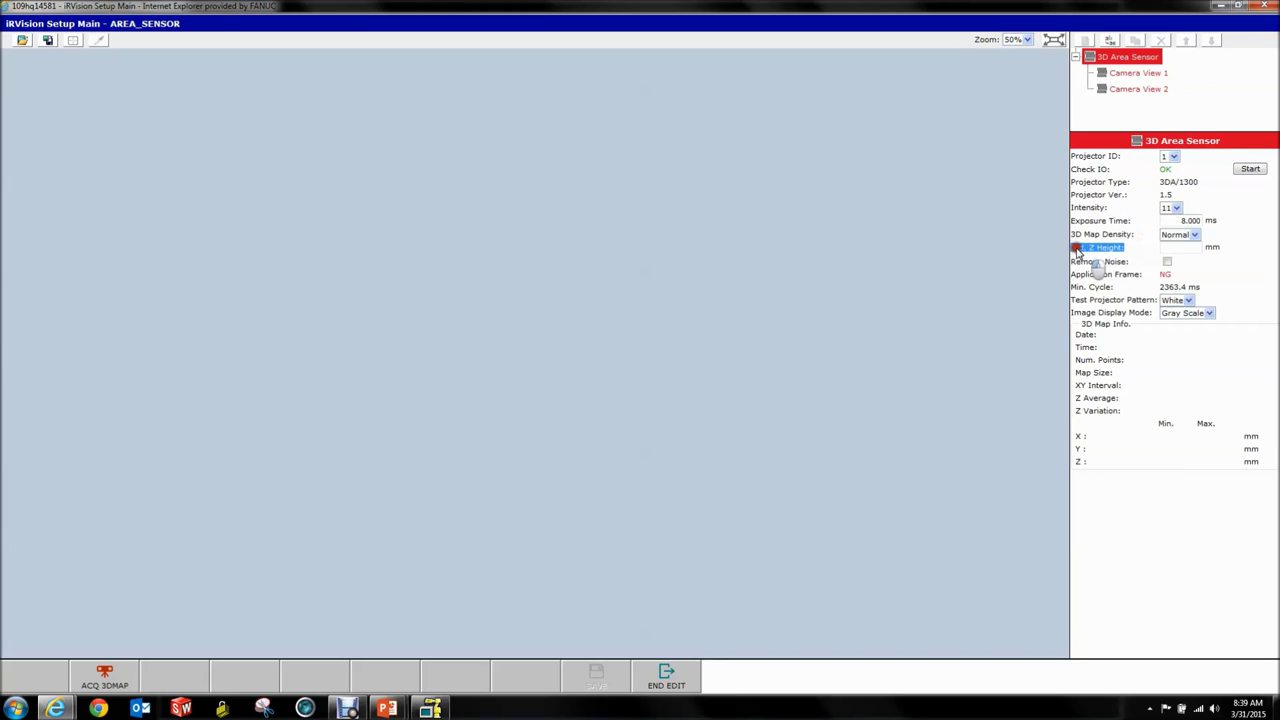
left_click(1165, 247)
type("0")
key("Return")
left_click(1237, 280)
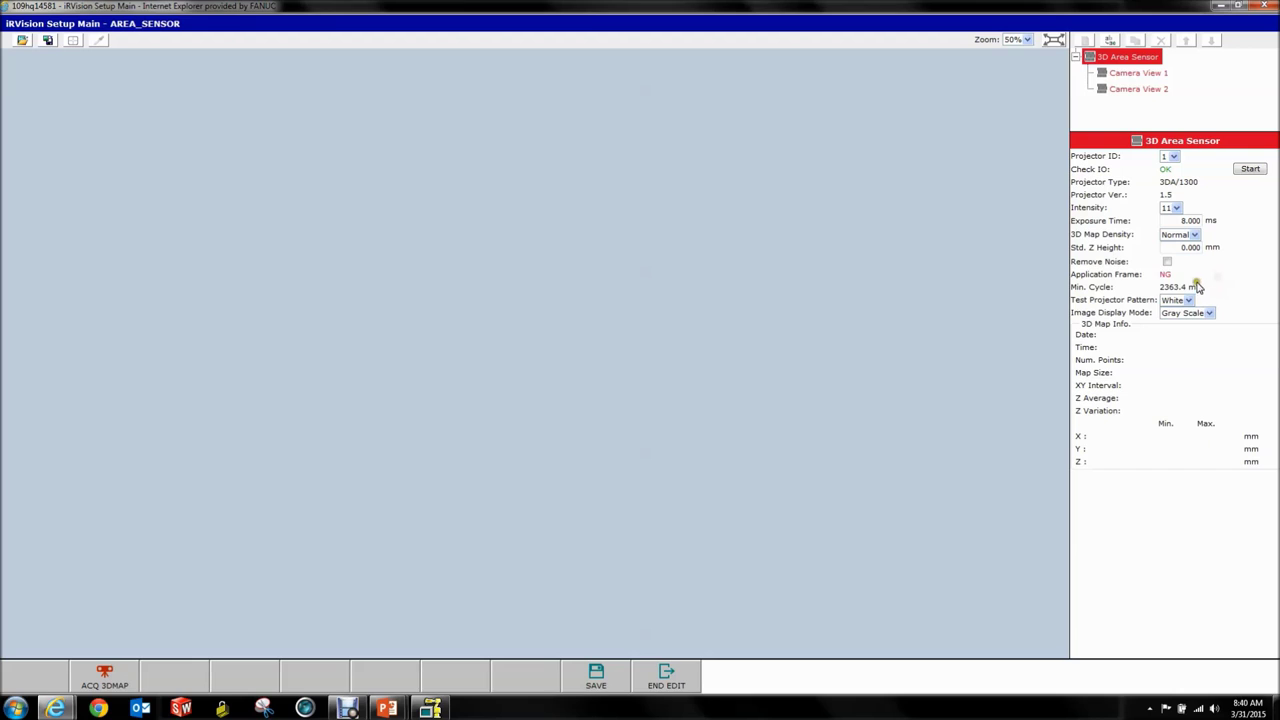
left_click_drag(1081, 274, 1128, 274)
left_click(1180, 276)
Arrange the iRVision Setup window beside the HandlingPRO workcell, and inspect Projector1's view properties before closing them.
left_click_drag(972, 5, 1279, 408)
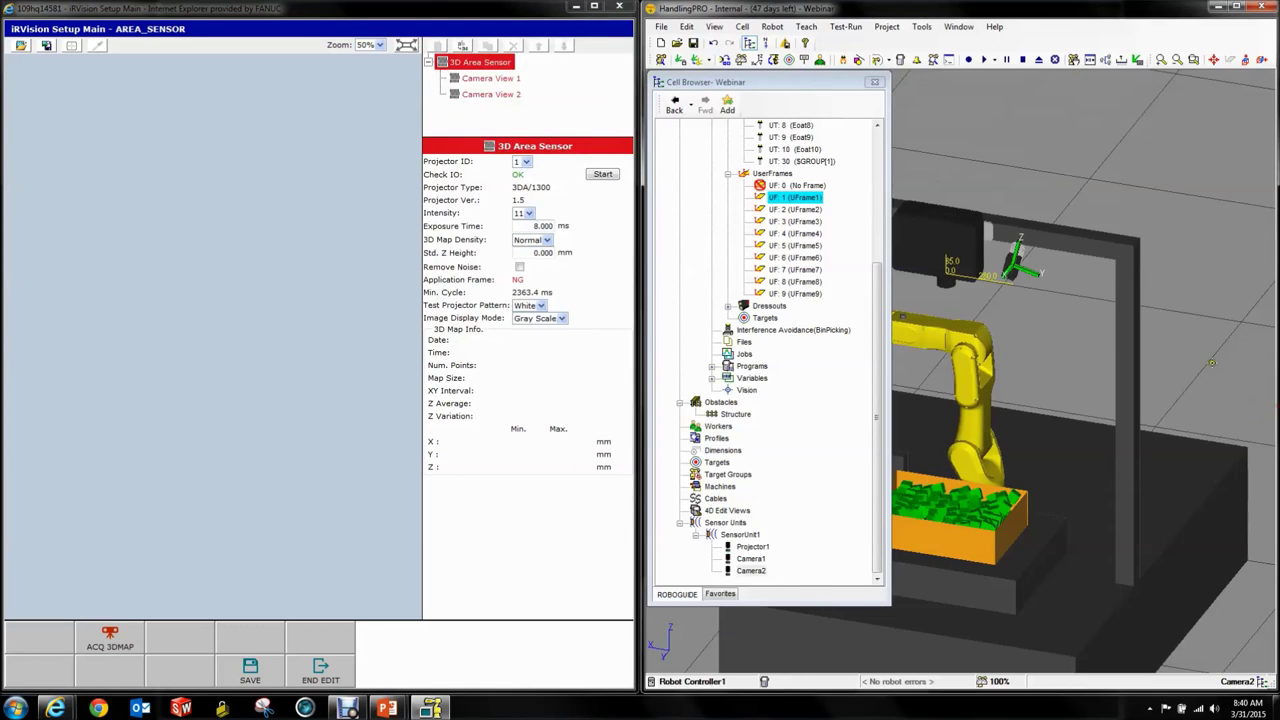
double_click(986, 282)
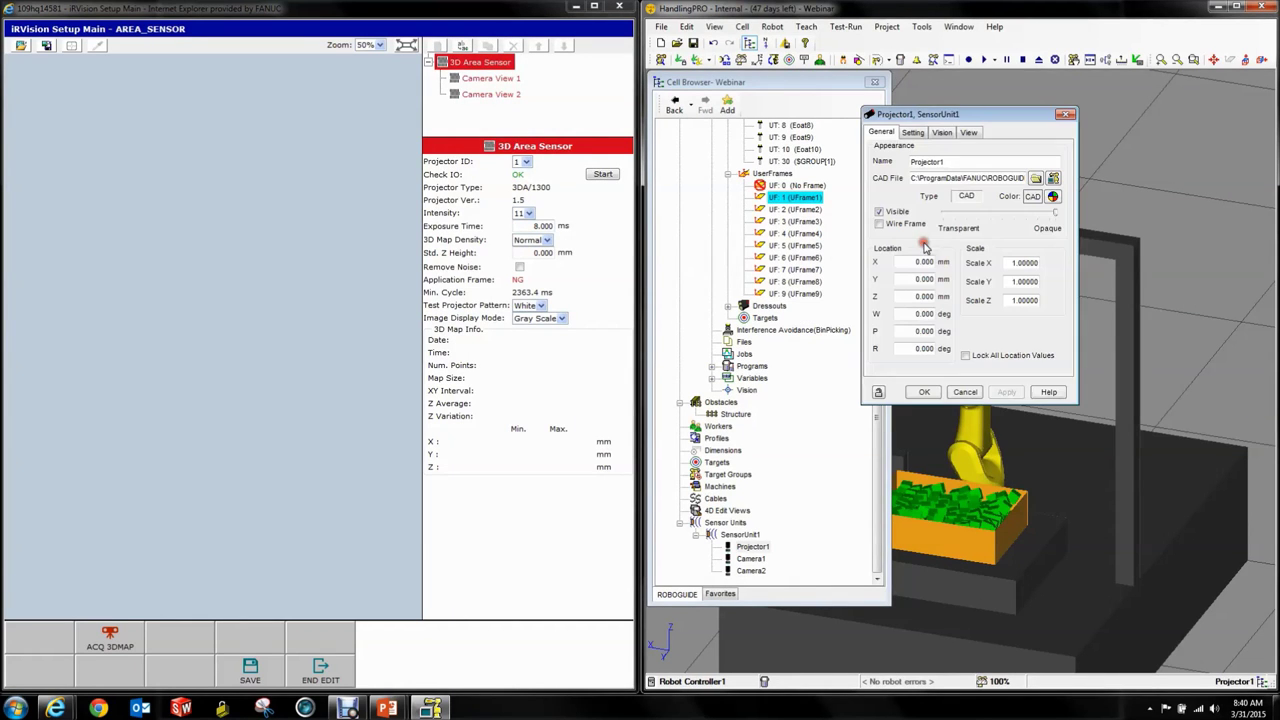
left_click(969, 133)
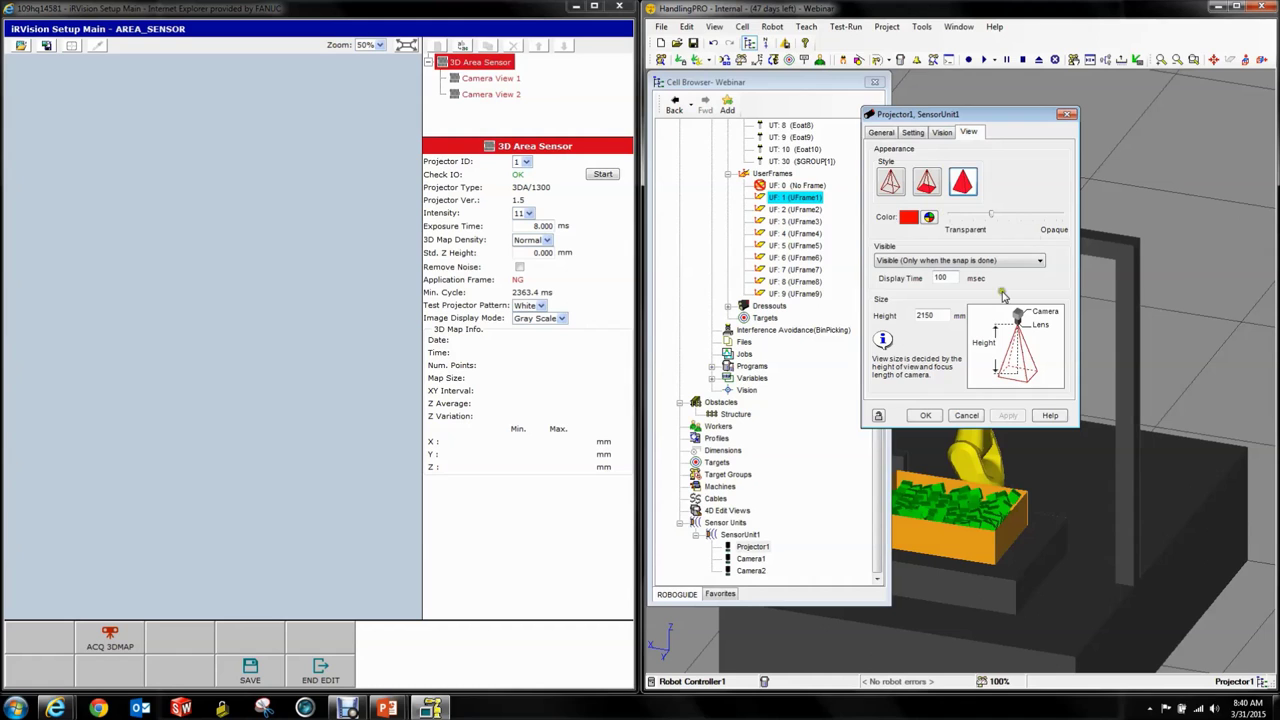
left_click(1067, 114)
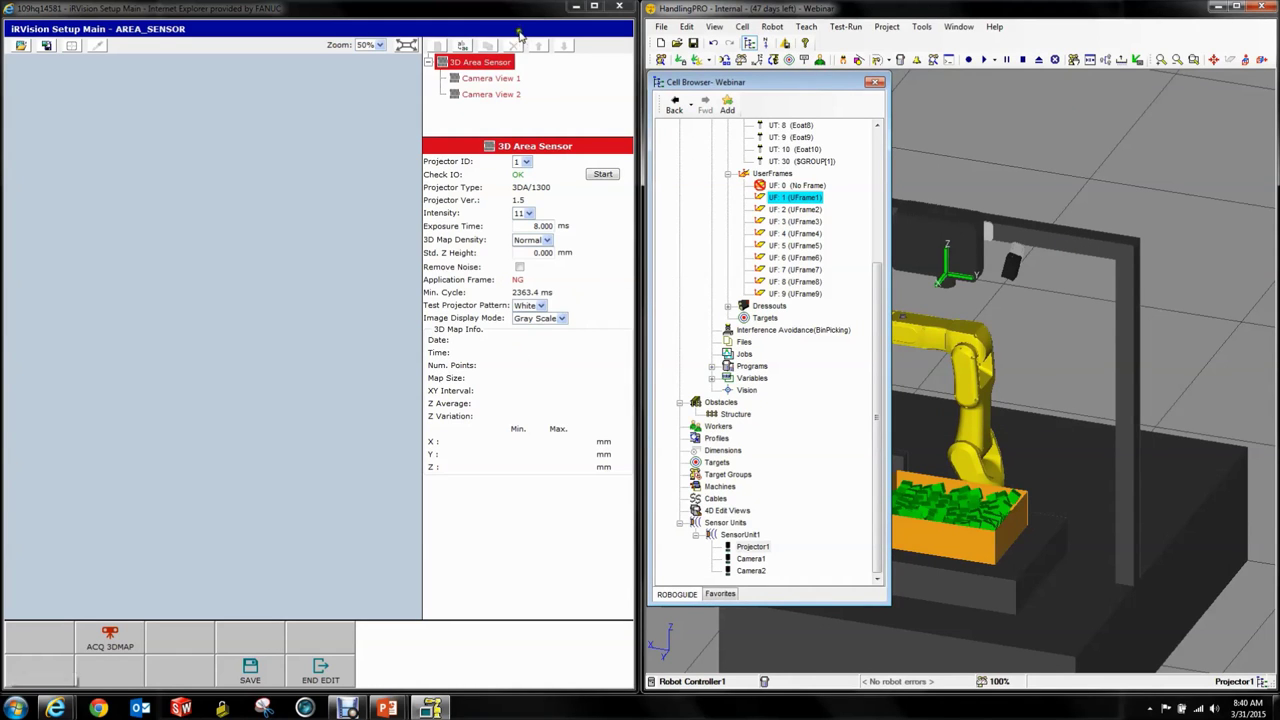
Restore the HandlingPRO workcell to full screen, then switch to the iRVision Setup window for AREA_SENSOR and maximize it.
left_click_drag(522, 12, 682, 208)
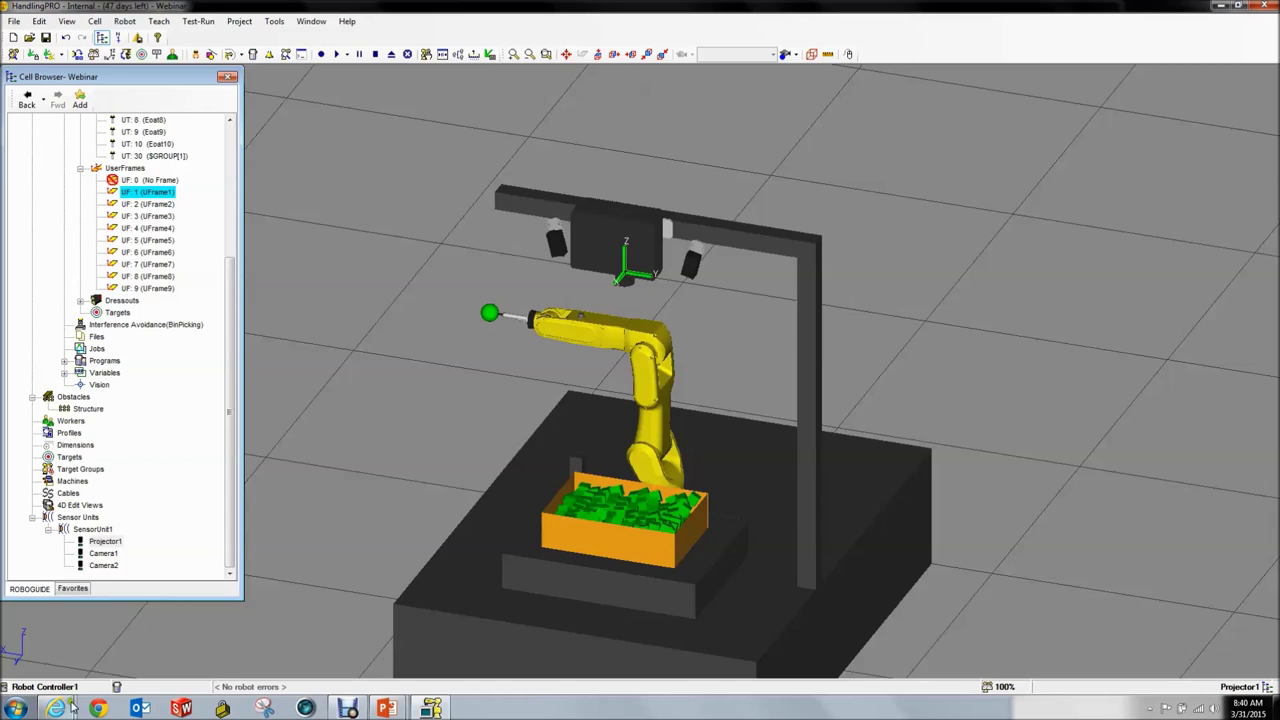
mouse_move(60, 707)
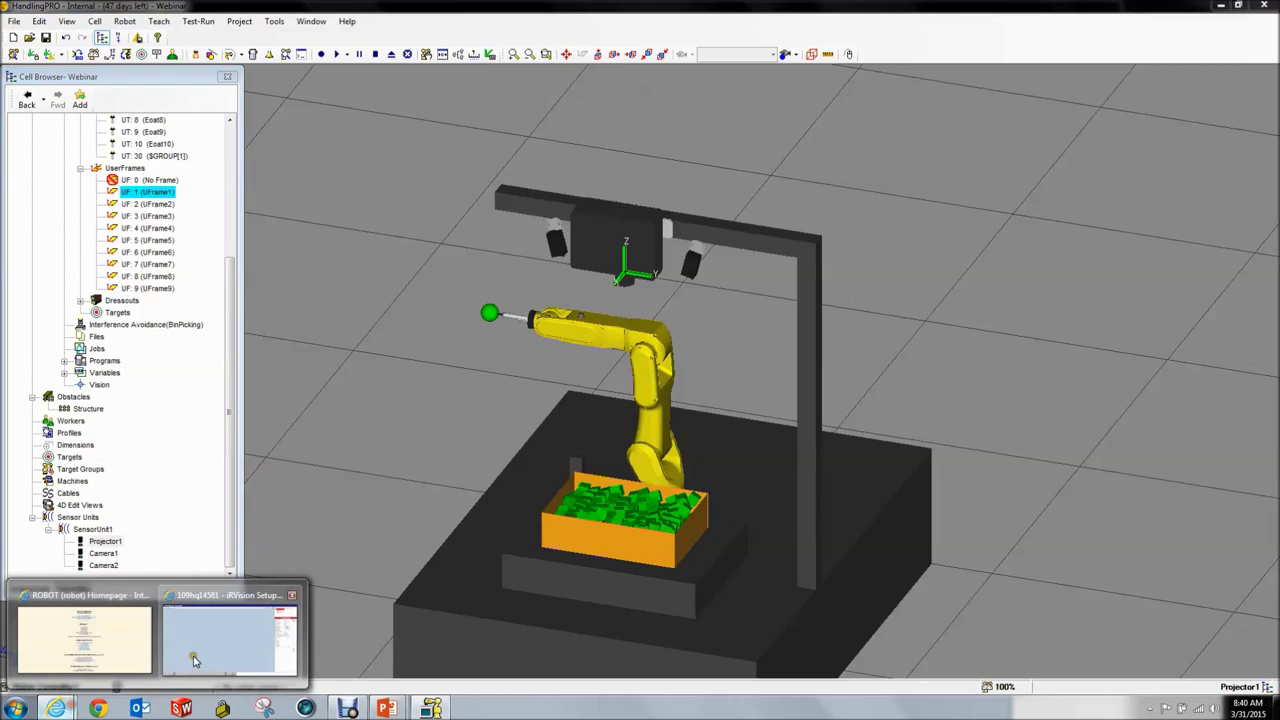
left_click(122, 648)
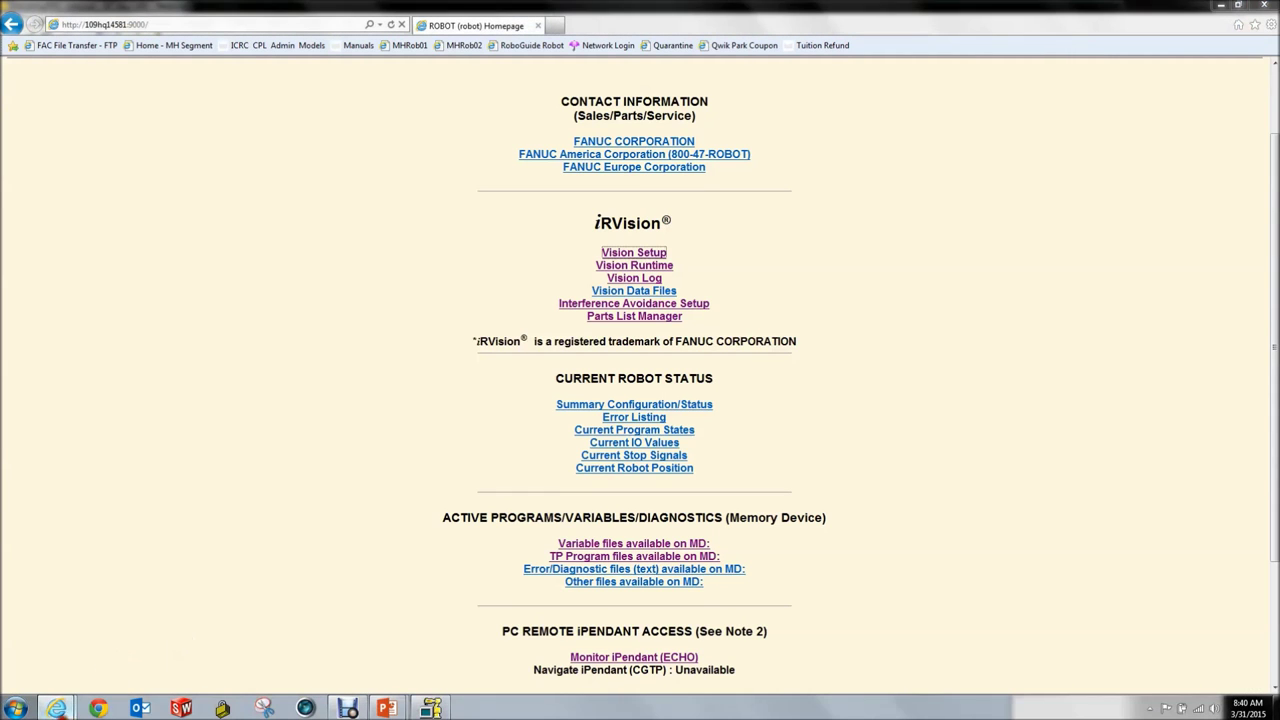
mouse_move(56, 707)
left_click(256, 640)
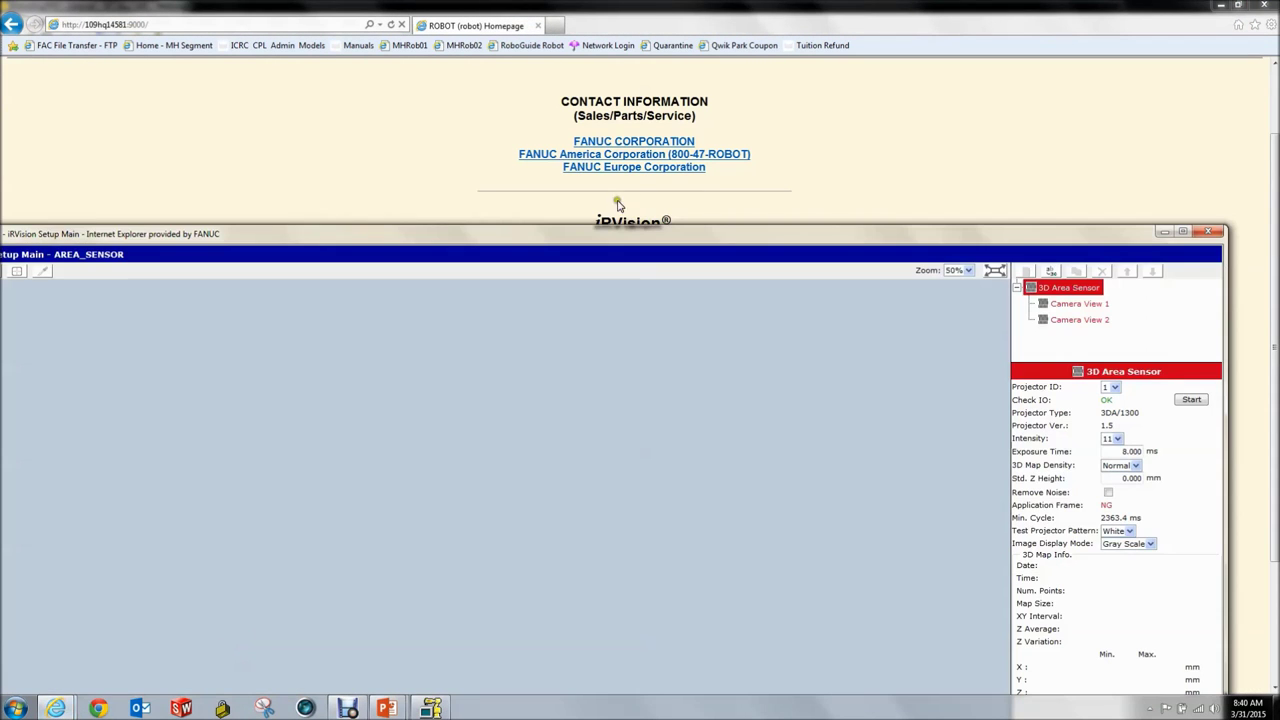
left_click_drag(616, 234, 843, 8)
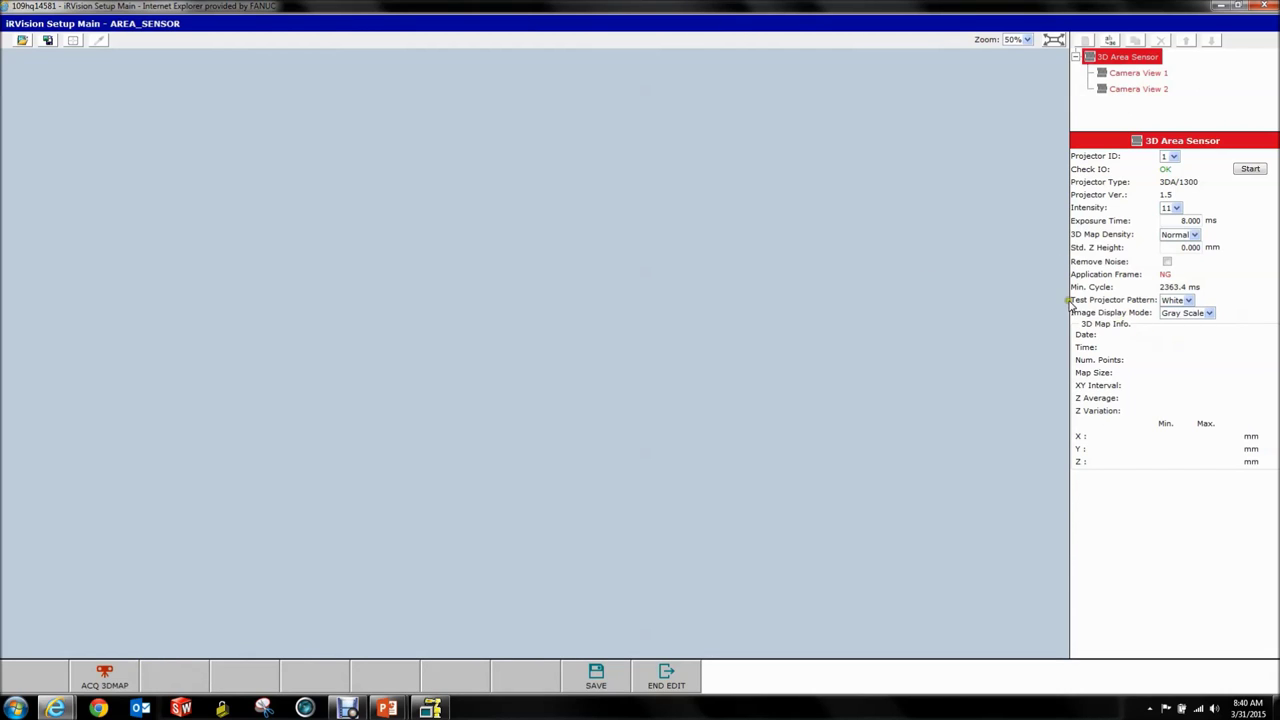
Set the 3D Area Sensor's test projector pattern to Chess and keep the image display mode at Gray Scale.
left_click_drag(1075, 299, 1155, 300)
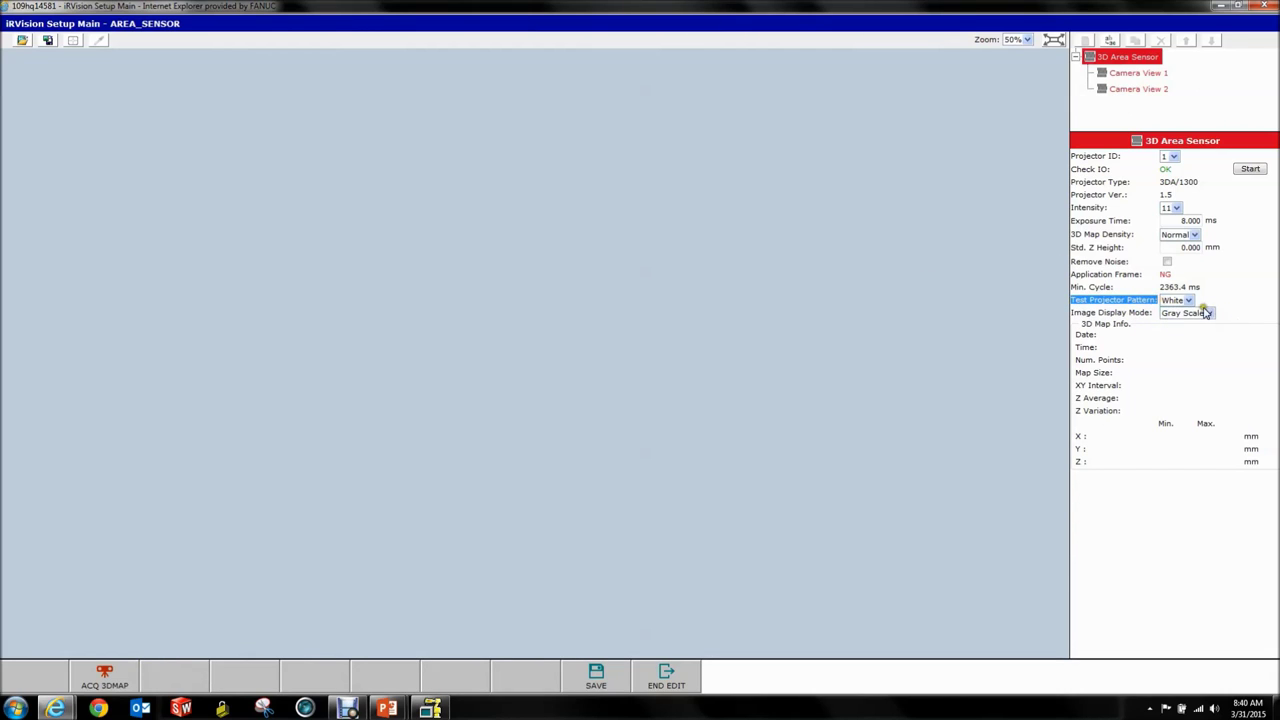
left_click(1189, 300)
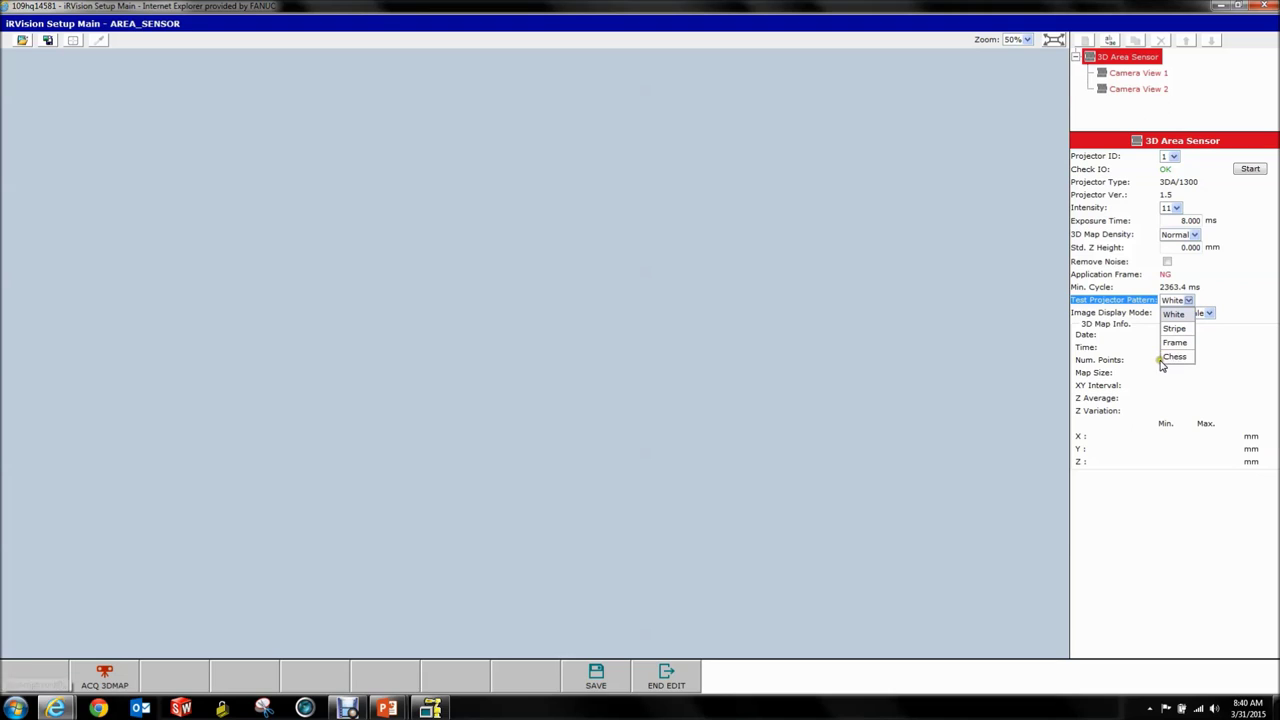
left_click(1177, 356)
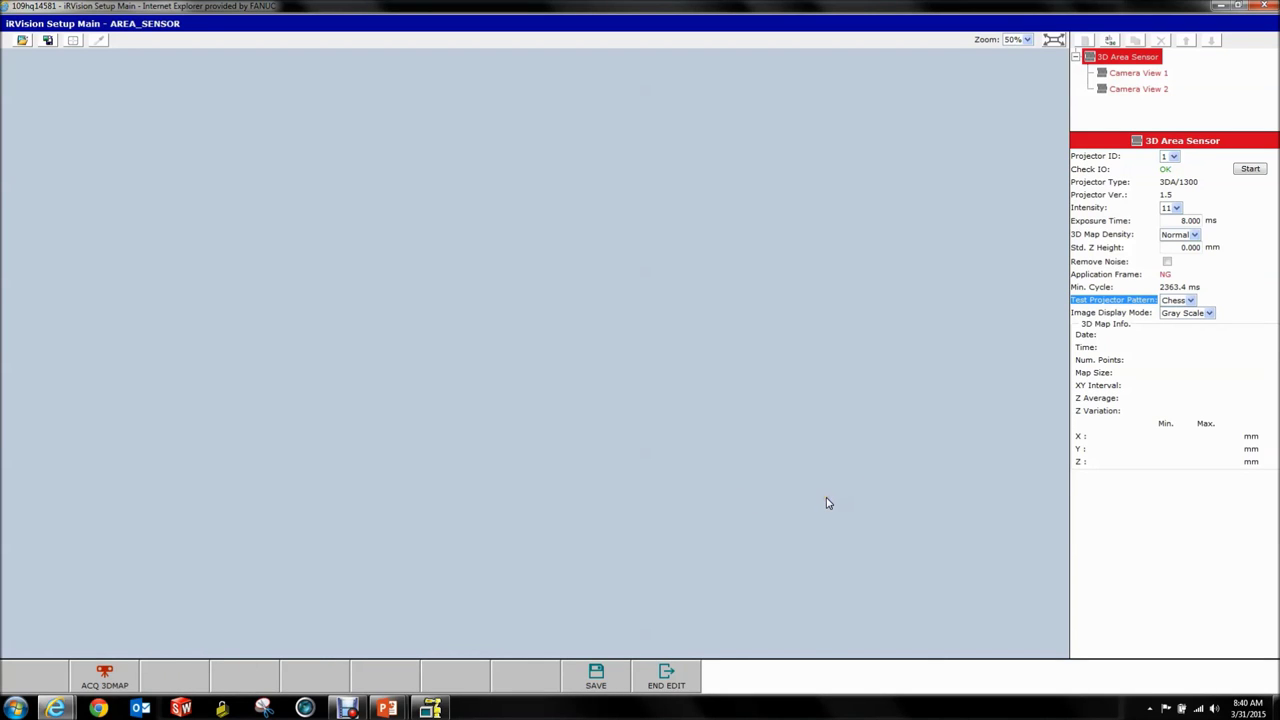
left_click(1186, 347)
left_click(1211, 313)
left_click(1250, 303)
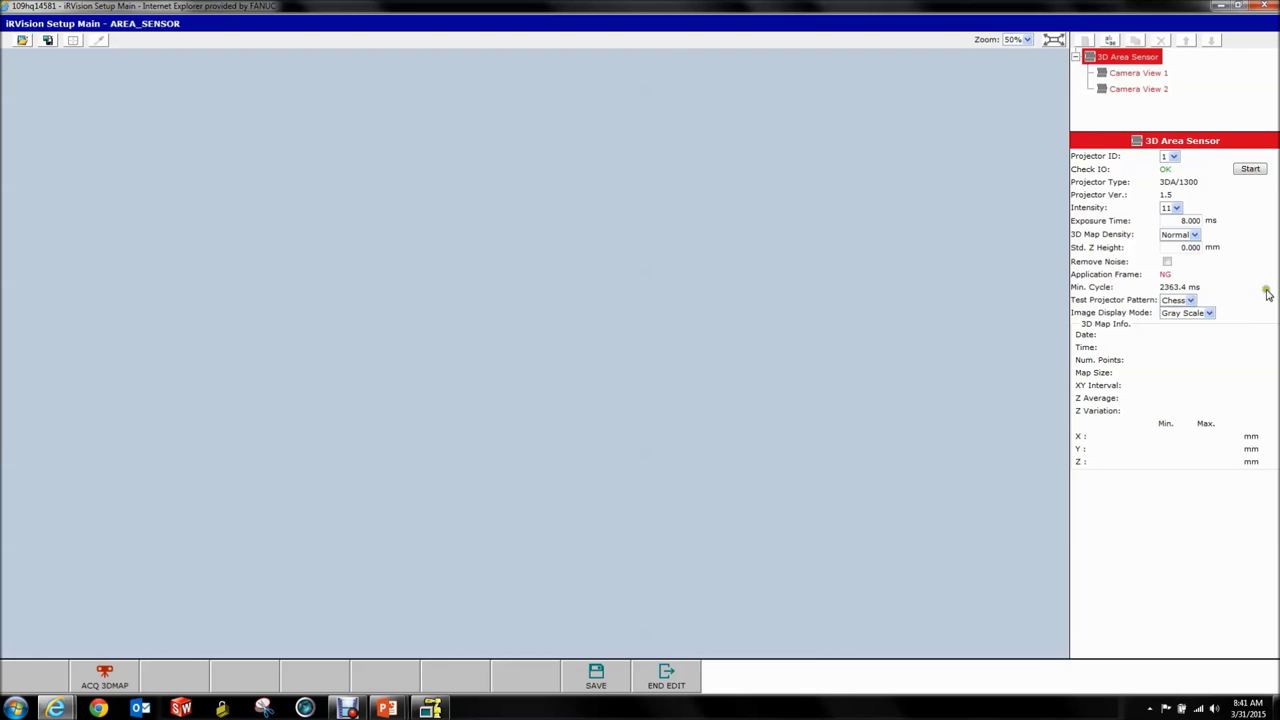
Assign camera calibration CAL1 to Camera View 1 and CAL2 to Camera View 2.
left_click(1133, 77)
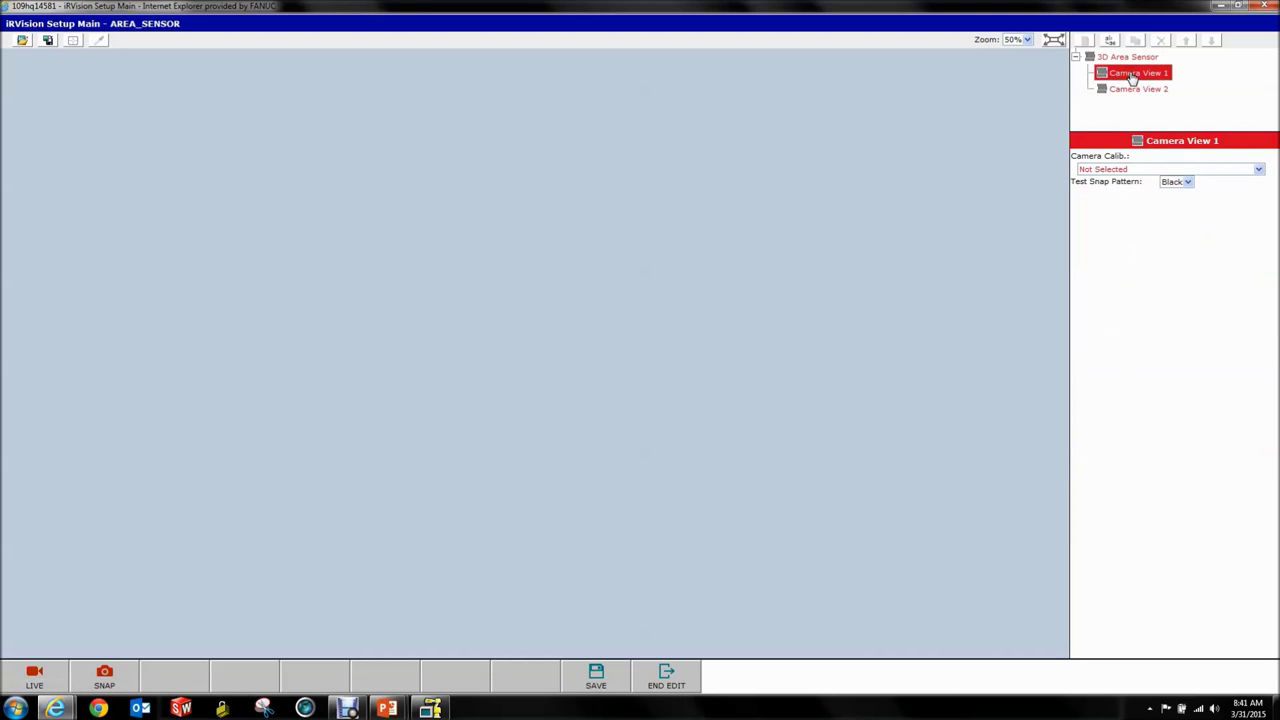
left_click(1106, 170)
left_click(1103, 198)
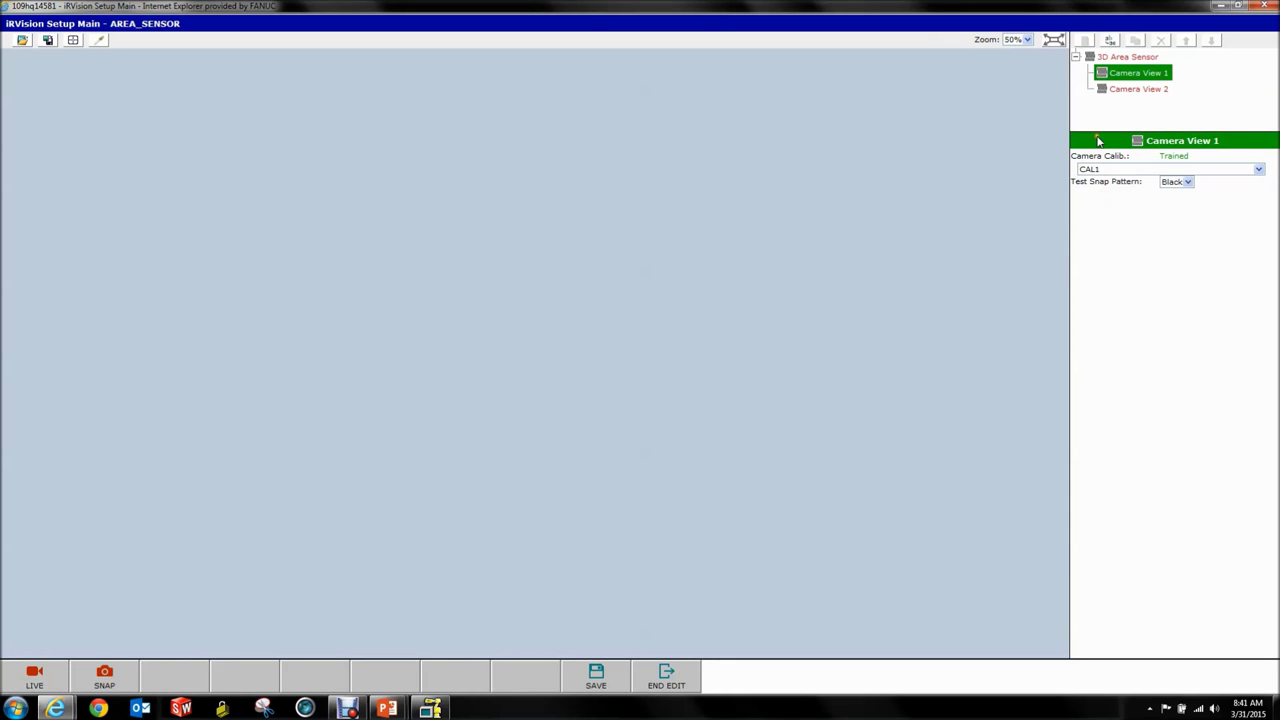
left_click(1112, 91)
left_click(1108, 170)
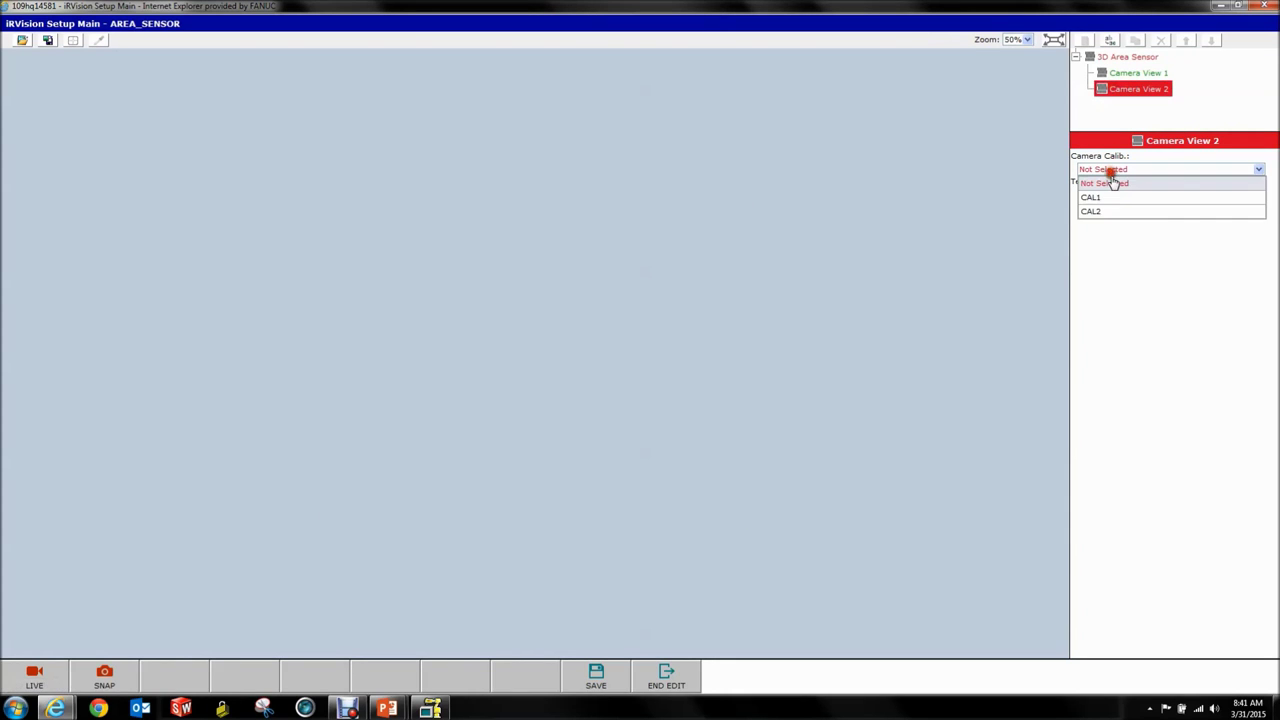
left_click(1110, 212)
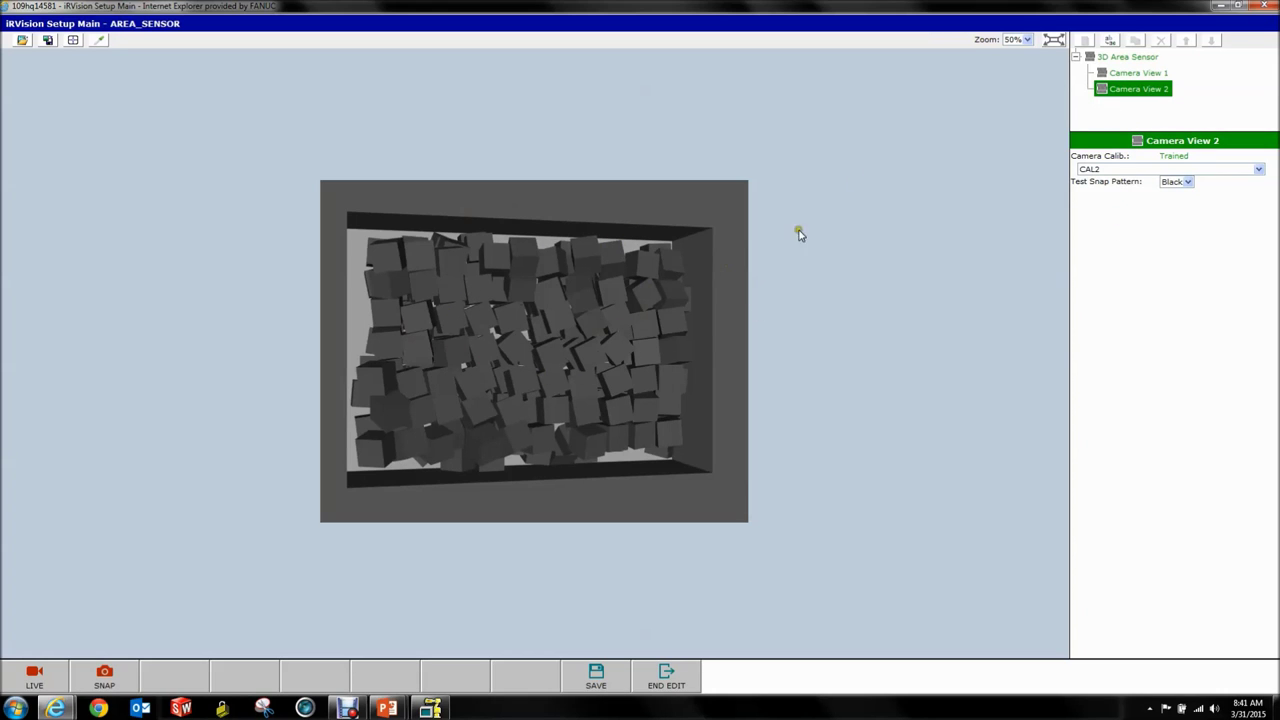
Acquire a 3D map with the 3D Area Sensor and compare the bin images of Camera View 1 and Camera View 2.
left_click(1133, 57)
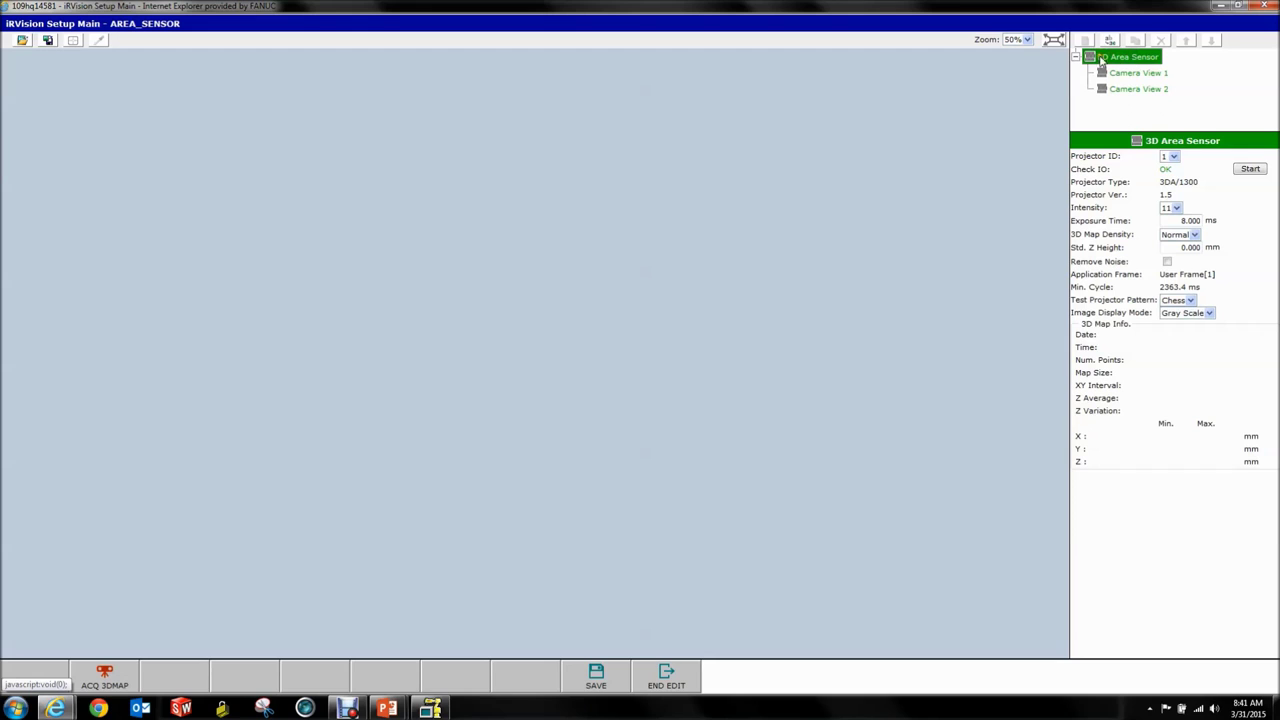
left_click(87, 684)
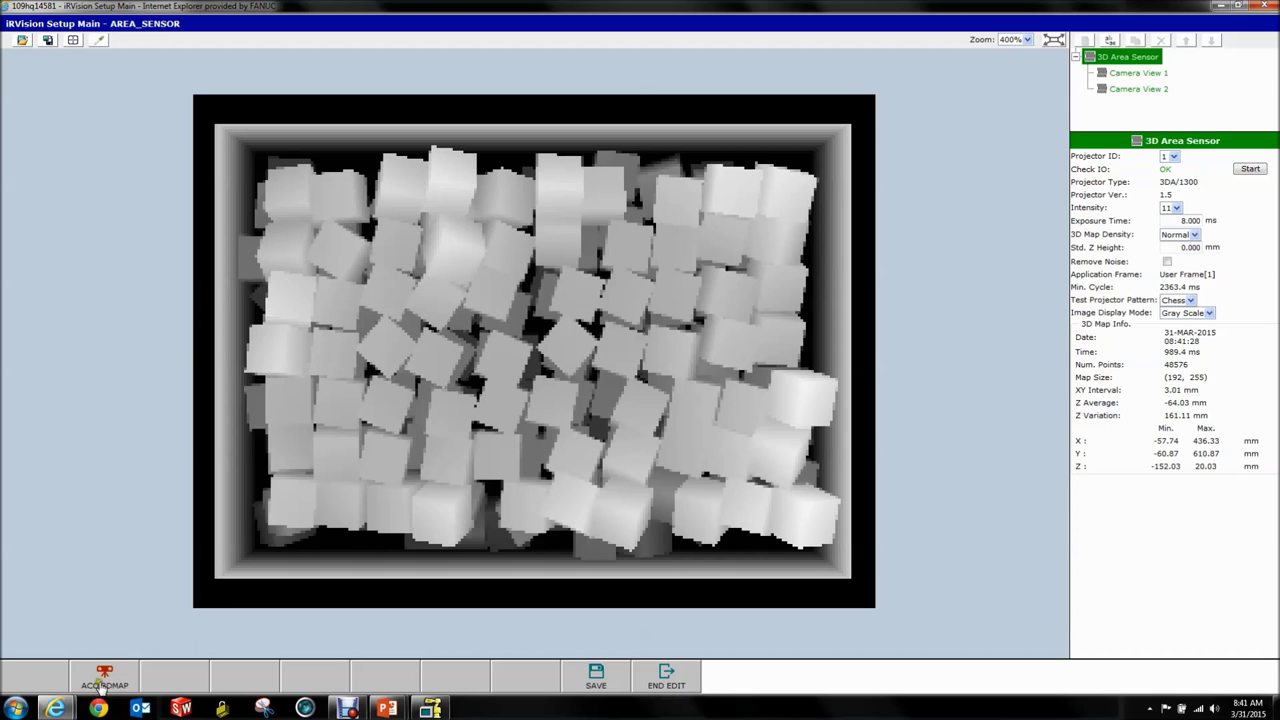
left_click(1122, 80)
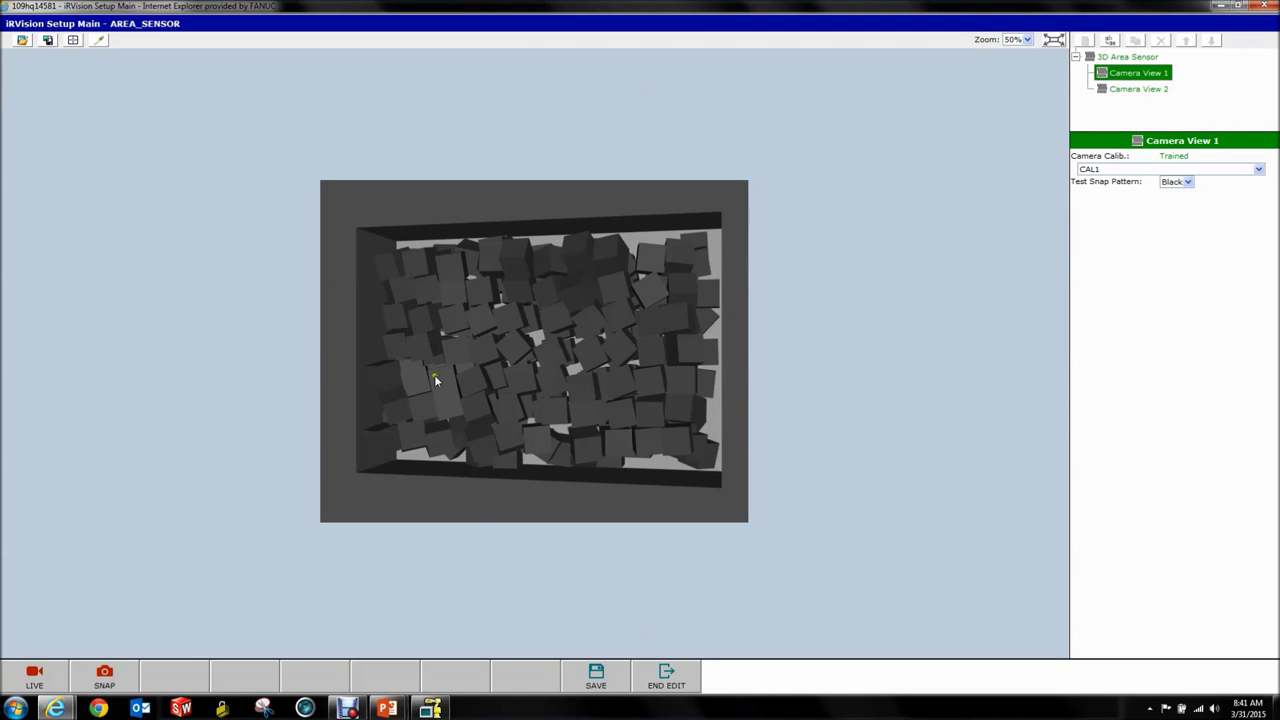
left_click(1127, 89)
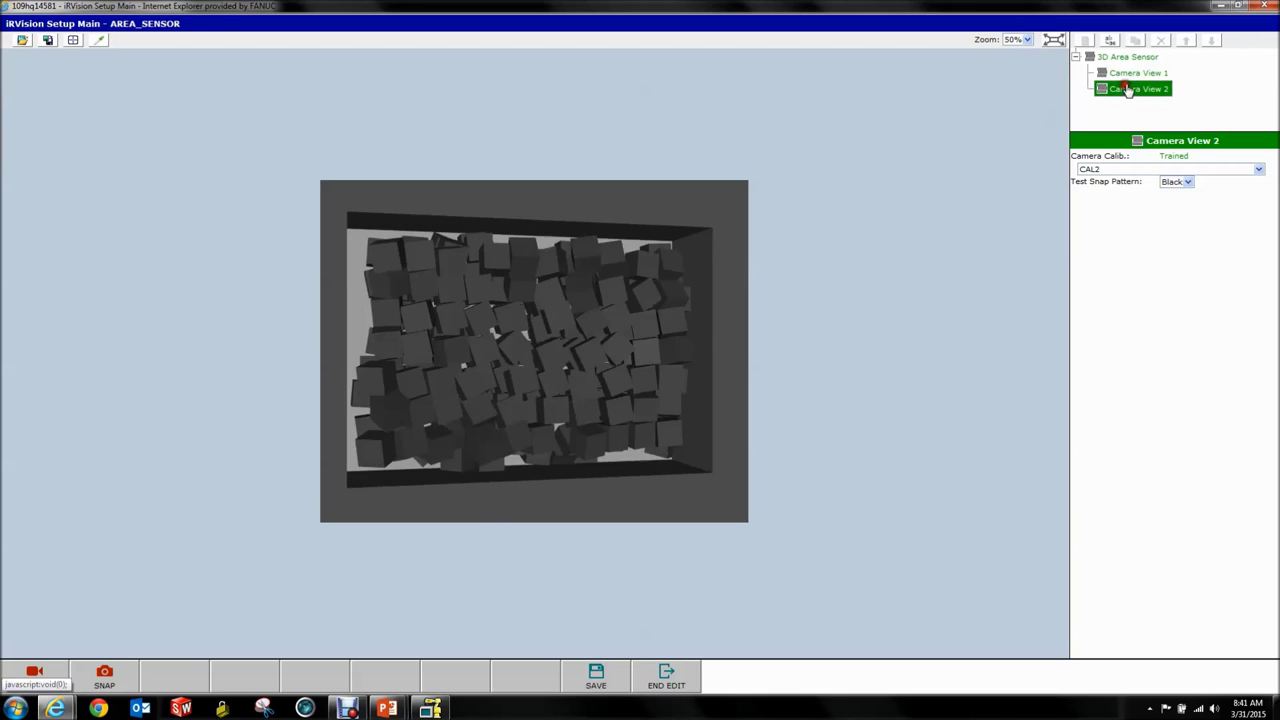
left_click(1132, 76)
left_click(1138, 89)
left_click(1130, 60)
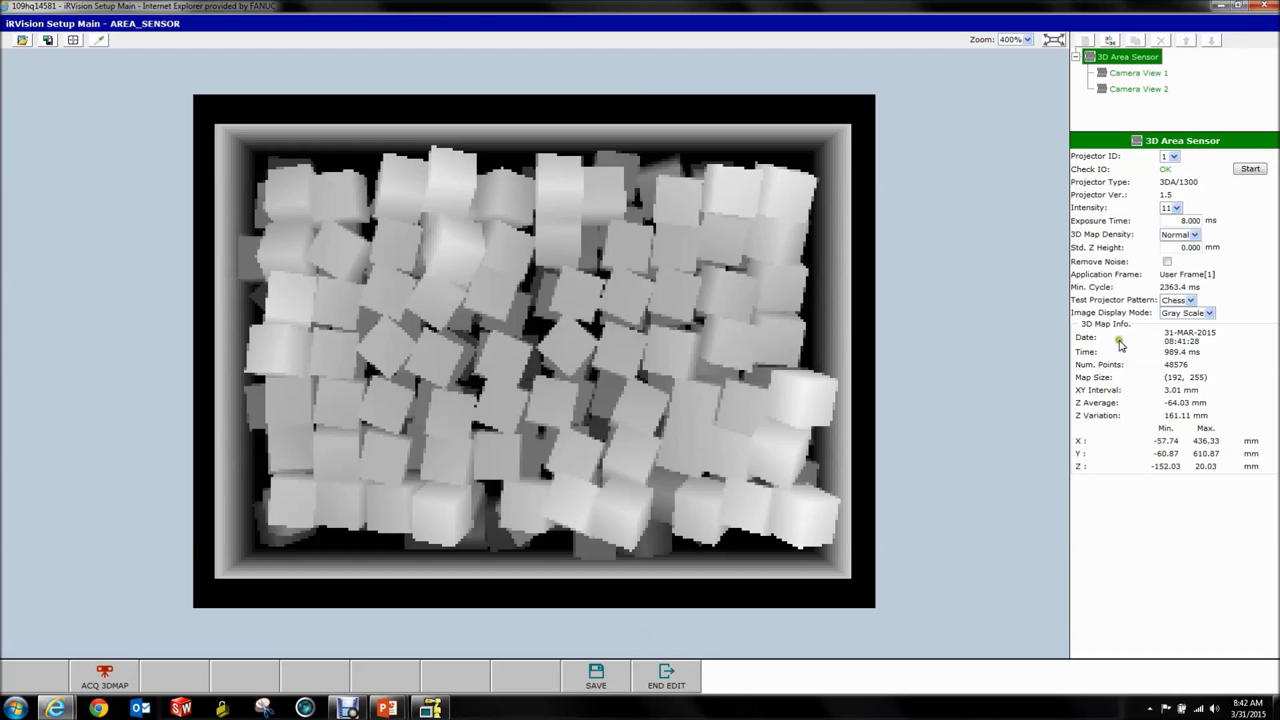
Compare the 3D map in Color and Gray Scale, leaving the image display mode set to Color.
left_click(1184, 314)
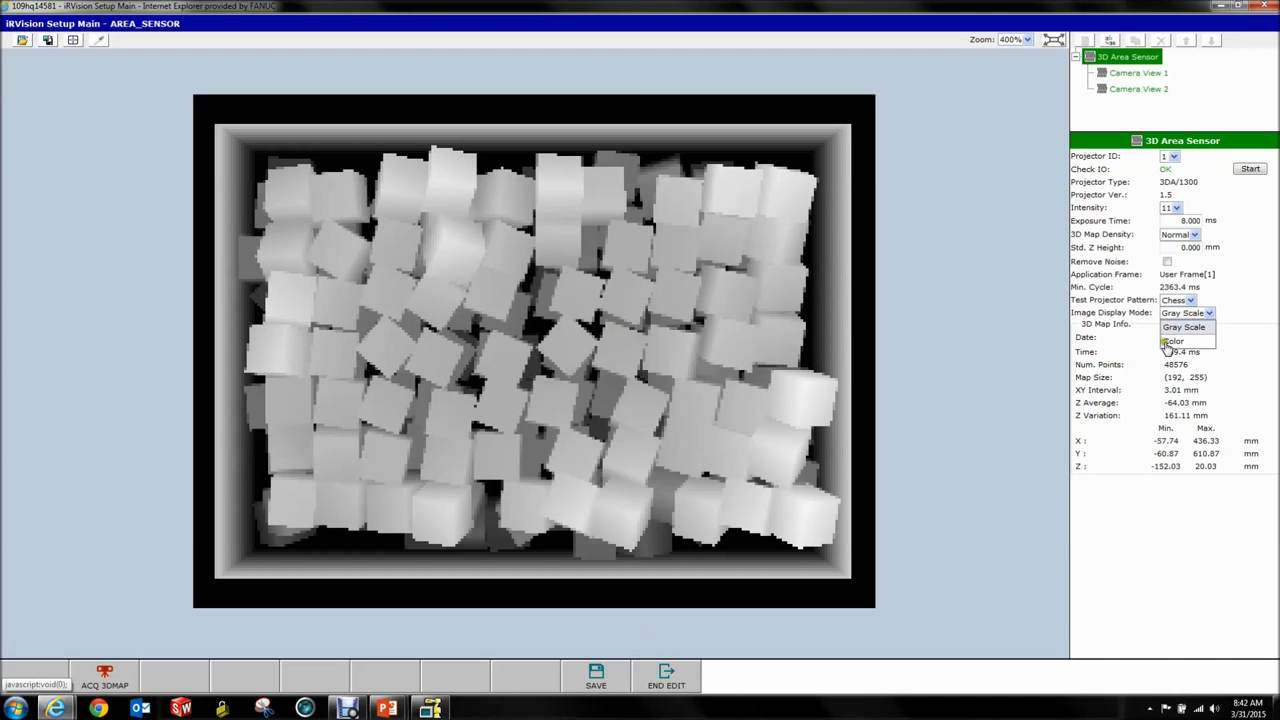
left_click(1173, 341)
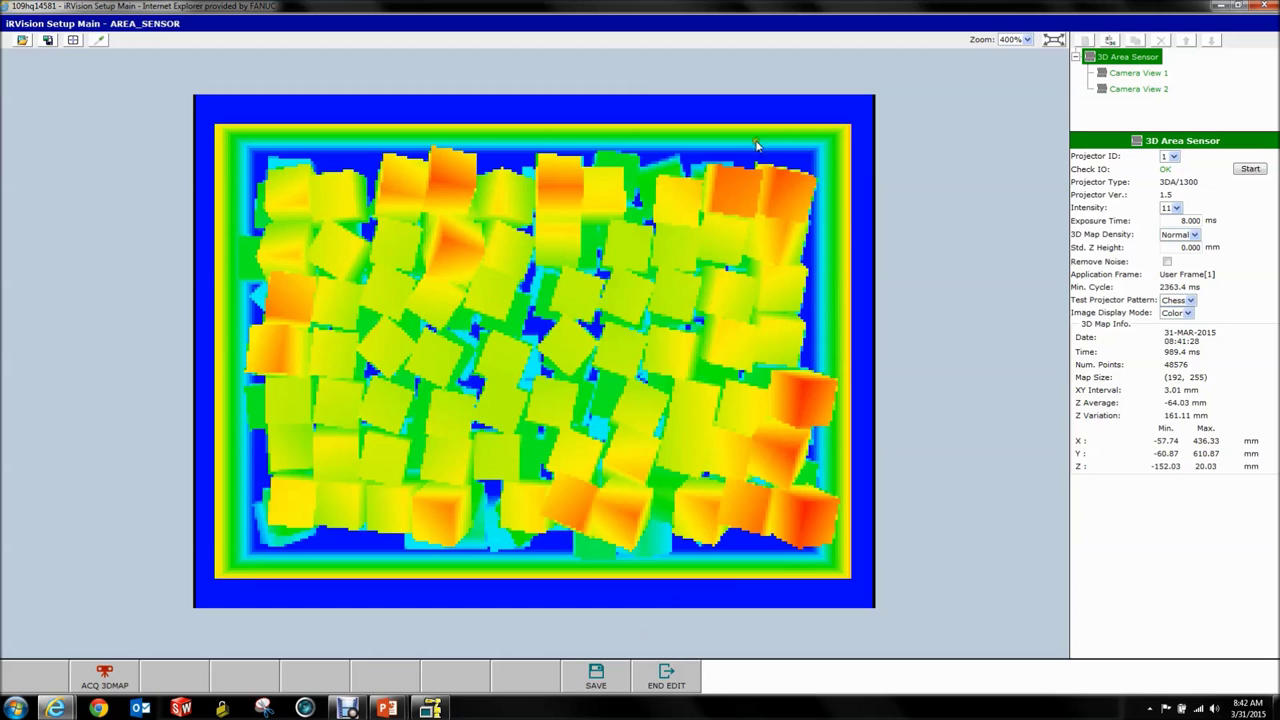
left_click(1188, 313)
left_click(1182, 337)
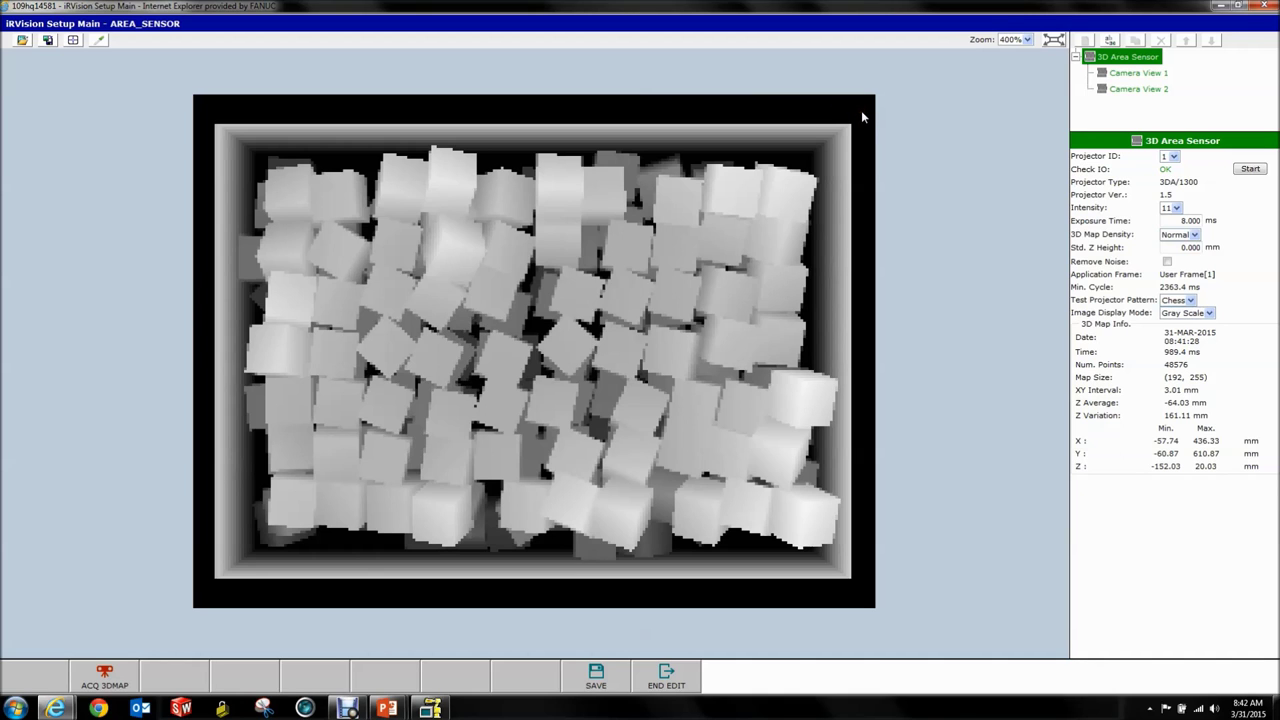
left_click(1189, 316)
left_click(1190, 341)
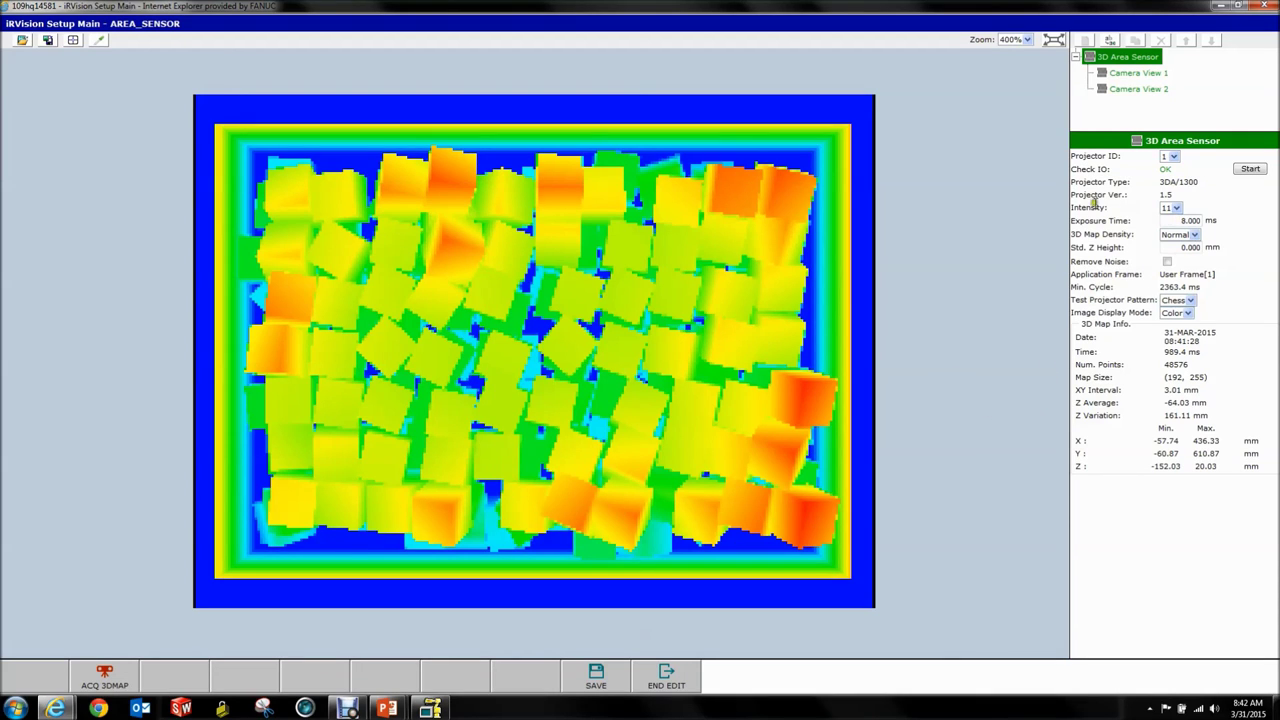
Review the projector's available intensity levels and its exposure time, keeping intensity 11 and 8 ms.
left_click(1175, 207)
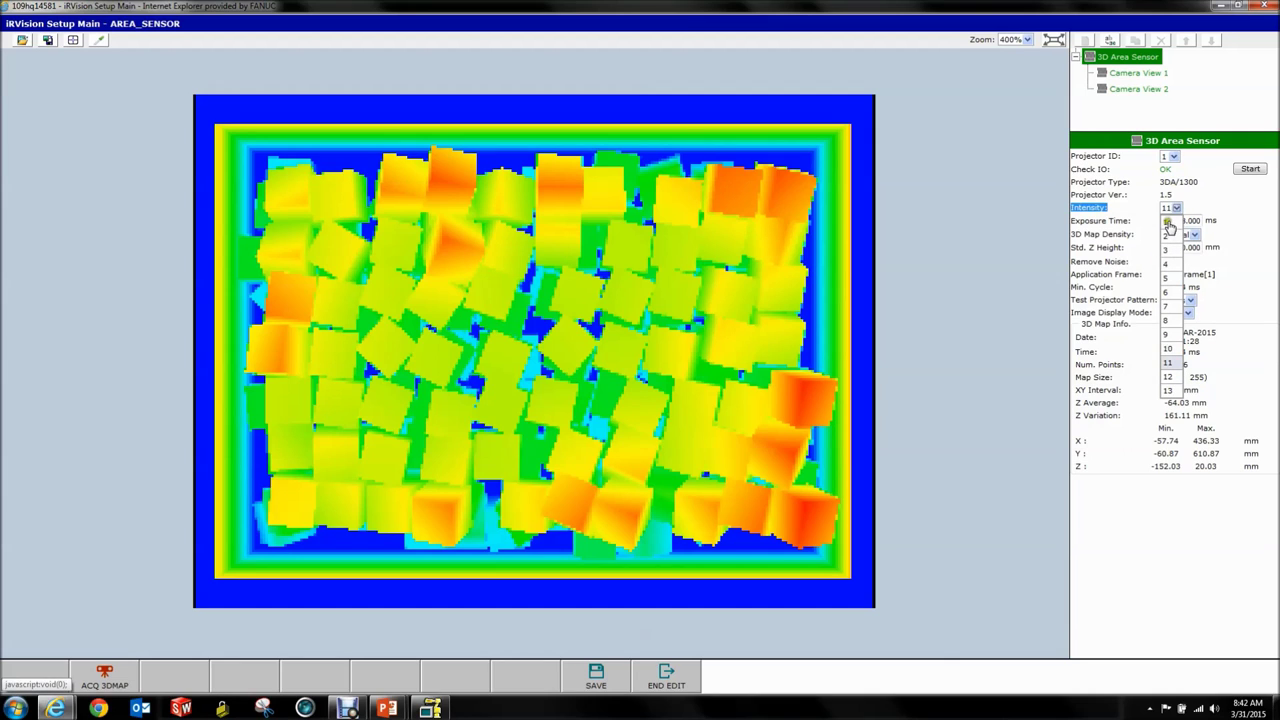
left_click(1230, 287)
left_click(1085, 220)
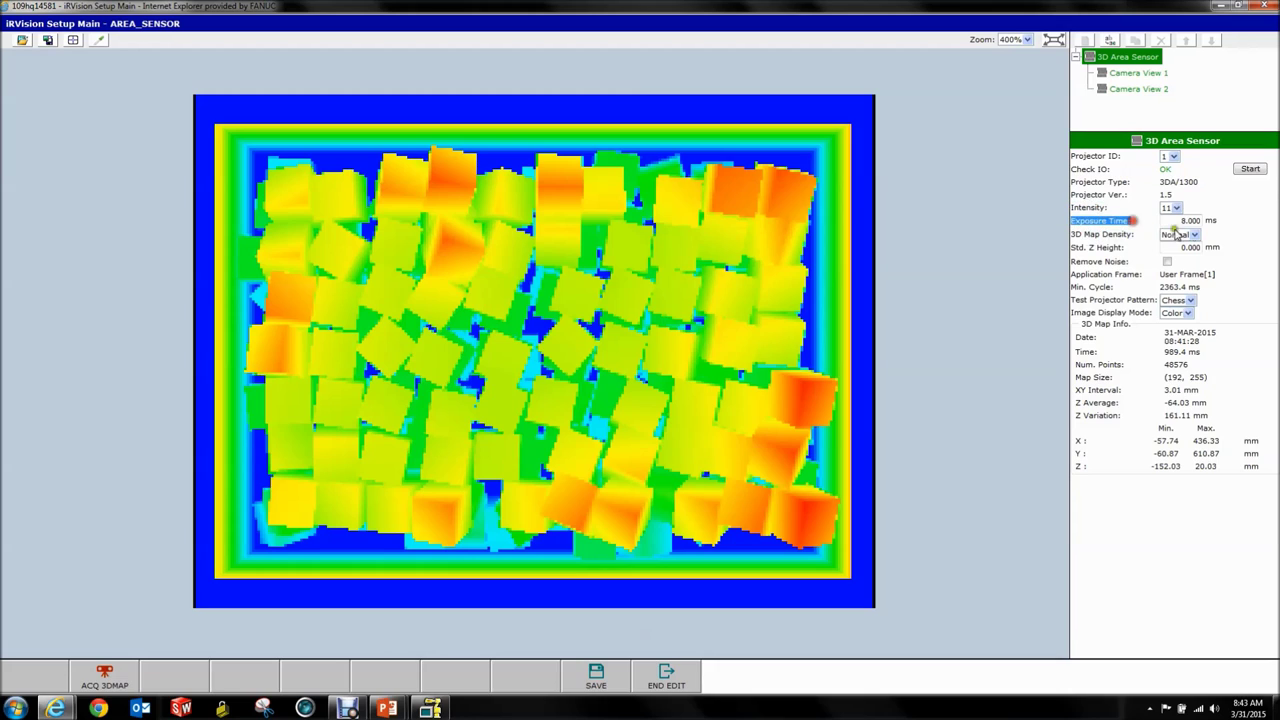
left_click(1157, 220)
left_click(1217, 235)
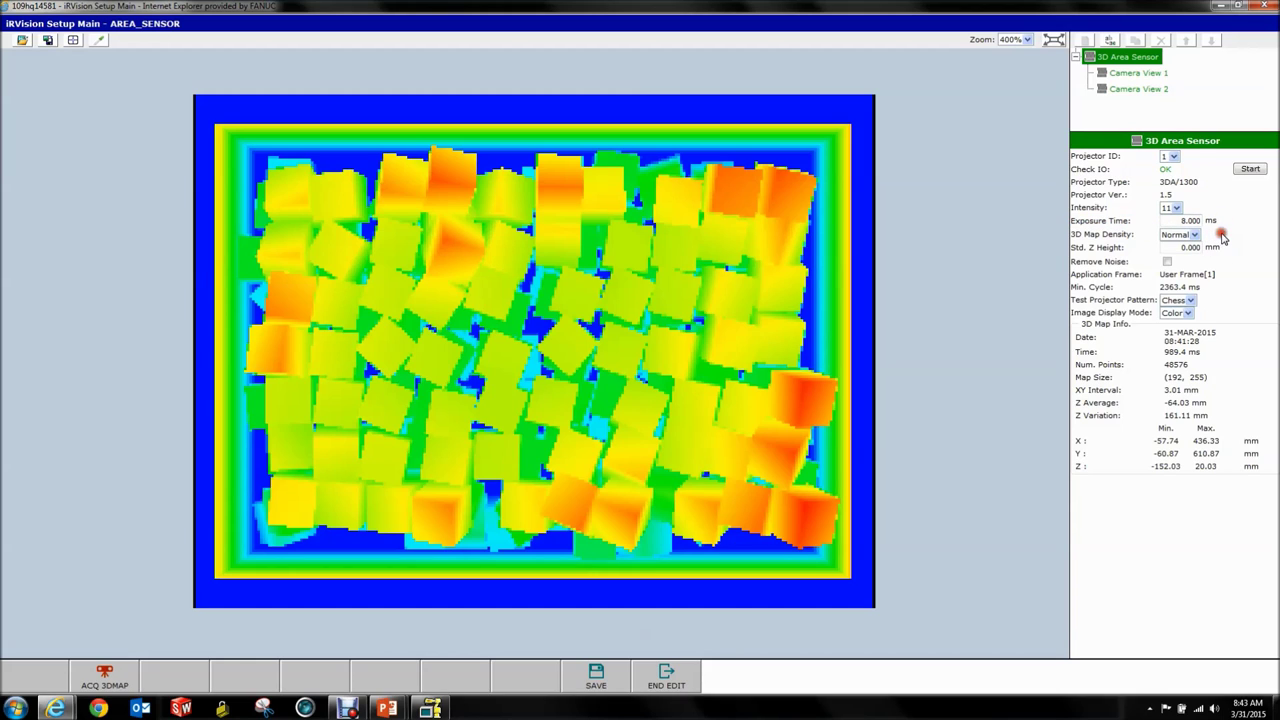
double_click(1172, 221)
left_click(1237, 258)
Try the Fine 3D map density and return the setting to Normal.
left_click(1180, 236)
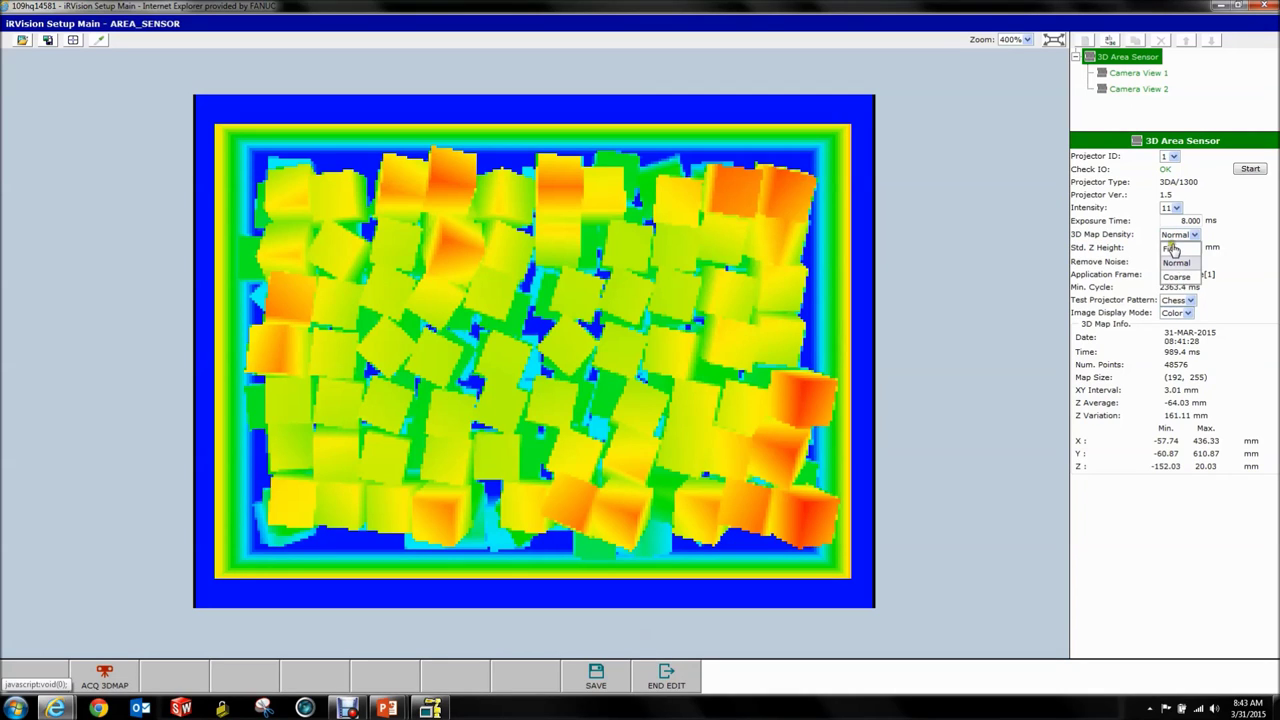
left_click(1172, 248)
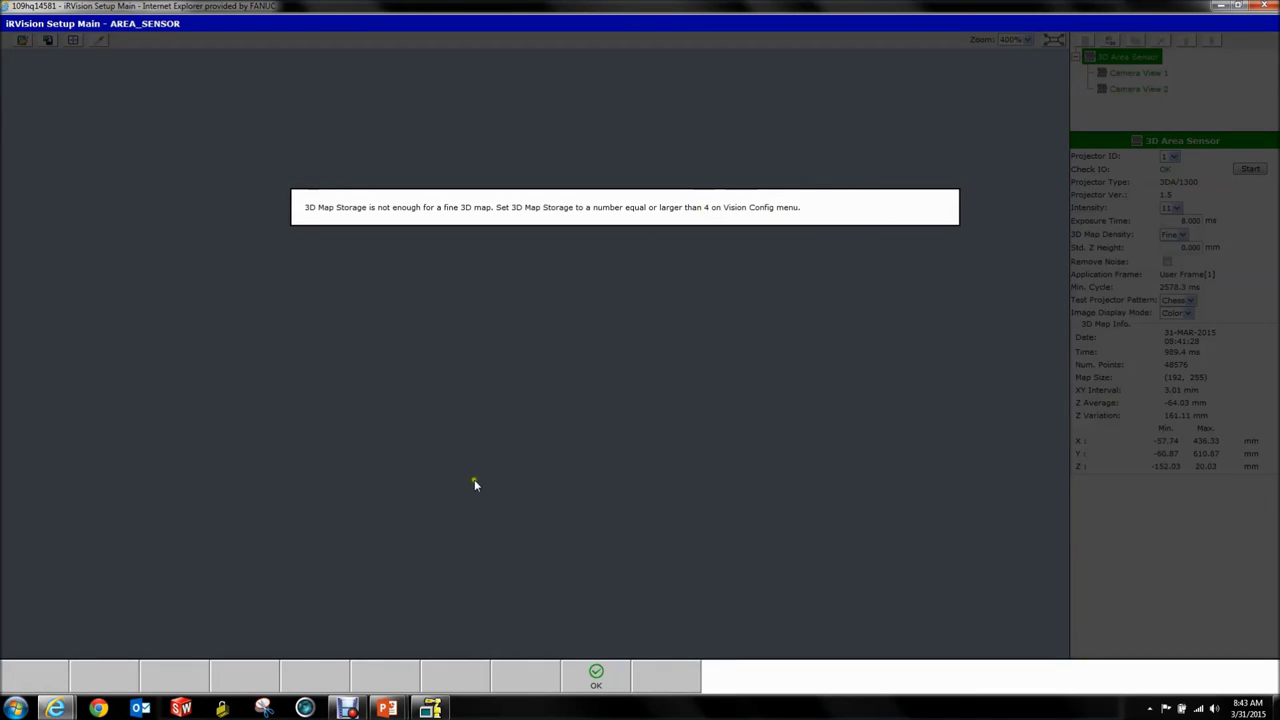
left_click(583, 682)
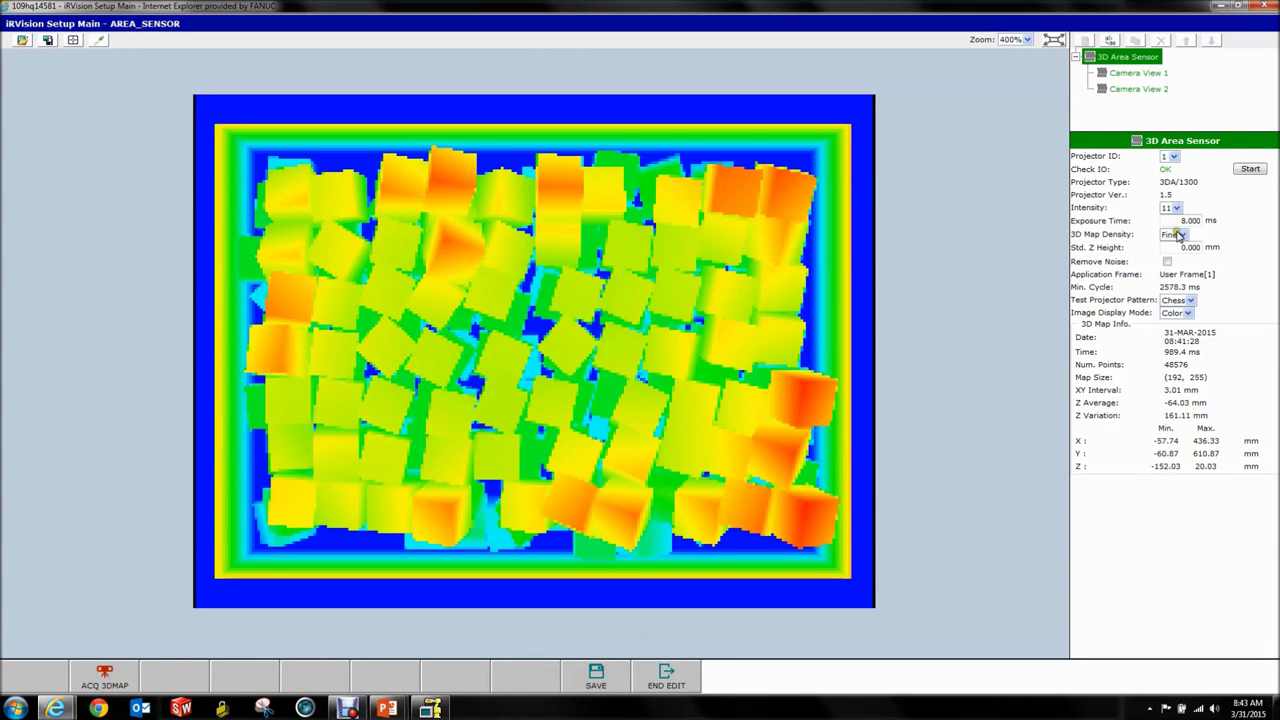
left_click(1178, 234)
left_click(1172, 258)
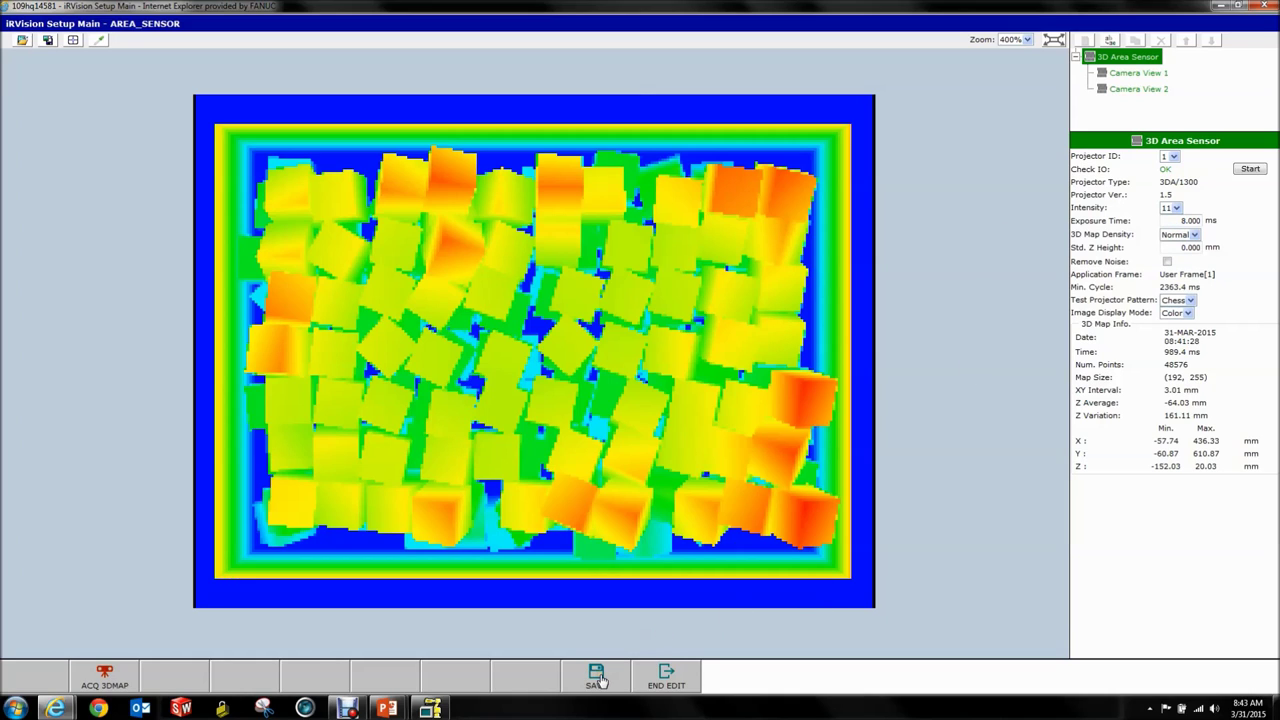
Save the AREA_SENSOR process, check the 3D map acquisition time, and end editing.
left_click(596, 678)
left_click_drag(1164, 354, 1199, 360)
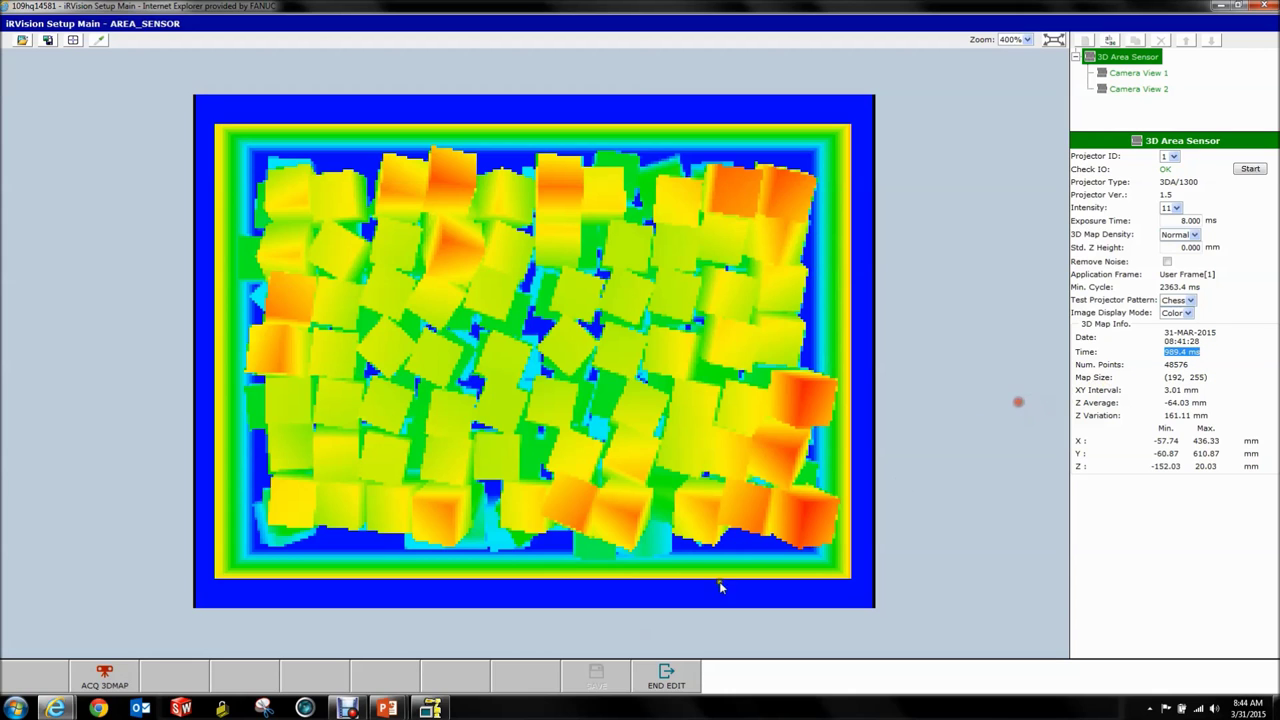
left_click(666, 678)
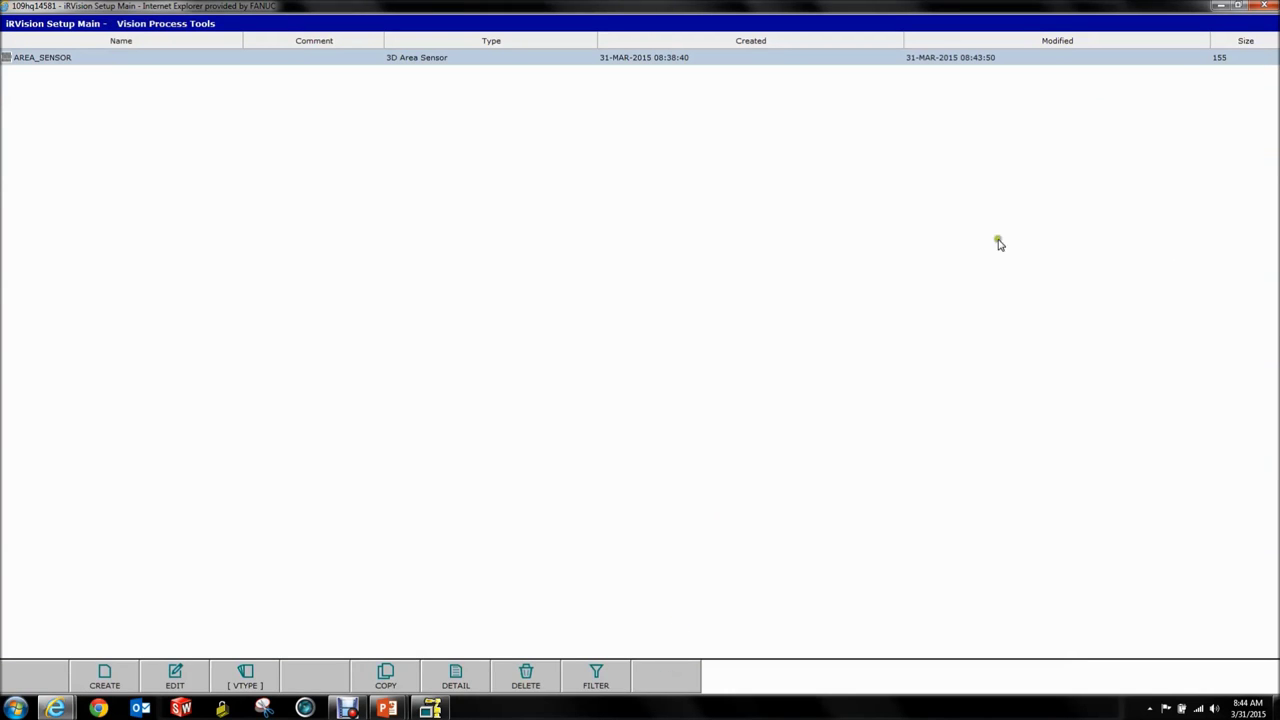
Switch to ROBOGUIDE and examine the controller's detailed memory status on the teach pendant.
left_click(1216, 6)
left_click(1213, 8)
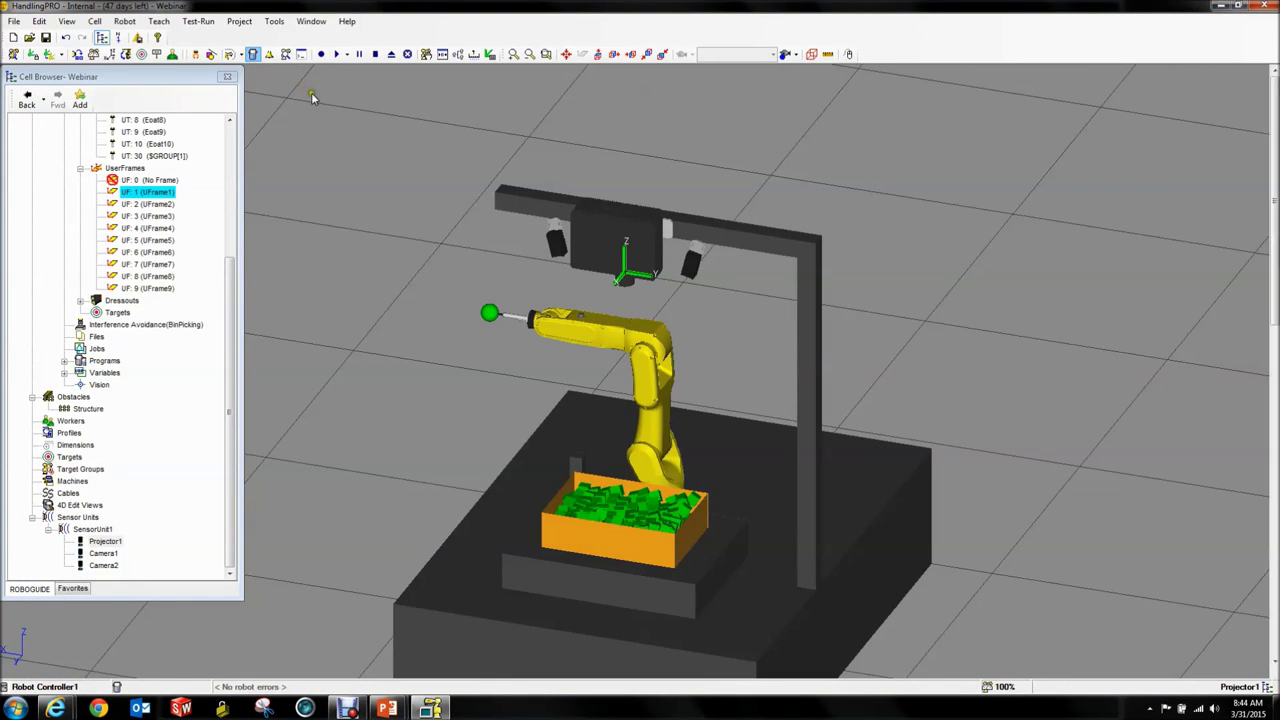
left_click_drag(331, 100, 394, 86)
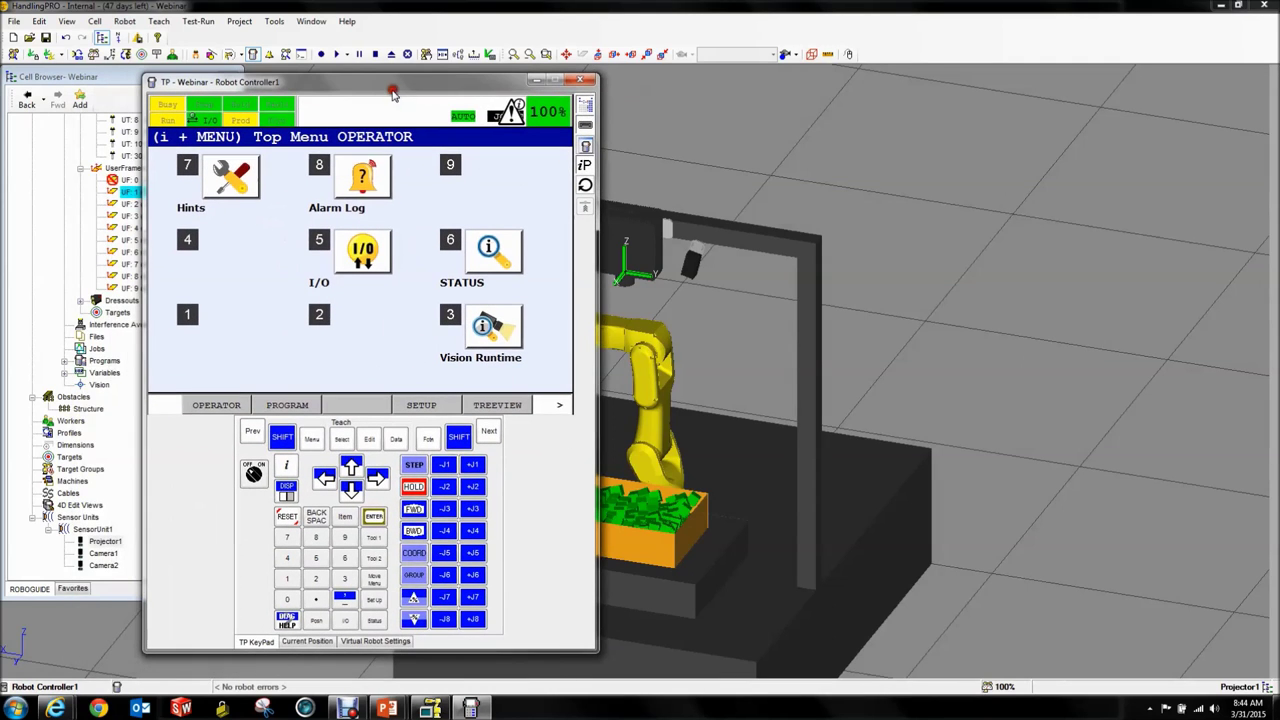
left_click(311, 440)
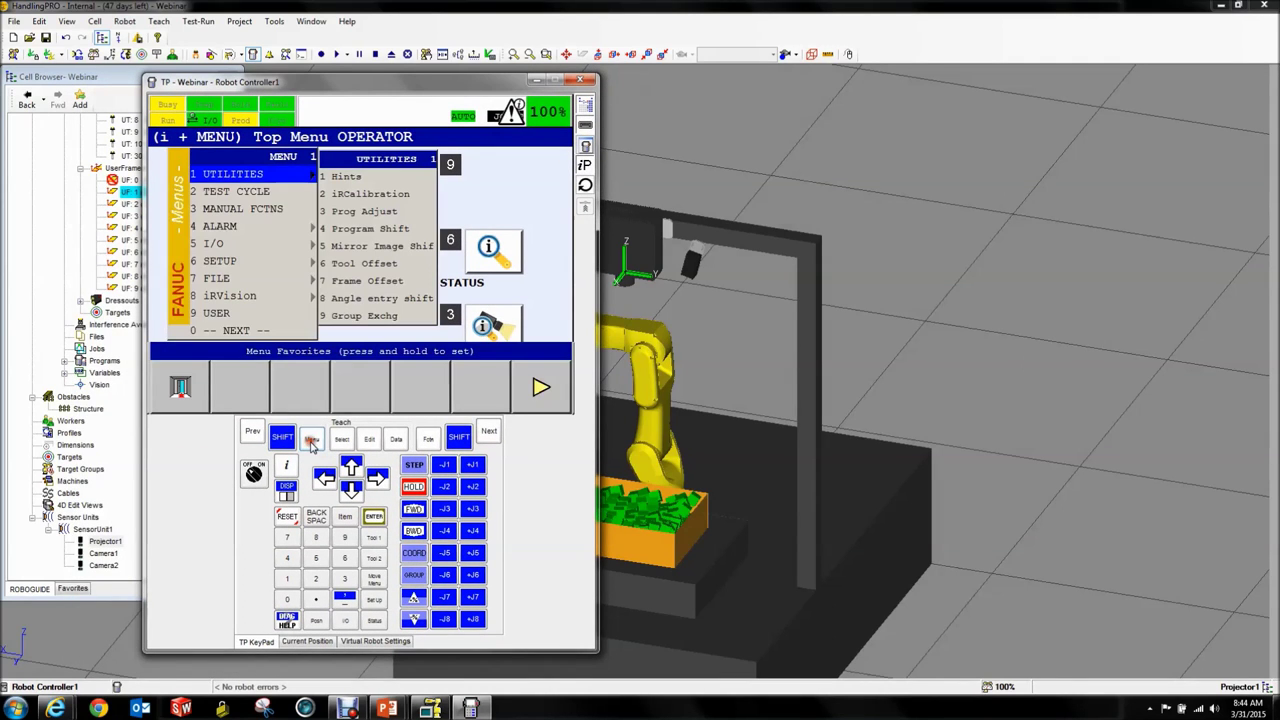
left_click(248, 331)
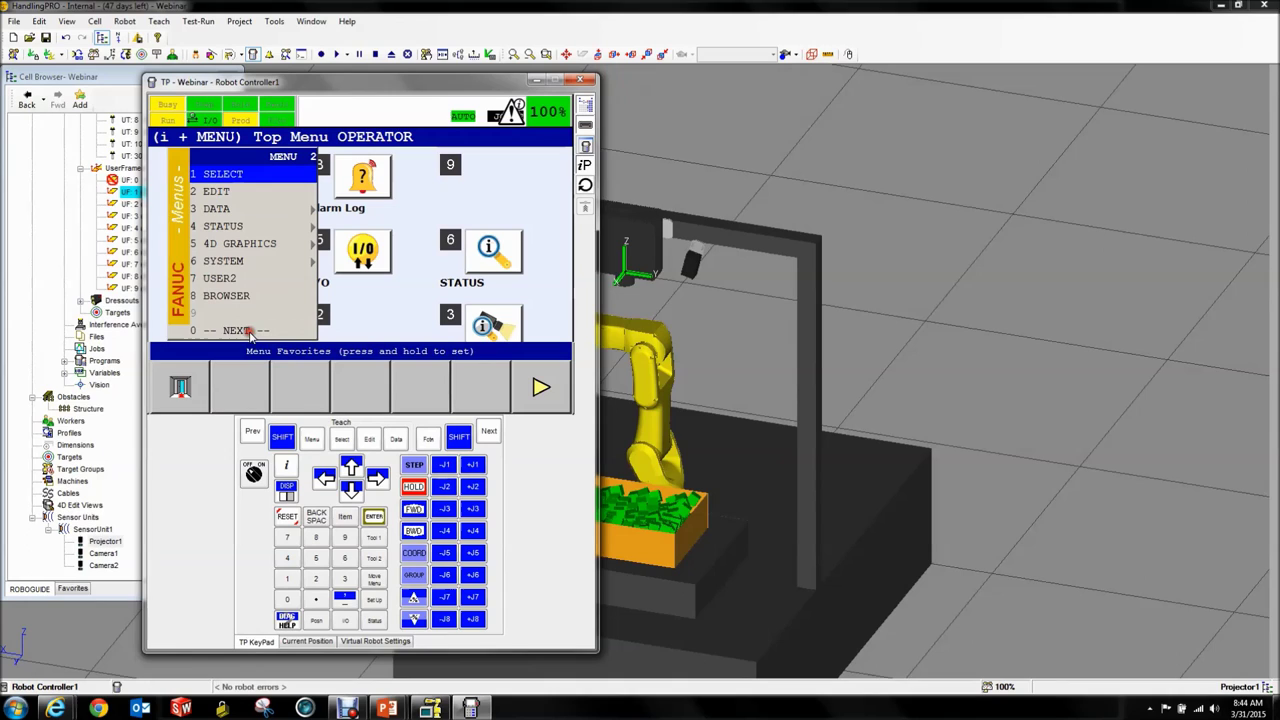
left_click(231, 227)
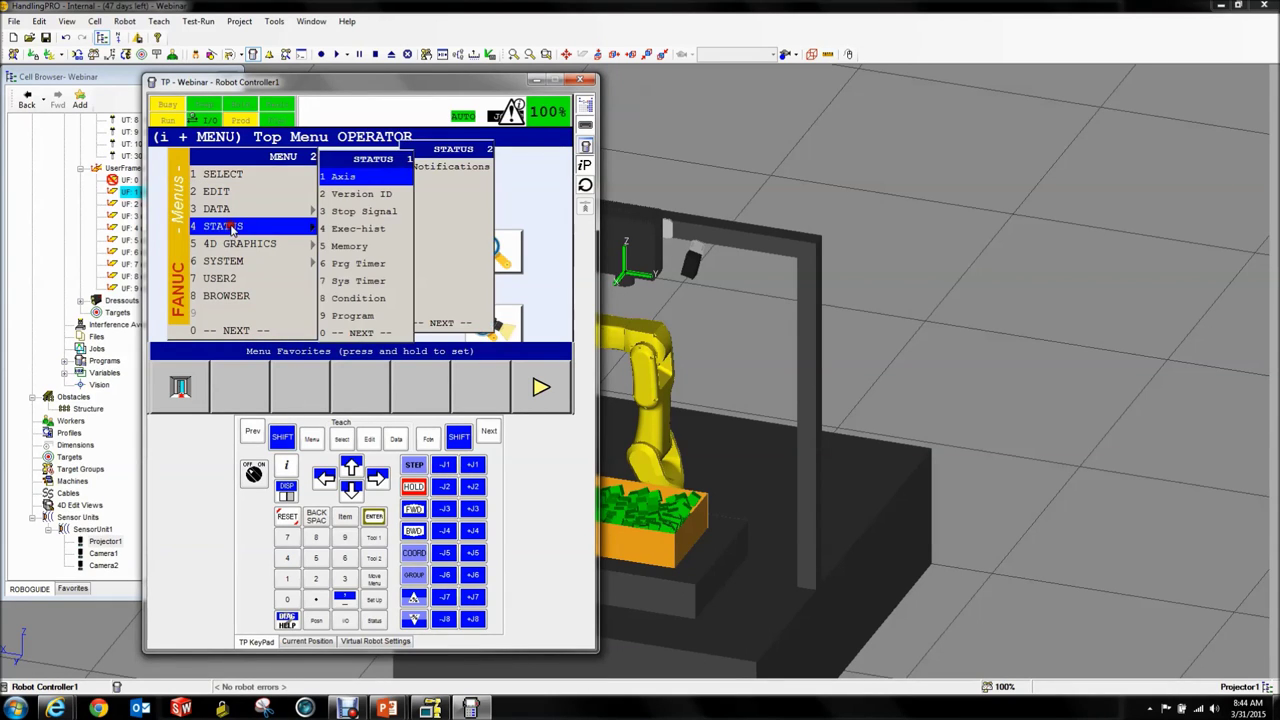
left_click(330, 247)
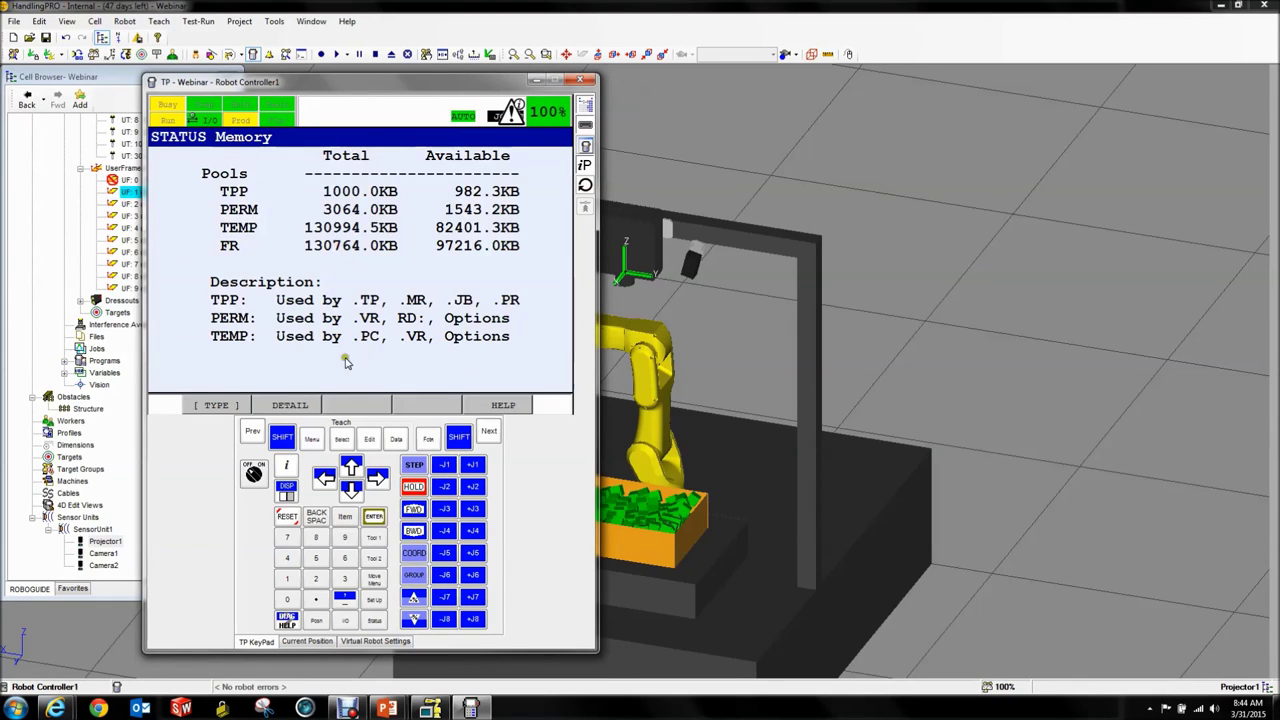
left_click(294, 406)
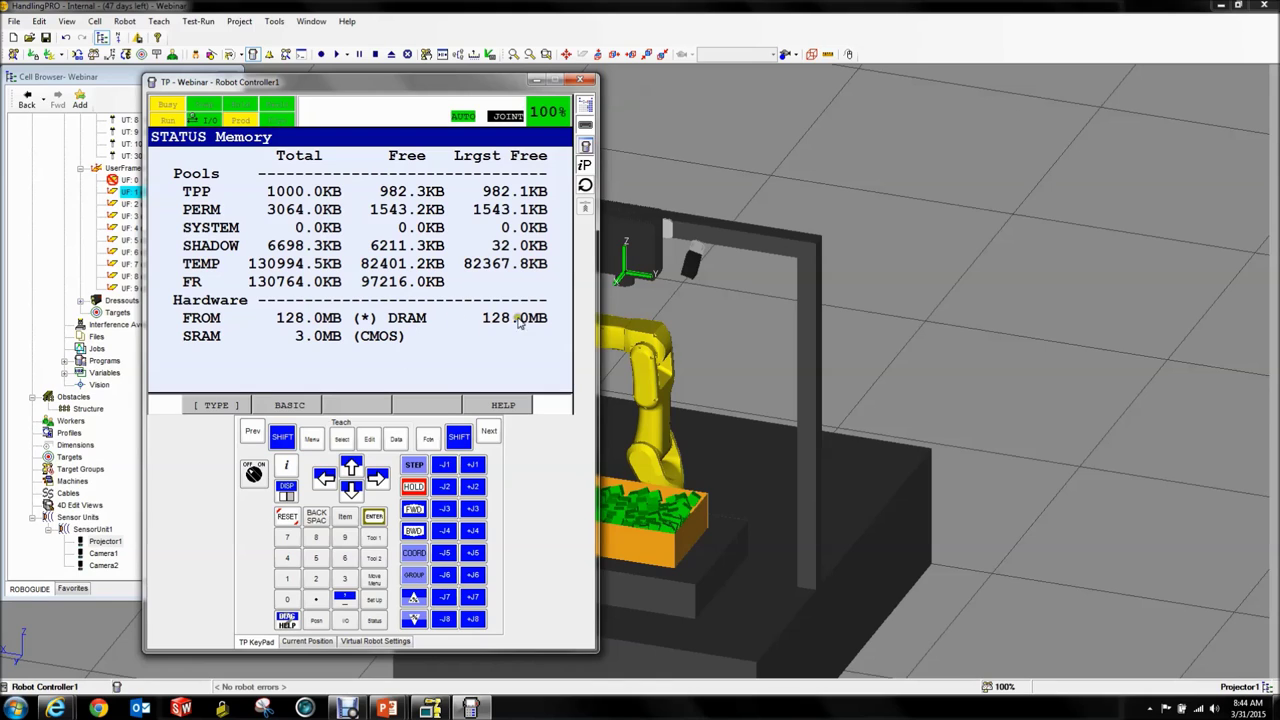
In the teach pendant's iRVision configuration, set the 3D Map Storage Area to 4 Normal 3D maps.
left_click(311, 443)
left_click(258, 297)
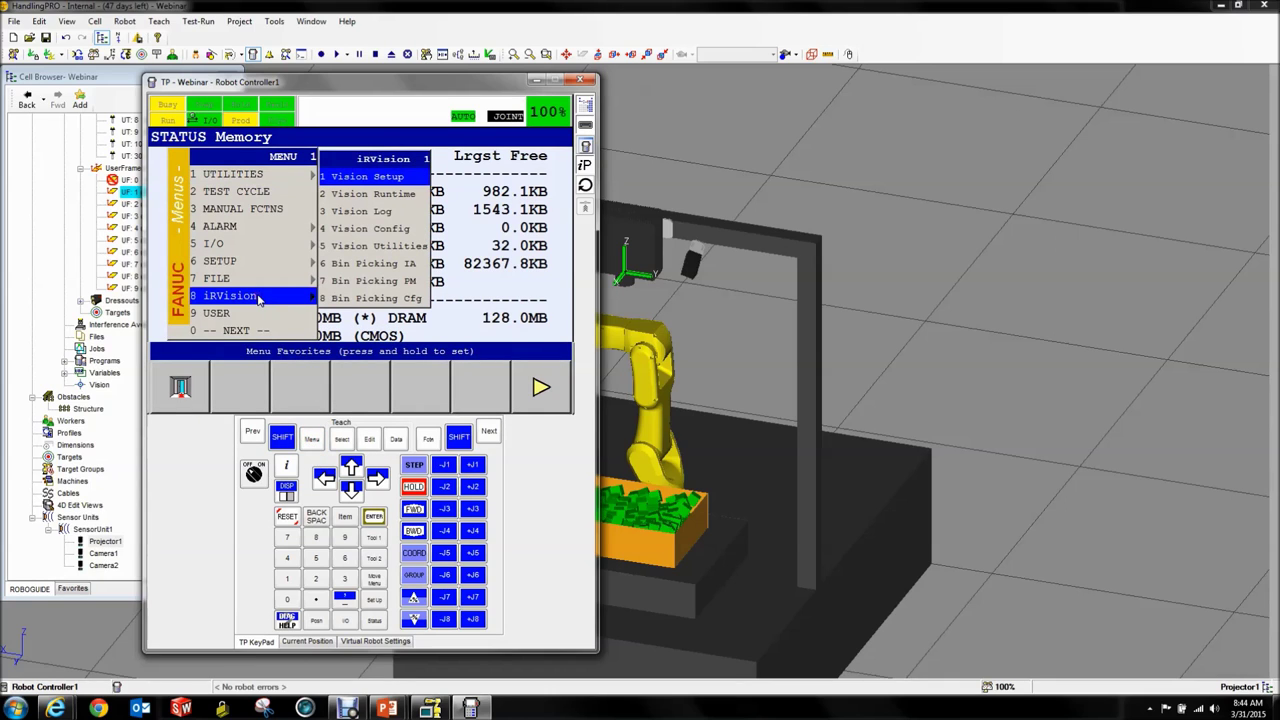
left_click(384, 230)
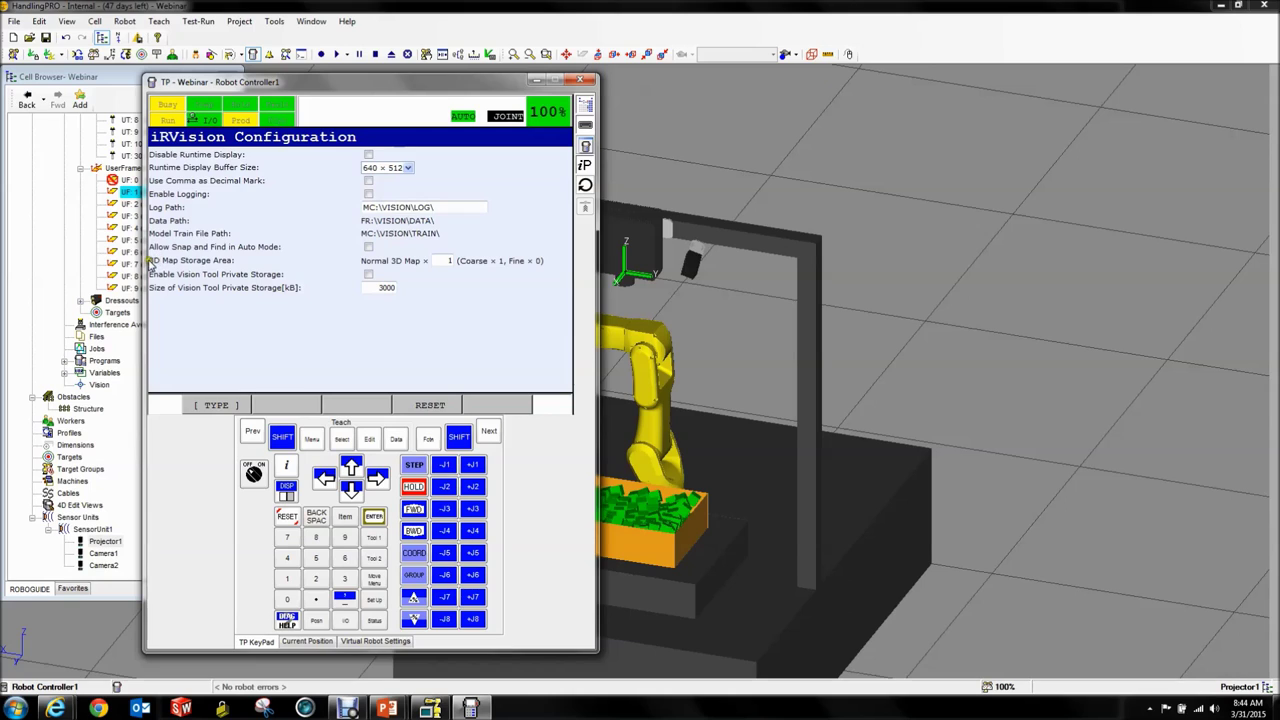
left_click(185, 261)
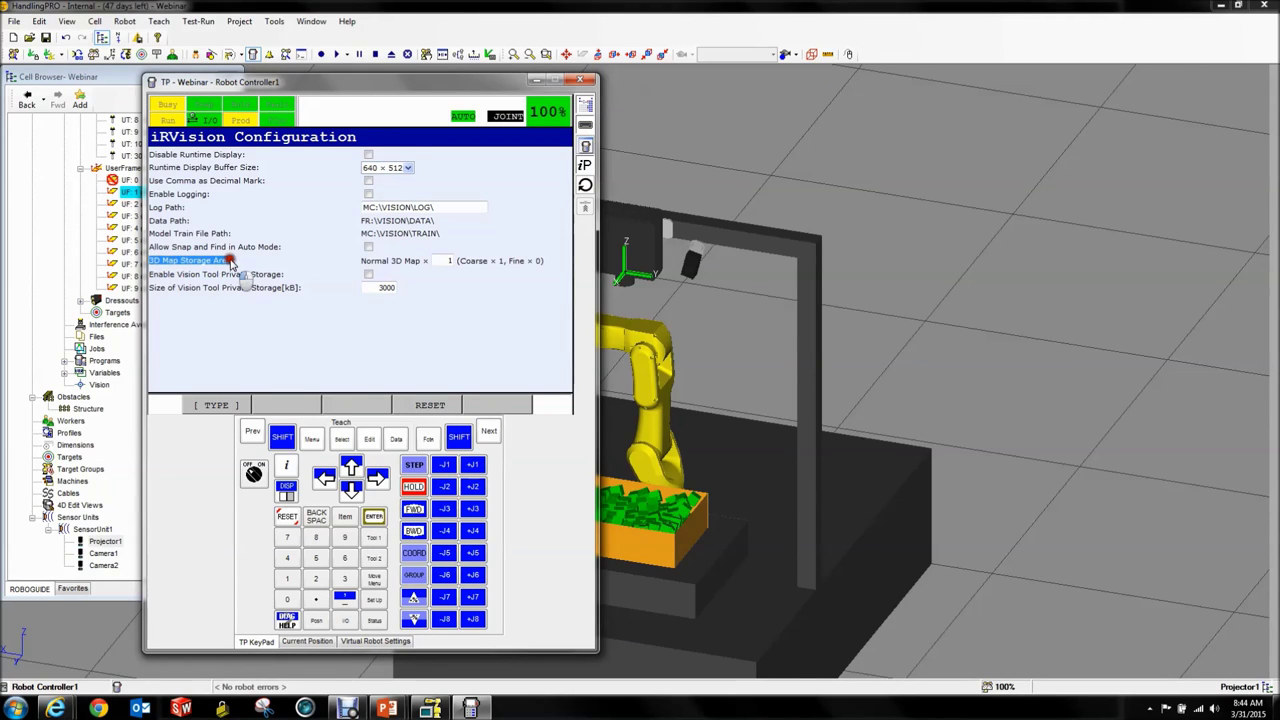
left_click(367, 262)
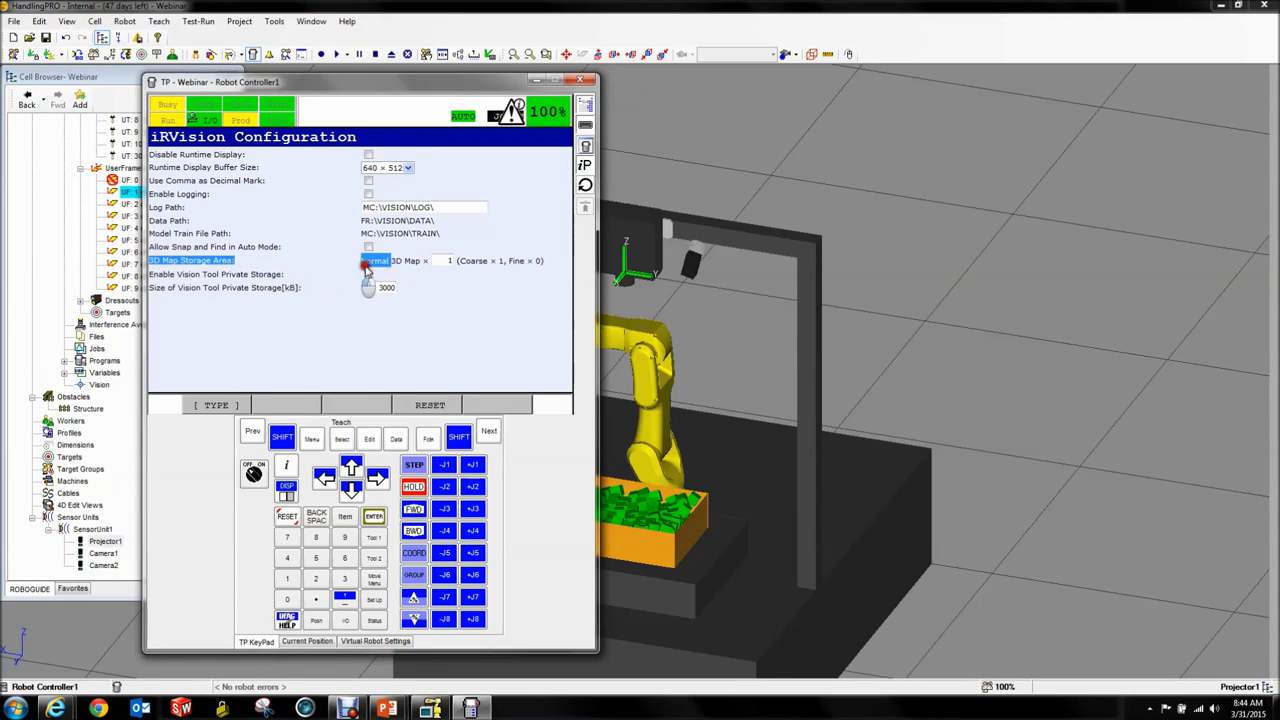
left_click(537, 290)
left_click(452, 262)
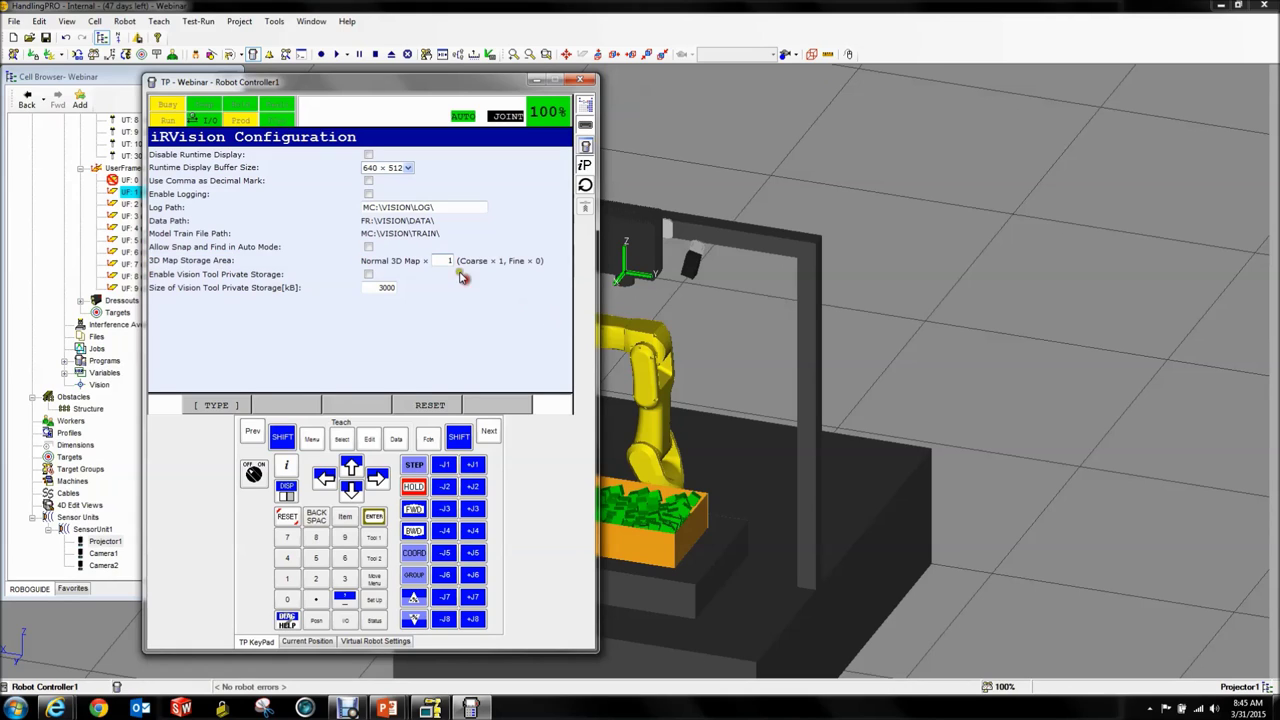
left_click(469, 272)
type("4")
key("Return")
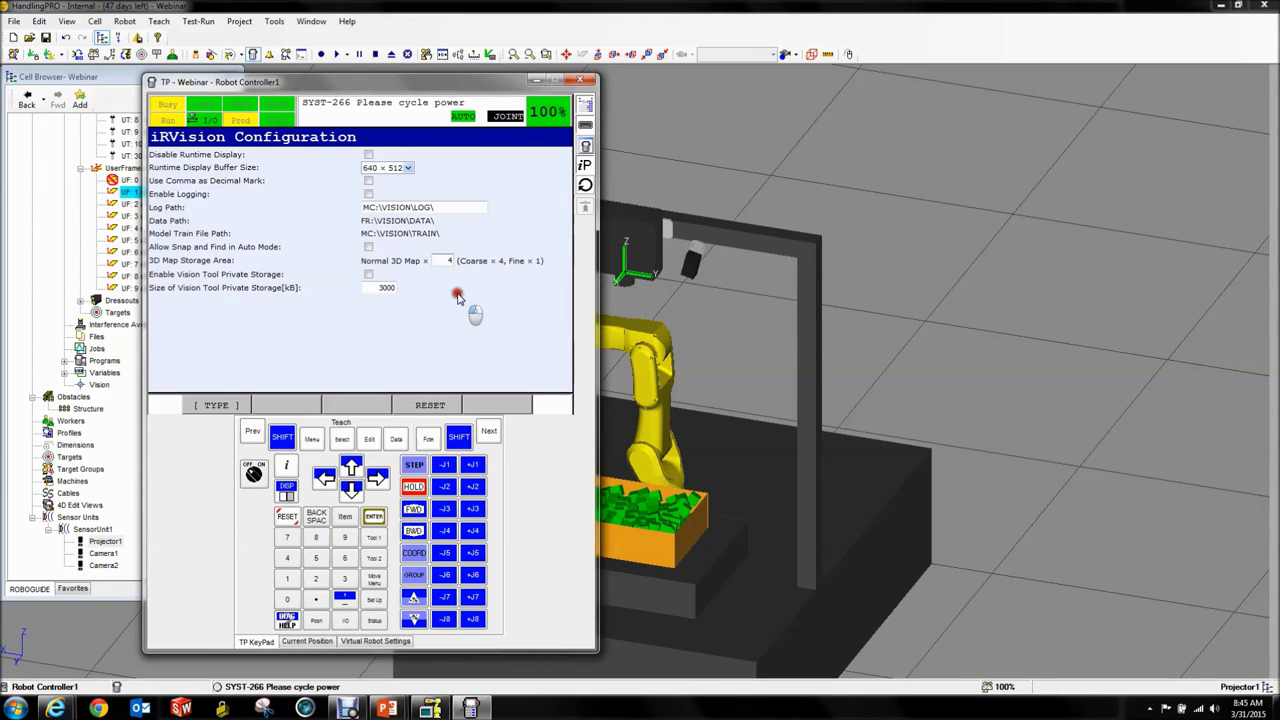
left_click(449, 263)
Close the teach pendant and restart the virtual robot controller.
left_click(583, 81)
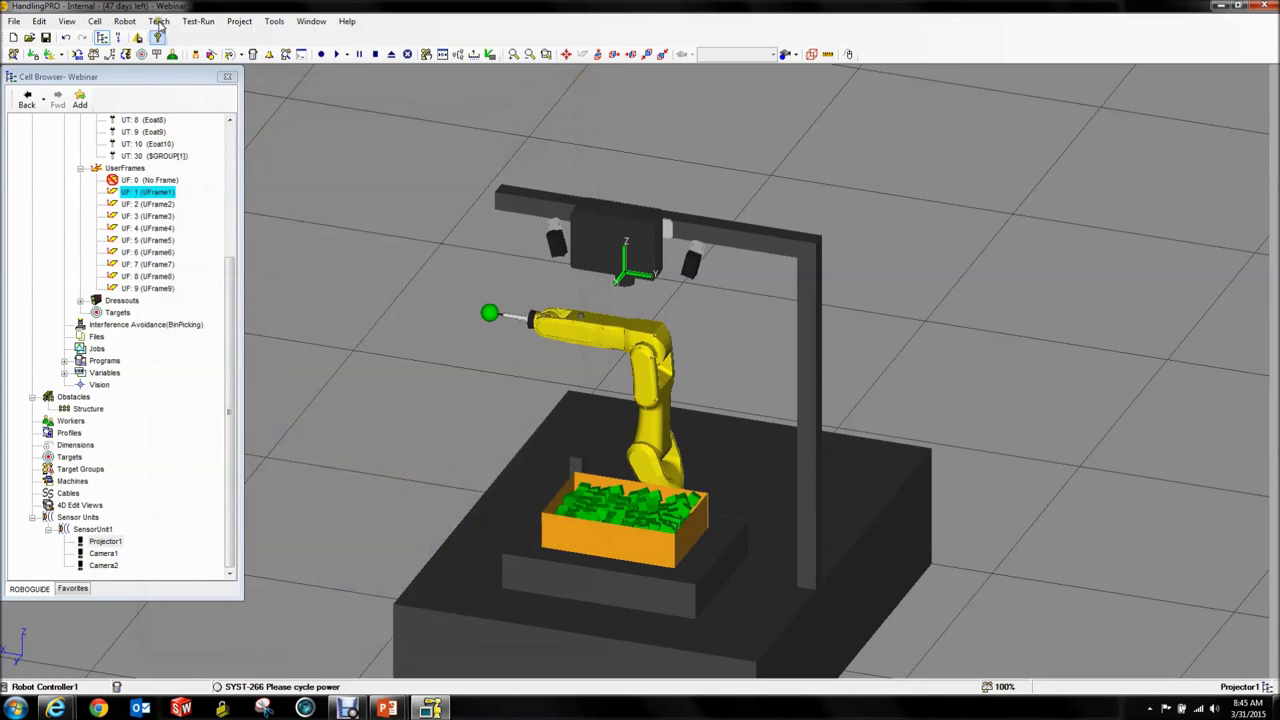
left_click(124, 21)
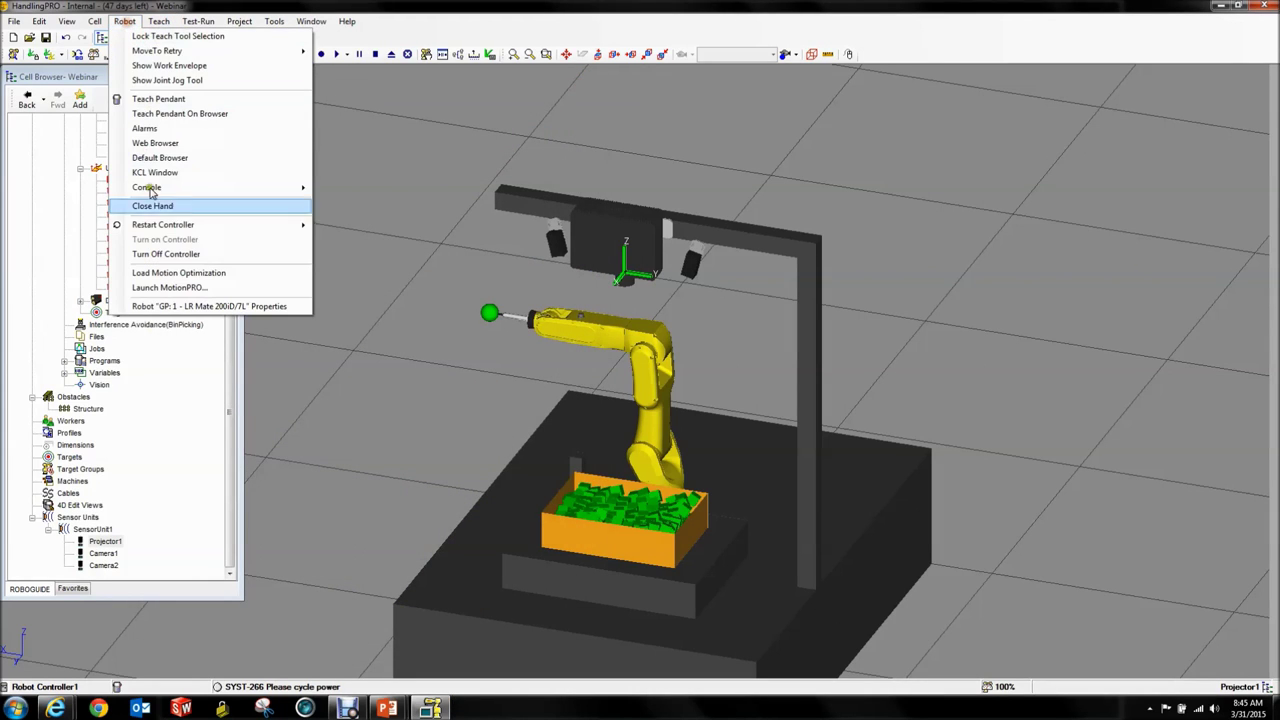
mouse_move(240, 225)
left_click(352, 226)
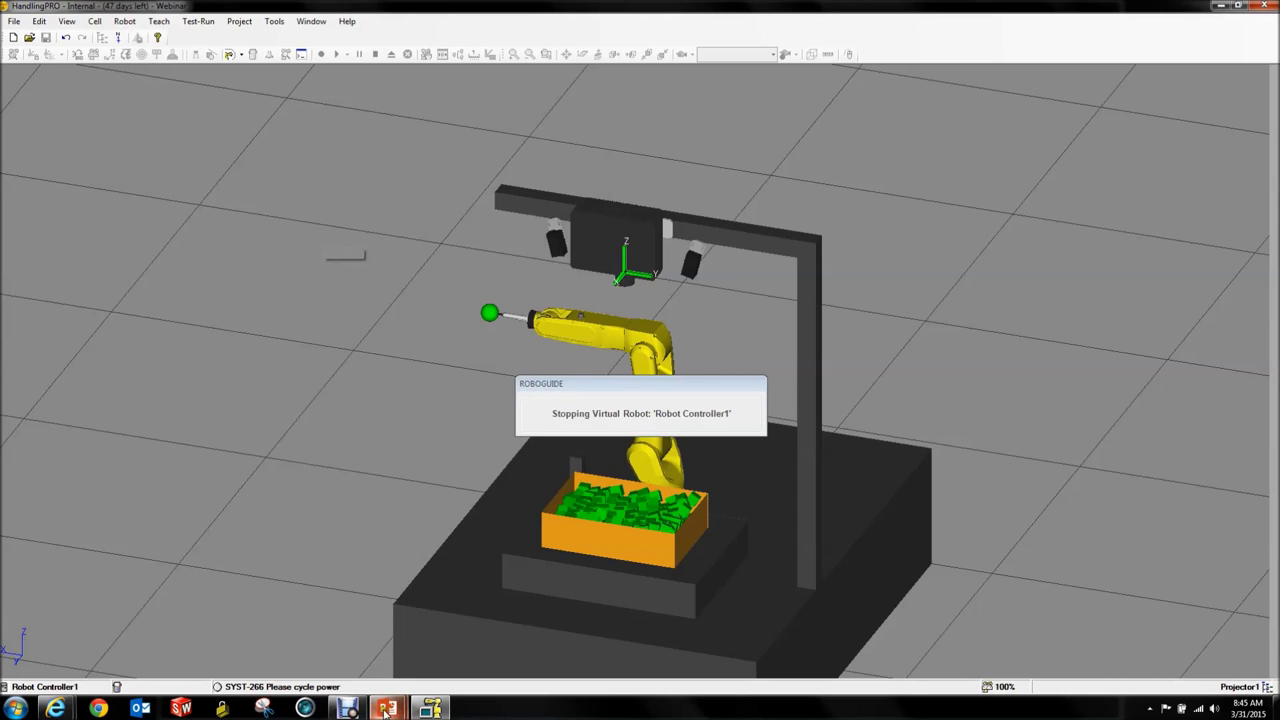
mouse_move(389, 710)
left_click(452, 638)
left_click(509, 395)
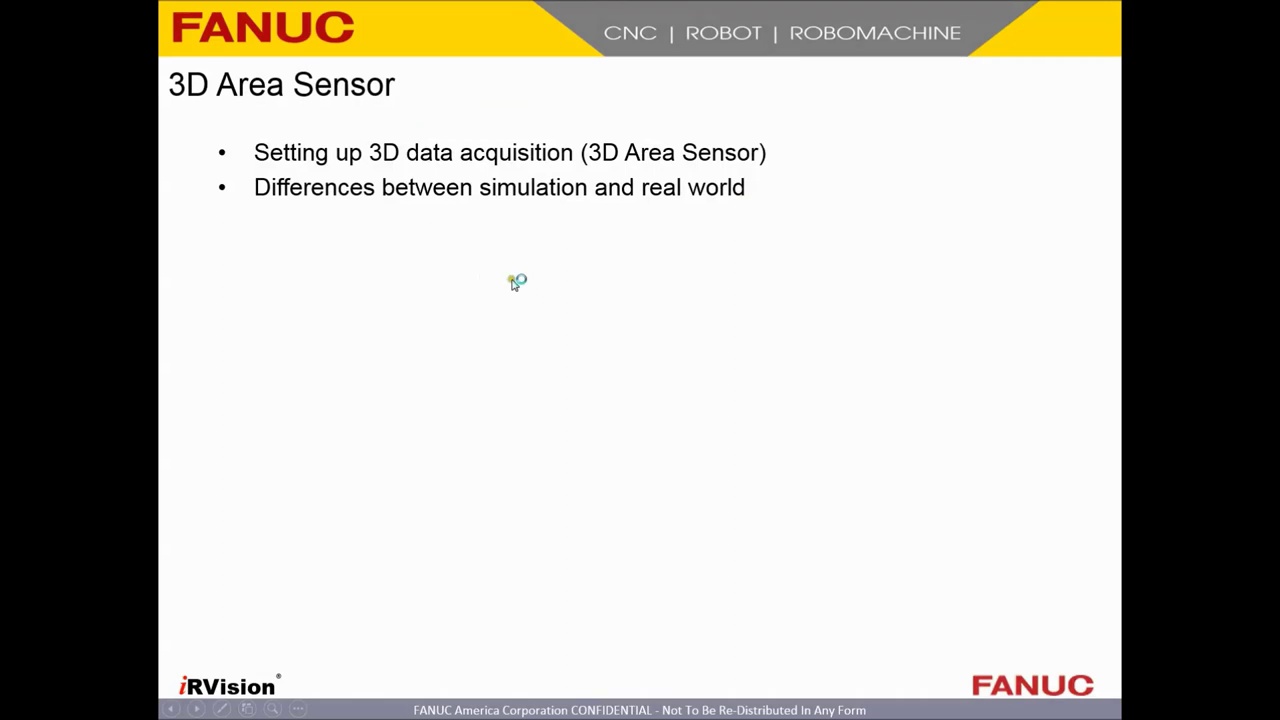
left_click(530, 290)
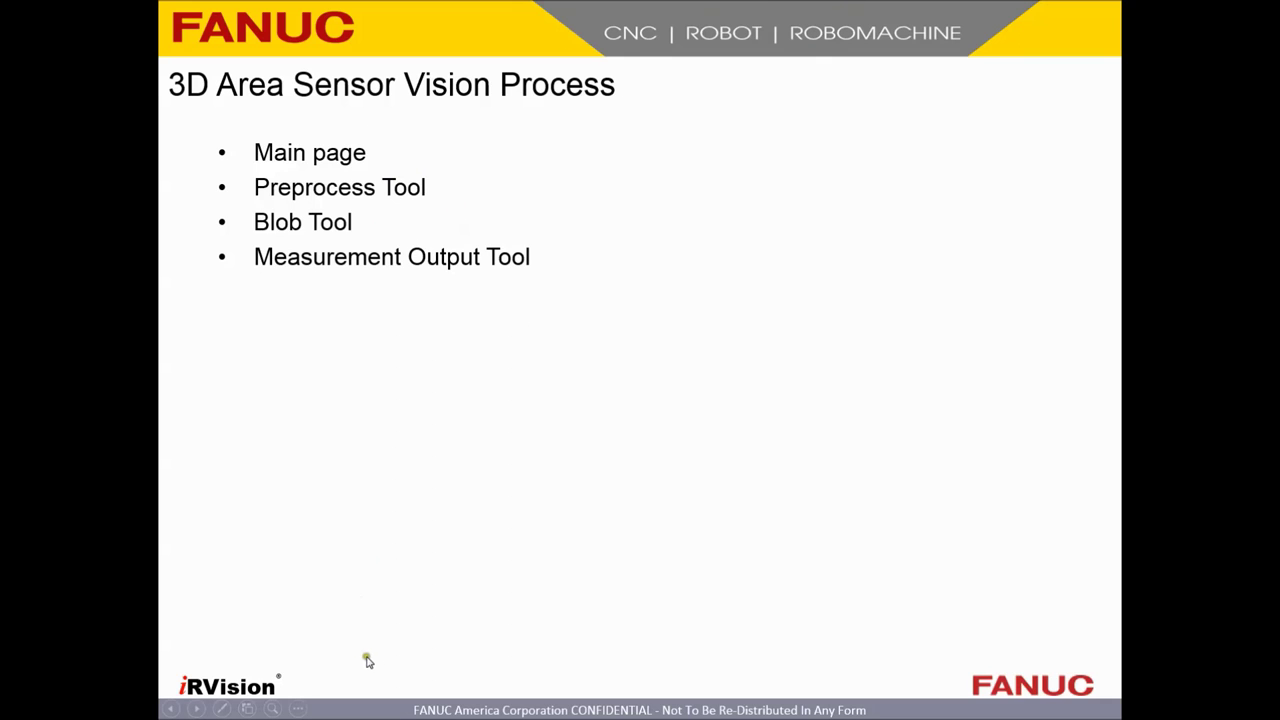
key("alt+Tab")
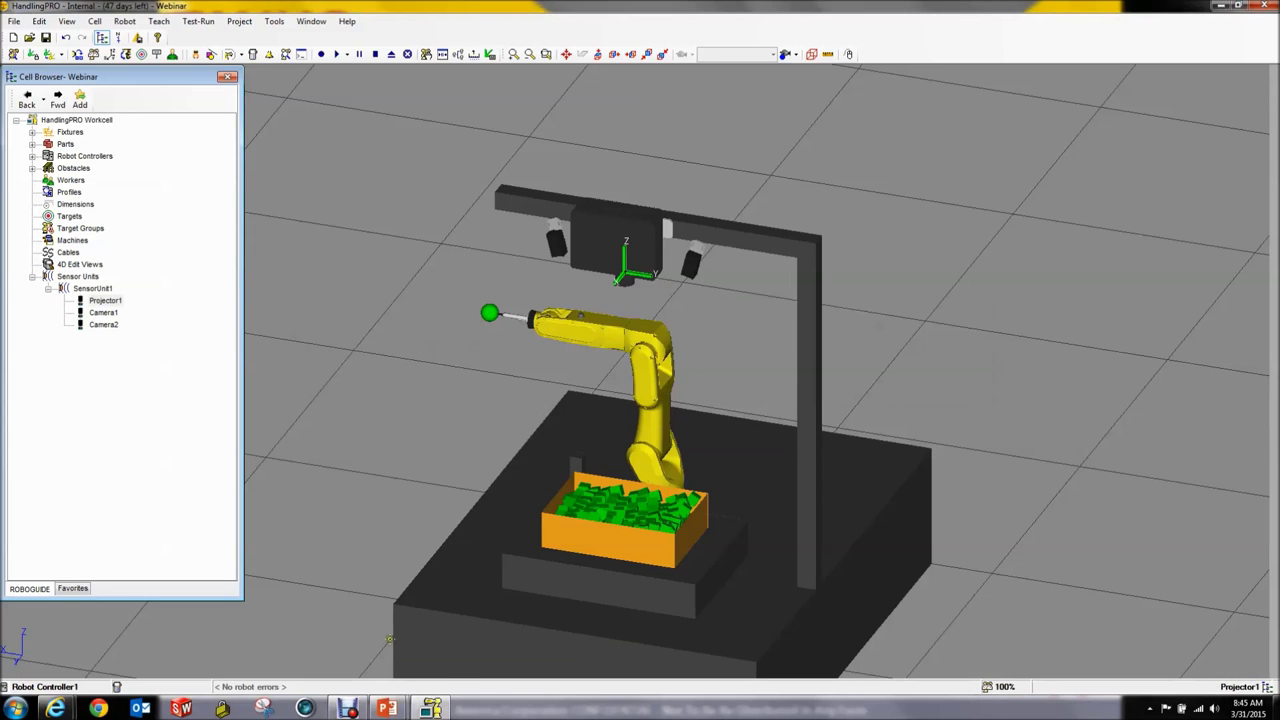
left_click(430, 378)
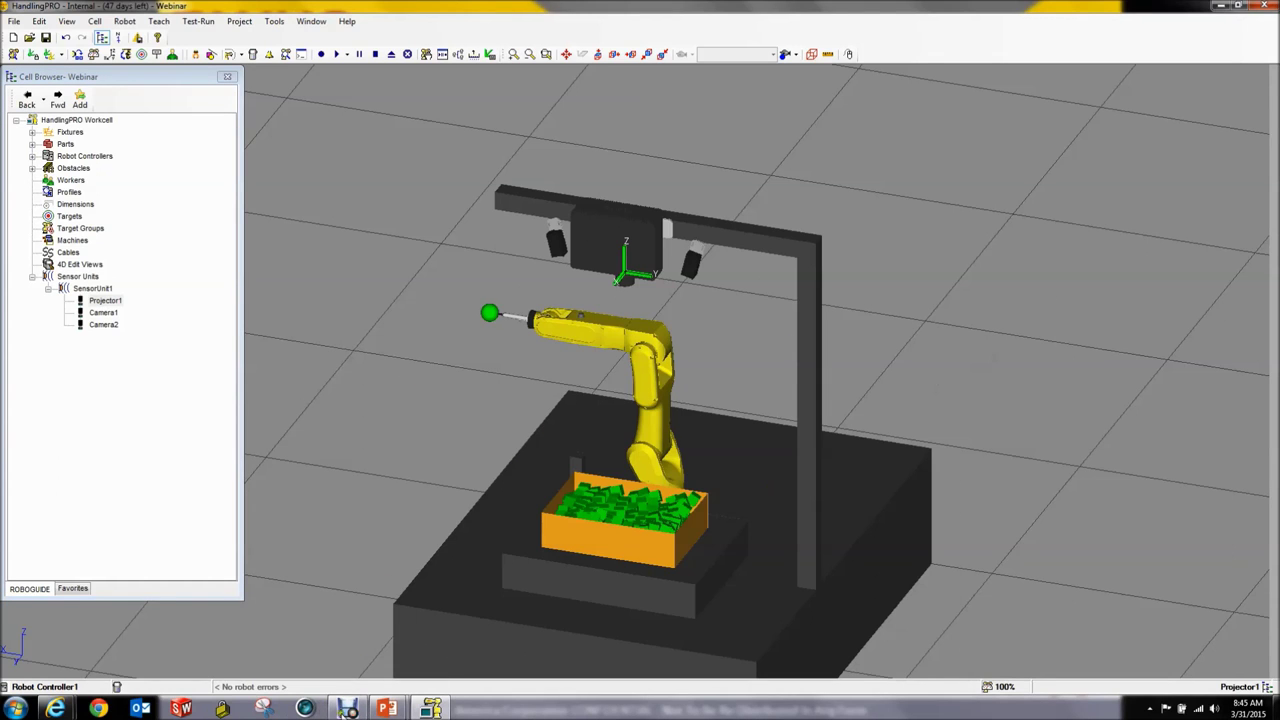
mouse_move(386, 708)
left_click(462, 640)
left_click(545, 462)
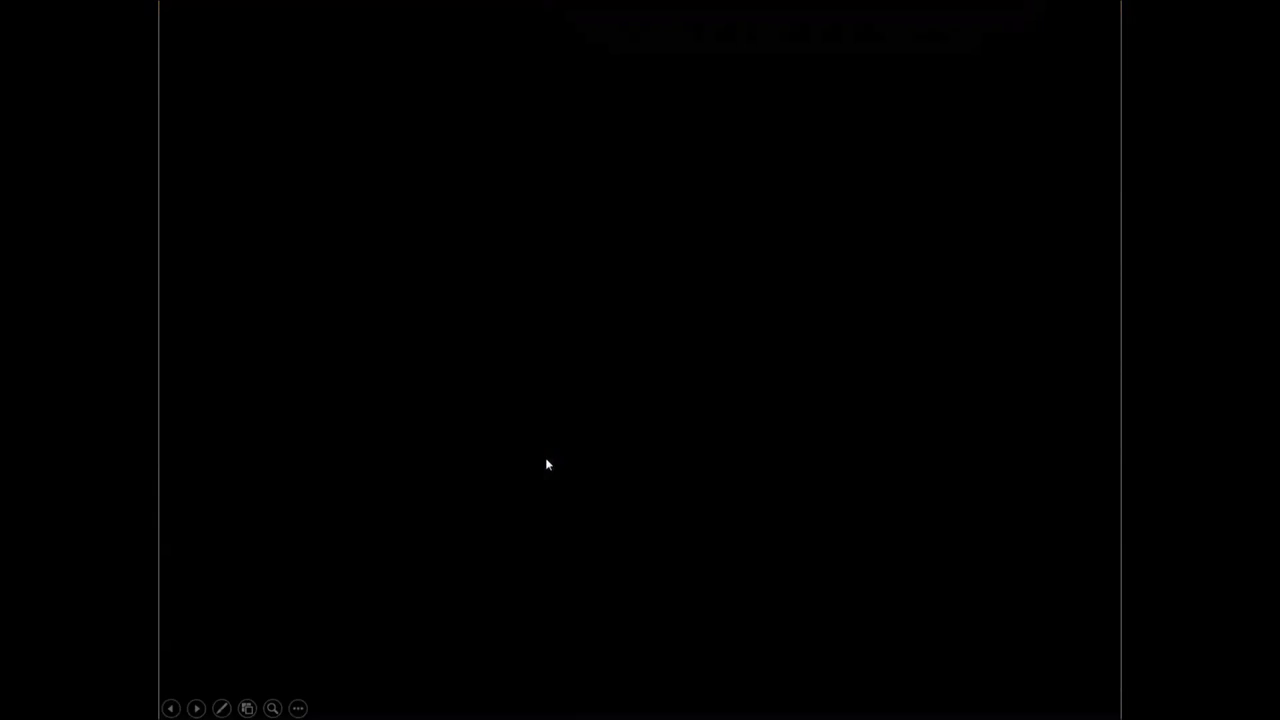
key("alt+Tab")
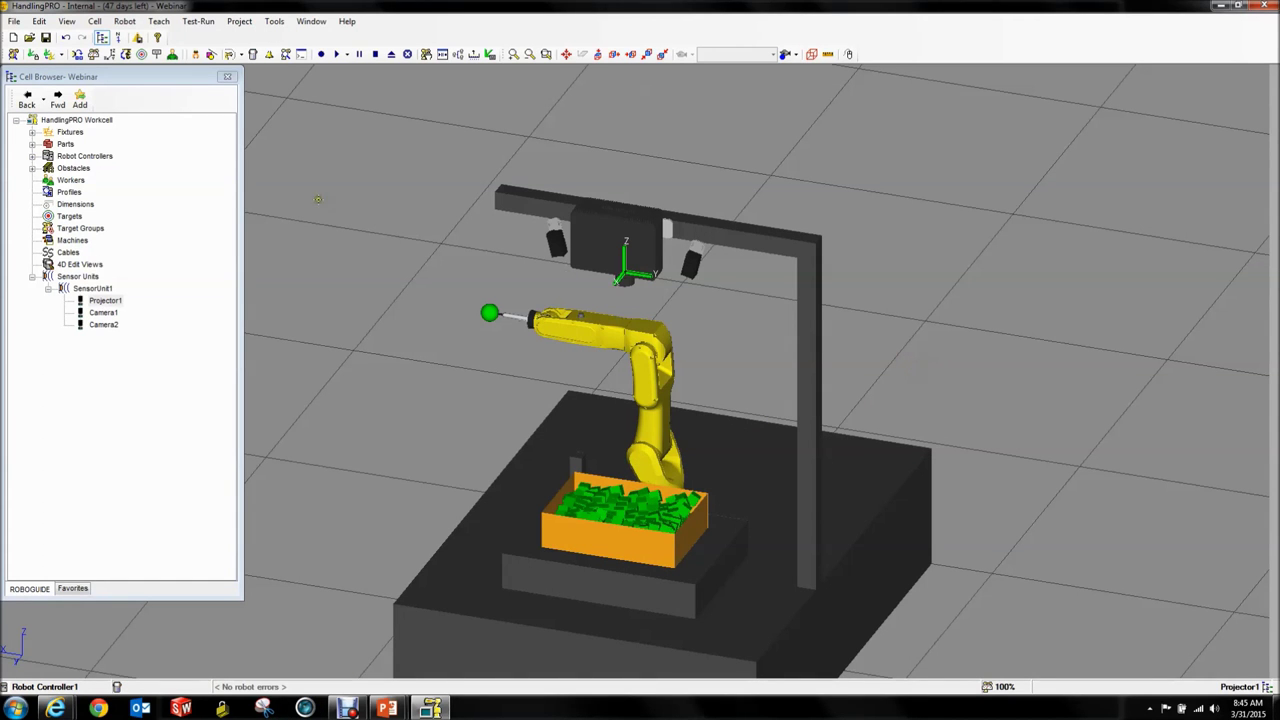
Switch to Internet Explorer, reconnect to iRVision Vision Setup from the robot homepage and open the AREA_SENSOR vision process for editing.
mouse_move(55, 708)
left_click(200, 645)
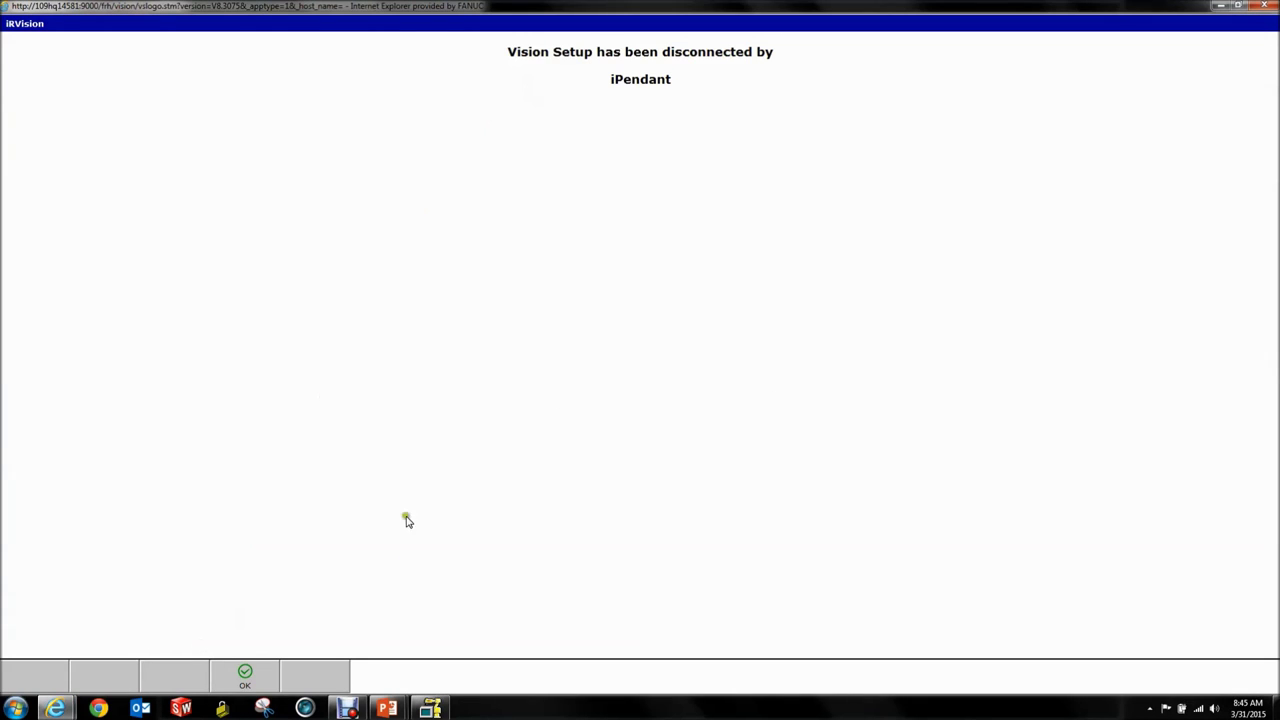
left_click(248, 678)
left_click(86, 615)
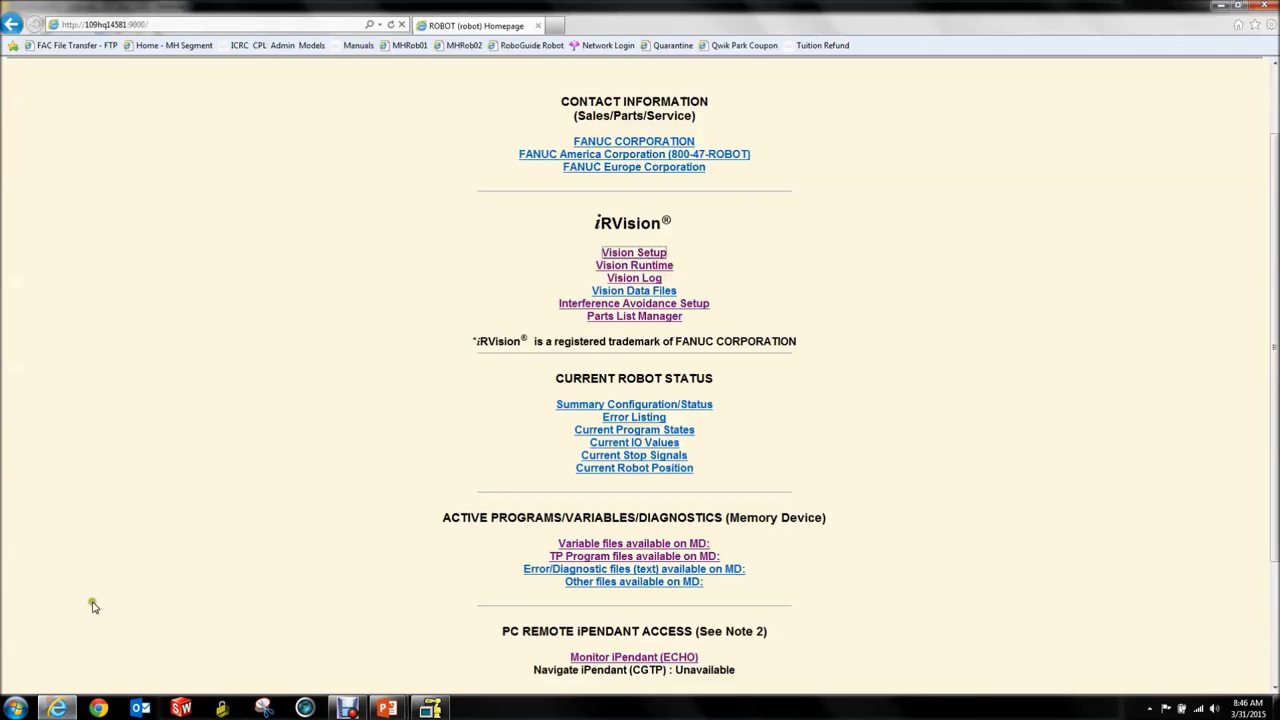
left_click(625, 251)
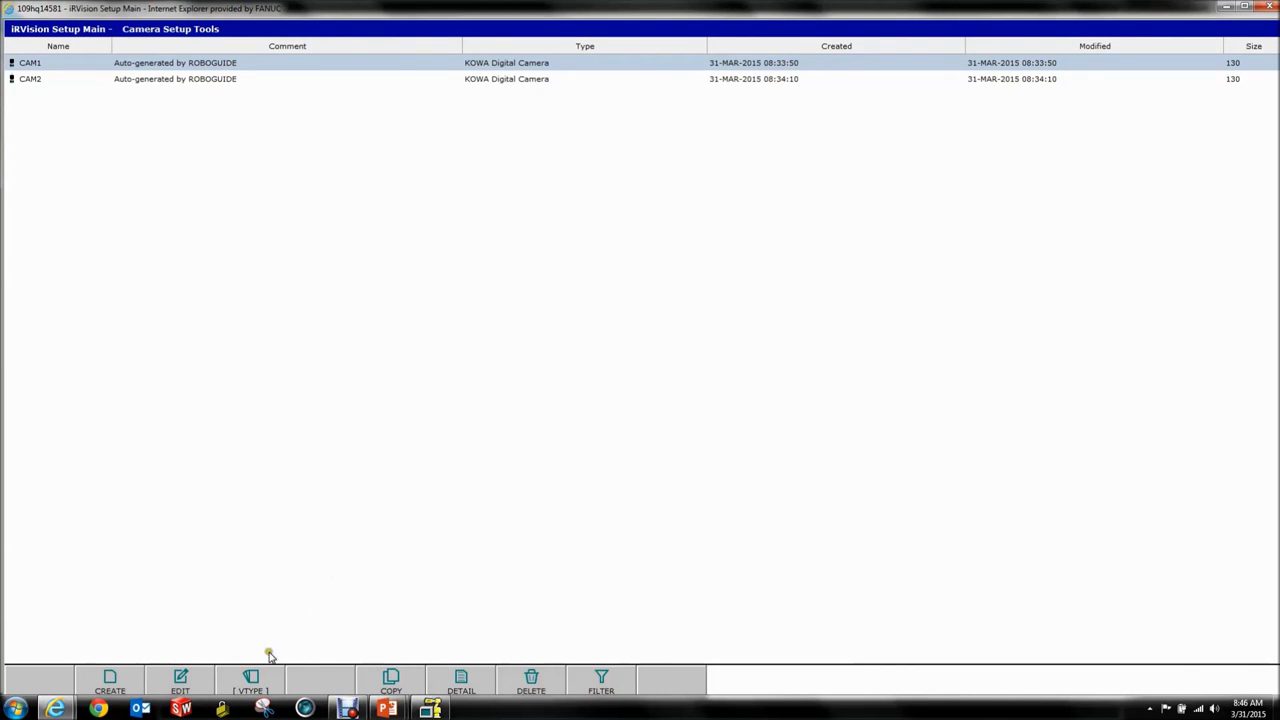
left_click(250, 680)
left_click(254, 634)
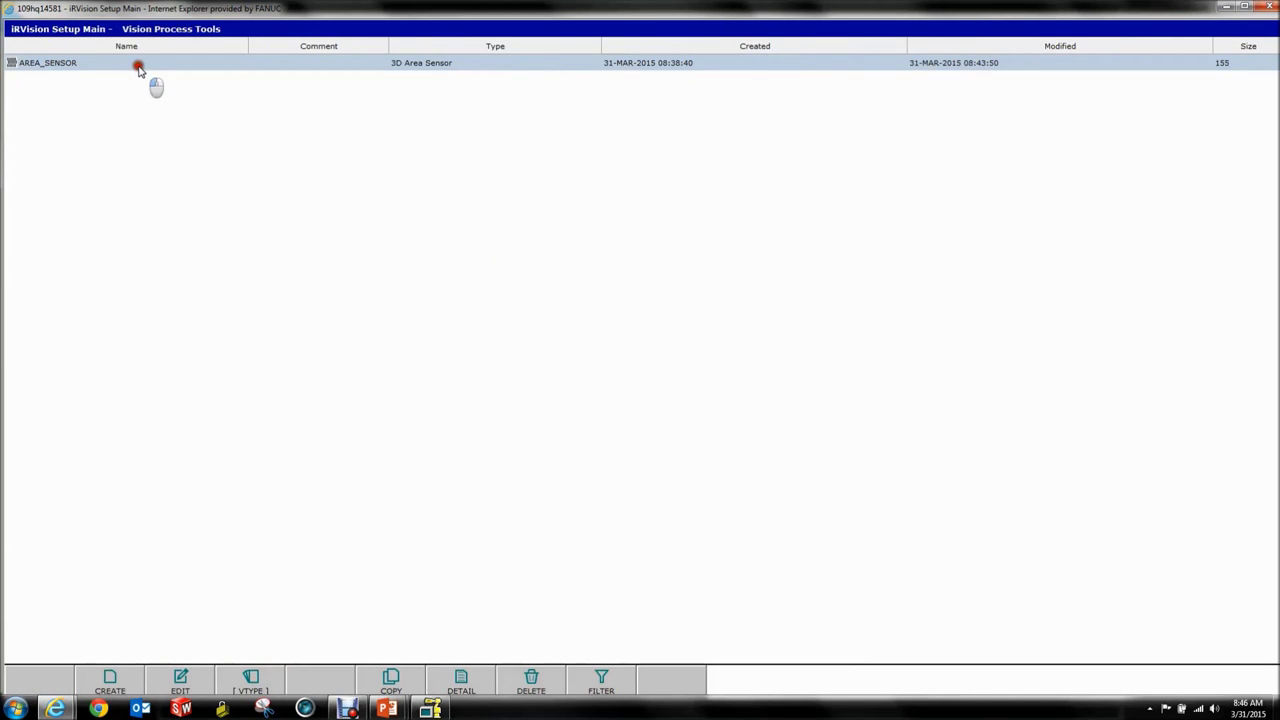
double_click(140, 68)
Set the AREA_SENSOR 3D map density to Fine and acquire a 3D map.
left_click(1170, 240)
left_click(1173, 255)
left_click(110, 682)
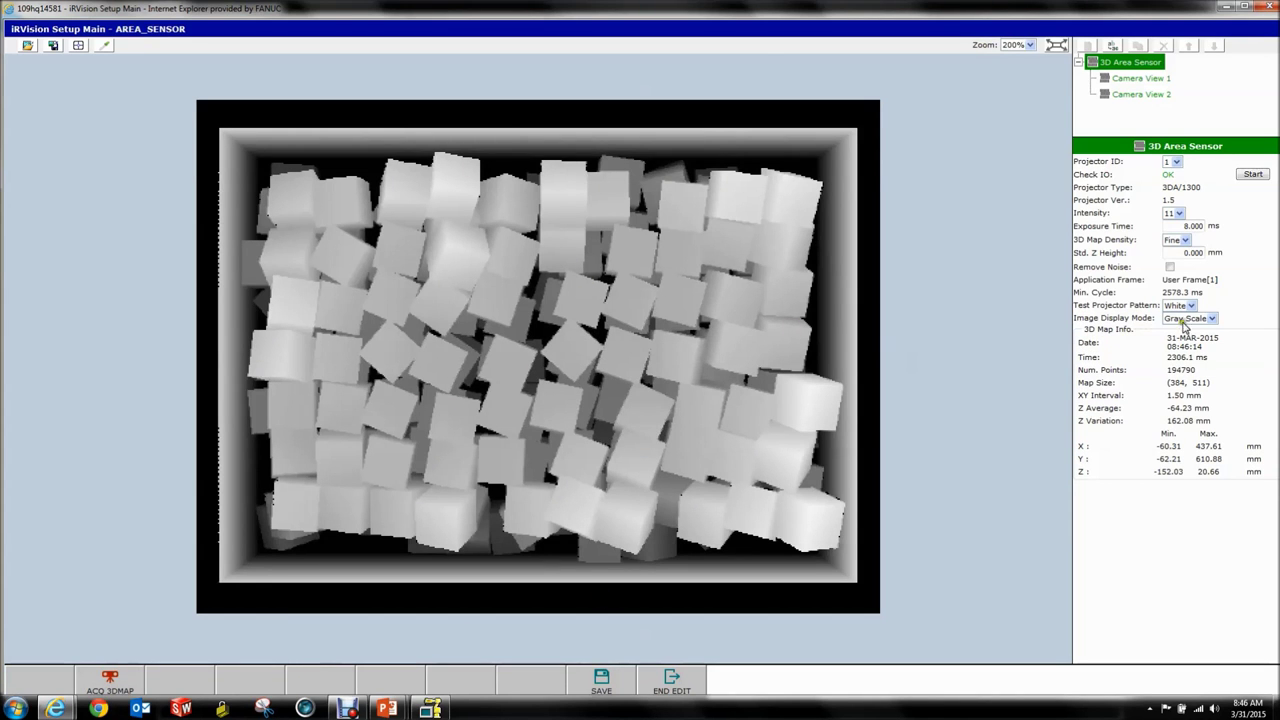
Try the Normal and Coarse 3D map densities, acquiring a 3D map with each.
left_click(1181, 241)
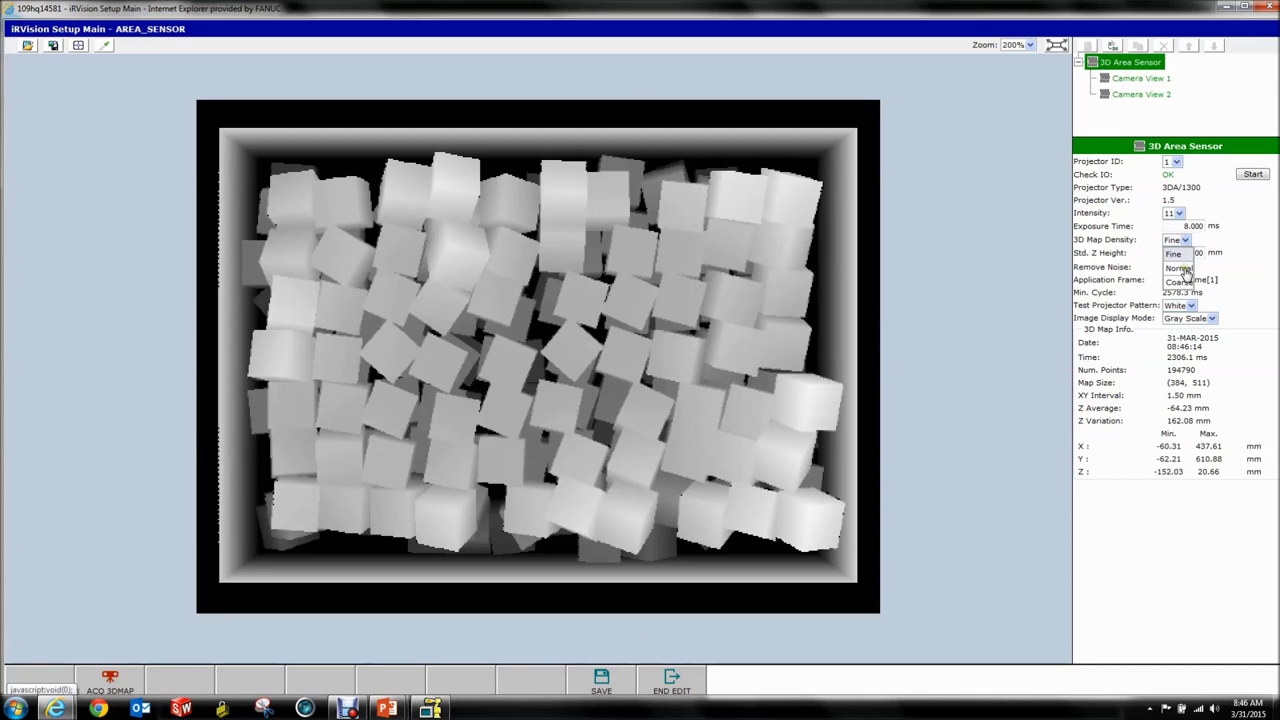
left_click(1178, 266)
left_click(116, 678)
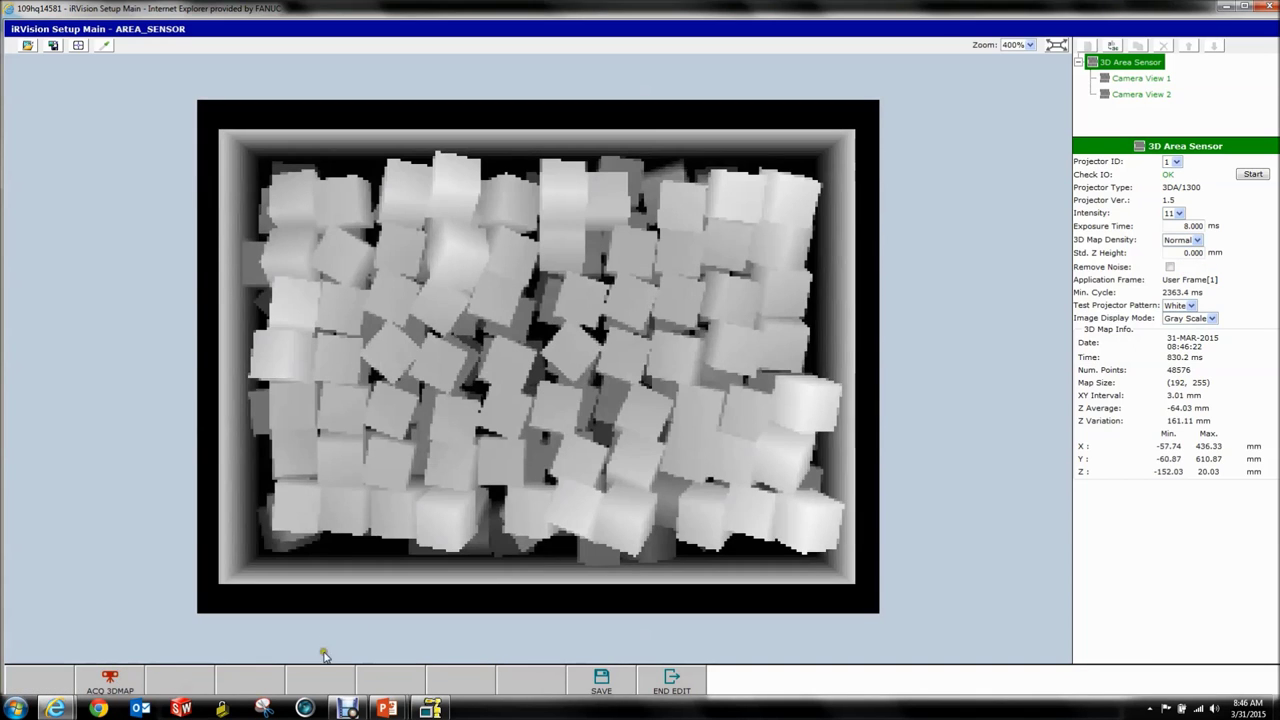
left_click(1190, 240)
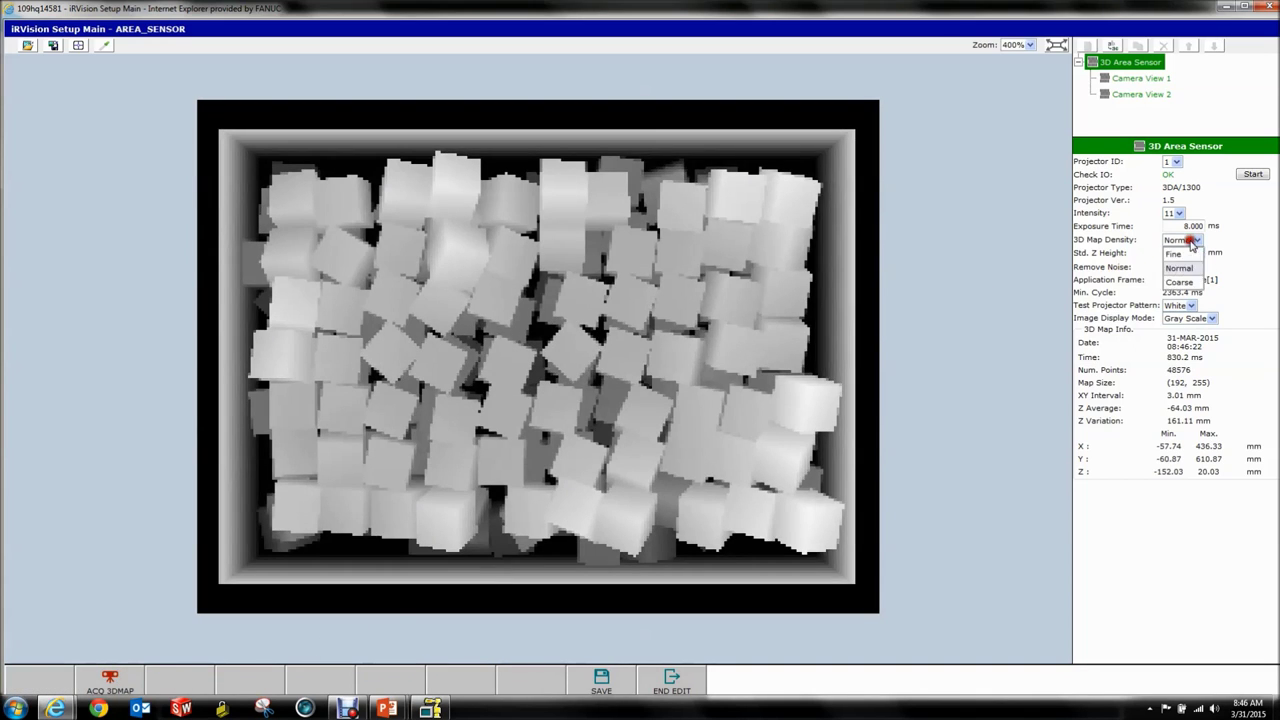
left_click(1188, 280)
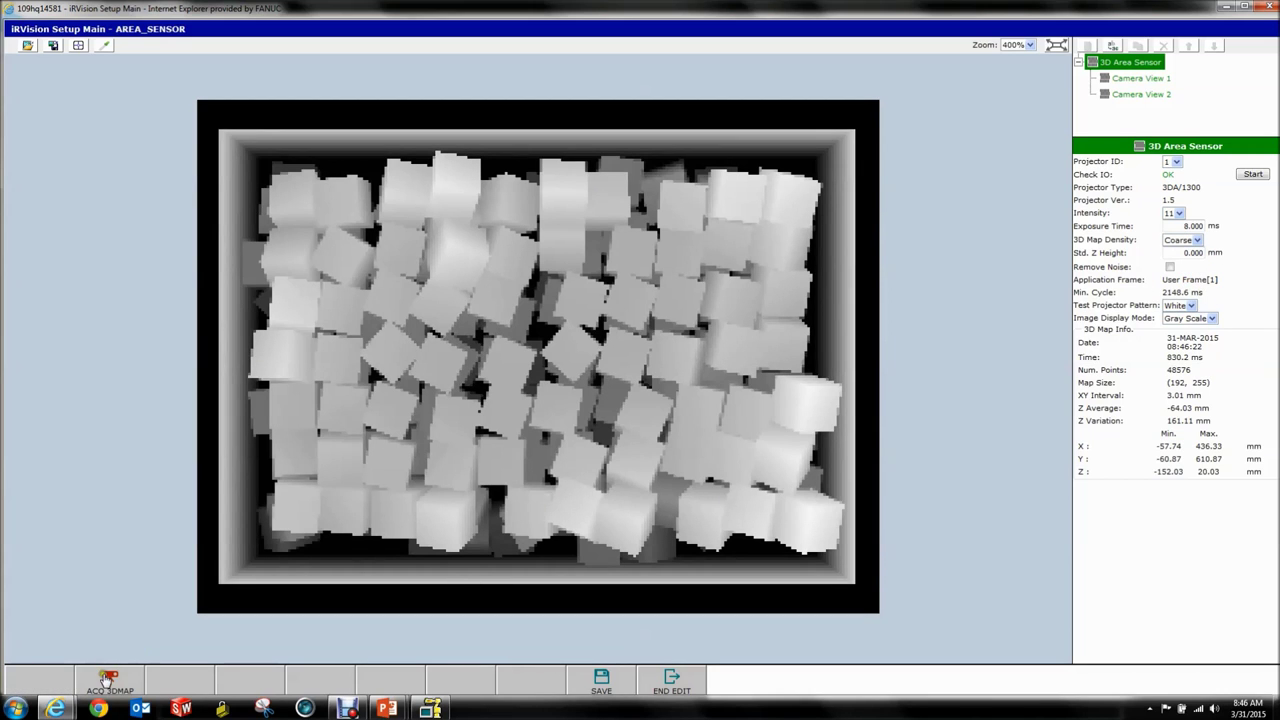
left_click(107, 680)
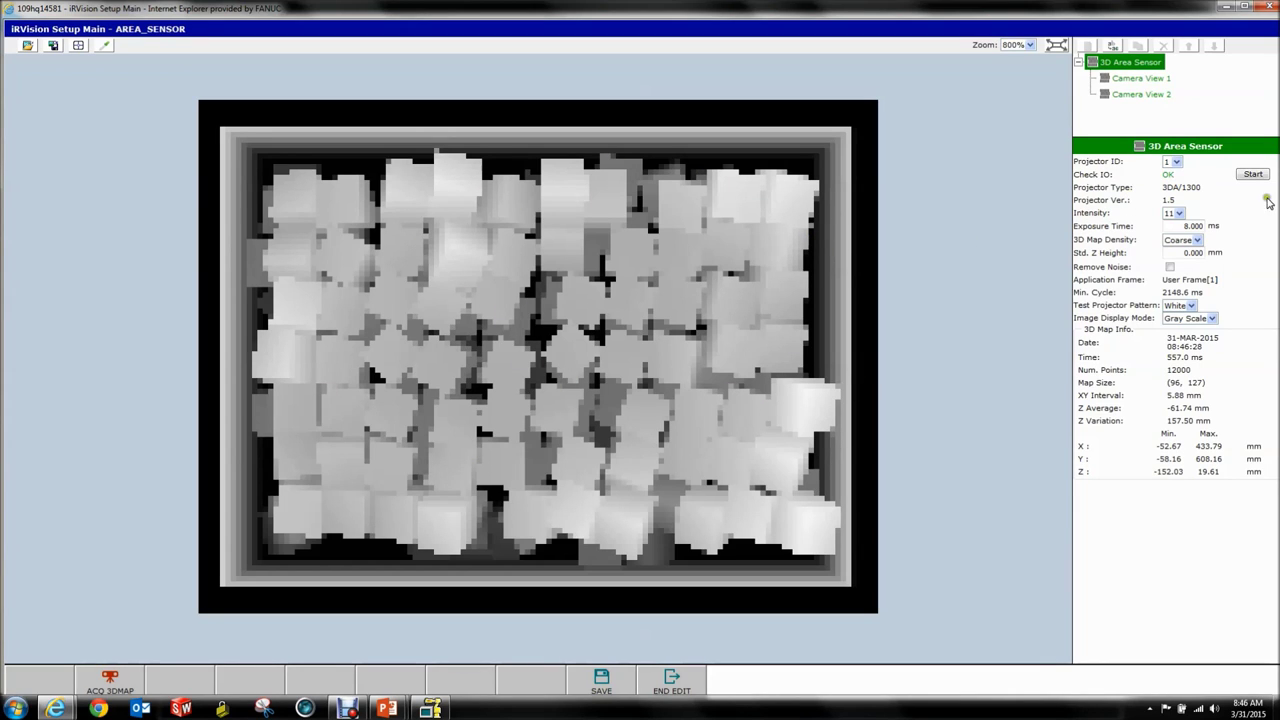
Return the 3D map density to Fine, acquire a new map, then save AREA_SENSOR and end editing.
left_click(1183, 242)
left_click(1170, 258)
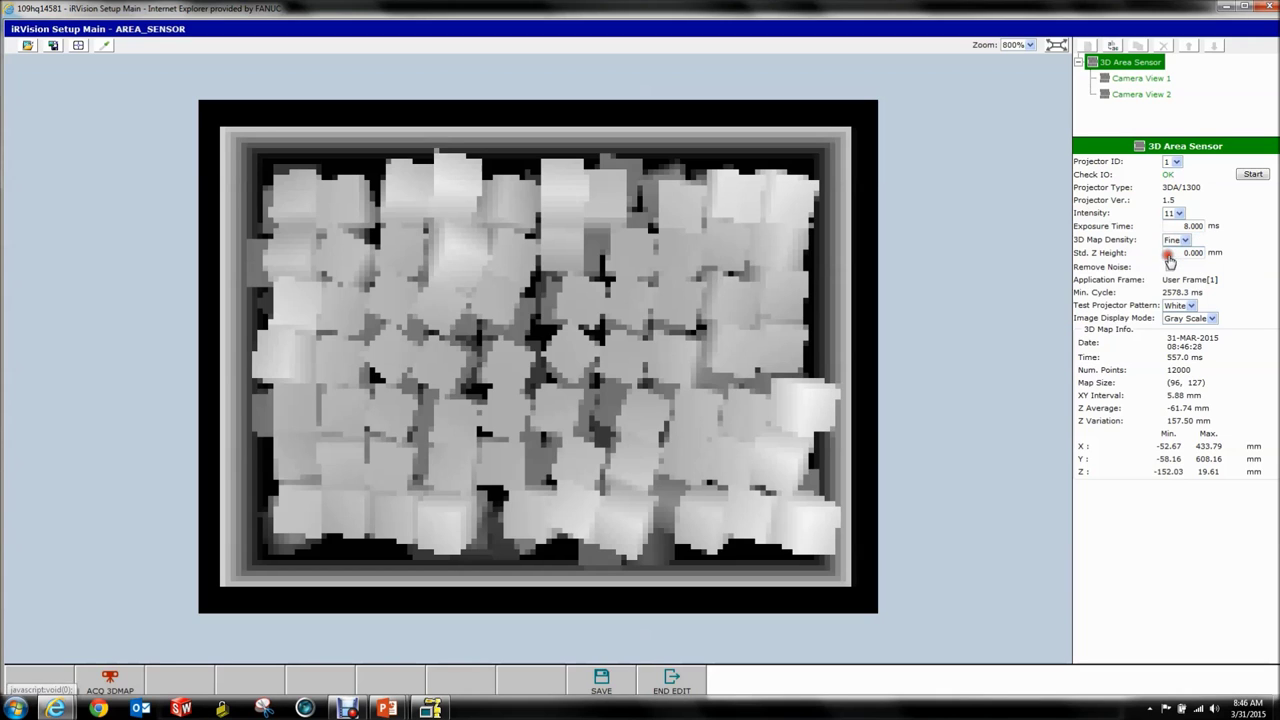
left_click(125, 688)
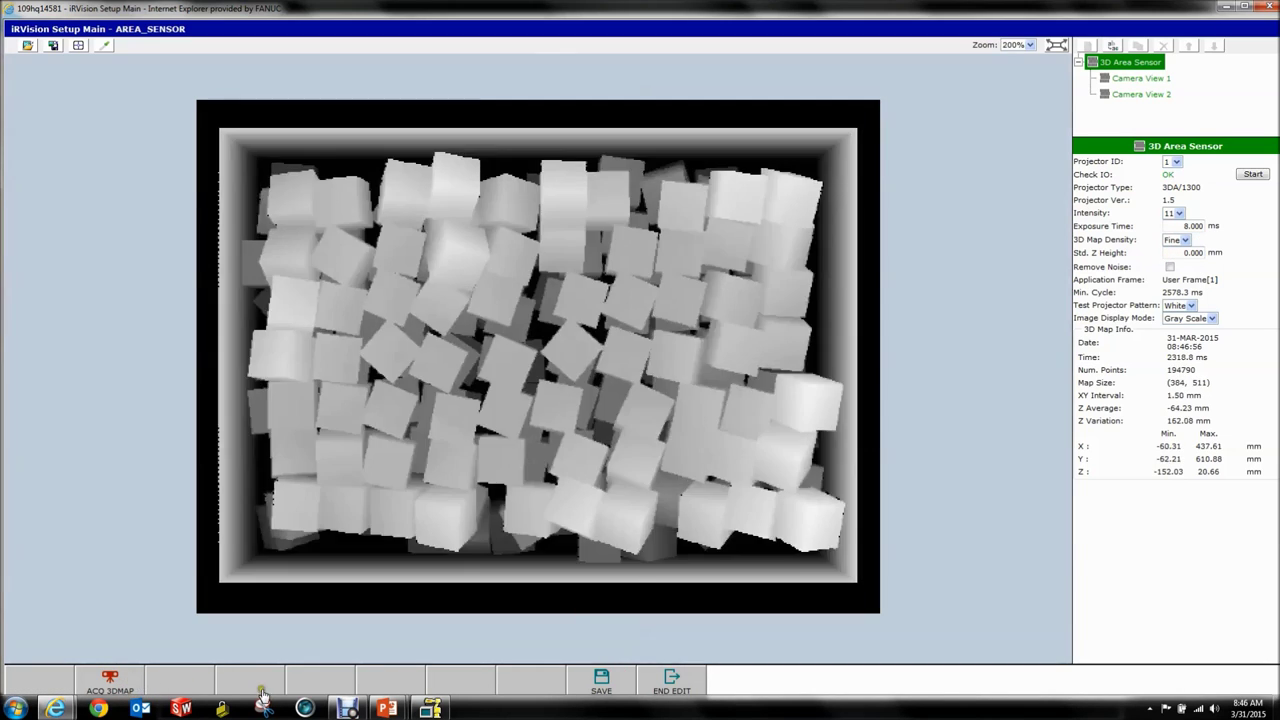
left_click(620, 684)
left_click(670, 685)
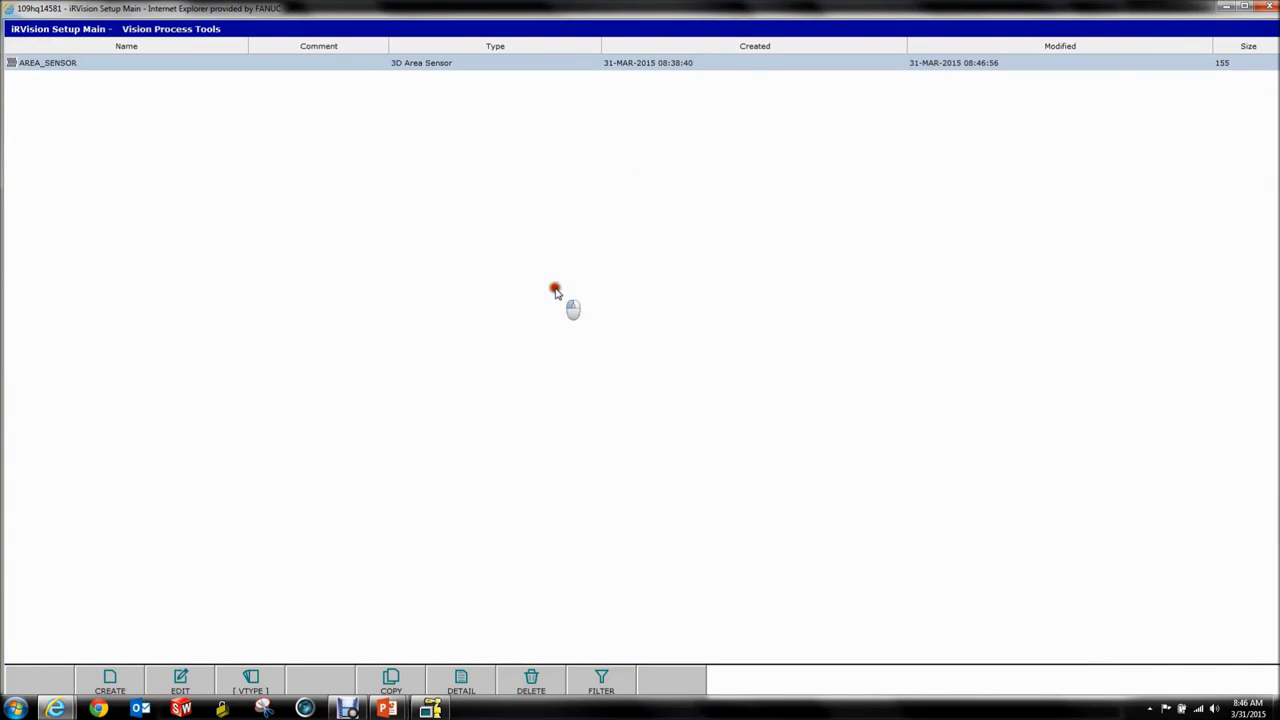
Create a vision process of type 3D Area Sensor Vision Process named Demo_Blob and open it for editing.
left_click(106, 684)
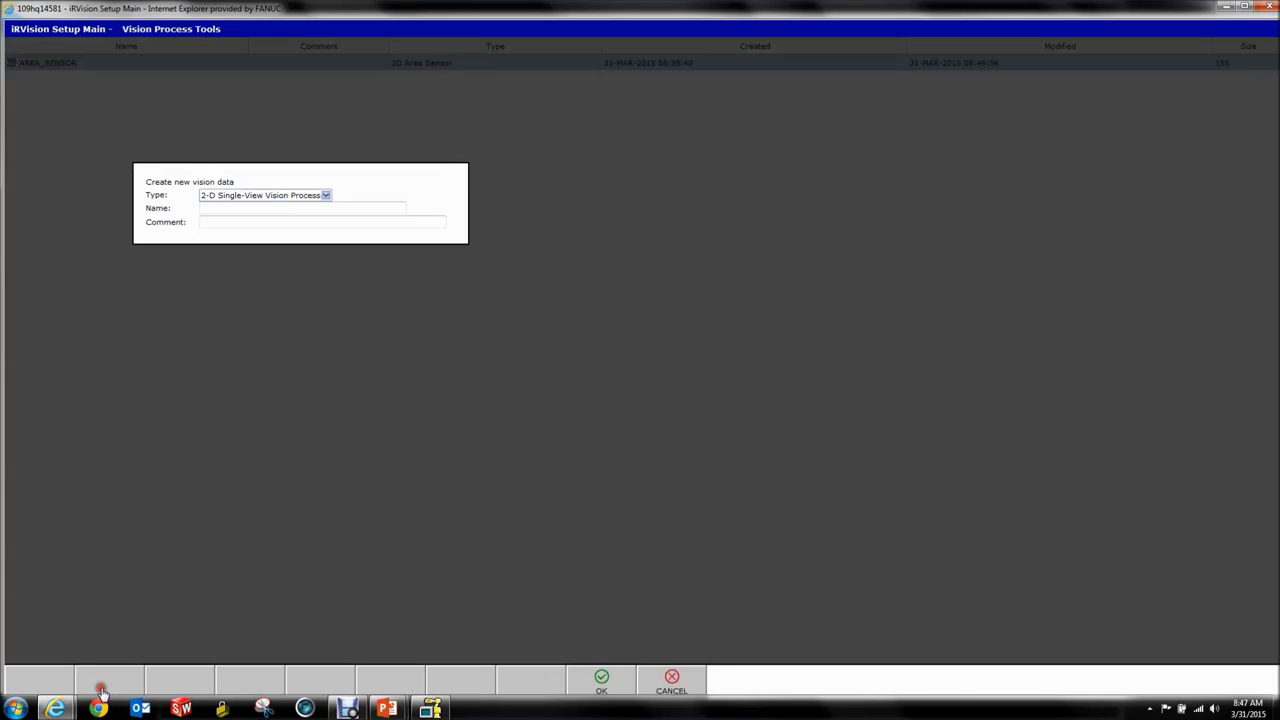
left_click(272, 196)
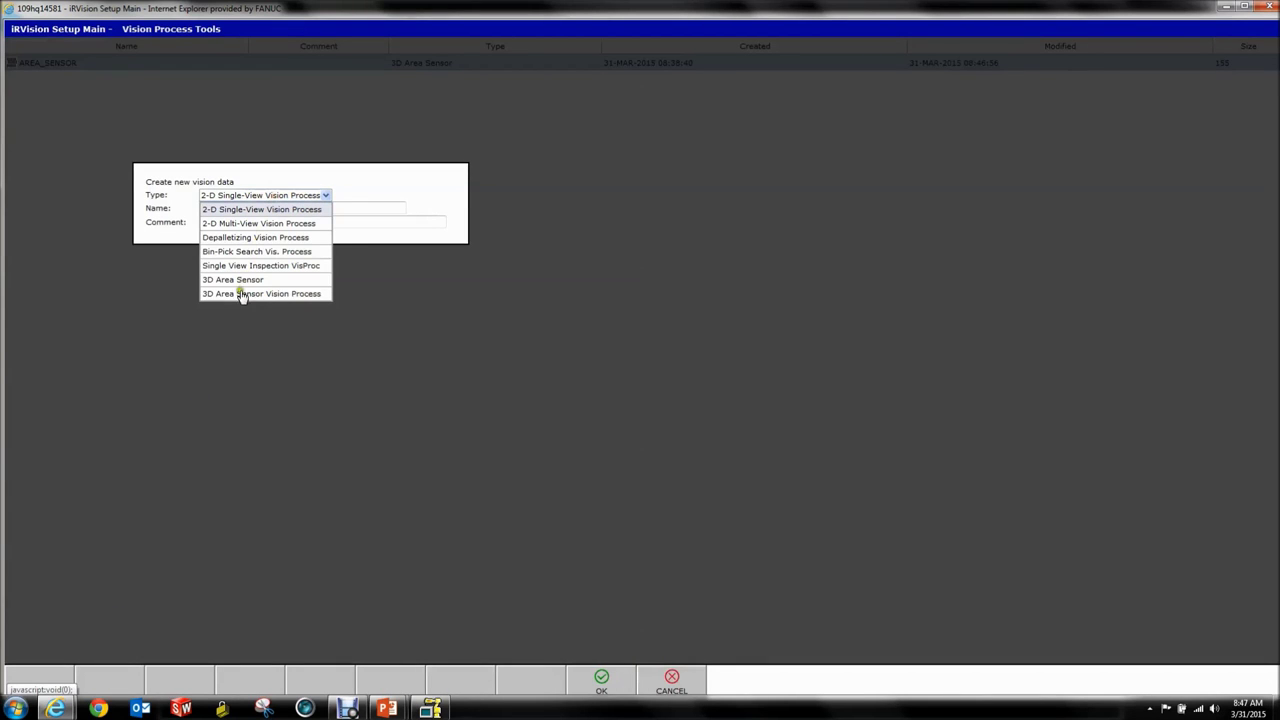
left_click(318, 295)
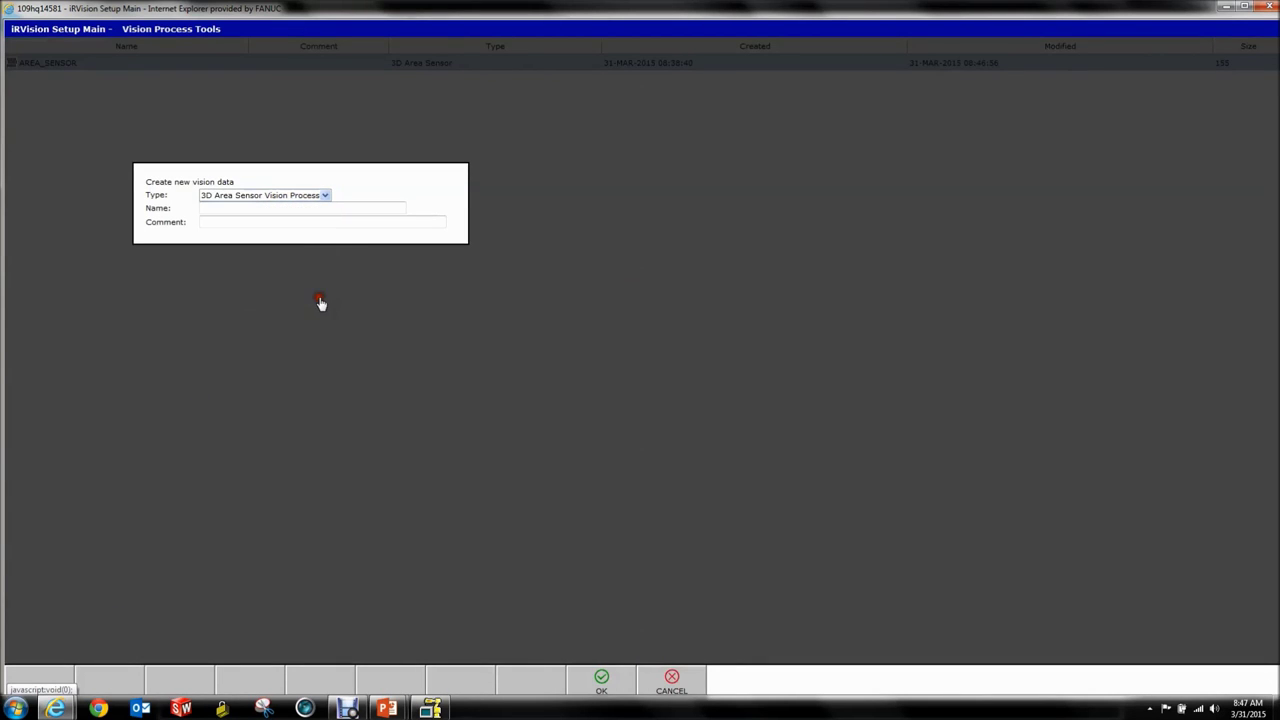
left_click(253, 209)
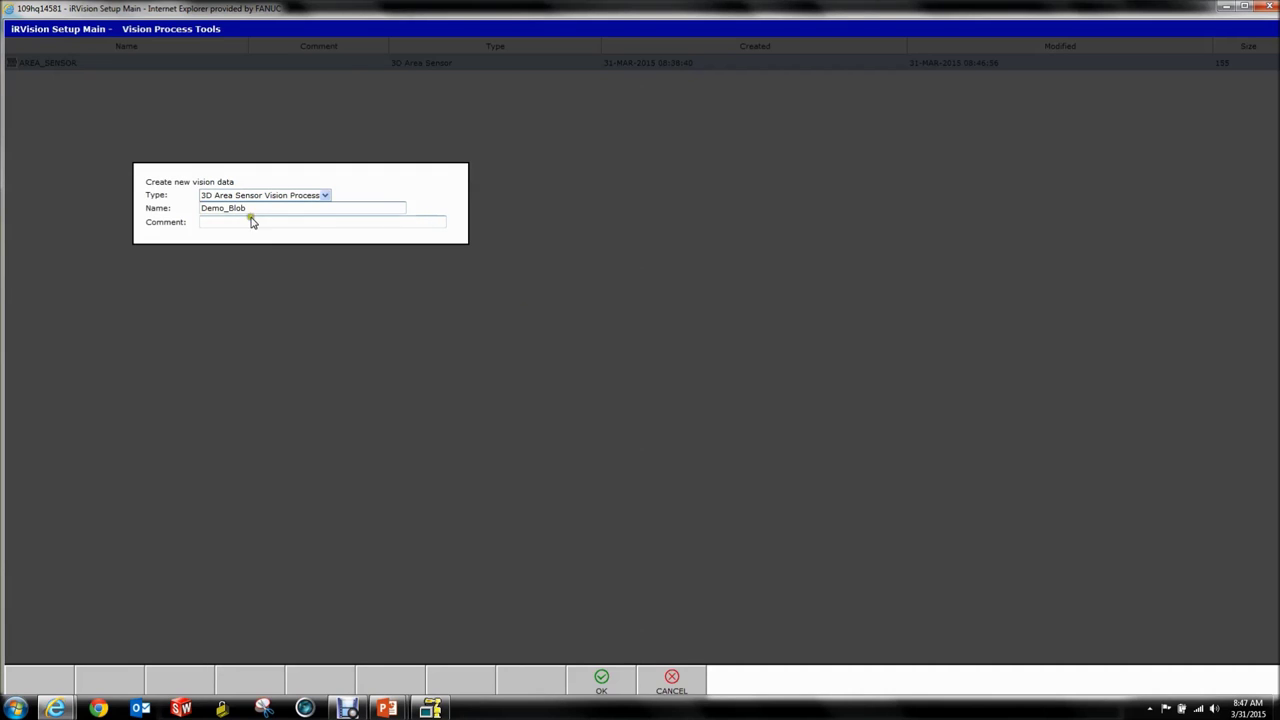
left_click(576, 688)
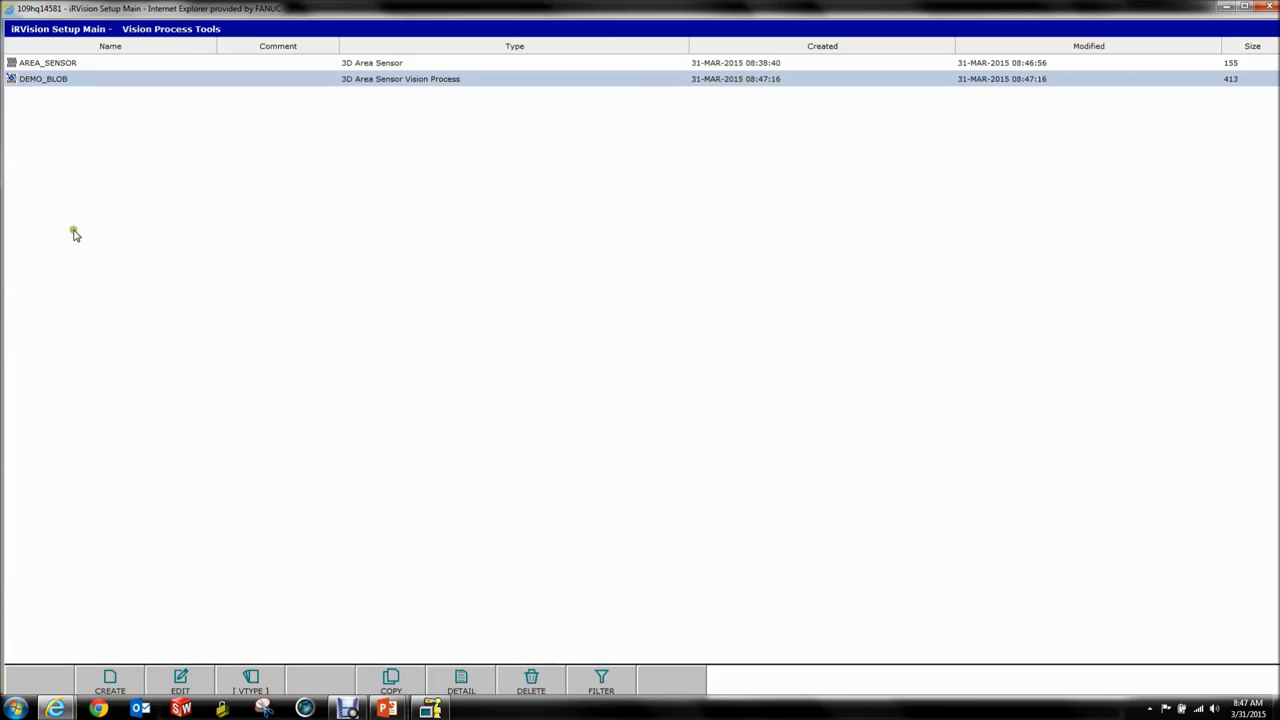
double_click(468, 14)
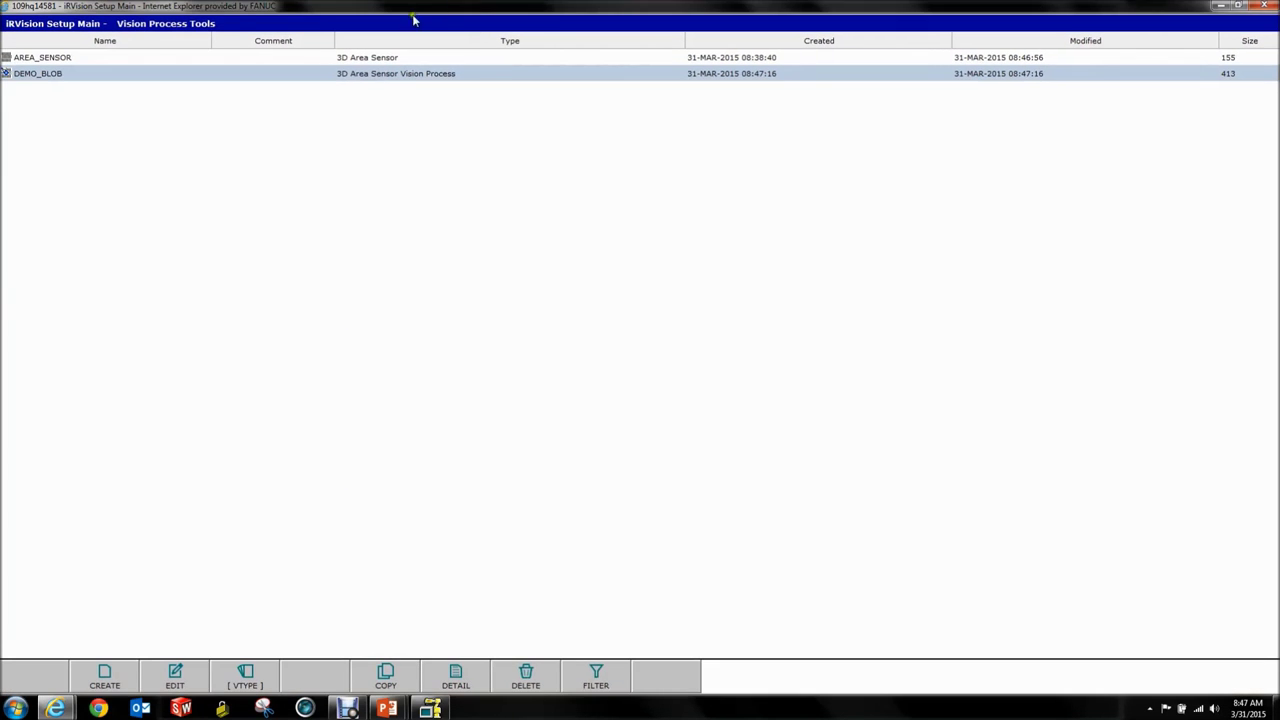
left_click(57, 78)
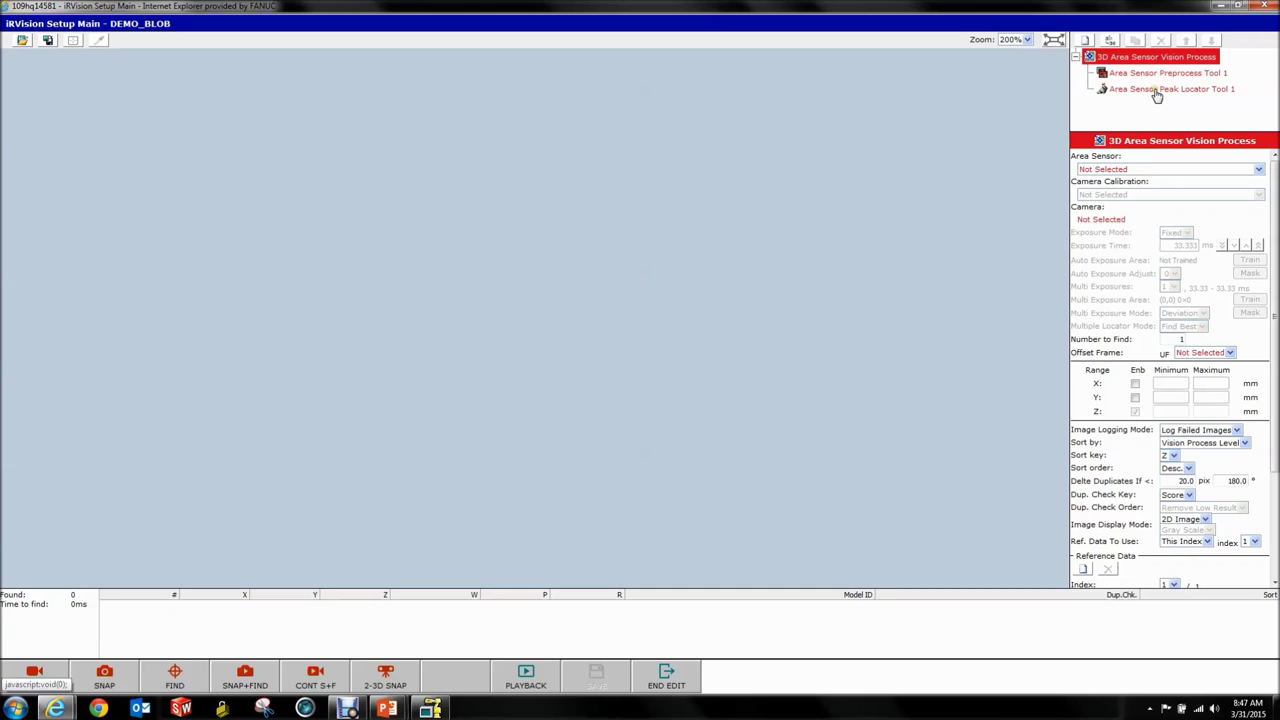
Assign AREA_SENSOR as the area sensor and CAL1 as the camera calibration of the 3D Area Sensor Vision Process.
left_click(1086, 170)
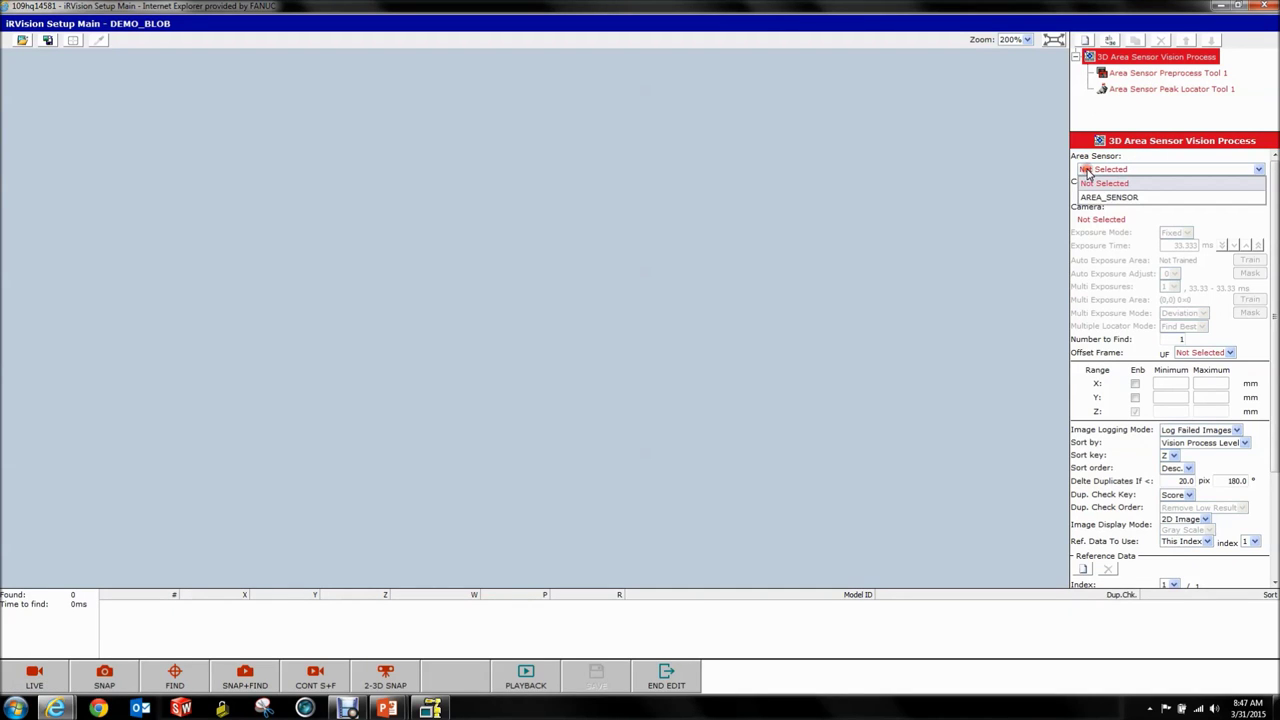
left_click(1097, 198)
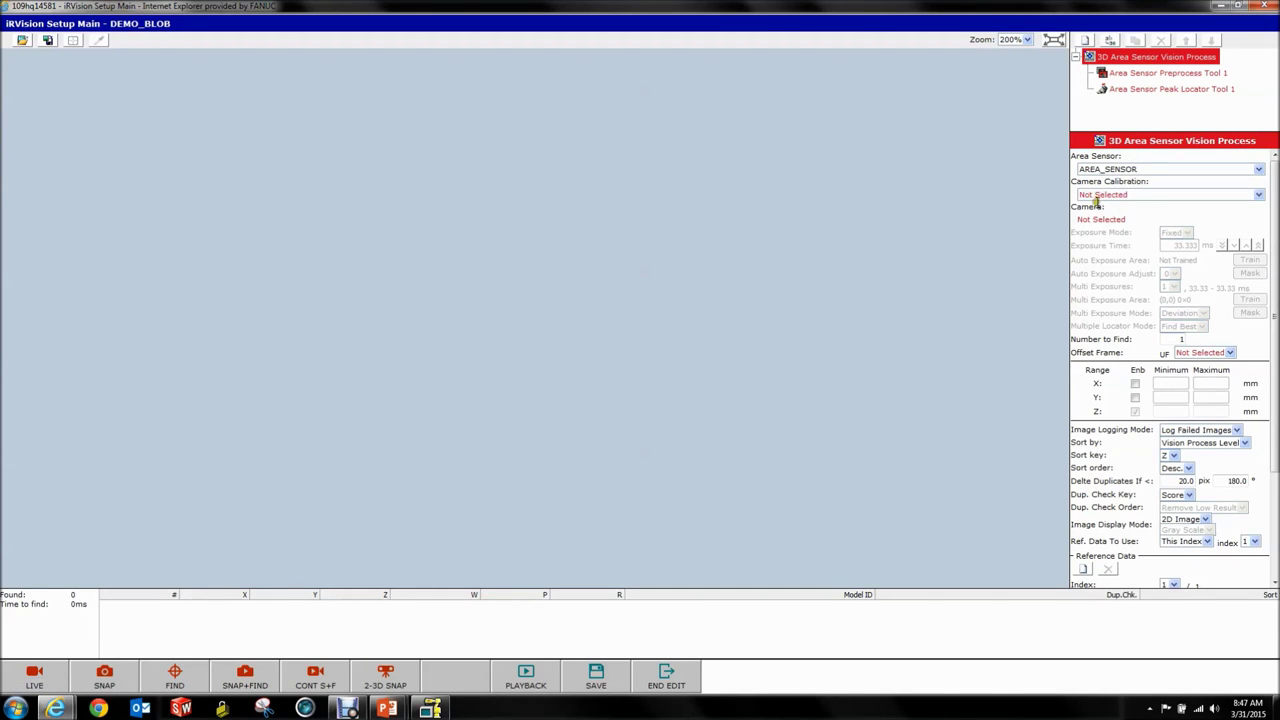
left_click(1100, 195)
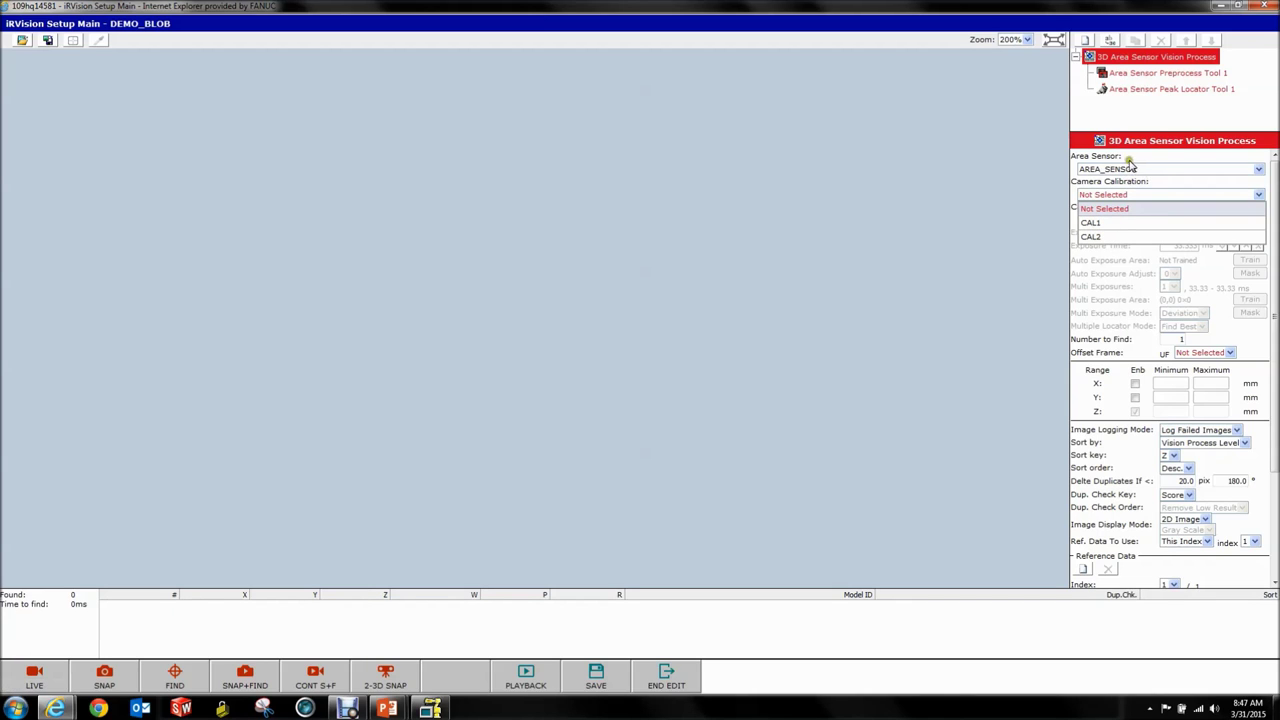
left_click(1099, 223)
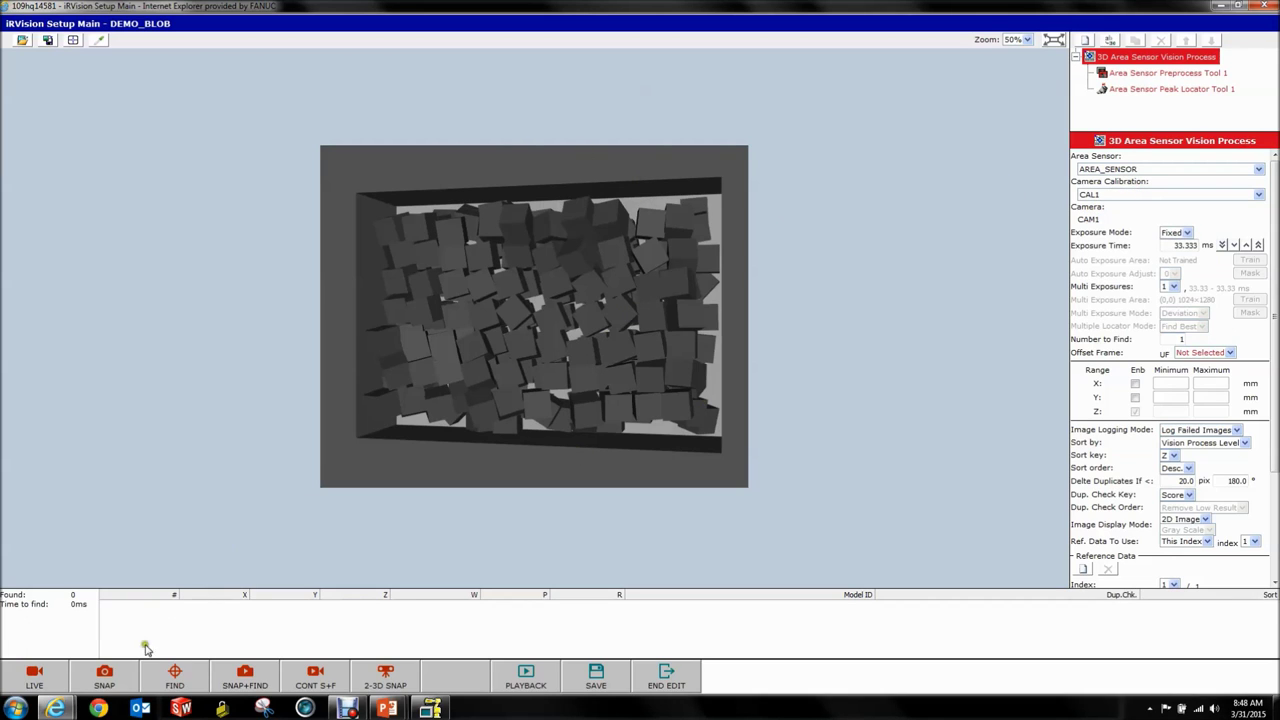
Take a 2-3D snap and set the image display mode to 3D Map.
left_click(398, 677)
left_click(1200, 520)
left_click(1190, 548)
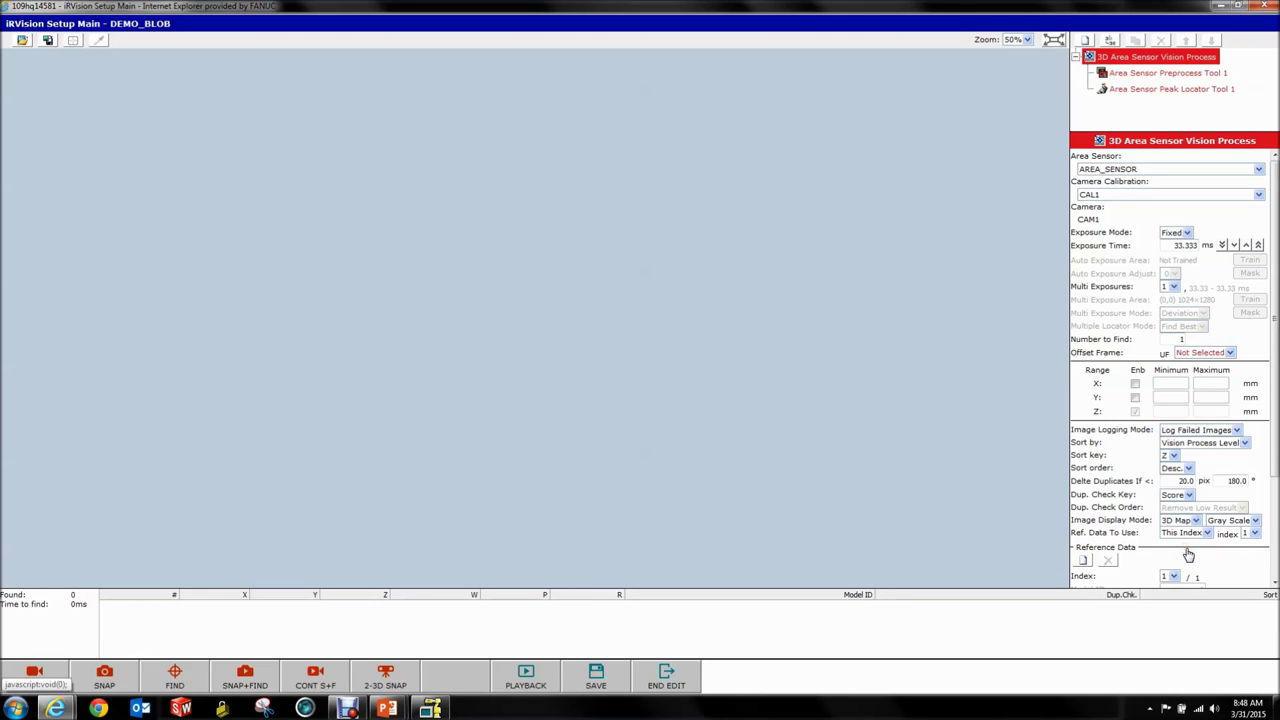
Set the offset frame to user frame 1 and the Z range to a minimum of -200 mm and maximum of 50 mm.
left_click_drag(1082, 372, 1223, 366)
left_click(1086, 371)
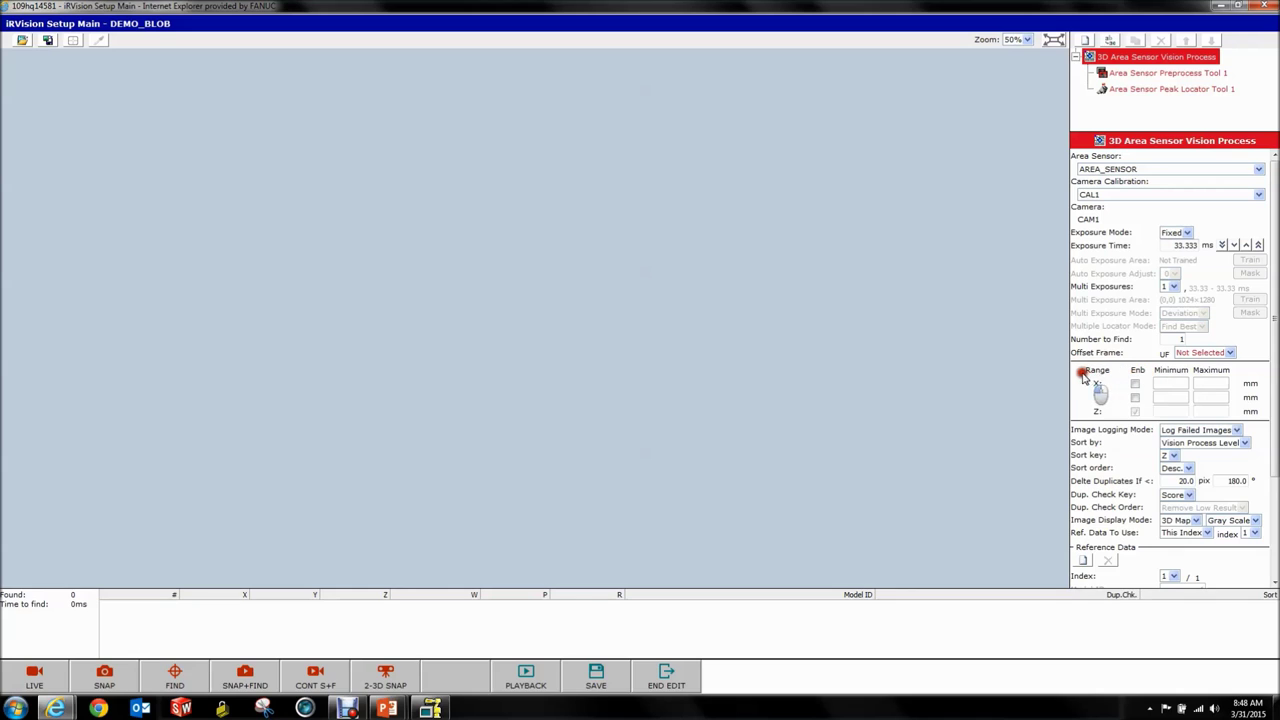
left_click(1134, 411)
left_click(1179, 410)
left_click(1190, 353)
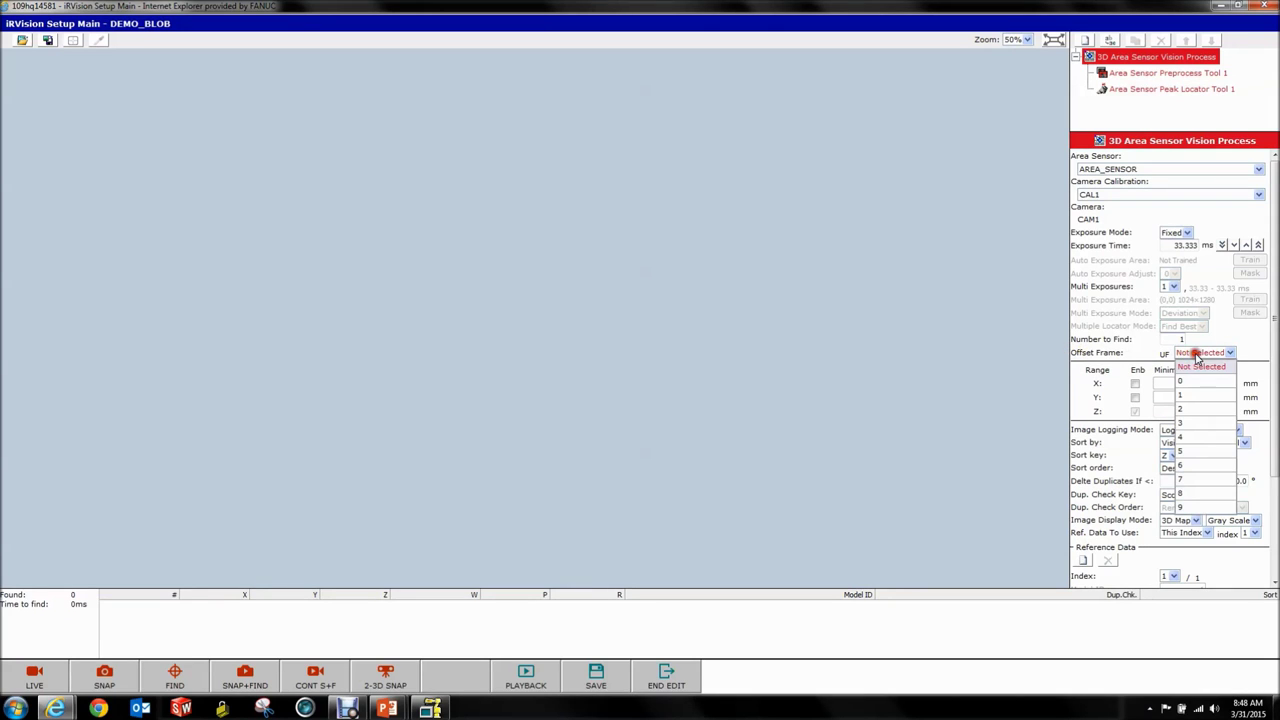
left_click(1192, 397)
left_click(1168, 411)
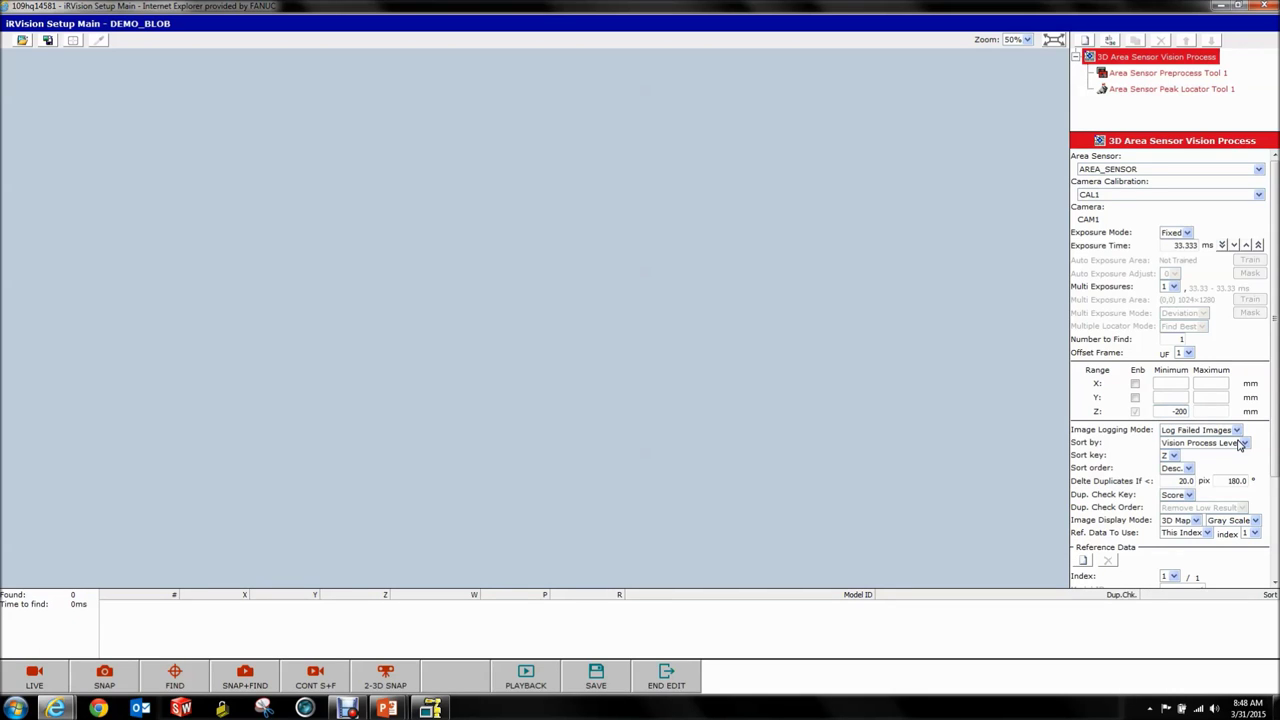
key("Tab")
type("50")
key("Return")
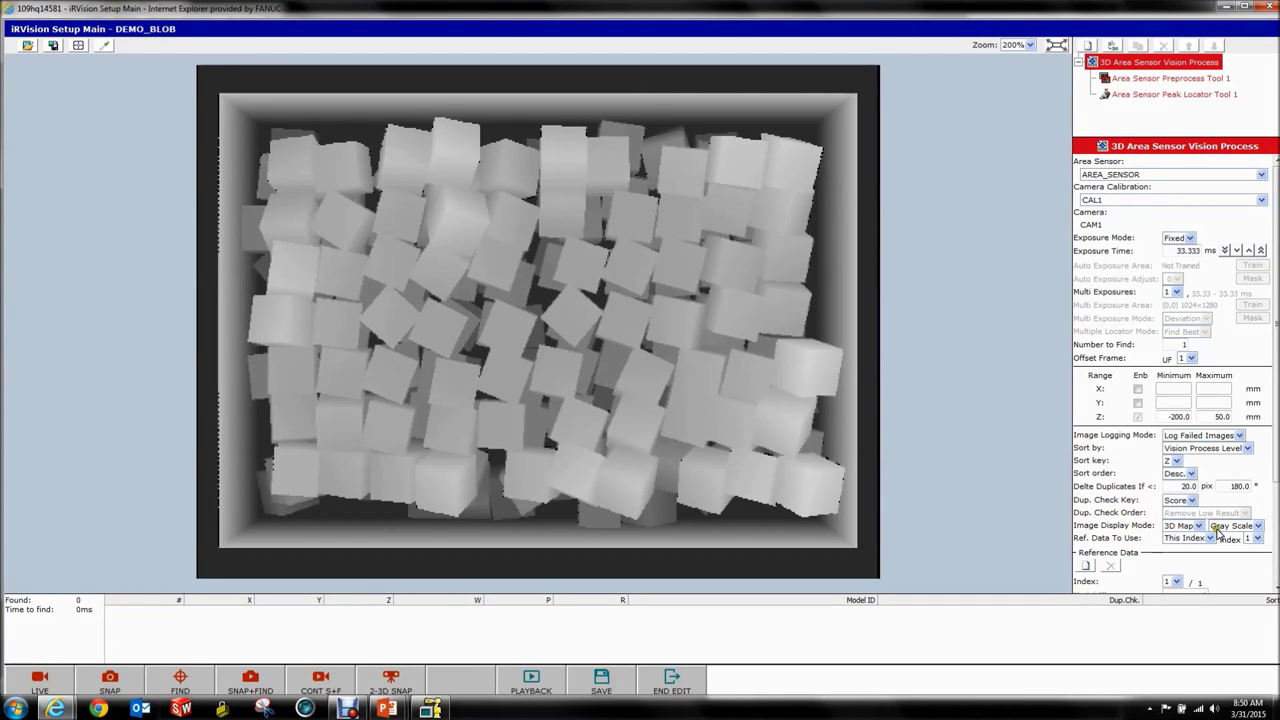
Display the 3D map in color and re-enter 50 mm as the maximum of the Z range.
left_click(1216, 530)
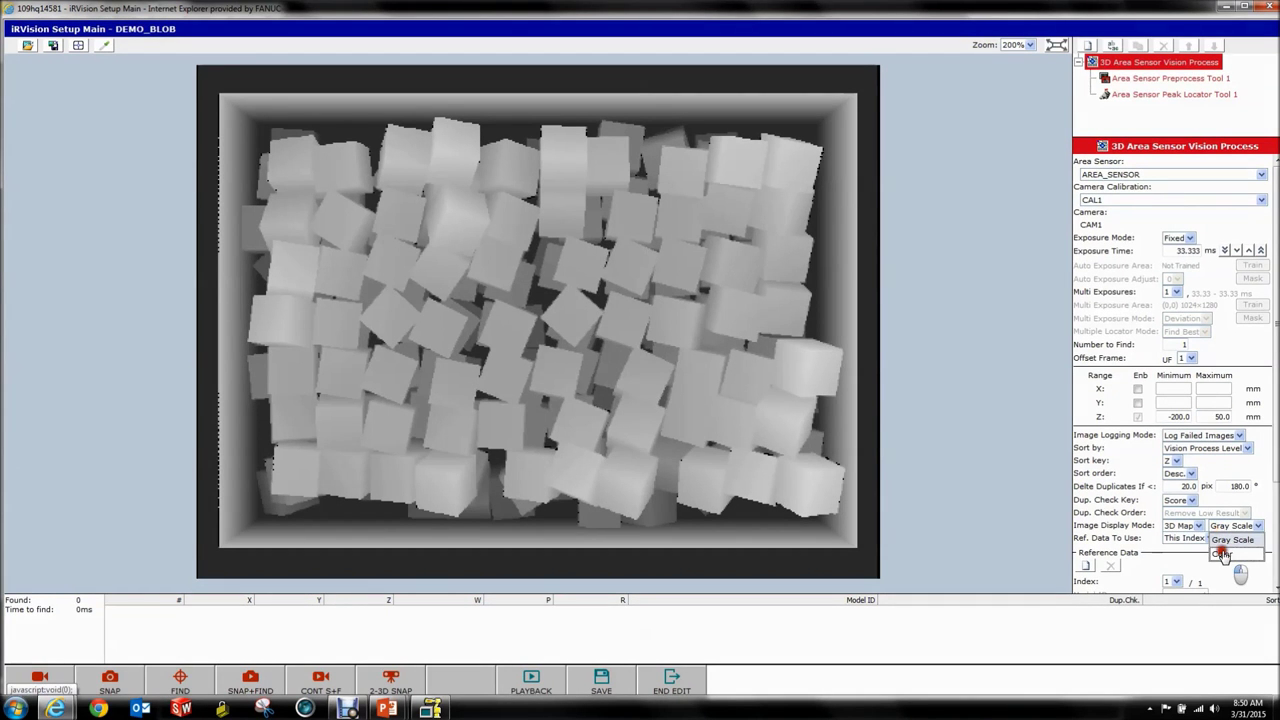
left_click(1222, 554)
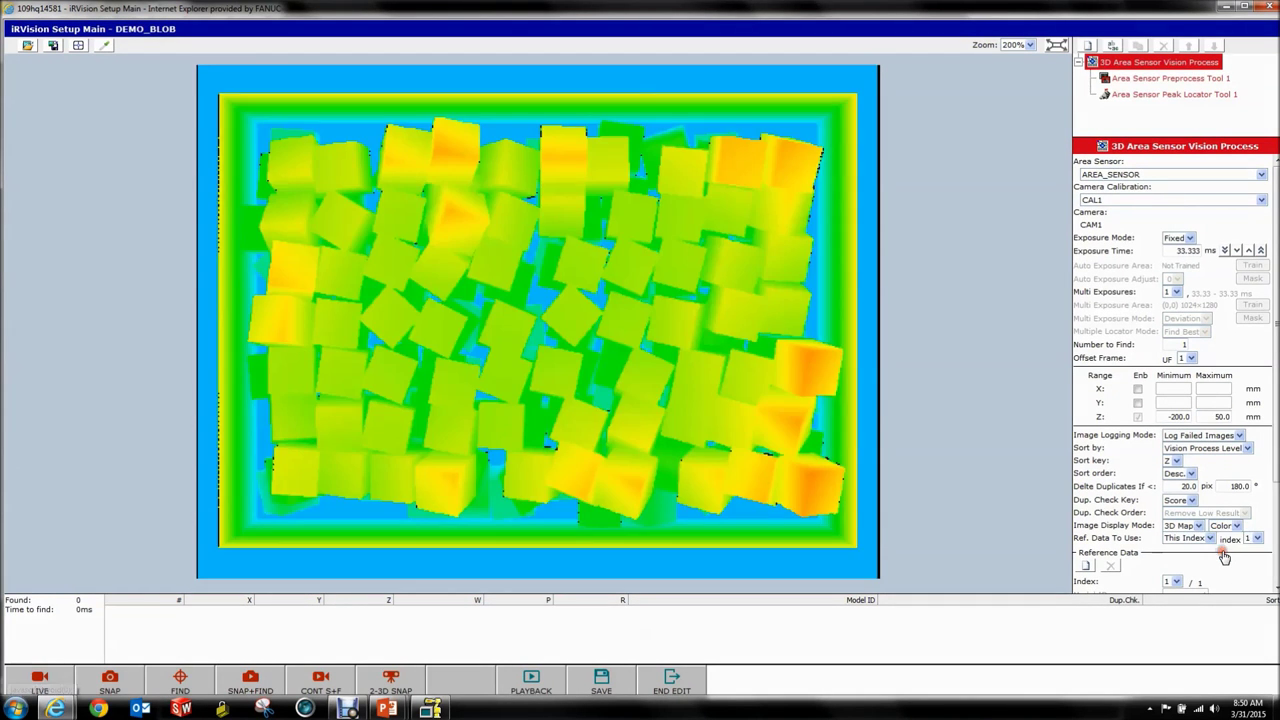
double_click(1218, 416)
type("50")
key("Return")
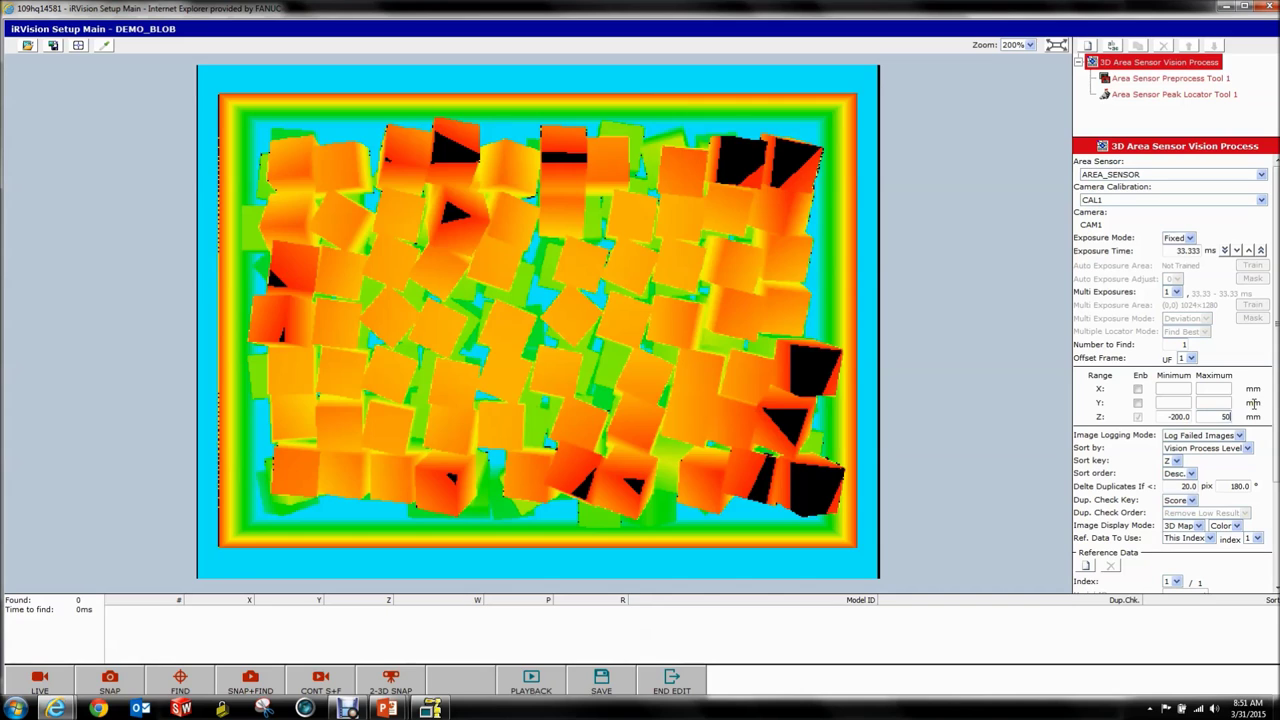
key("Return")
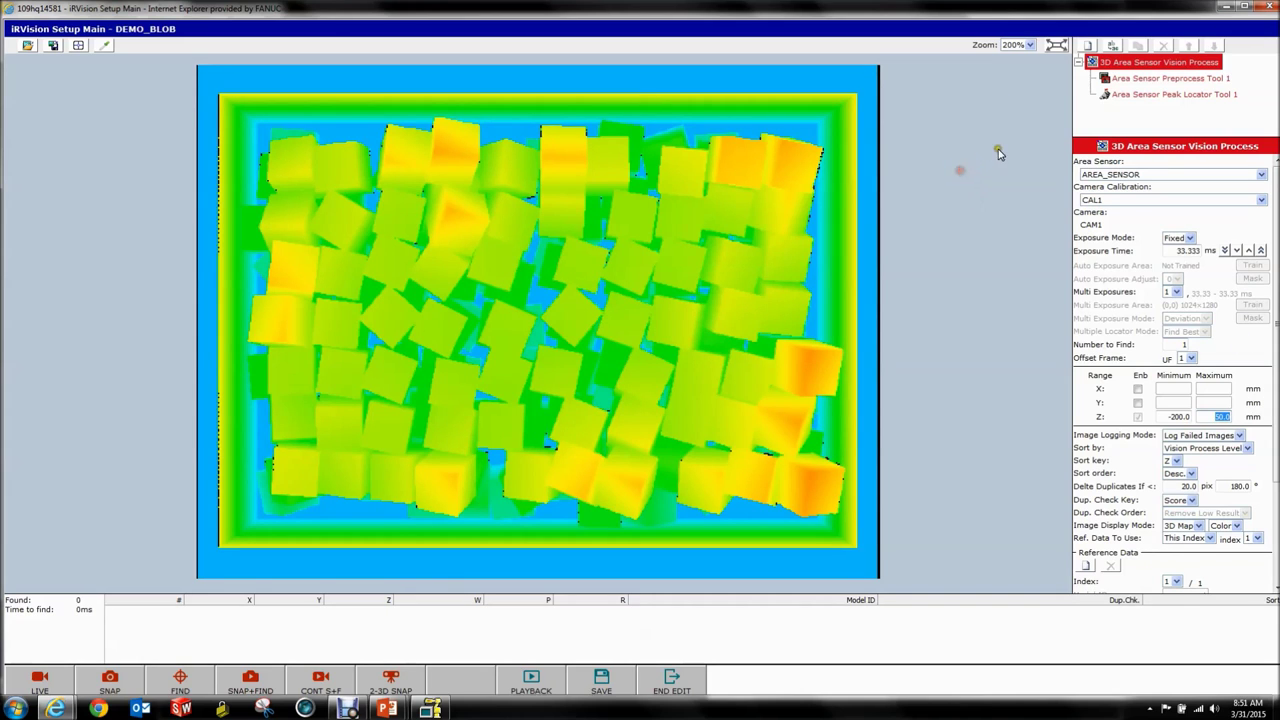
scroll(1183, 414, "down", 1)
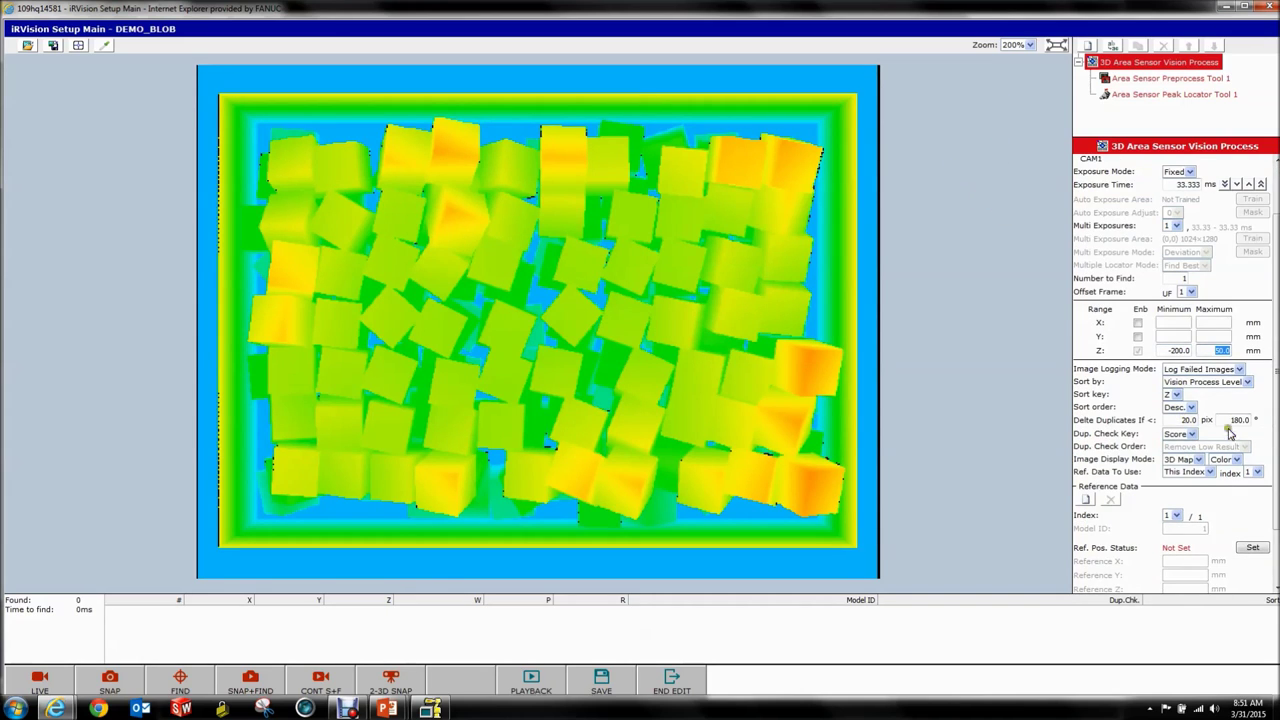
scroll(1219, 419, "down", 1)
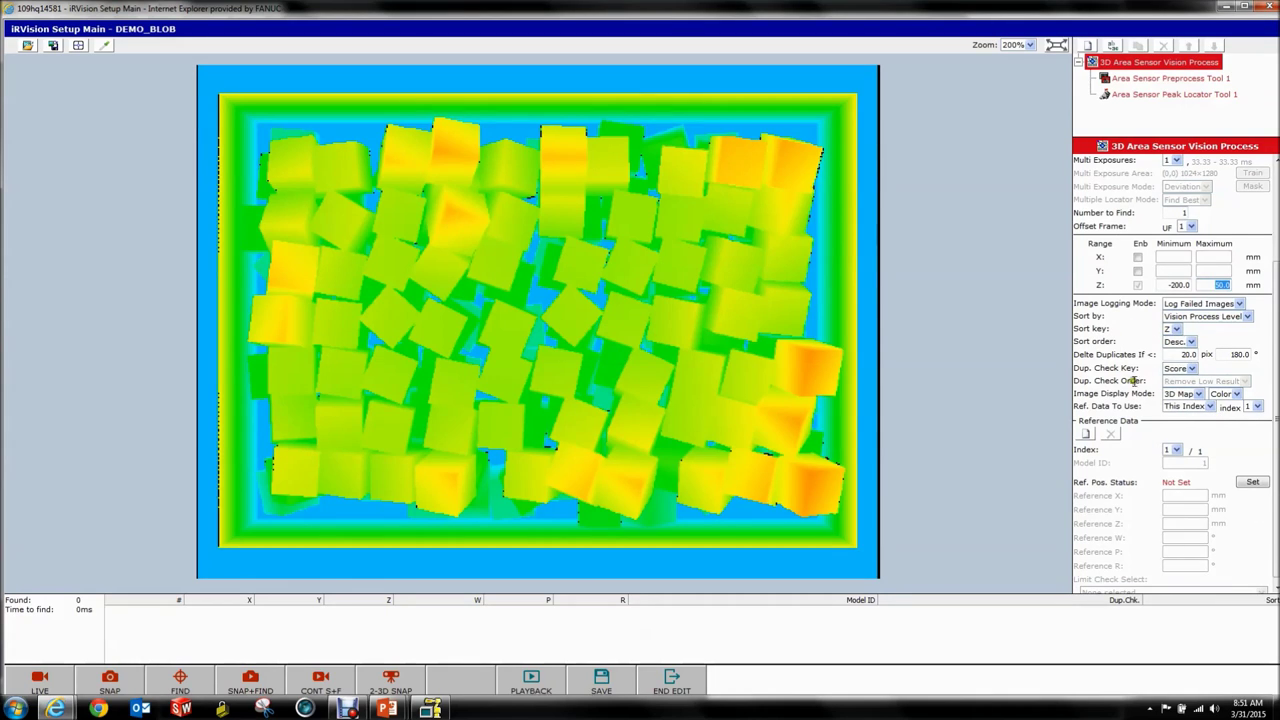
scroll(1175, 424, "down", 1)
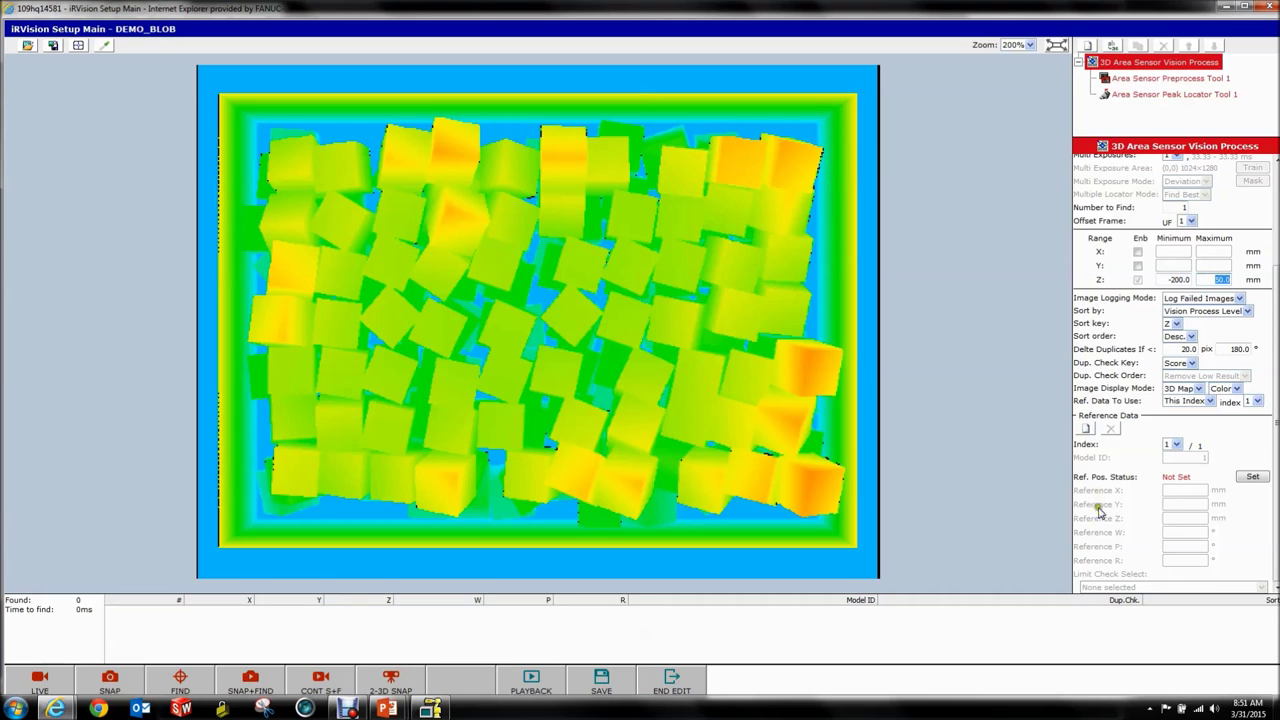
scroll(1086, 375, "up", 3)
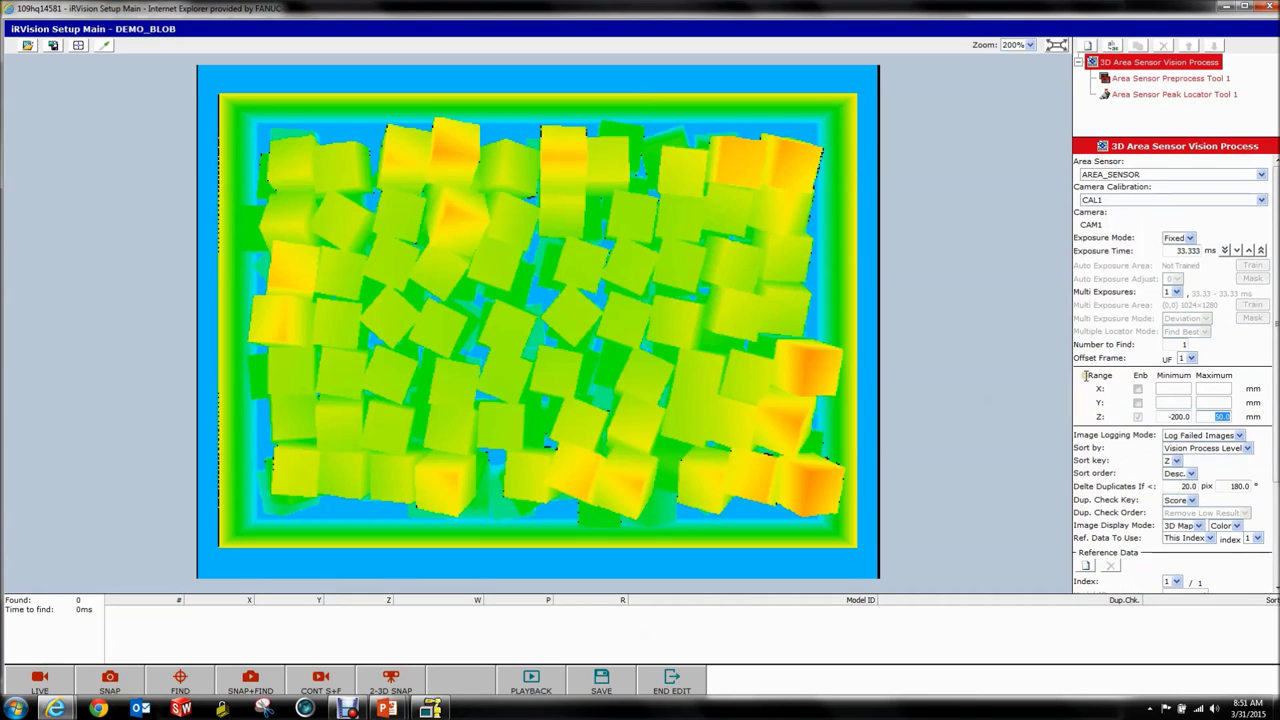
Disable bottom removal, container wall removal and outlier removal in Area Sensor Preprocess Tool 1.
left_click(1143, 80)
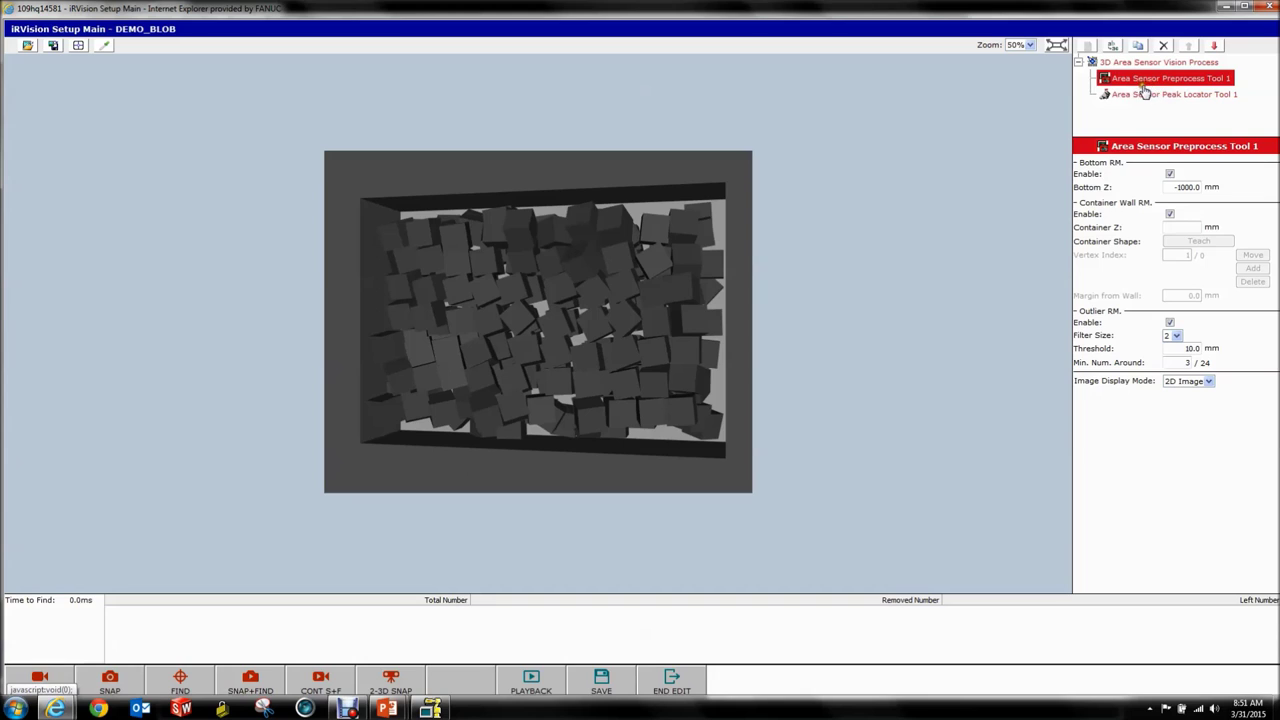
left_click(1169, 173)
left_click(1170, 214)
left_click(1169, 322)
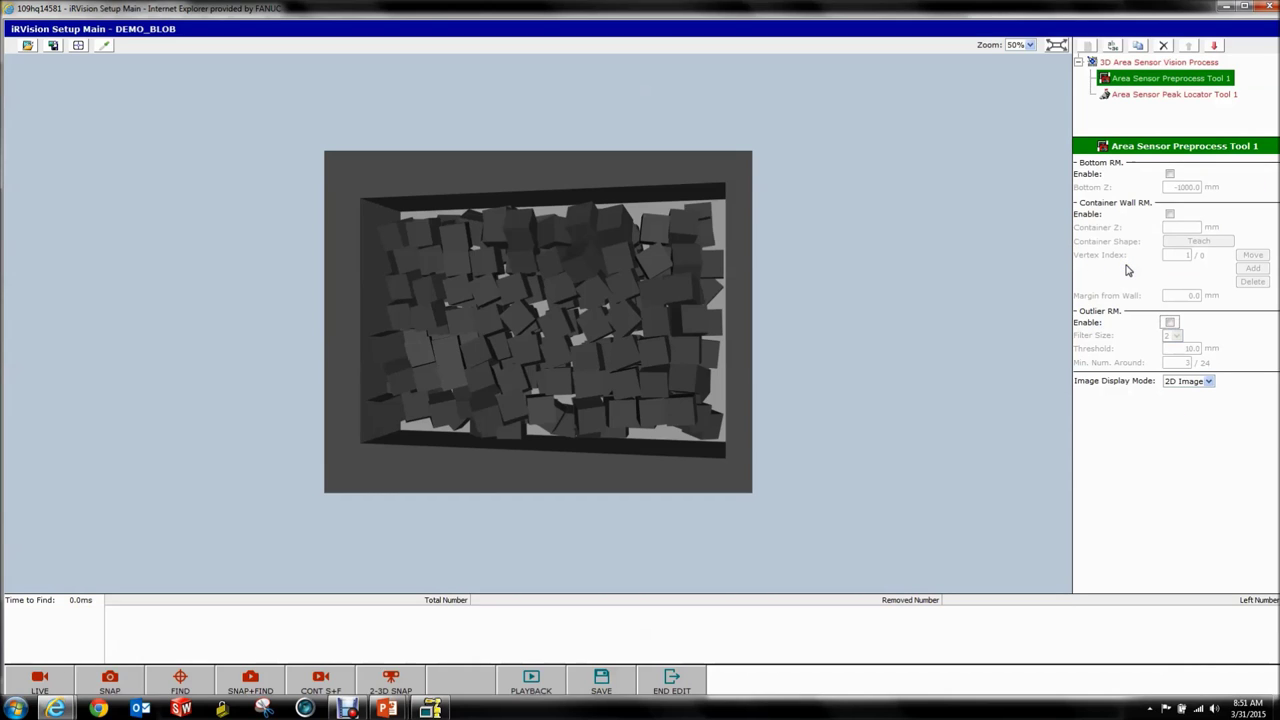
Enable bottom removal in the preprocess tool and set its image display mode to 3D Map.
left_click(1170, 174)
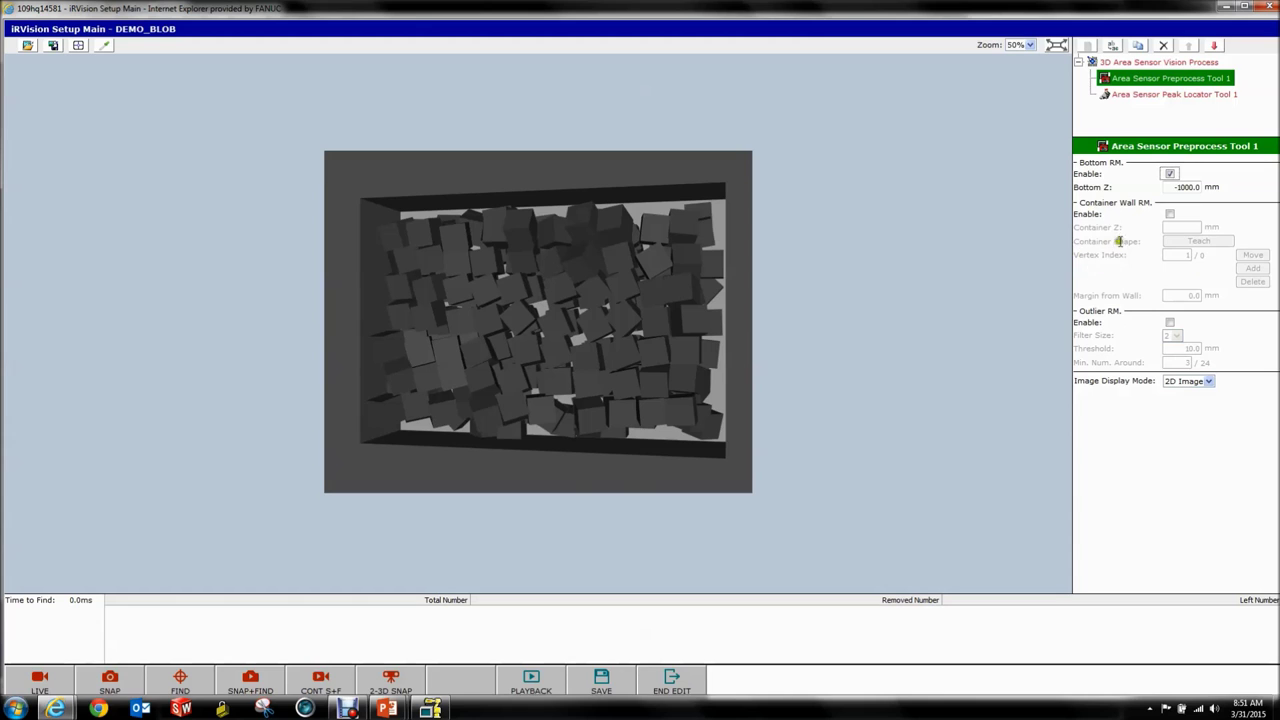
left_click(1205, 381)
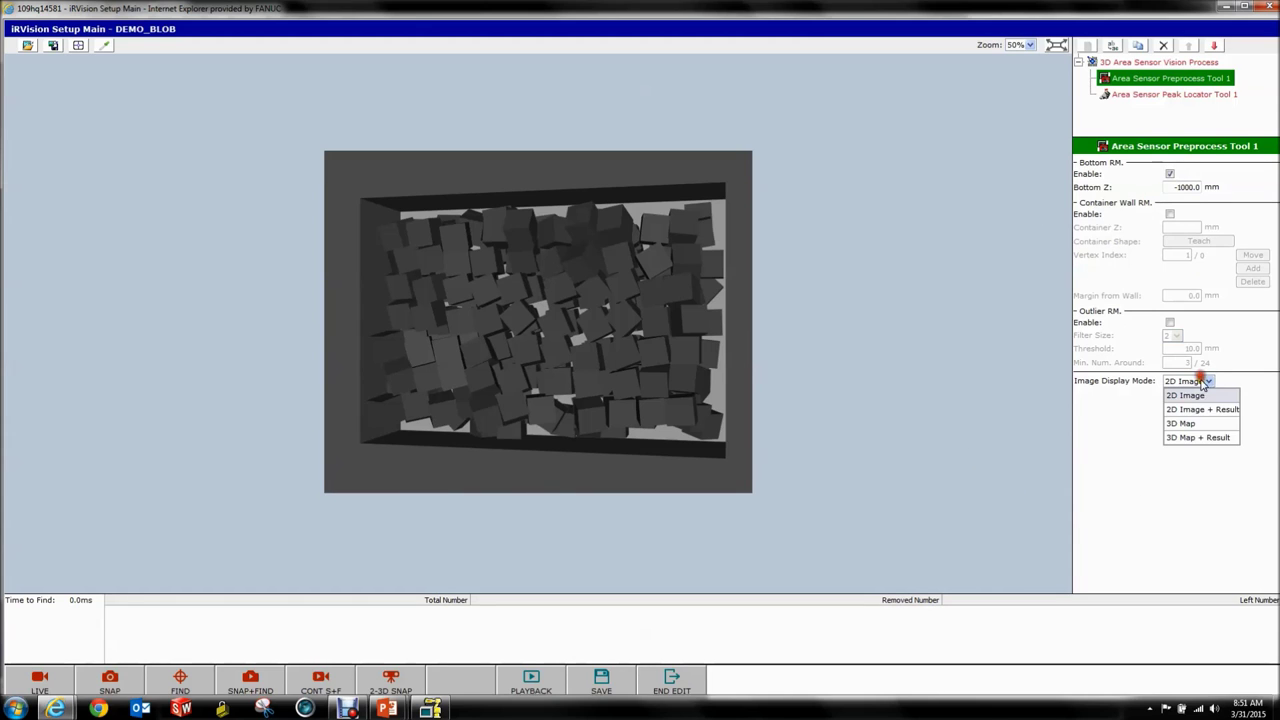
left_click(1185, 423)
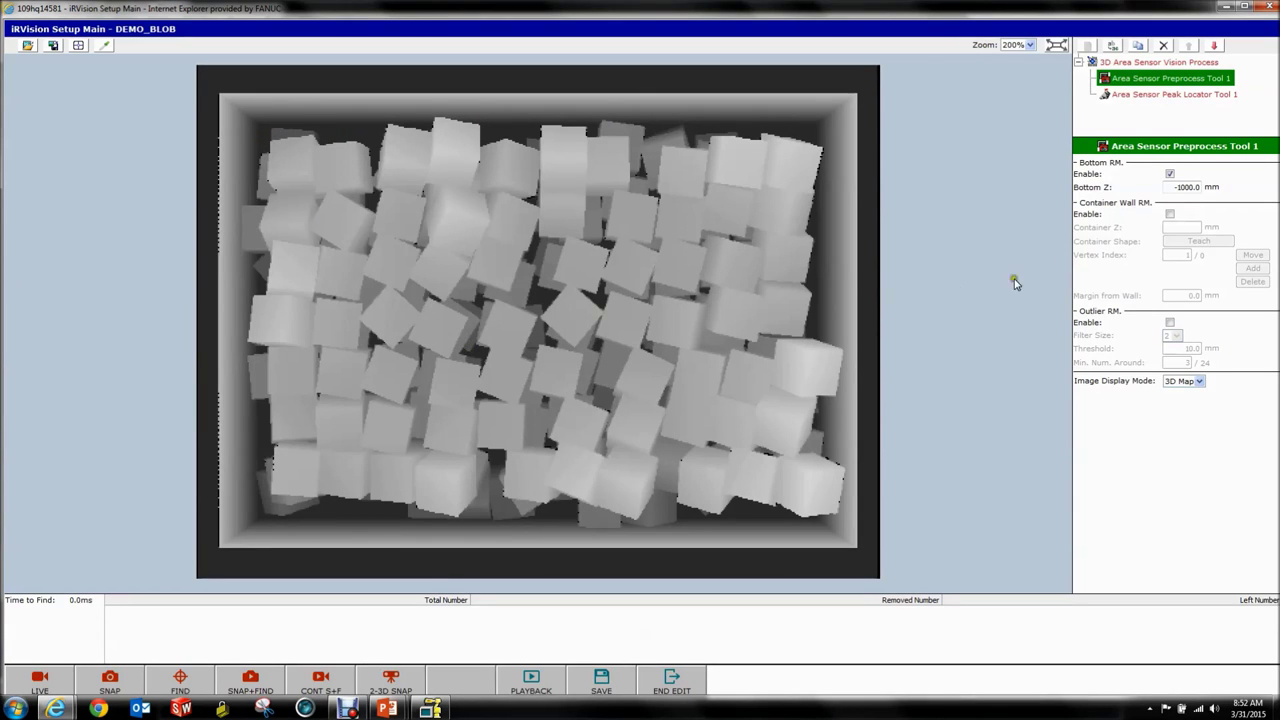
Set Bottom Z to -145 mm, test the removal by running Find, and dismiss the Windows color scheme message.
left_click(1186, 188)
key("BackSpace")
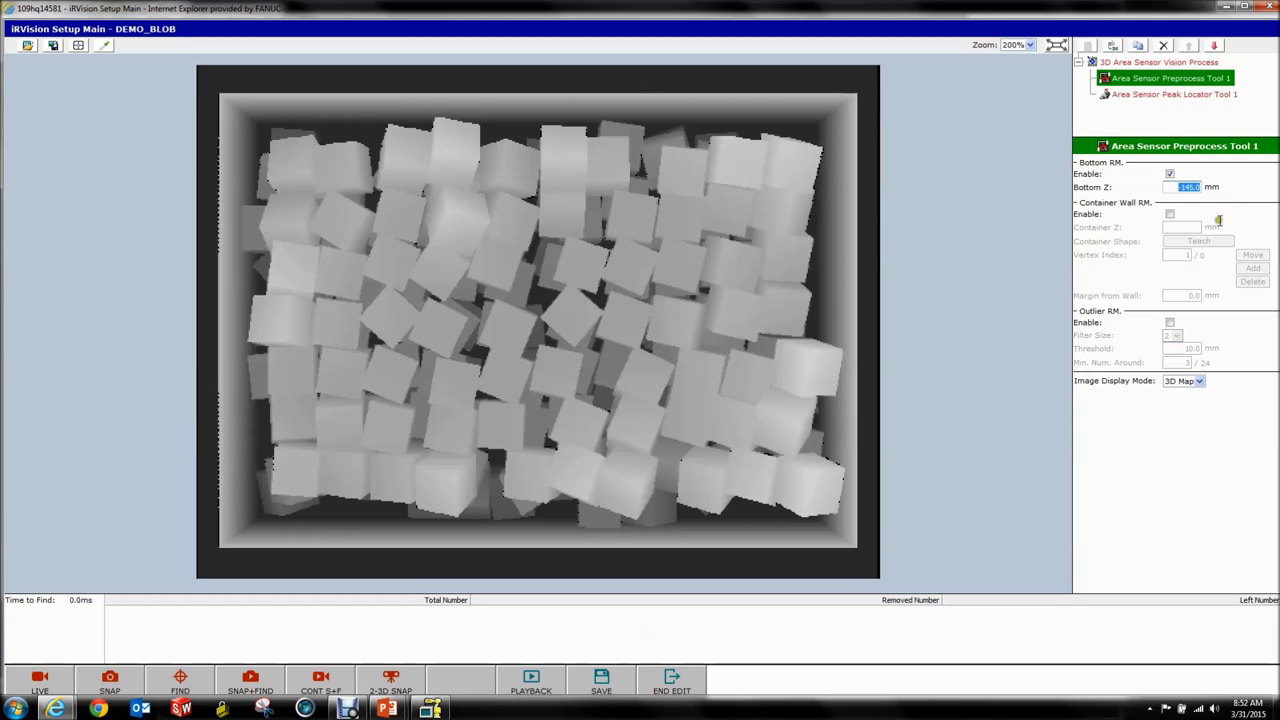
left_click(184, 680)
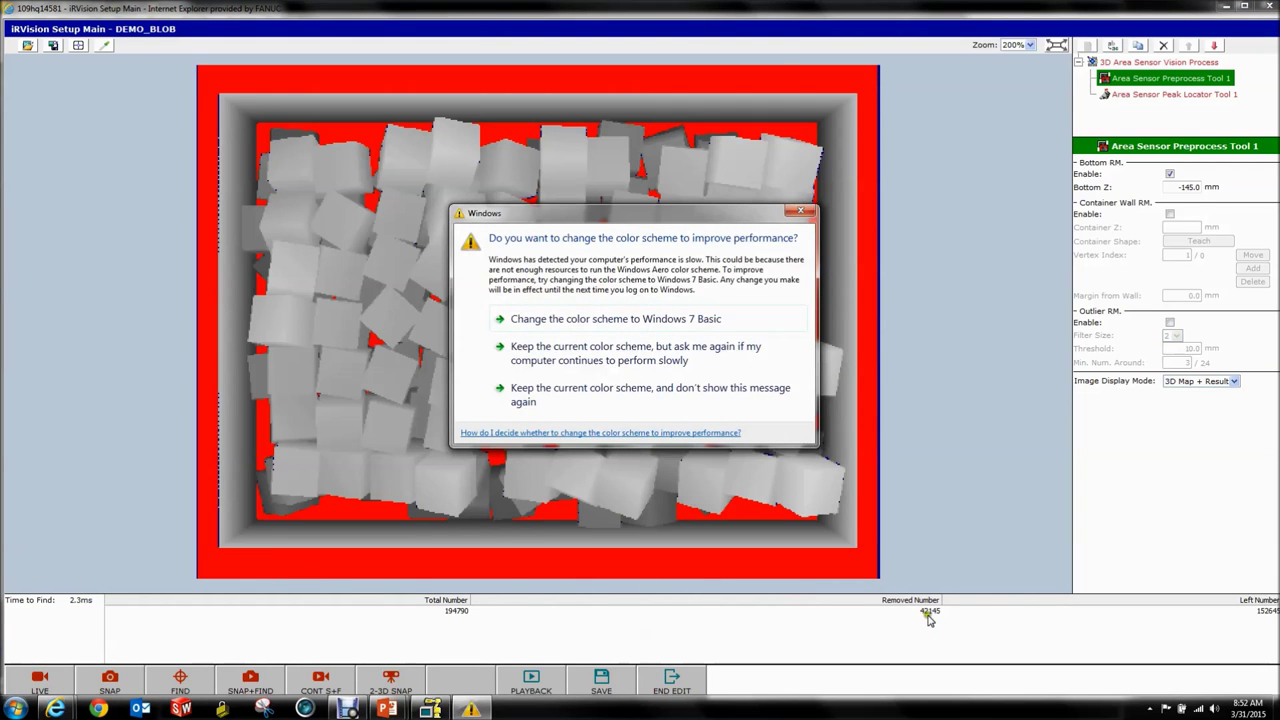
key("Escape")
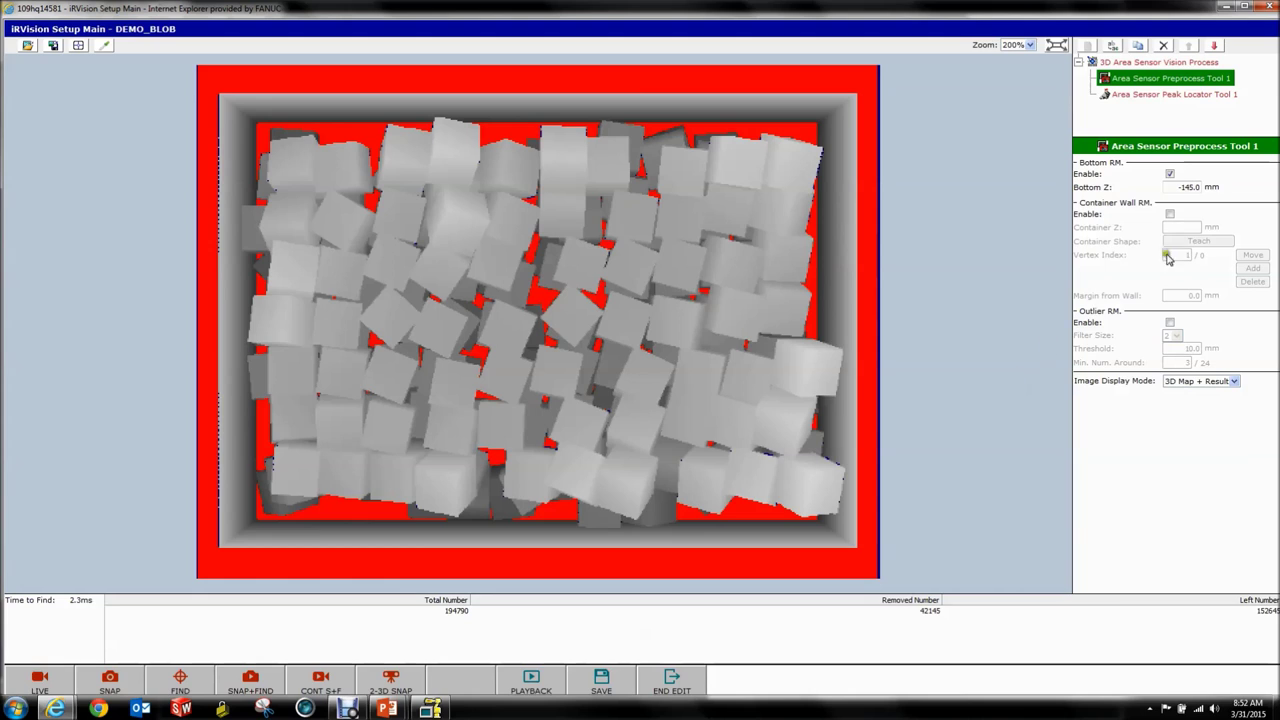
Enable container wall removal and set Container Z to 0 mm.
left_click_drag(1152, 203, 1098, 222)
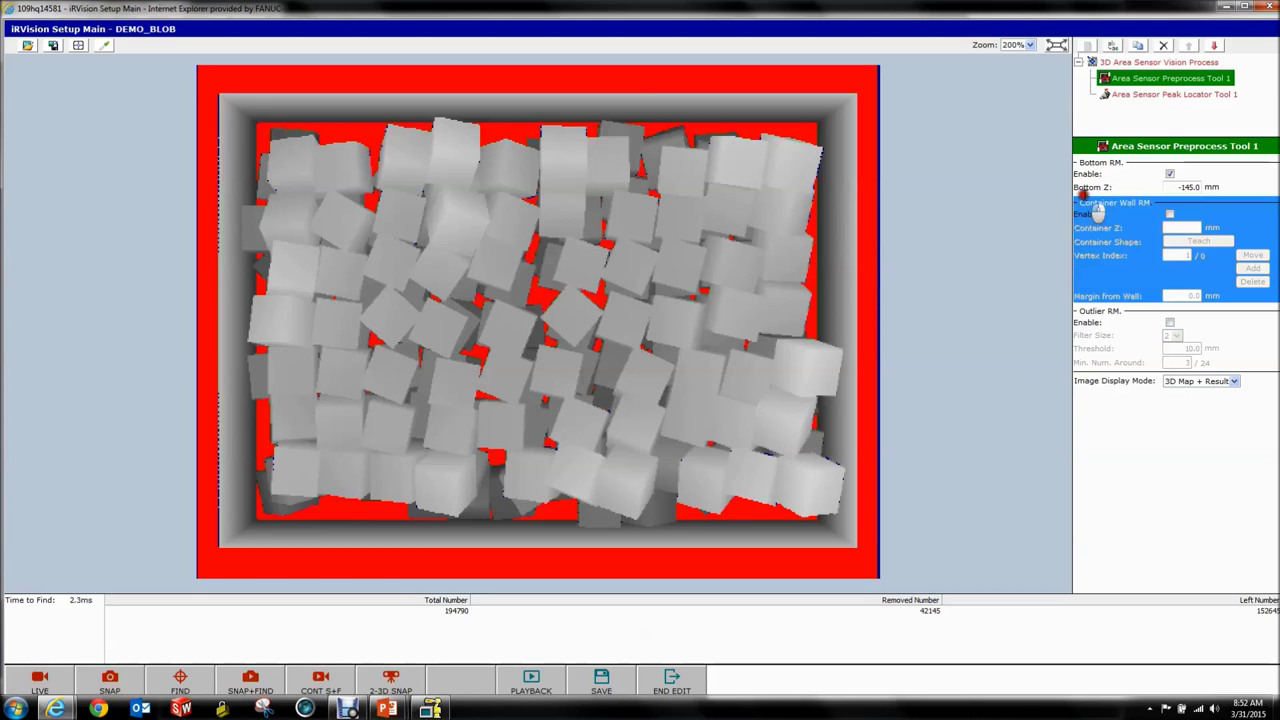
left_click(1170, 214)
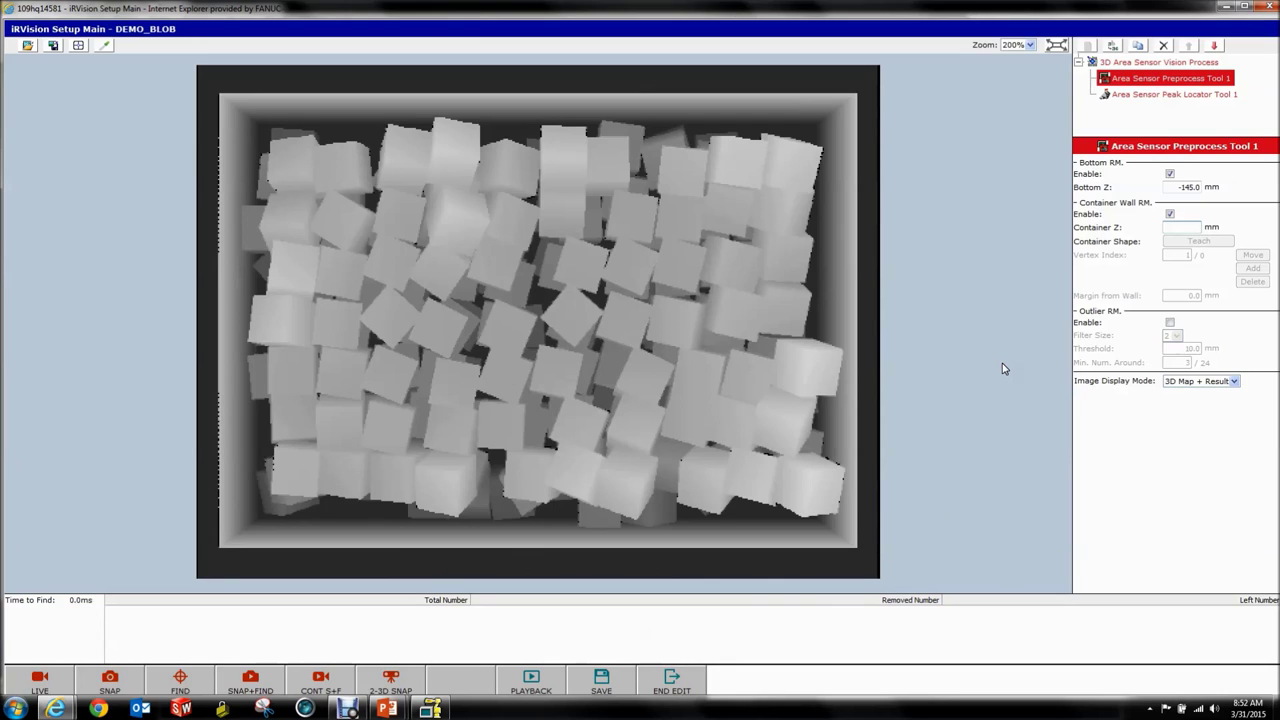
key("Return")
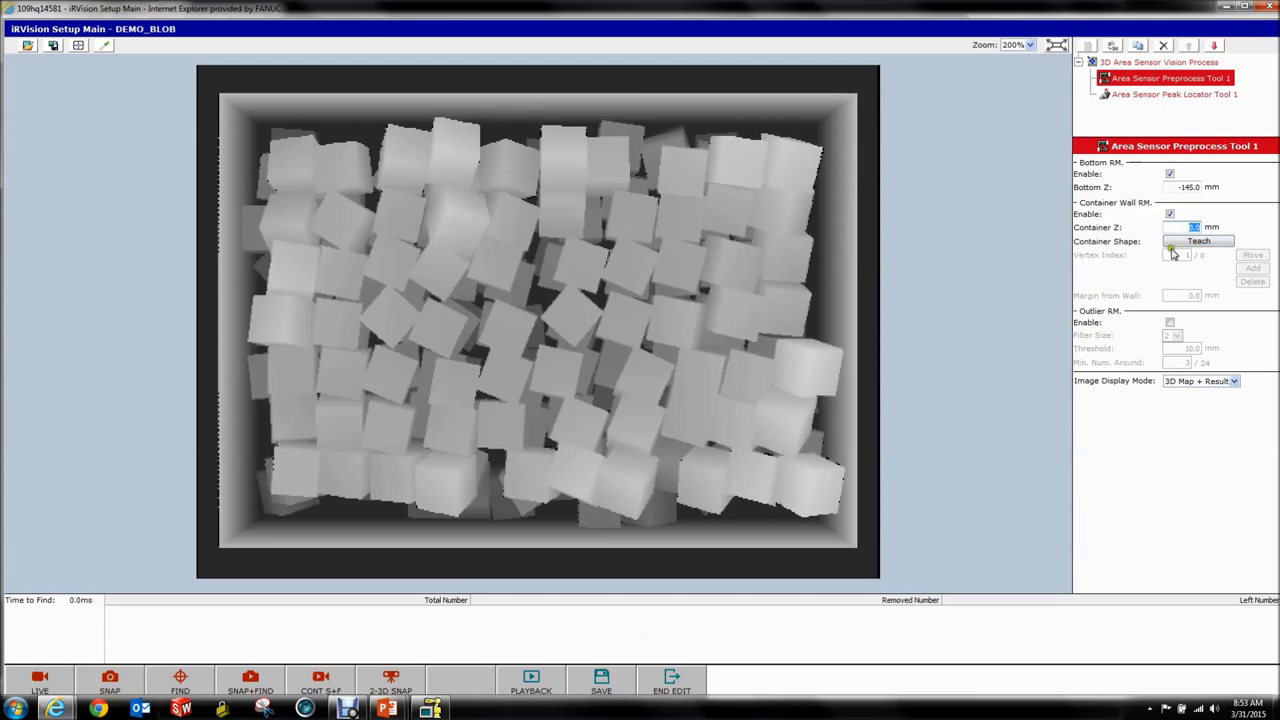
Start teaching the container shape with vertices at the container's lower-left and upper-left rim corners, keeping the current Windows color scheme without further messages.
left_click(1208, 243)
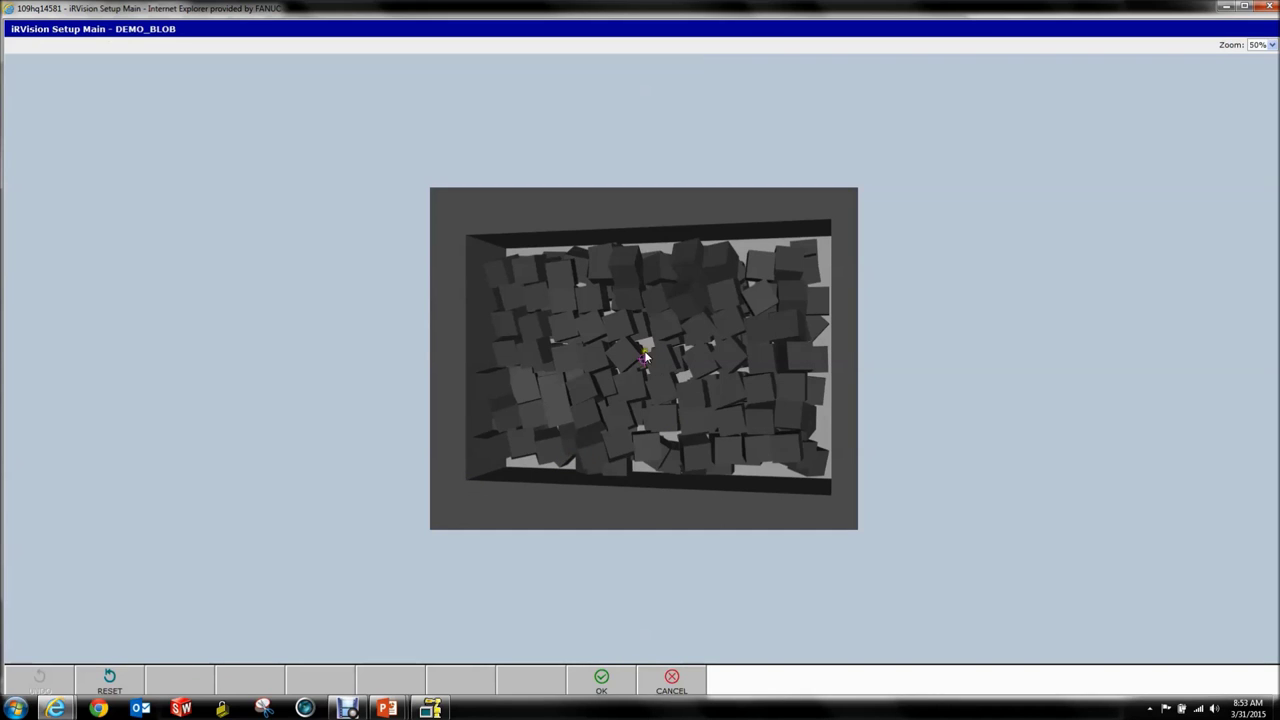
left_click(466, 479)
left_click(603, 684)
left_click(467, 238)
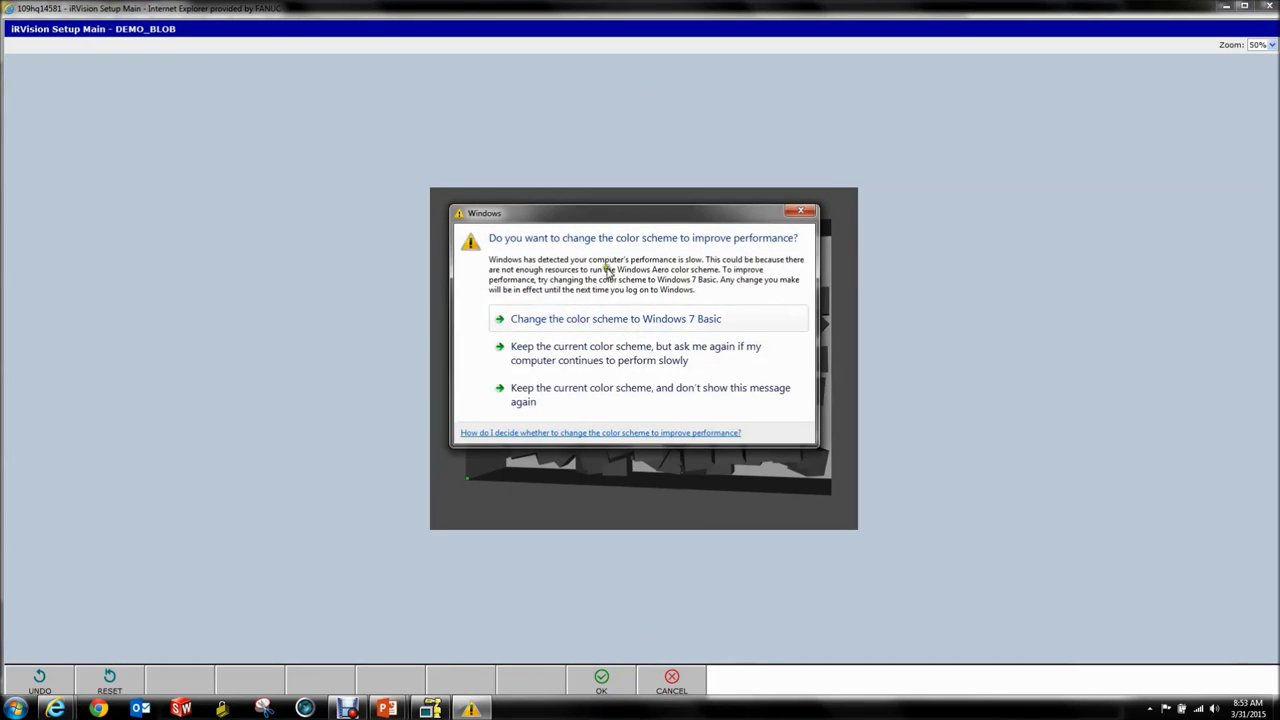
left_click(560, 400)
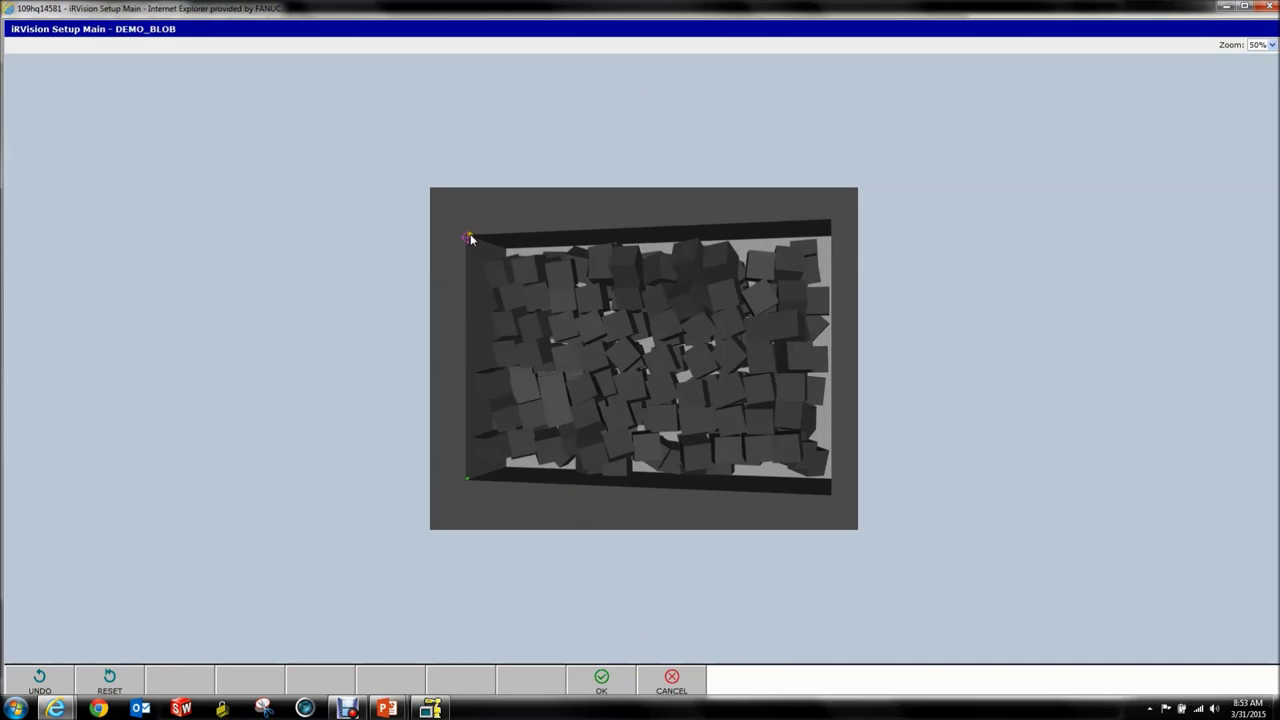
left_click(608, 680)
Add the container's upper-right and lower-right rim corners as vertices and finish teaching the four-vertex container shape.
left_click(828, 220)
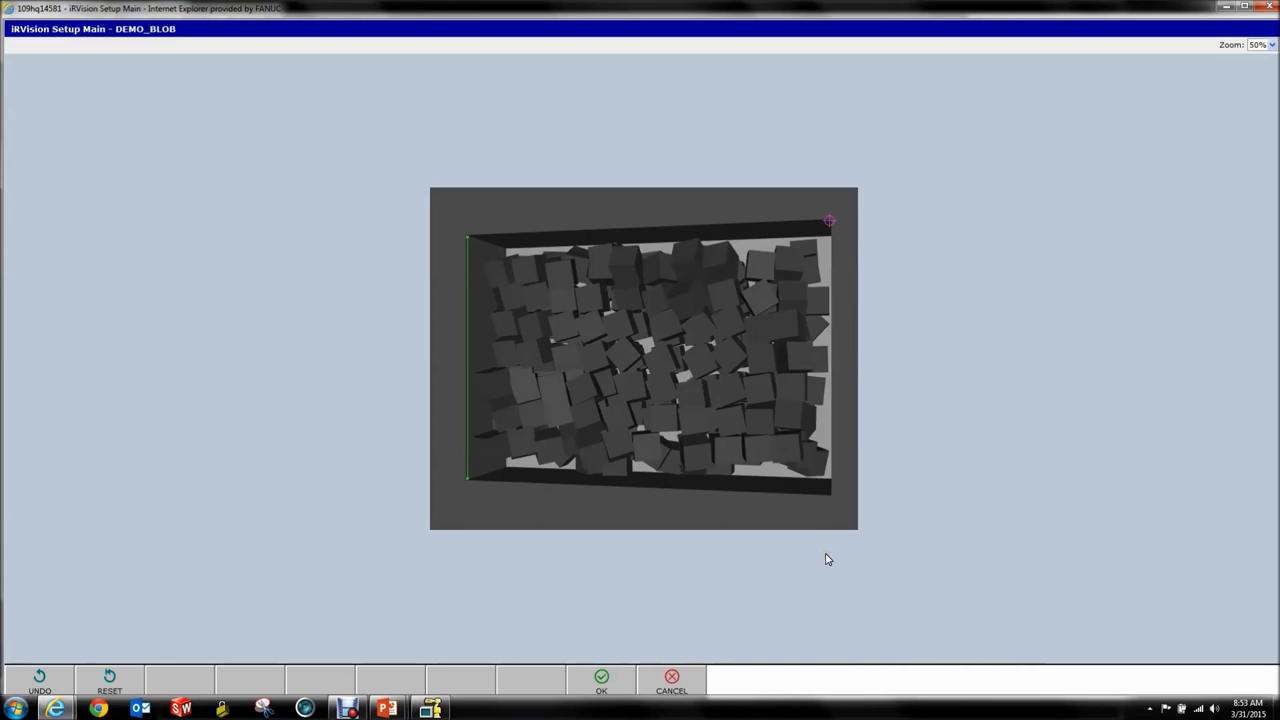
left_click(608, 680)
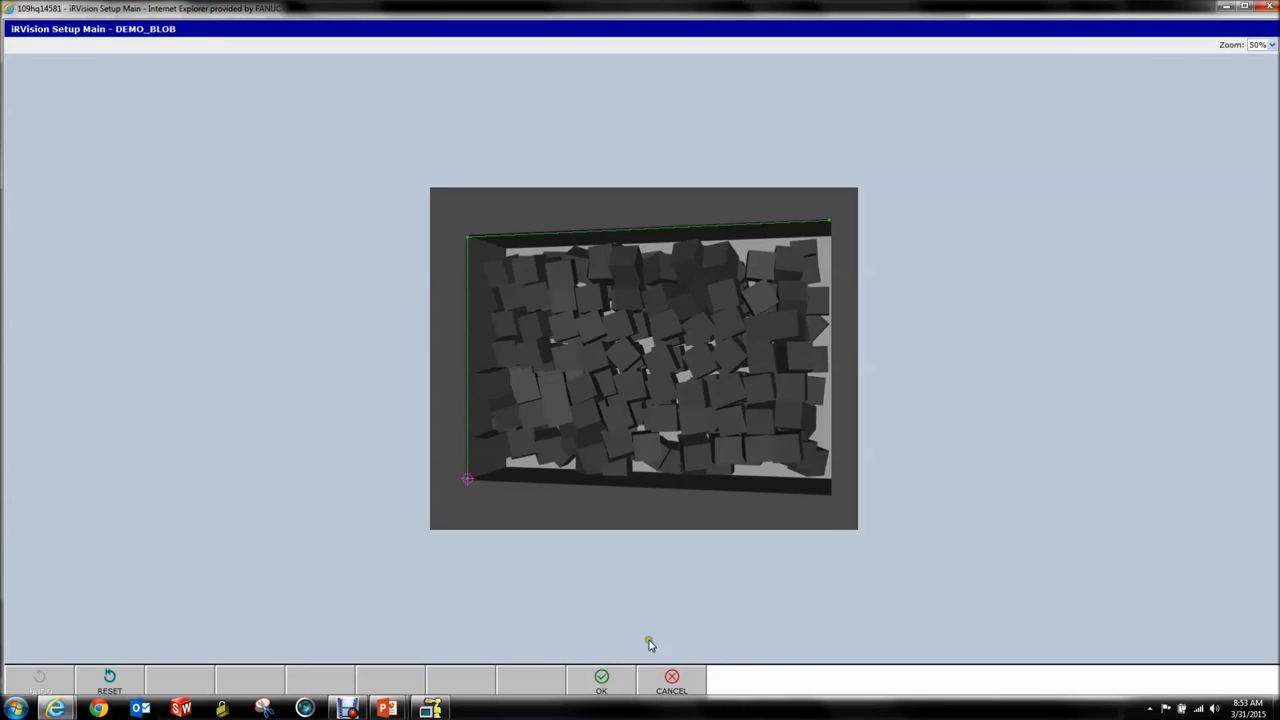
left_click(829, 494)
left_click(619, 688)
left_click(523, 449)
left_click(489, 490)
left_click(466, 480)
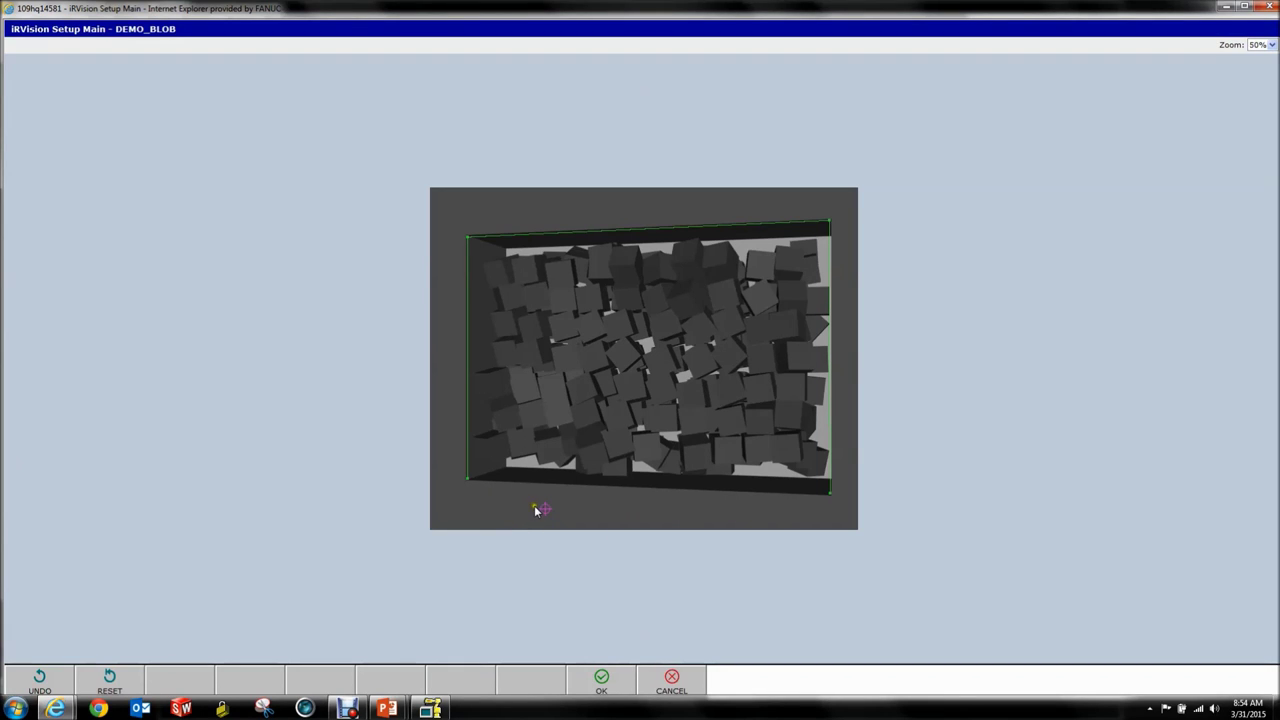
left_click(107, 680)
left_click(599, 681)
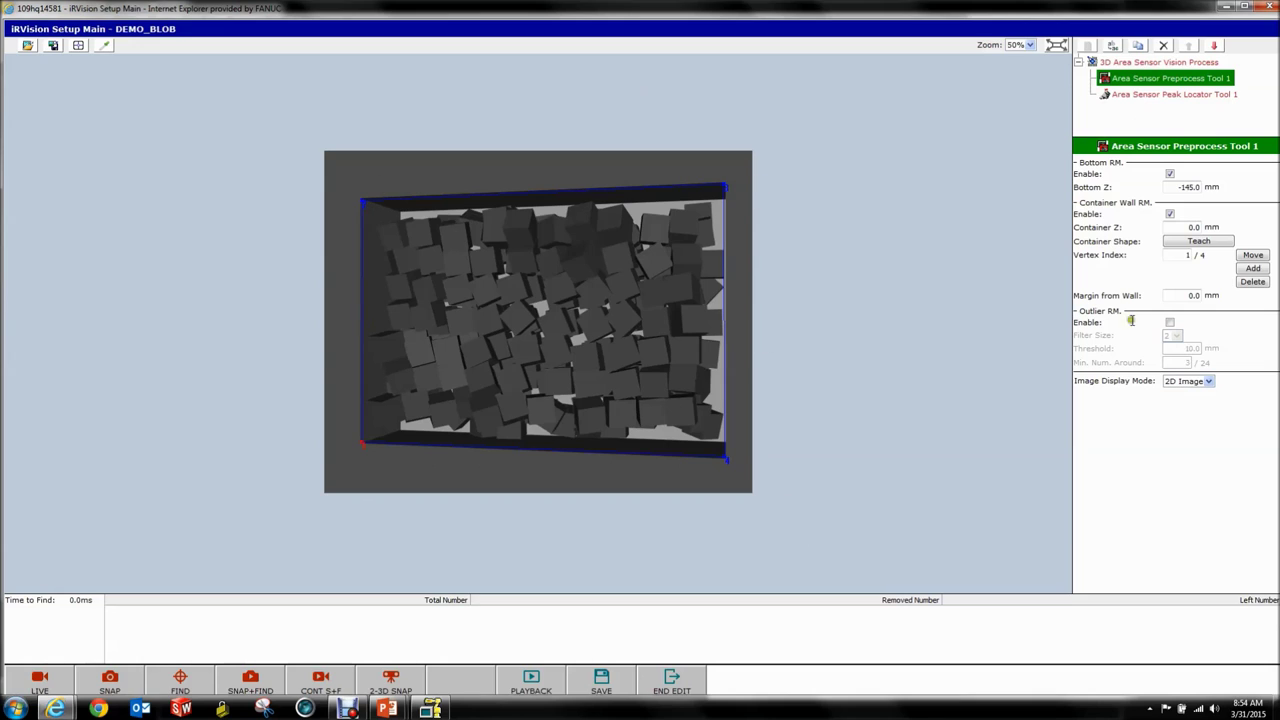
left_click(1172, 256)
left_click(1255, 256)
left_click(1255, 282)
left_click(789, 641)
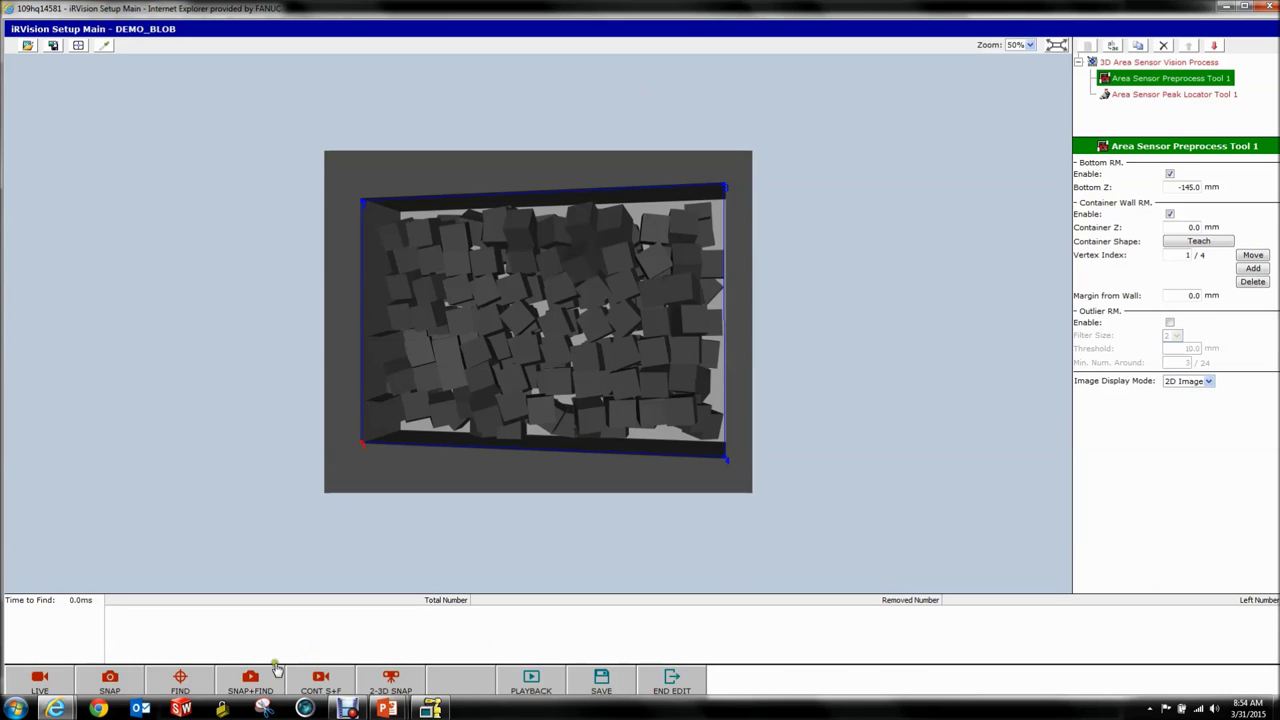
Display the 3D map for the preprocess tool and run Find to test the bottom and container wall removal.
left_click(1200, 381)
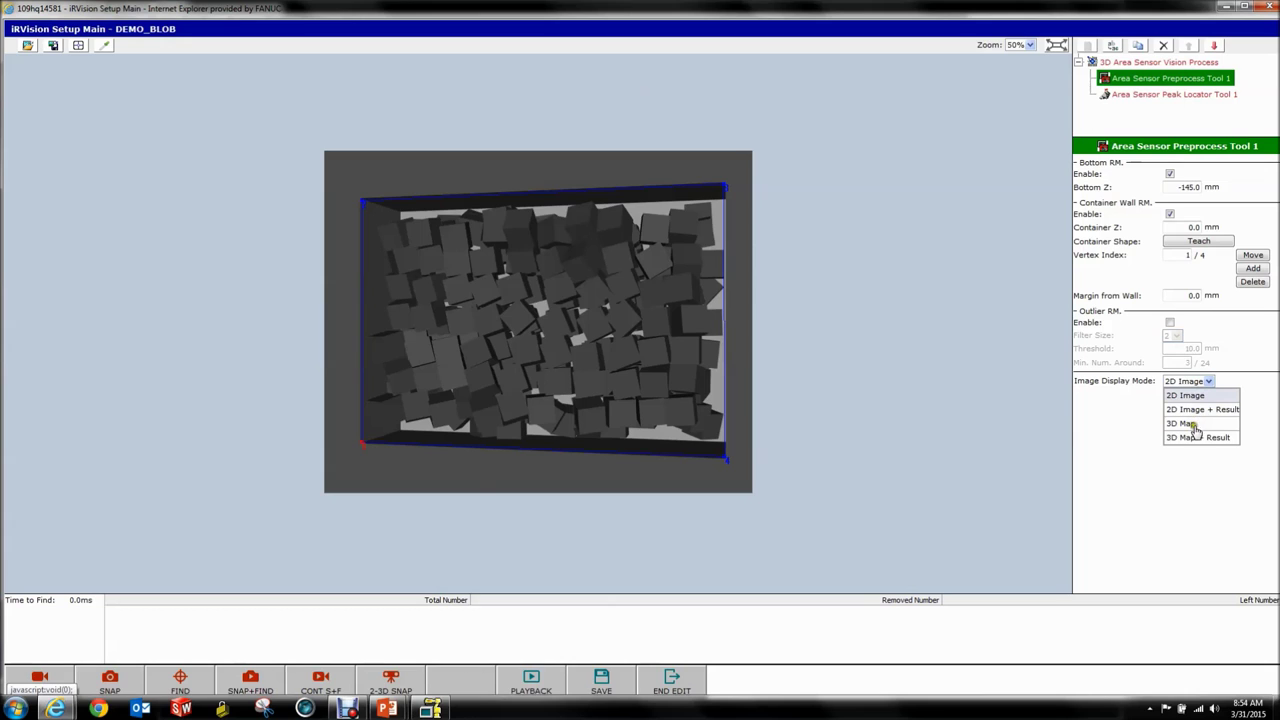
left_click(1195, 423)
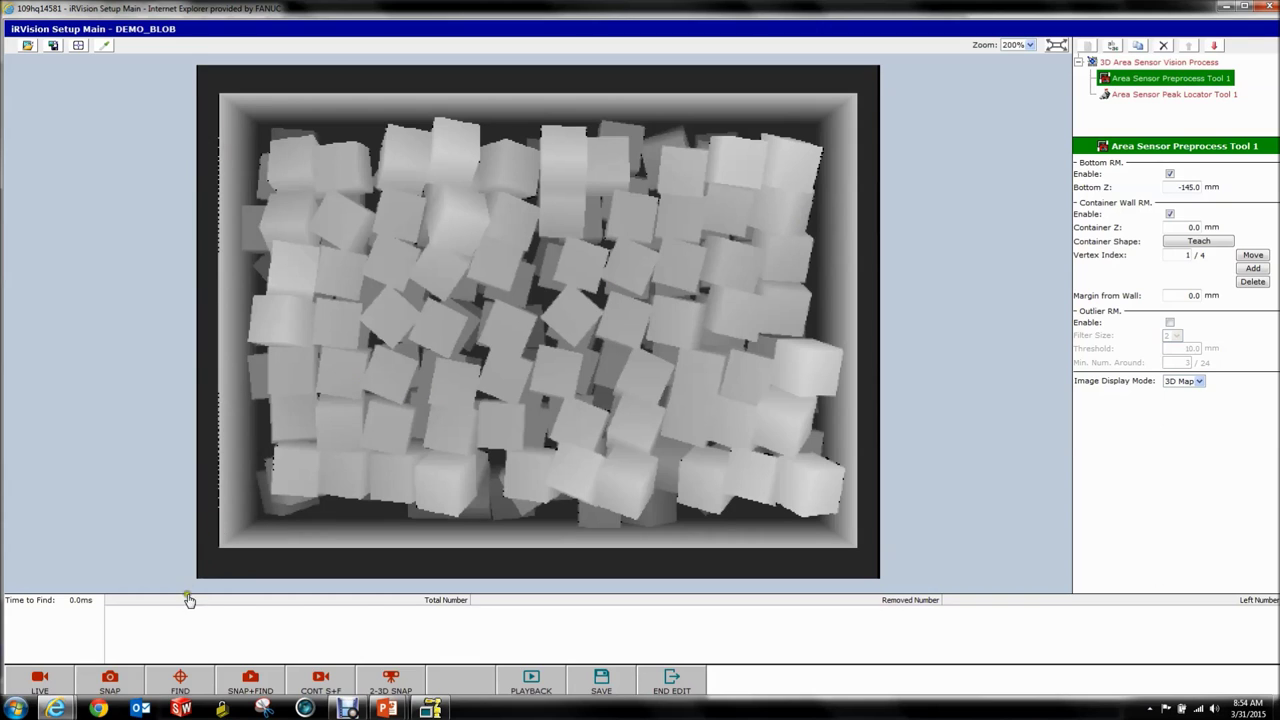
left_click(166, 688)
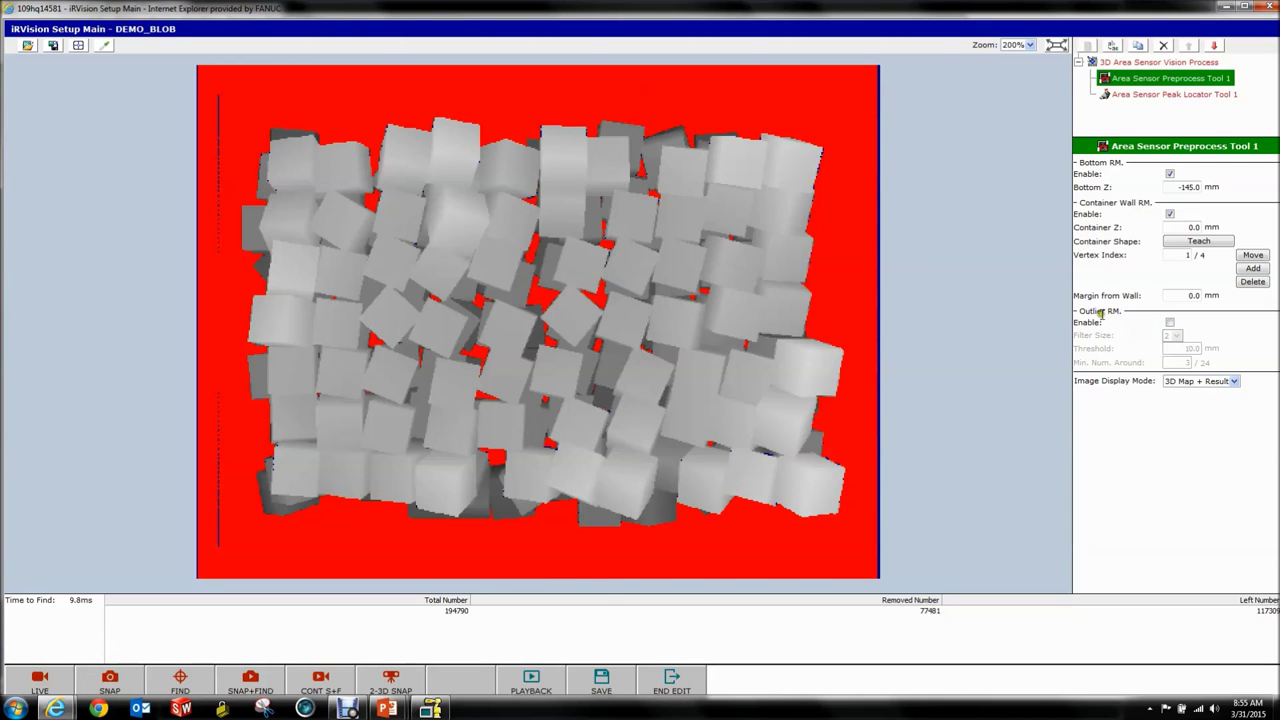
Enable outlier removal in the preprocess tool, test it by running Find, and save the vision process.
left_click_drag(1081, 311, 1113, 310)
left_click(1170, 322)
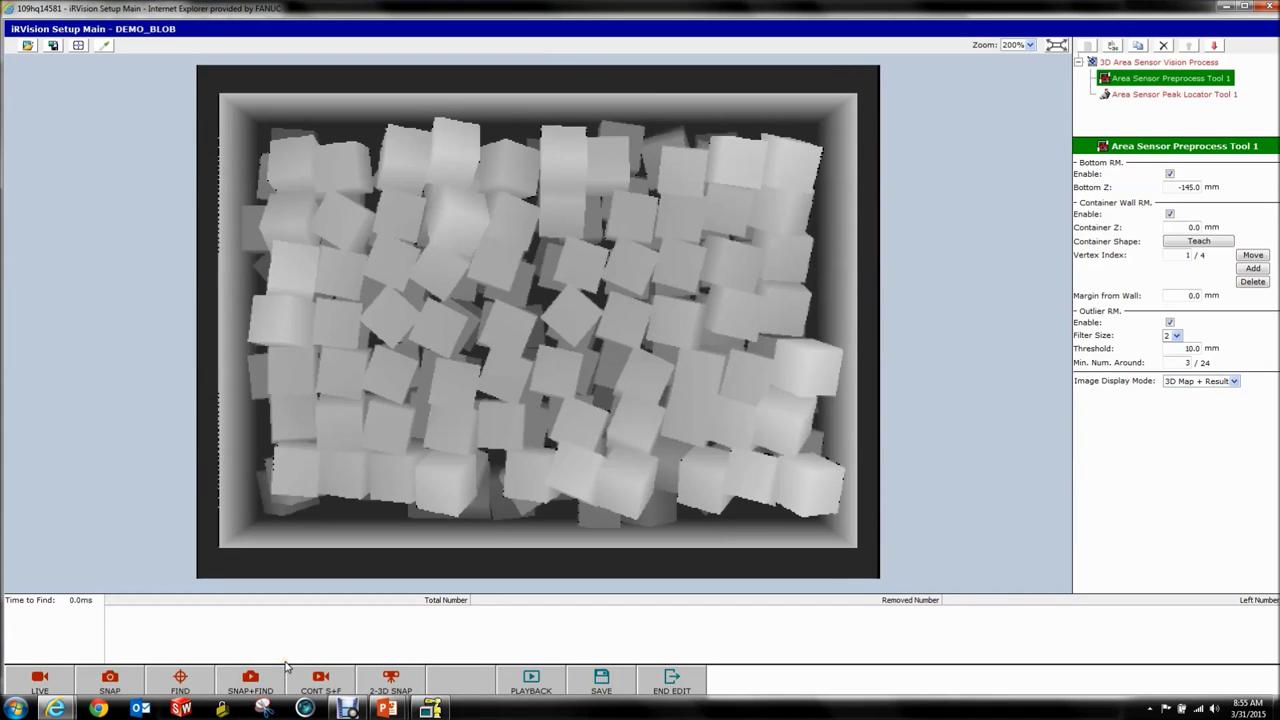
left_click(181, 688)
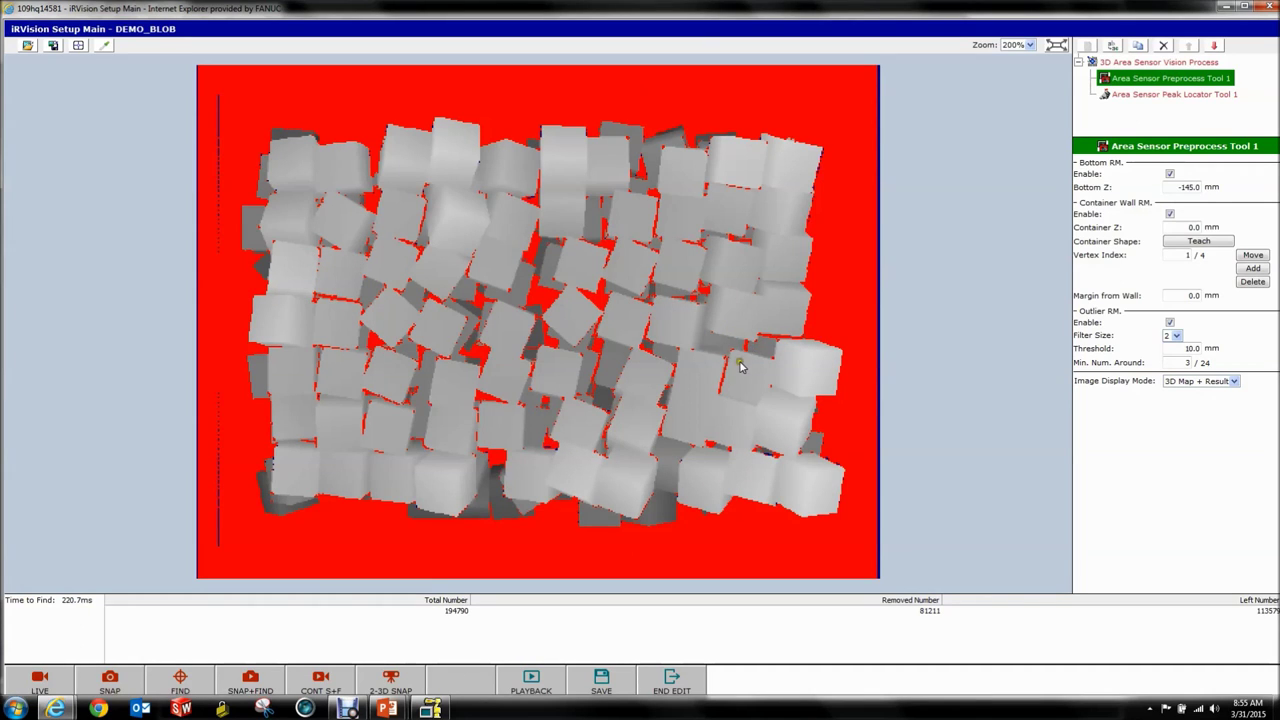
left_click(603, 684)
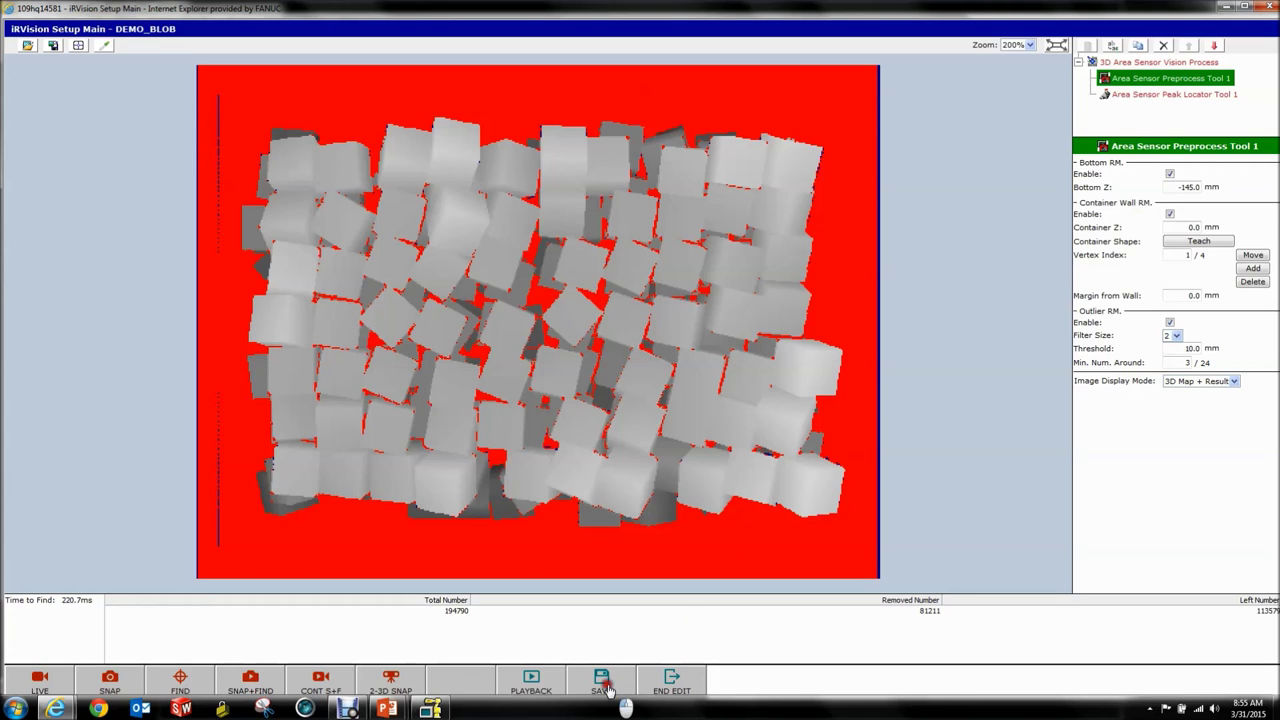
Delete Area Sensor Peak Locator Tool 1 from the vision process.
left_click(1150, 95)
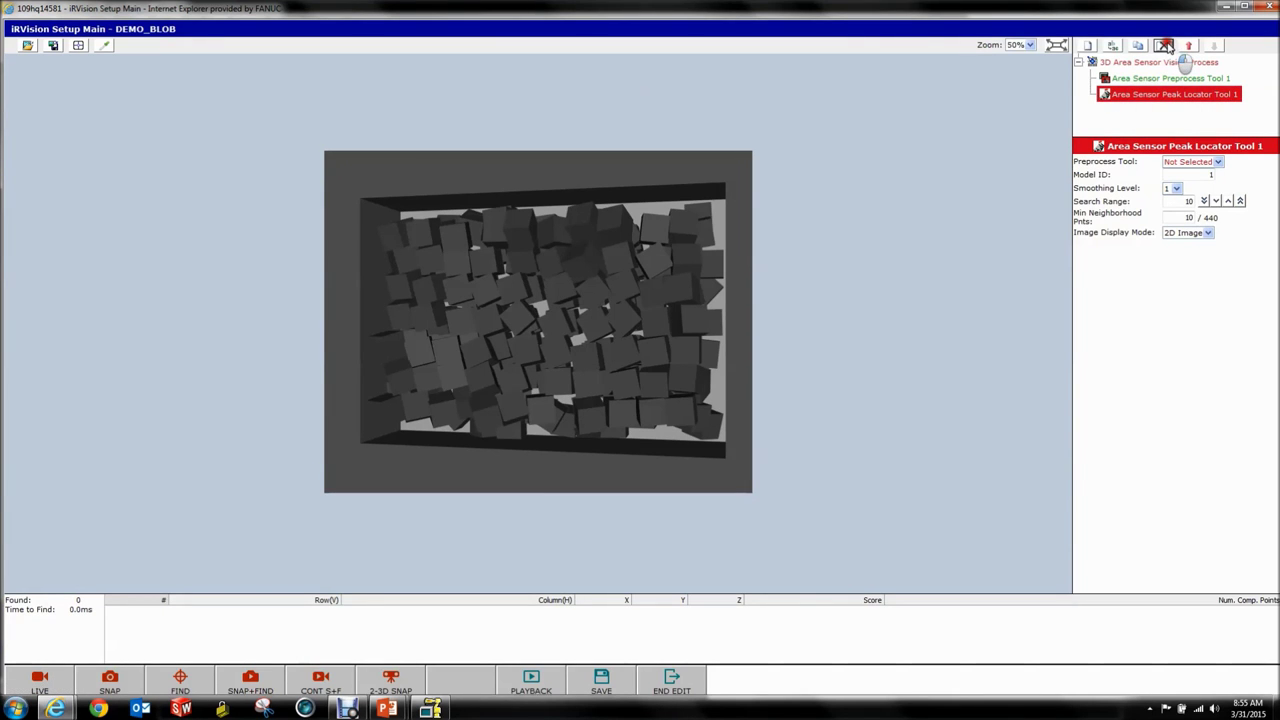
left_click(1166, 47)
left_click(603, 683)
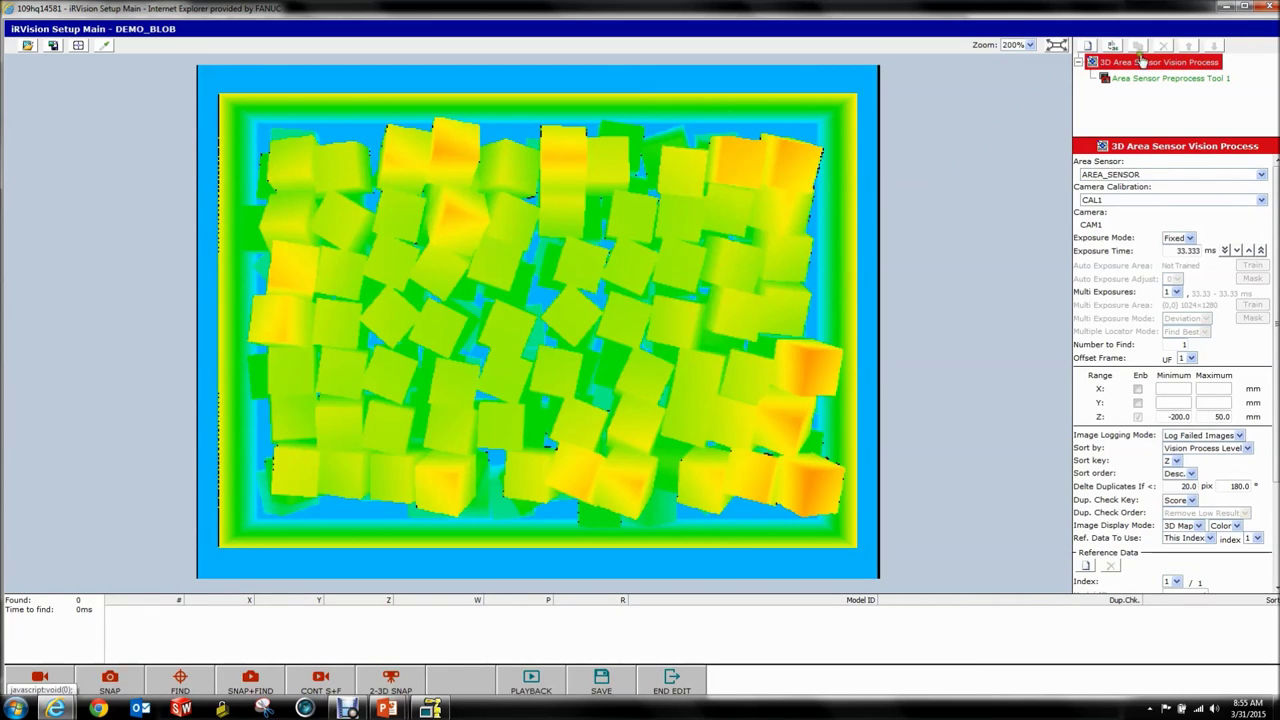
Add an Area Sensor Blob Locator Tool to the vision process and assign Area Sensor Preprocess Tool 1 as its preprocess tool.
left_click(1087, 46)
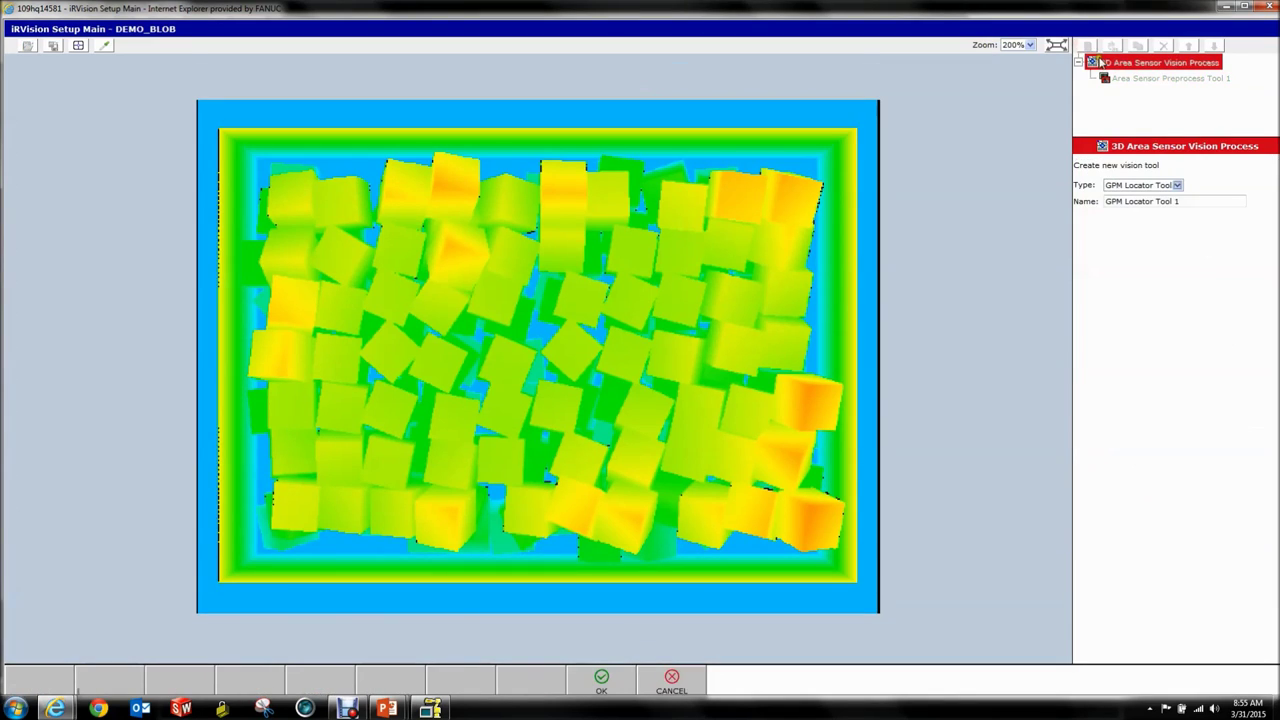
left_click(1118, 186)
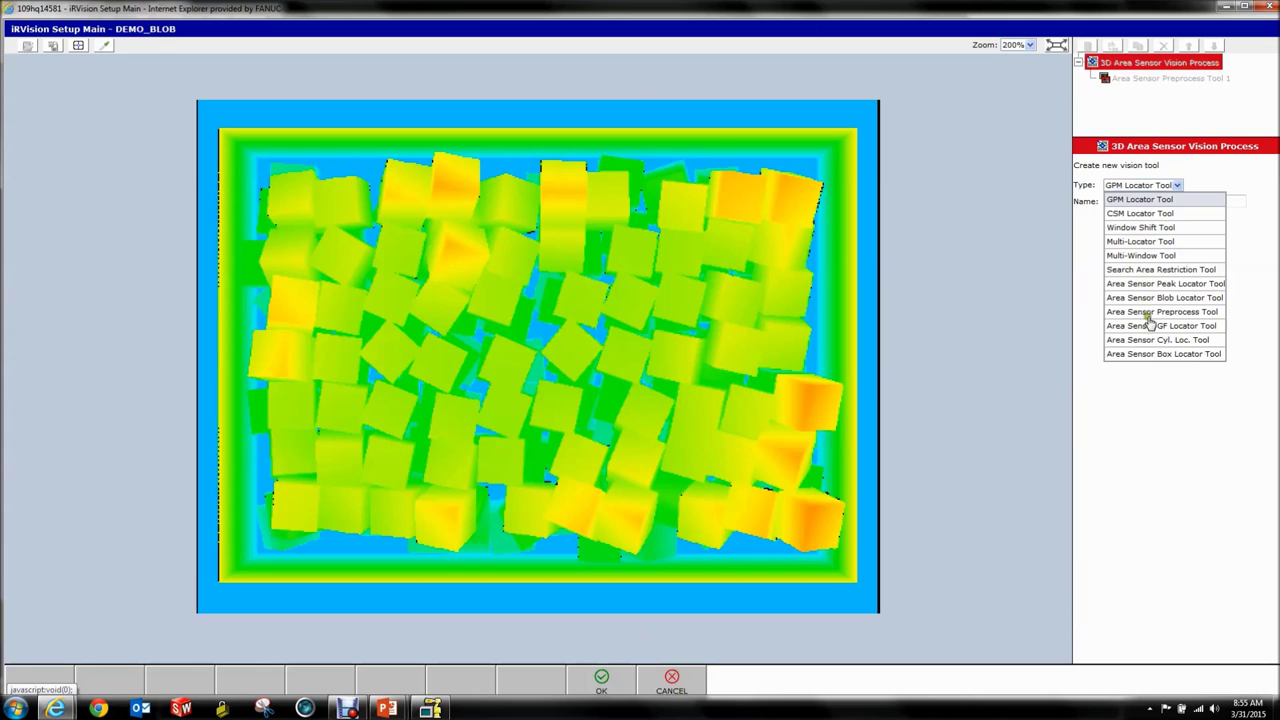
left_click(1143, 298)
left_click(598, 682)
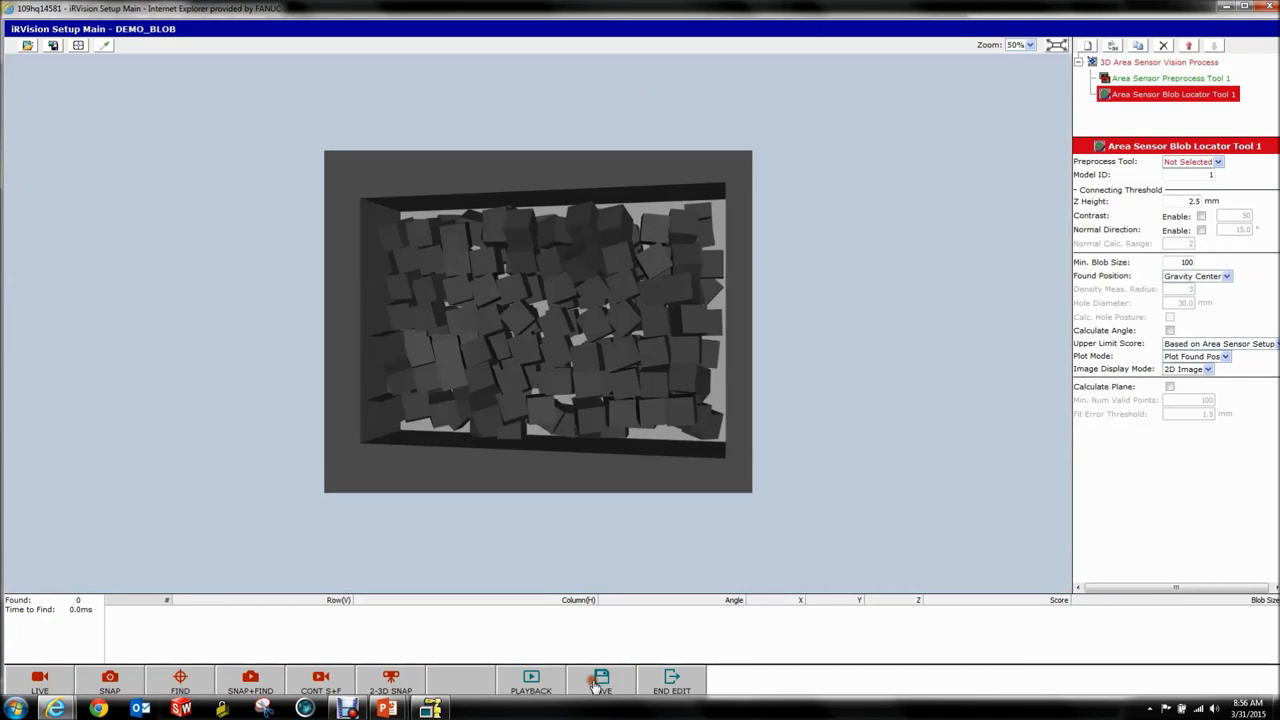
left_click(1174, 162)
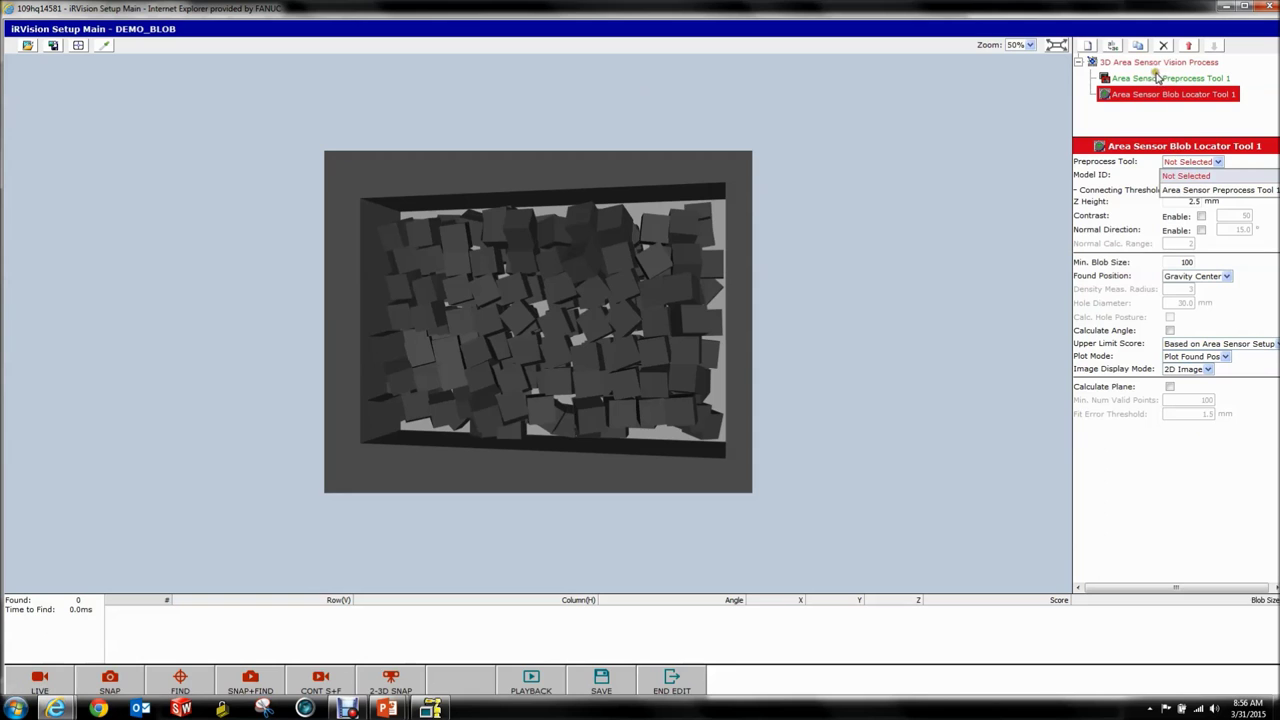
left_click(1189, 191)
Try placing the preprocess tool below the blob locator tool, and restore the original tool order.
left_click(1170, 78)
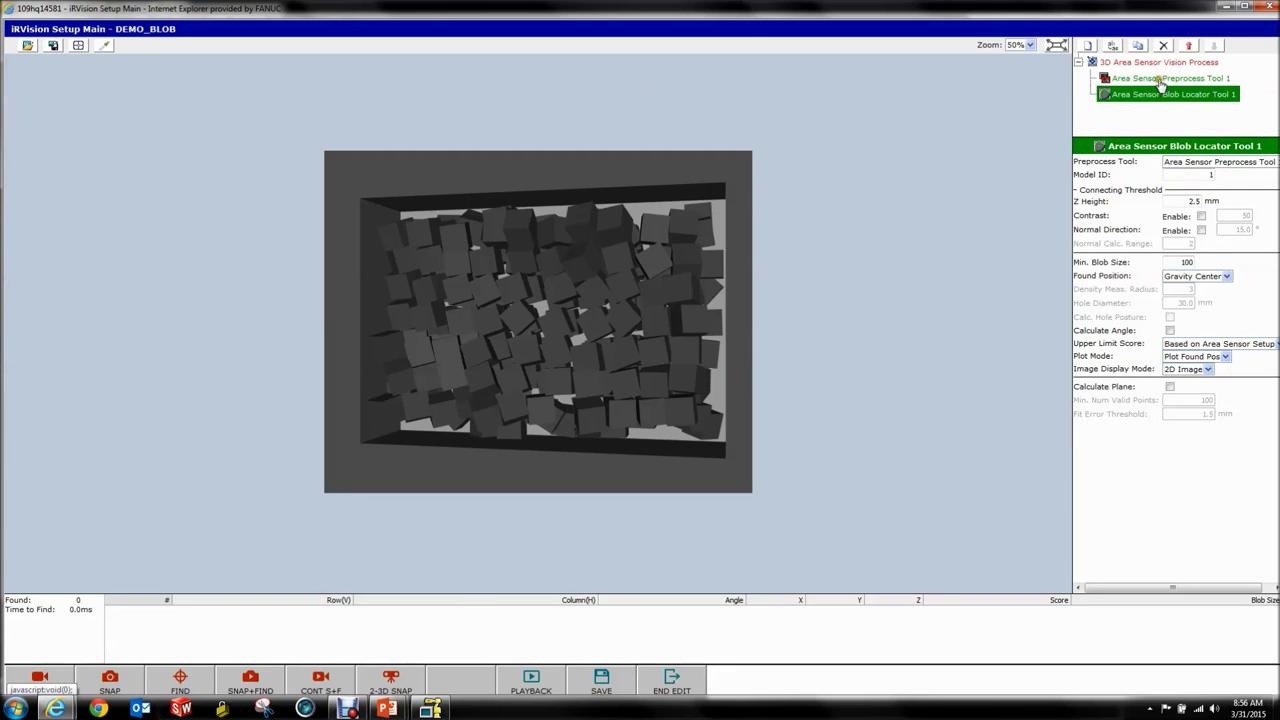
left_click(1214, 46)
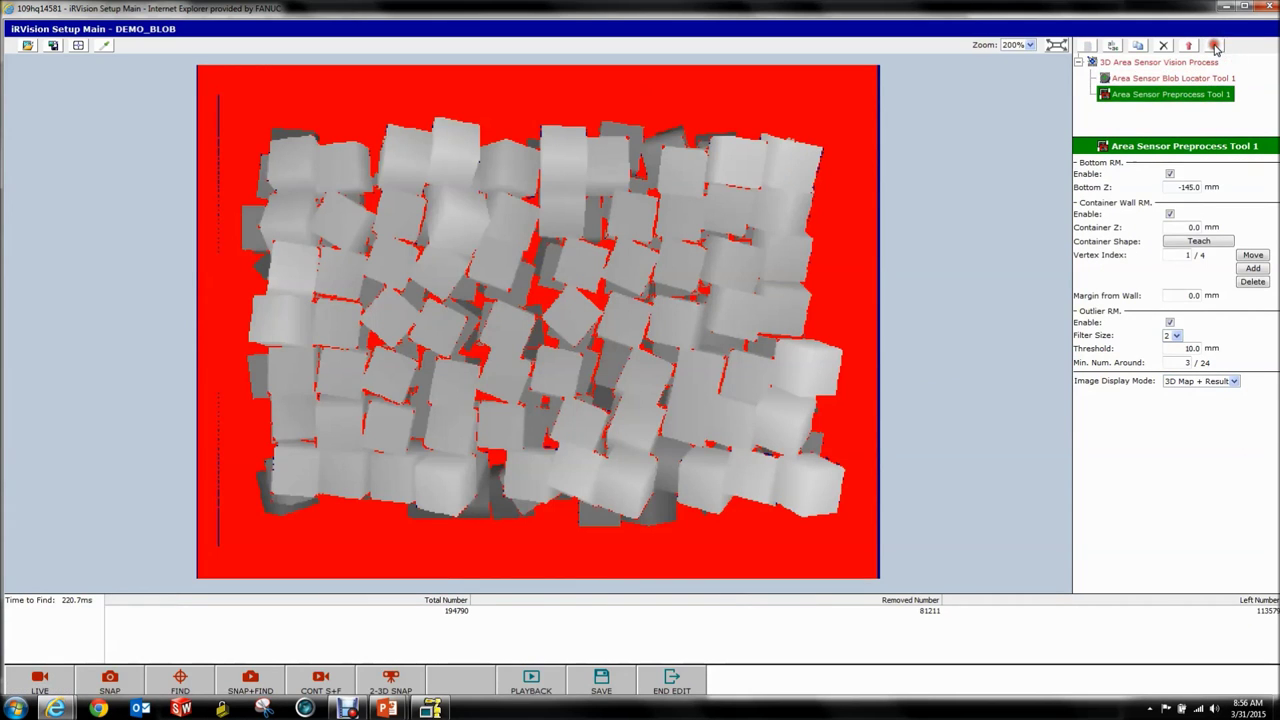
left_click(1170, 78)
left_click(1218, 162)
left_click(1215, 178)
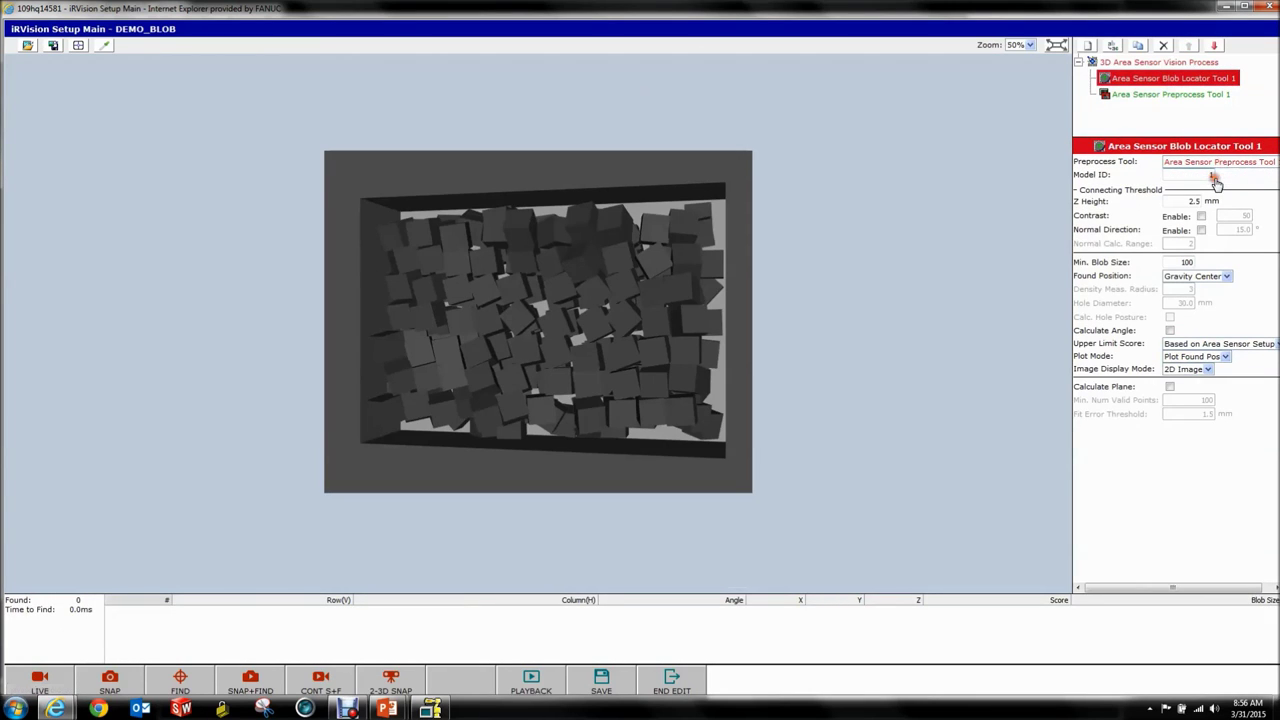
left_click(1214, 46)
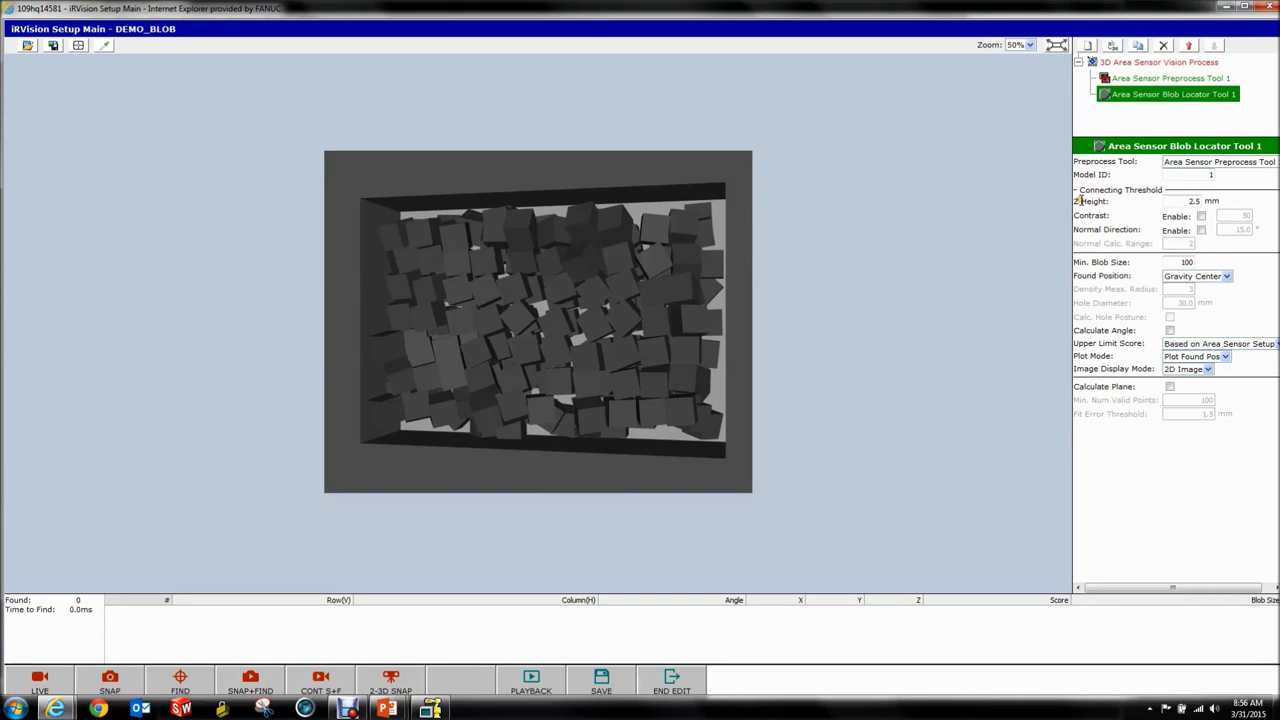
left_click(1146, 203)
left_click(1222, 202)
left_click(1195, 201)
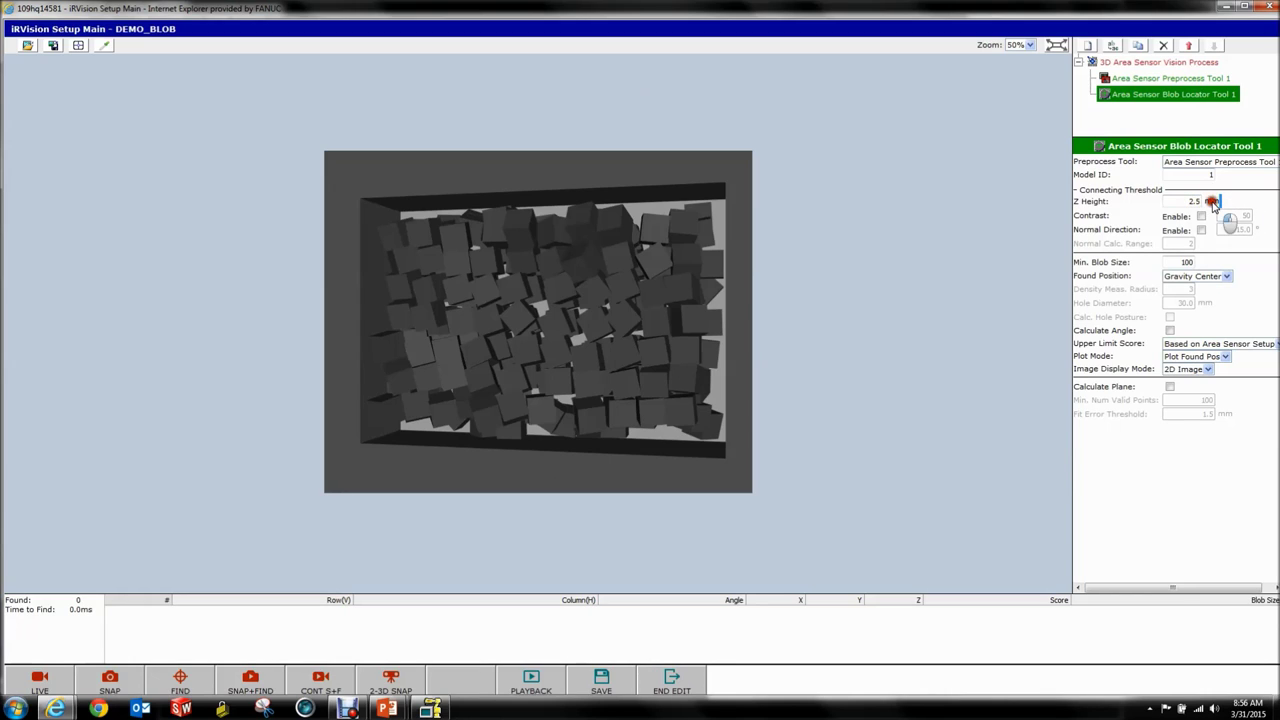
left_click(688, 271)
left_click(1180, 200)
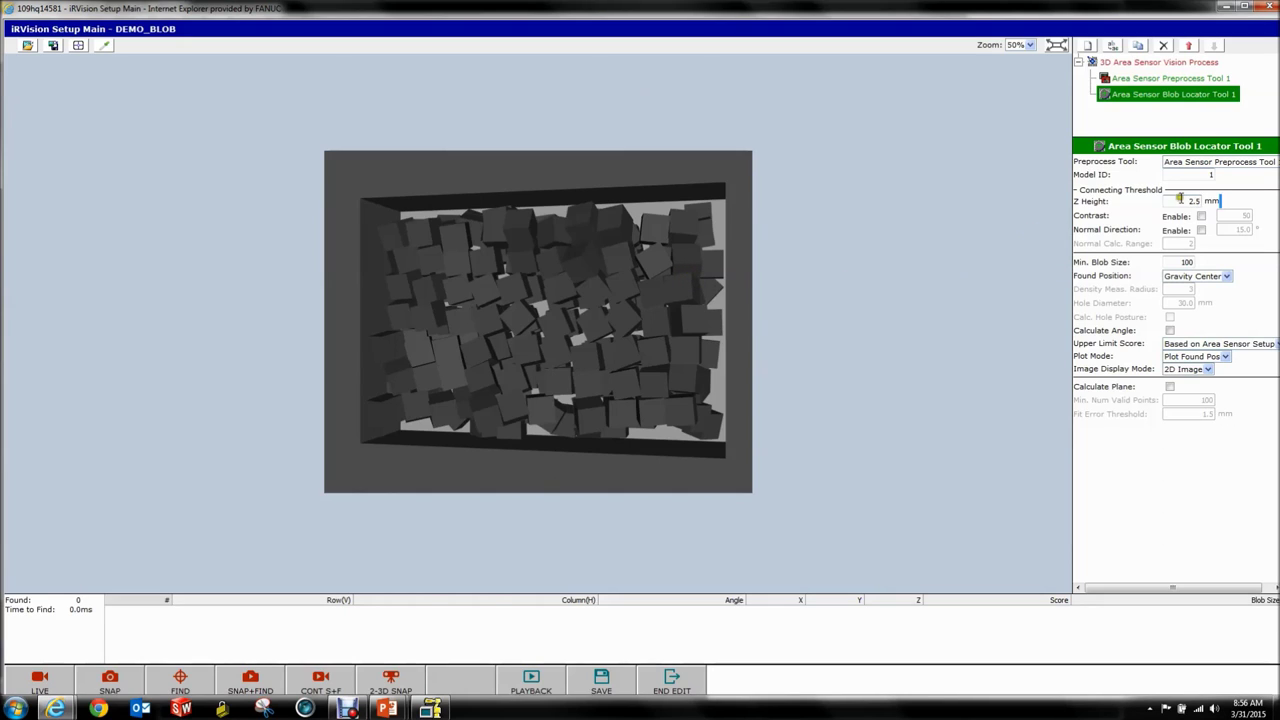
left_click(770, 302)
left_click(594, 260)
left_click_drag(1076, 201, 1230, 204)
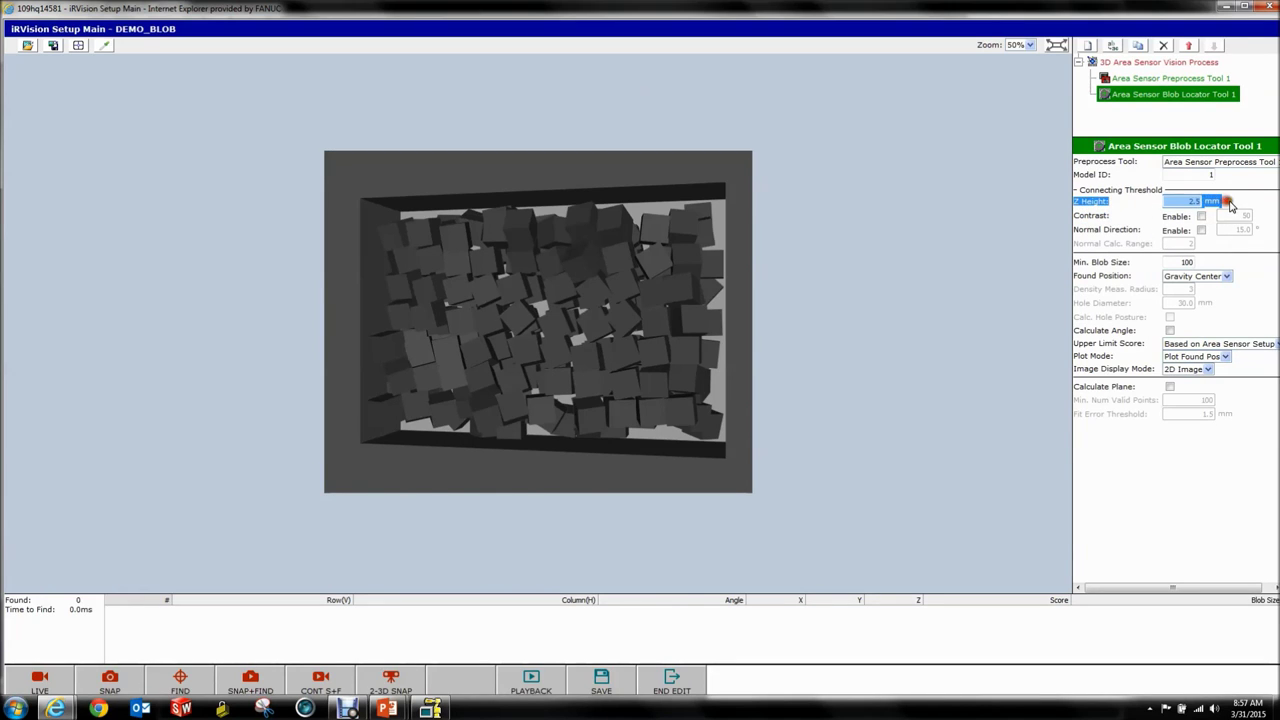
left_click(1230, 204)
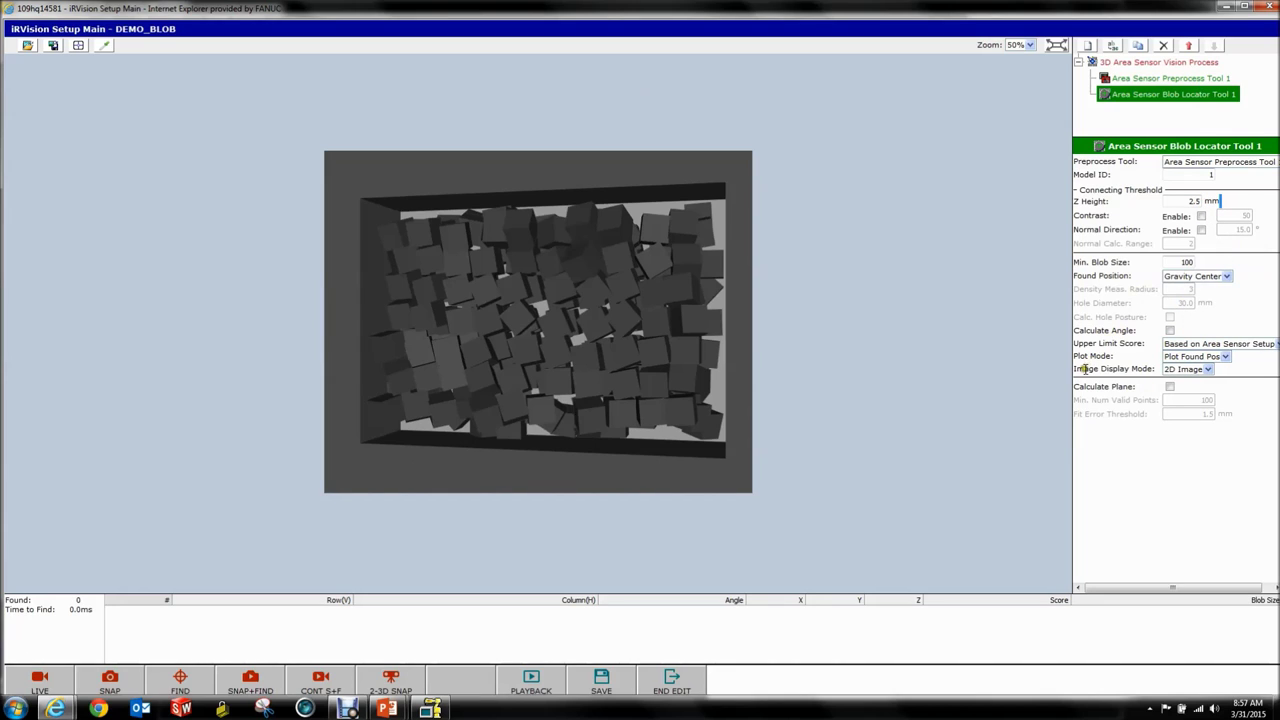
Set the blob locator's plot mode to Plot Found Pos + Points and run Find.
left_click_drag(1076, 356, 1230, 362)
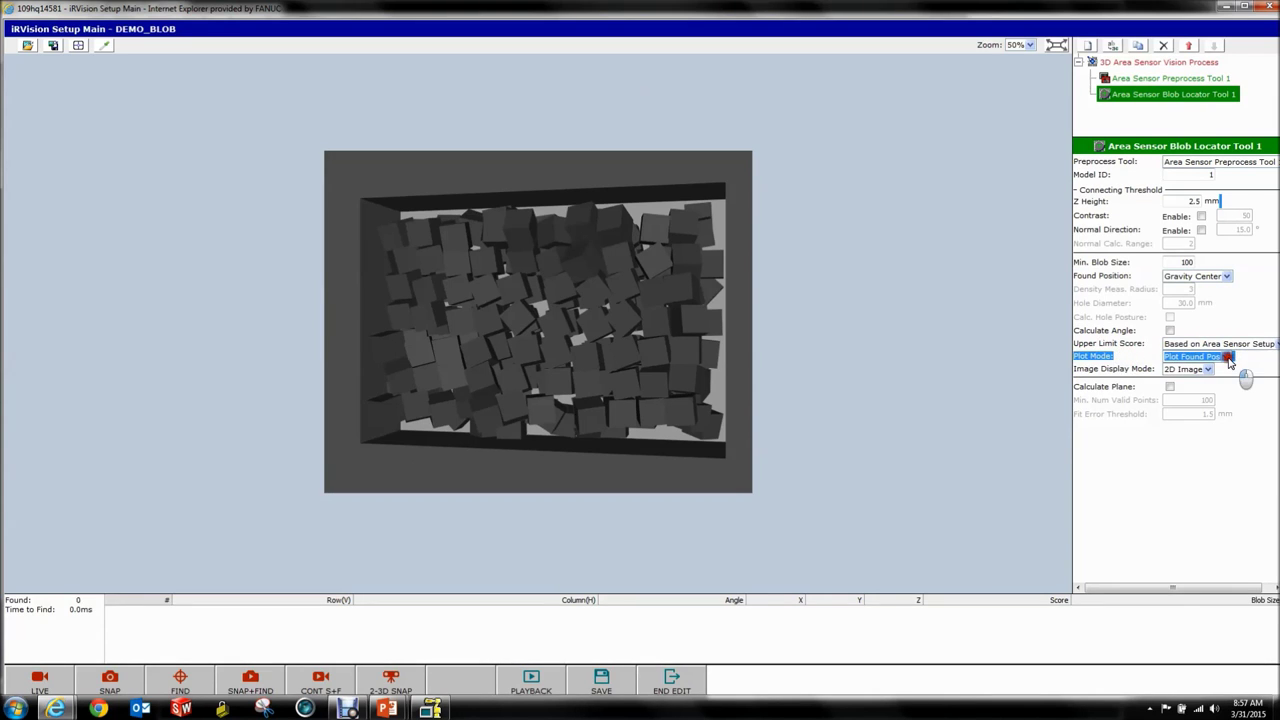
left_click(1228, 358)
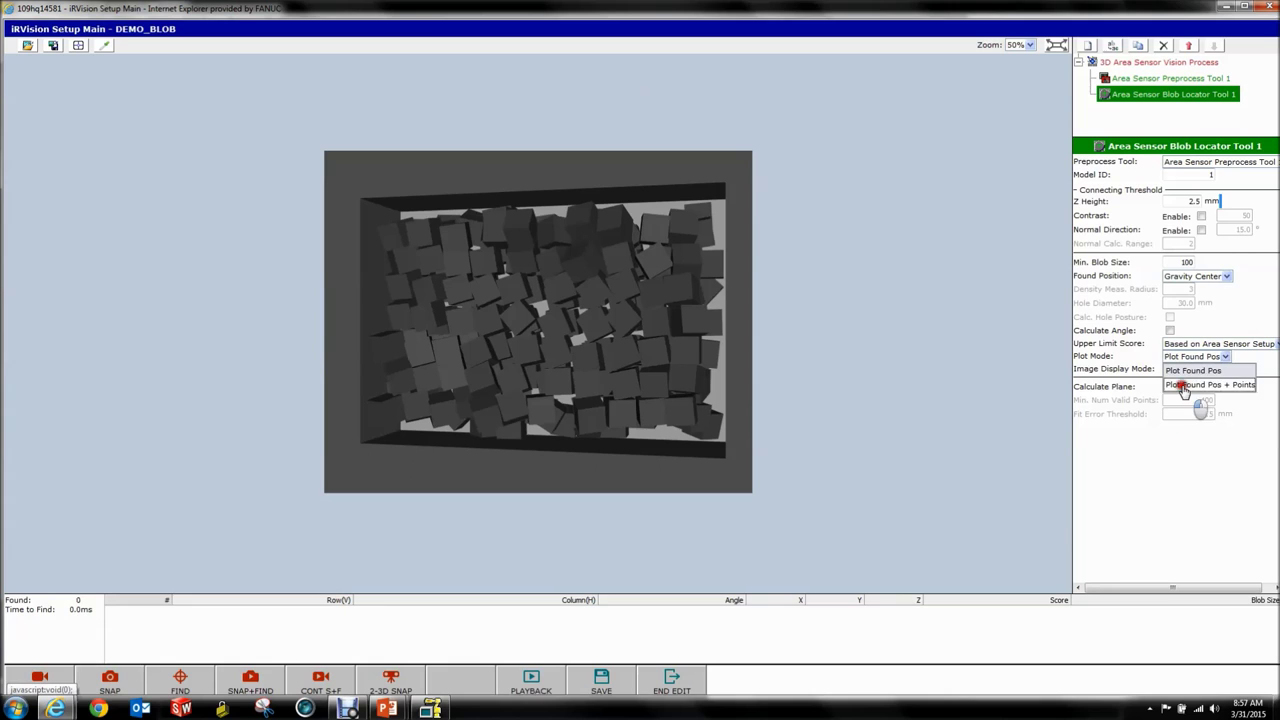
left_click(1186, 386)
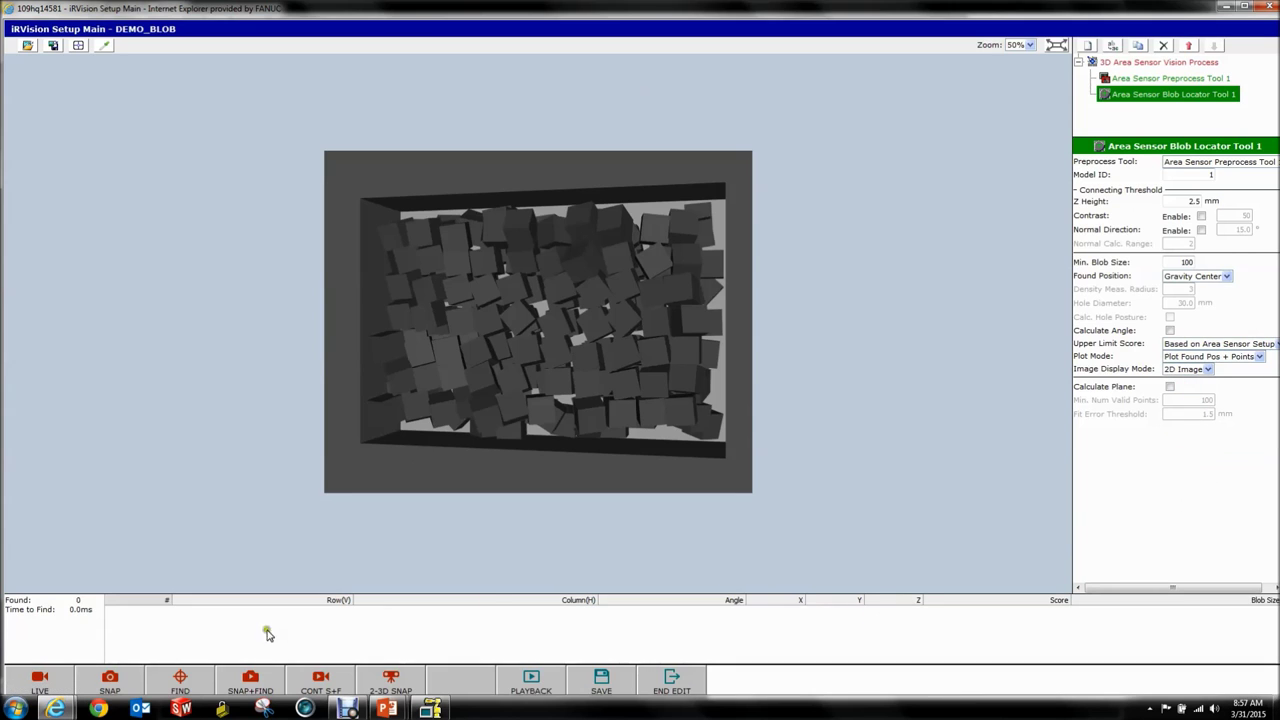
left_click(181, 680)
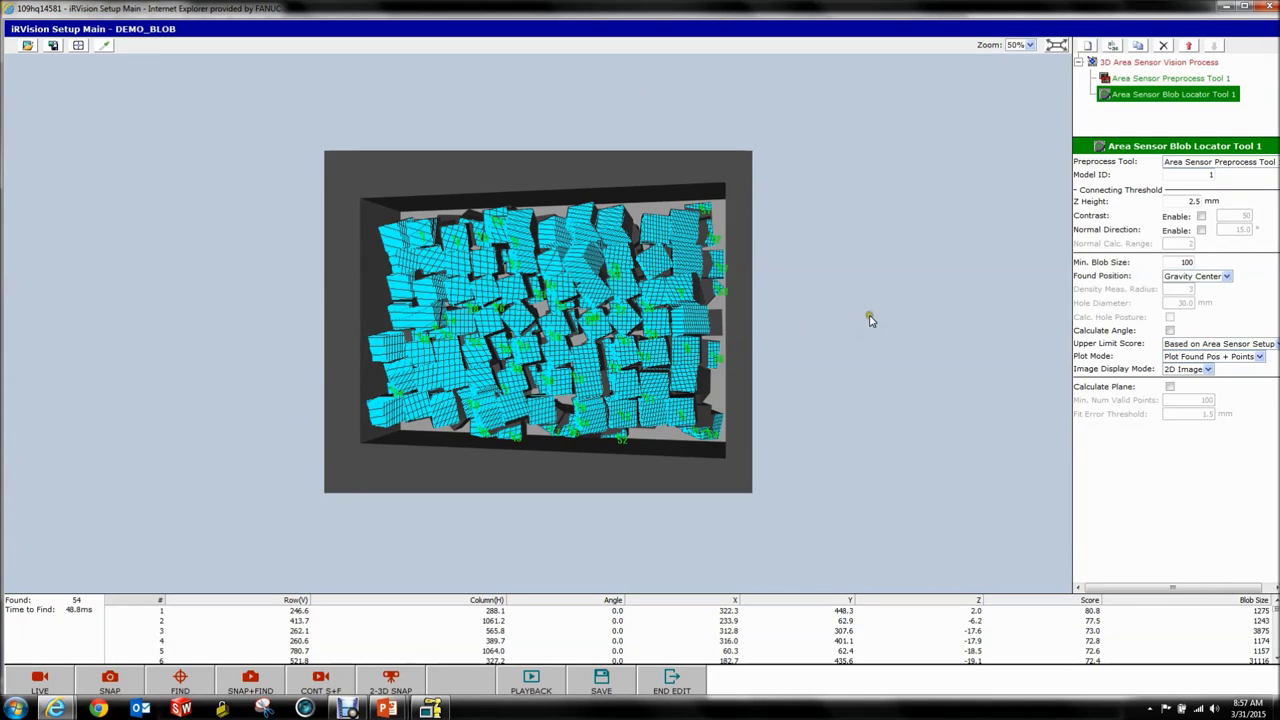
Enable the Normal Direction threshold at 20°, set Normal Calc. Range to 5, and run Find.
left_click(1201, 231)
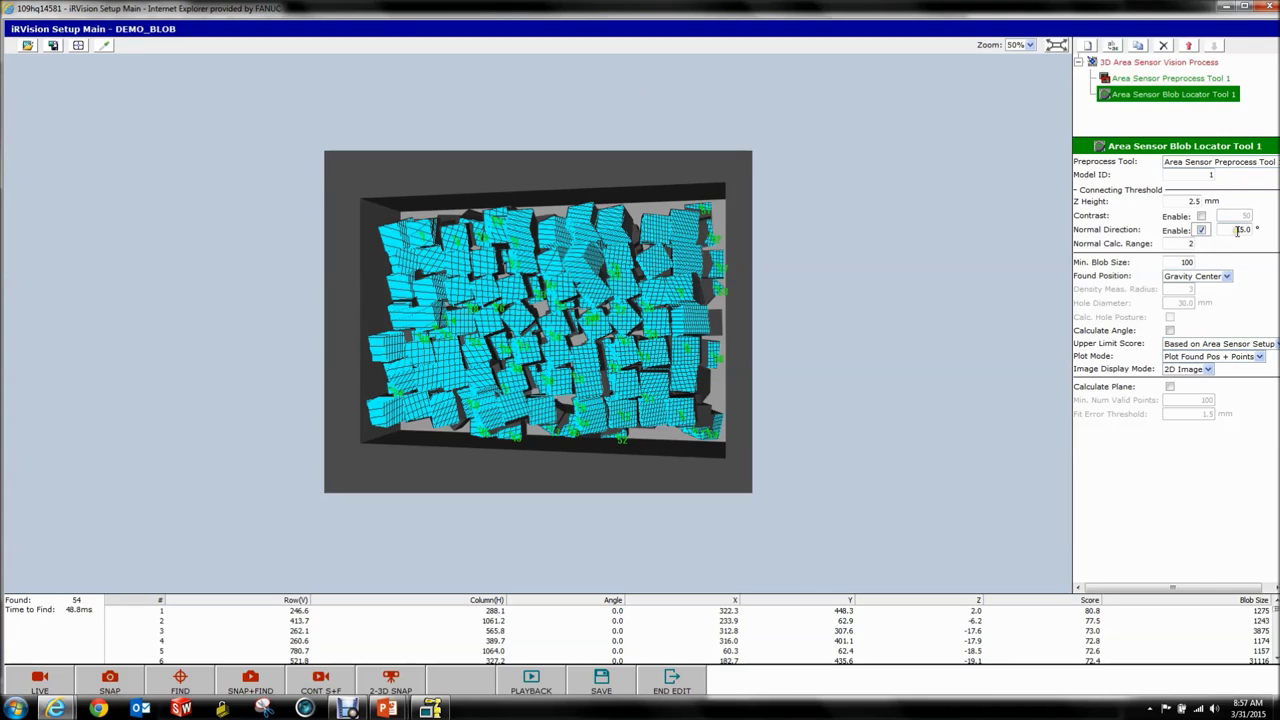
left_click(1190, 244)
type("5")
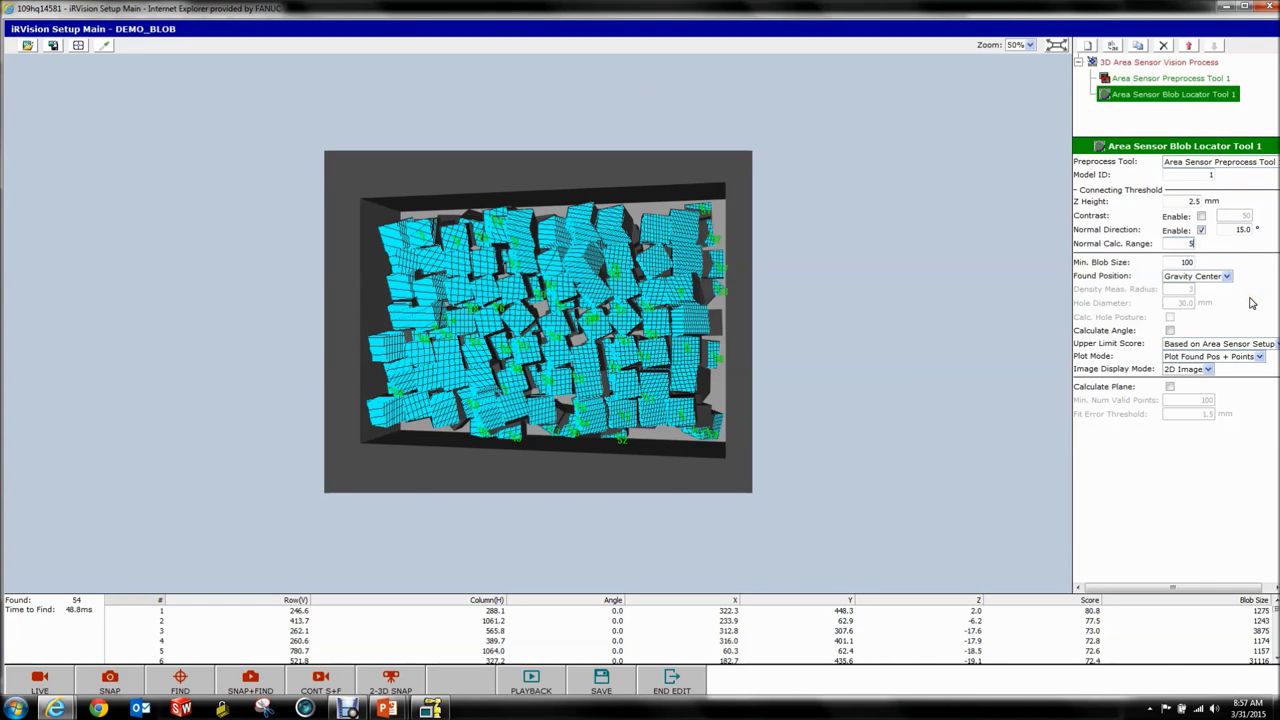
double_click(1248, 230)
type("20")
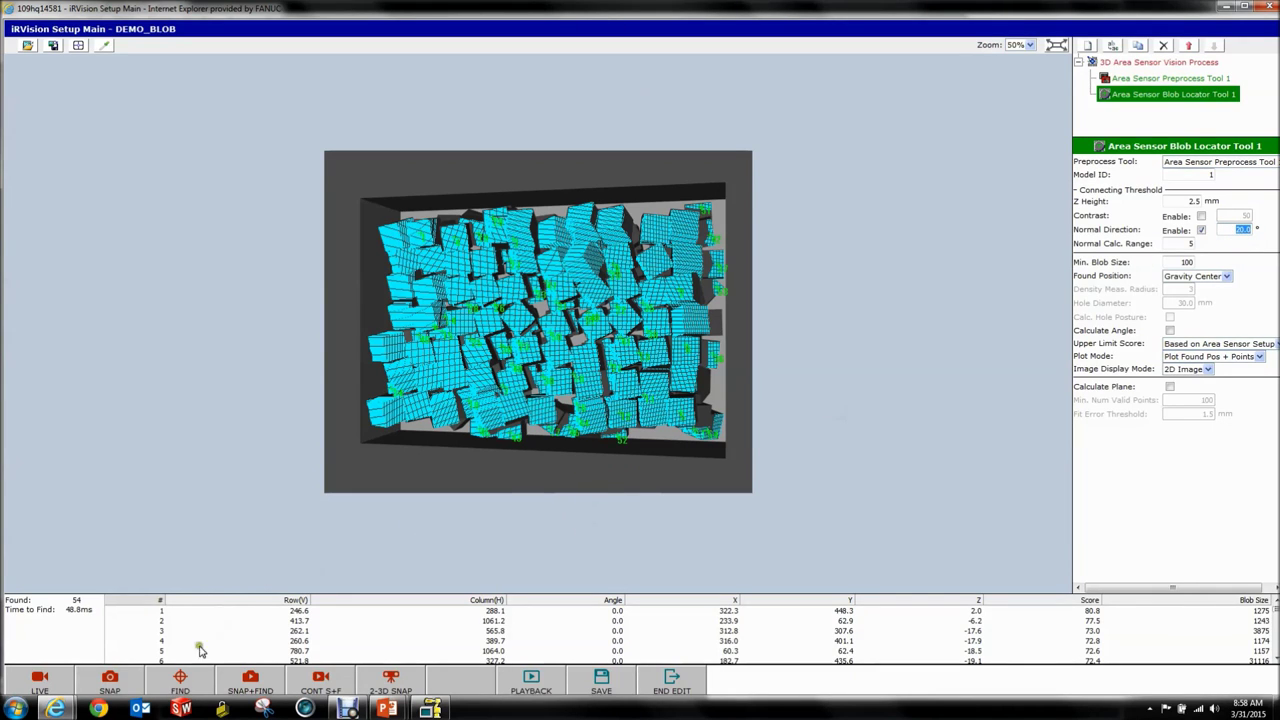
left_click(189, 685)
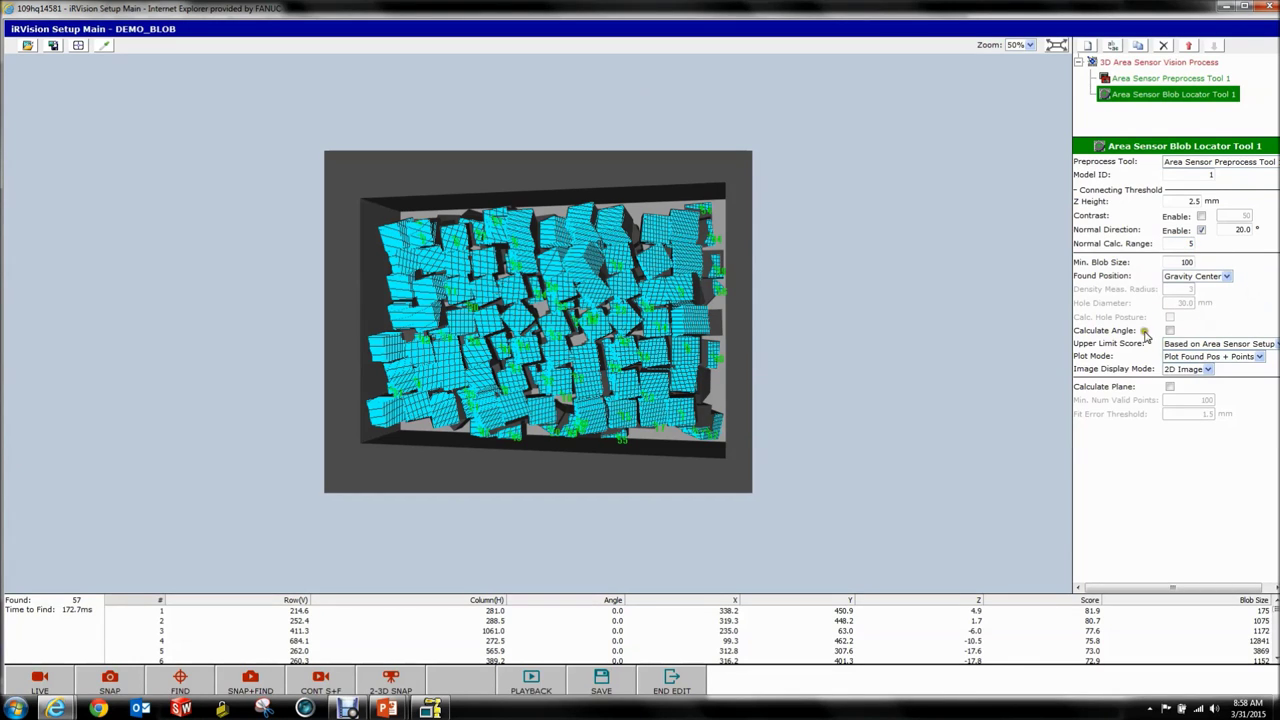
Enable the Contrast threshold, set it to 1 while displaying 2D Image + Edges, and run Find.
left_click(1201, 217)
left_click(1225, 217)
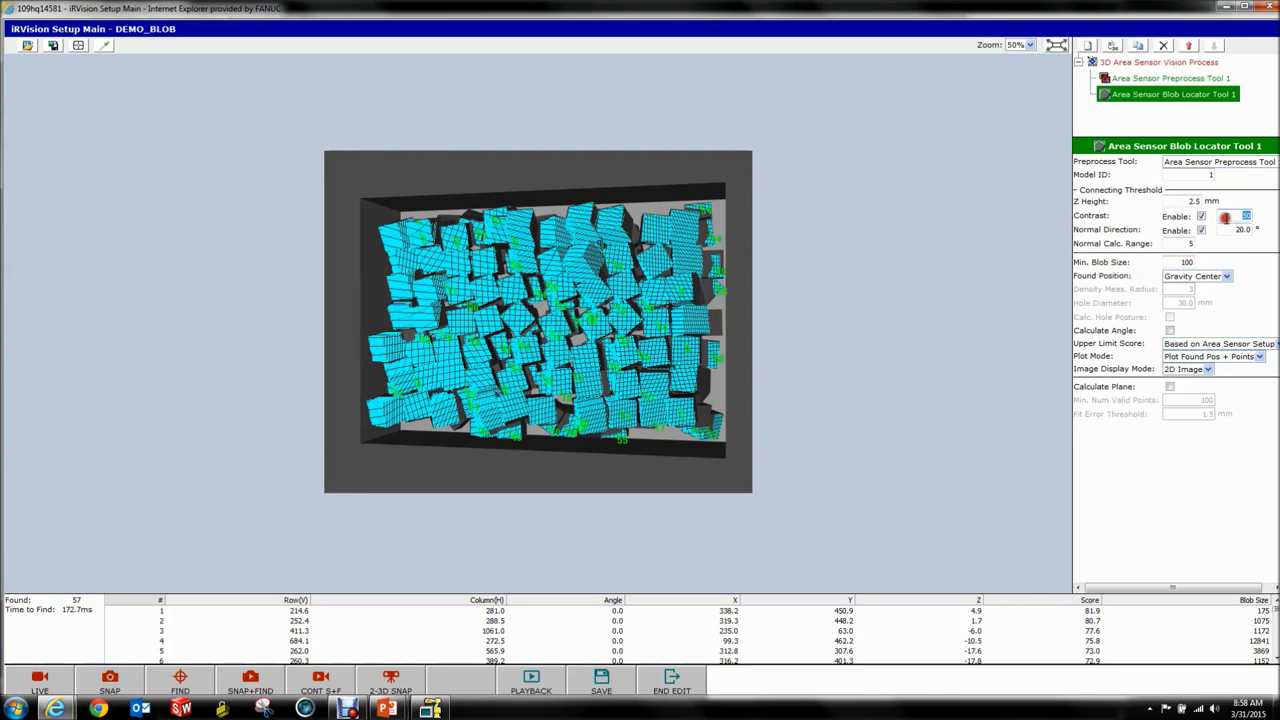
left_click(1195, 369)
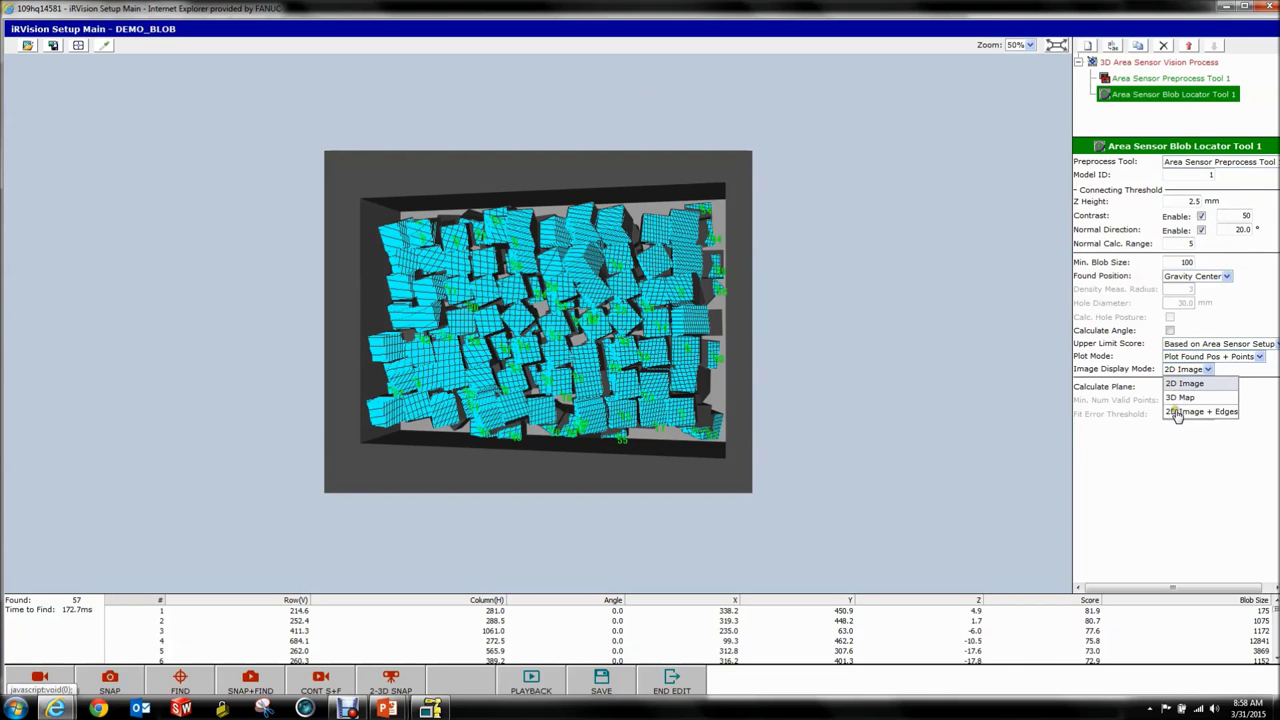
left_click(1180, 411)
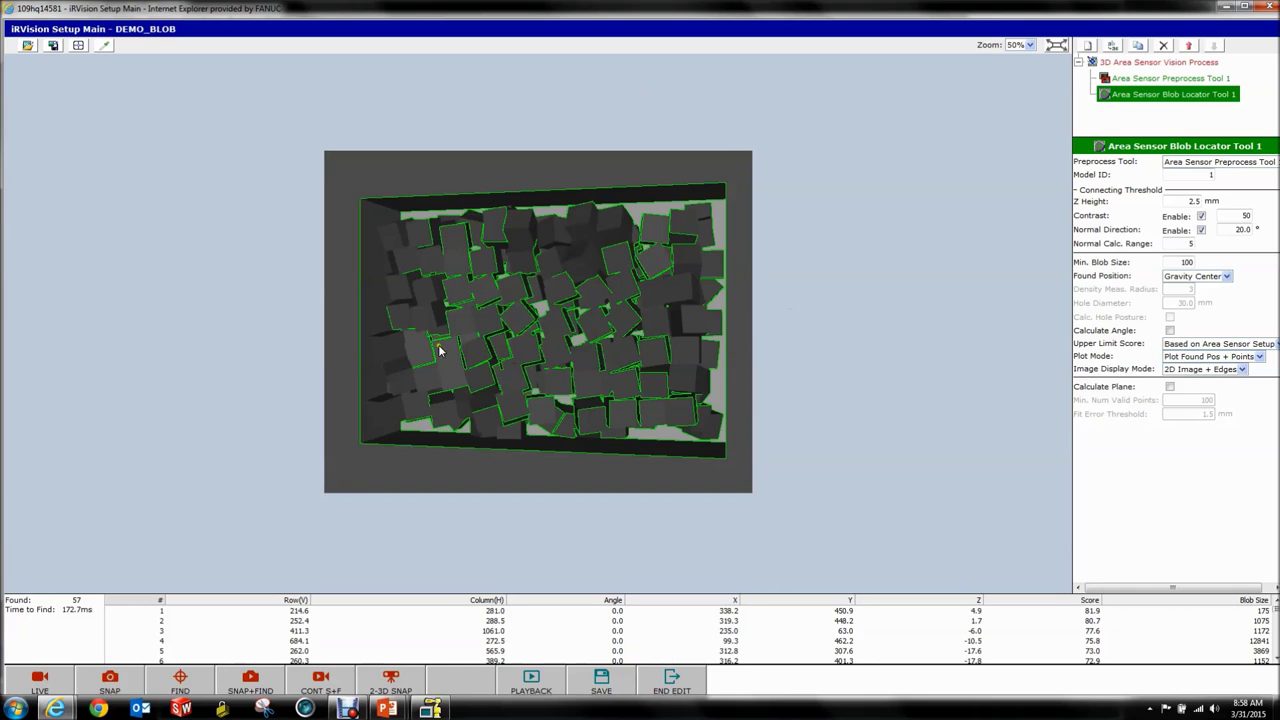
left_click(1213, 216)
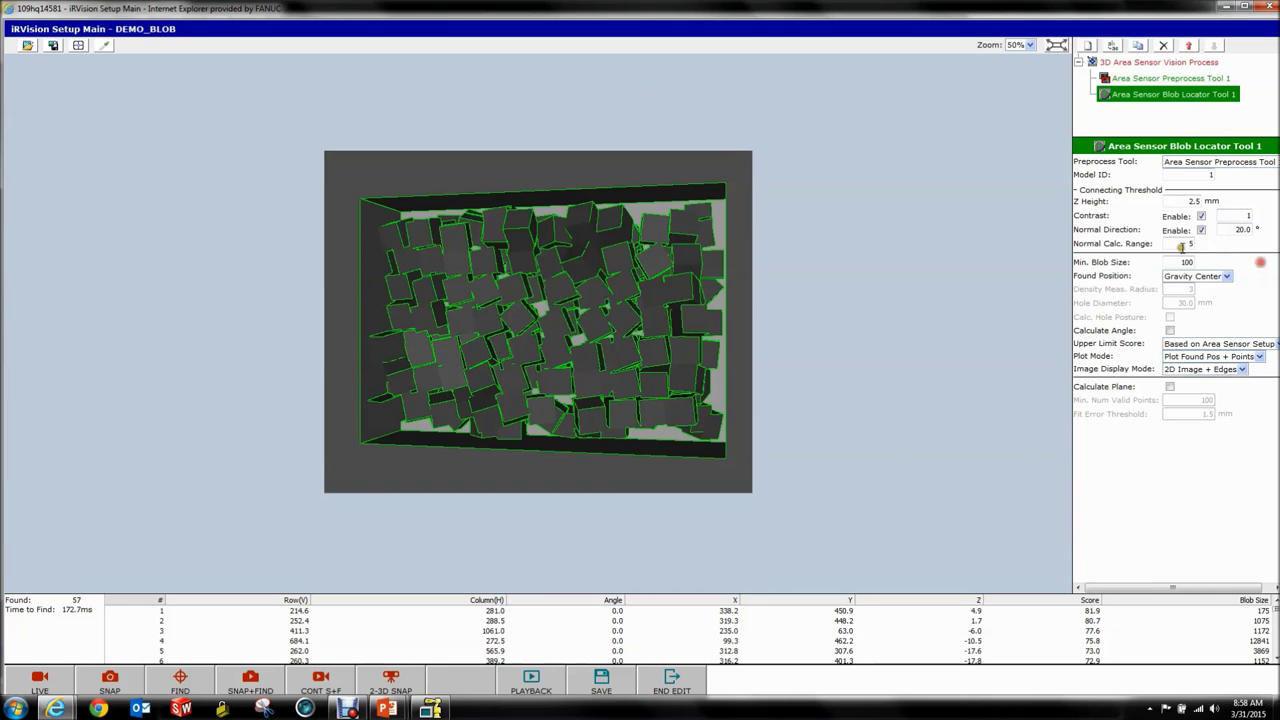
left_click(183, 680)
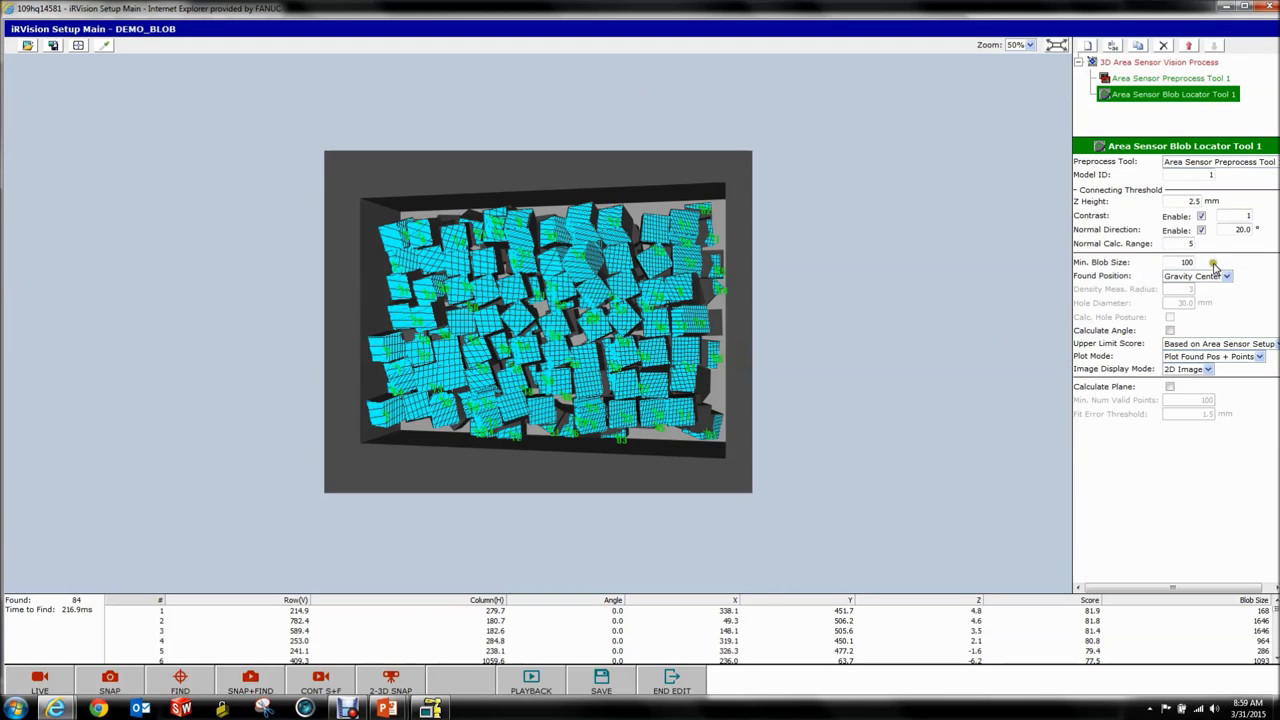
Highlight the fifth found result to inspect its blob and Blob Size against the minimum blob size.
left_click(1229, 261)
left_click(1258, 651)
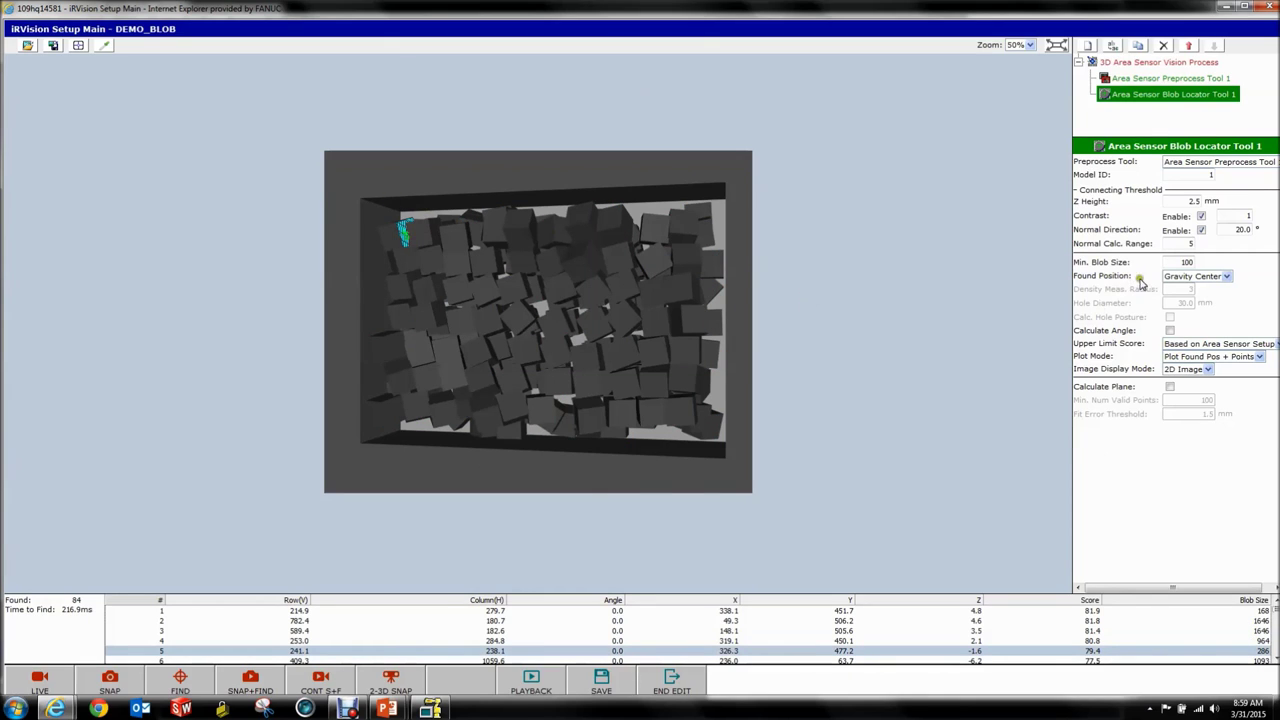
Set the blob locator's minimum blob size to 600 and run Find.
double_click(1167, 260)
type("6")
left_click(1244, 288)
left_click_drag(1072, 262, 1228, 268)
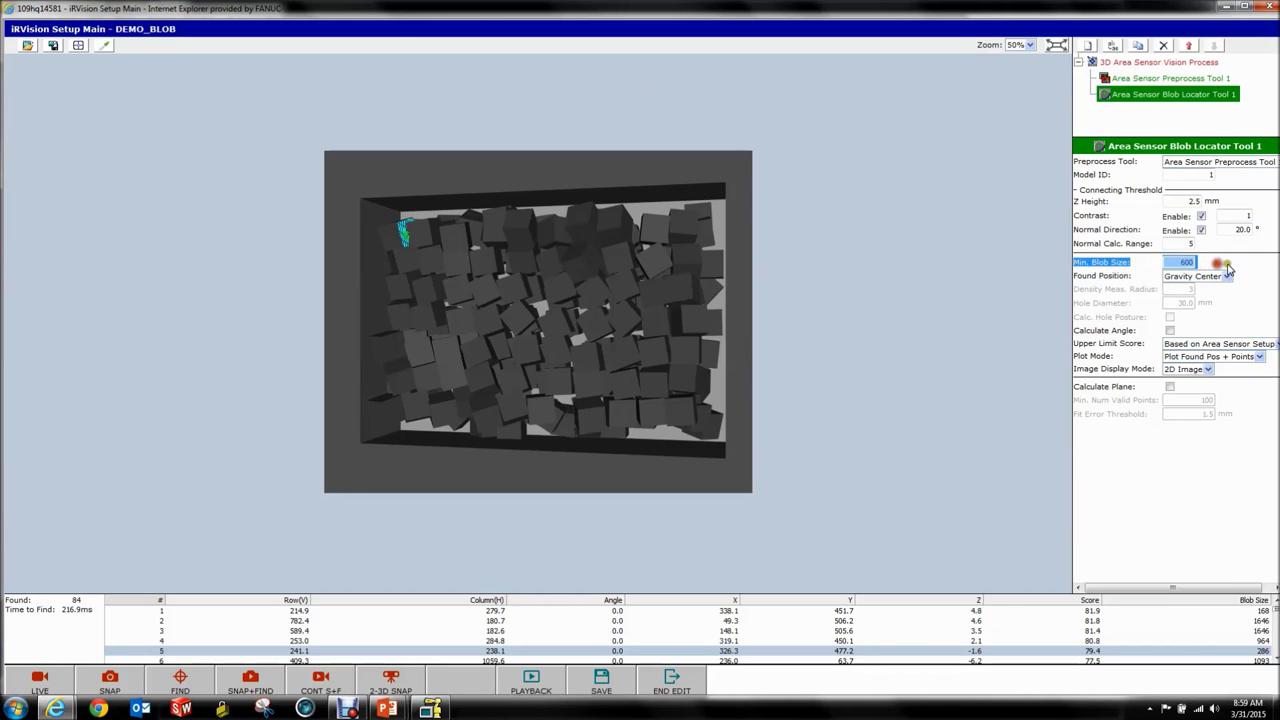
left_click(168, 682)
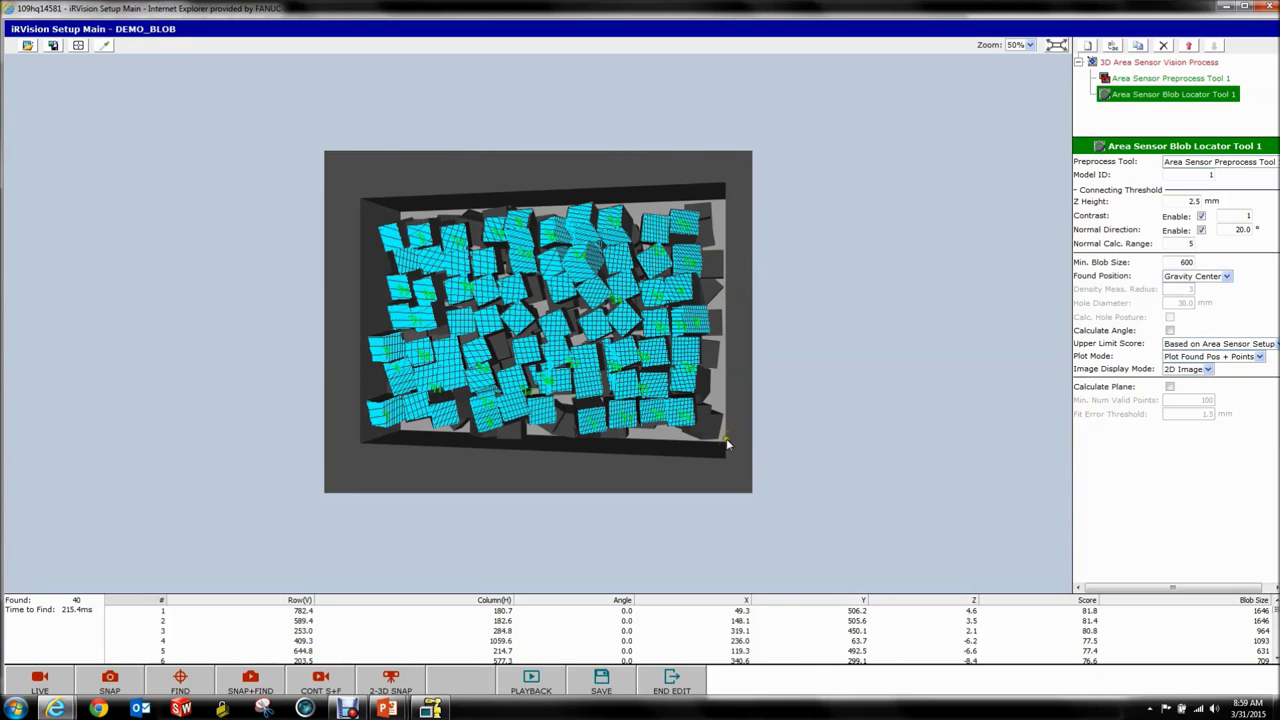
Run Find with Normal Calc. Range set to 3, and again with it set back to 5.
left_click(1164, 508)
left_click(1230, 249)
left_click(178, 684)
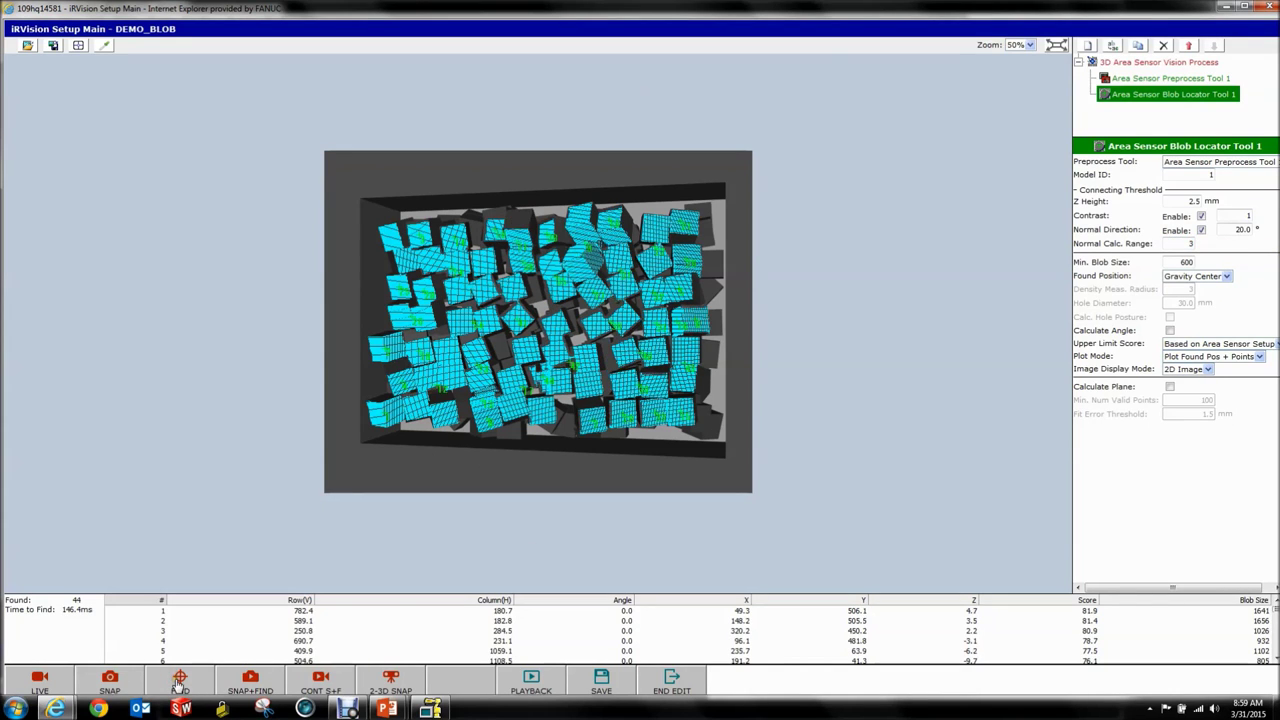
left_click(1186, 247)
left_click(1172, 510)
left_click(190, 693)
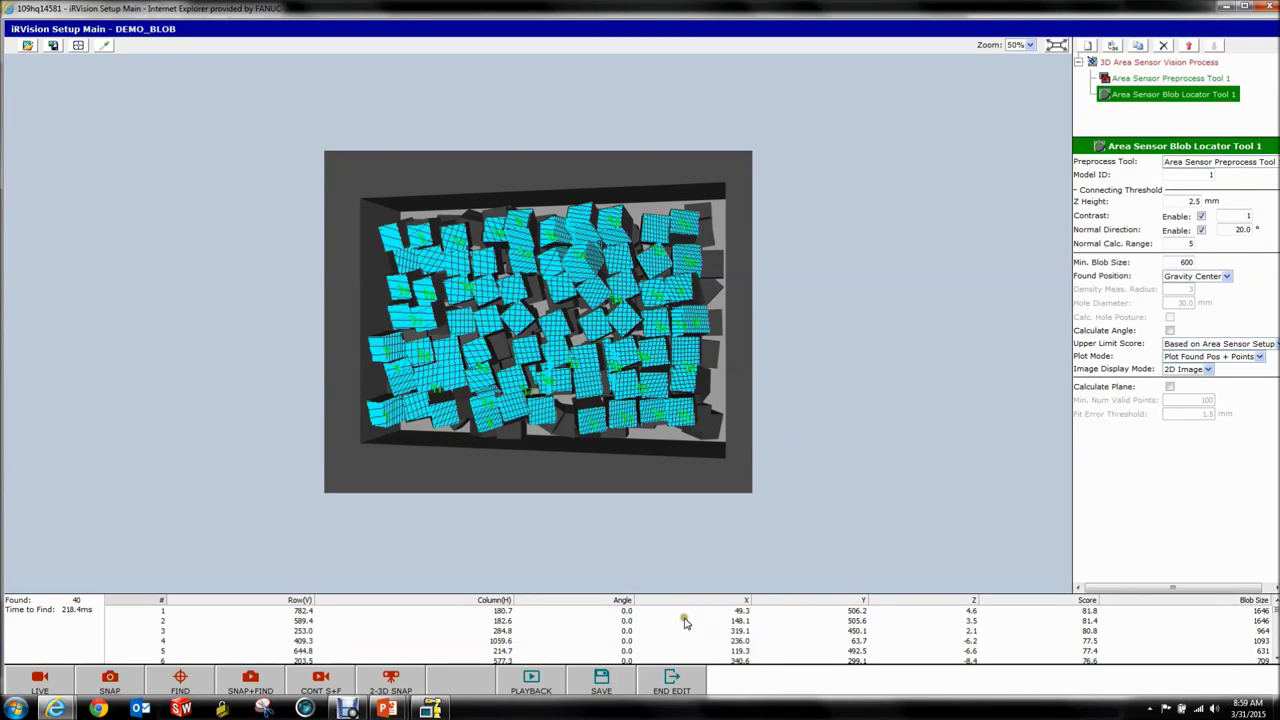
Highlight the first found result, enable Calculate Plane, and run Find.
double_click(757, 611)
left_click(1036, 613)
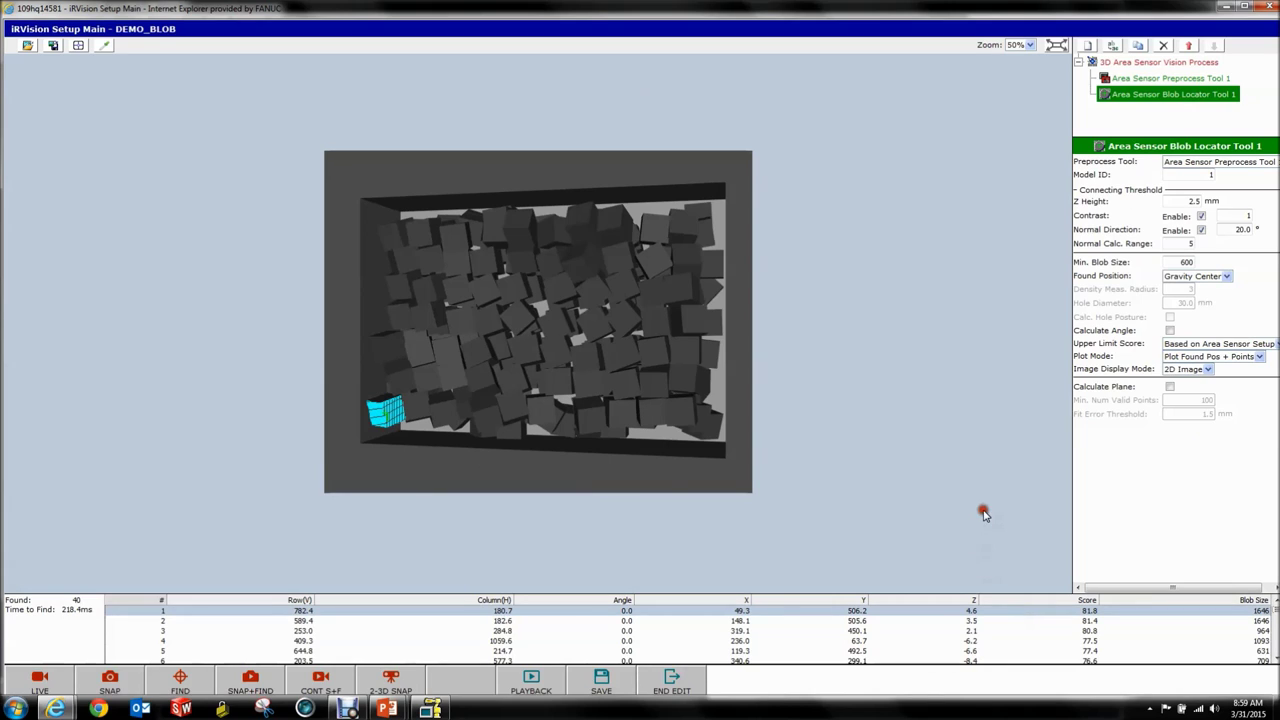
left_click_drag(1072, 387, 1162, 388)
left_click(1169, 387)
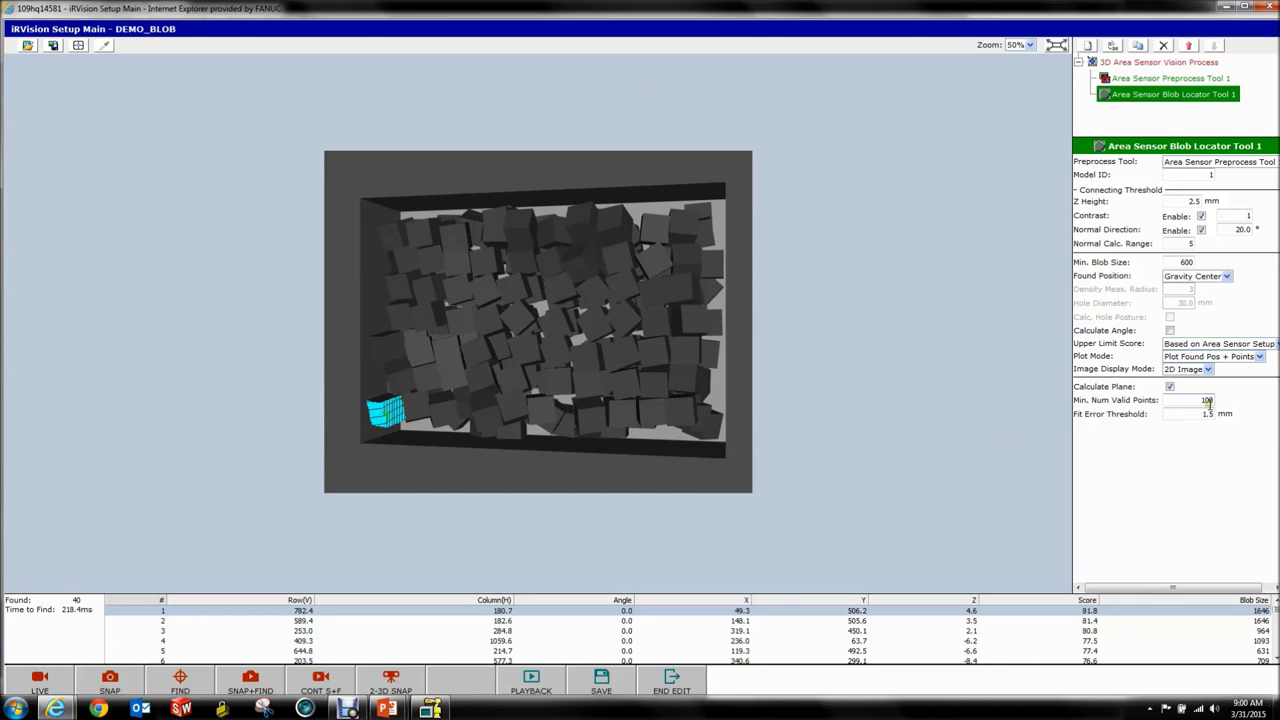
left_click(172, 678)
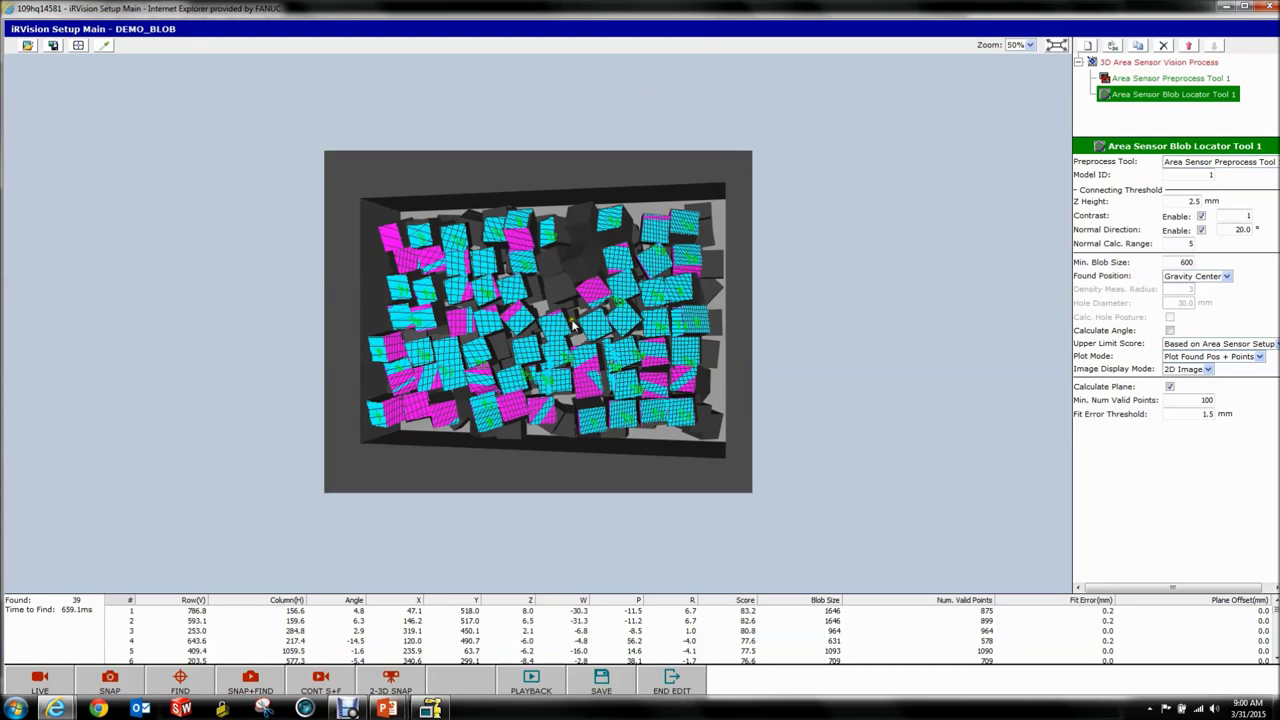
Examine the found blobs and their fitted plane points in the image at 200% zoom.
left_click(1022, 45)
left_click(1019, 129)
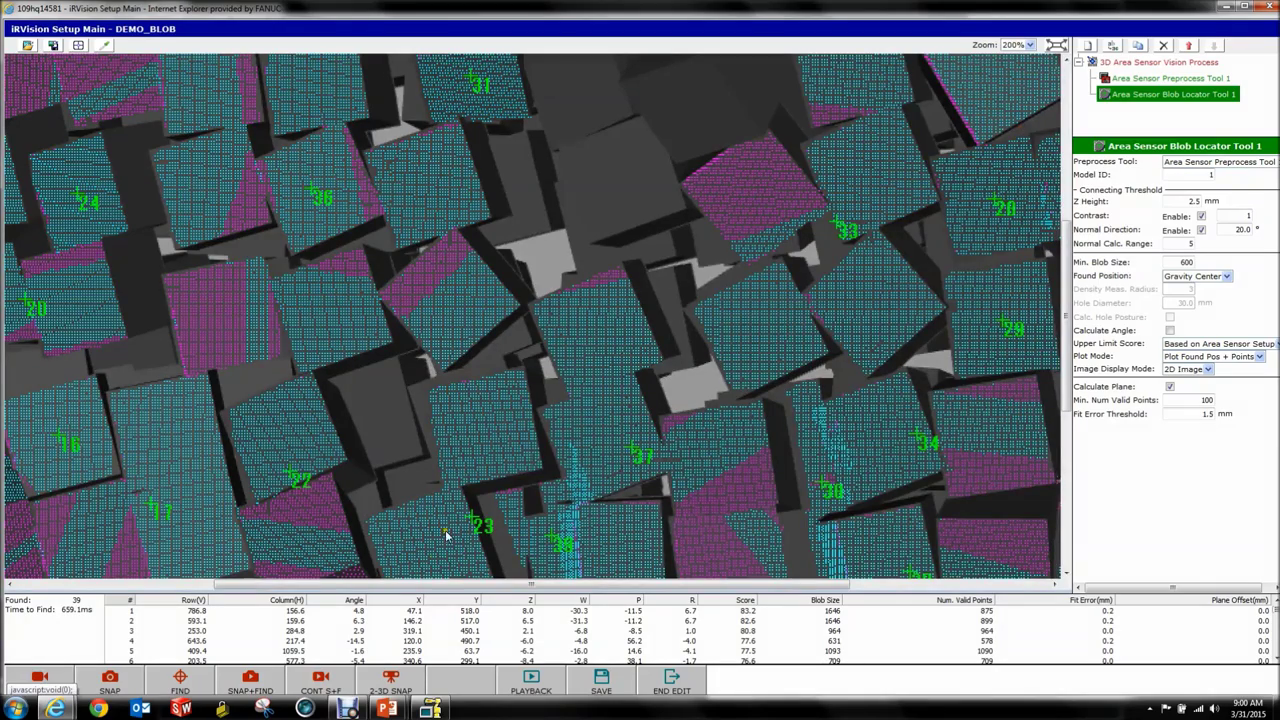
left_click_drag(445, 584, 668, 584)
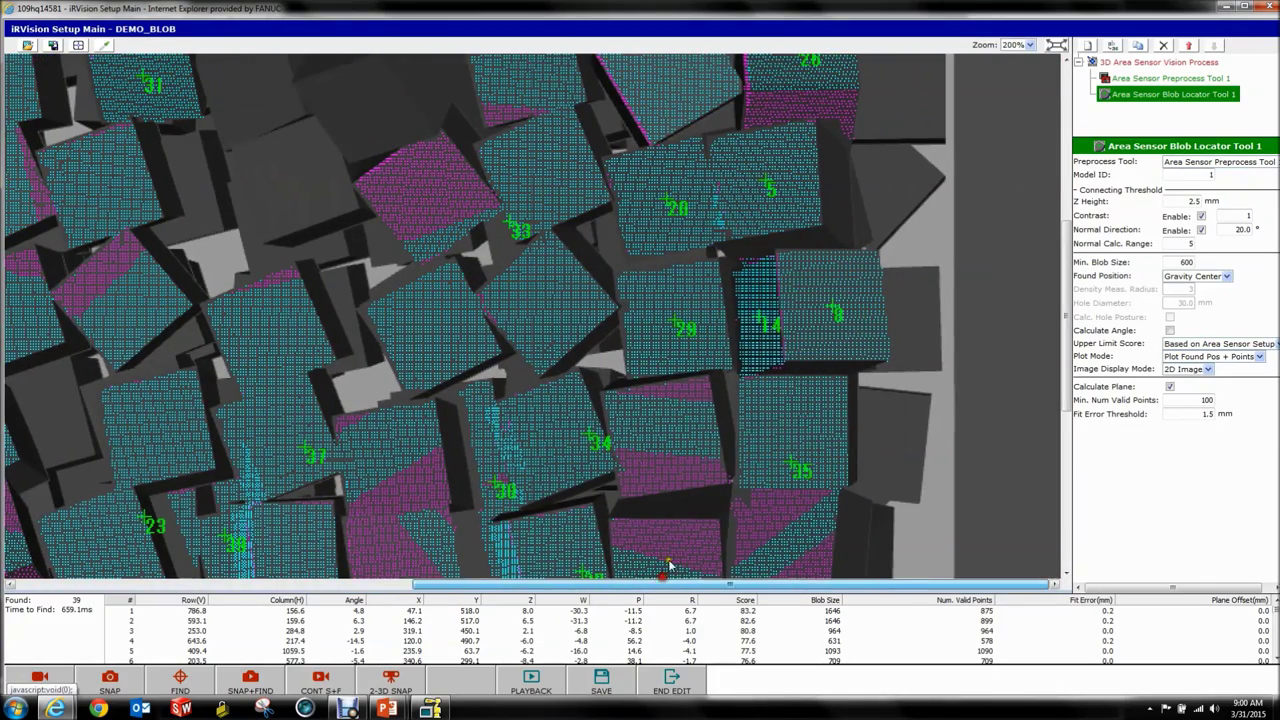
left_click_drag(1066, 244, 860, 205)
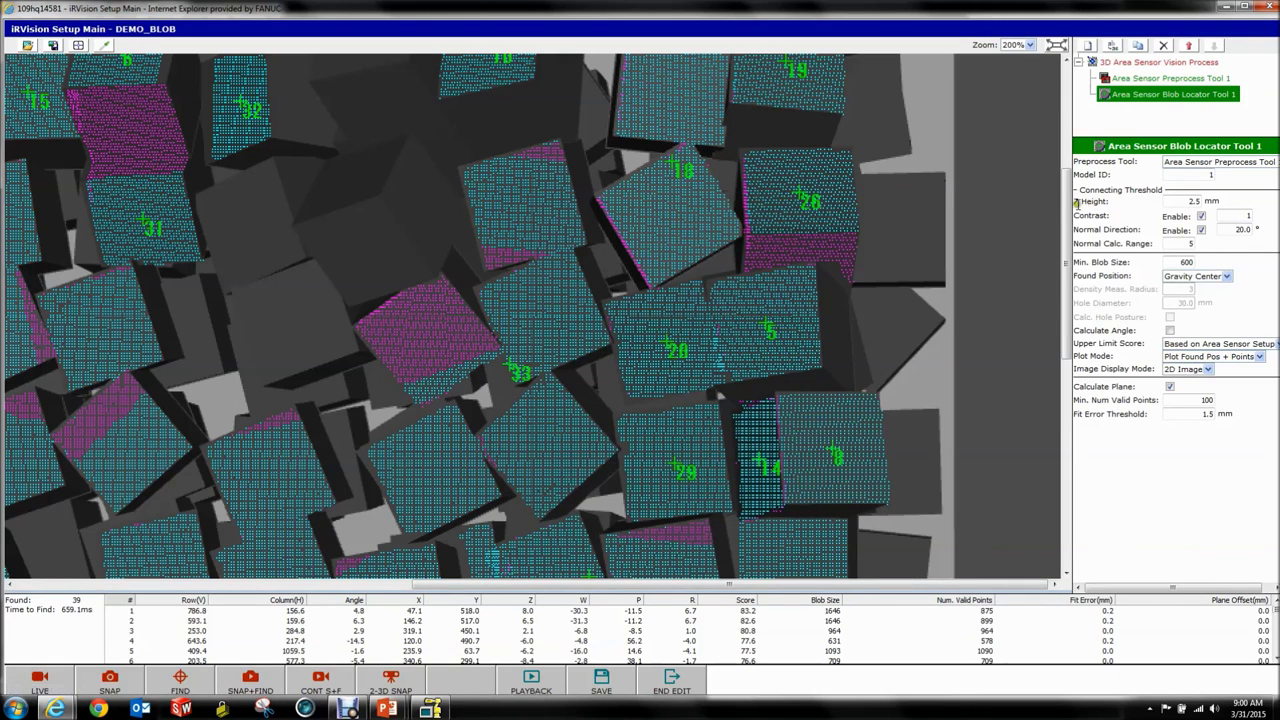
scroll(1068, 194, "up", 3)
scroll(1066, 176, "down", 5)
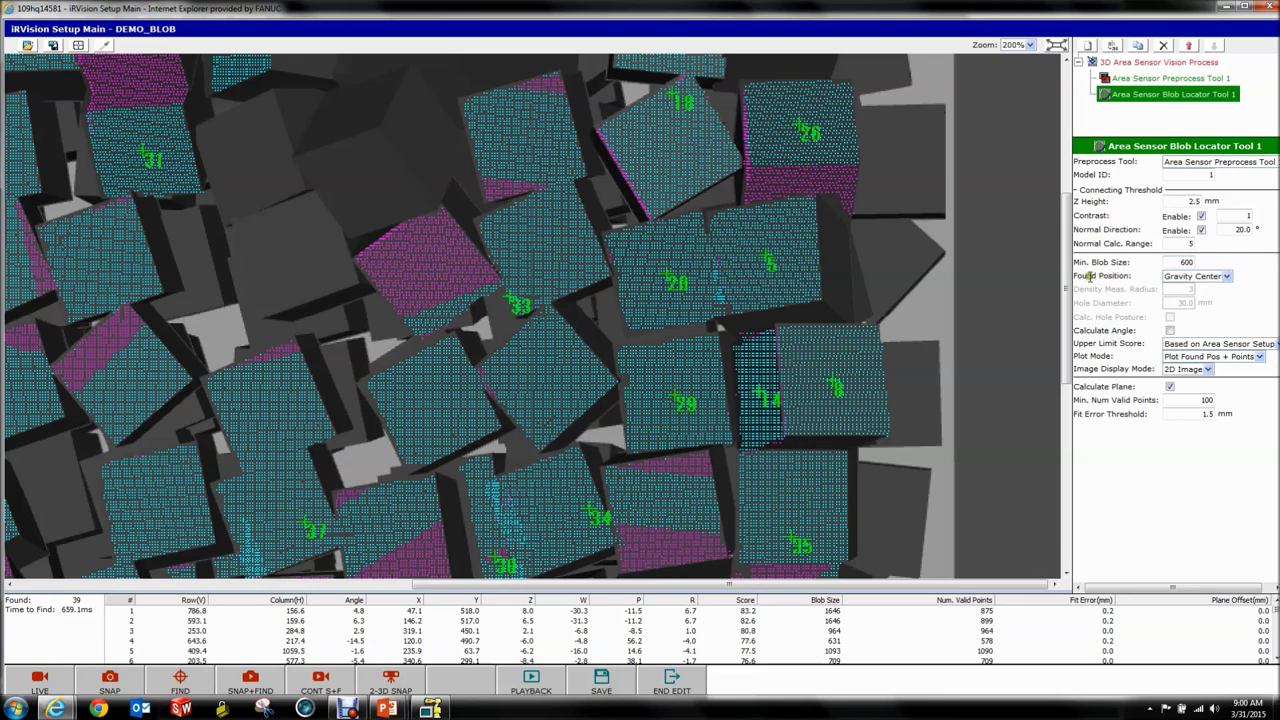
Set the blob locator's Found Position to Minimum Rectangle Center and run Find.
left_click(1196, 276)
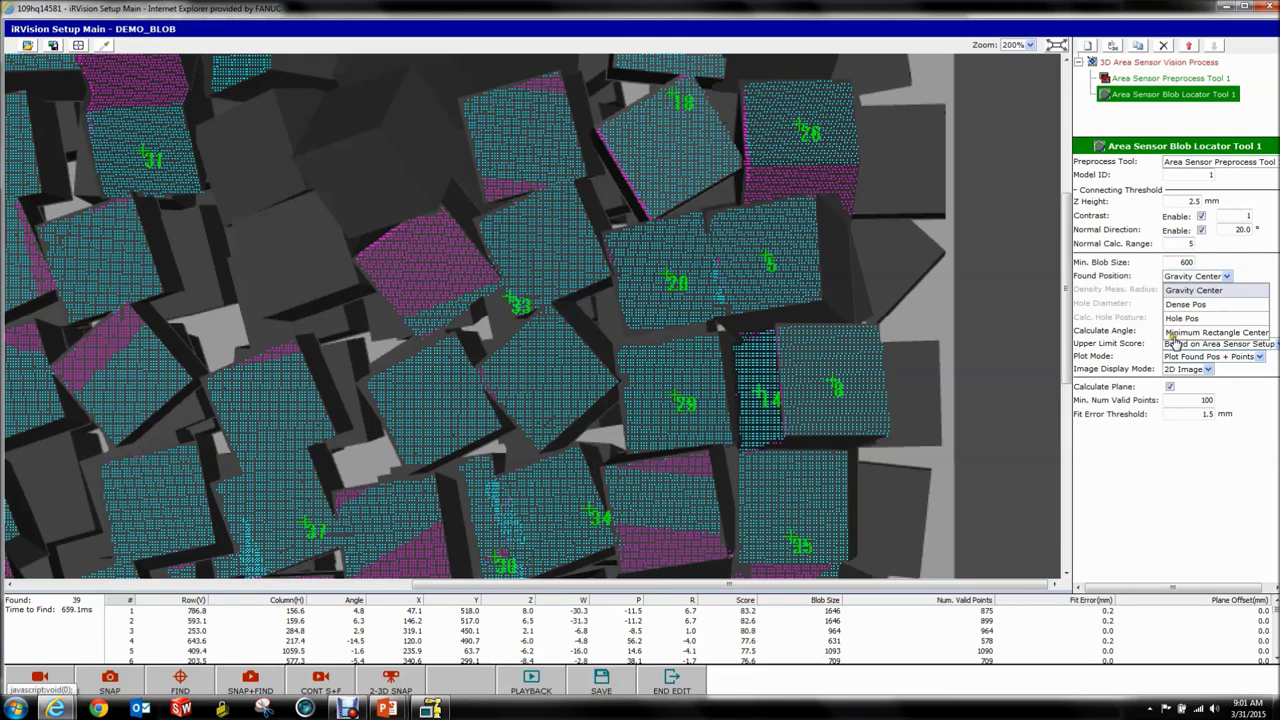
left_click(1175, 334)
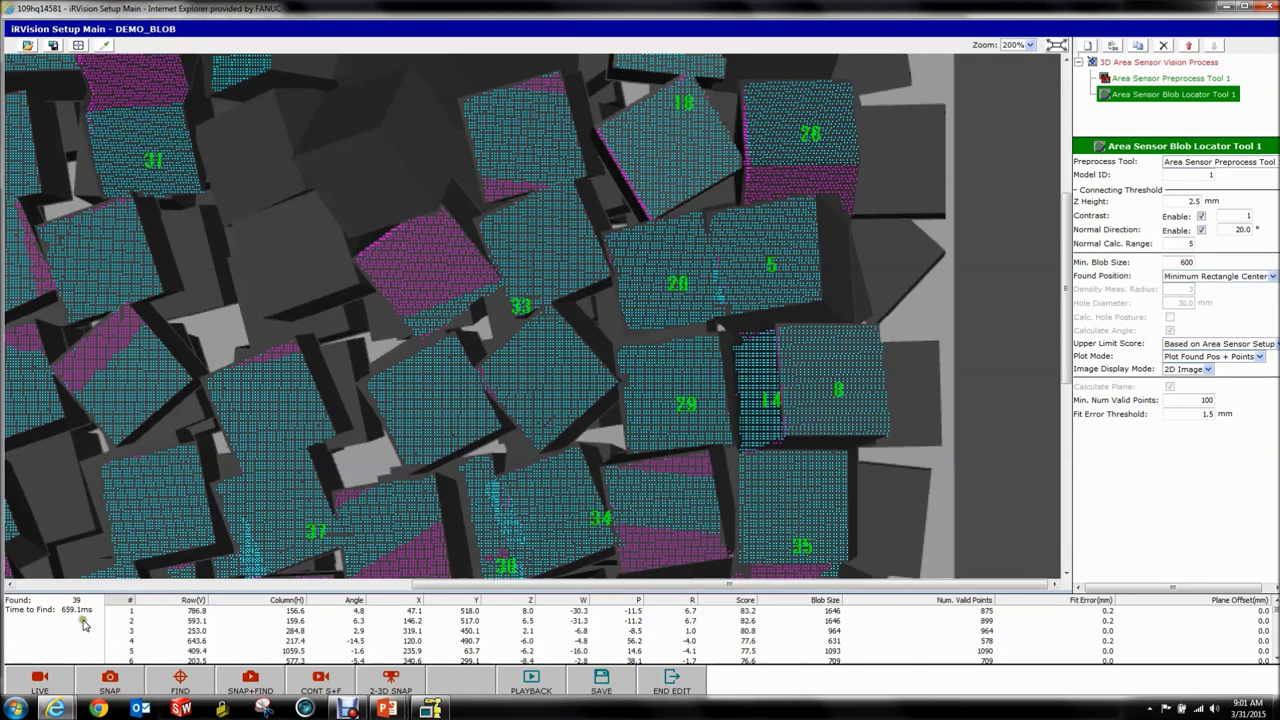
left_click(184, 684)
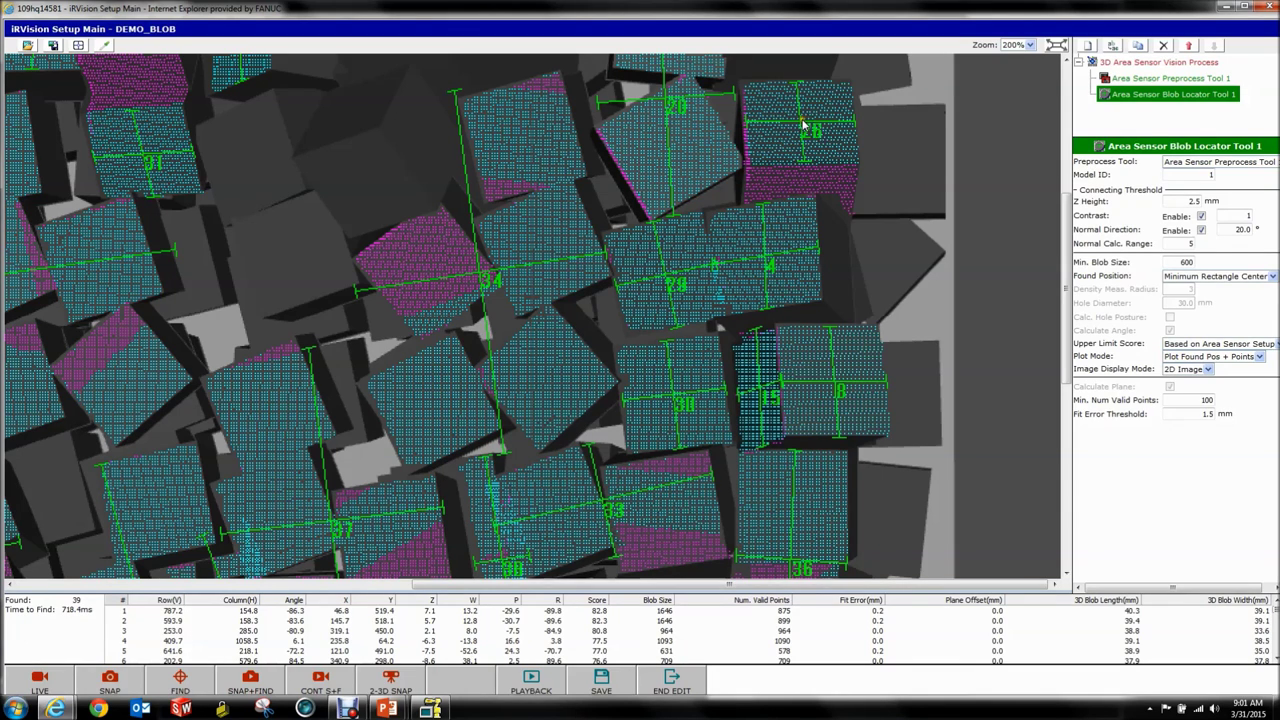
Highlight found result 26 to inspect its blob rectangle and its 3D Blob Length and Width.
scroll(1274, 628, "down", 6)
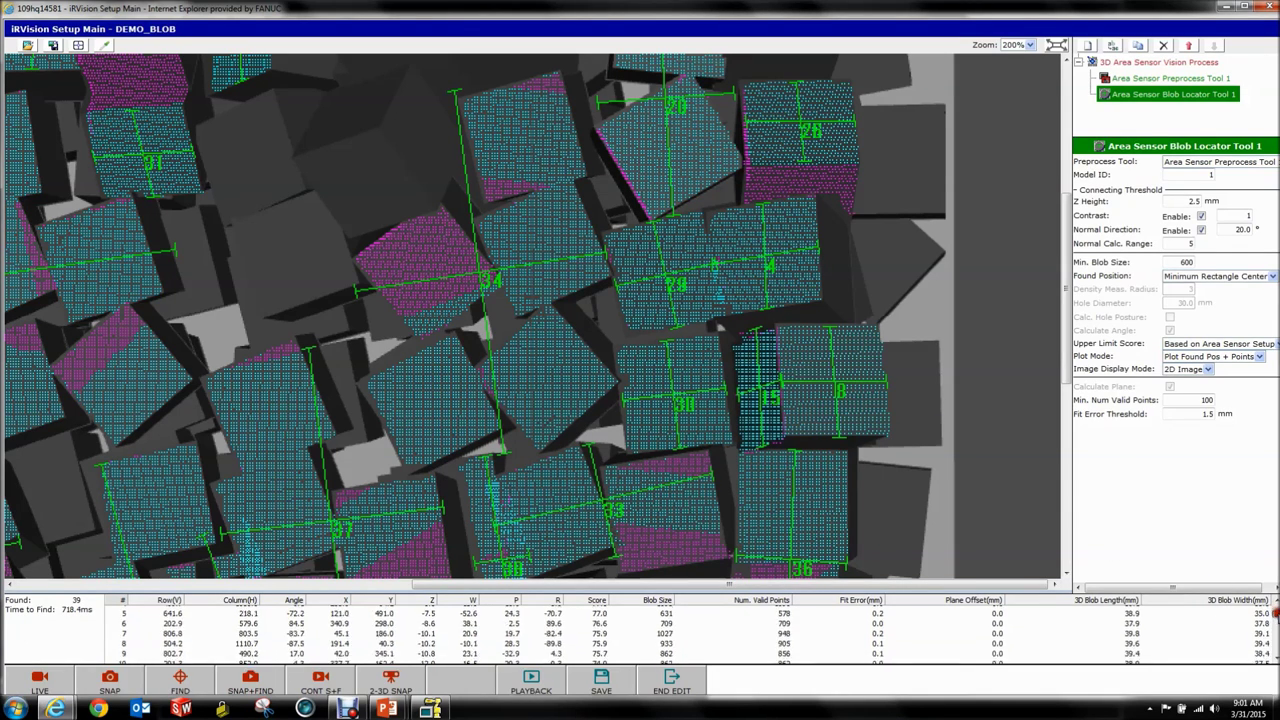
scroll(1274, 630, "down", 1)
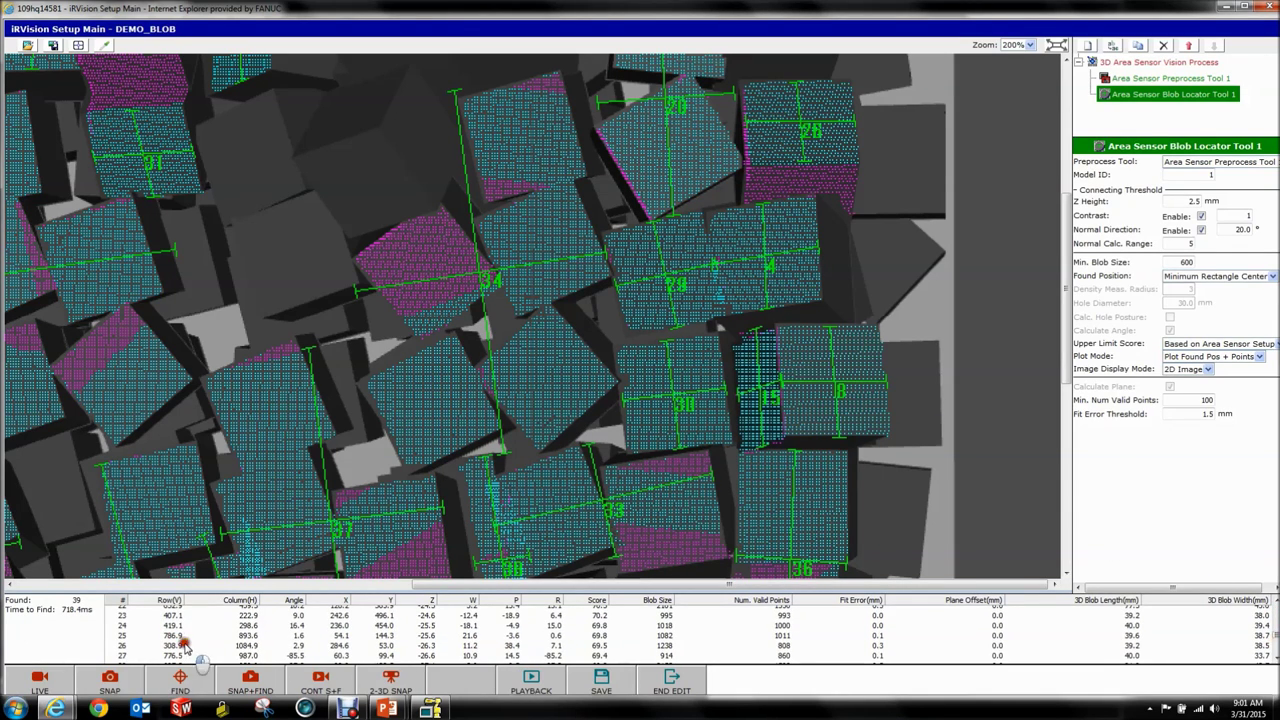
left_click(462, 647)
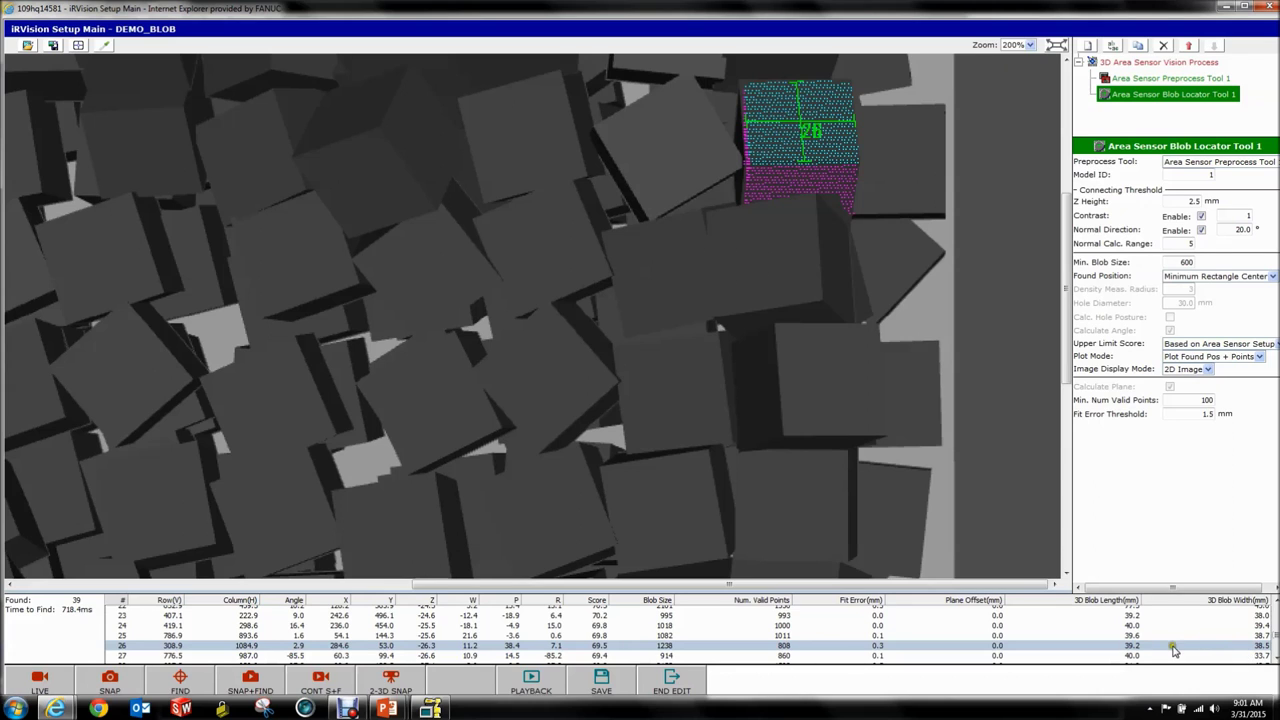
scroll(1040, 230, "up", 3)
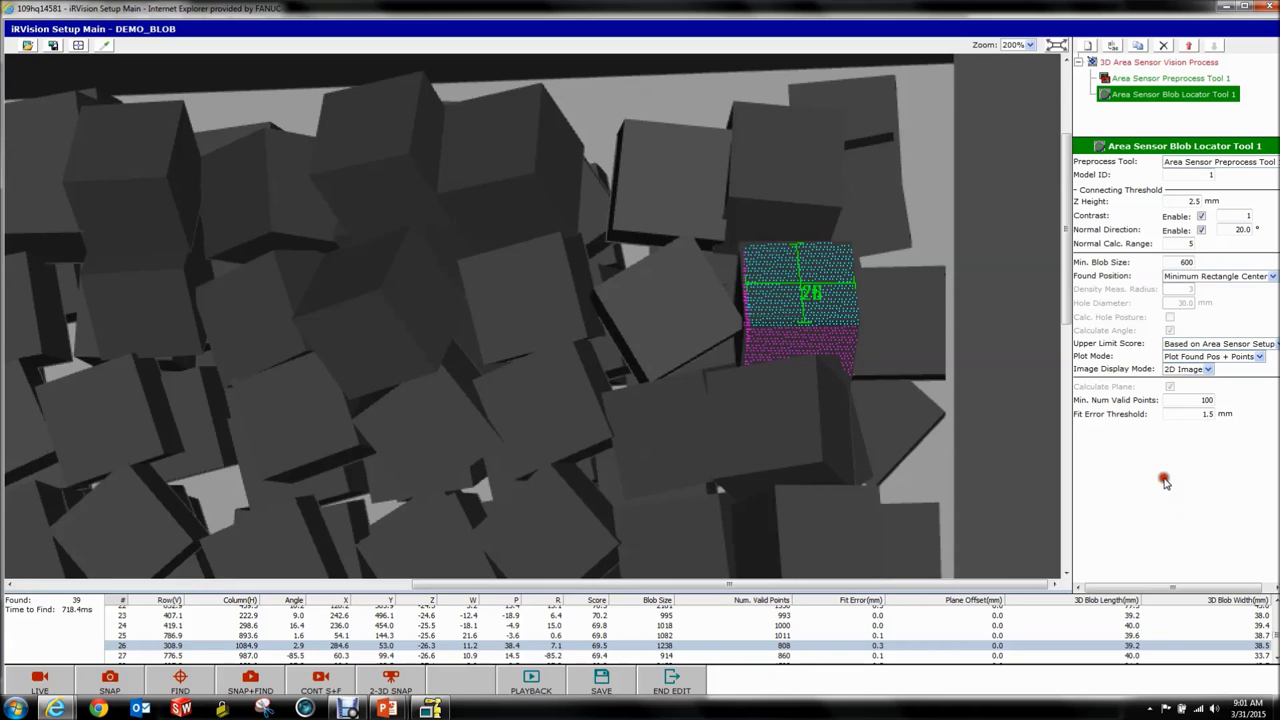
Set Found Position back to Gravity Center, disable Calculate Angle, and run Find.
left_click(1221, 276)
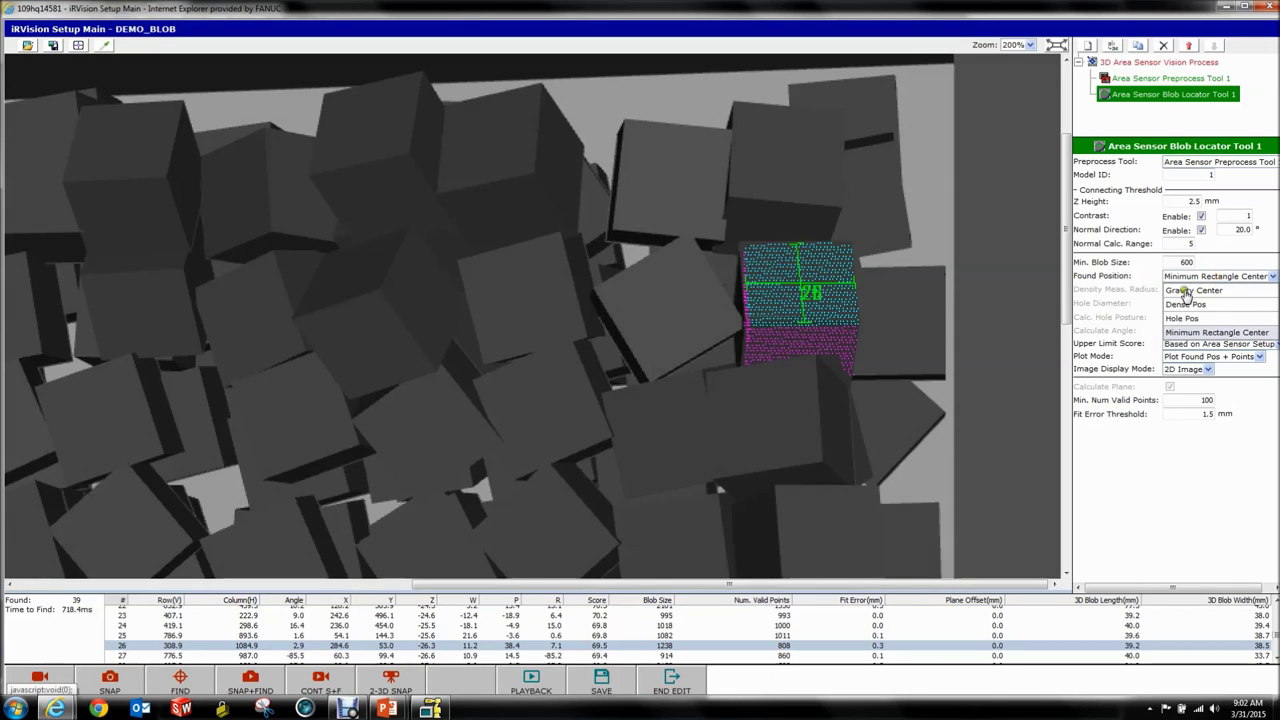
left_click(1192, 290)
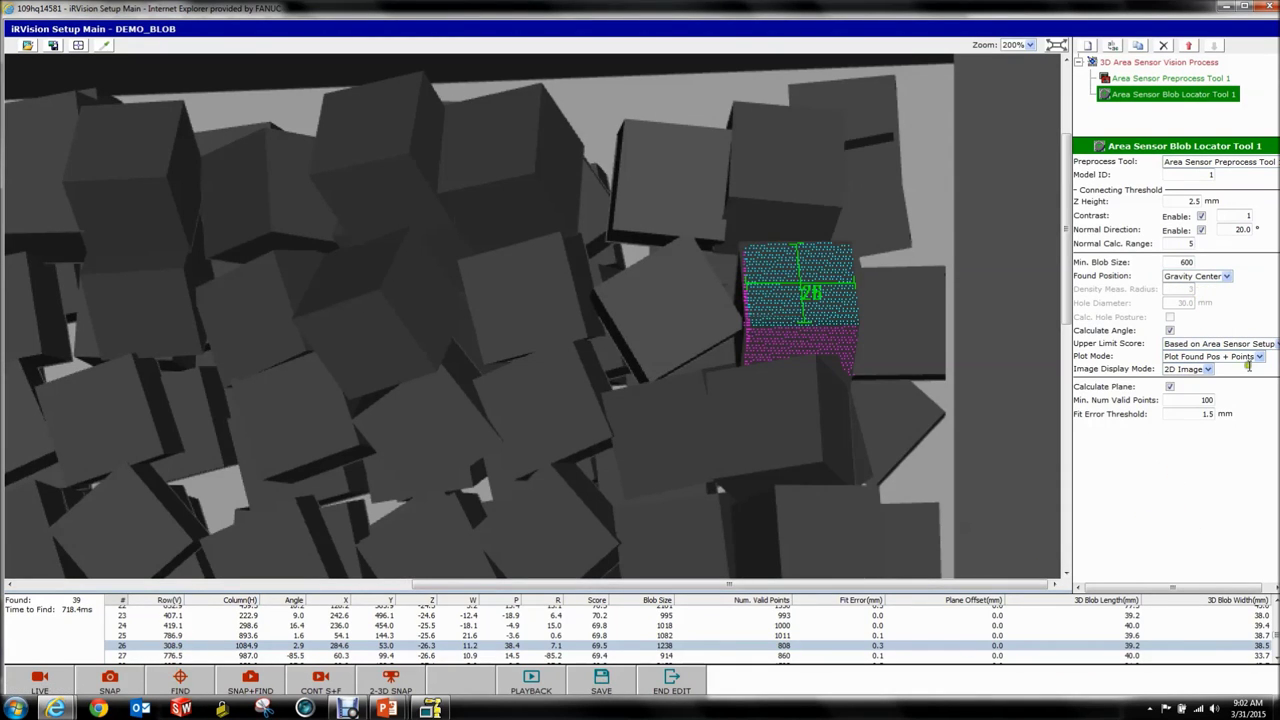
left_click(1170, 330)
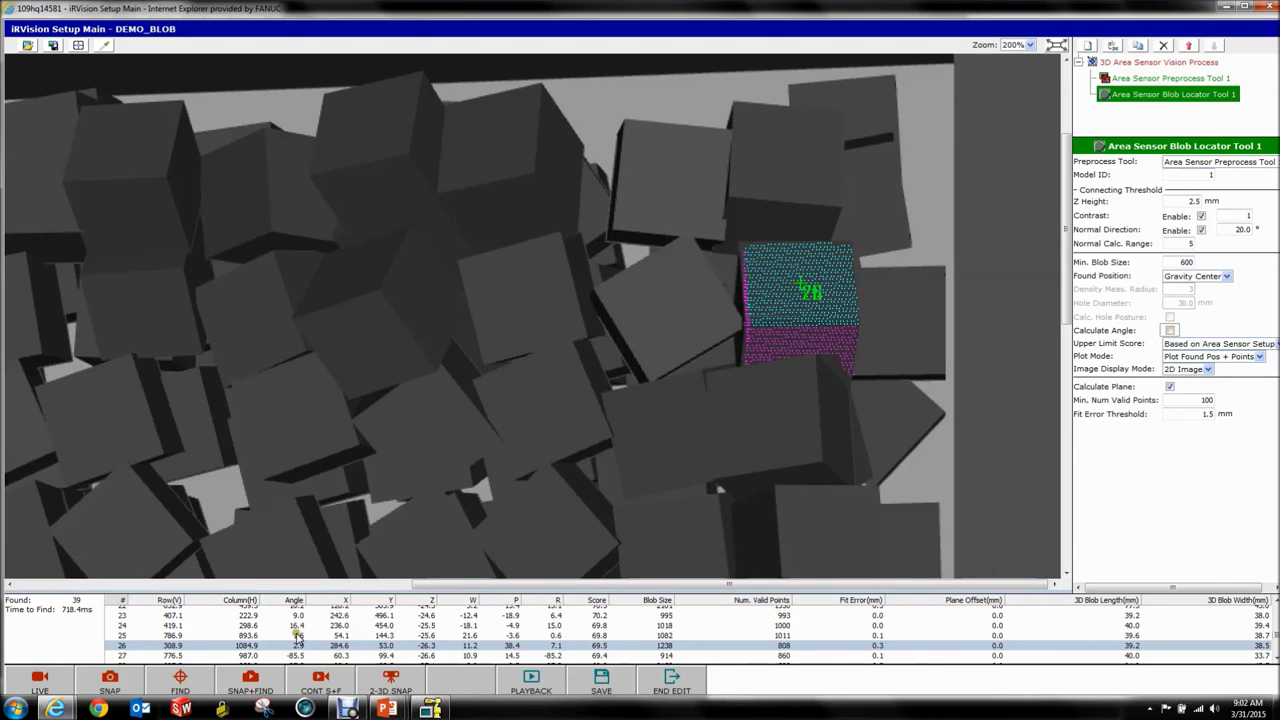
left_click(195, 684)
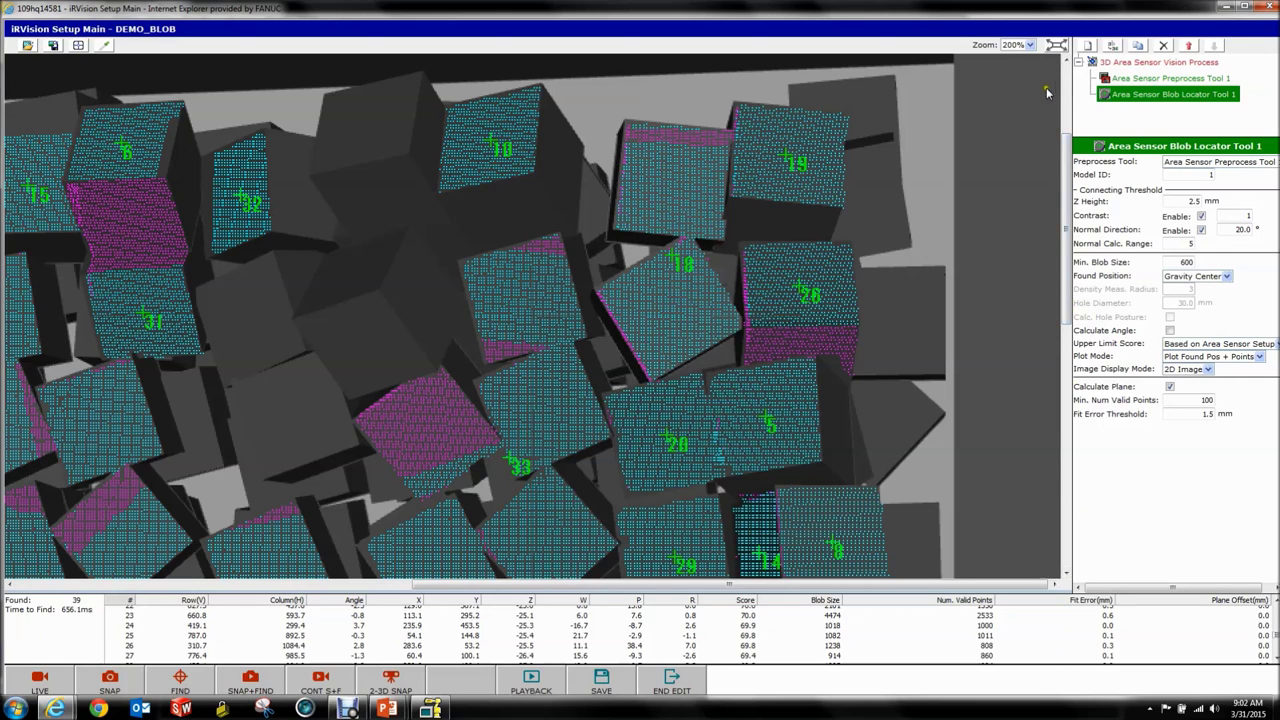
Add a Measurement Output Tool beneath Area Sensor Blob Locator Tool 1, keeping its default name.
left_click(1130, 63)
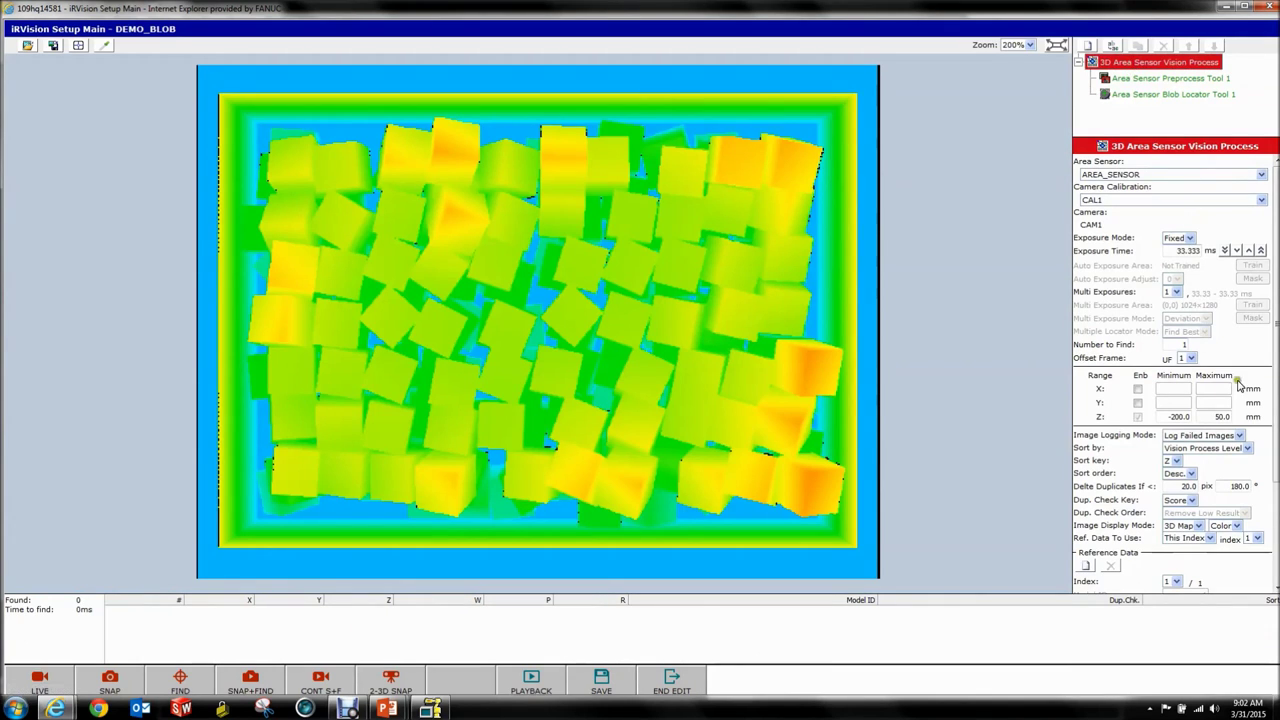
left_click(1144, 96)
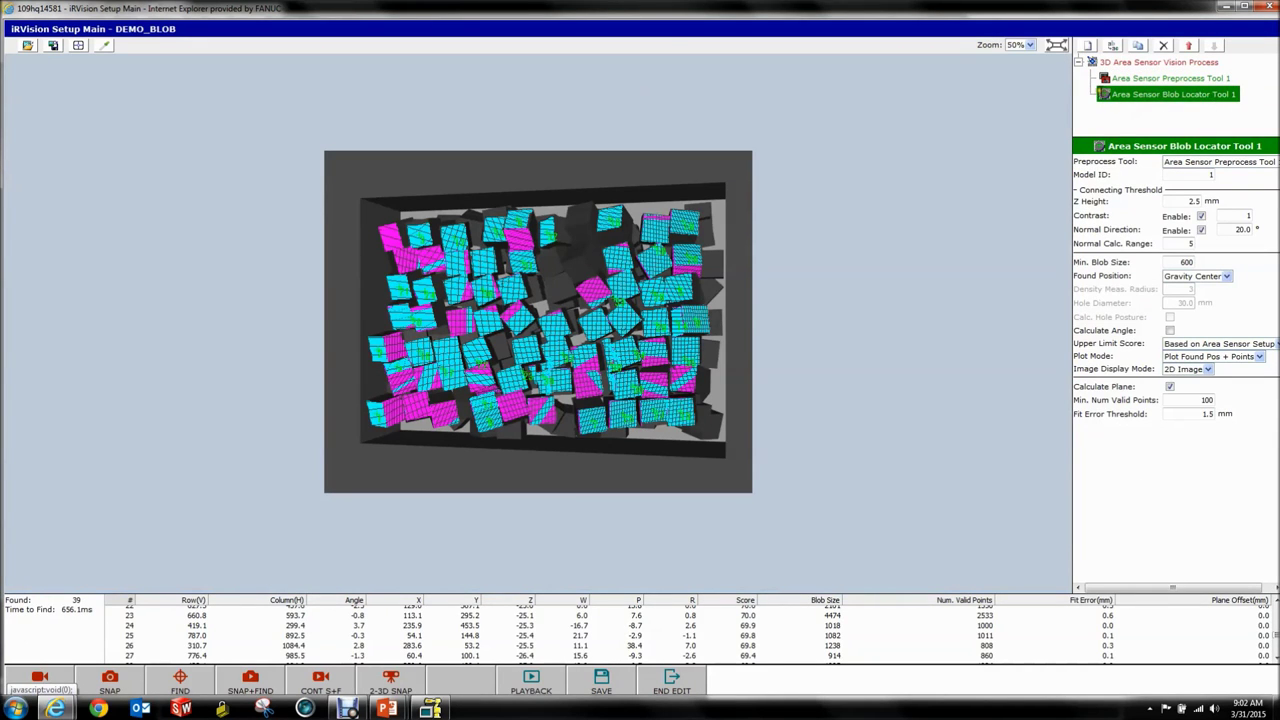
left_click(1094, 46)
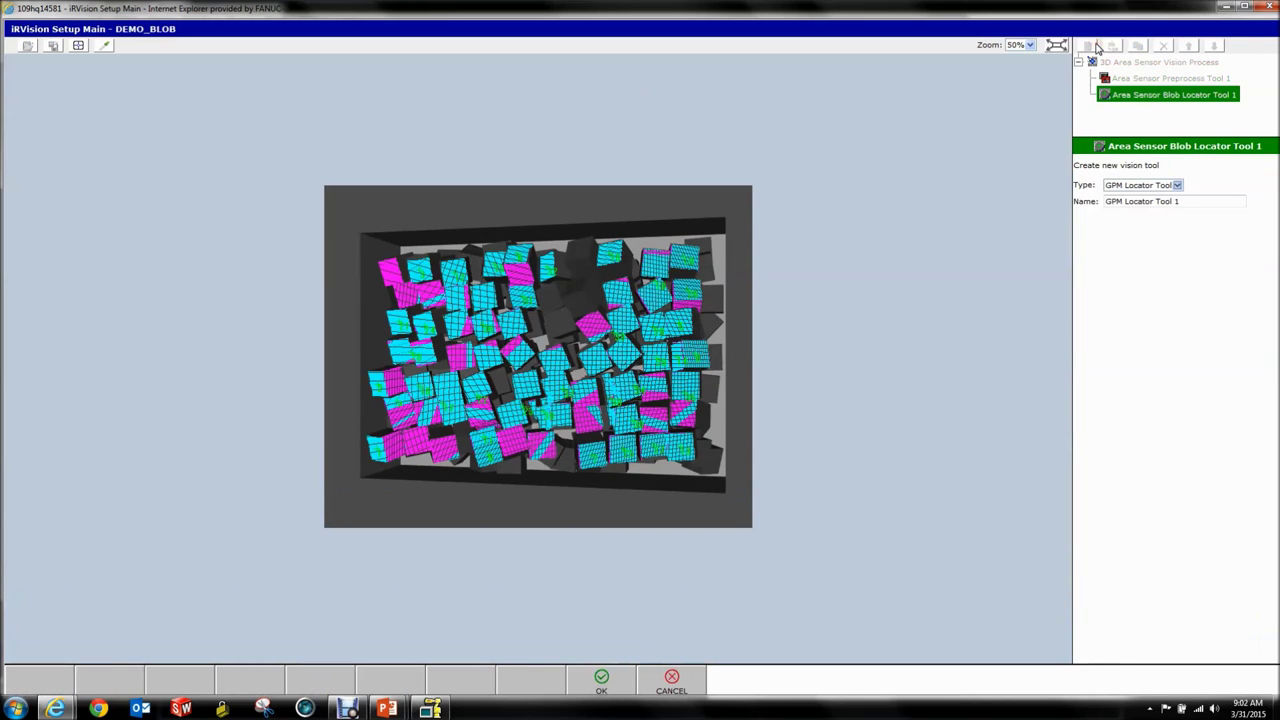
left_click(1140, 185)
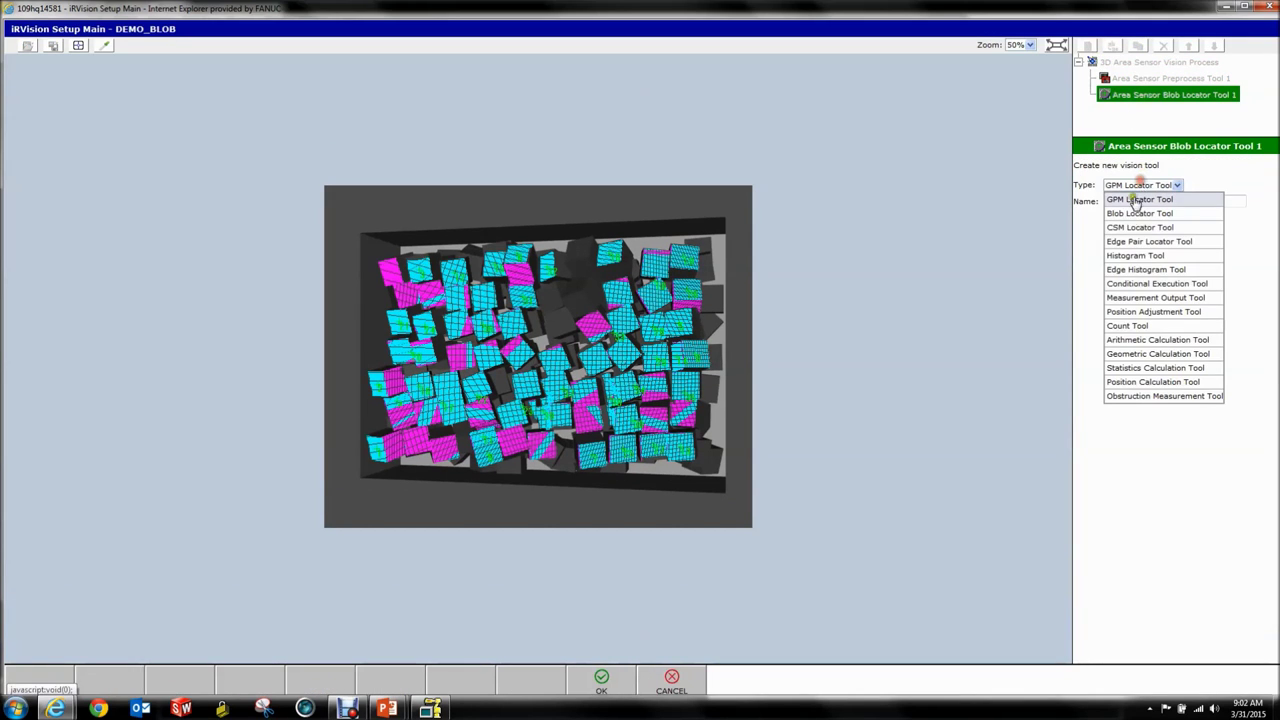
left_click(1176, 298)
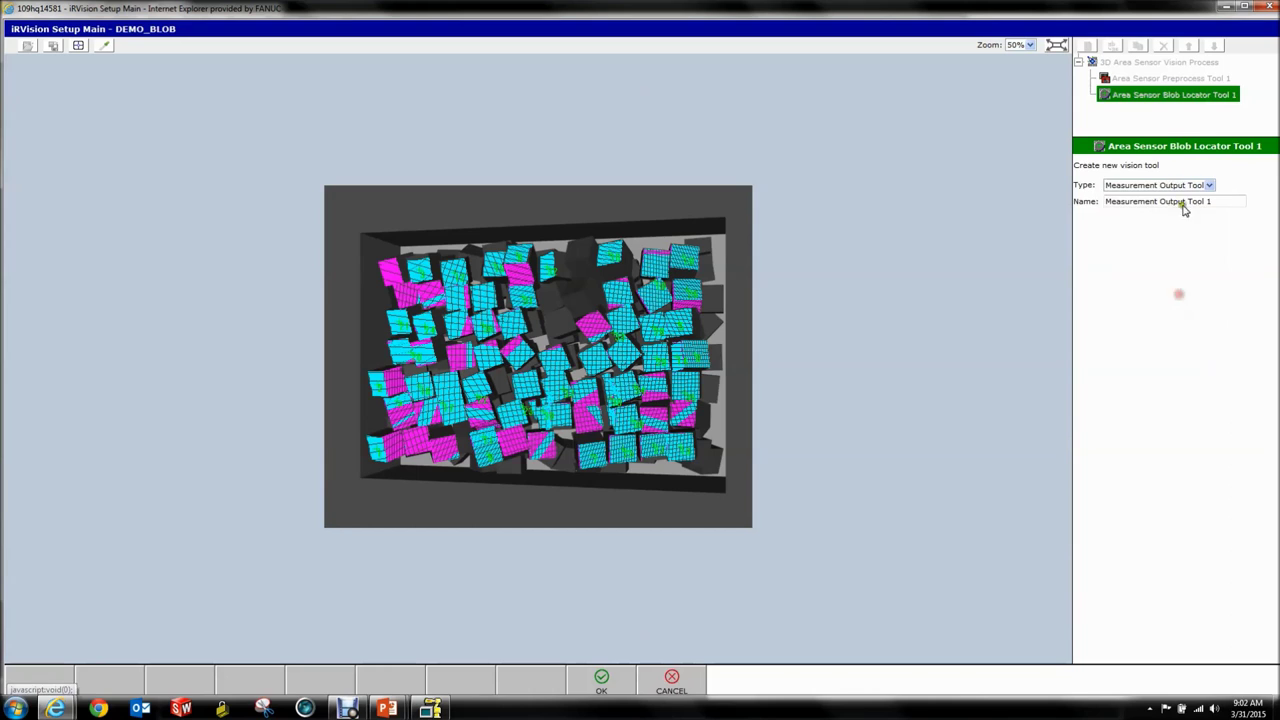
left_click(620, 682)
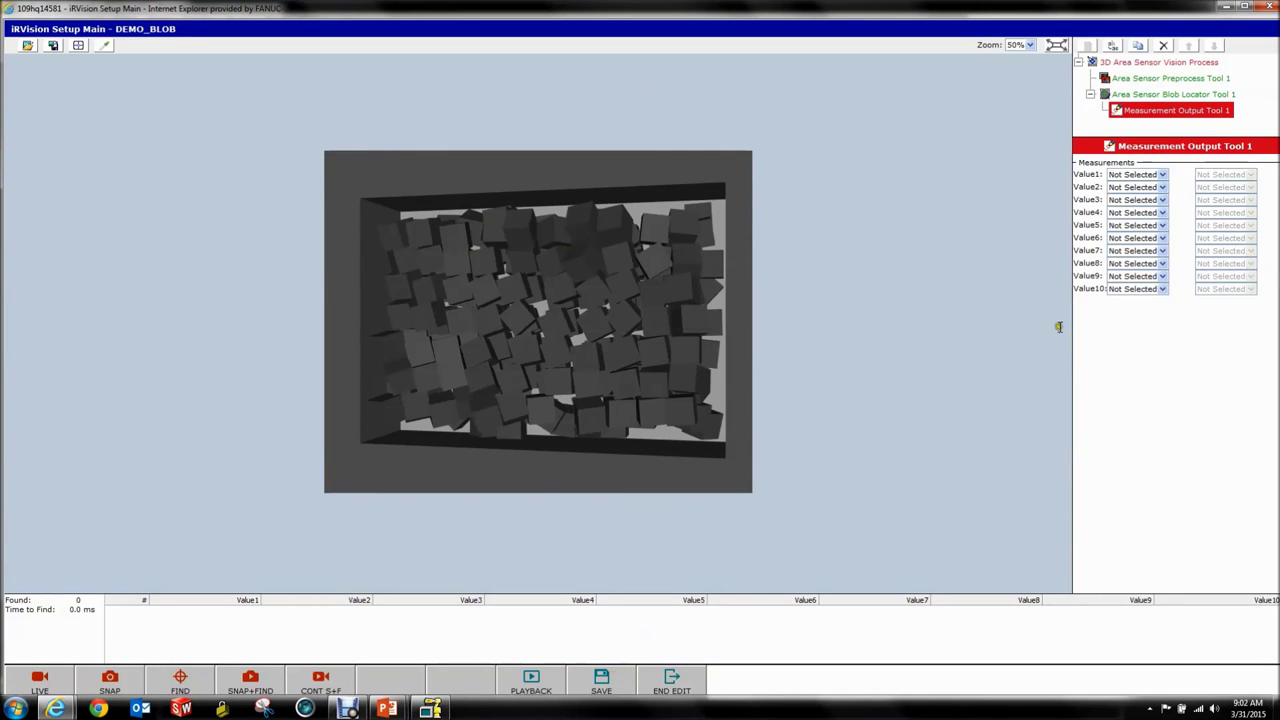
Assign the Z result of Area Sensor Blob Locator Tool 1 to the measurement output's Value1 and save the vision process.
left_click(1160, 175)
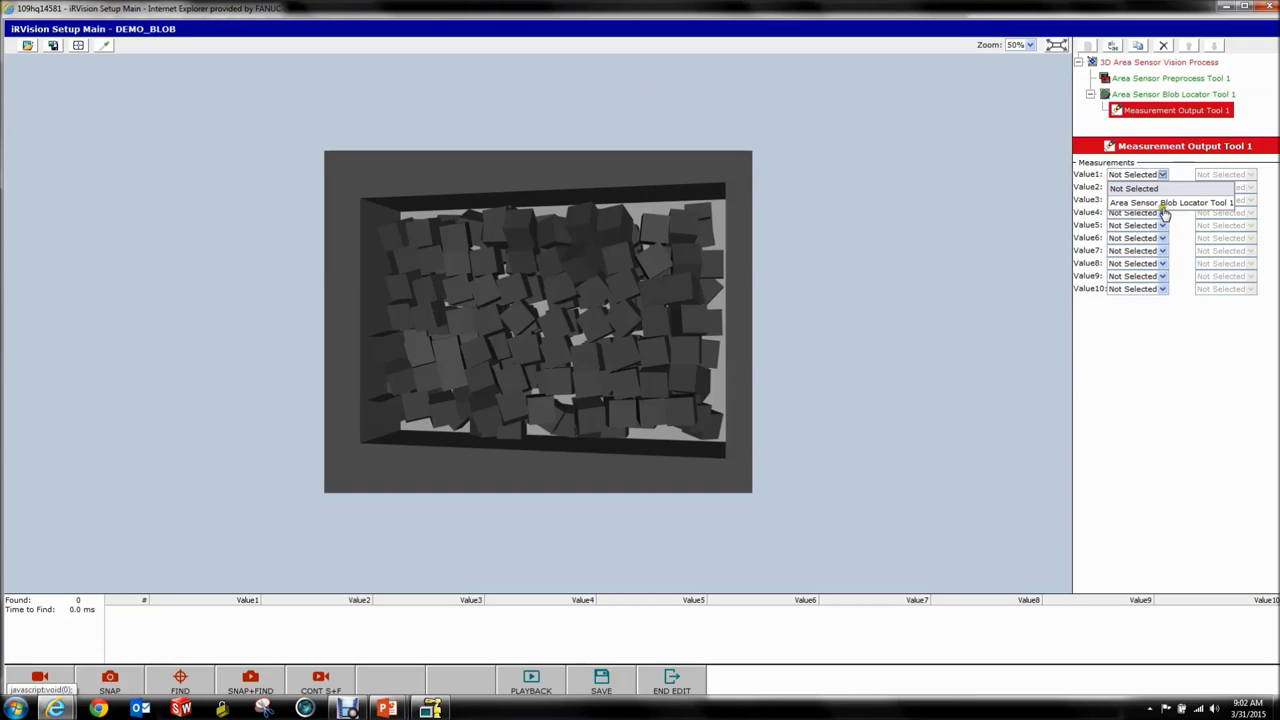
left_click(1164, 204)
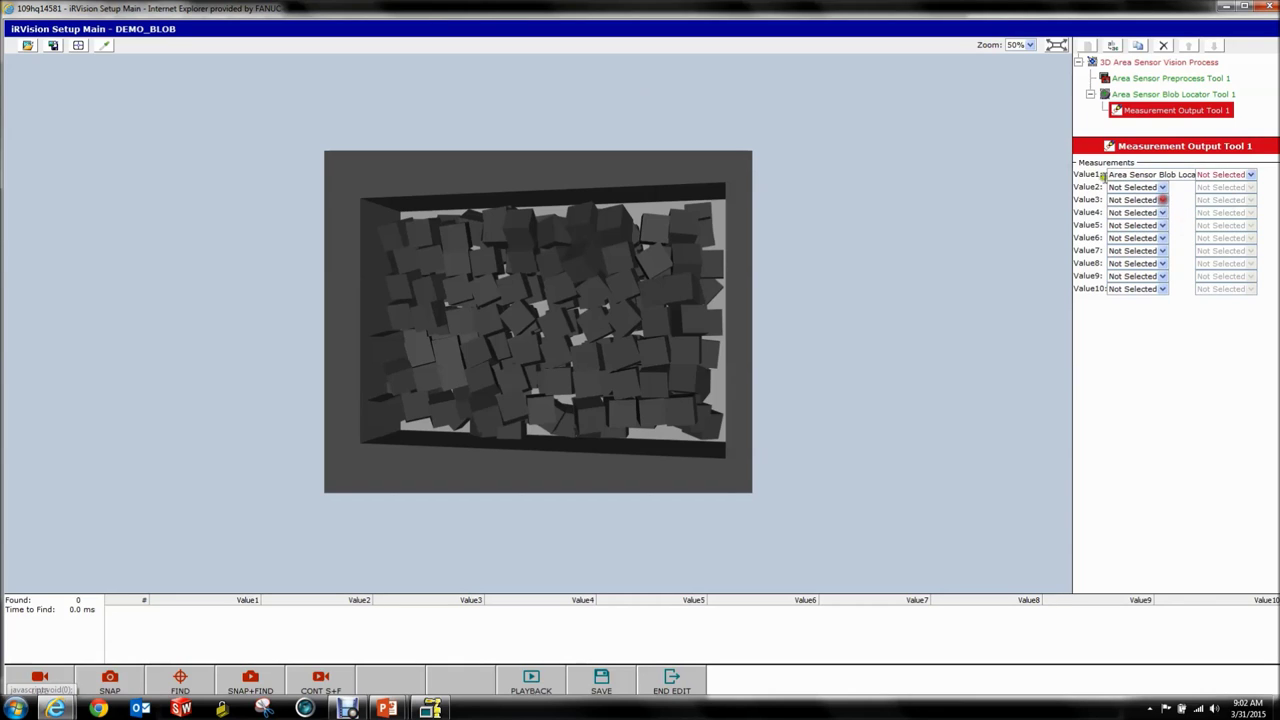
left_click(1222, 174)
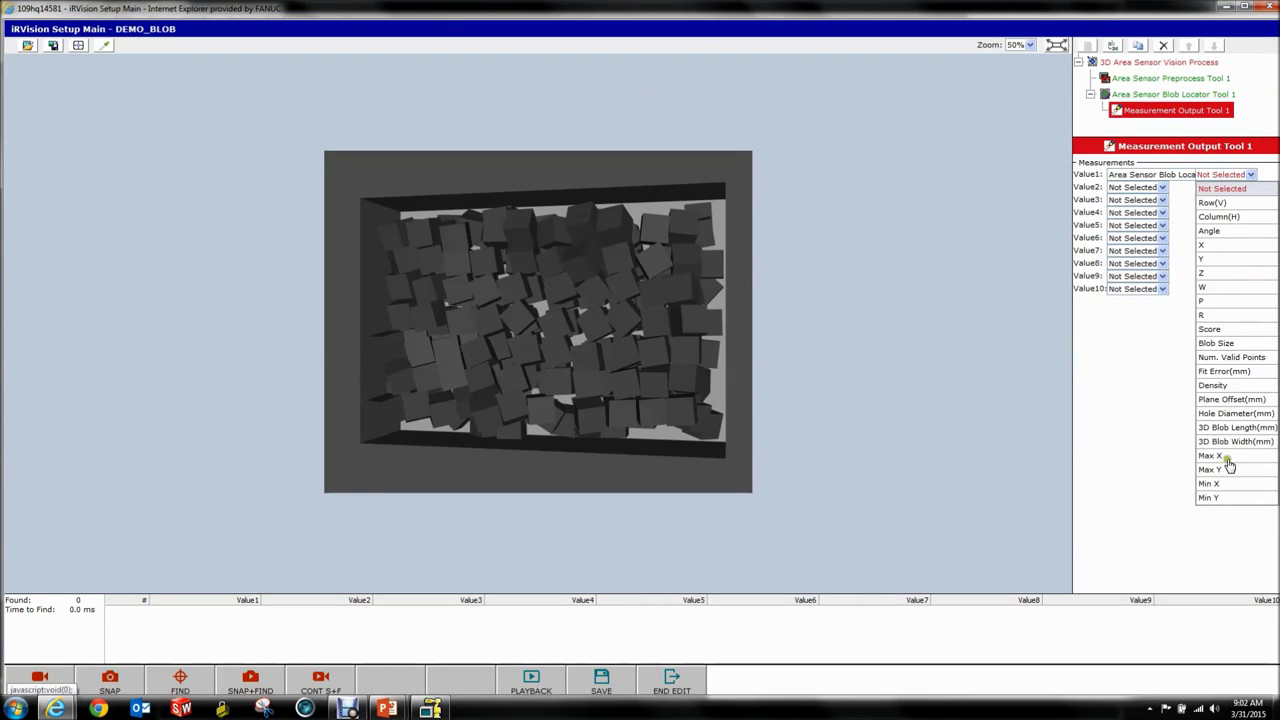
left_click(1236, 273)
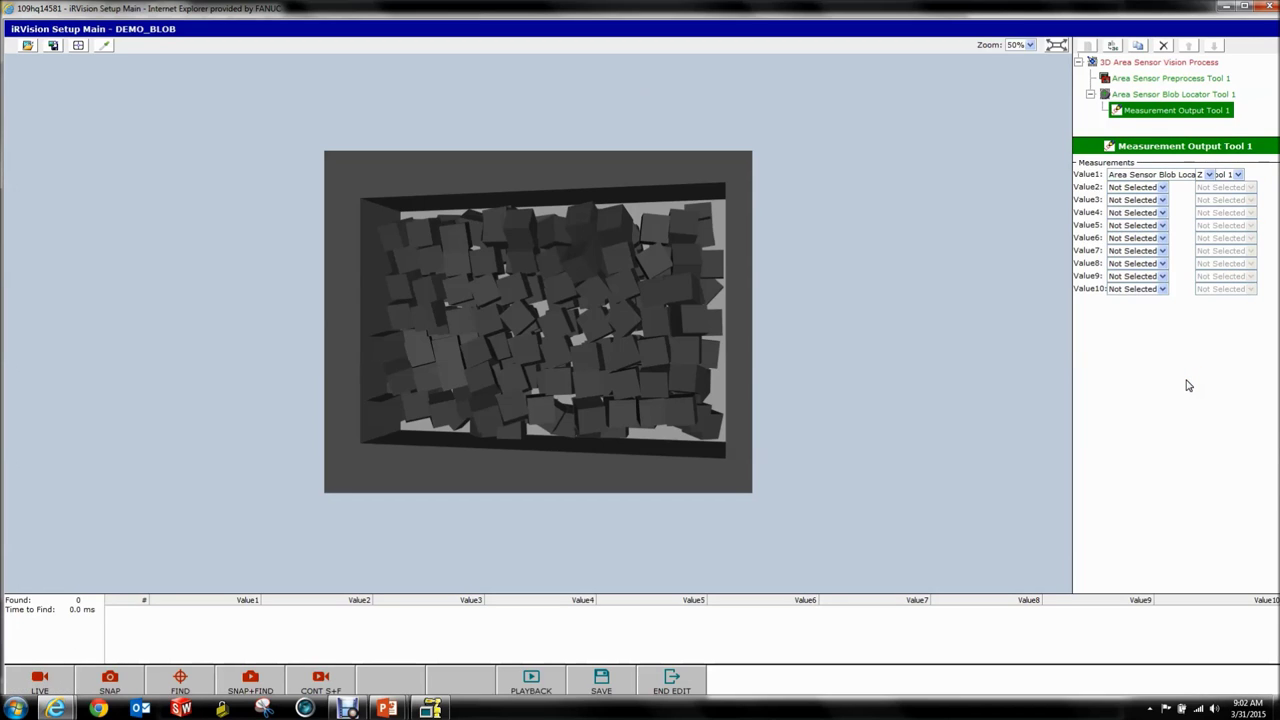
left_click(1183, 383)
left_click(605, 682)
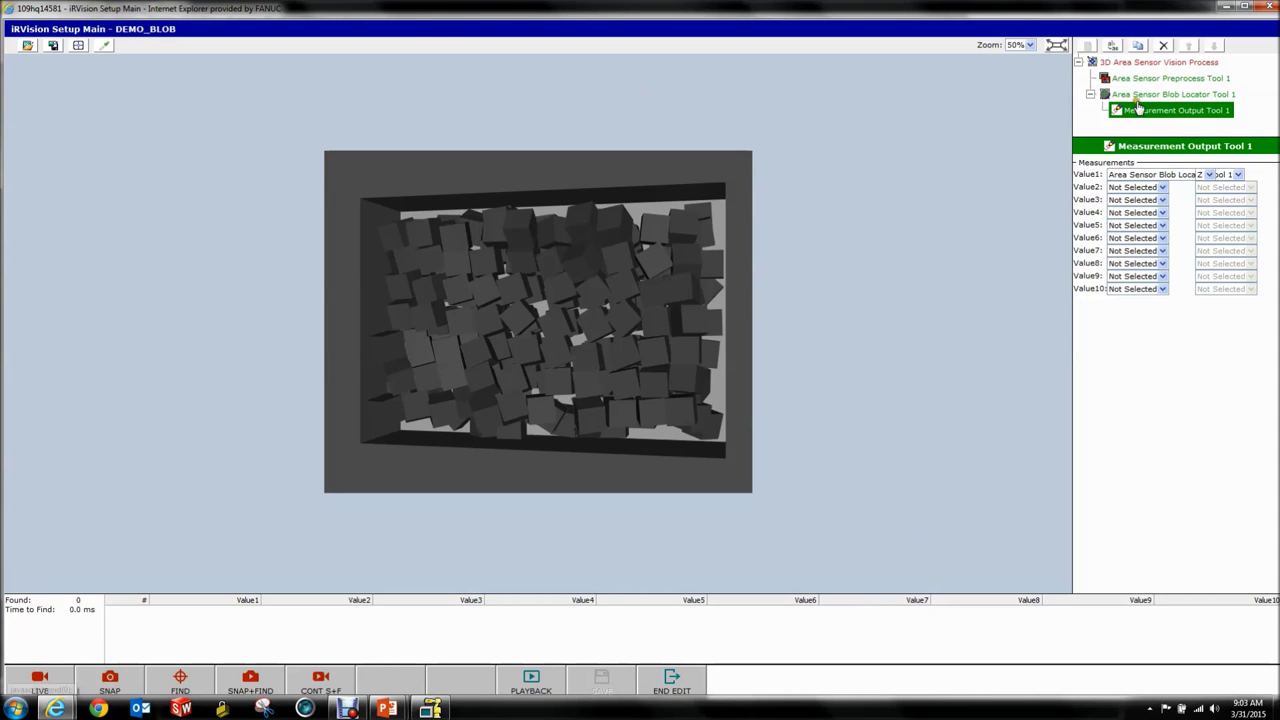
Switch to HandlingPRO, open the bin fixture's parts settings and enable part offset editing.
left_click(1224, 8)
left_click(902, 23)
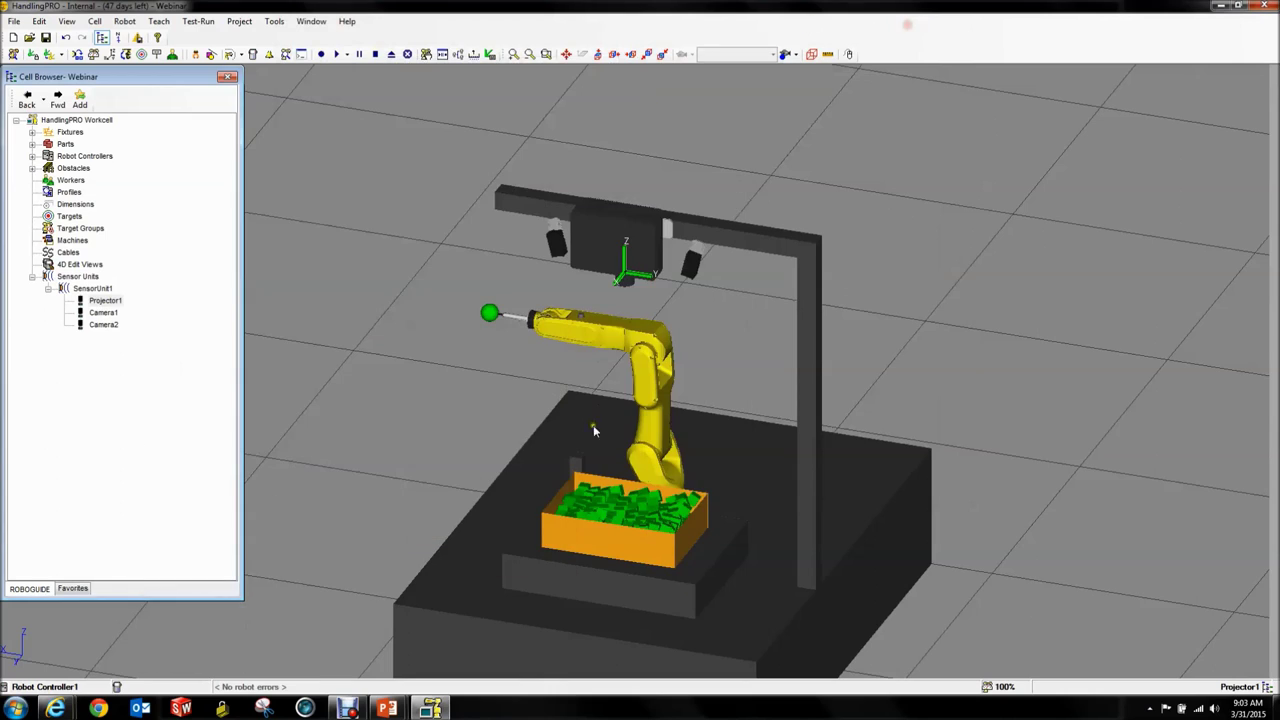
left_click(632, 543)
double_click(632, 543)
left_click_drag(325, 197, 330, 168)
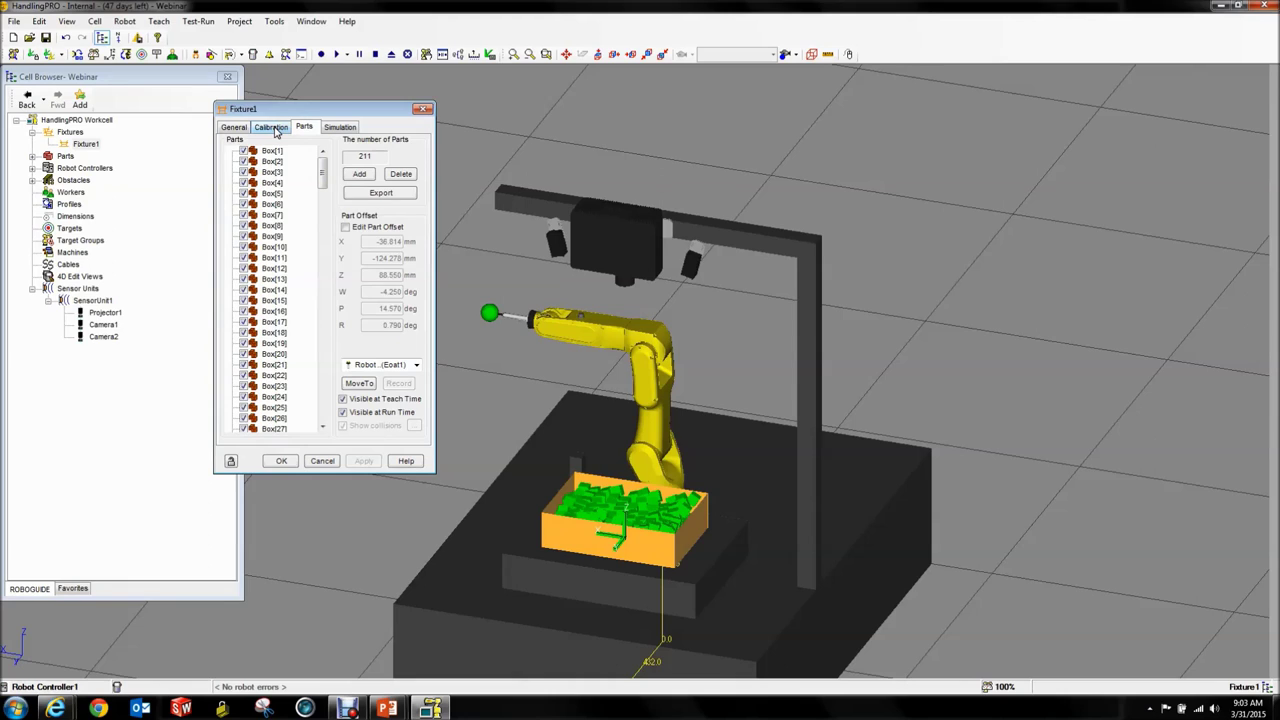
left_click(346, 227)
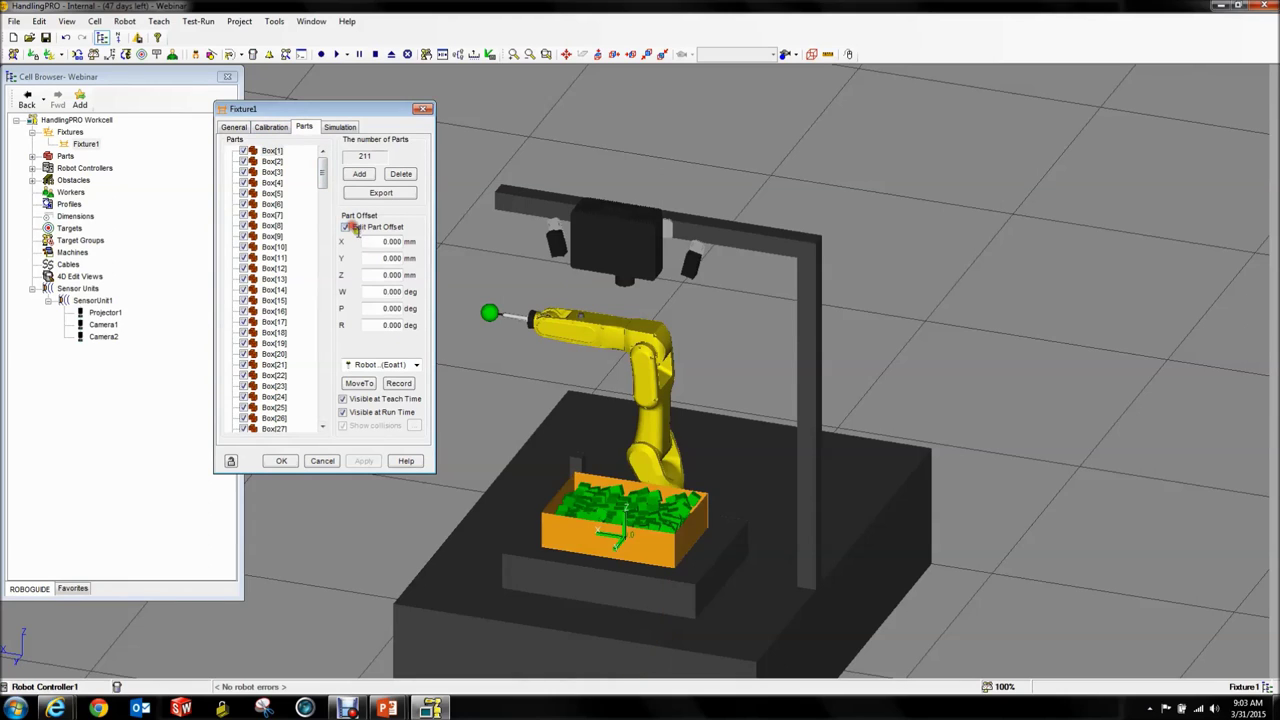
Raise the box near the middle of the bin to a Z offset of about 180 mm and apply the fixture changes.
left_click_drag(624, 528, 636, 476)
scroll(638, 463, "up", 5)
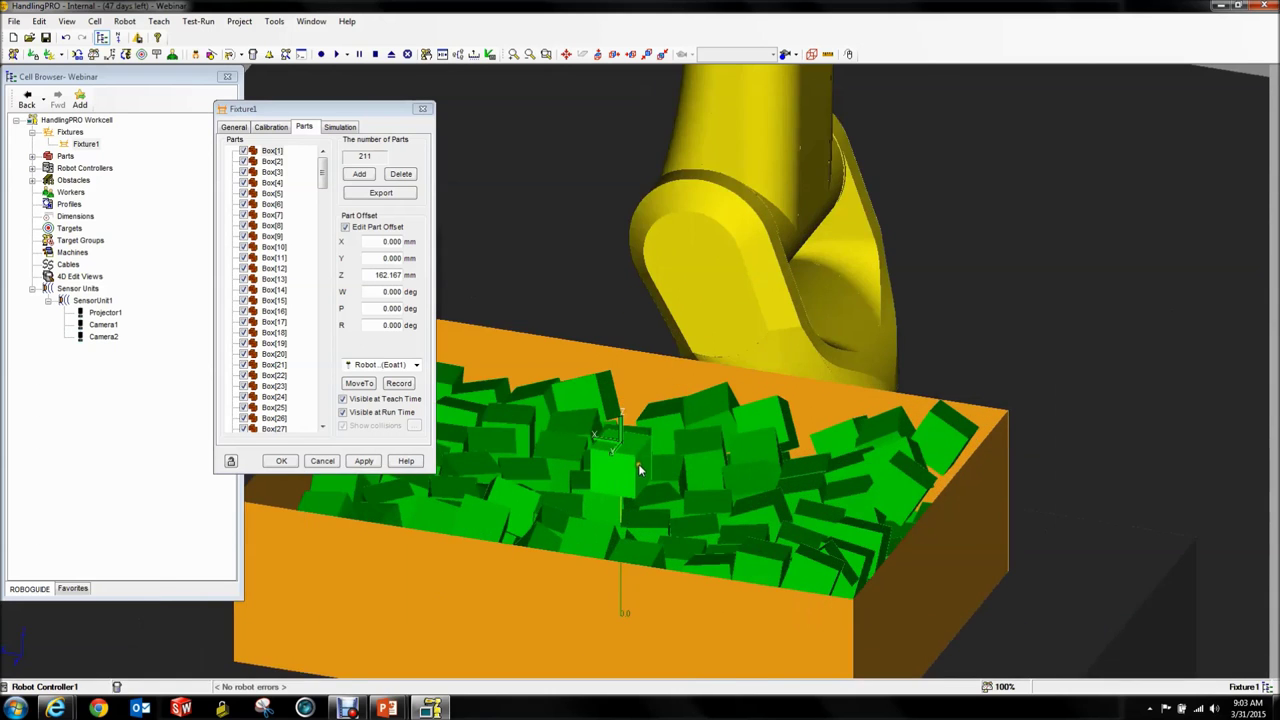
scroll(638, 463, "up", 3)
right_click_drag(666, 493, 640, 480)
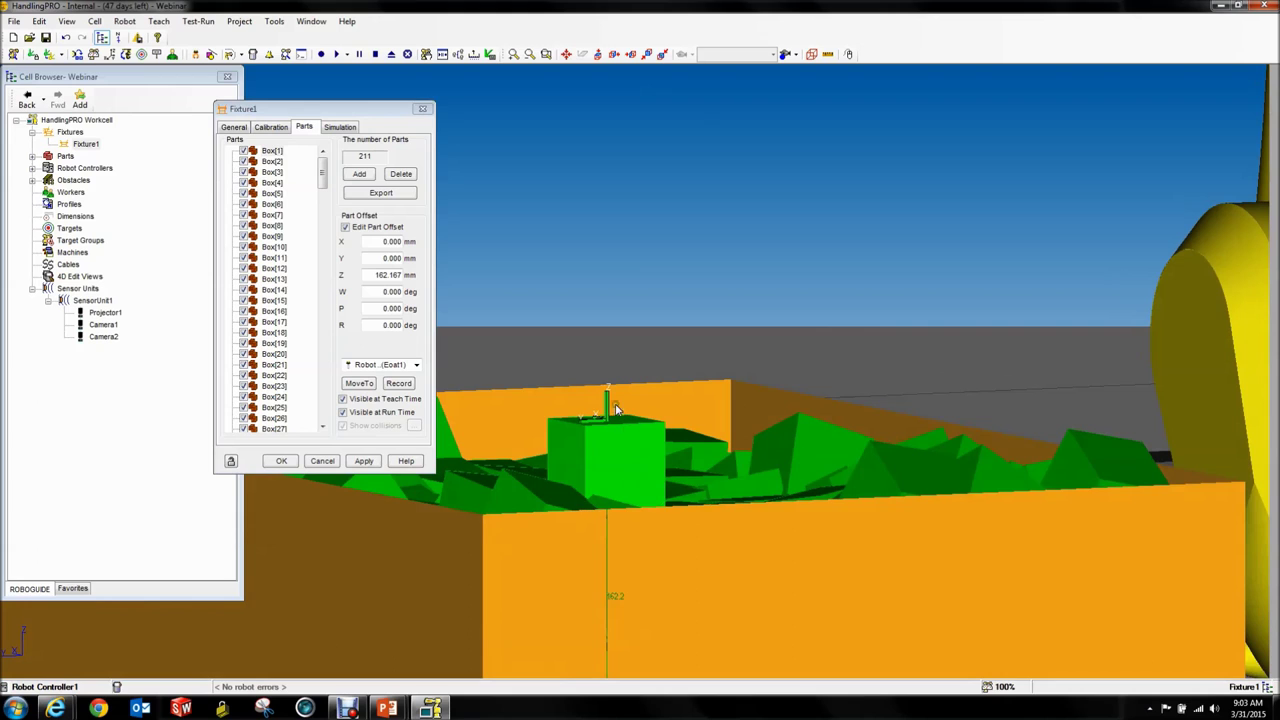
left_click_drag(604, 400, 604, 360)
right_click_drag(604, 362, 650, 444)
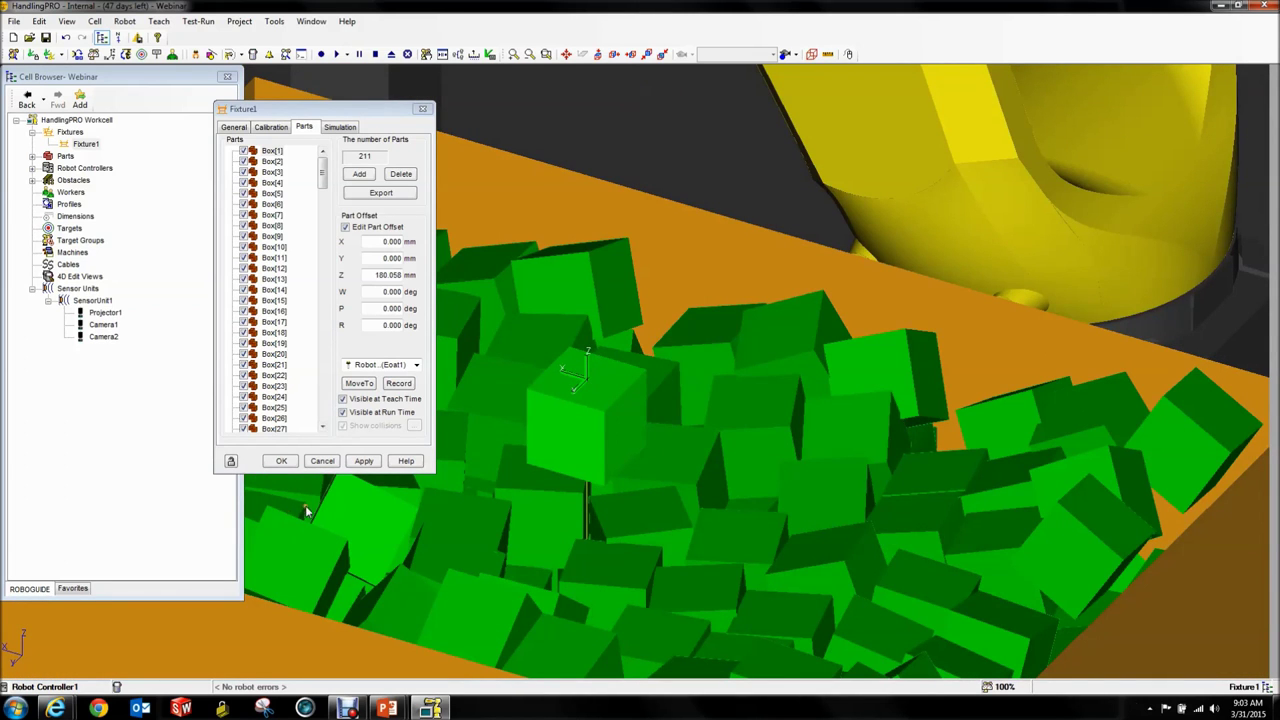
left_click(365, 461)
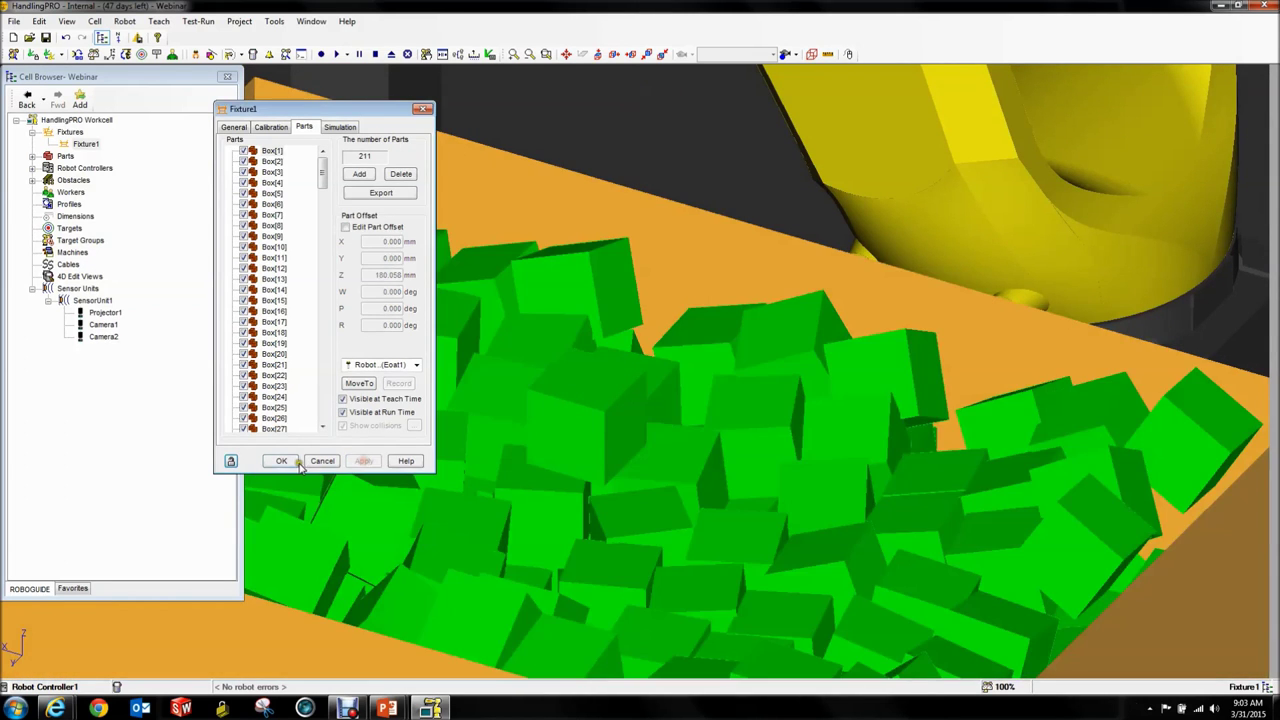
left_click(282, 461)
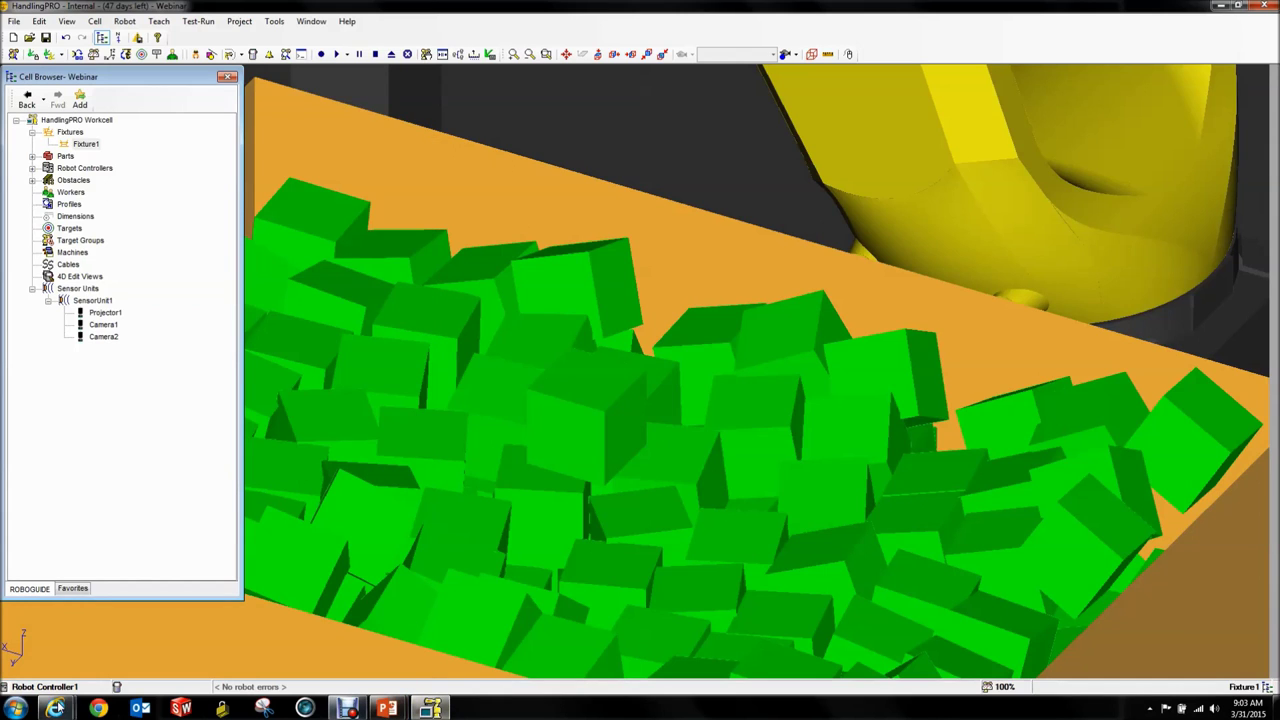
Switch back to iRVision Setup, take a new 2-3D snap for the 3D Area Sensor Vision Process and run Find.
mouse_move(57, 708)
left_click(247, 643)
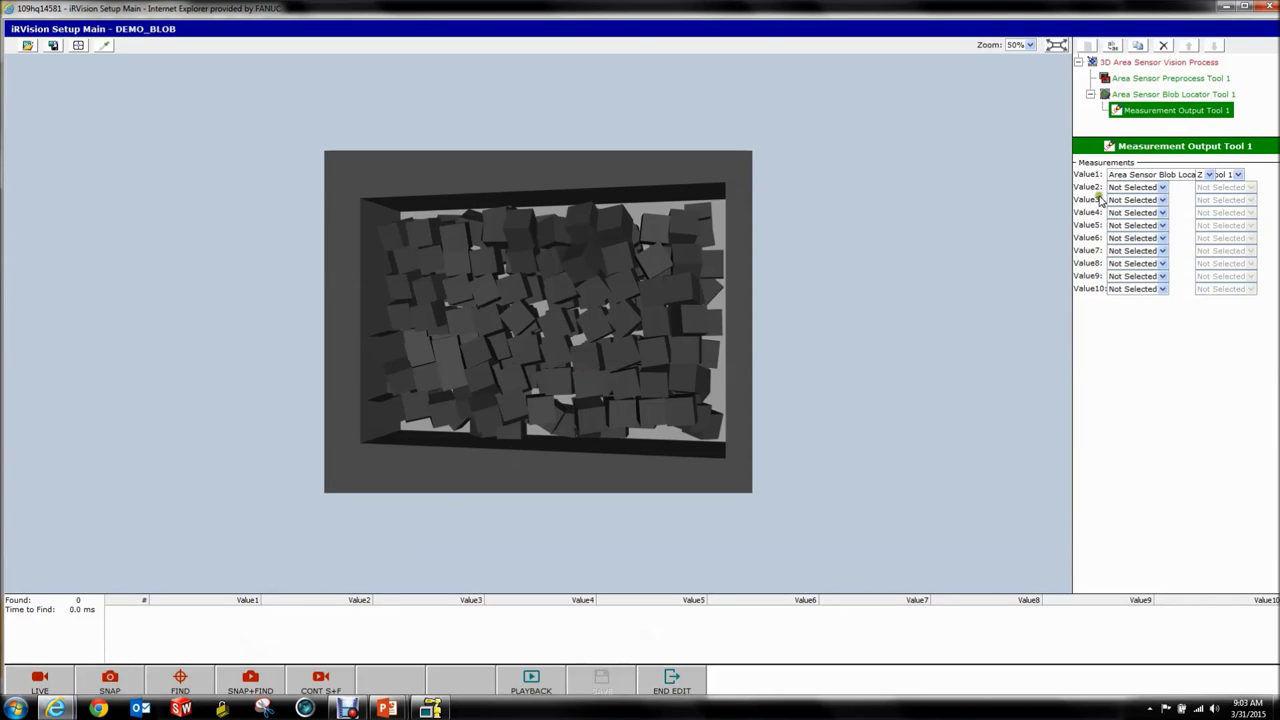
left_click(1166, 63)
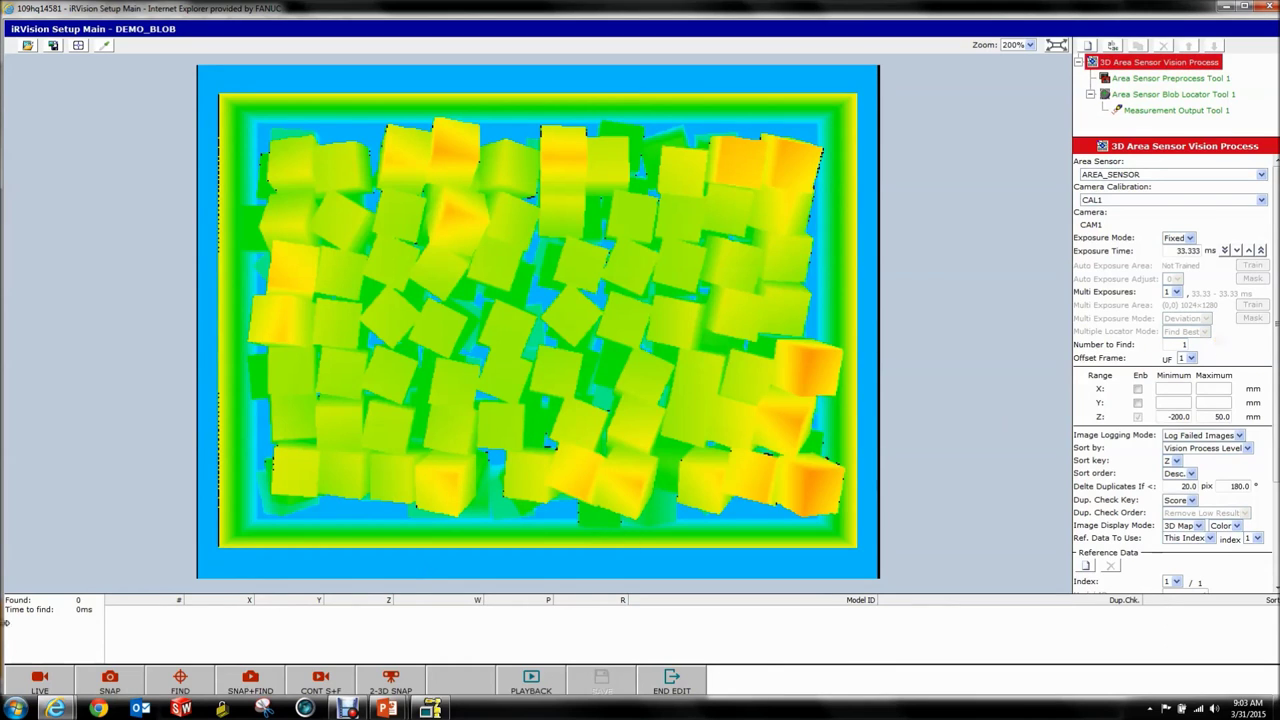
left_click(401, 686)
left_click(542, 318)
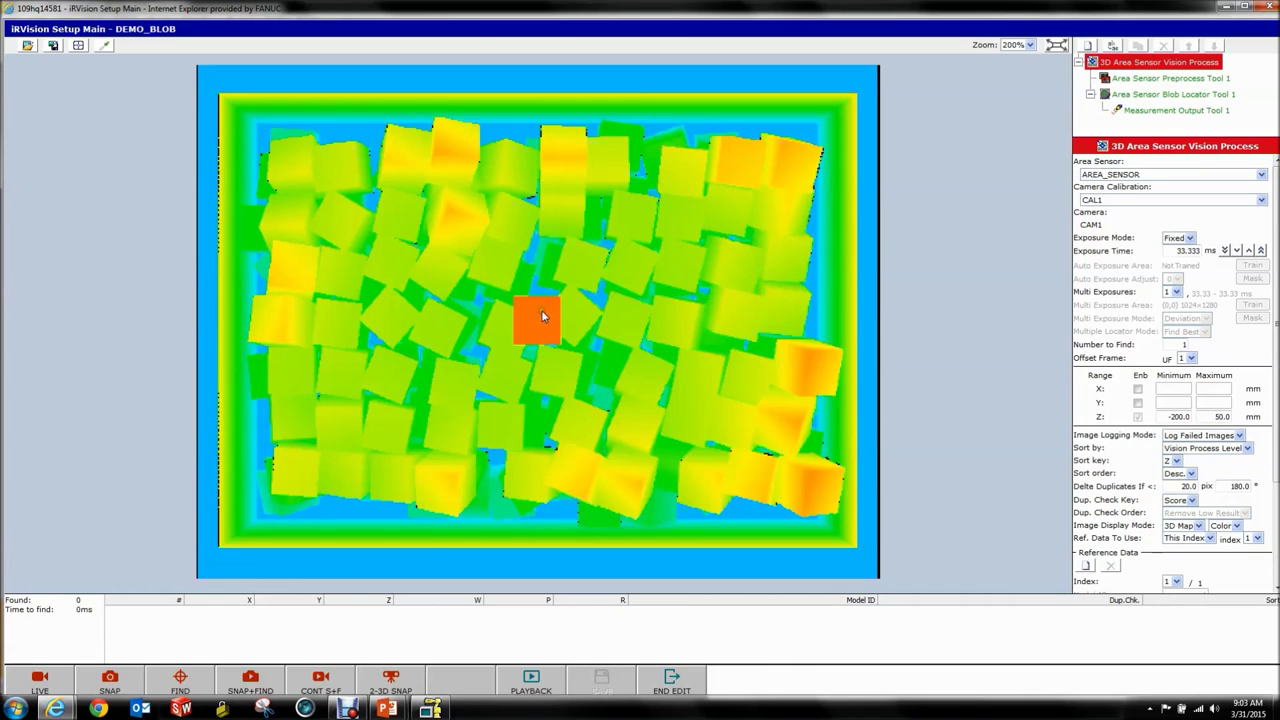
left_click(182, 680)
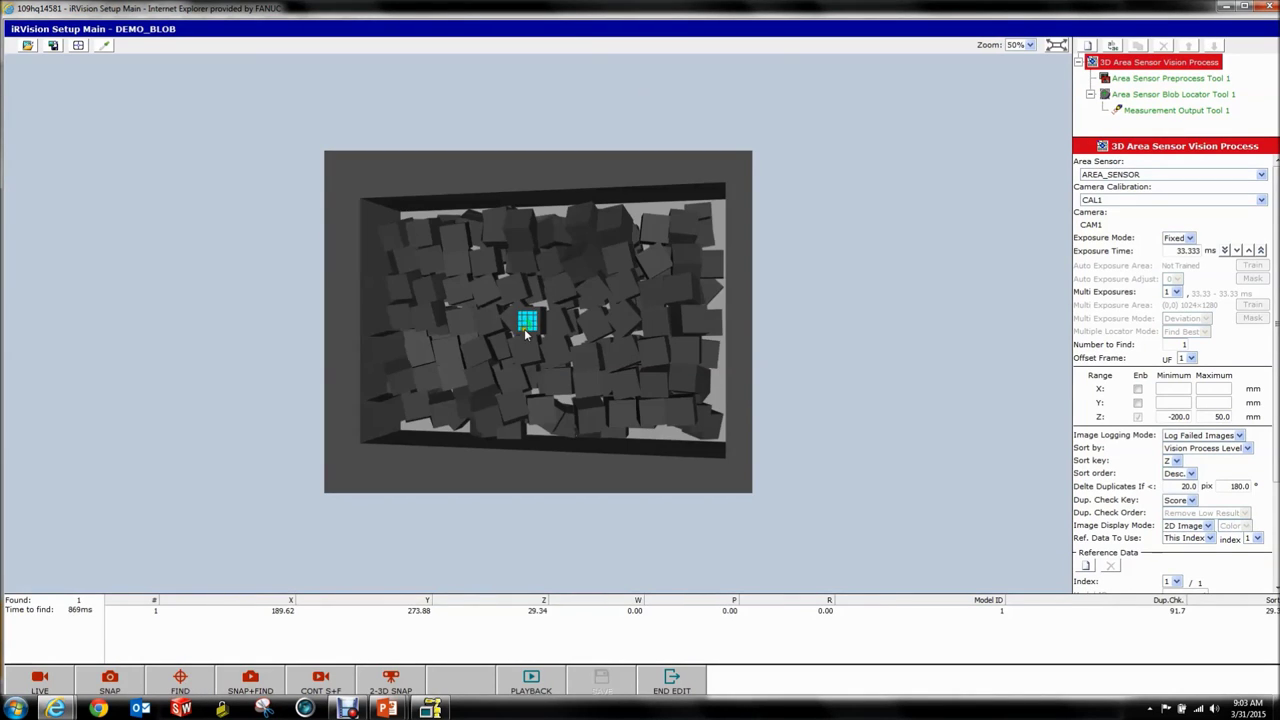
Set the found result as the reference position, and save and close the DEMO_BLOB vision process.
left_click(1028, 45)
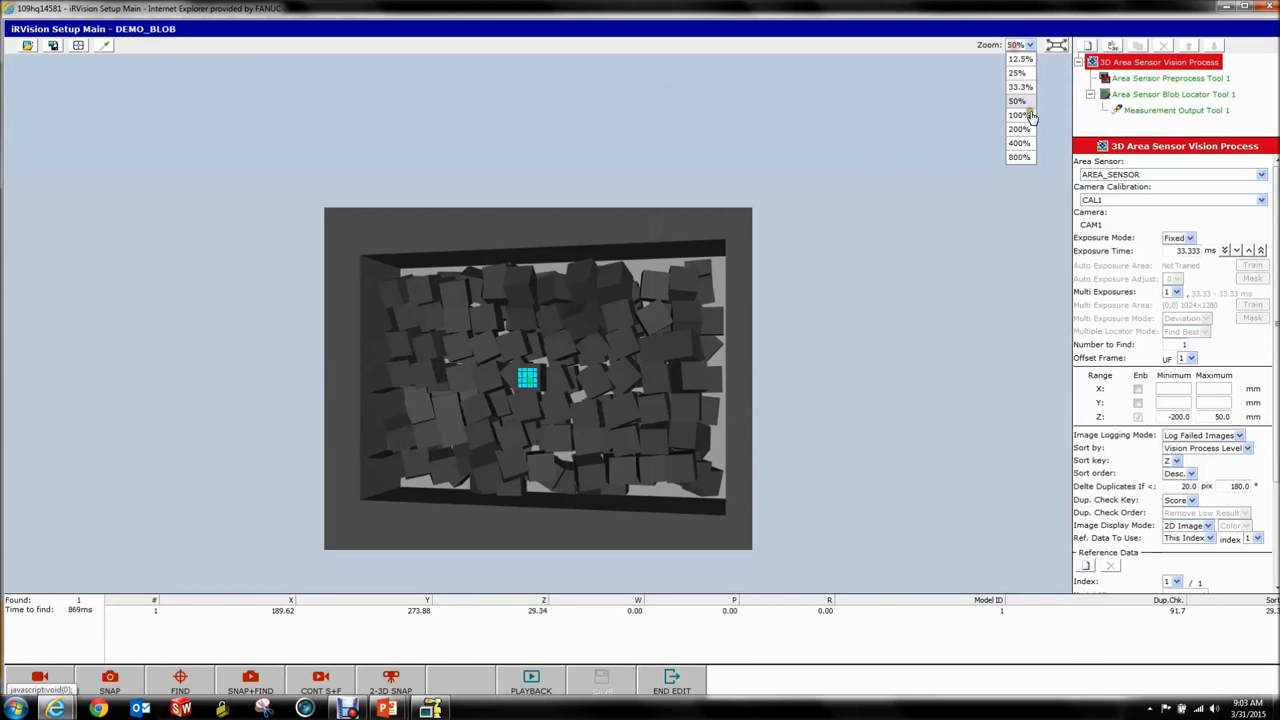
left_click(1024, 114)
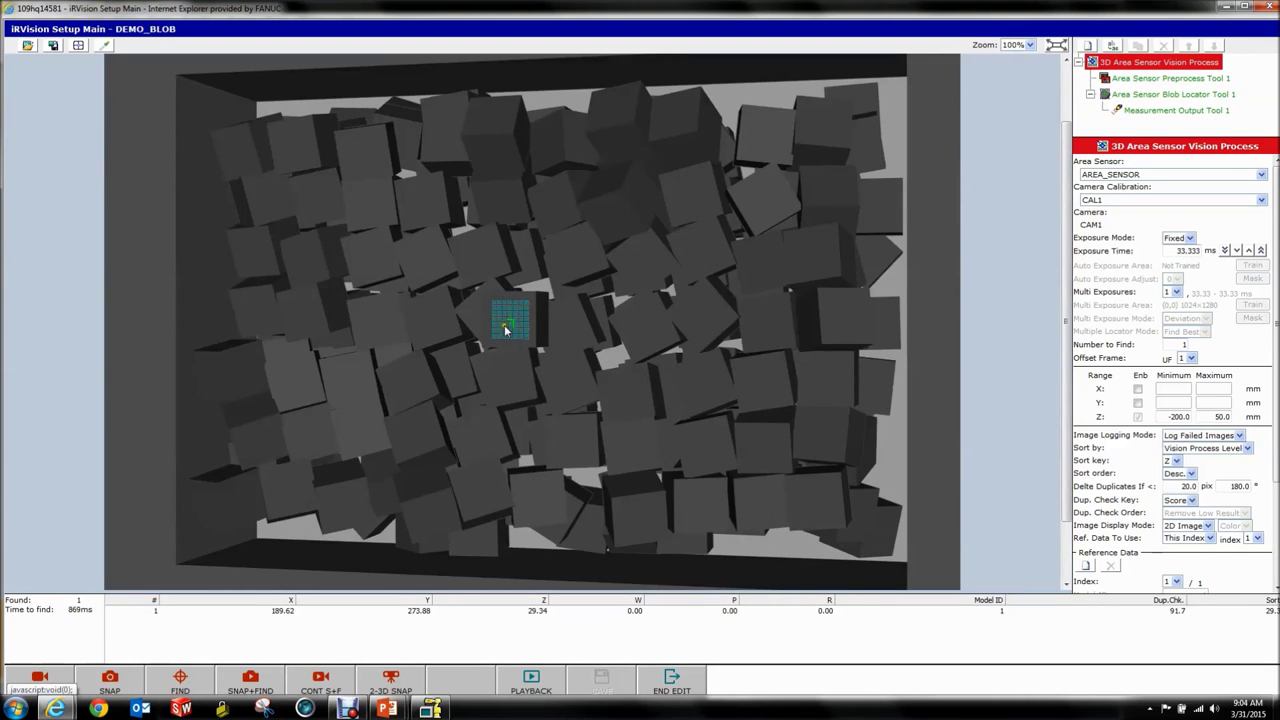
scroll(1266, 400, "down", 3)
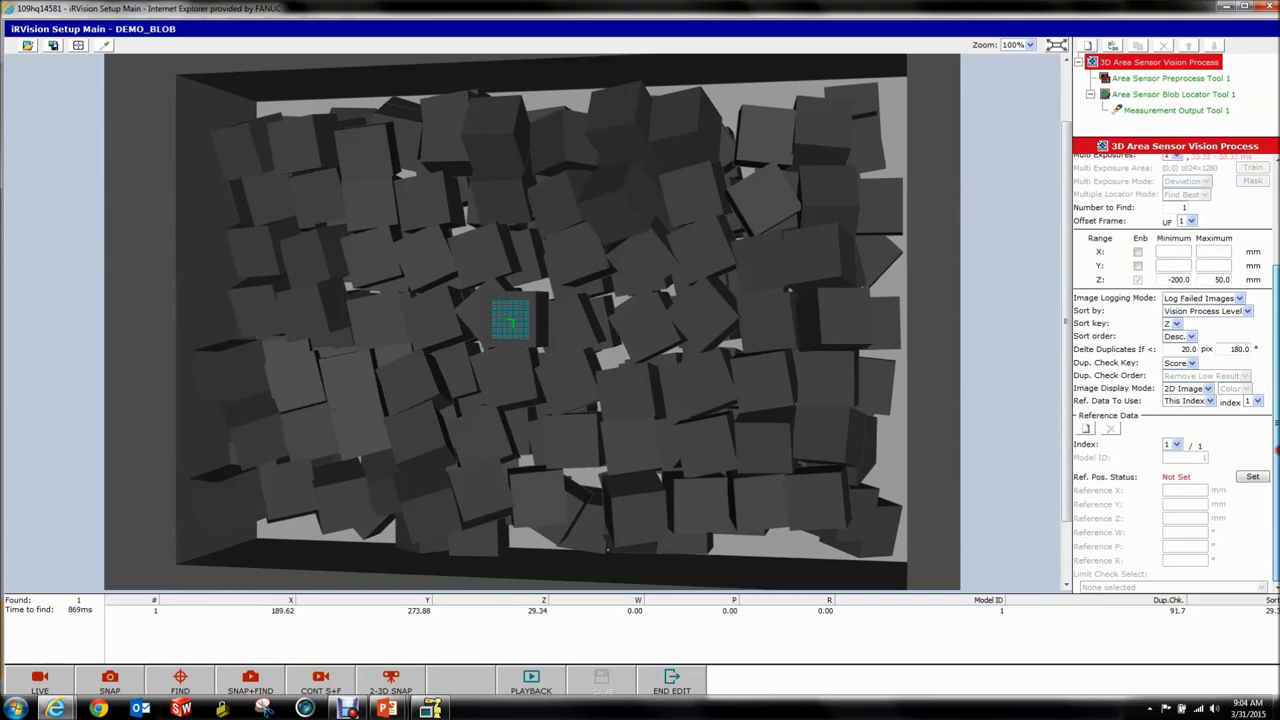
left_click(1258, 478)
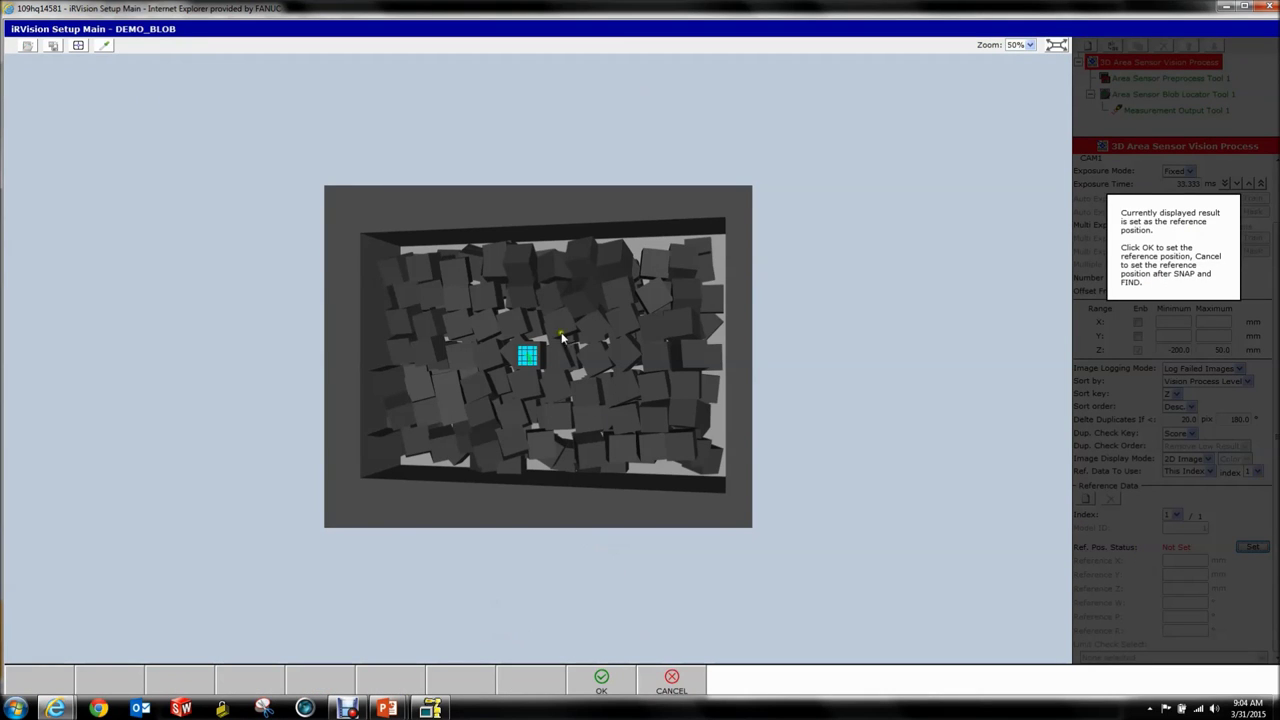
left_click(601, 682)
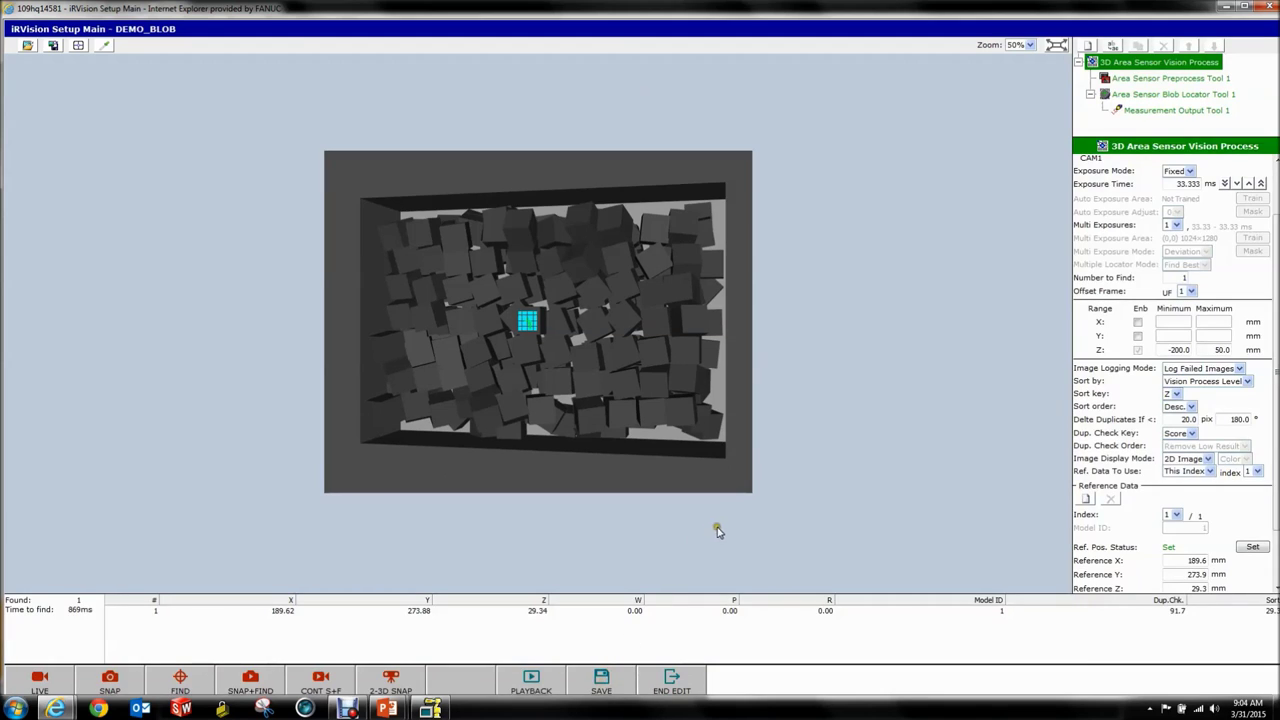
left_click(630, 688)
left_click(662, 684)
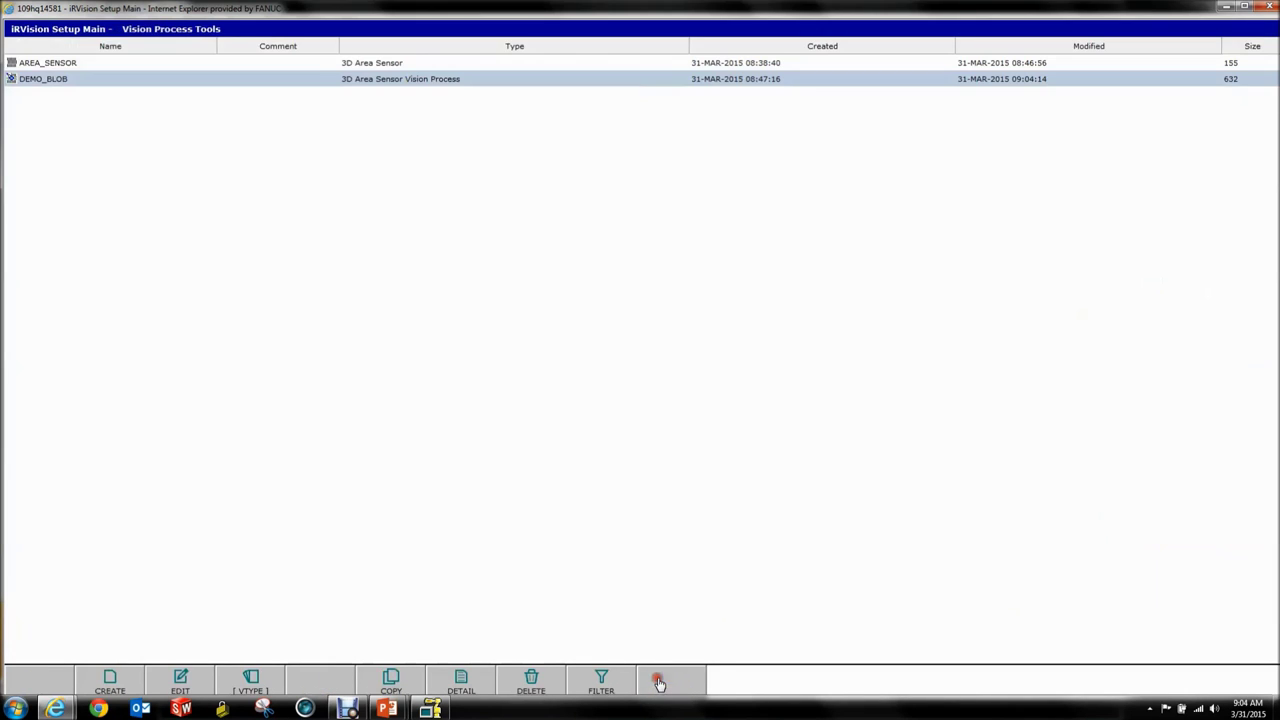
Review the bin in the HandlingPRO workcell and switch to the running PowerPoint slide show.
left_click(1222, 8)
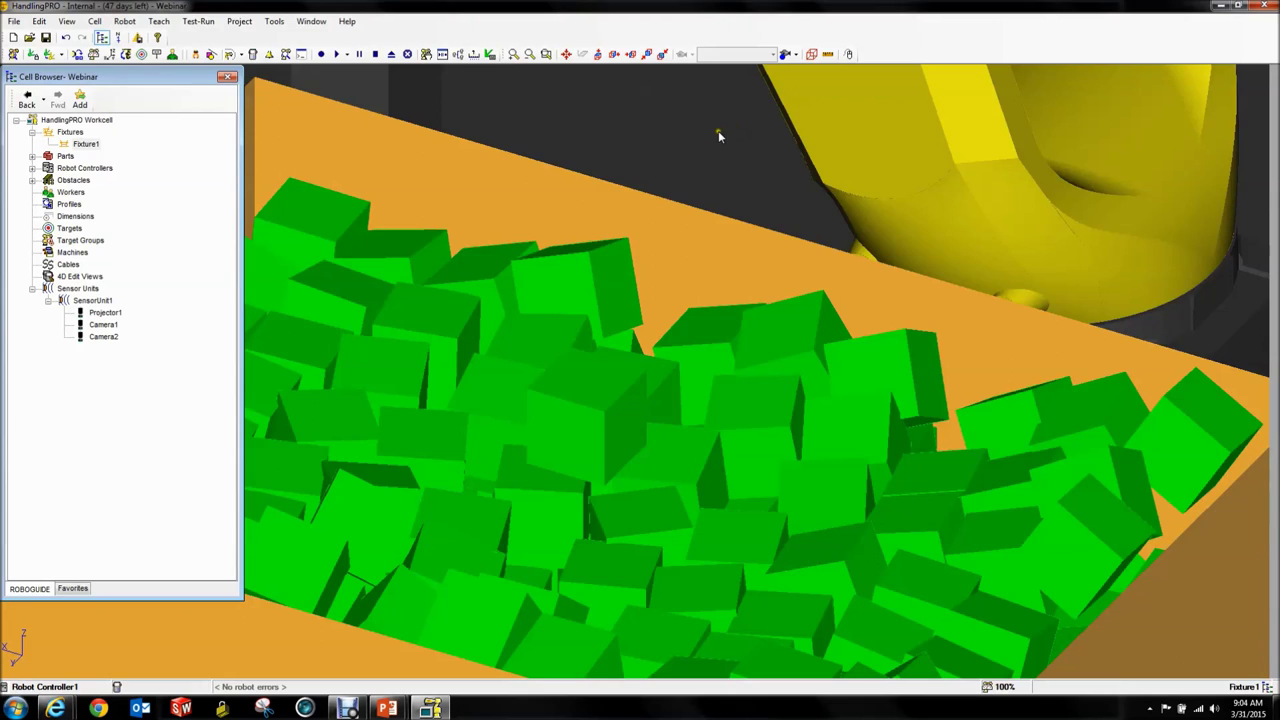
scroll(718, 130, "down", 10)
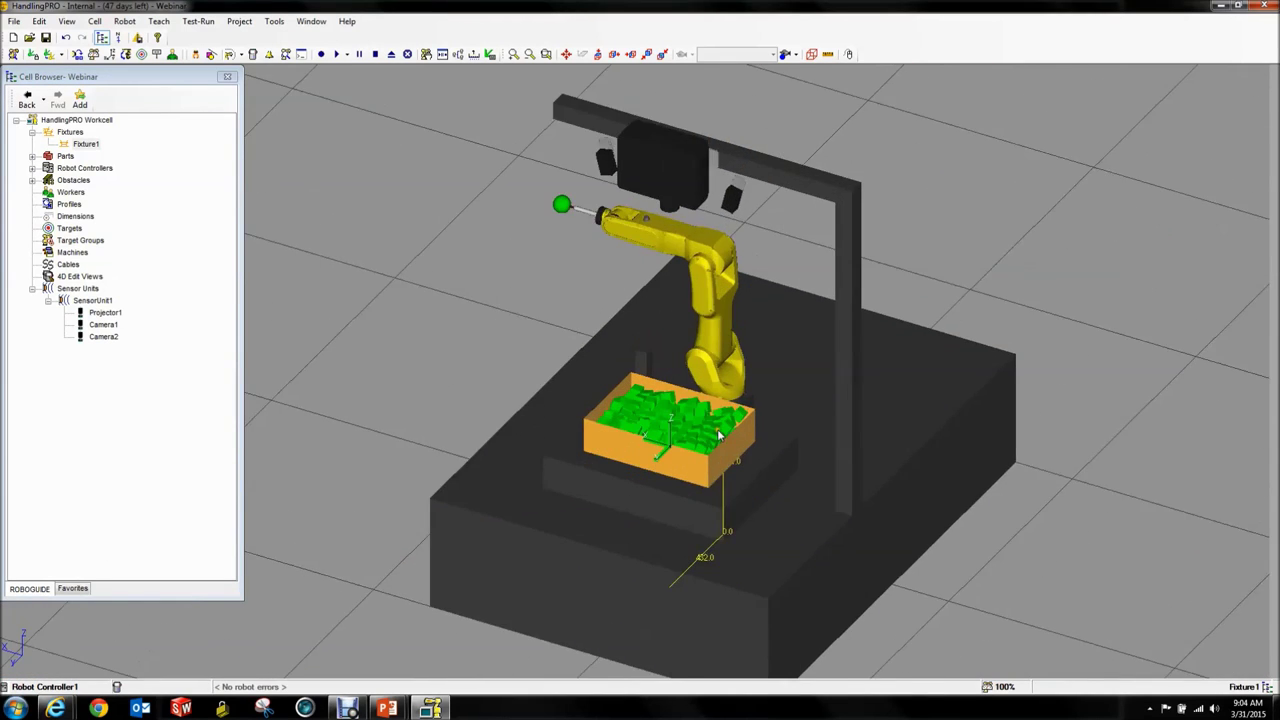
scroll(718, 436, "up", 3)
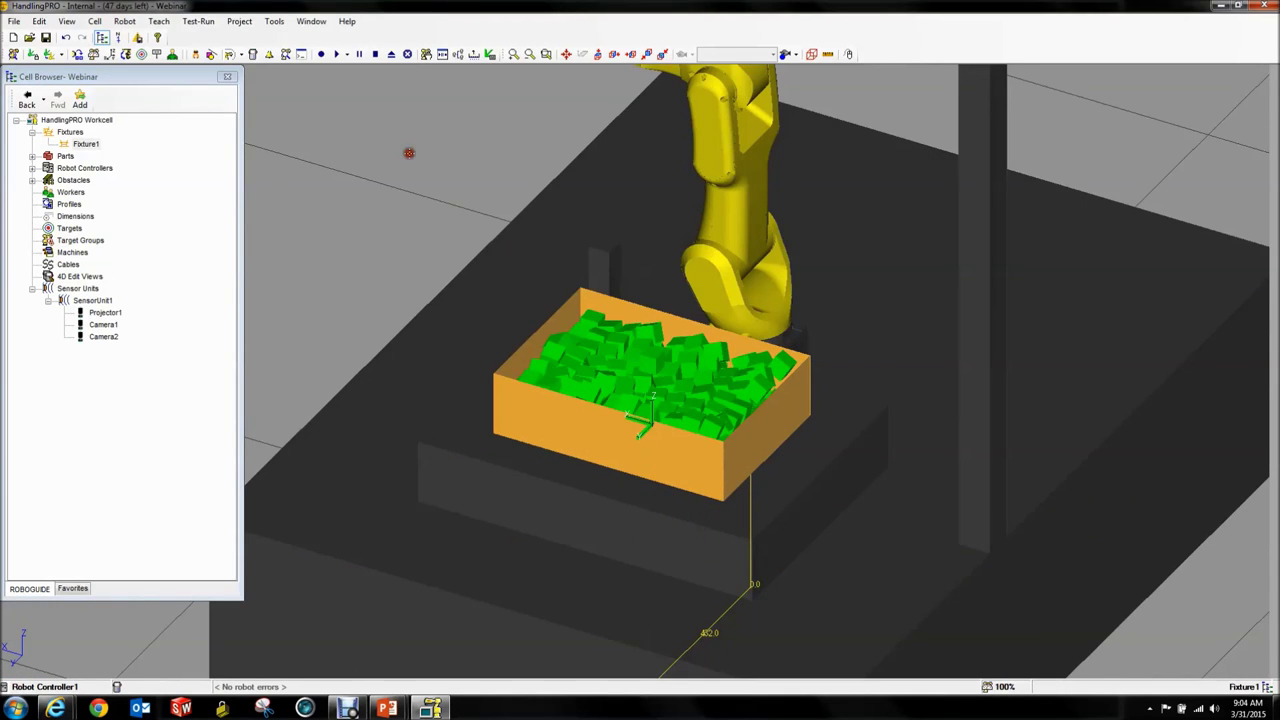
mouse_move(387, 708)
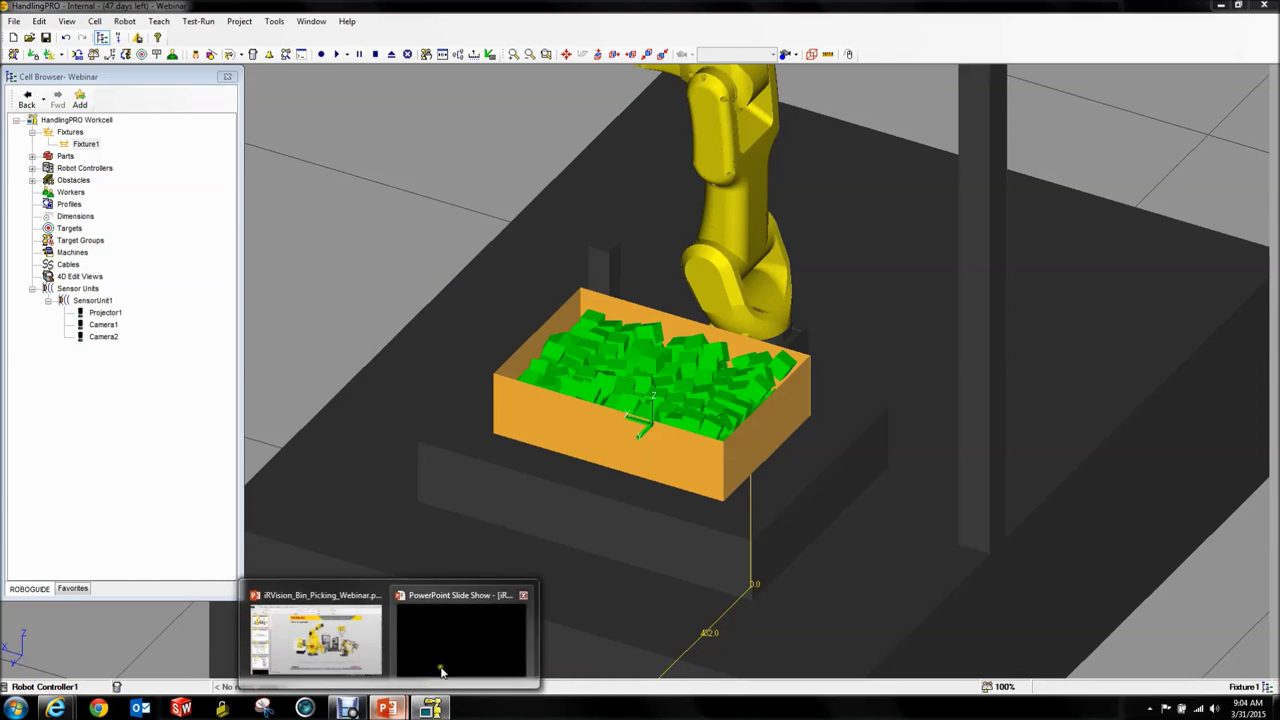
left_click(441, 650)
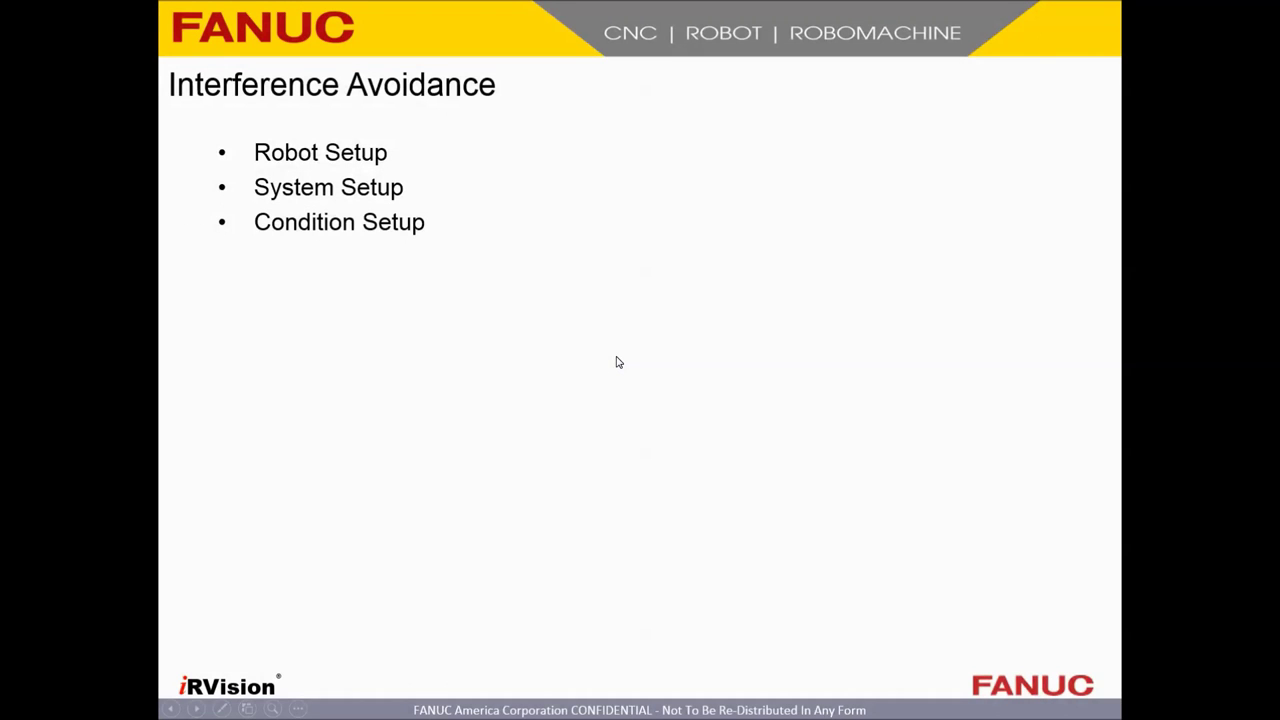
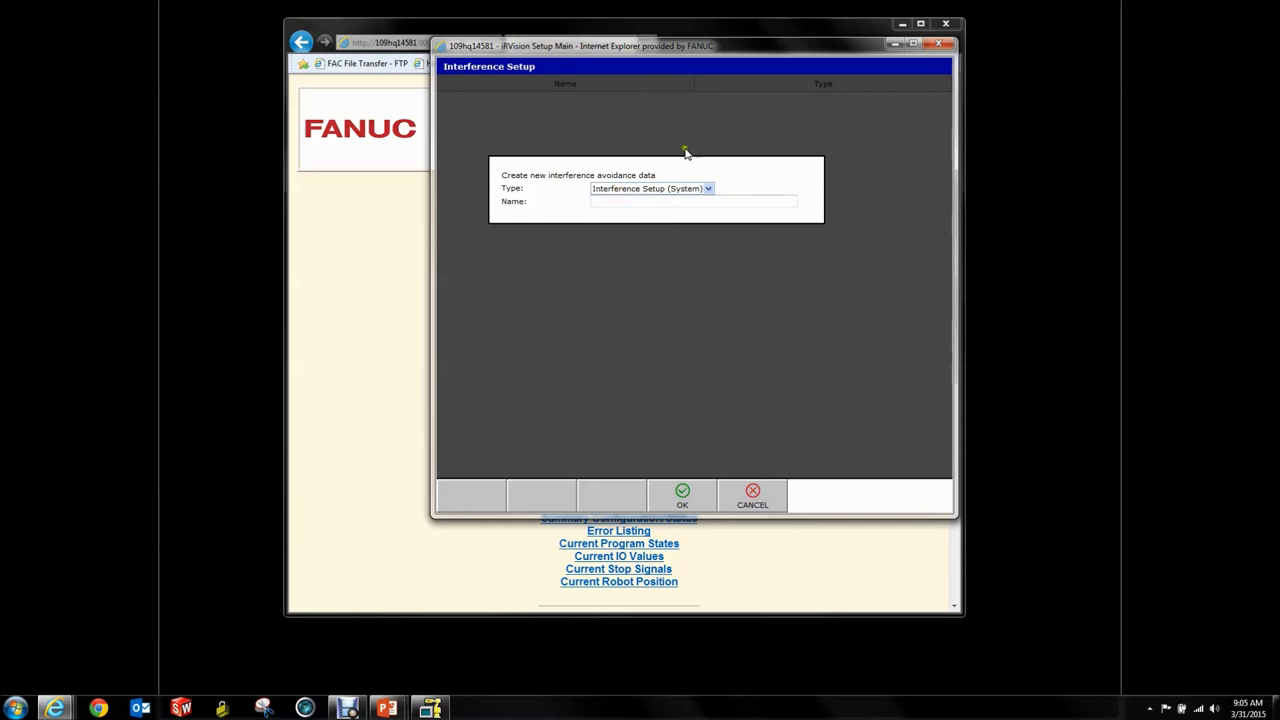
Cancel creating interference avoidance data in iRVision Setup and switch to HandlingPRO.
left_click(752, 494)
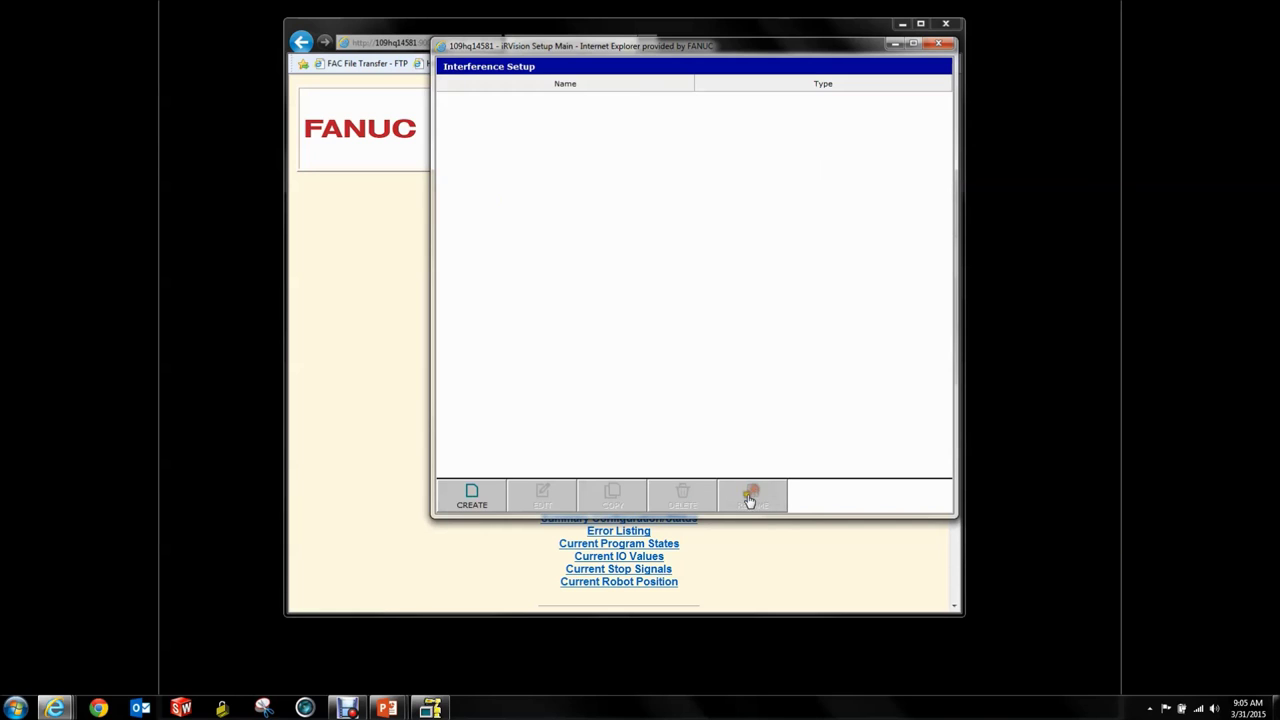
left_click(895, 44)
left_click(902, 23)
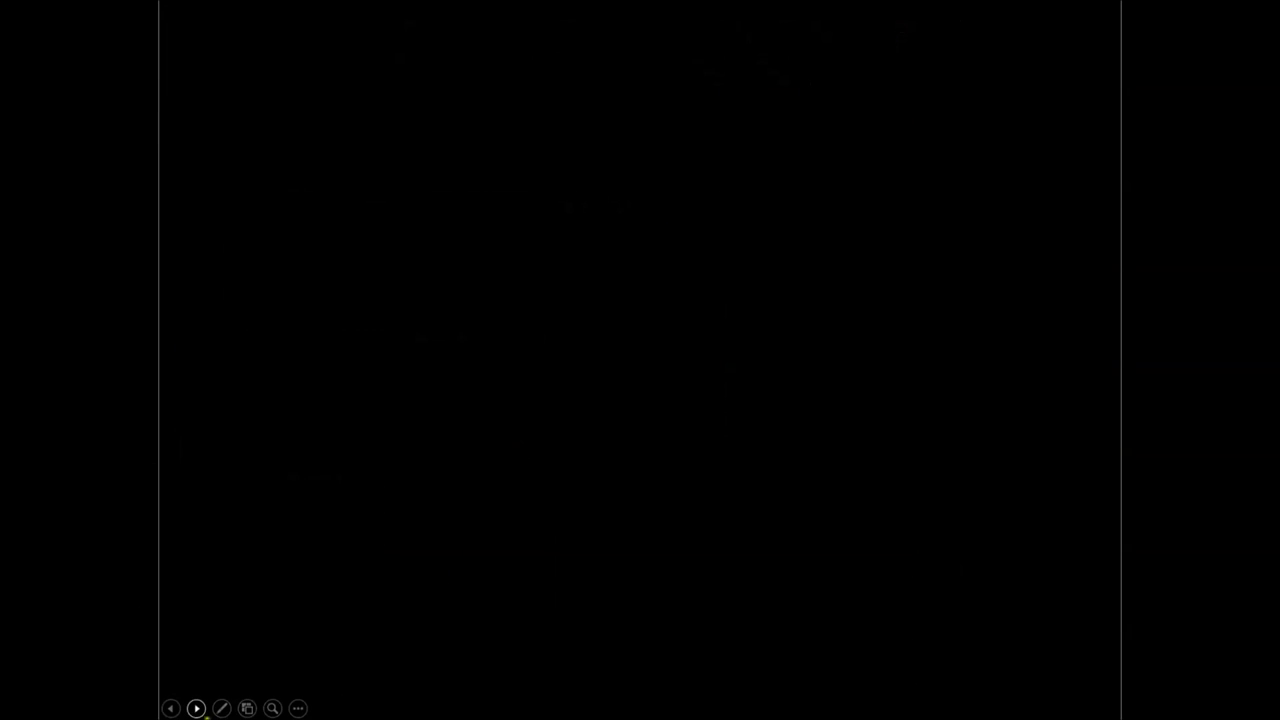
key("alt+Tab")
key("alt+Tab")
key("alt+Tab")
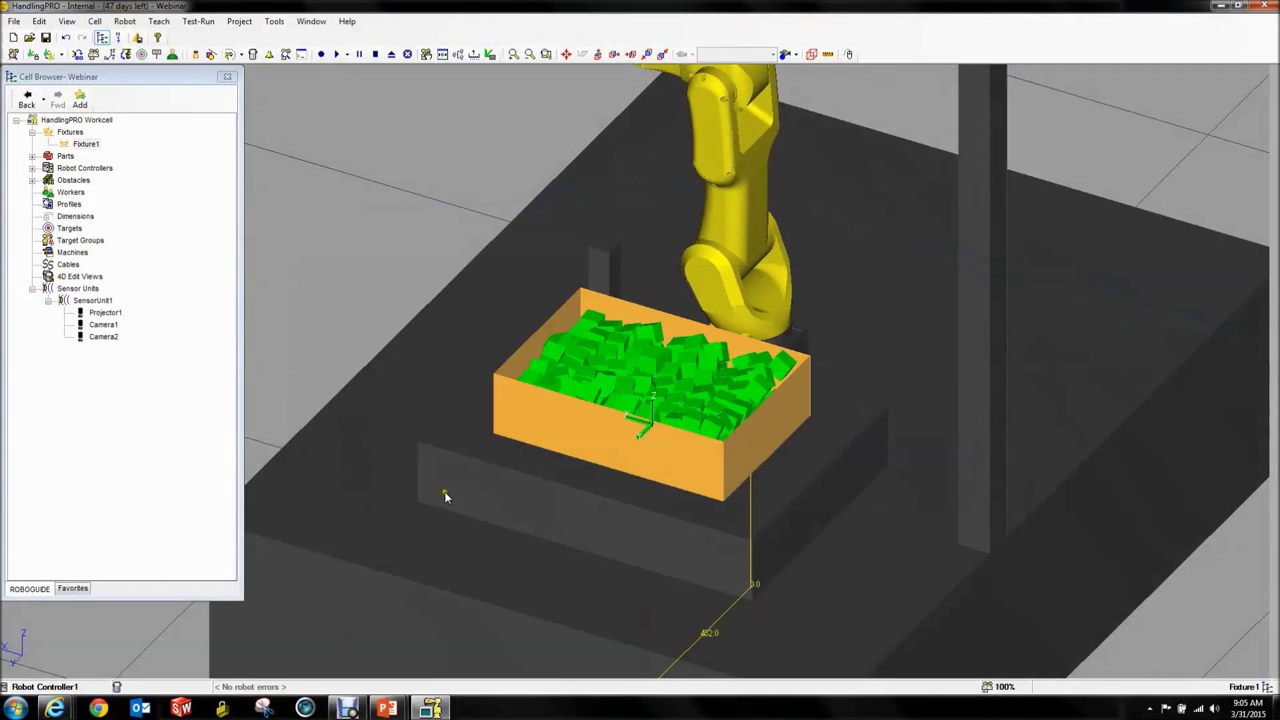
Expand Robot Controller1 in the Cell Browser and select its Interference Avoidance(BinPicking) entry.
left_click(33, 168)
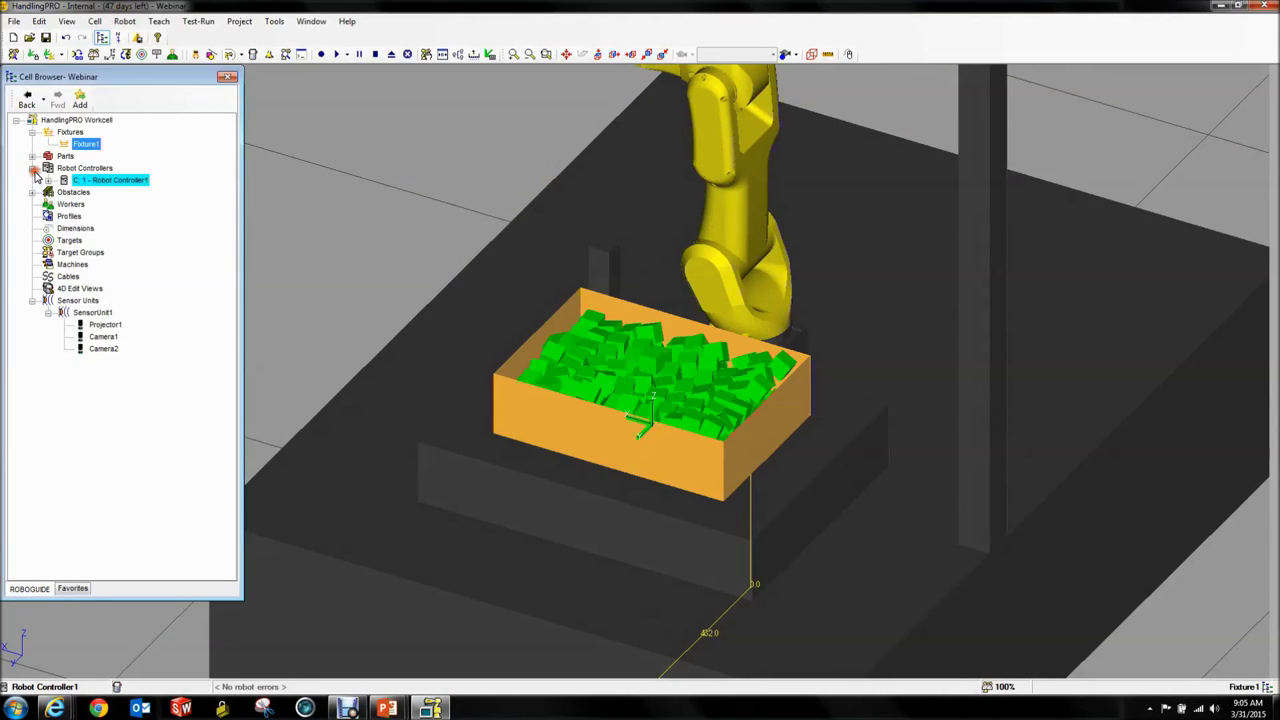
left_click(48, 181)
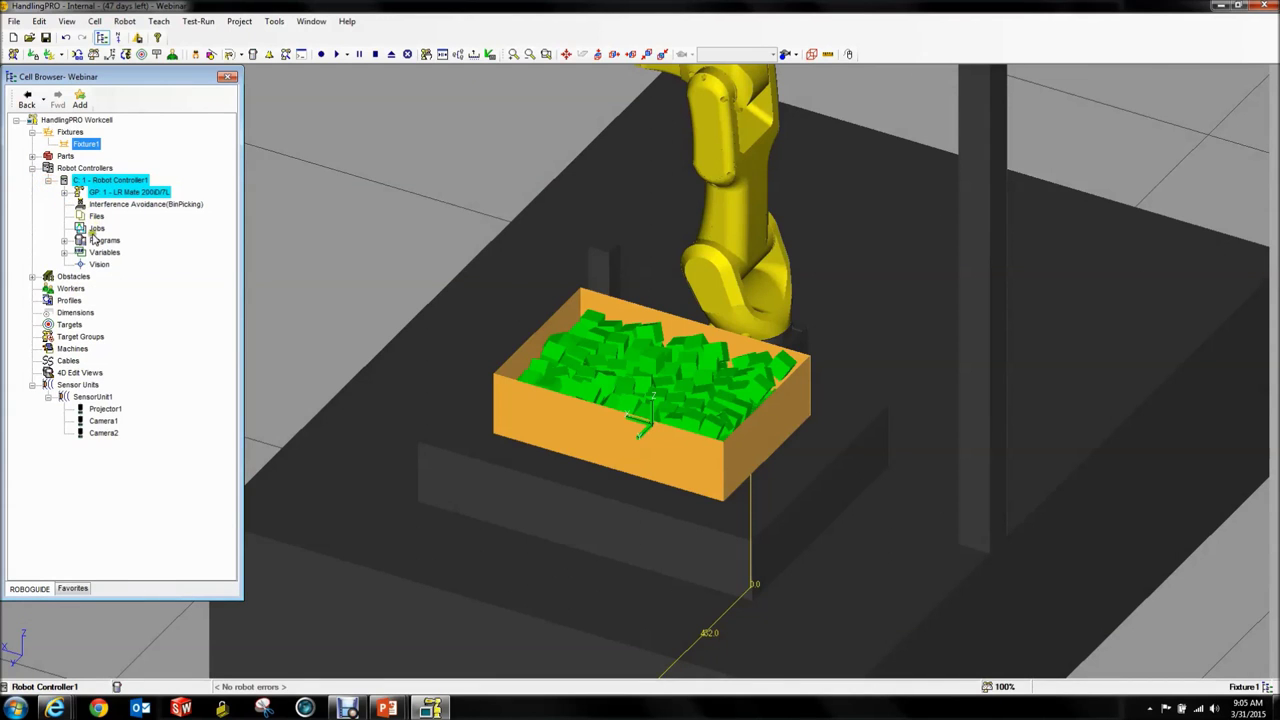
left_click(147, 205)
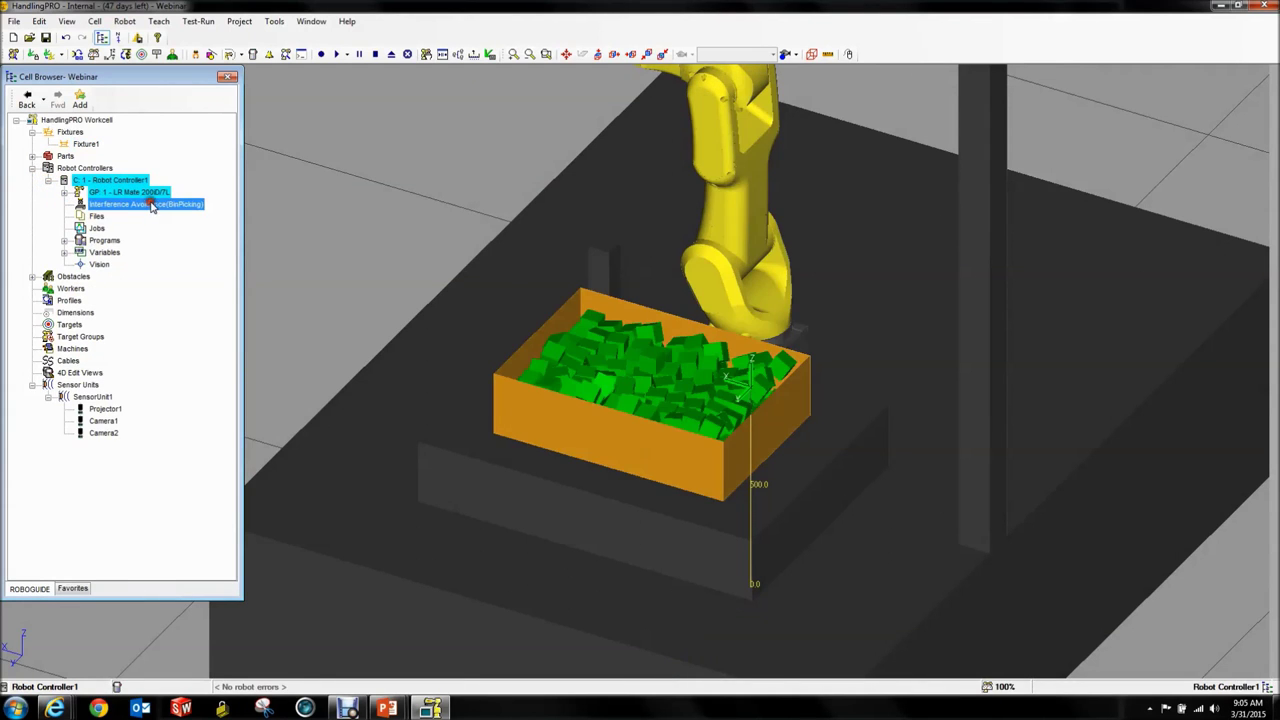
Add Robot(Tool Object) interference avoidance data under Robot Controller1's Interference Avoidance(BinPicking) entry.
left_click(404, 149)
scroll(404, 149, "down", 6)
scroll(550, 380, "up", 5)
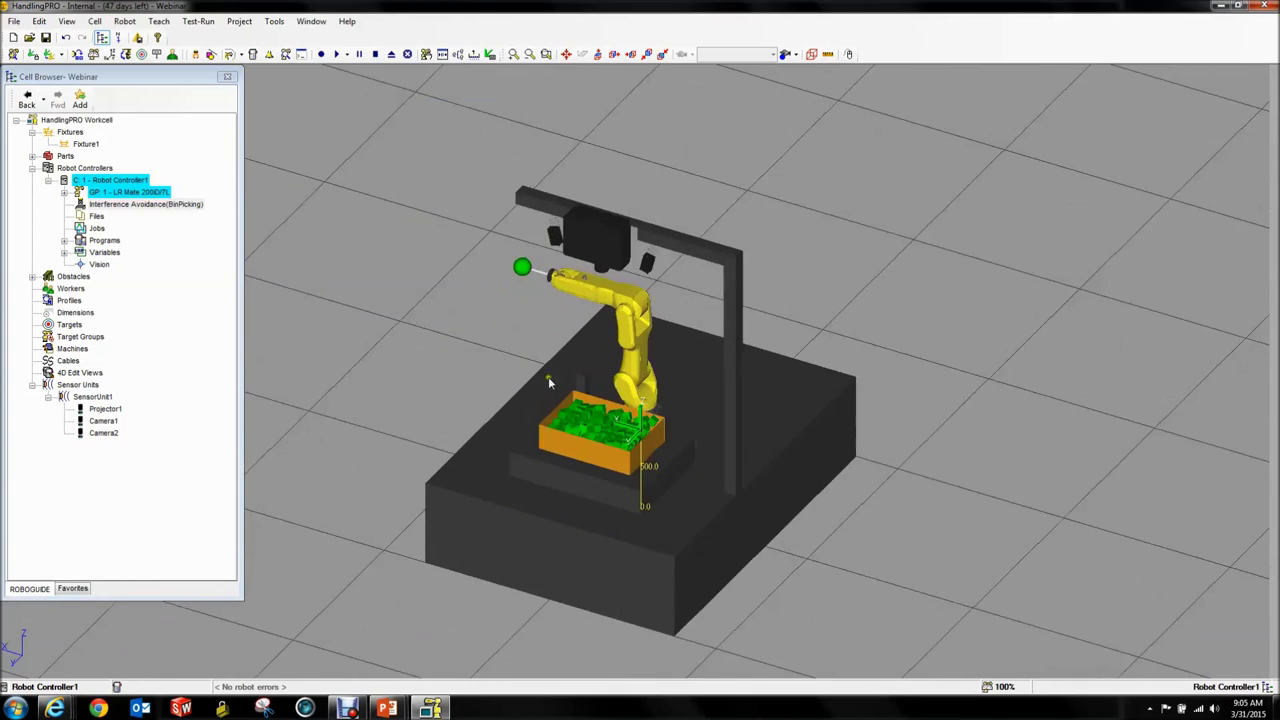
right_click_drag(592, 362, 678, 564)
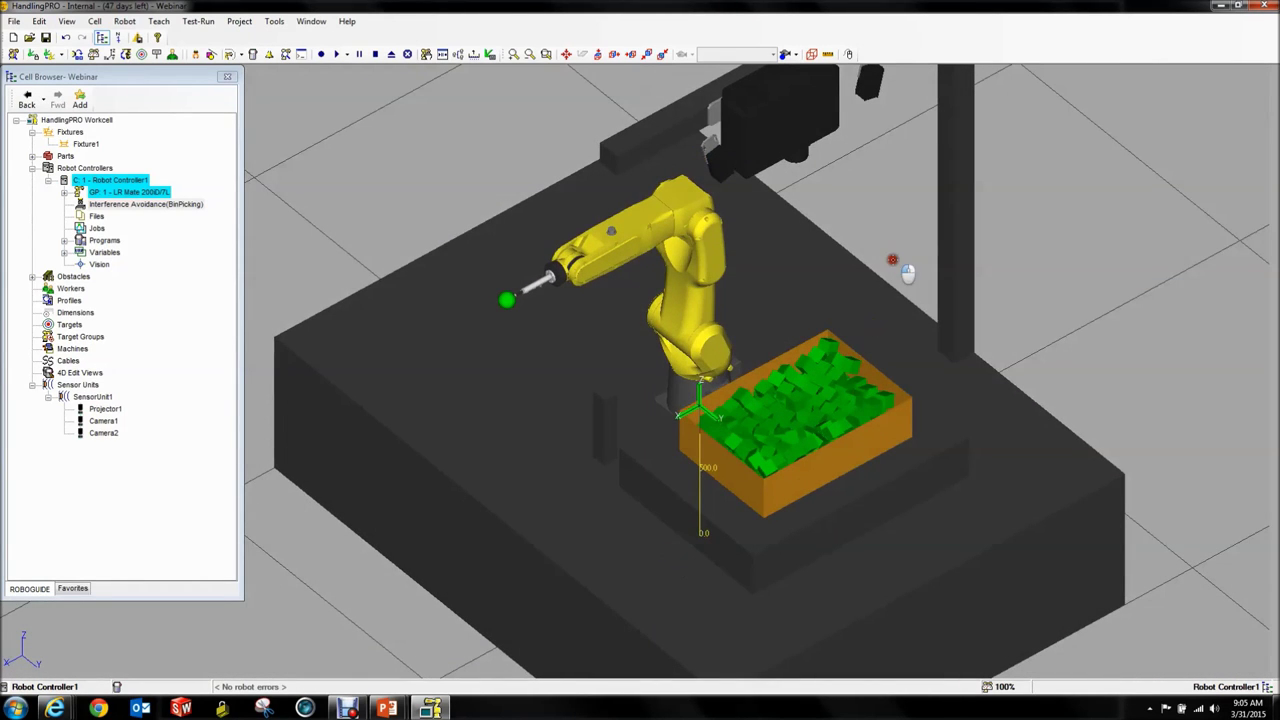
scroll(908, 391, "up", 1)
scroll(725, 310, "down", 1)
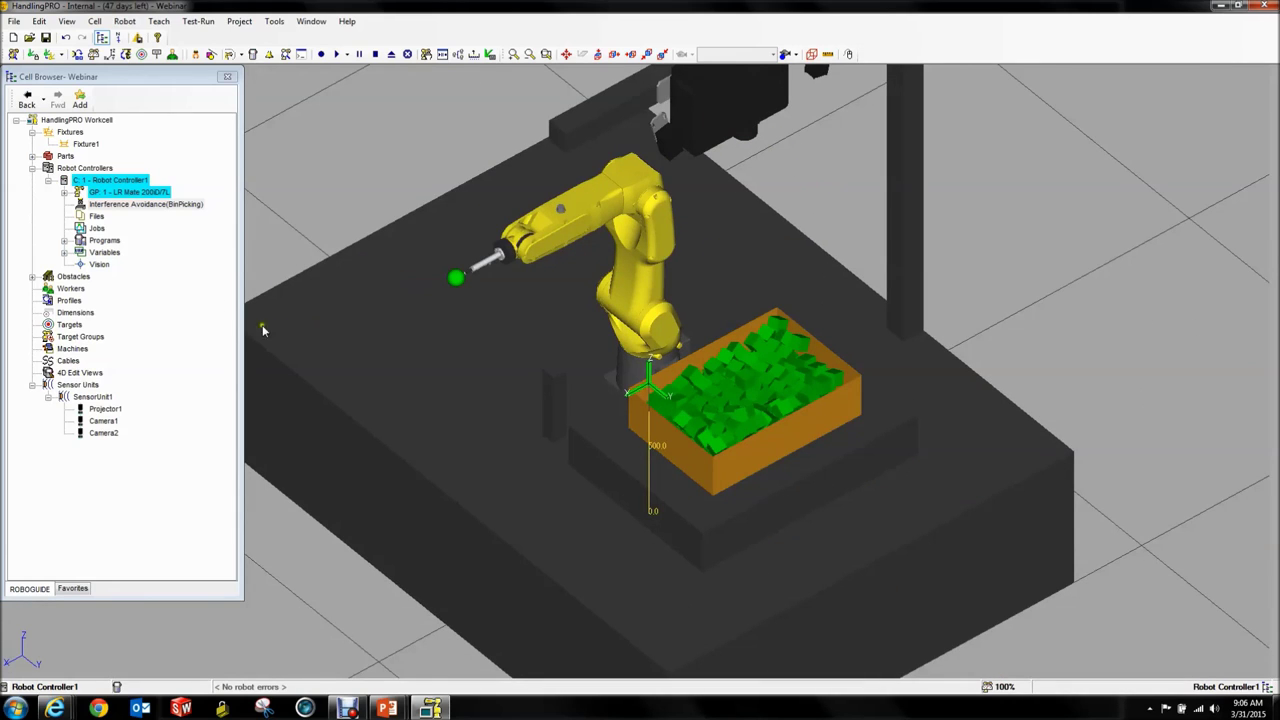
right_click(104, 205)
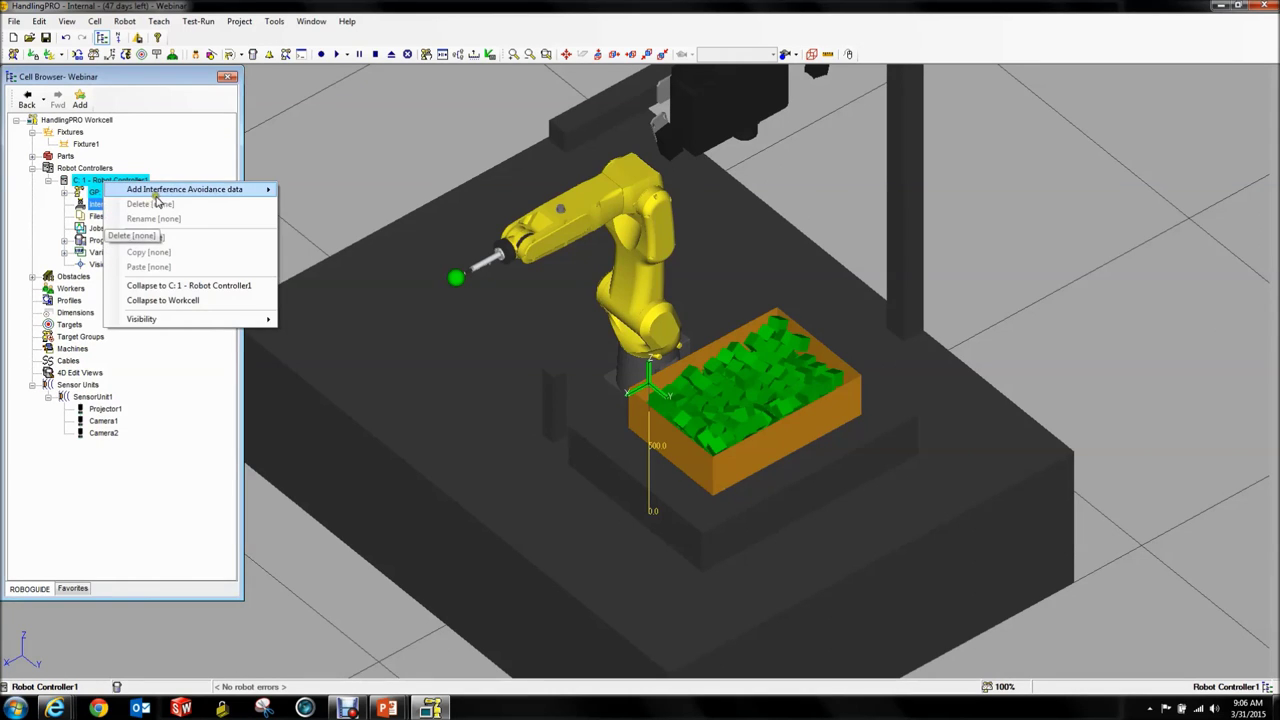
mouse_move(165, 190)
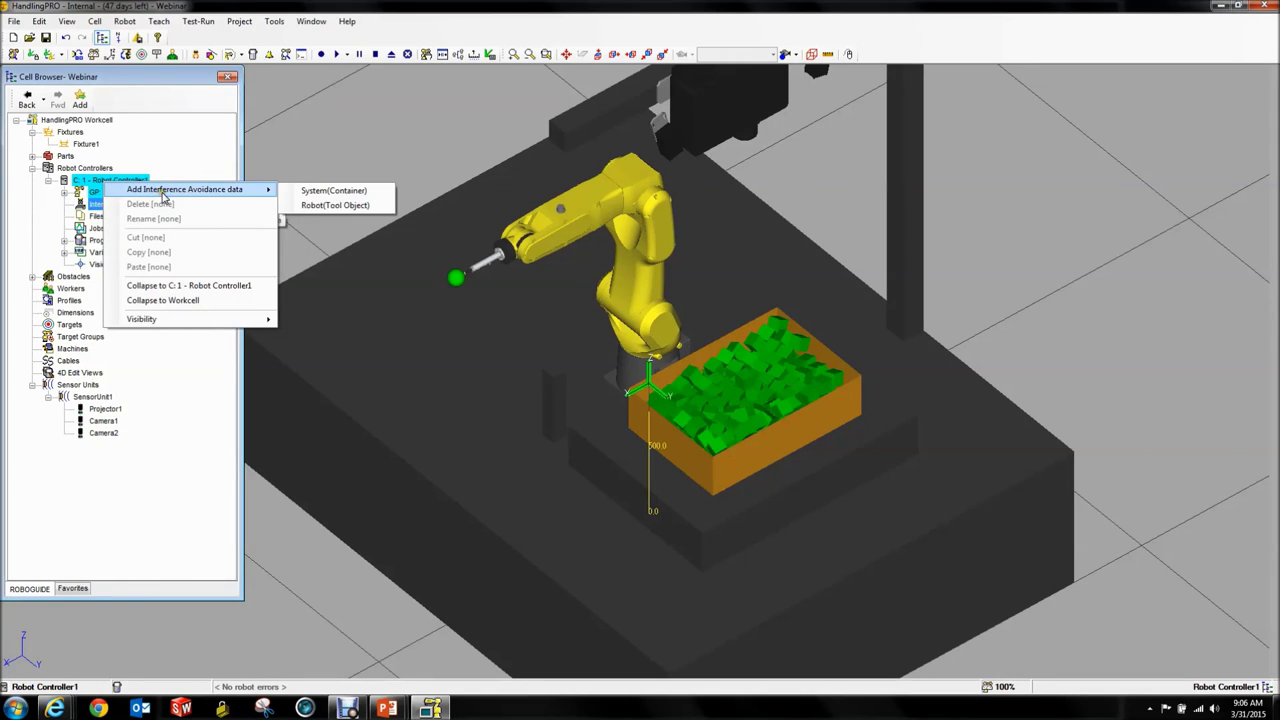
left_click(338, 207)
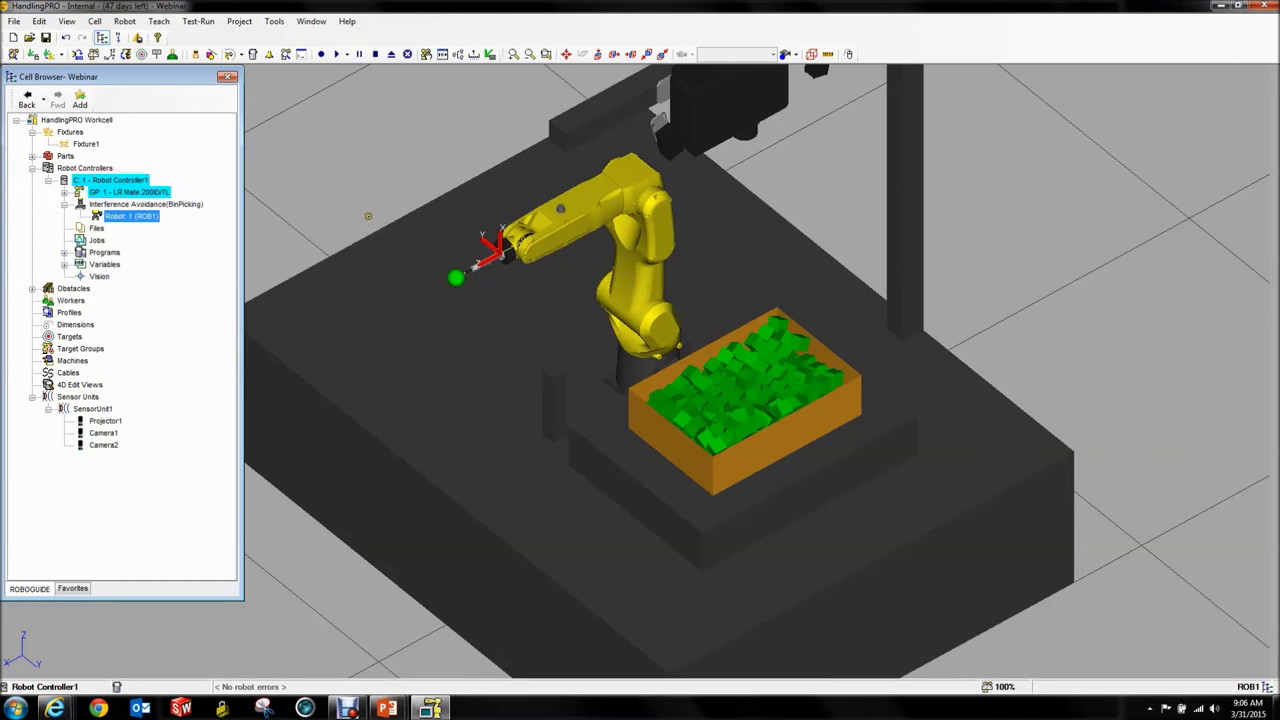
Add a sphere tool object to Robot: 1 (ROB1) and move its properties dialog clear of the robot tool.
right_click(140, 217)
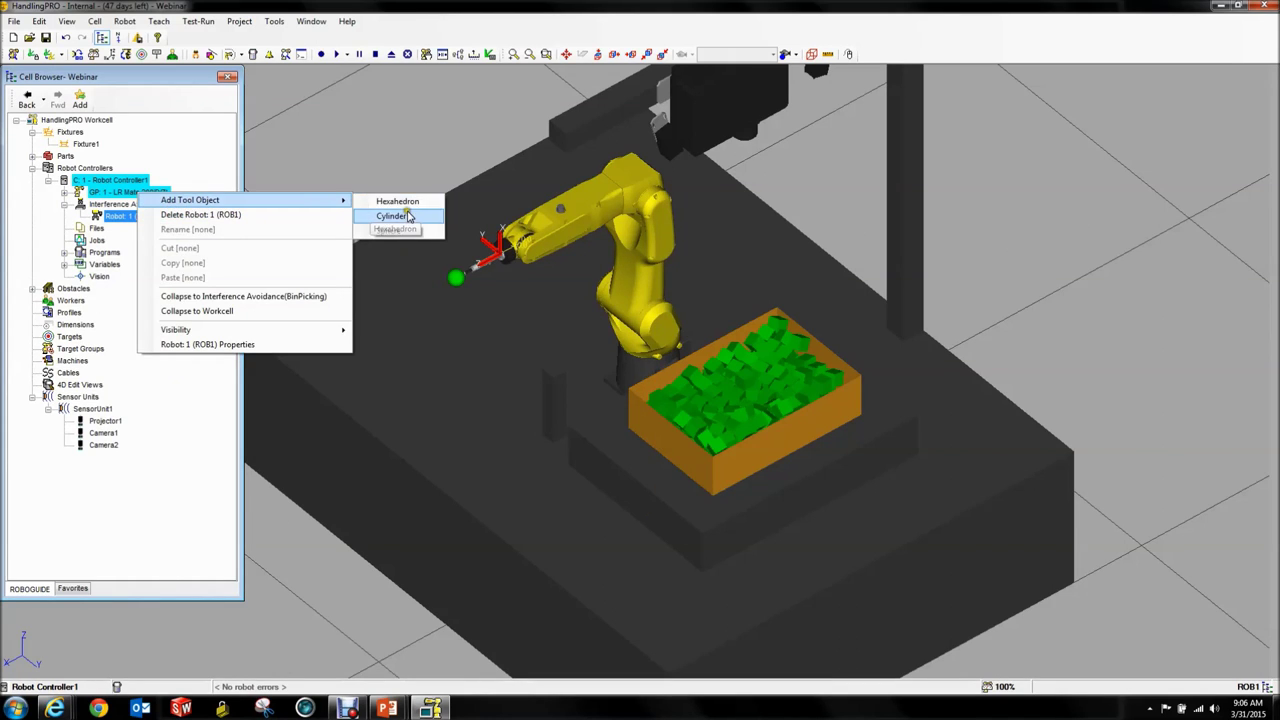
left_click(412, 231)
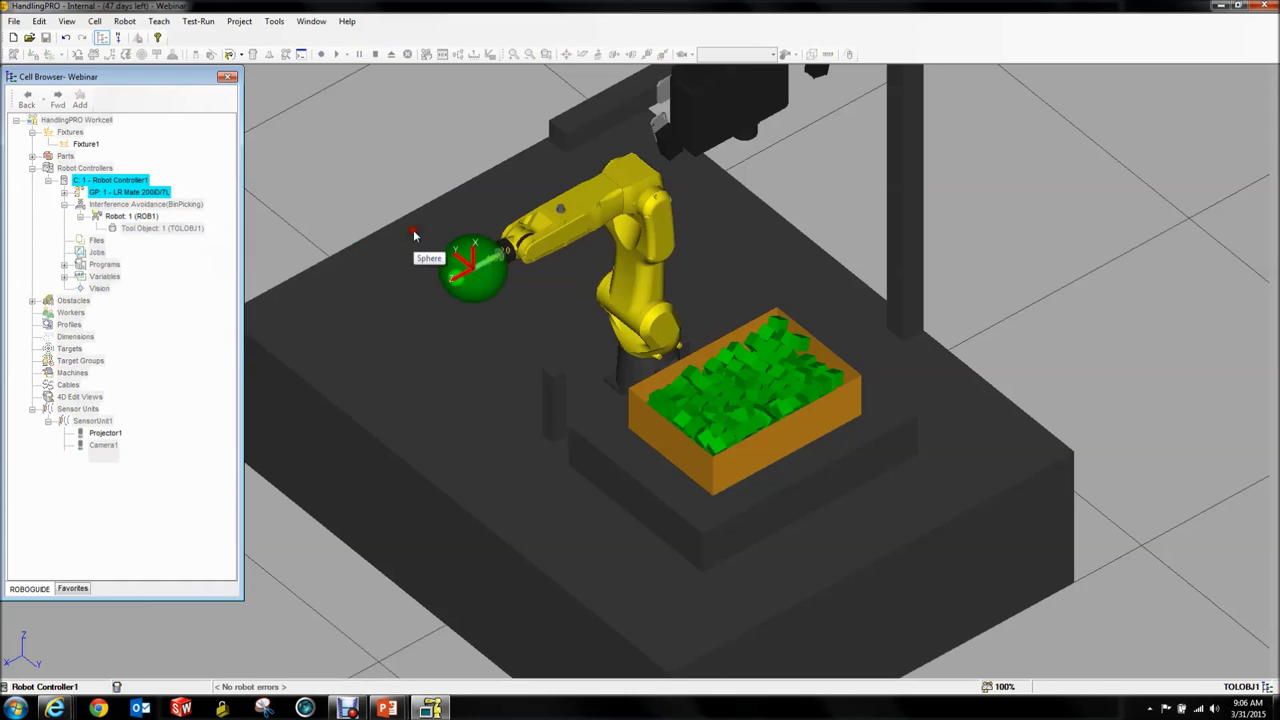
left_click_drag(330, 109, 140, 126)
scroll(470, 280, "up", 5)
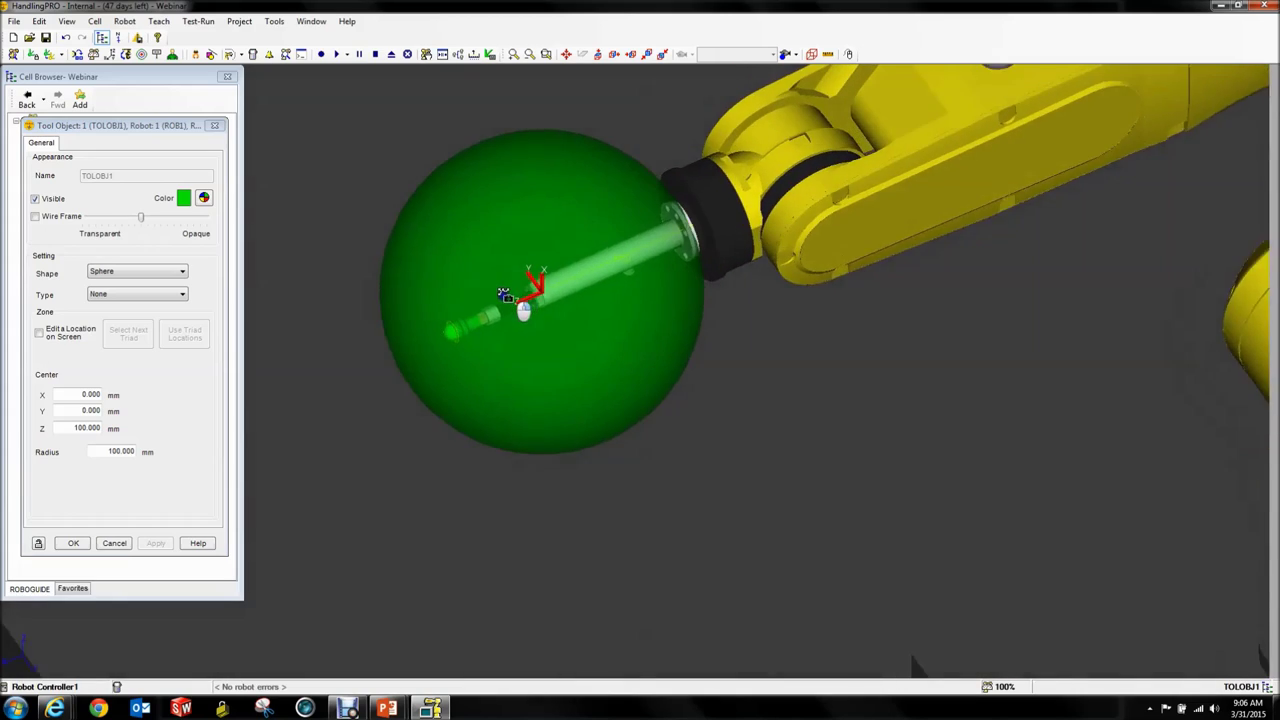
scroll(505, 290, "up", 2)
mouse_move(502, 288)
right_mouse_down()
mouse_move(560, 280)
mouse_move(517, 284)
right_mouse_up()
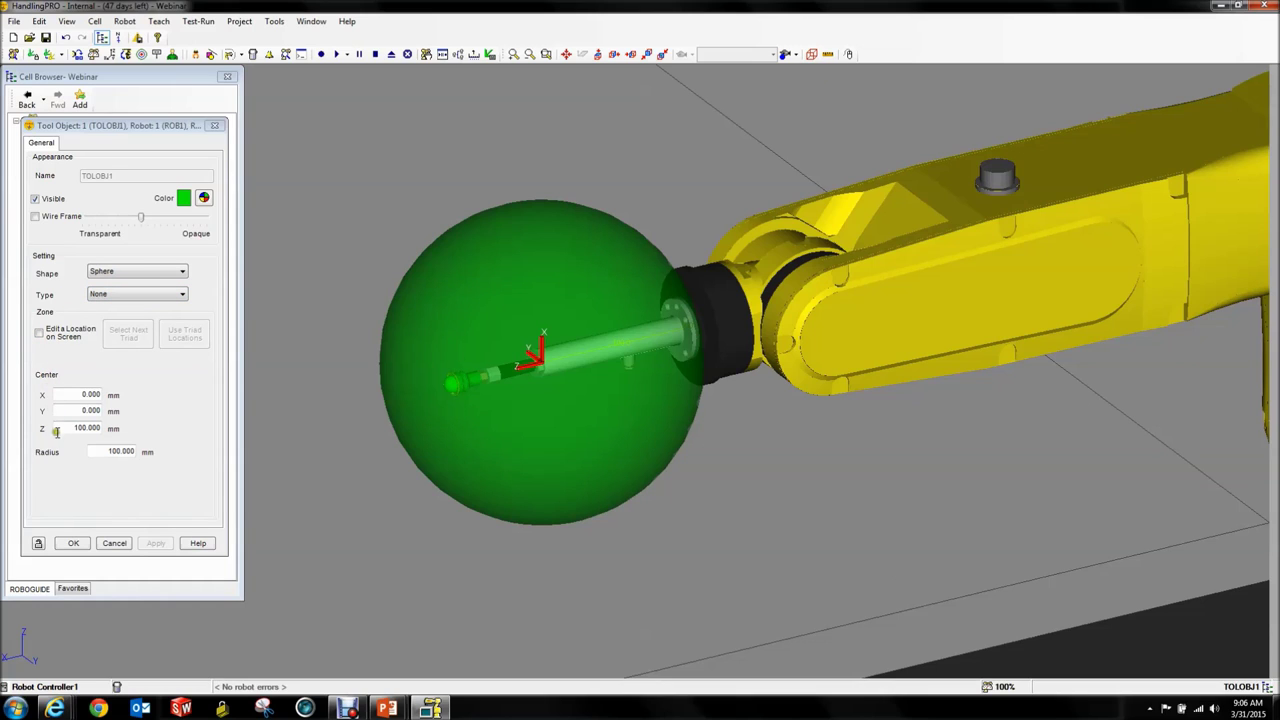
Try a radius of 10 mm for the sphere tool object.
left_click_drag(60, 430, 149, 428)
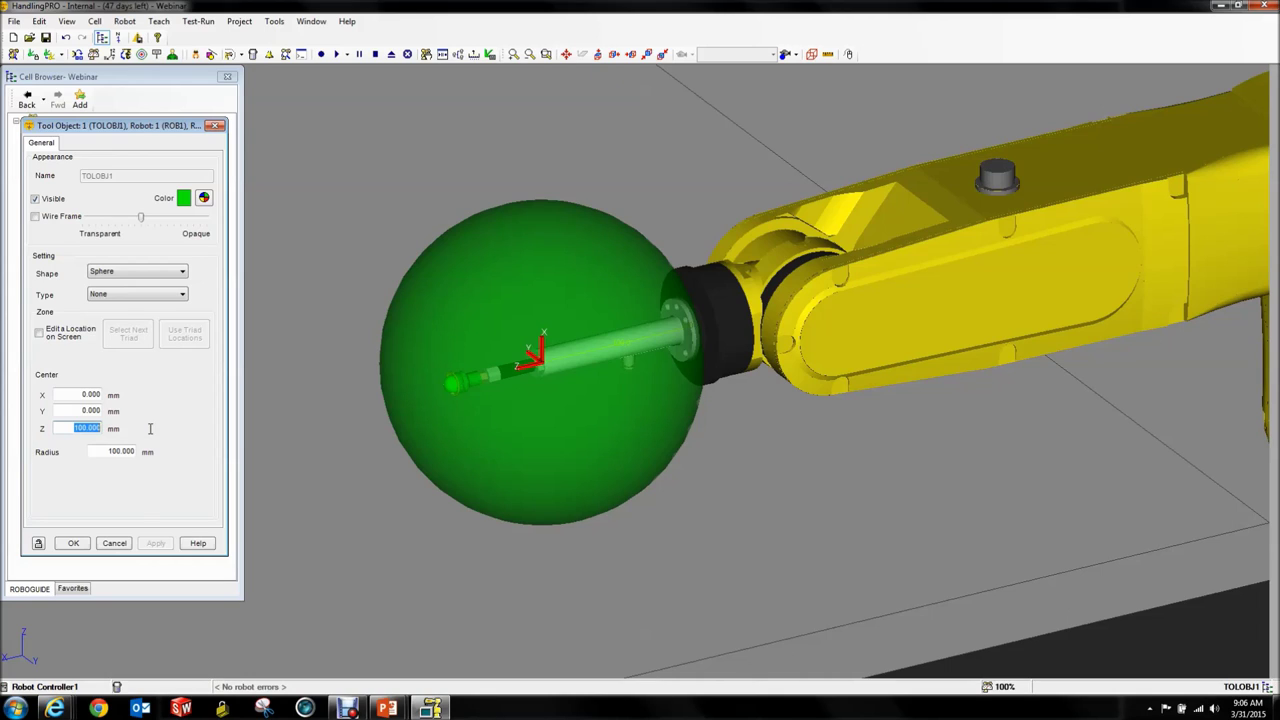
left_click_drag(90, 451, 146, 452)
type("10")
key("Return")
Set the sphere tool object's radius to 70 mm and its center Z to -80 mm.
left_click_drag(112, 451, 177, 451)
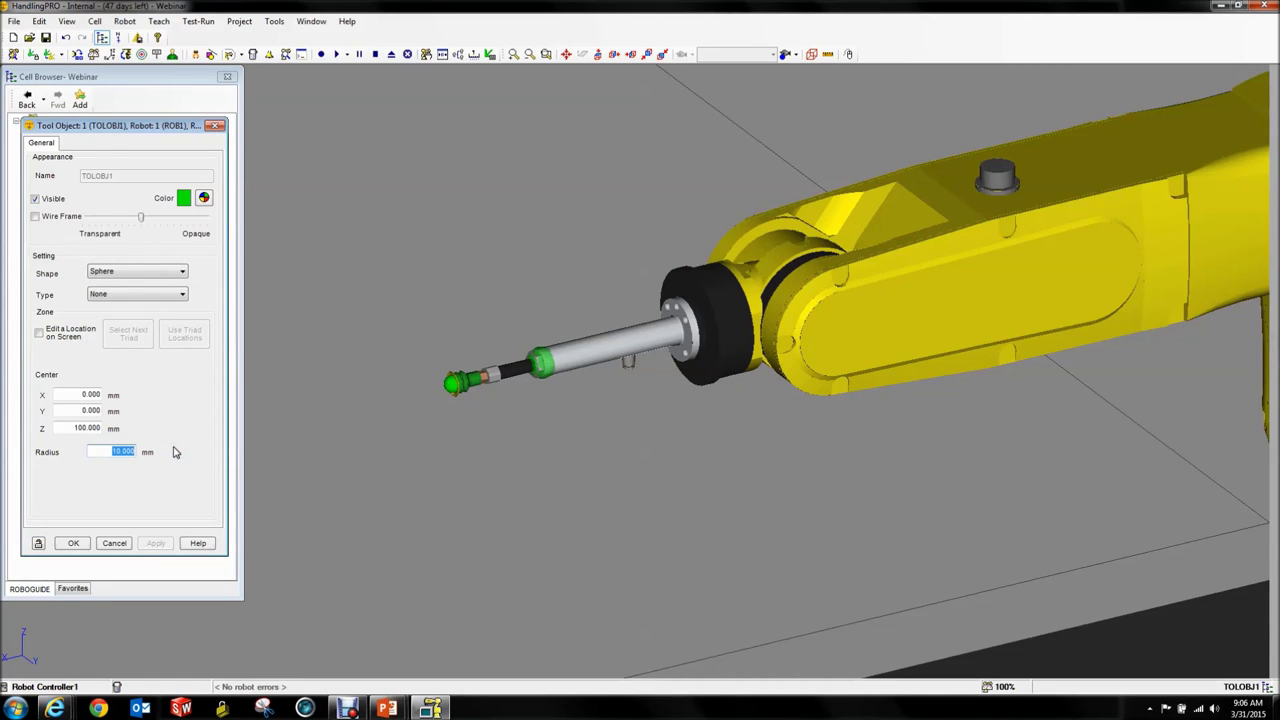
type("70")
key("Return")
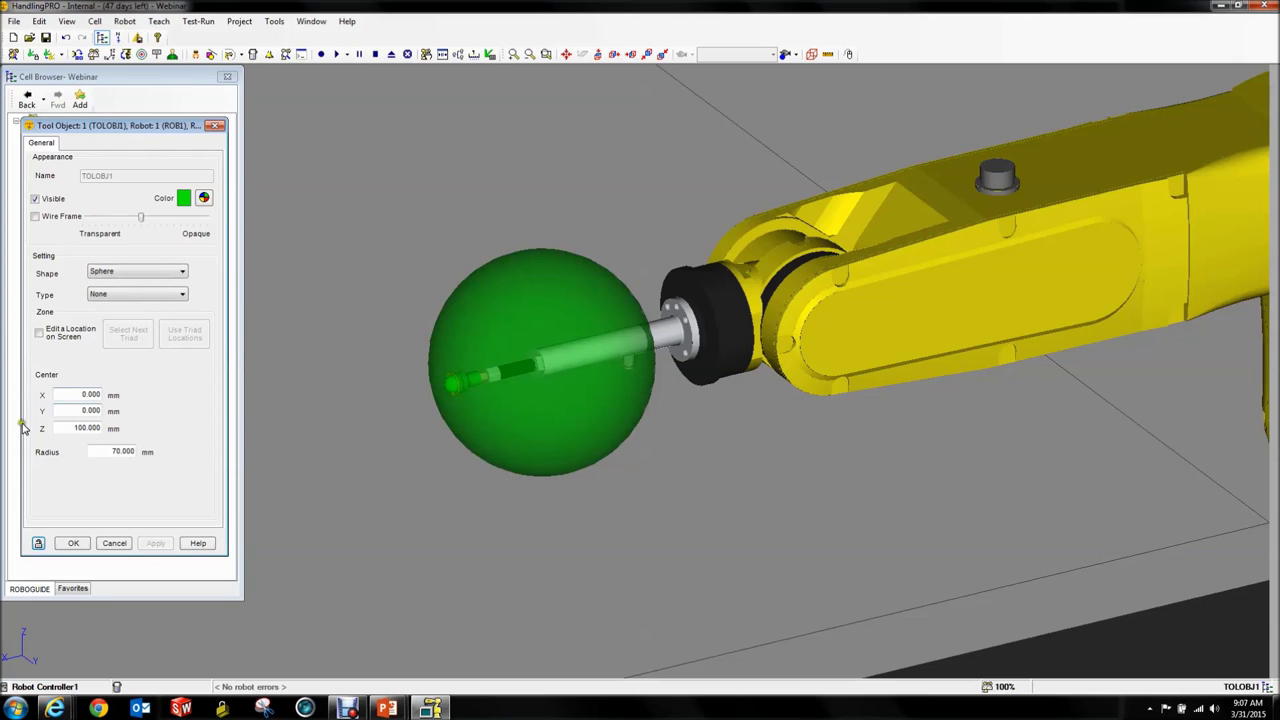
left_click_drag(57, 429, 137, 432)
type("-80")
key("Return")
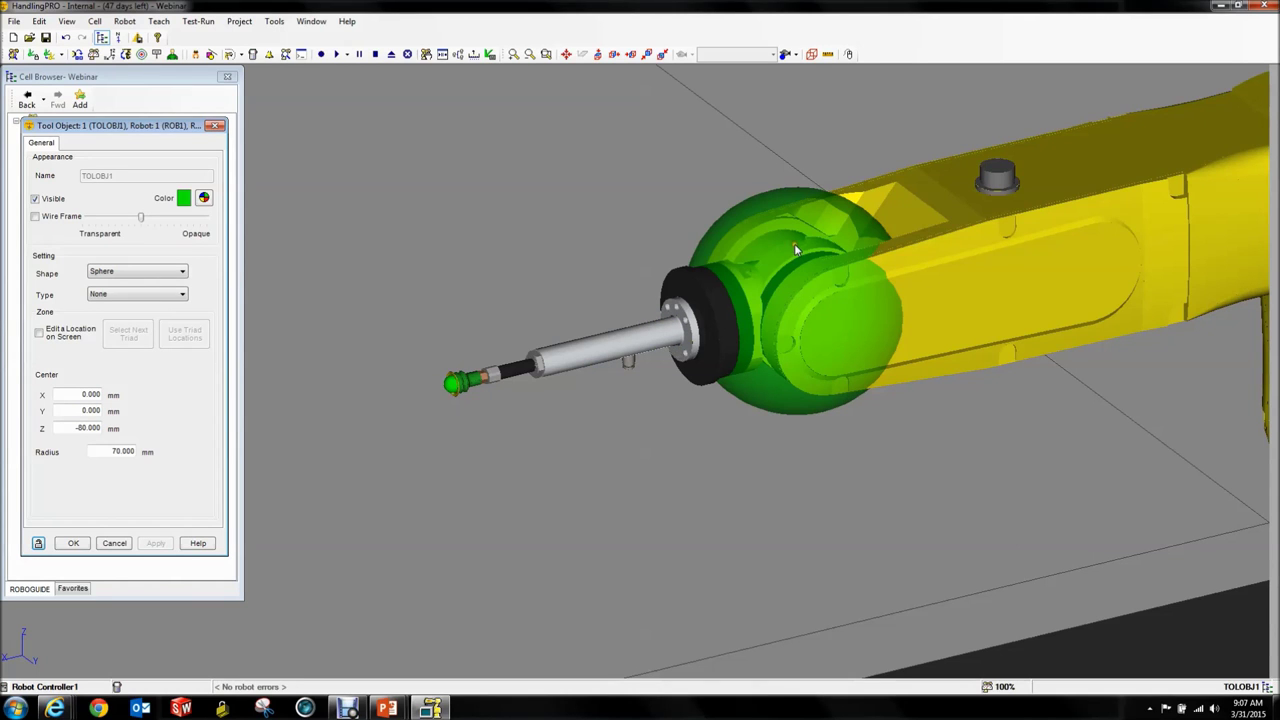
Check the sphere's fit around the robot's wrist from several angles and accept the tool object.
right_click_drag(751, 281, 841, 309)
scroll(841, 309, "down", 5)
scroll(763, 178, "up", 5)
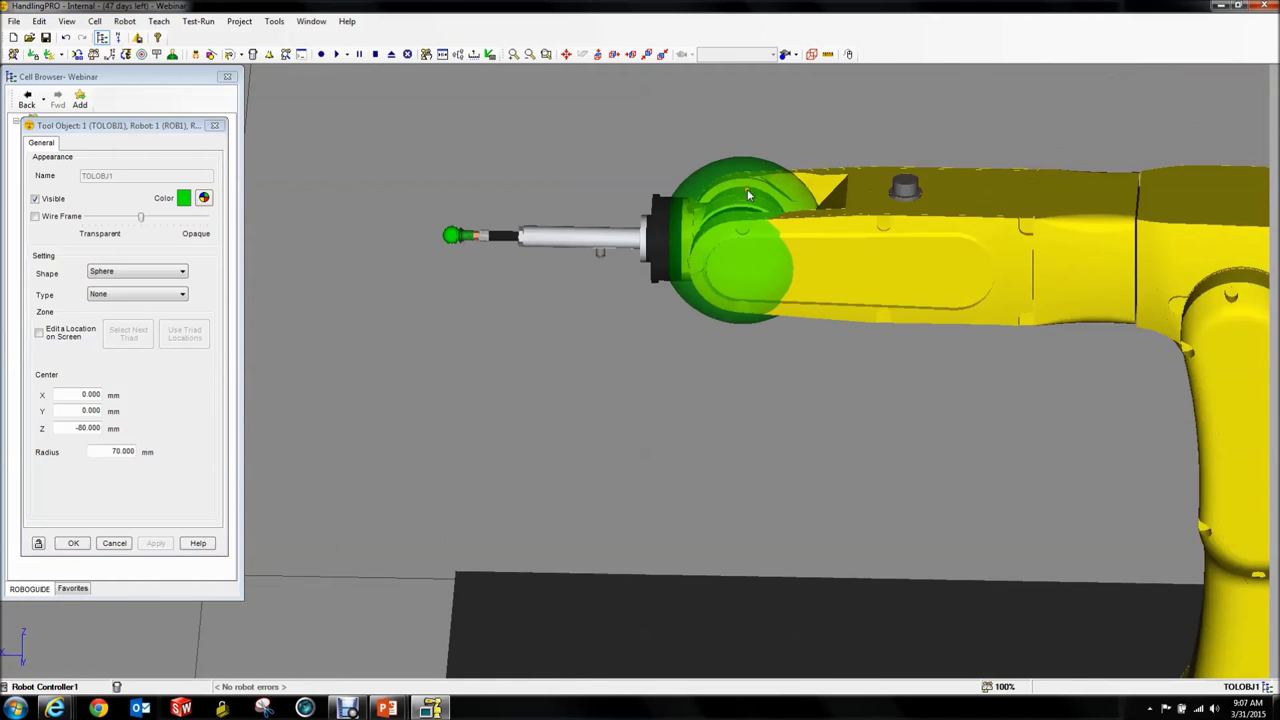
mouse_move(758, 215)
right_mouse_down()
mouse_move(760, 203)
mouse_move(764, 213)
right_mouse_up()
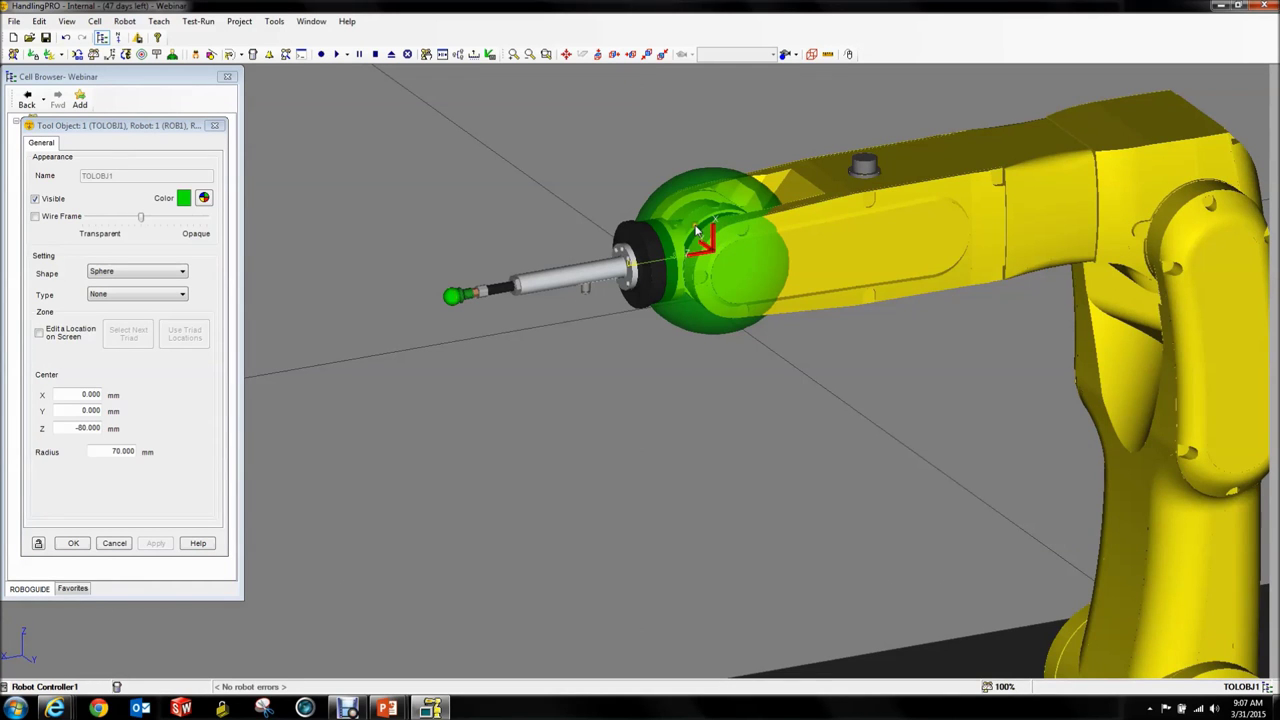
right_click_drag(713, 265, 737, 278)
scroll(585, 275, "up", 5)
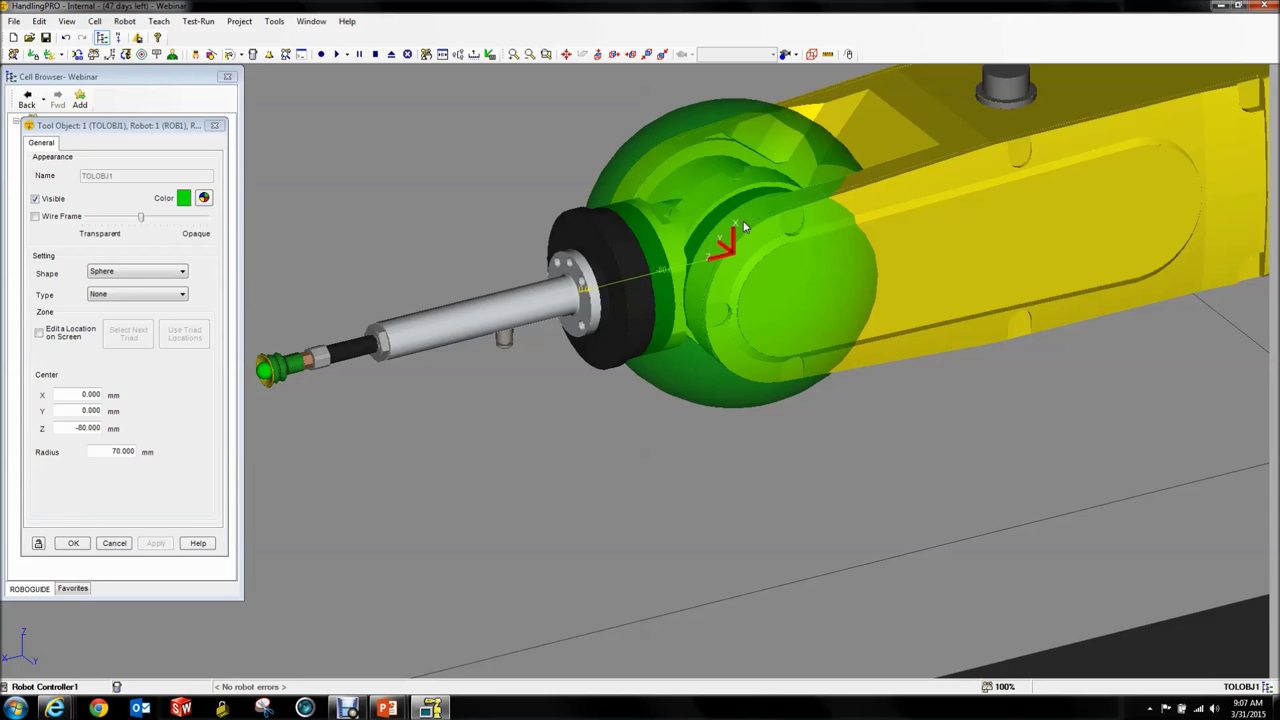
mouse_move(801, 316)
right_mouse_down()
mouse_move(772, 316)
mouse_move(723, 346)
mouse_move(737, 362)
mouse_move(786, 320)
right_mouse_up()
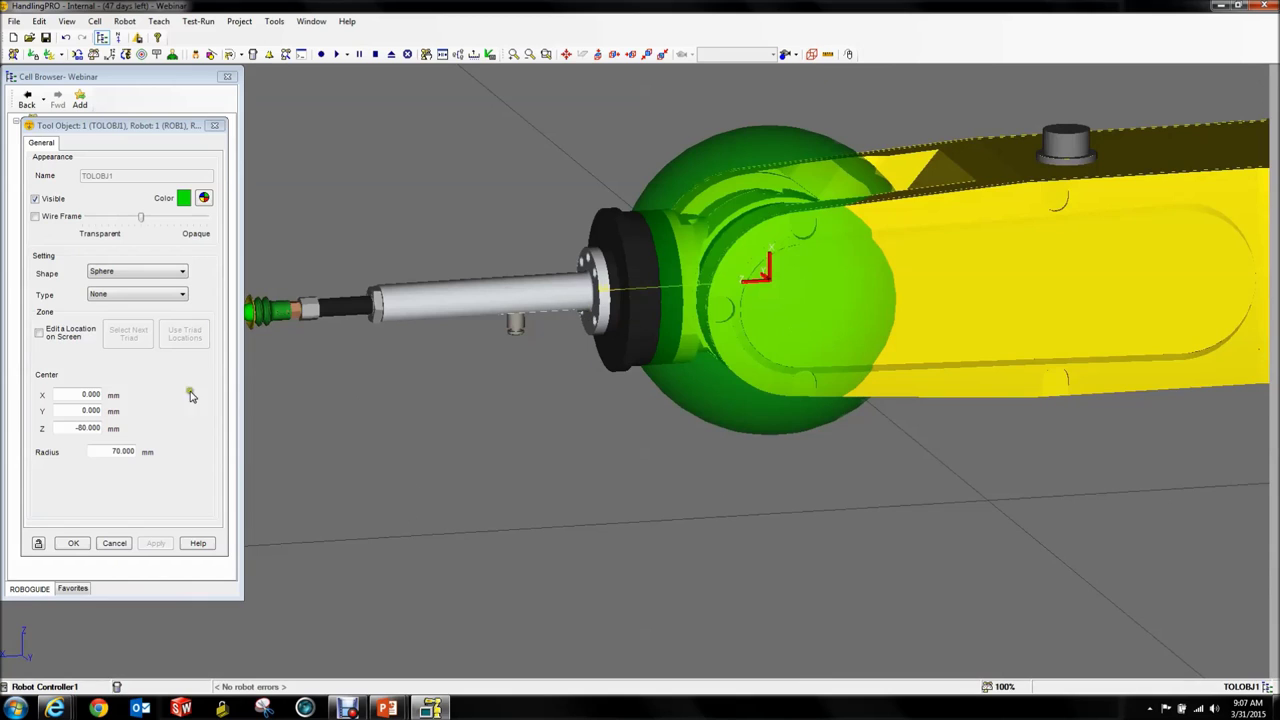
left_click(72, 543)
Add a cylinder tool object to Robot: 1 (ROB1) and set its radius to 40 mm.
right_click(130, 216)
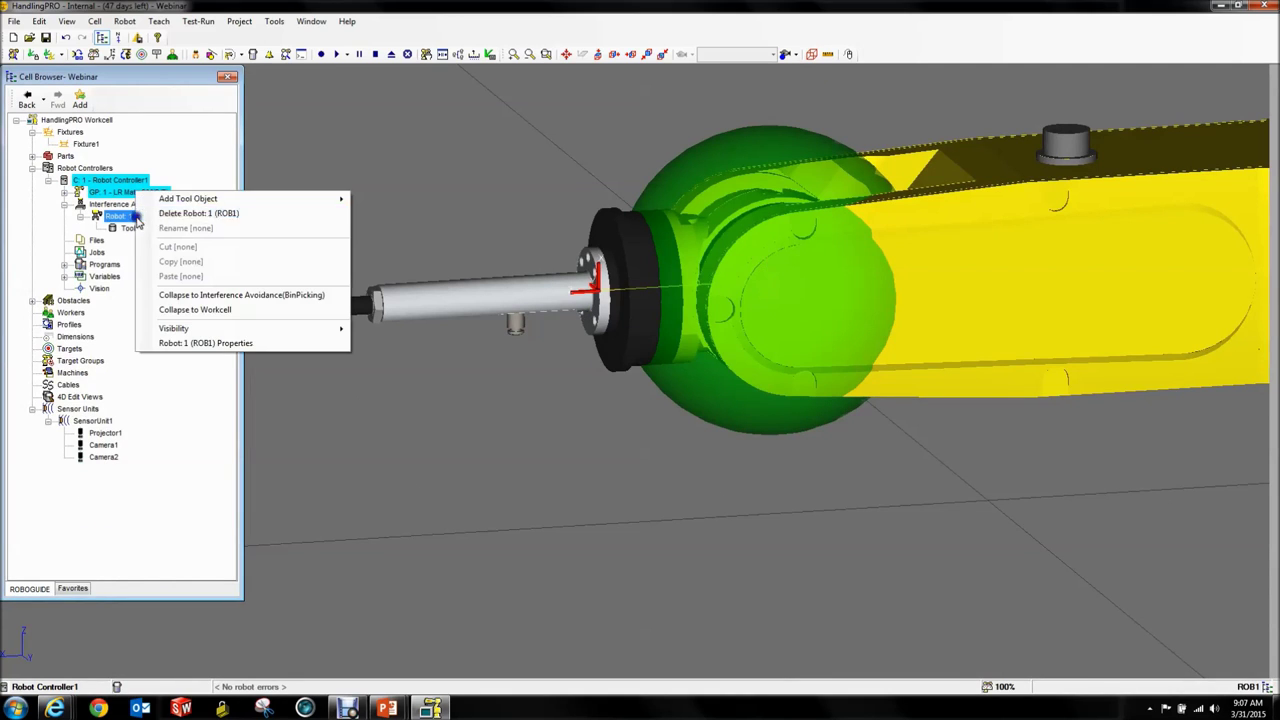
mouse_move(284, 200)
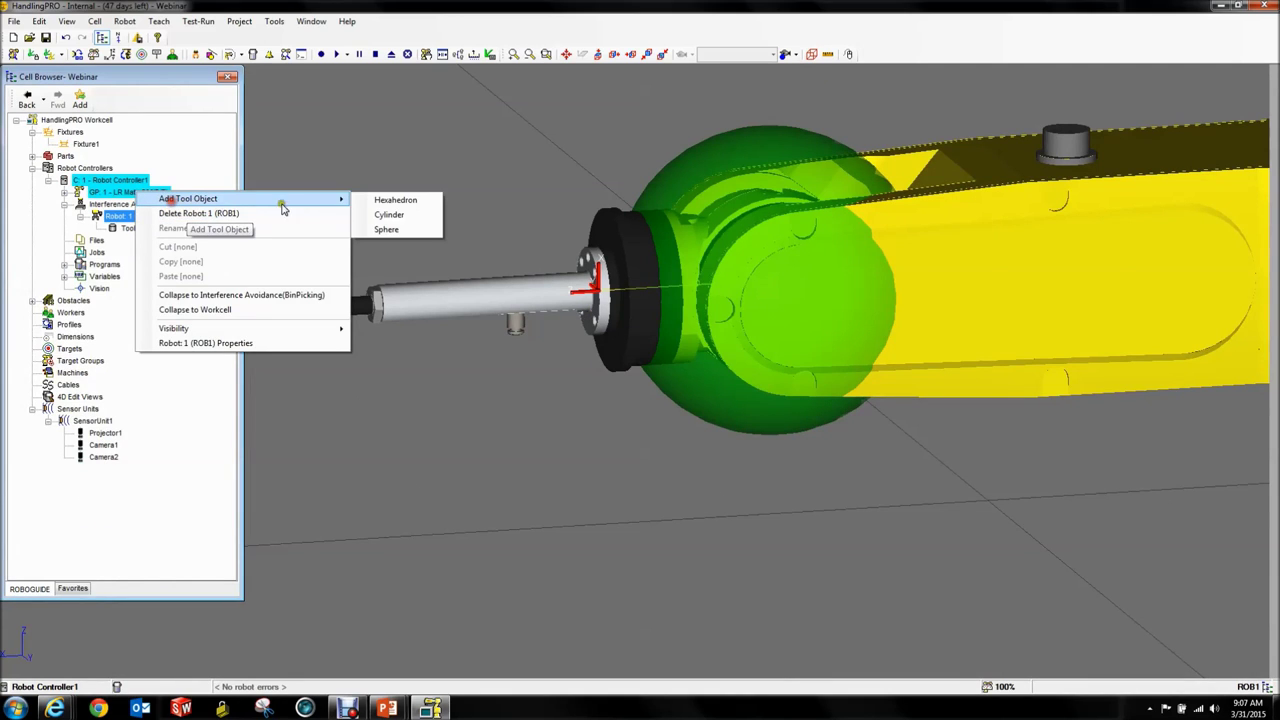
left_click(398, 214)
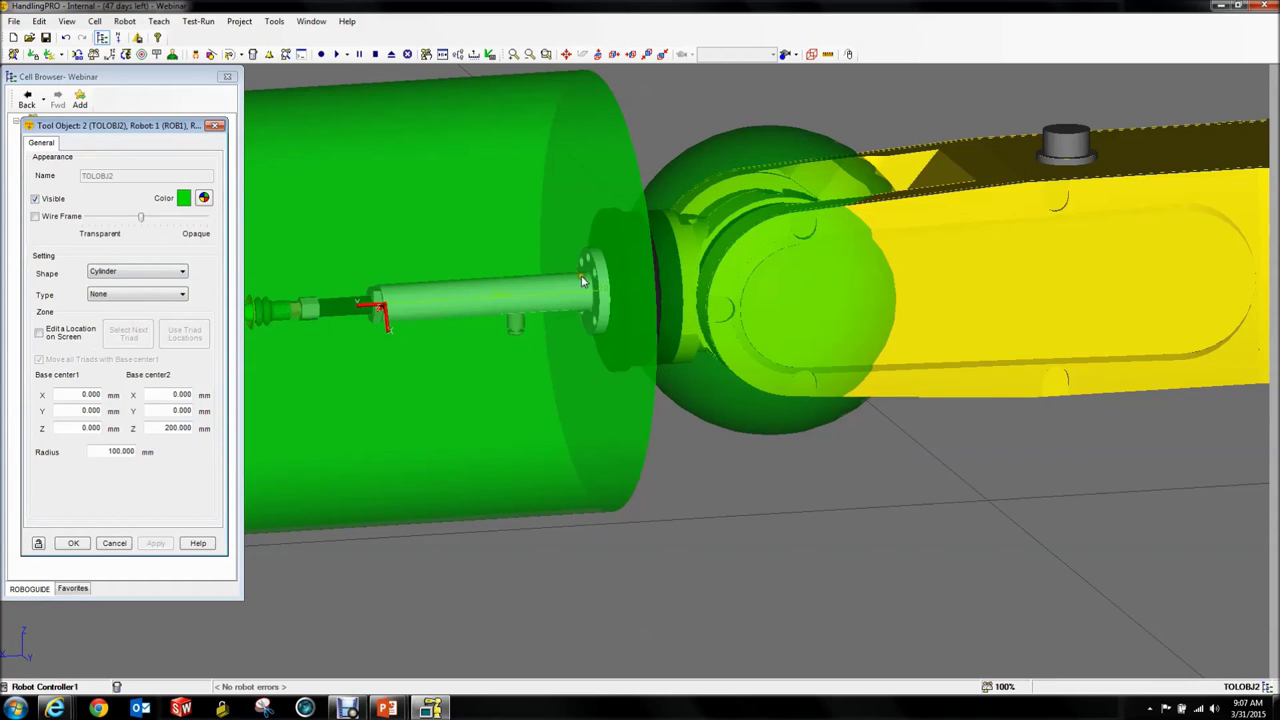
middle_click_drag(523, 326, 636, 326)
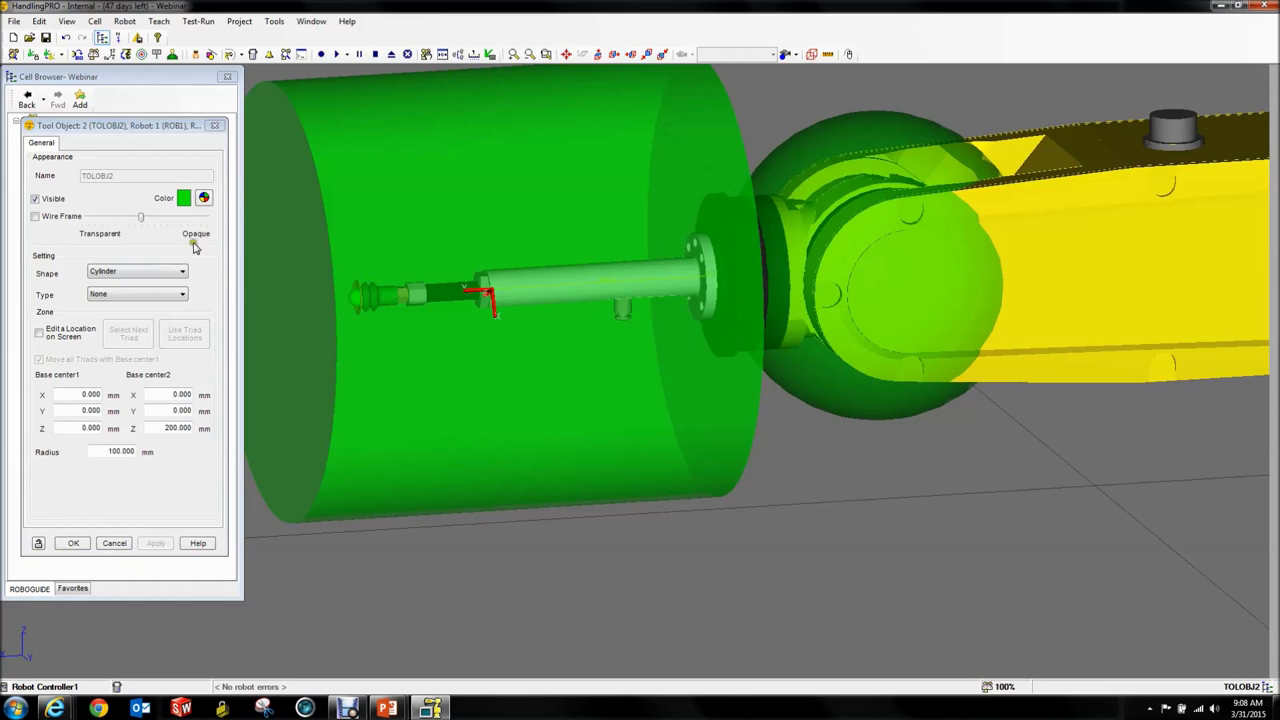
double_click(93, 451)
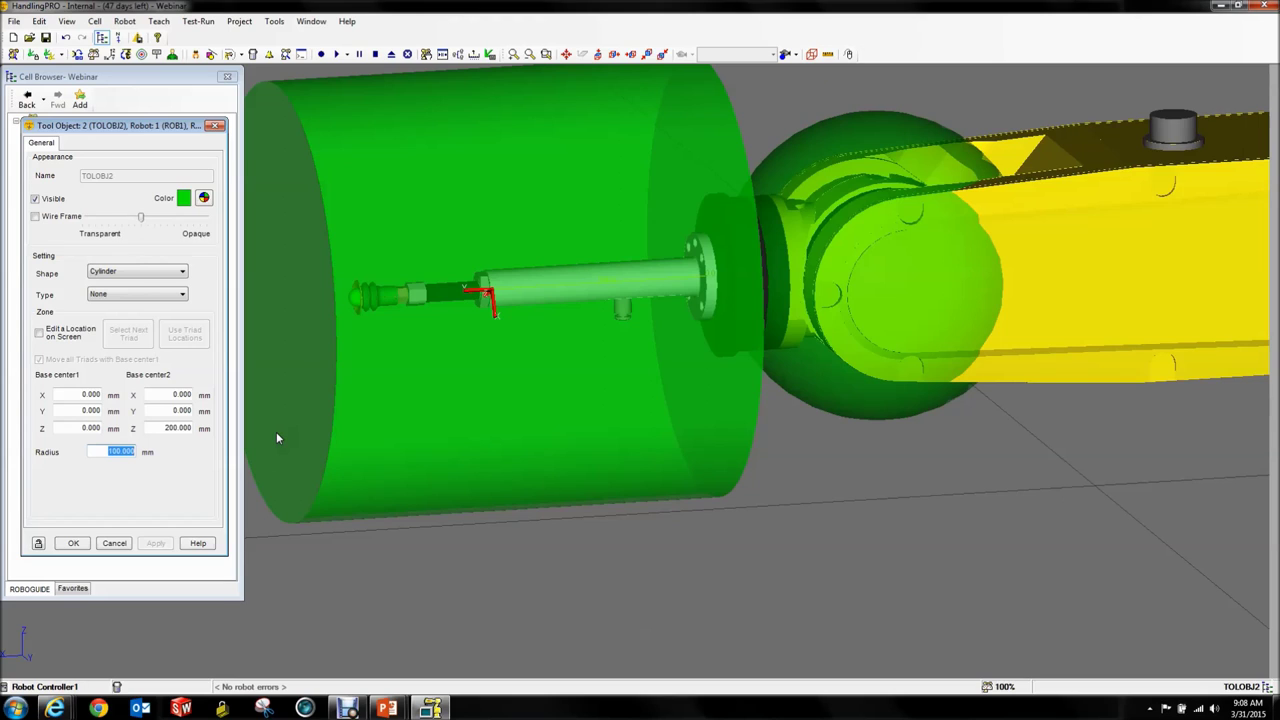
type("40")
key("Return")
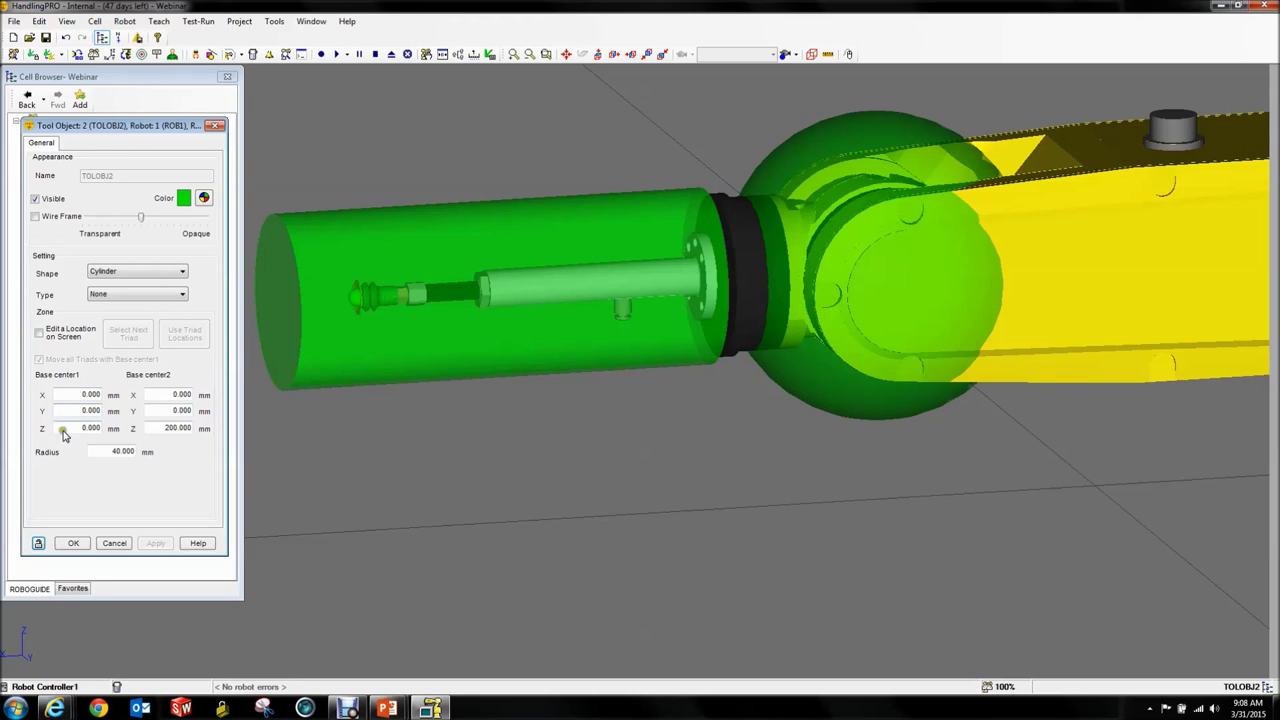
Set the 40 mm radius cylinder's base center1 Z to -3 mm and base center2 Z to -25 mm, and accept it.
left_click_drag(62, 429, 141, 426)
key("BackSpace")
type("-3")
key("Tab")
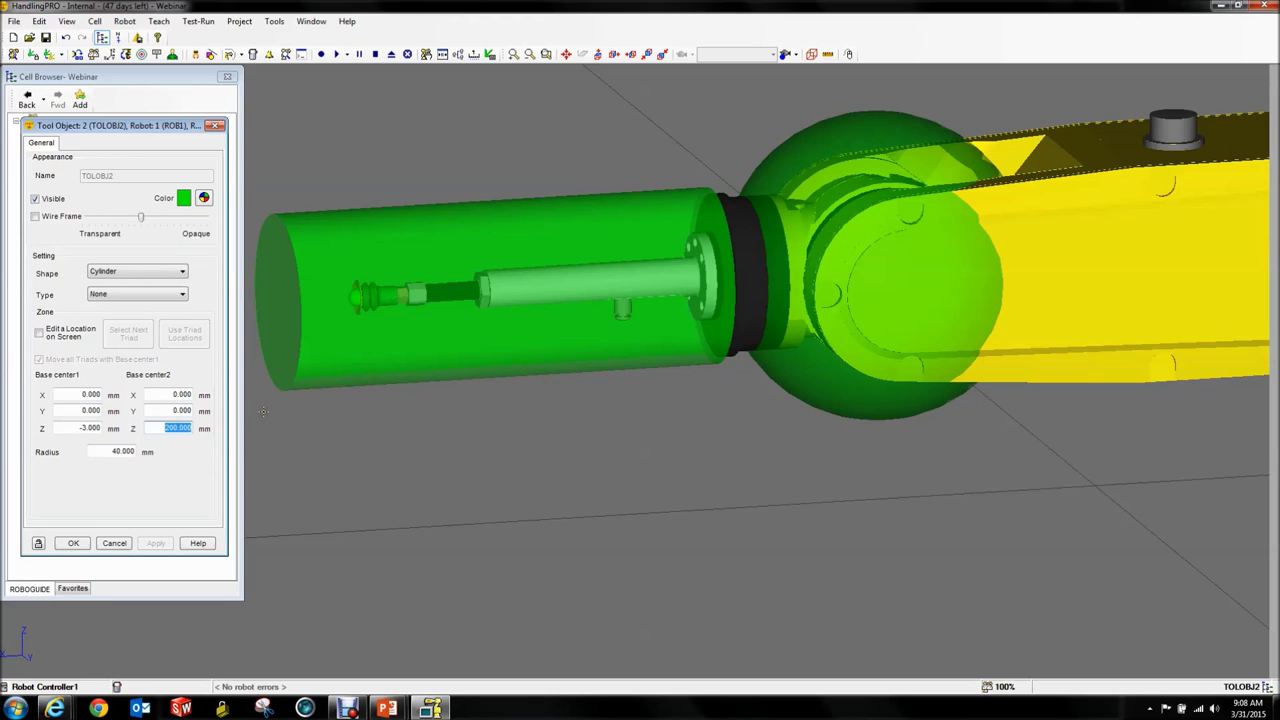
key("BackSpace")
type("-25")
key("Tab")
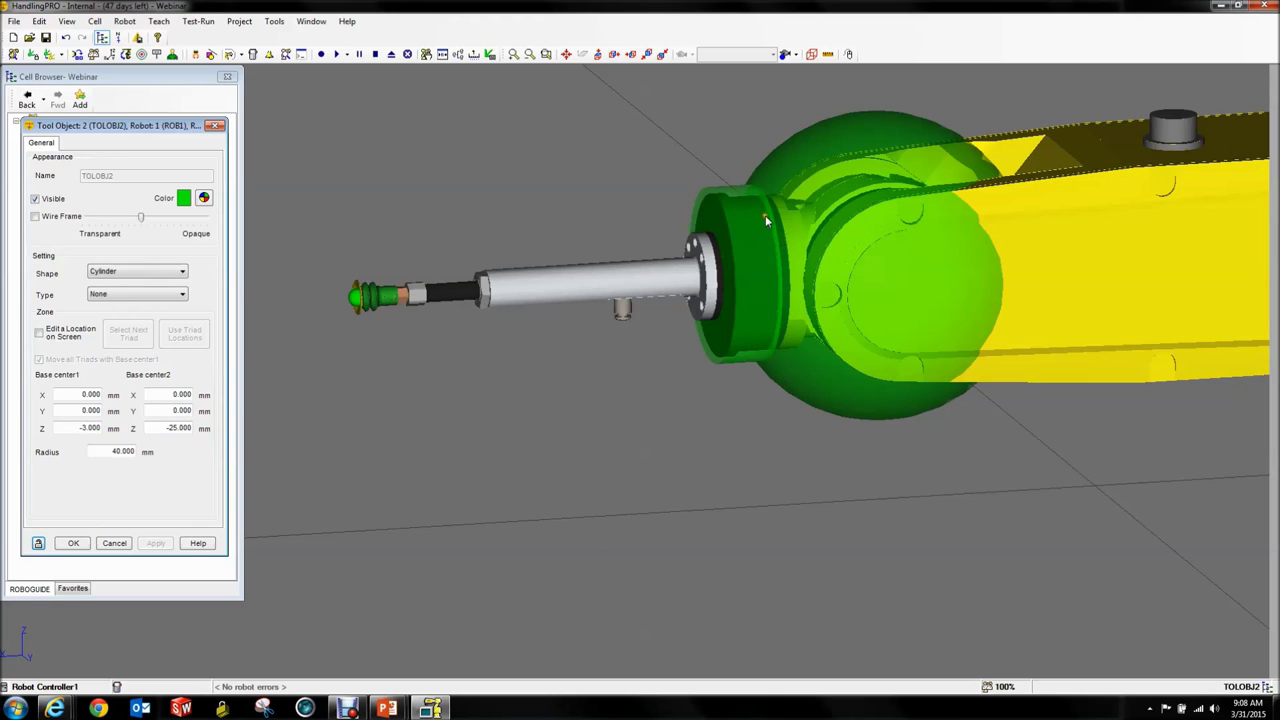
left_click(73, 543)
Add a second cylinder tool object to Robot: 1 (ROB1) with a radius of 20 mm.
right_click(112, 216)
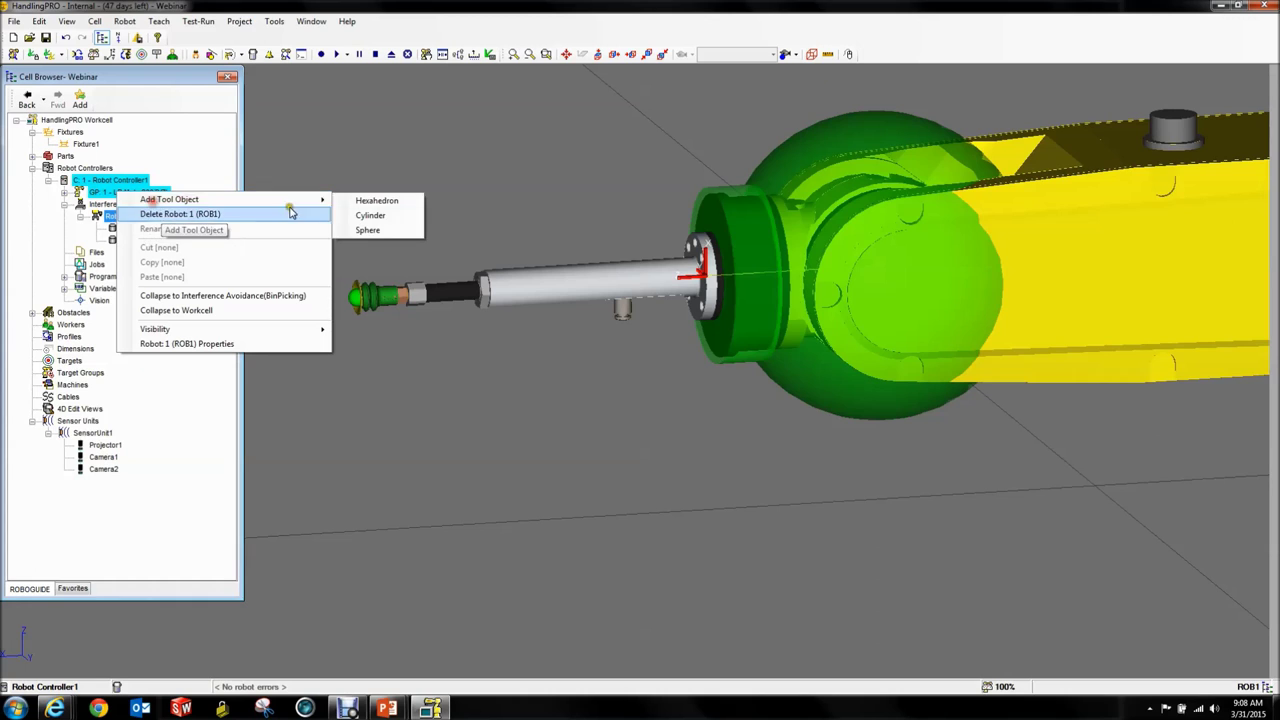
left_click(361, 219)
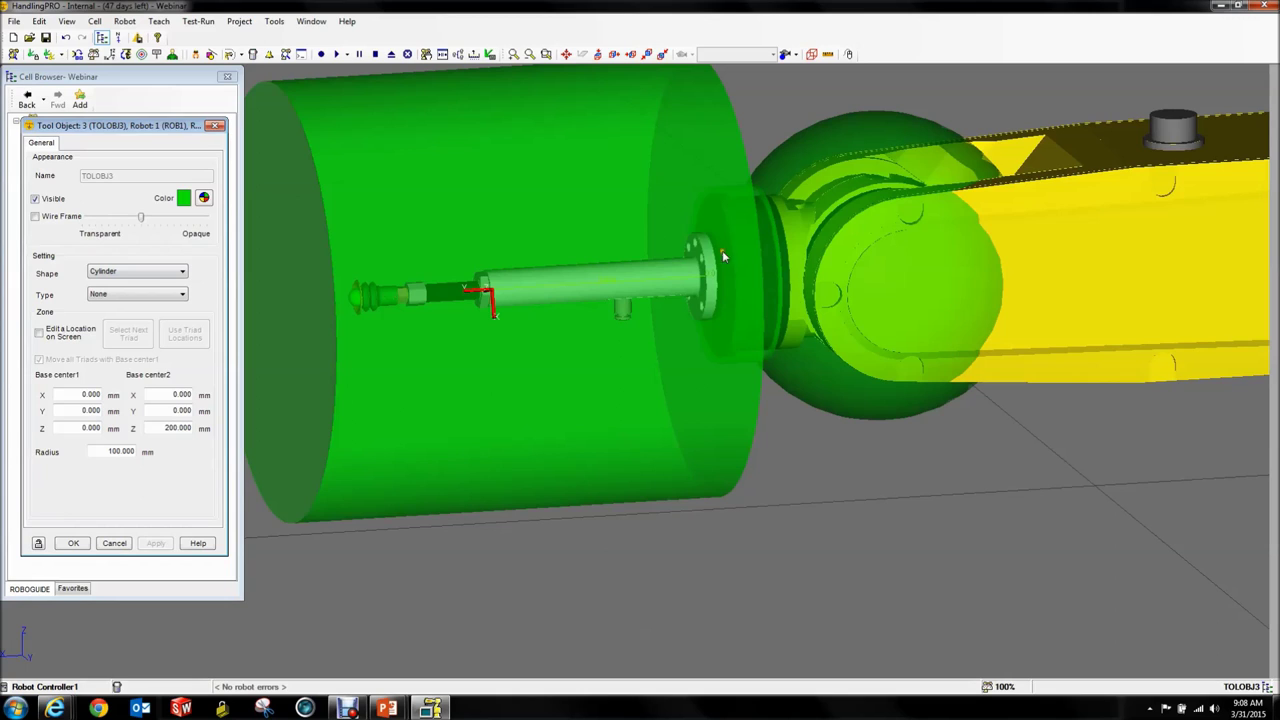
double_click(112, 451)
type("20")
key("Return")
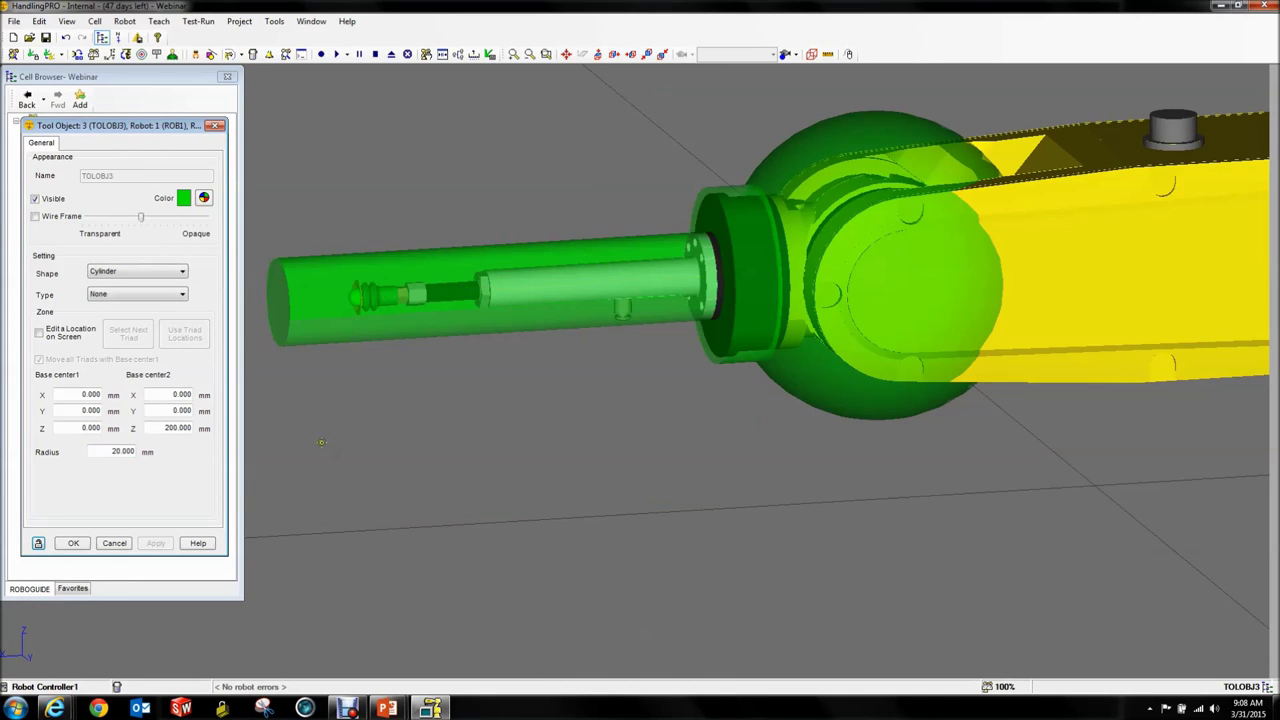
Set the 20 mm radius cylinder's base center1 Z to -5 mm and base center2 Z to 5 mm, and accept it.
left_click(68, 430)
double_click(68, 430)
key("Delete")
type("-5")
double_click(185, 428)
type("5")
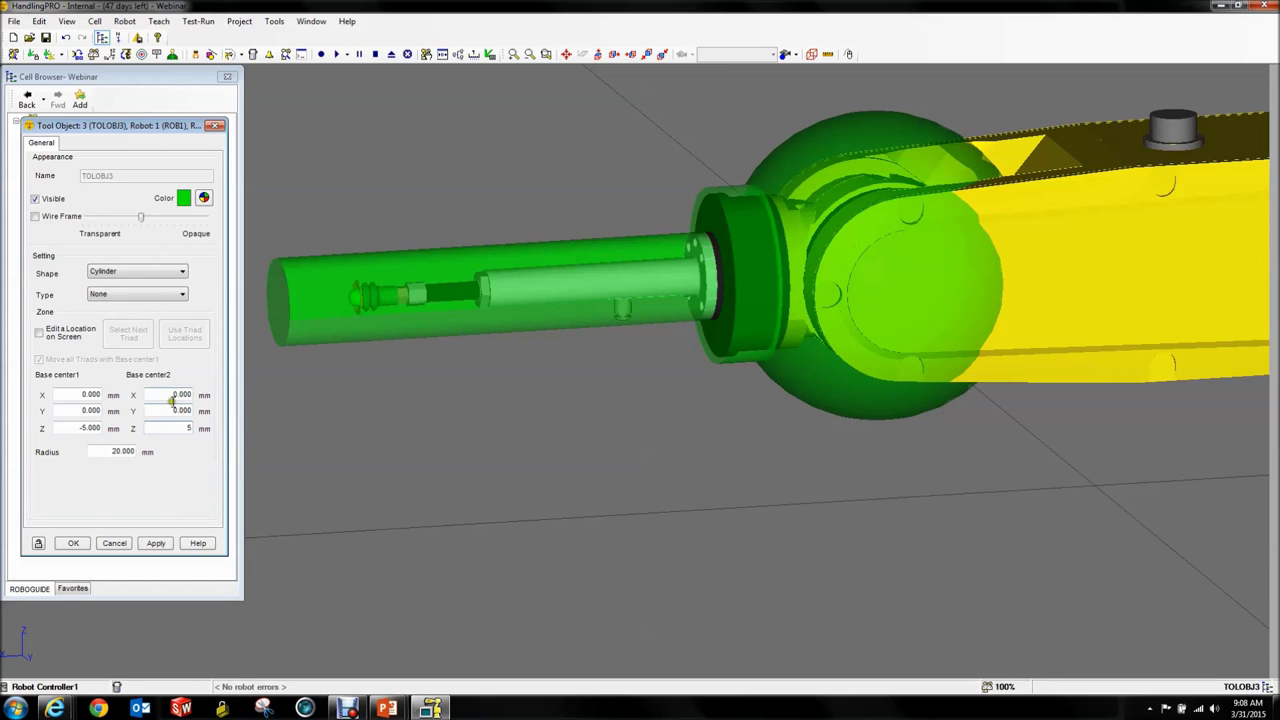
left_click(151, 544)
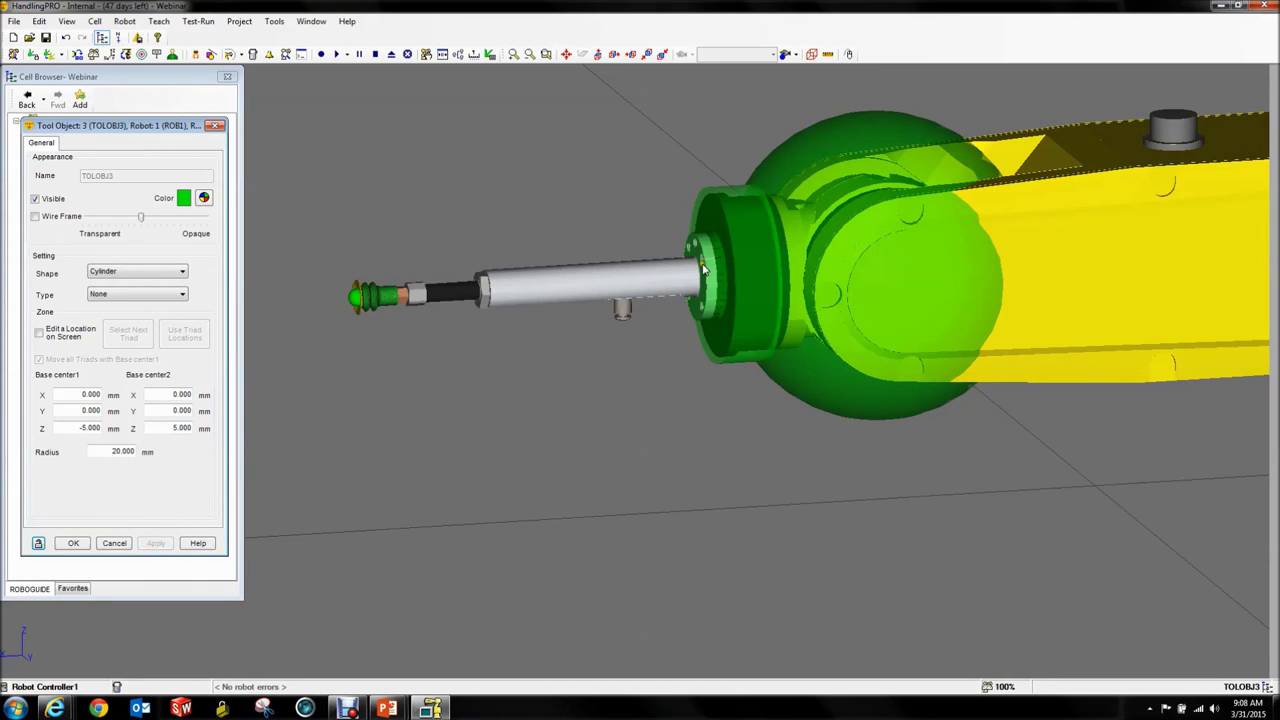
left_click(76, 545)
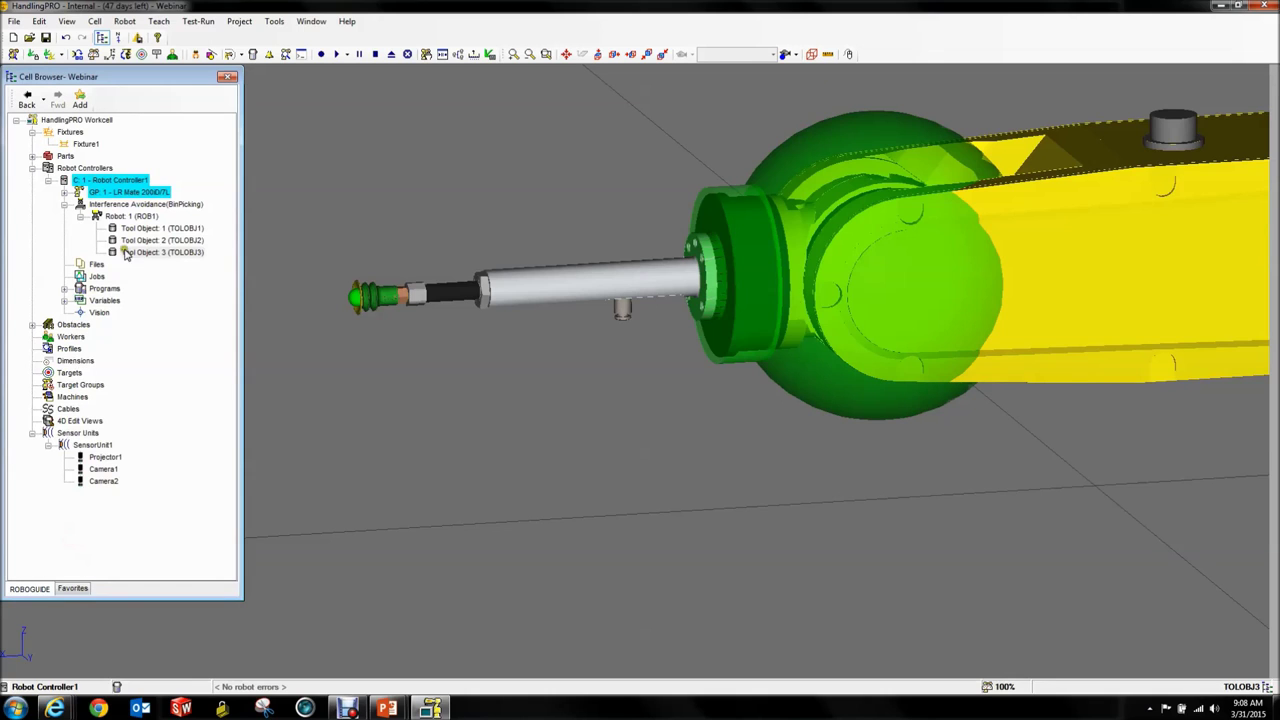
Add a third cylinder tool object to Robot: 1 (ROB1) with radius 10 mm and base center2 Z 150 mm, and accept it.
right_click(104, 216)
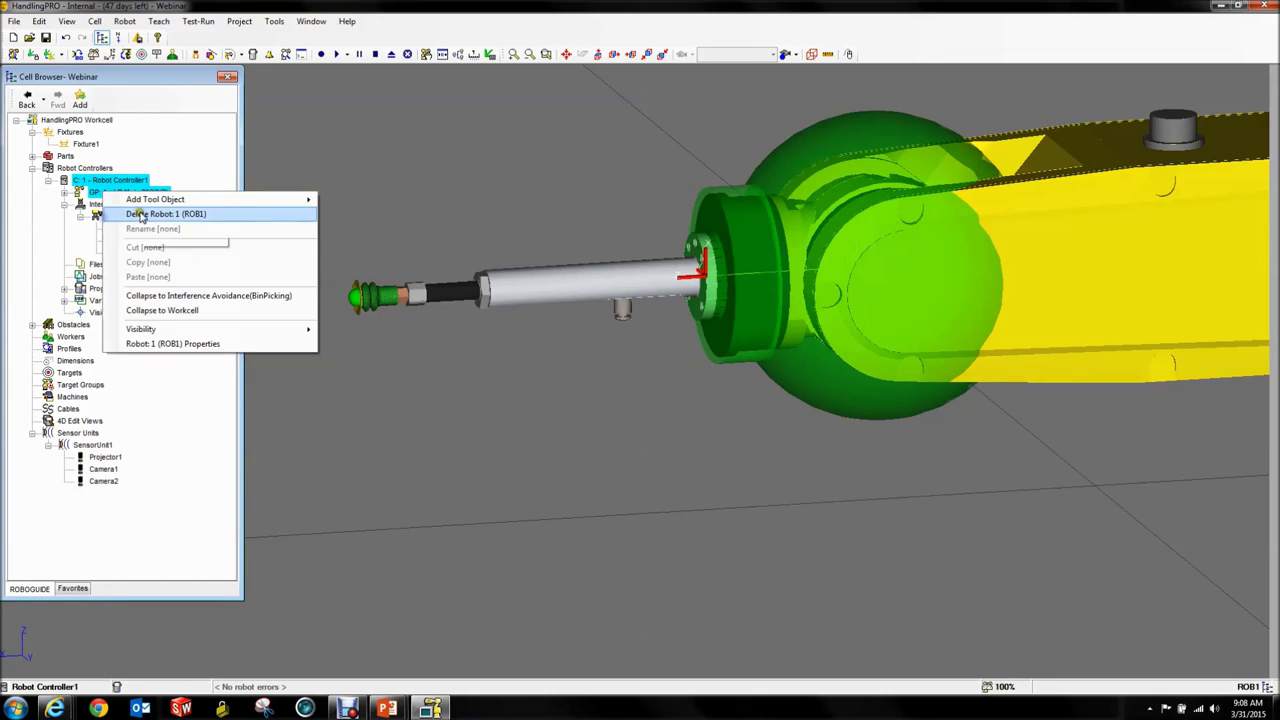
mouse_move(150, 200)
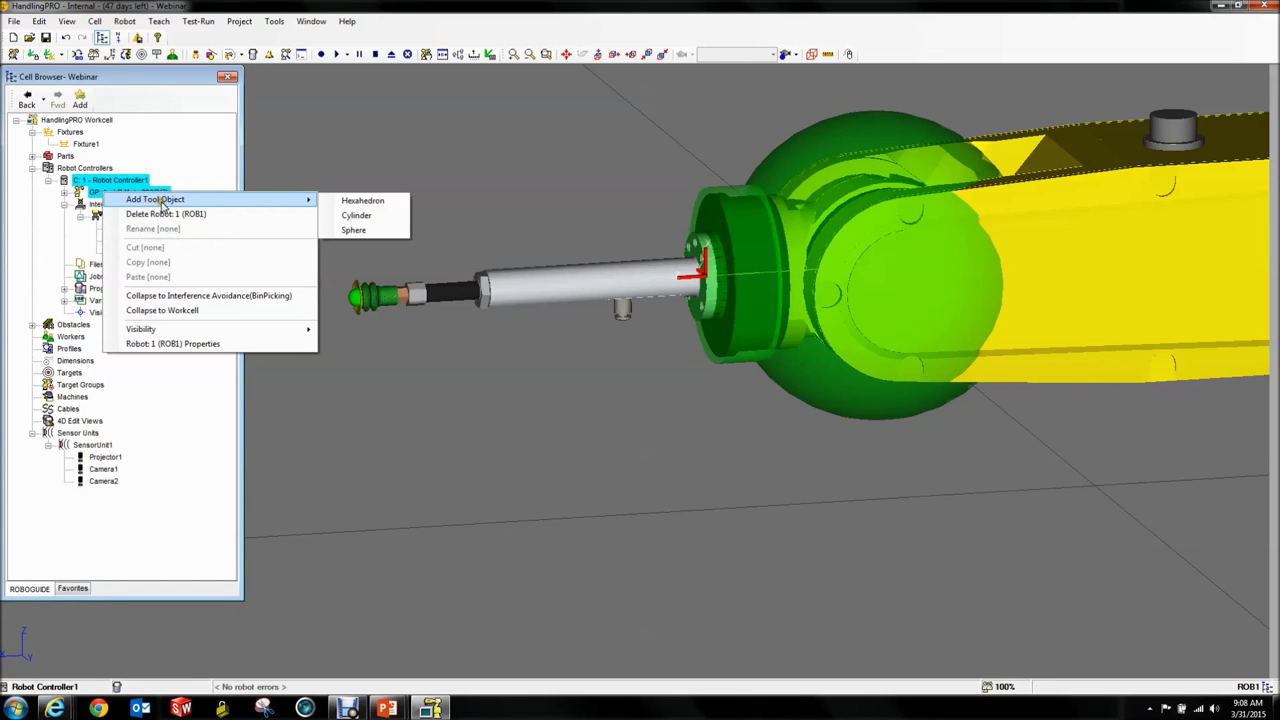
double_click(371, 211)
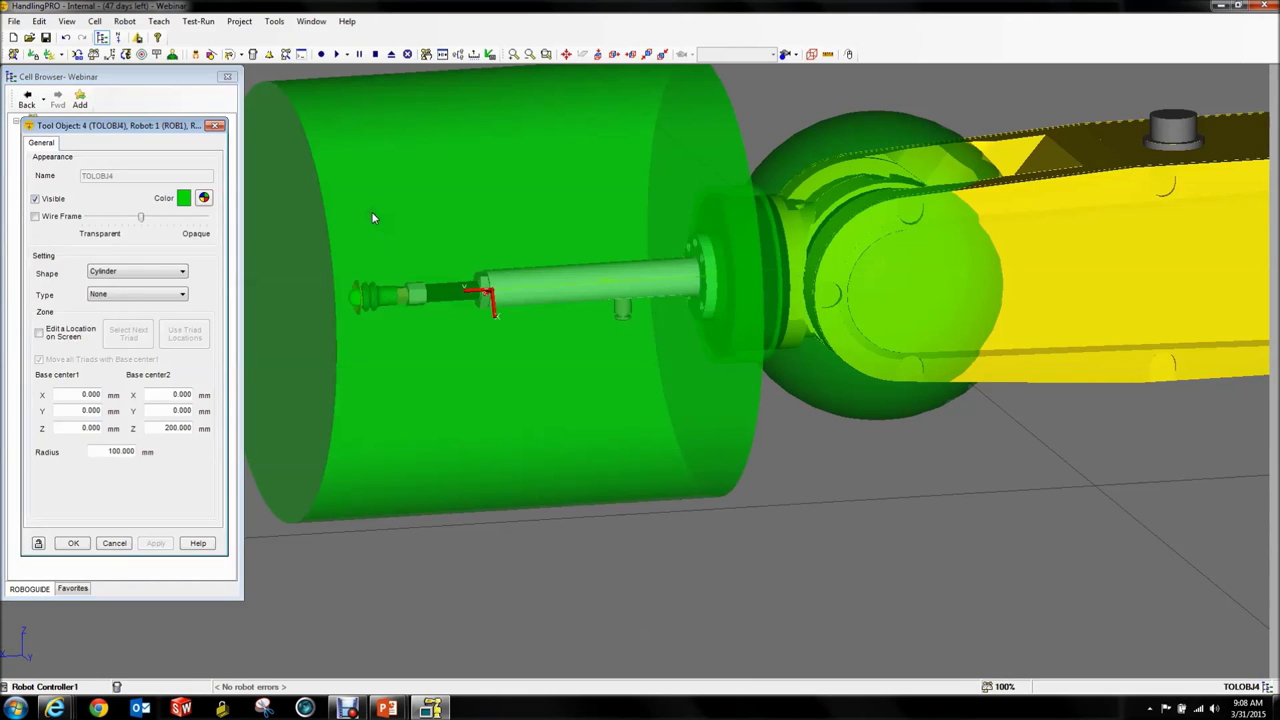
left_click_drag(106, 451, 185, 455)
type("10")
key("Return")
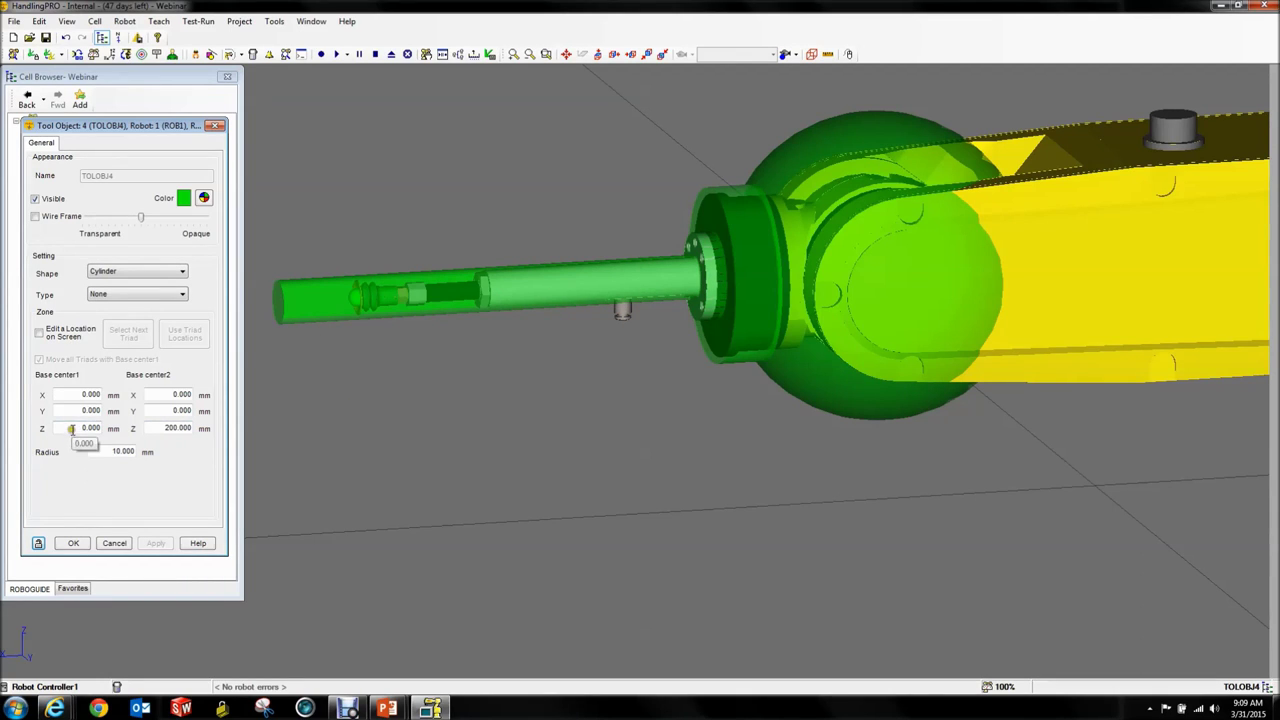
left_click_drag(155, 428, 204, 430)
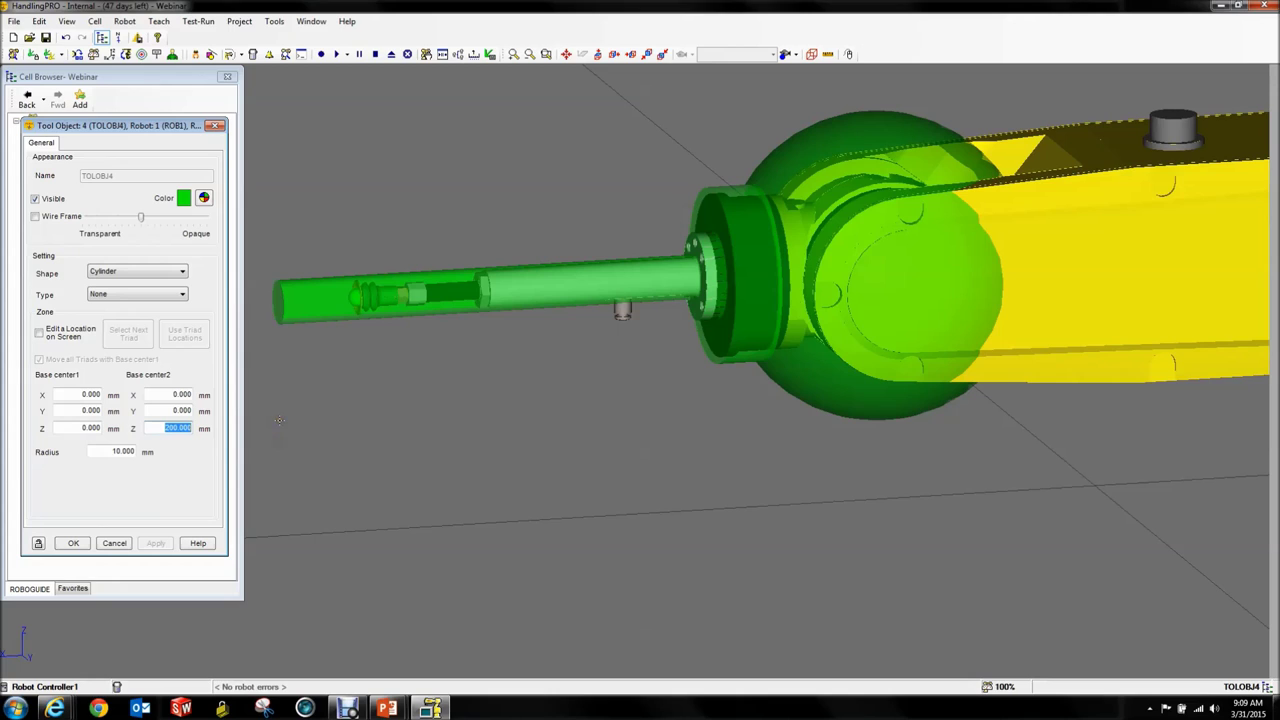
type("150")
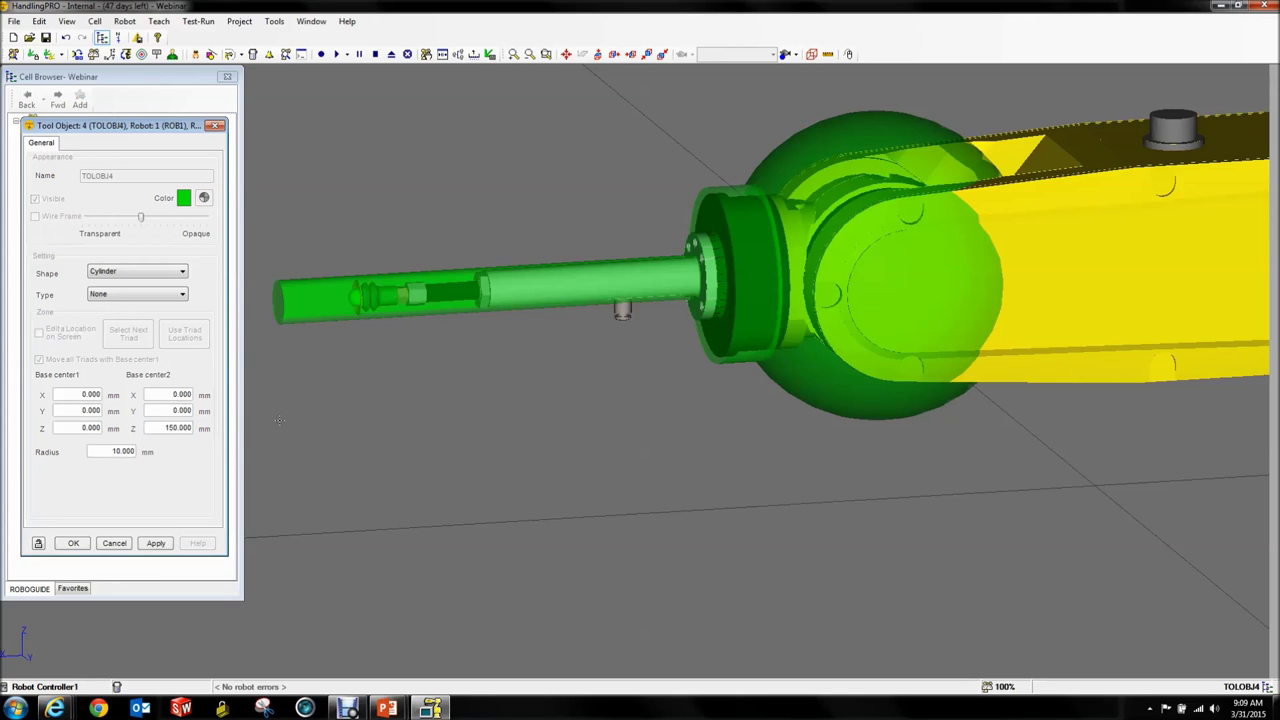
key("Return")
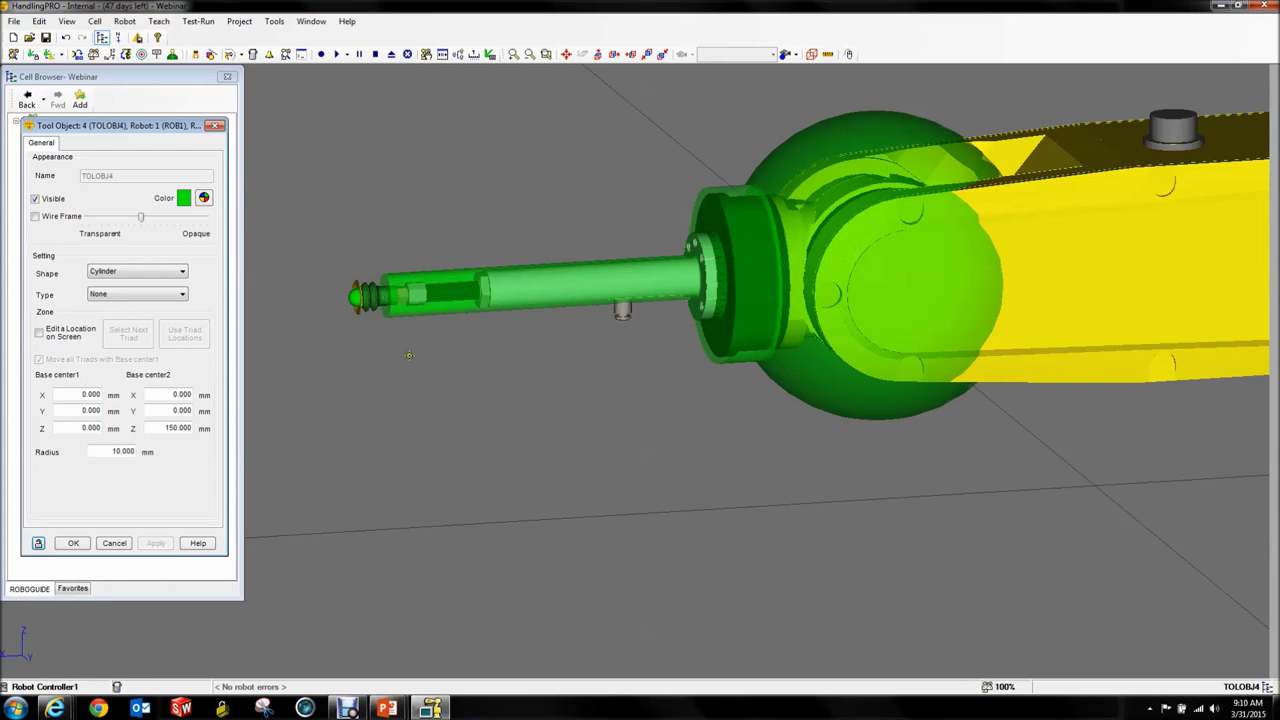
left_click(73, 543)
Add a fourth cylinder tool object to Robot: 1 (ROB1) and set its radius to 5 mm.
right_click(125, 216)
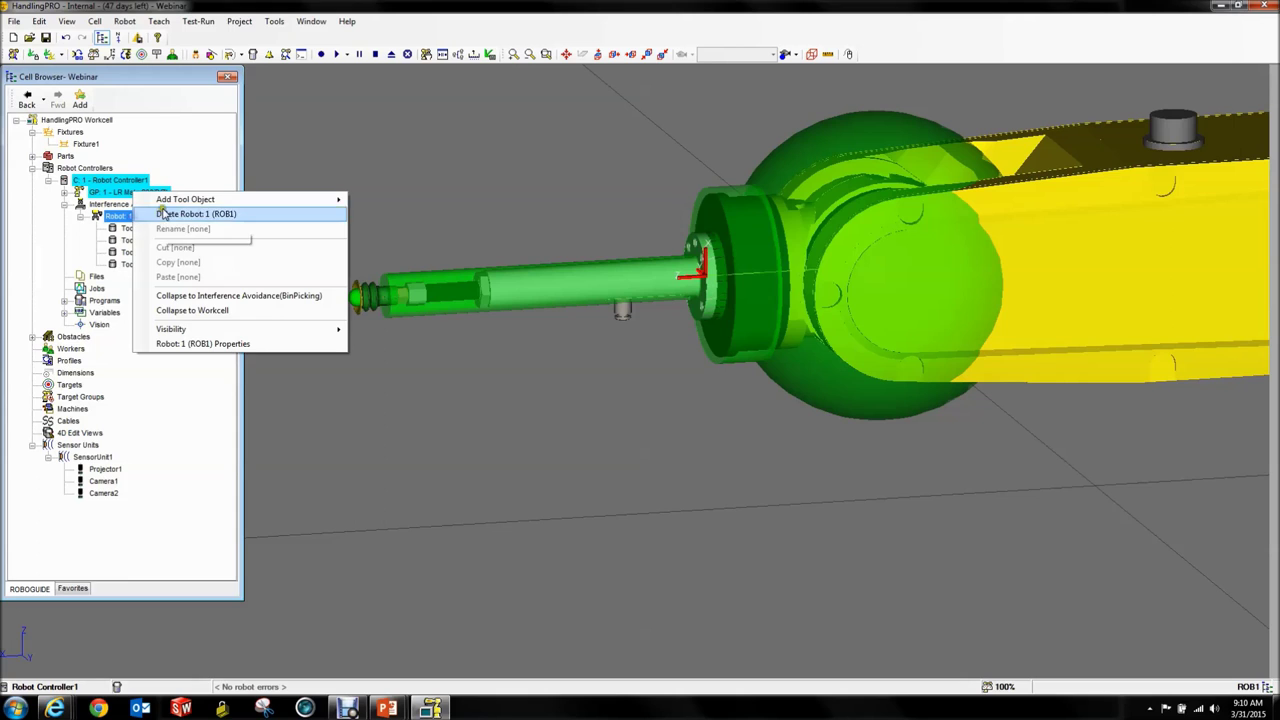
mouse_move(200, 199)
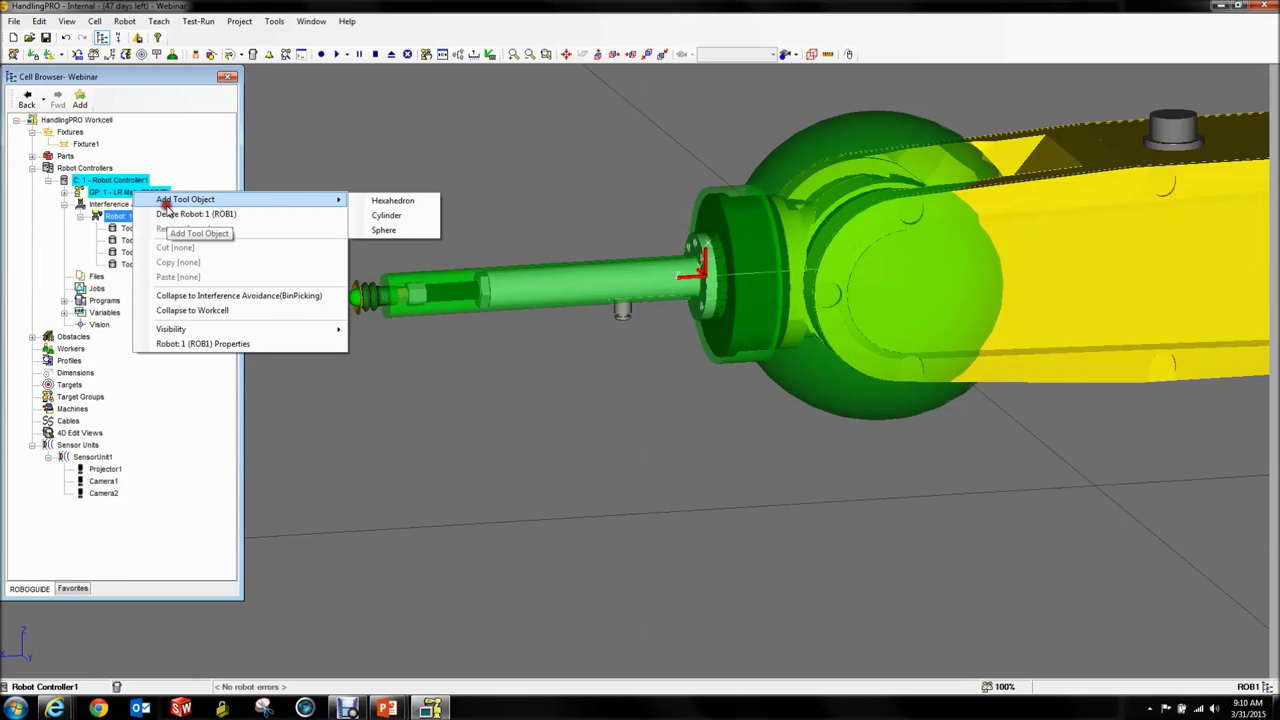
left_click(385, 216)
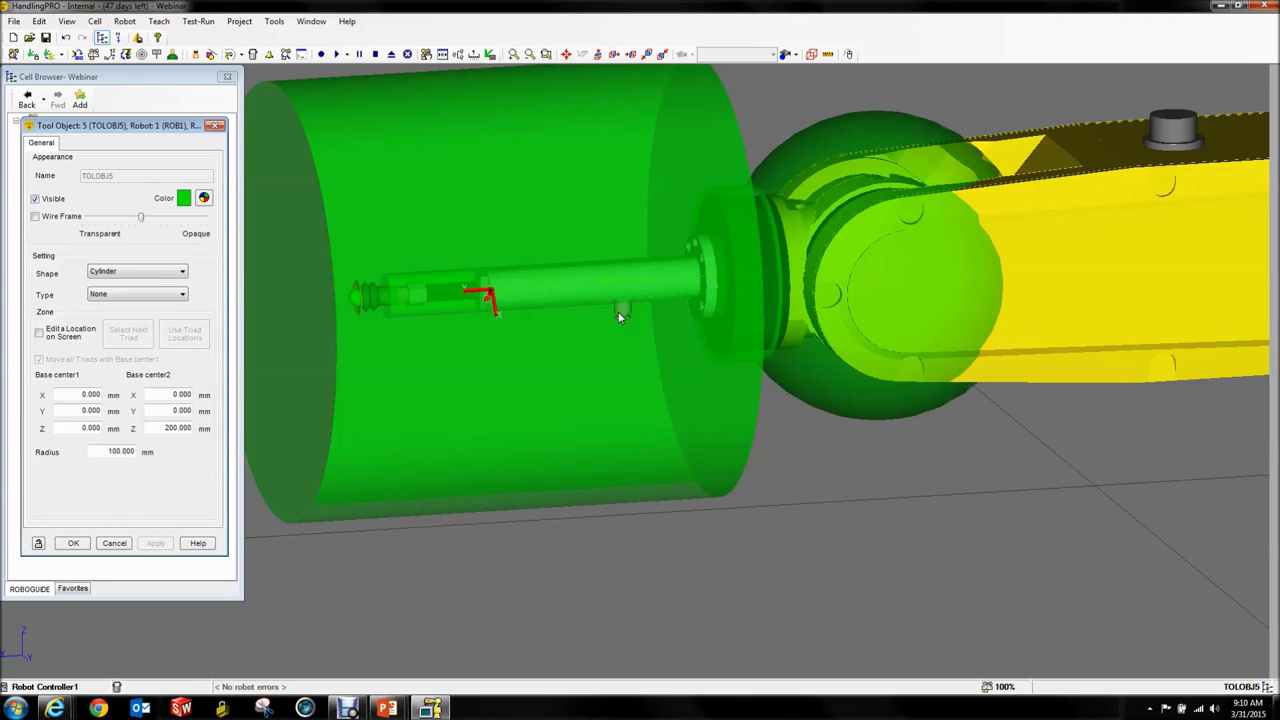
key("Tab")
type("5")
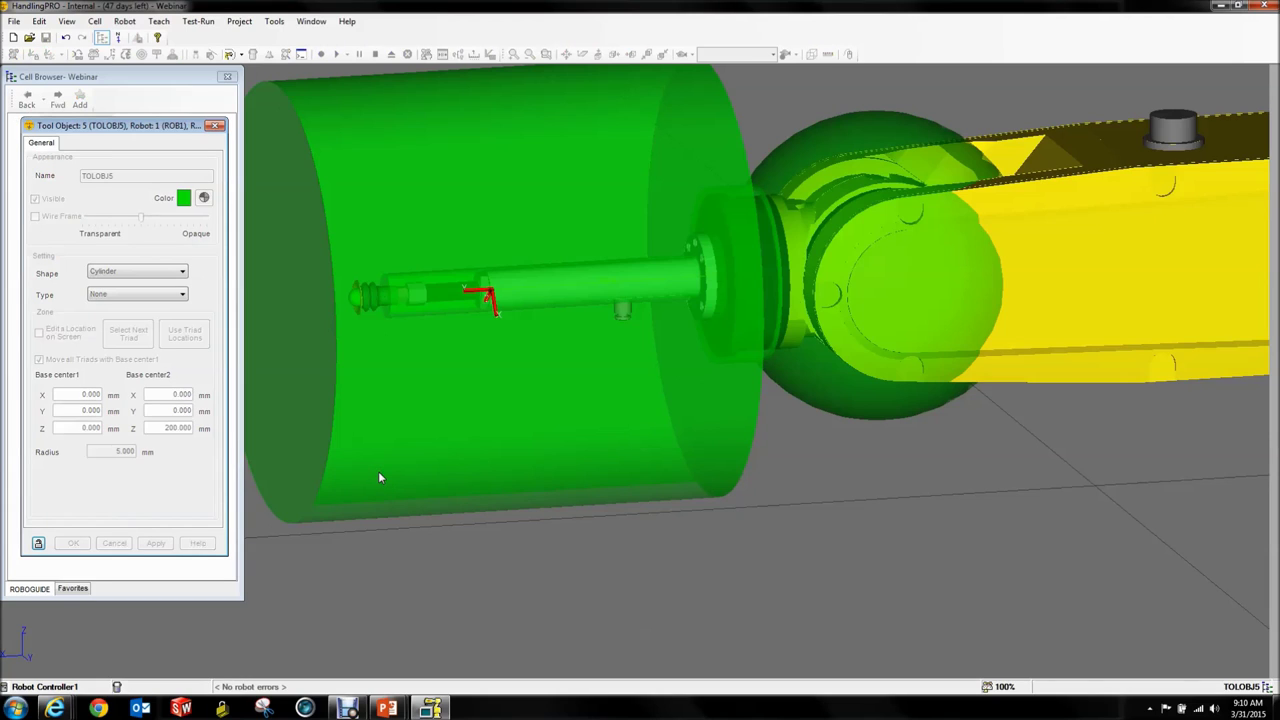
key("Tab")
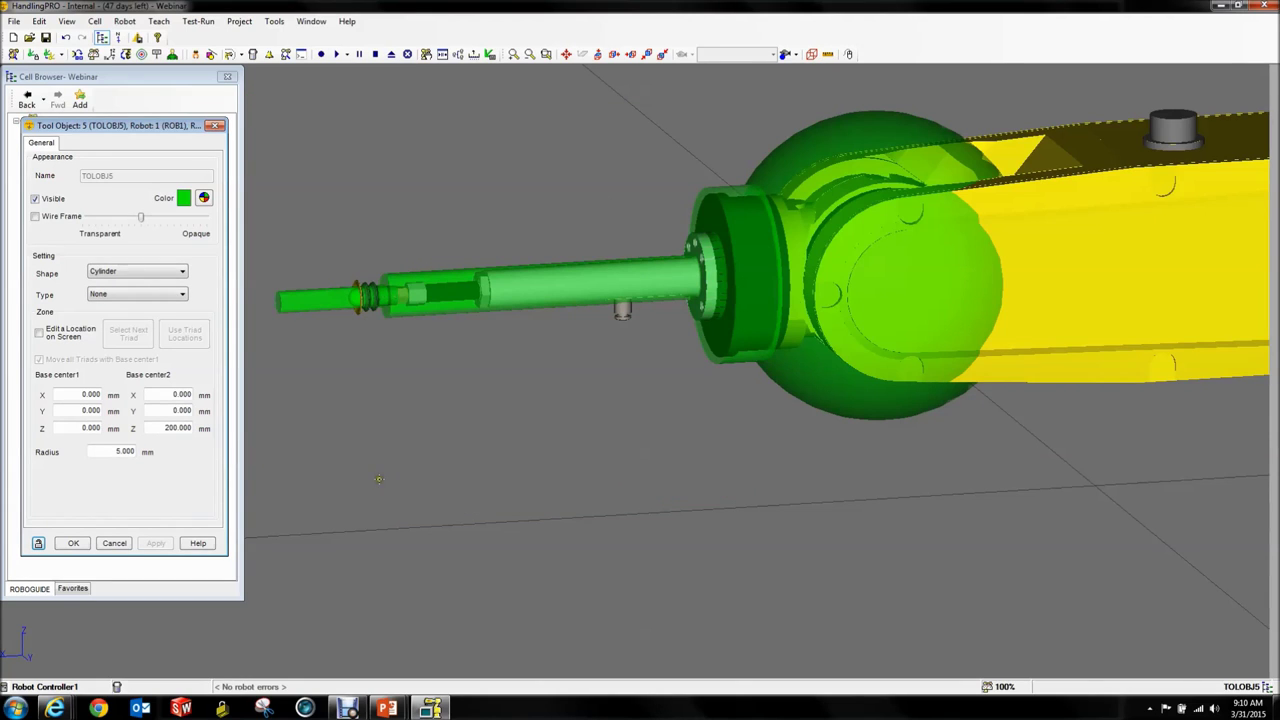
Set the 5 mm radius cylinder's base center1 Z to 39 mm, base center2 X to -25 mm and base center2 Z to 39 mm.
double_click(69, 428)
type("39")
key("Return")
double_click(180, 395)
type("-25")
key("Return")
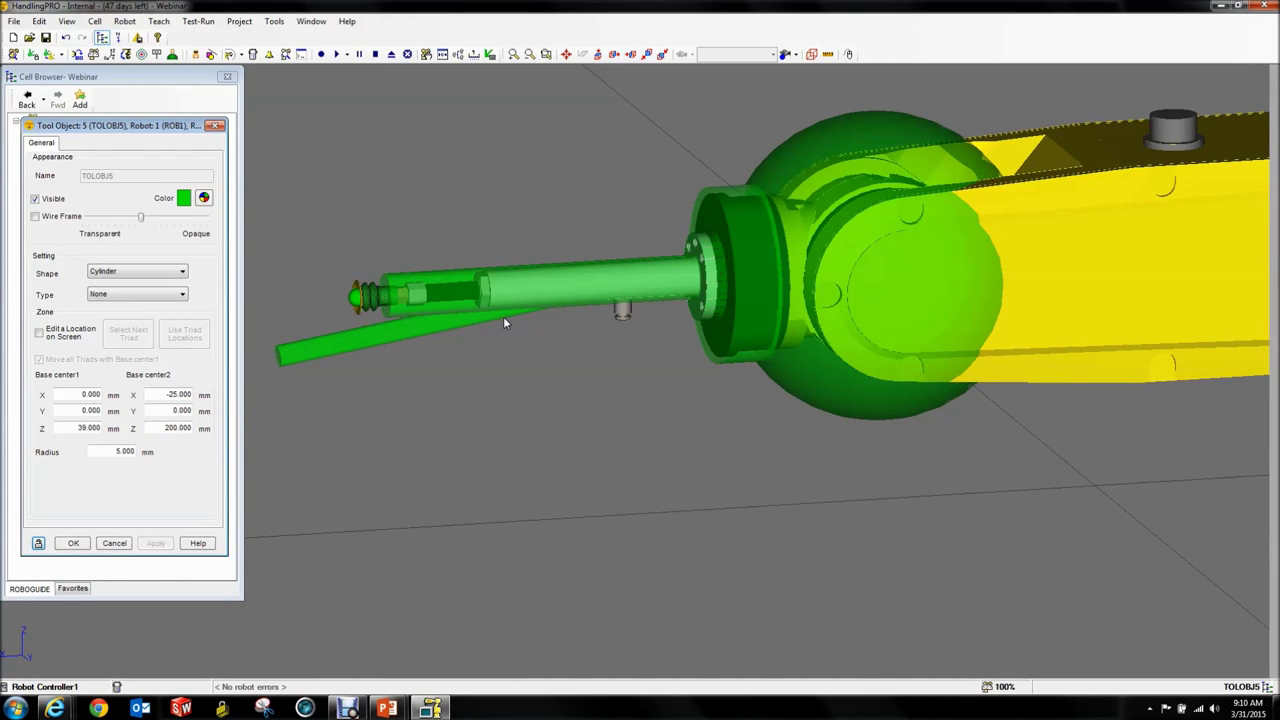
double_click(178, 428)
type("39")
key("Return")
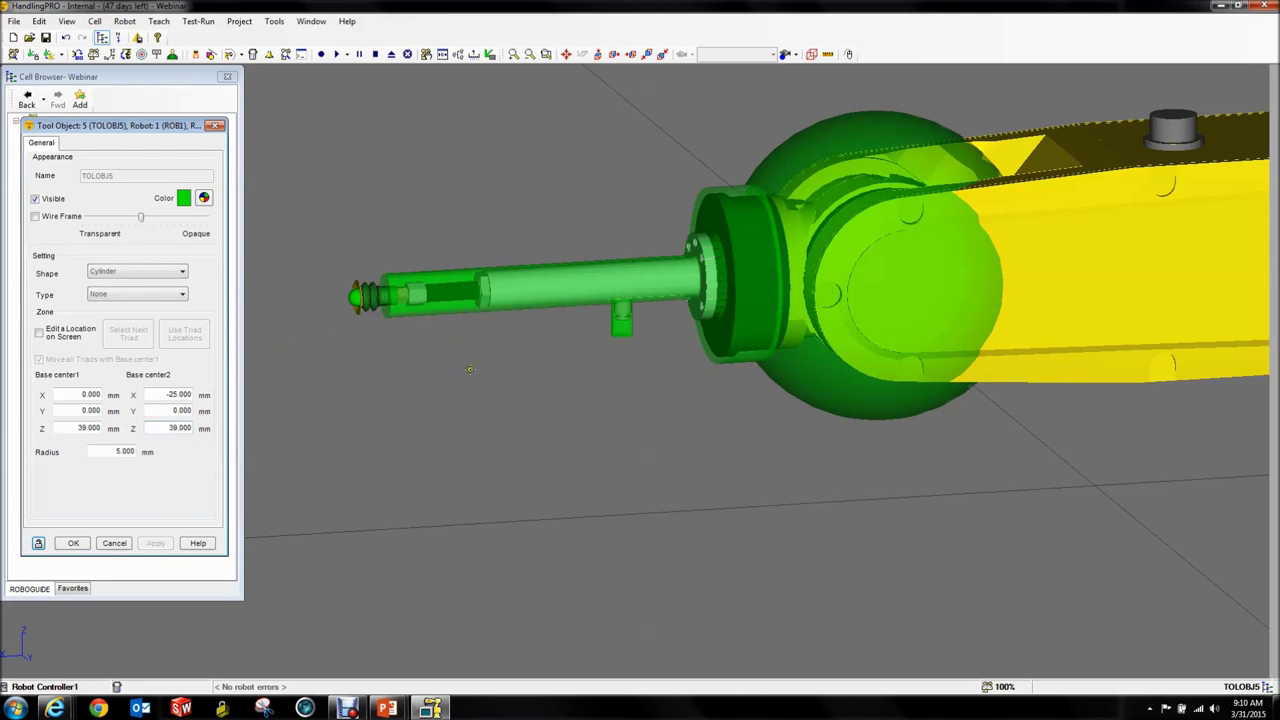
Check how the 5 mm radius cylinder covers the tool's side fitting and accept the tool object.
scroll(631, 406, "up", 5)
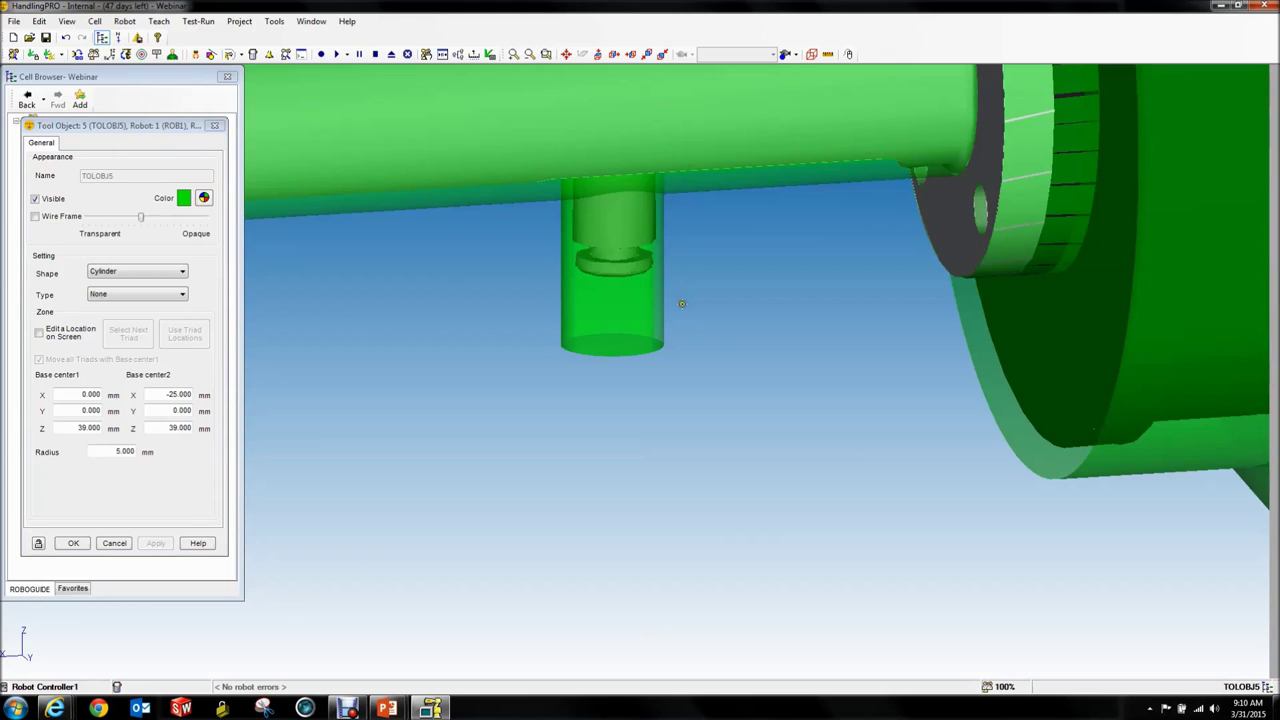
scroll(684, 303, "down", 5)
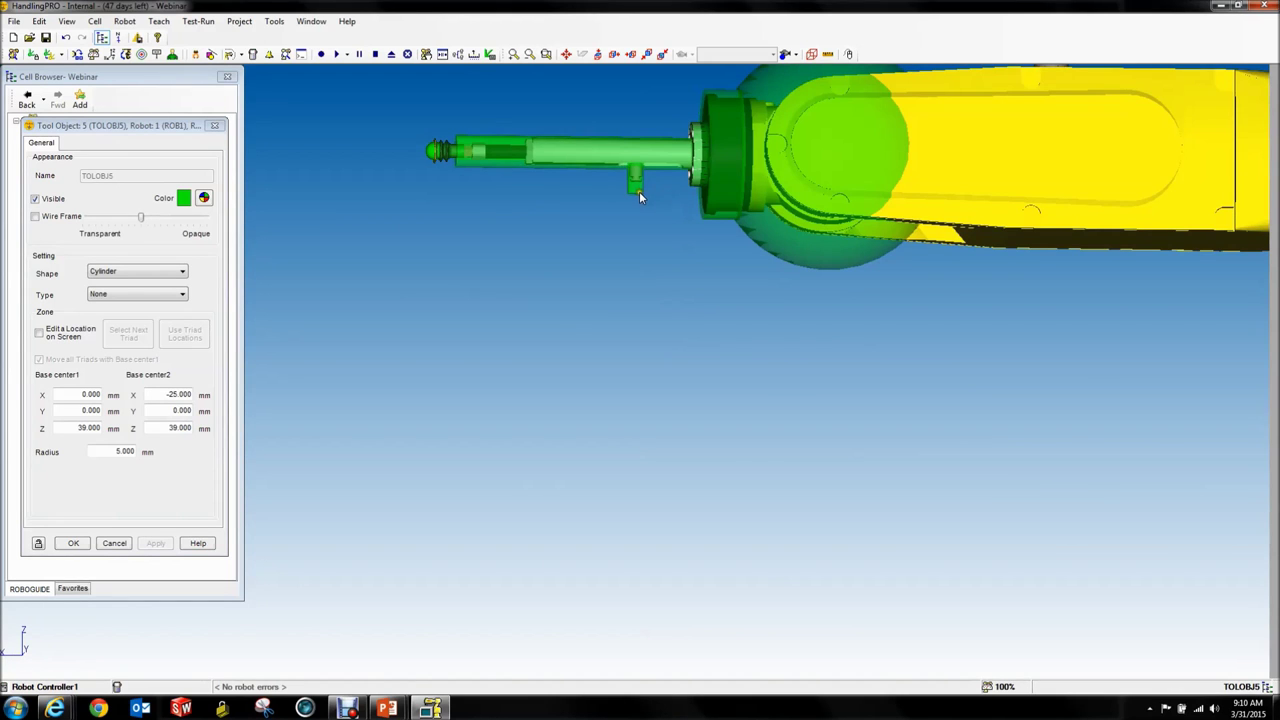
scroll(639, 191, "up", 10)
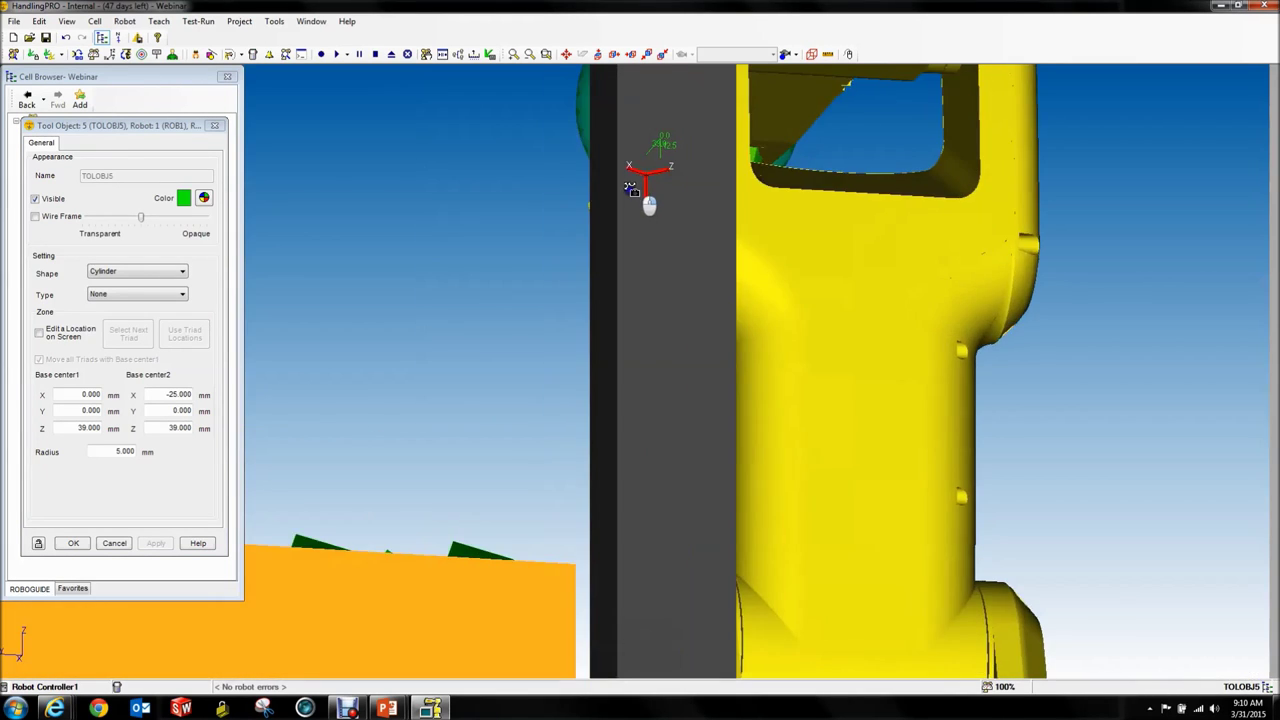
scroll(640, 200, "down", 5)
right_click_drag(651, 206, 484, 263)
scroll(700, 231, "up", 3)
left_click(80, 543)
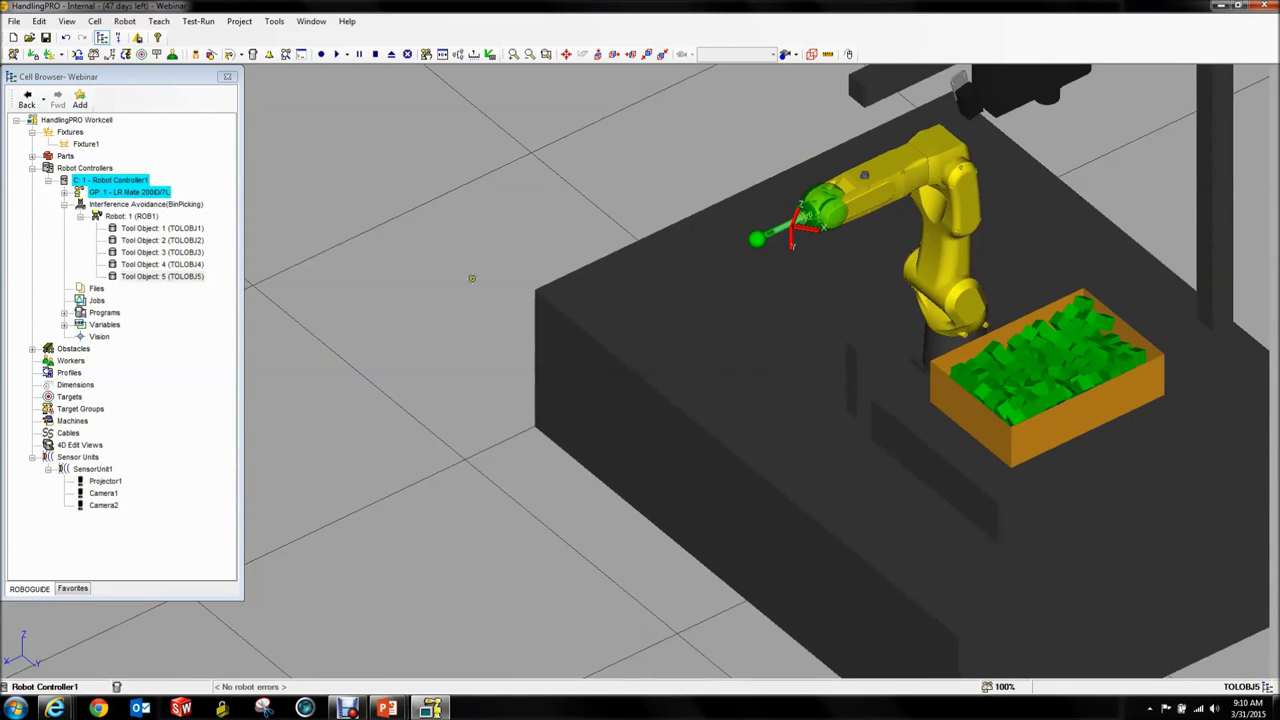
Switch to the already open Interference Setup window in Internet Explorer and close it.
mouse_move(55, 708)
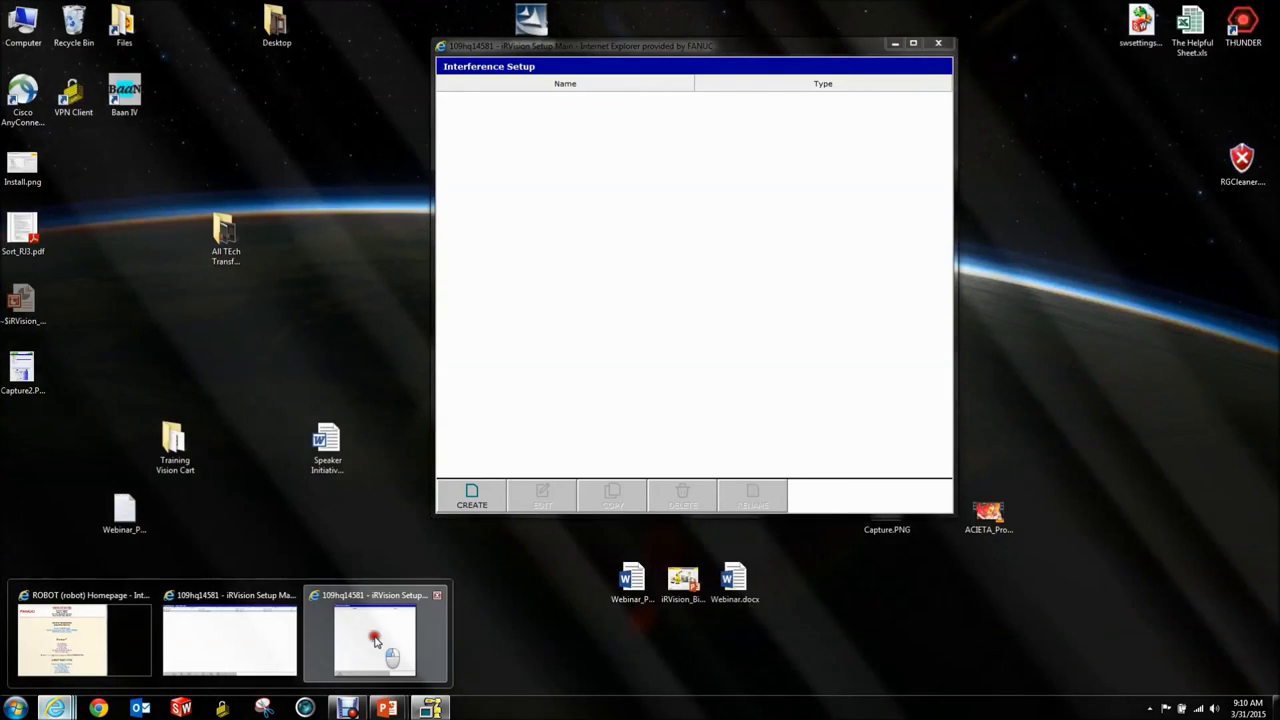
left_click(376, 642)
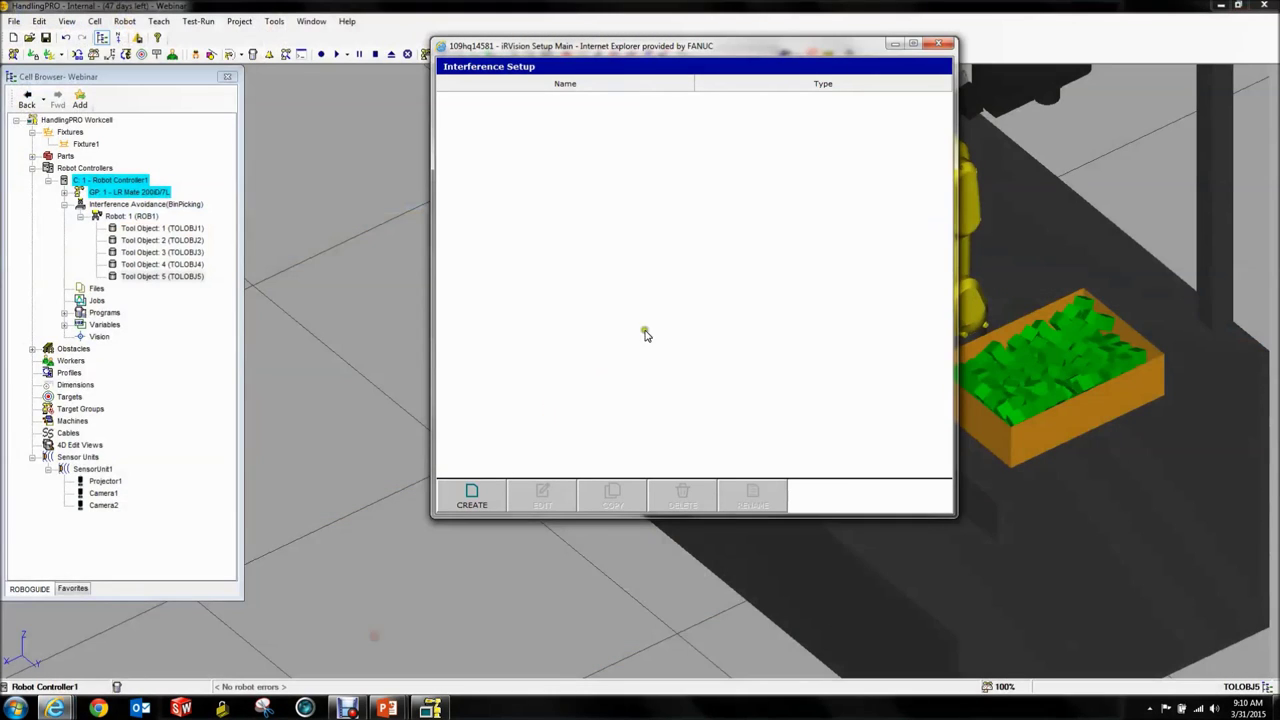
left_click(931, 46)
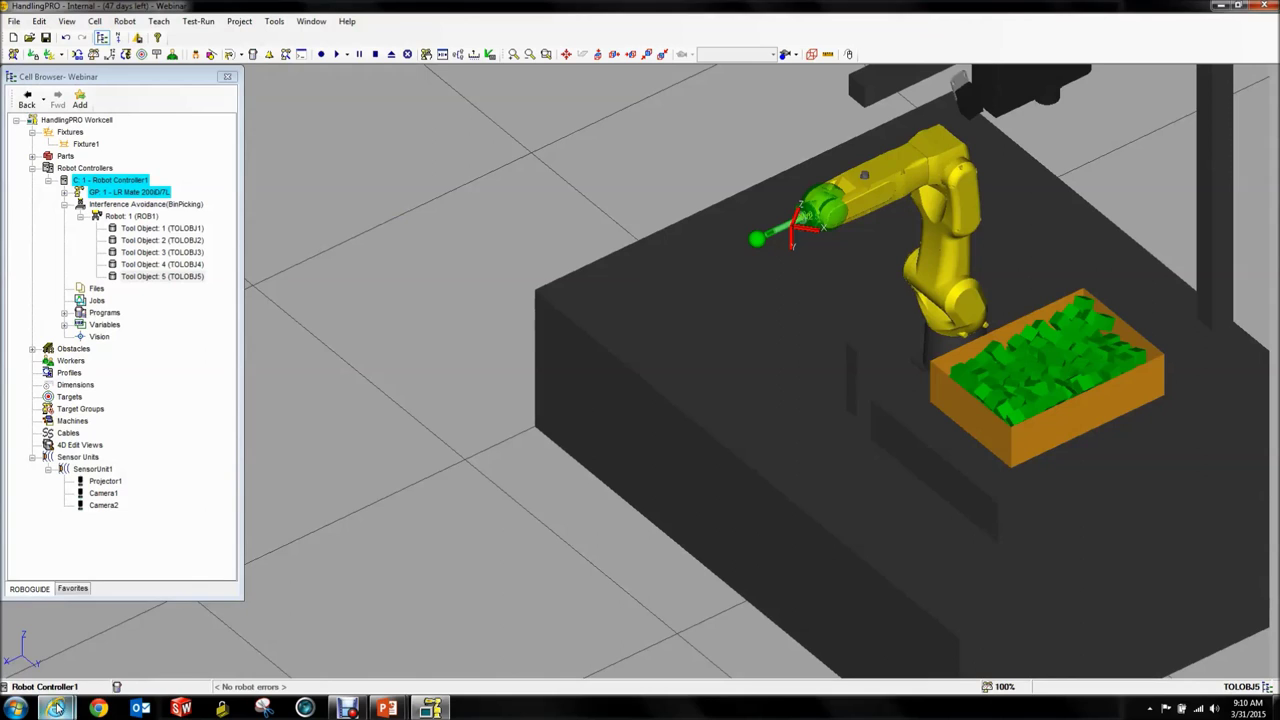
Reopen Interference Avoidance Setup from the robot's web server homepage in Internet Explorer and open the ROB1 data.
mouse_move(55, 708)
left_click(100, 632)
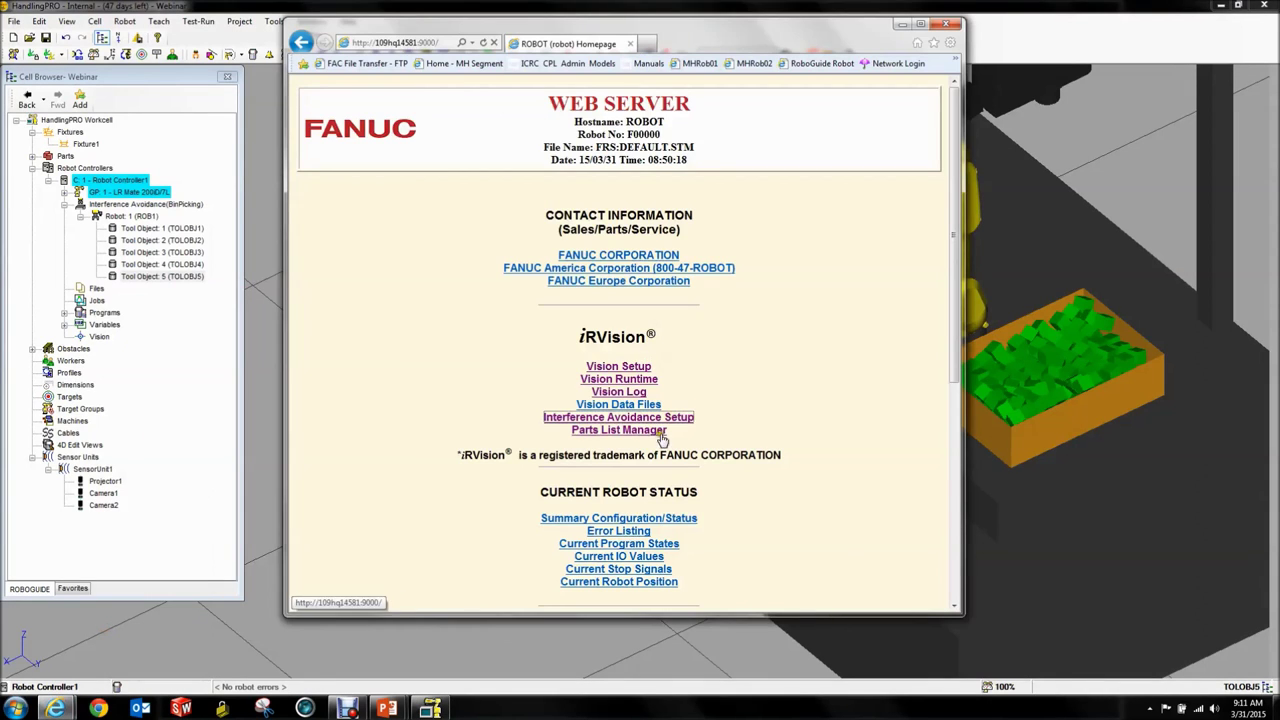
left_click(649, 419)
double_click(468, 100)
Review the shape, radius and center values of tool objects TOLOBJ1 to TOLOBJ5 under ROB1.
left_click(480, 115)
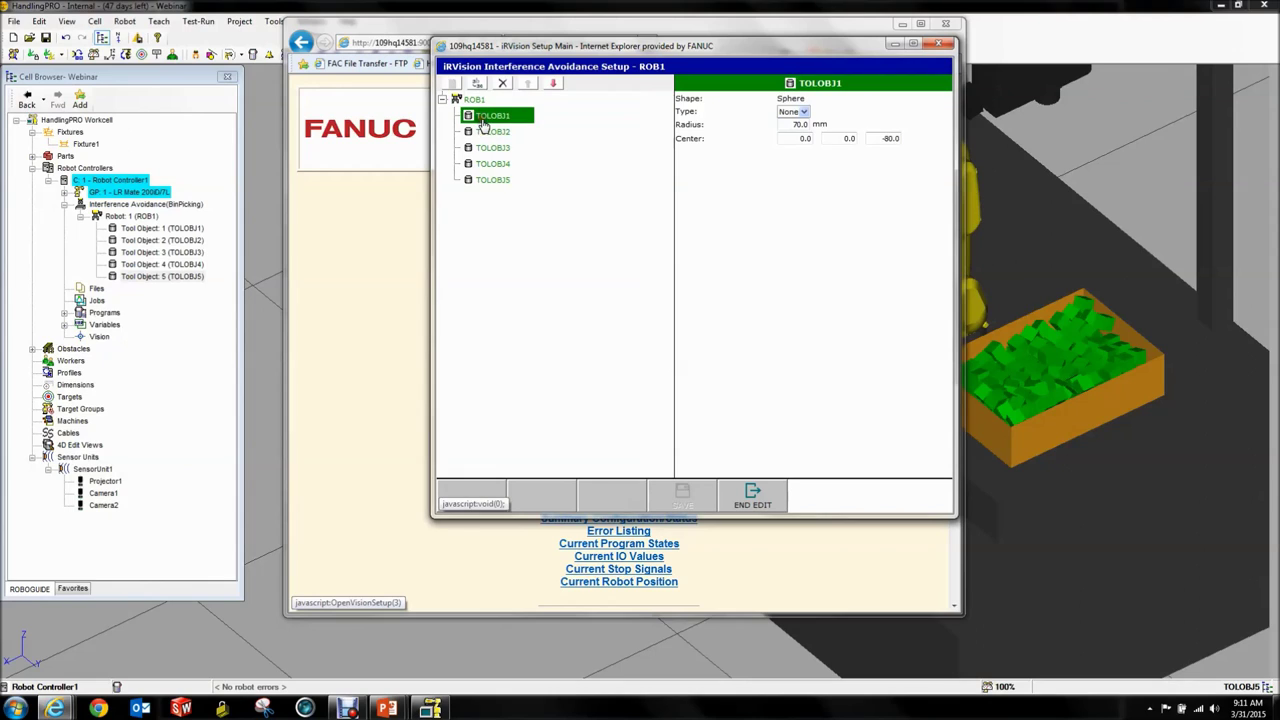
left_click(488, 133)
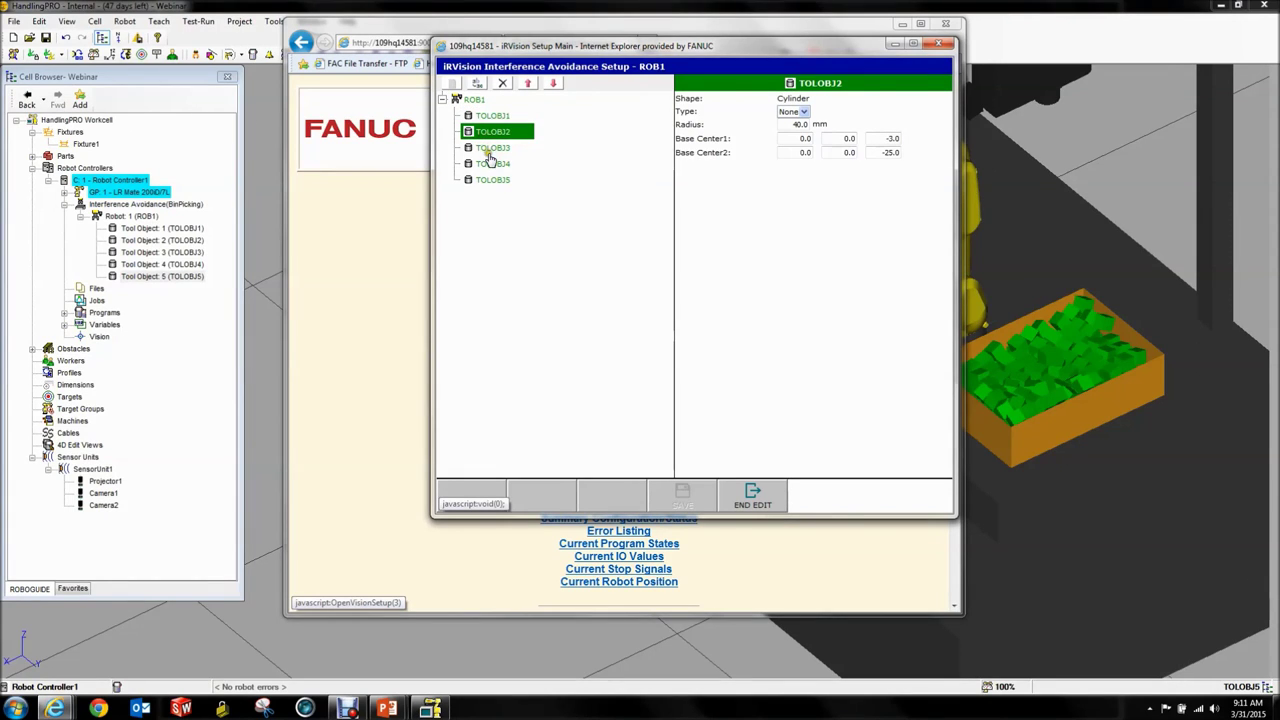
left_click(492, 147)
left_click(492, 163)
left_click(492, 179)
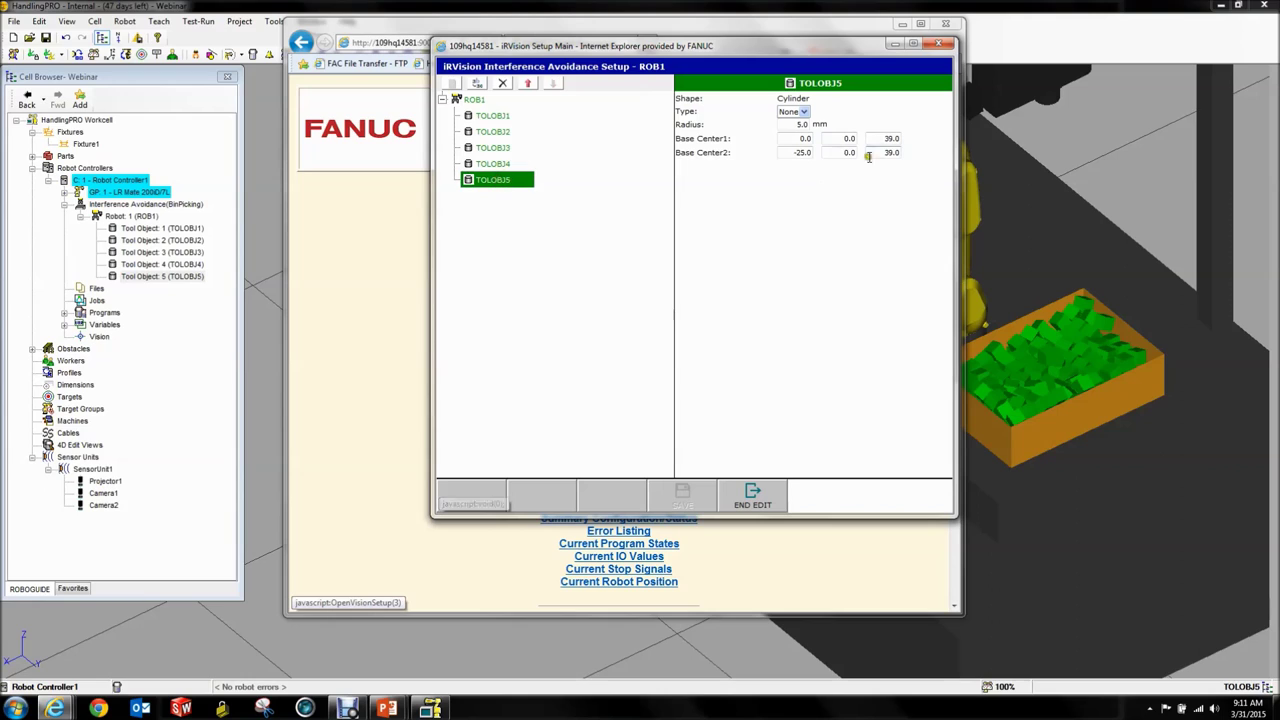
left_click(490, 148)
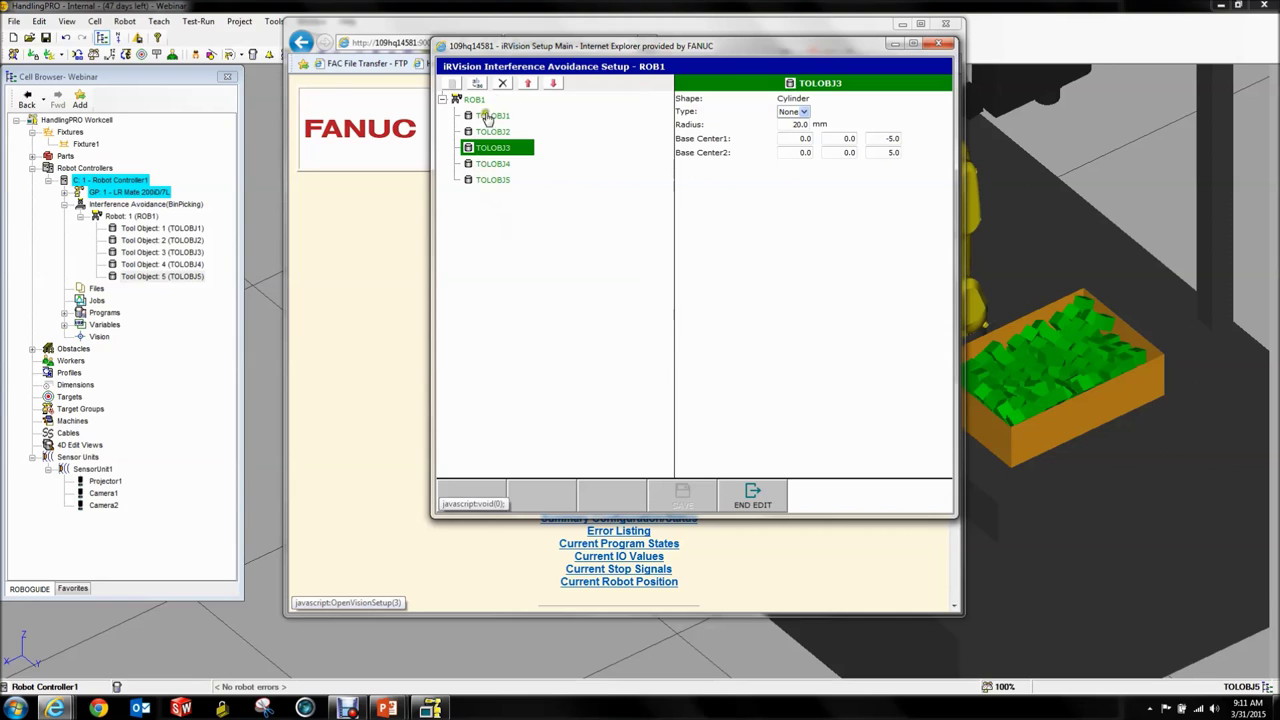
End the ROB1 edit and minimize the robot homepage and iRVision setup windows to return to the HandlingPRO workcell.
left_click(620, 30)
left_click(897, 28)
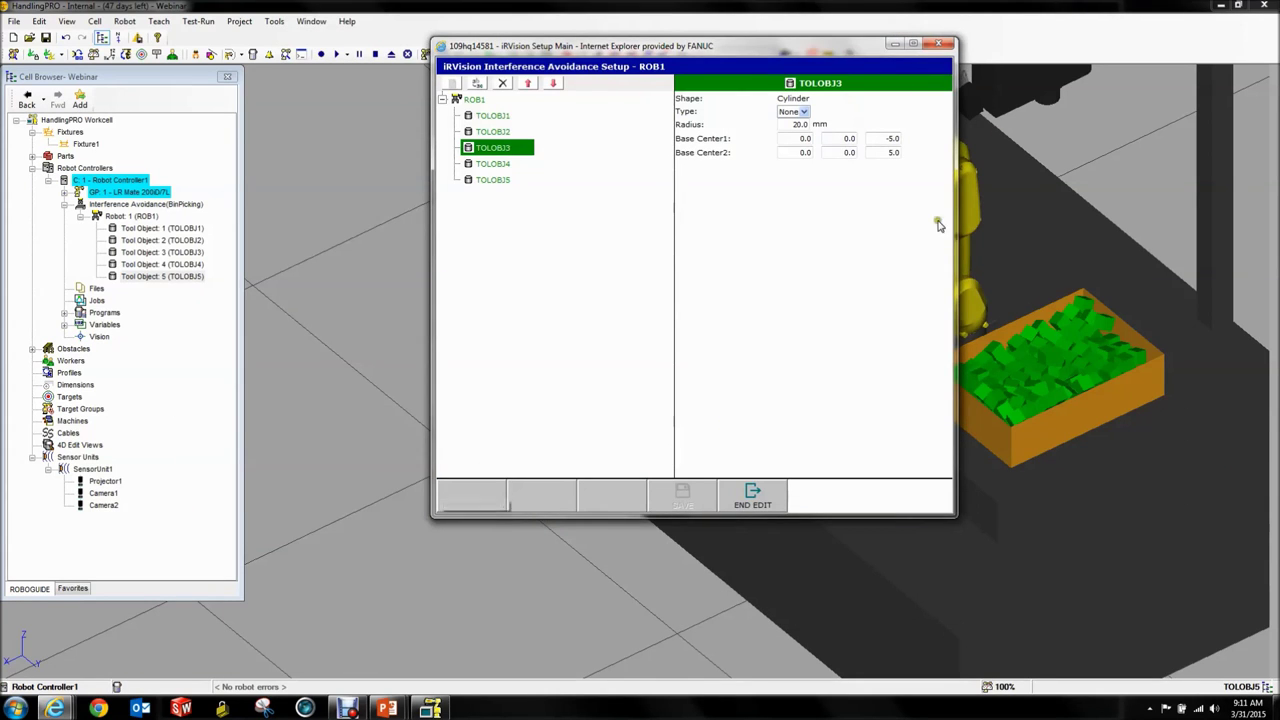
left_click_drag(791, 57, 425, 140)
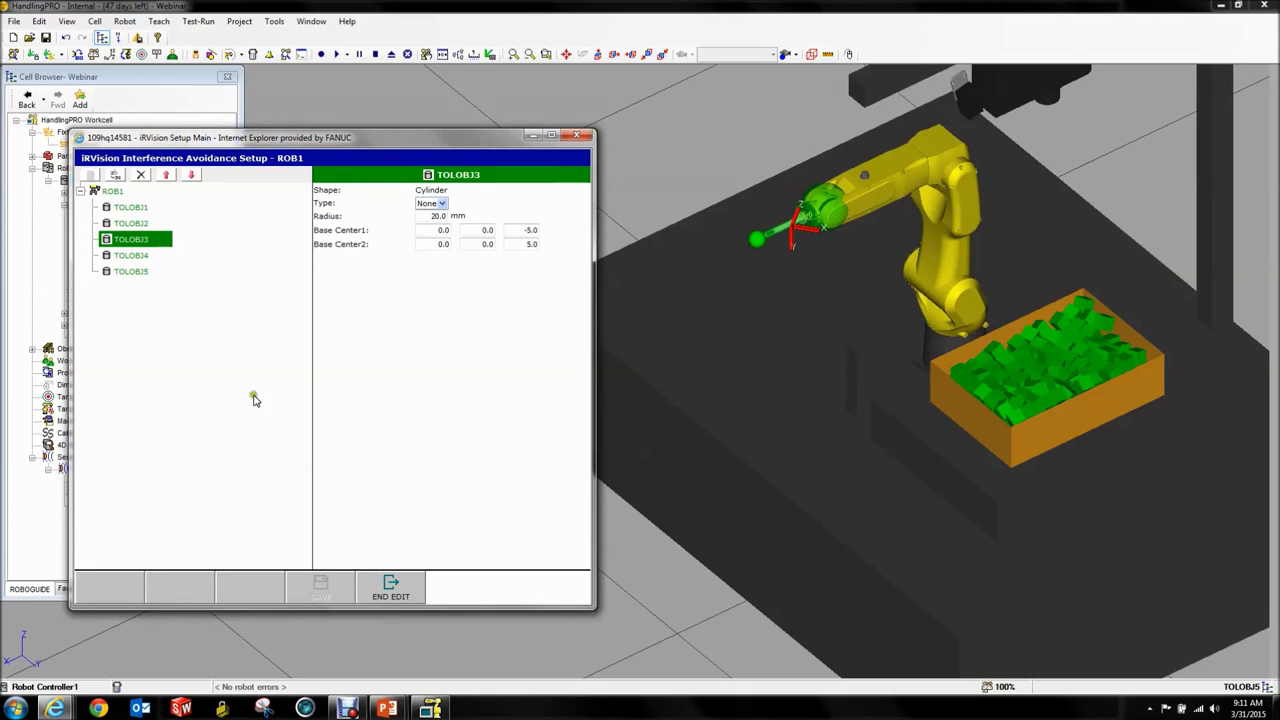
left_click(415, 594)
left_click(533, 134)
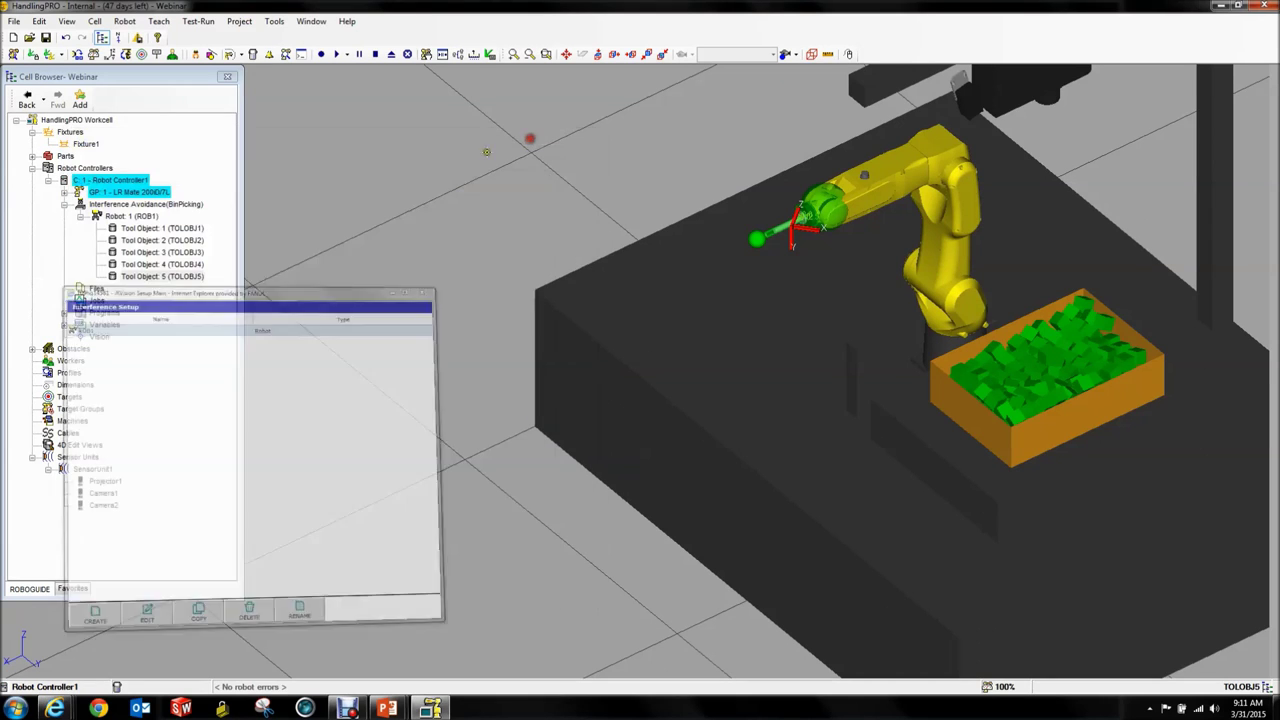
Make all interference avoidance objects of Robot: 1 (ROB1) invisible and collapse its branch in the Cell Browser.
right_click(113, 215)
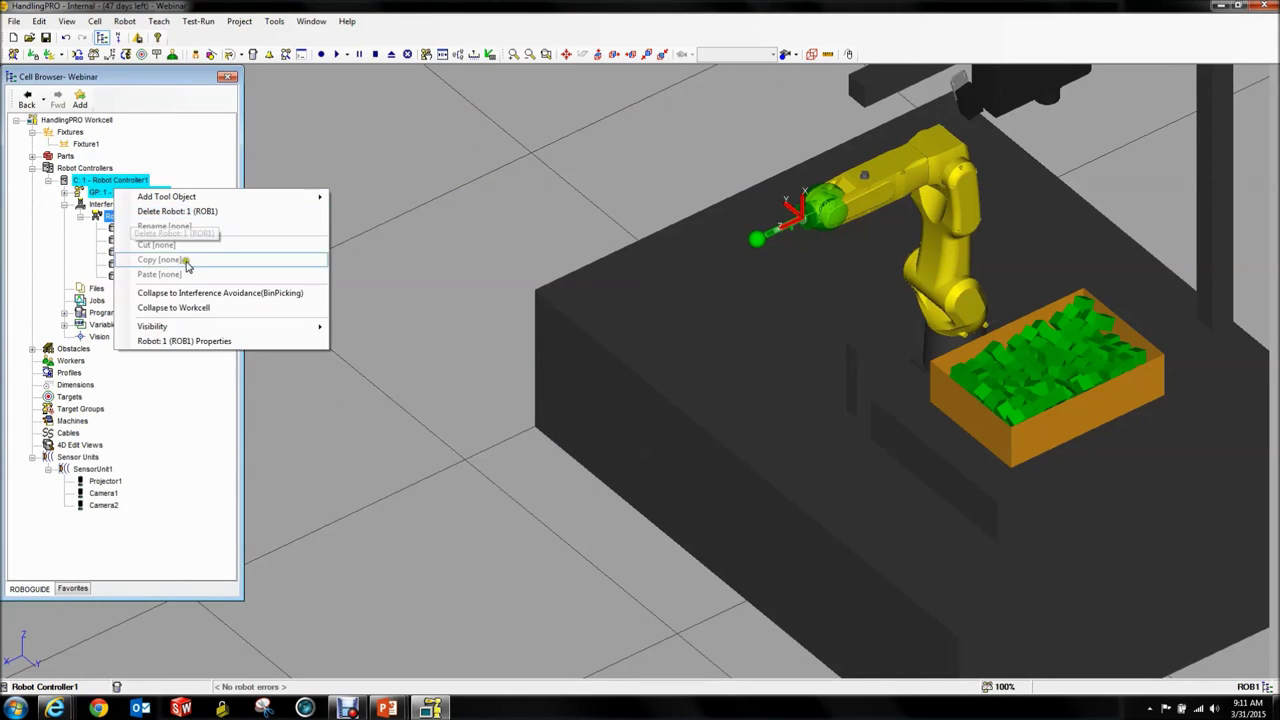
mouse_move(181, 326)
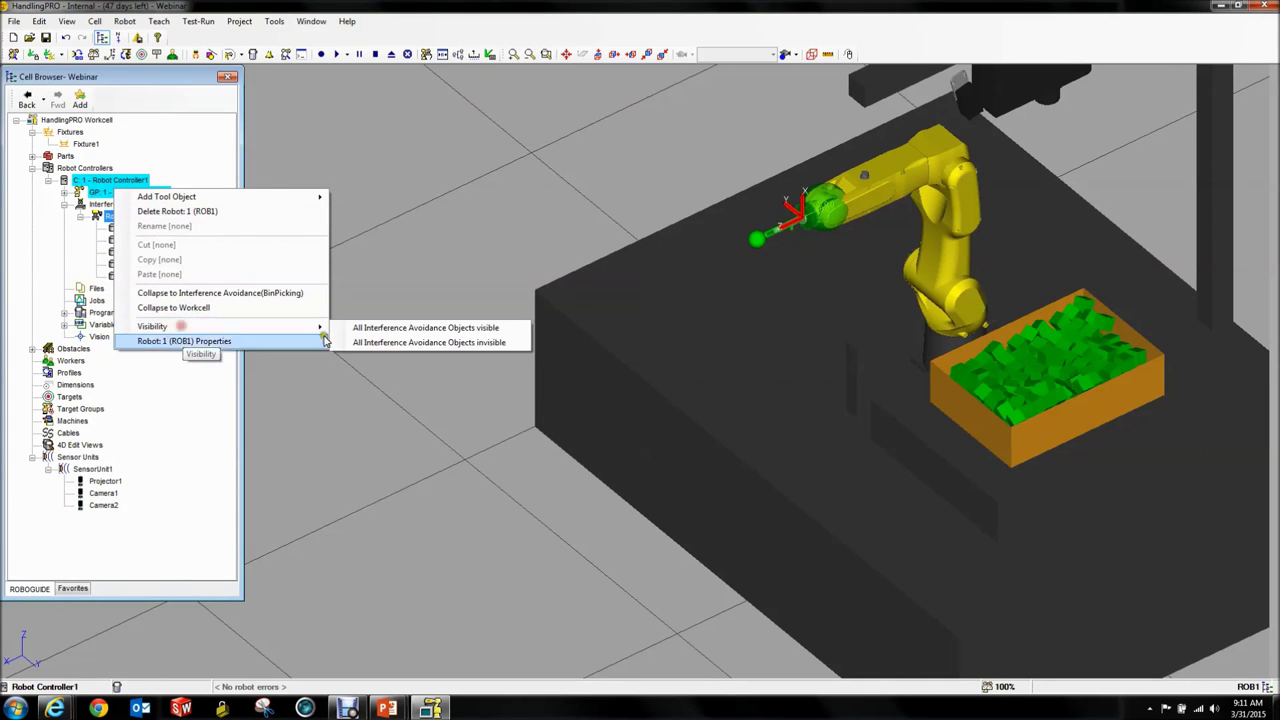
left_click(395, 343)
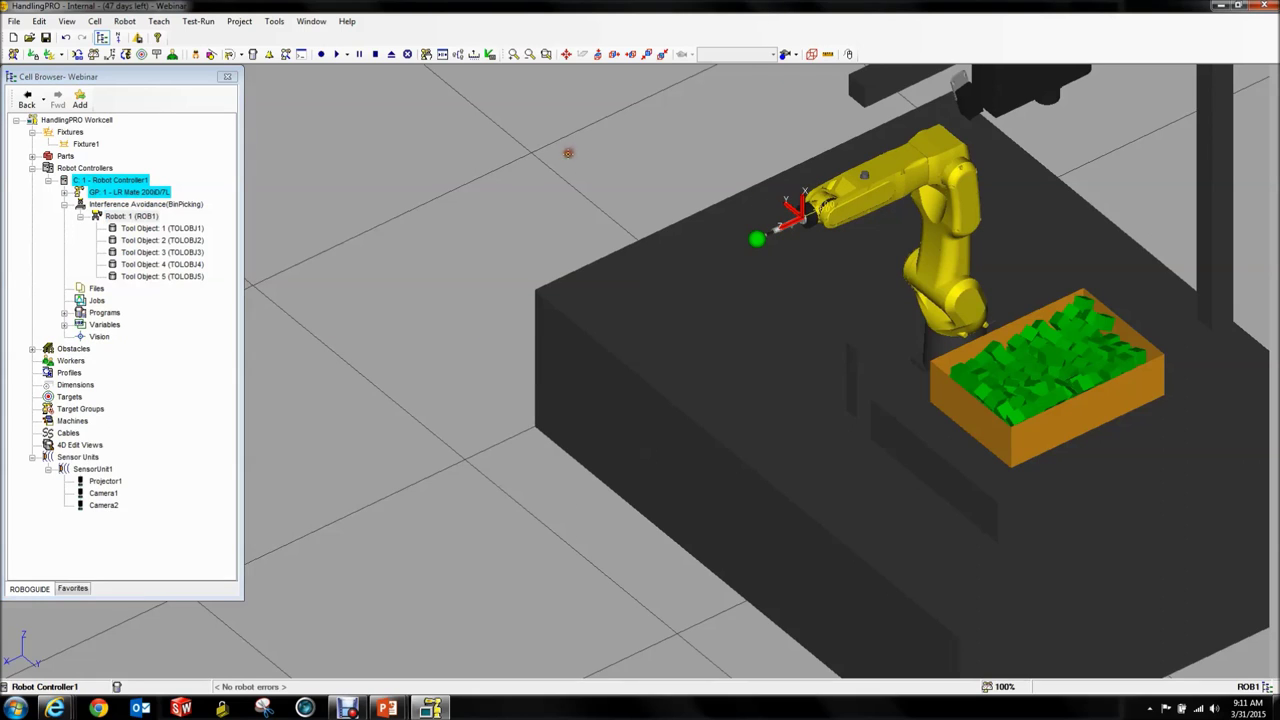
double_click(90, 217)
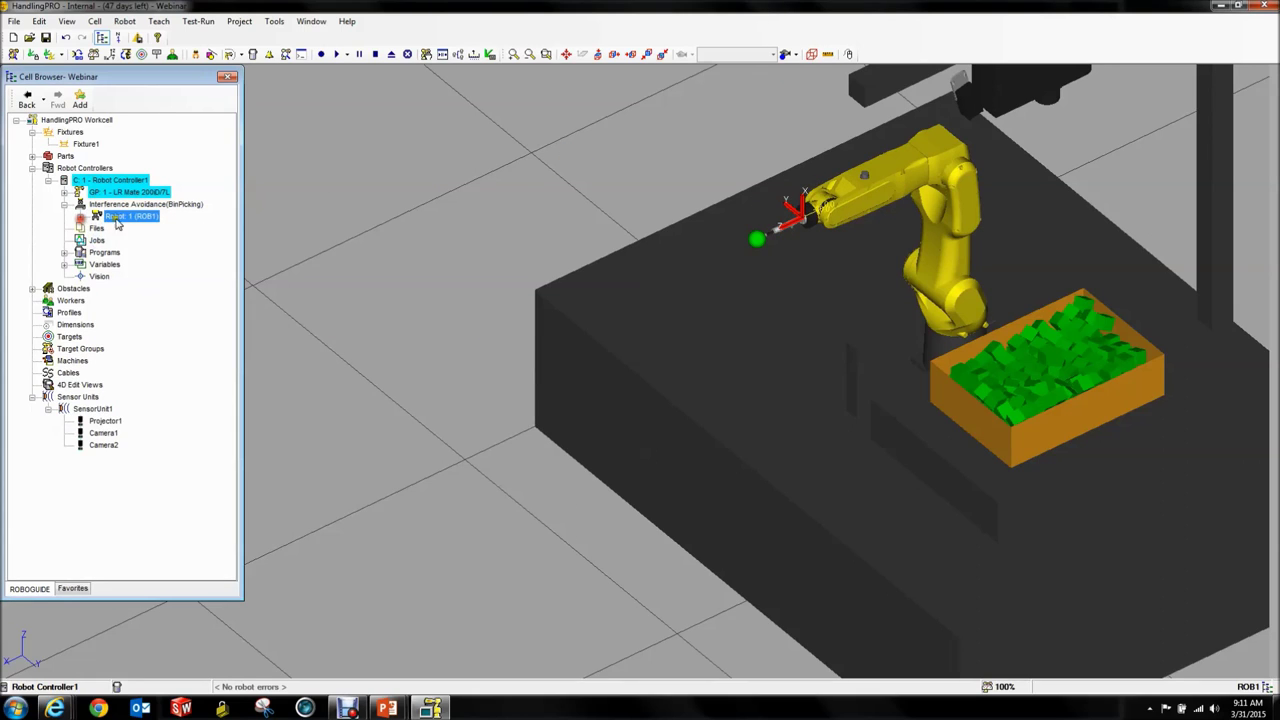
Add System(Container) interference avoidance data under Robot Controller1, using UFrame 1 and ContainerID 1.
right_click(92, 200)
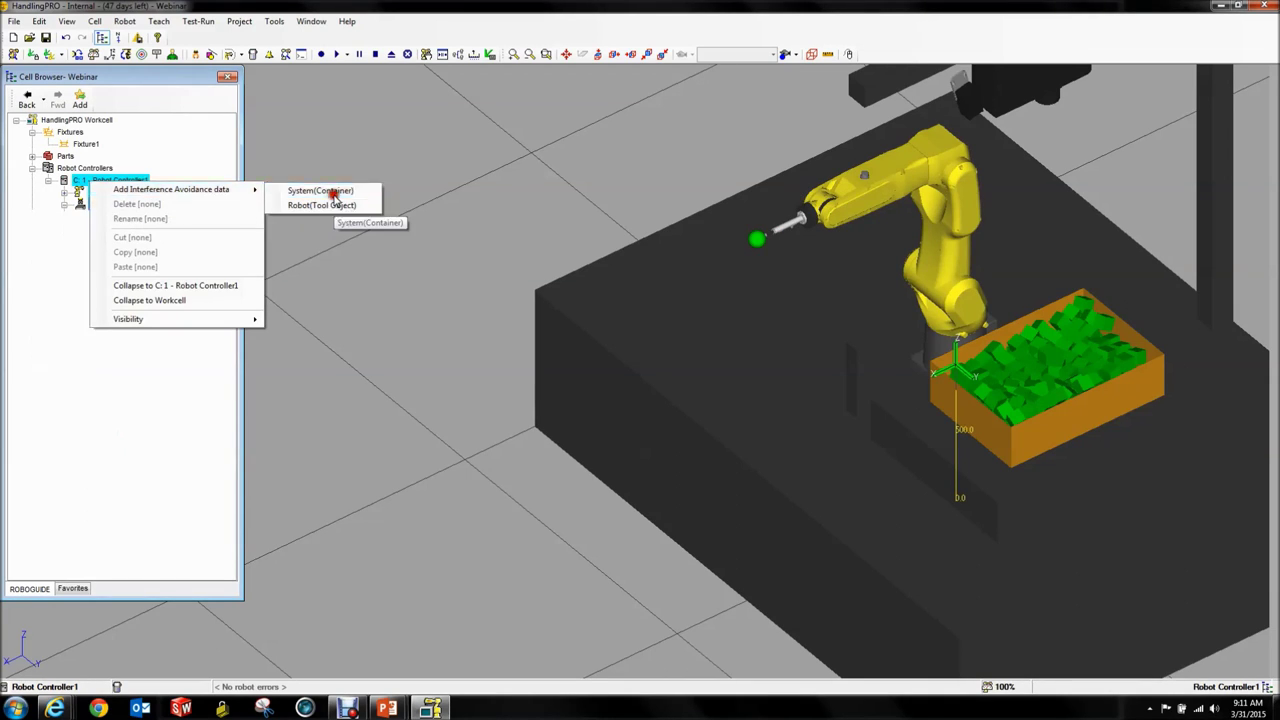
left_click(334, 194)
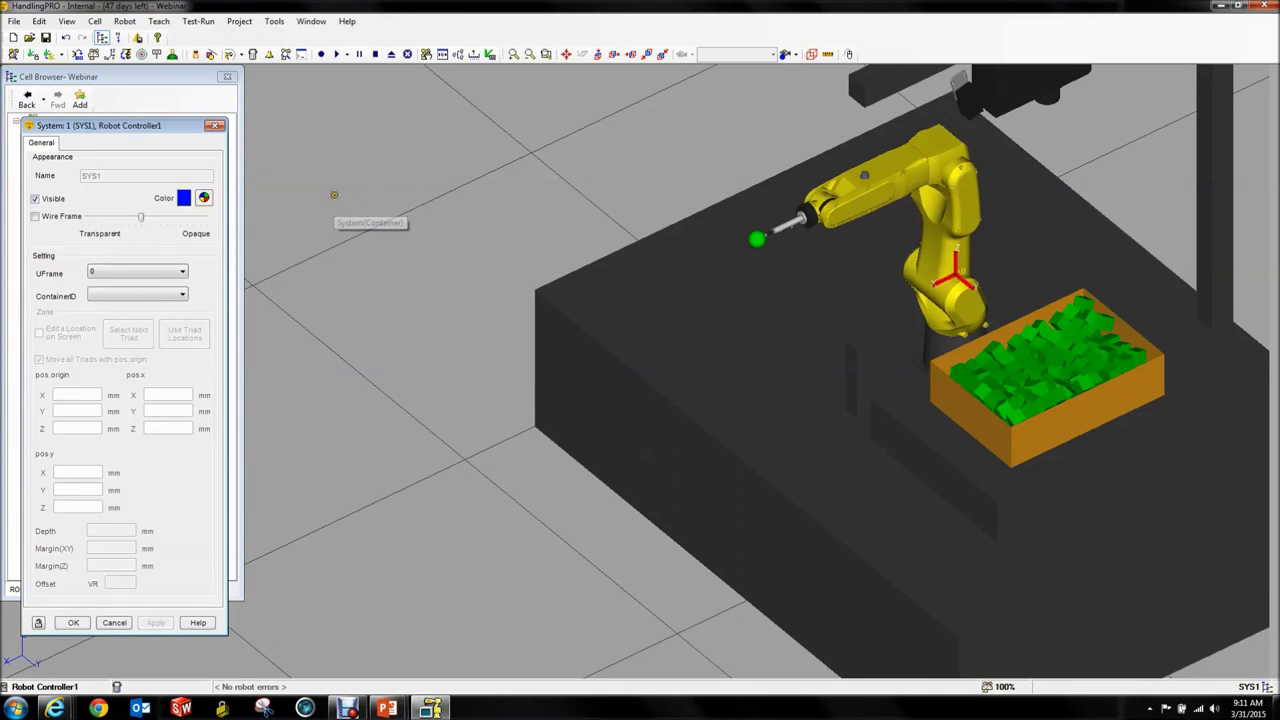
left_click(155, 276)
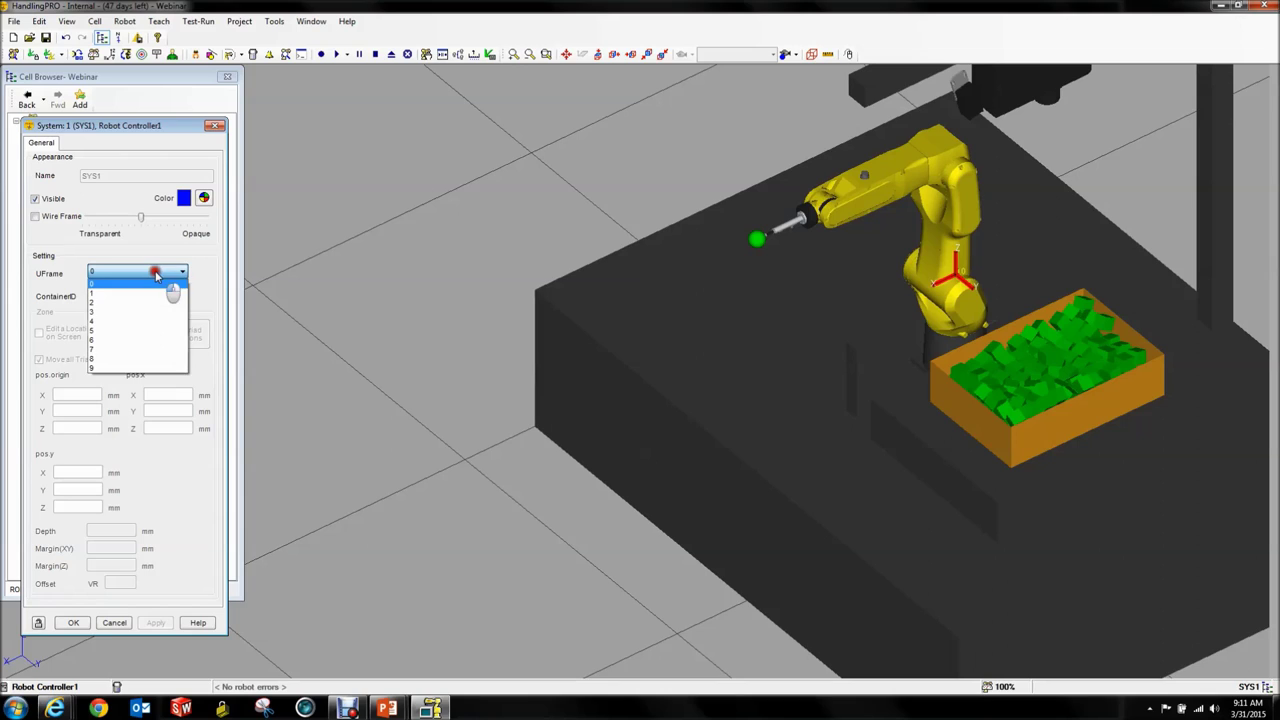
left_click(94, 294)
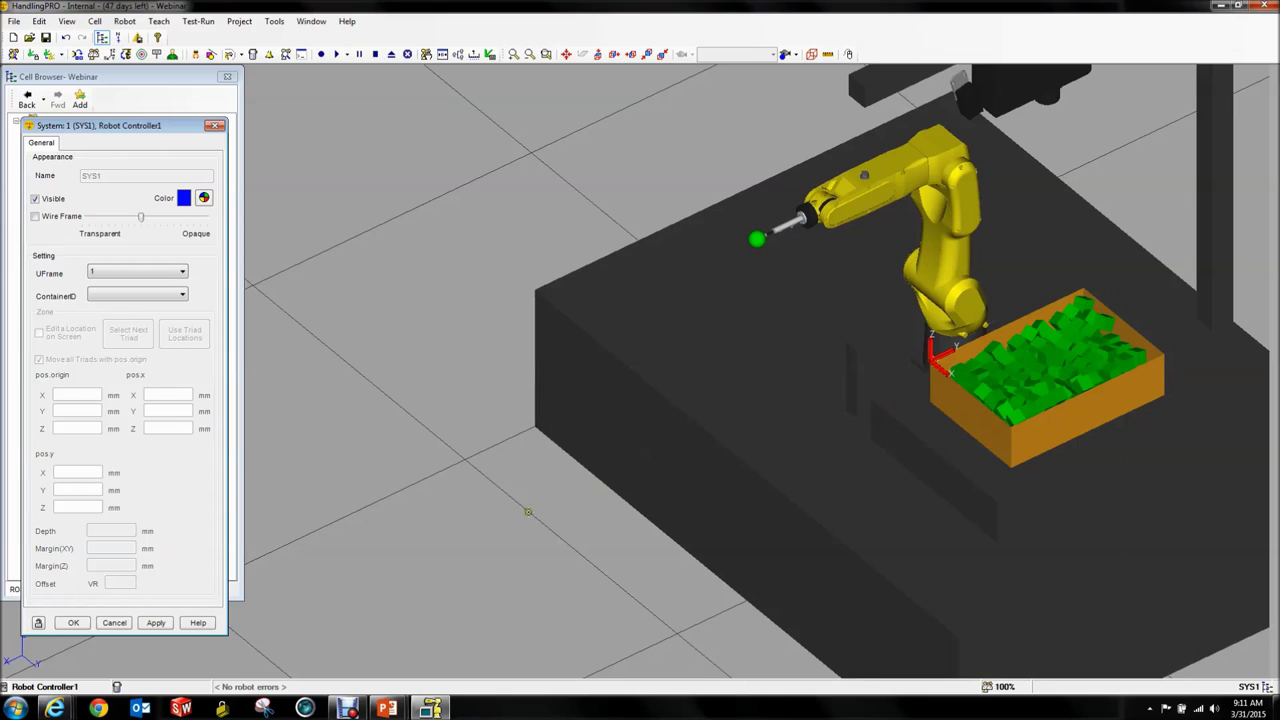
left_click(140, 295)
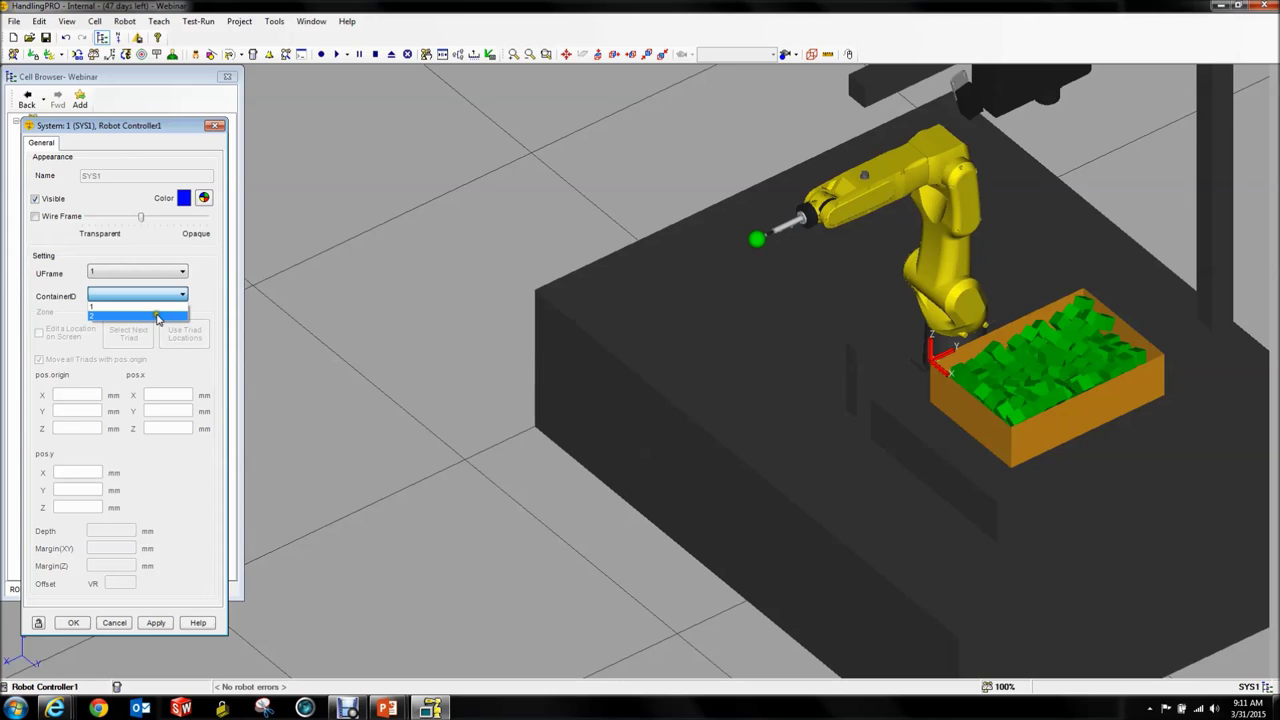
left_click(128, 402)
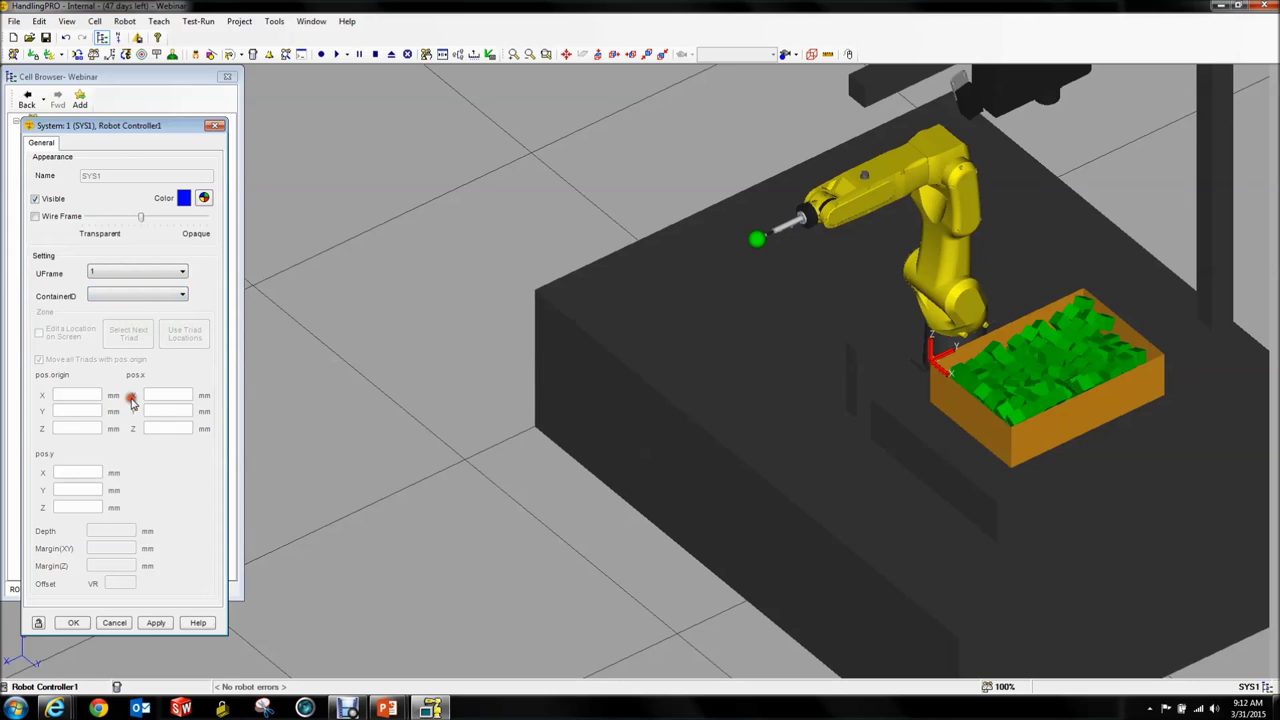
left_click(126, 299)
left_click(106, 306)
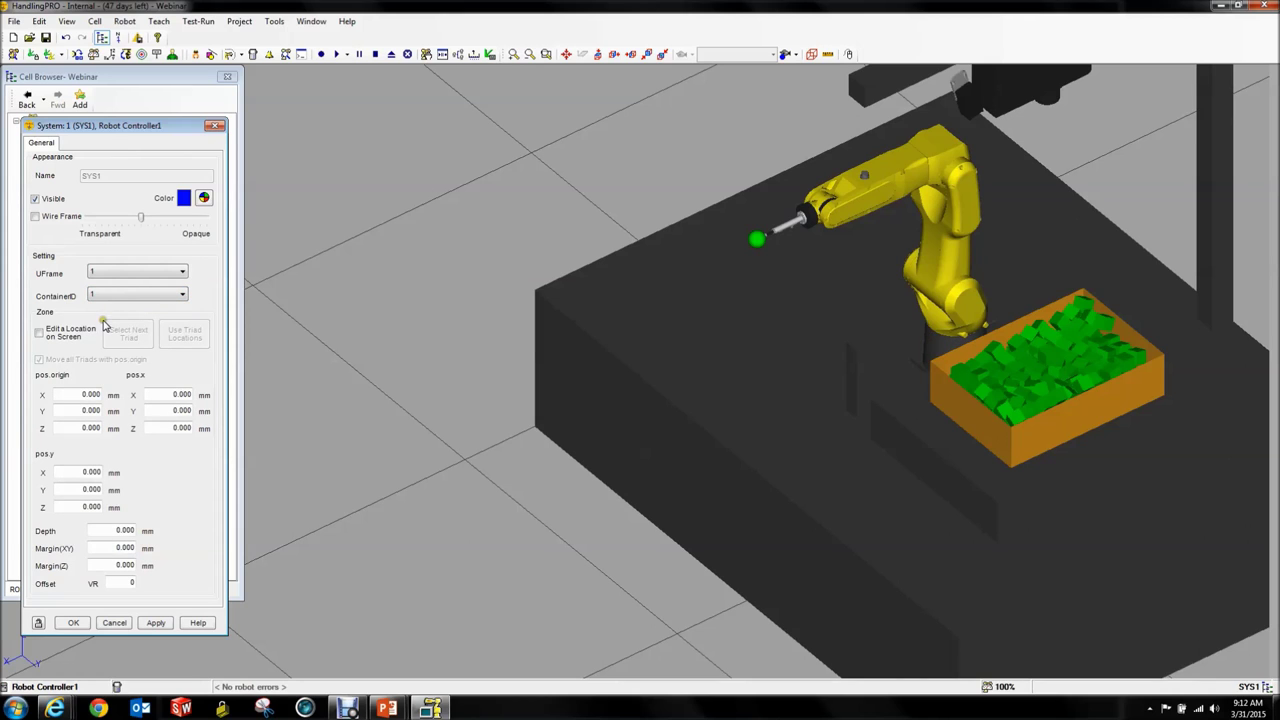
Define the SYS1 container zone's extents with pos.x X at 380 mm and pos.y Y at 550 mm.
left_click_drag(110, 126, 307, 127)
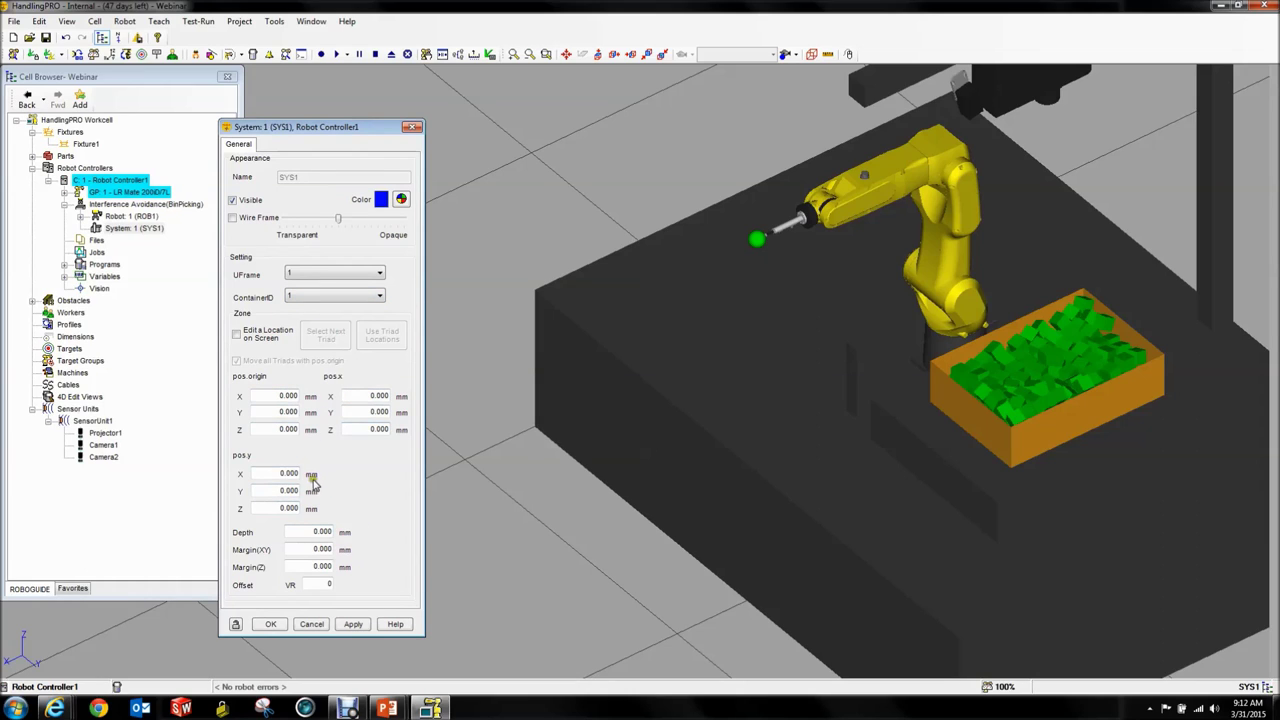
left_click(309, 298)
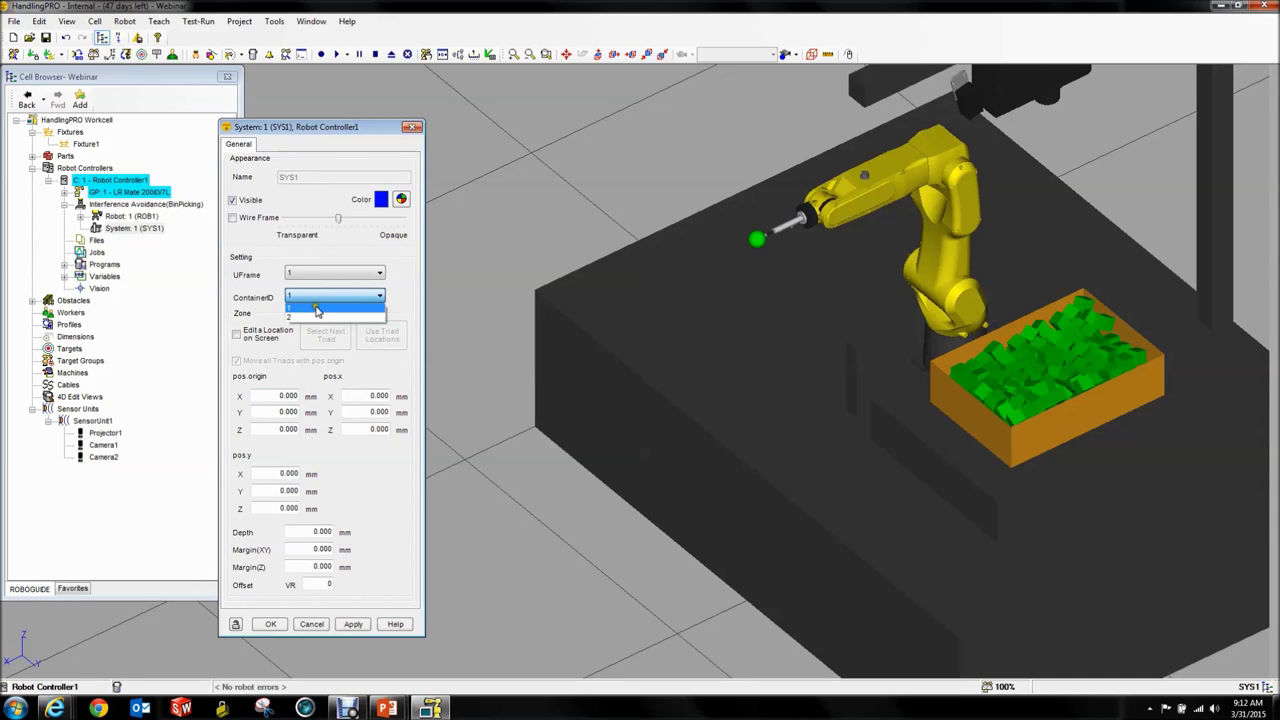
left_click(328, 388)
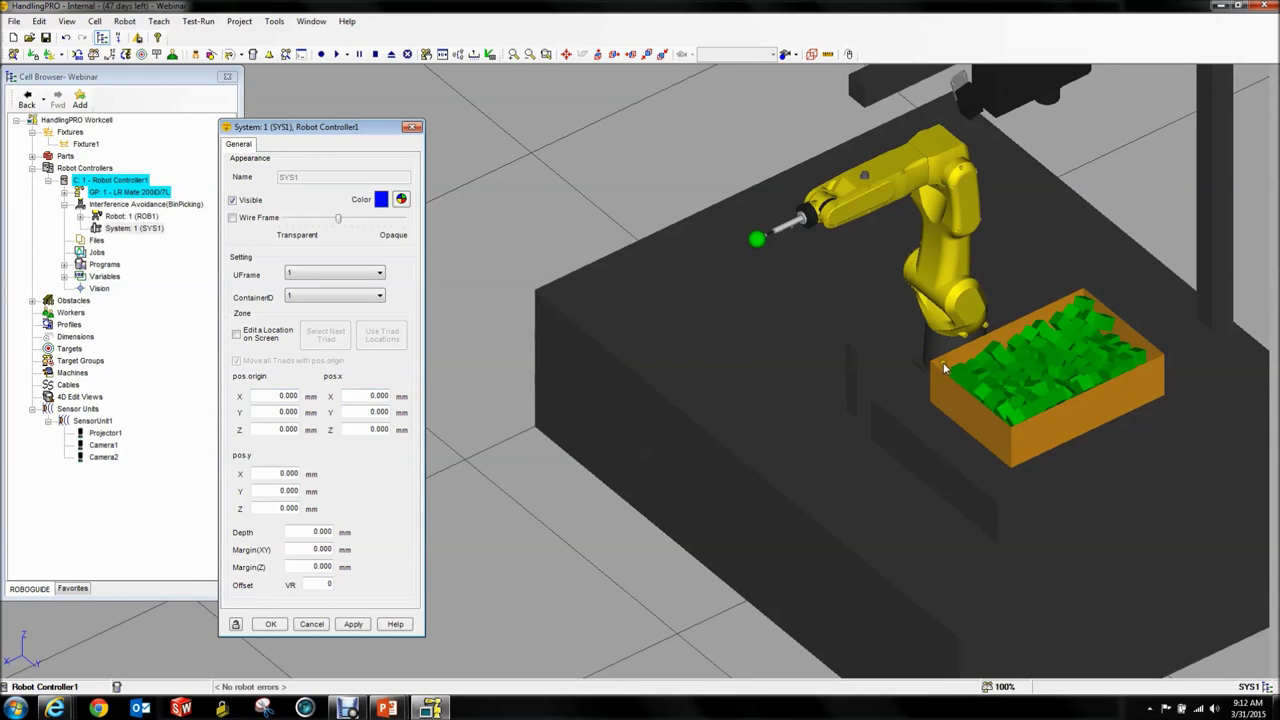
left_click(378, 396)
type("380")
key("Return")
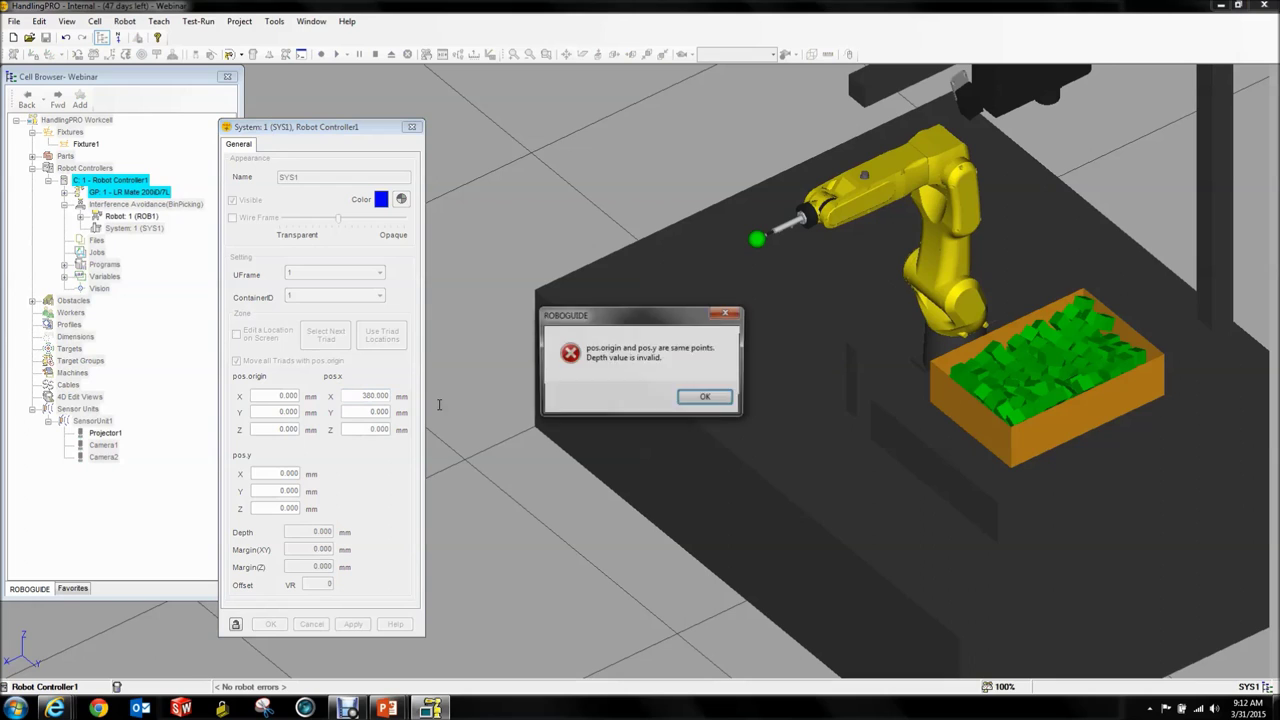
left_click(710, 399)
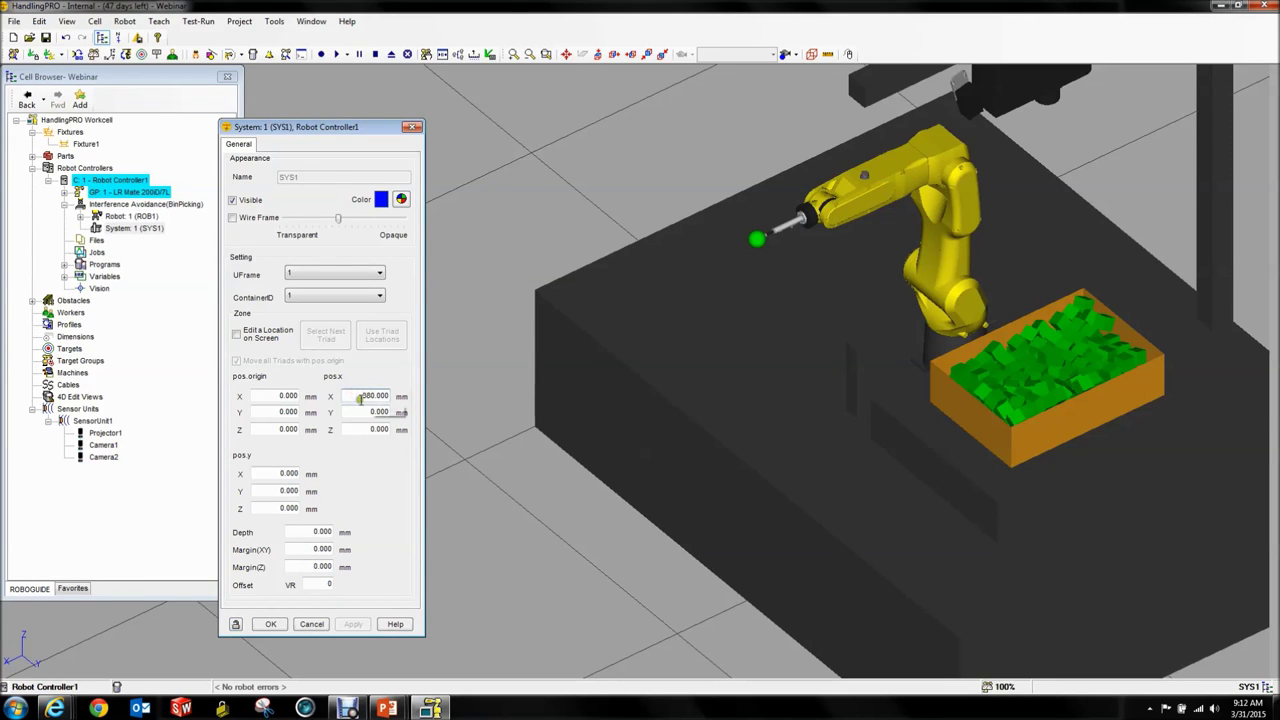
left_click_drag(265, 488, 321, 492)
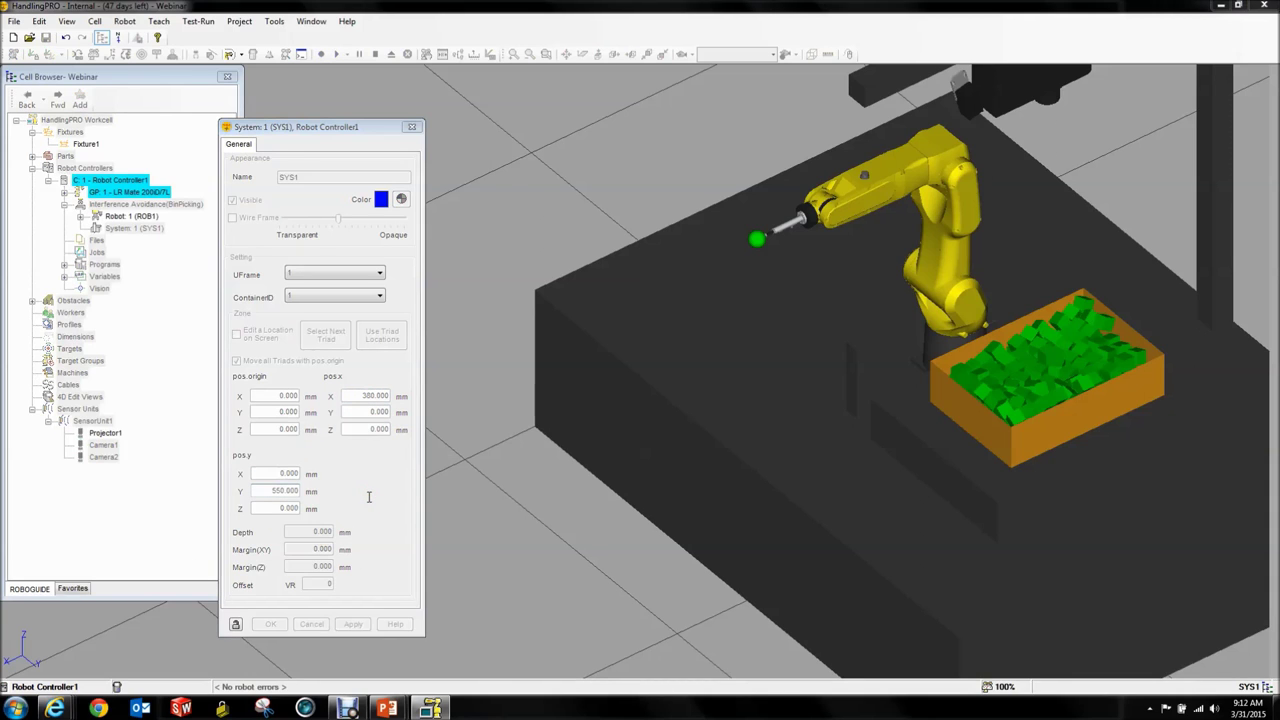
key("Return")
key("Return")
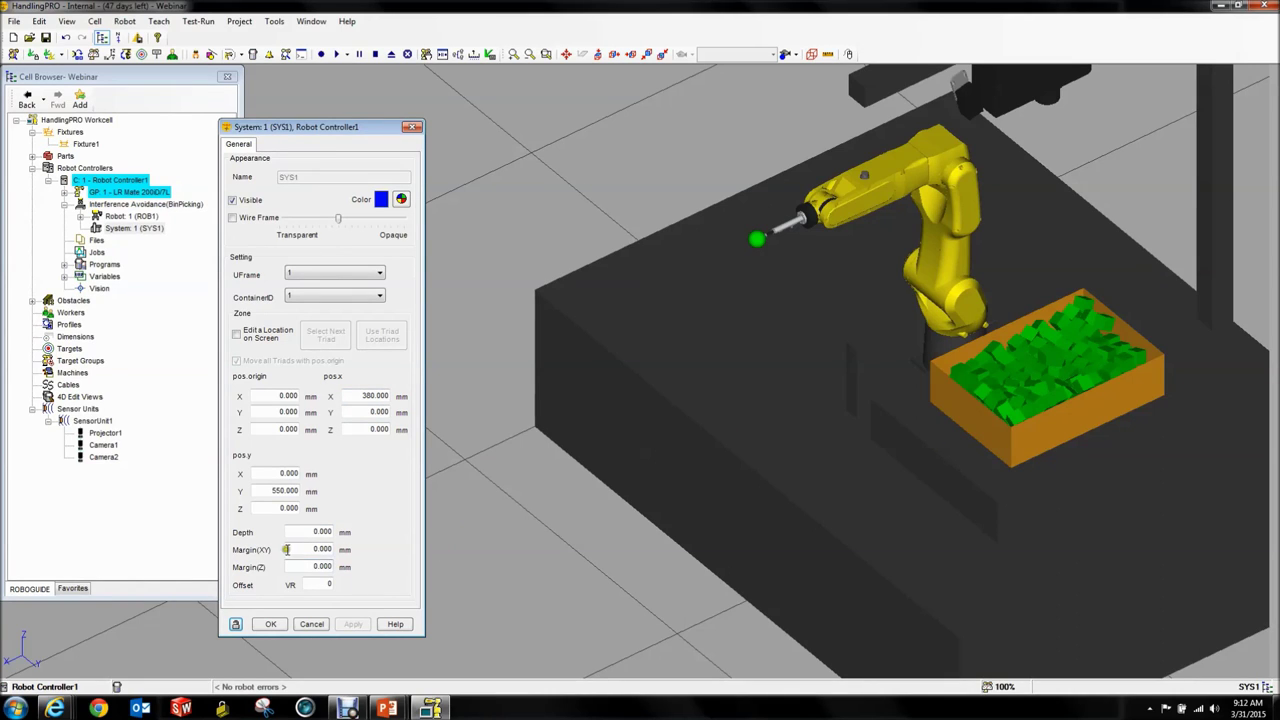
Set the SYS1 container depth to 150 mm.
left_click_drag(286, 531, 345, 531)
type("150")
key("Return")
left_click(355, 546)
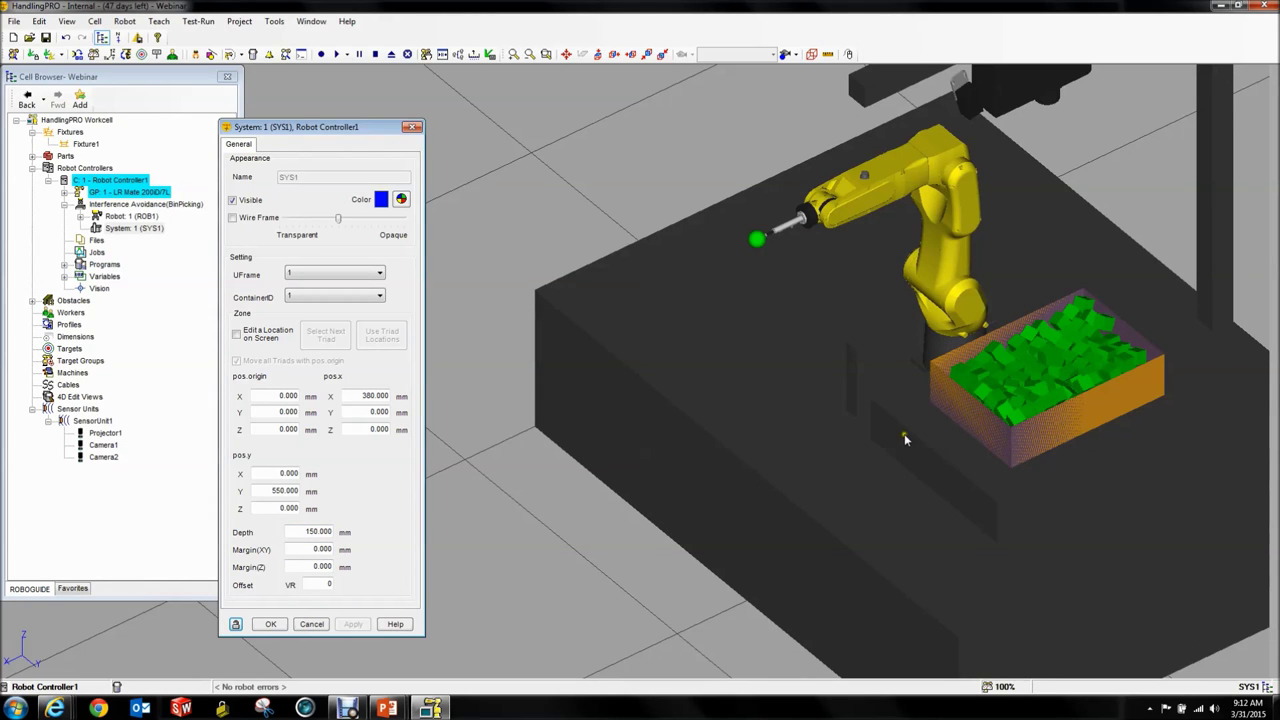
Set the SYS1 container's Margin(XY) to 5 mm.
scroll(1044, 414, "up", 5)
scroll(744, 415, "down", 5)
mouse_move(744, 415)
right_mouse_down()
mouse_move(777, 428)
mouse_move(754, 407)
mouse_move(726, 433)
right_mouse_up()
scroll(777, 428, "up", 3)
scroll(757, 401, "down", 3)
scroll(750, 425, "up", 2)
scroll(750, 425, "down", 2)
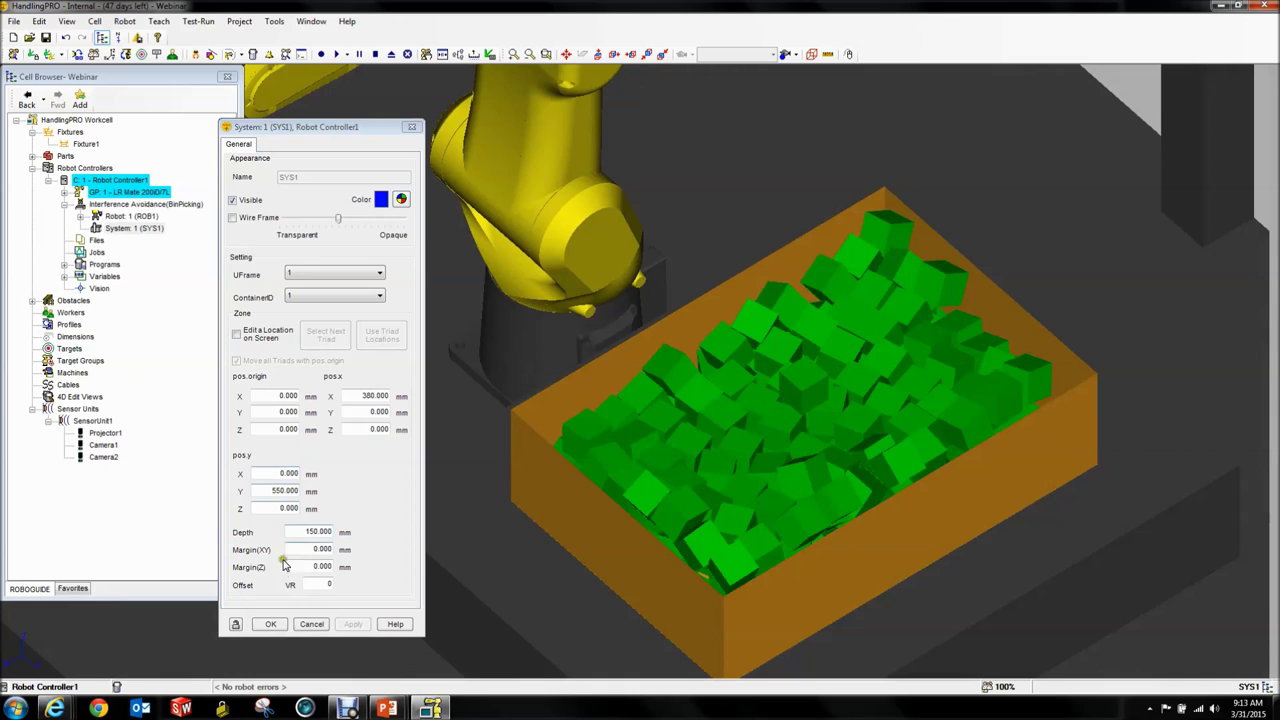
left_click_drag(293, 553, 363, 548)
type("5")
key("Return")
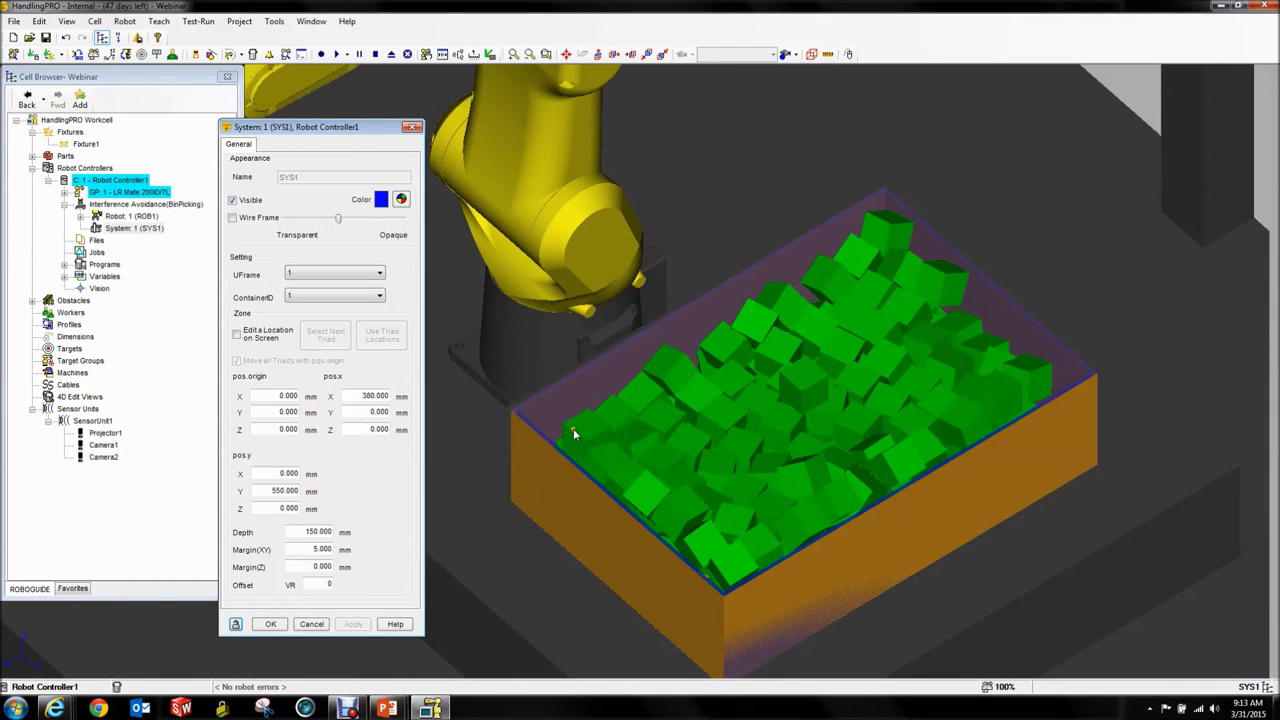
Set the container's Margin(Z) to 5 mm and accept the SYS1 properties.
scroll(573, 428, "up", 10)
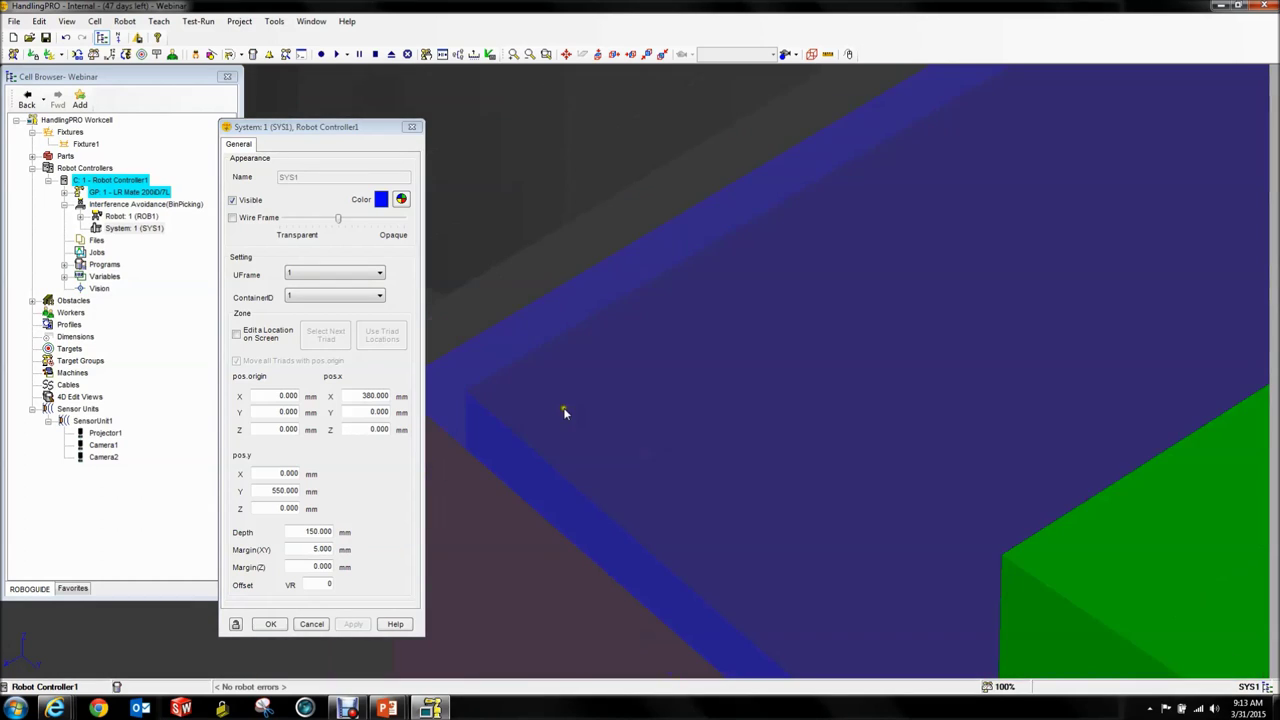
scroll(567, 420, "down", 10)
right_click_drag(763, 430, 750, 362)
scroll(808, 413, "down", 10)
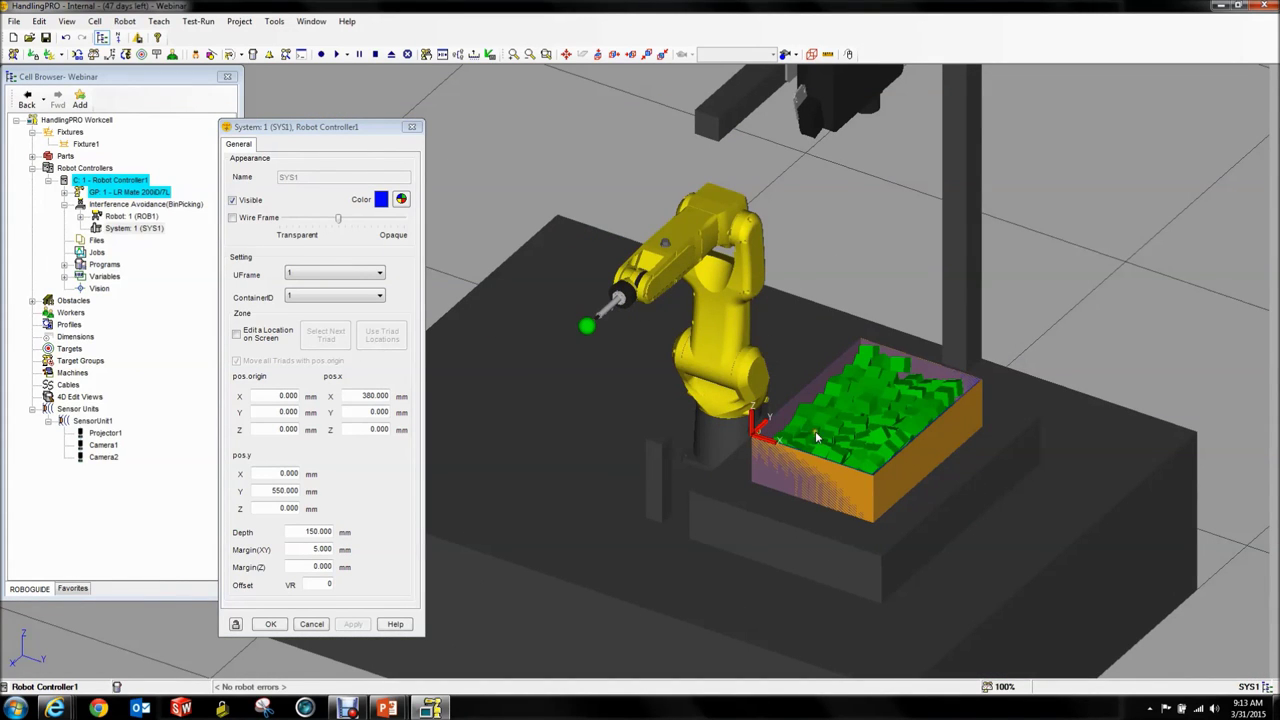
left_click(300, 567)
type("5.000")
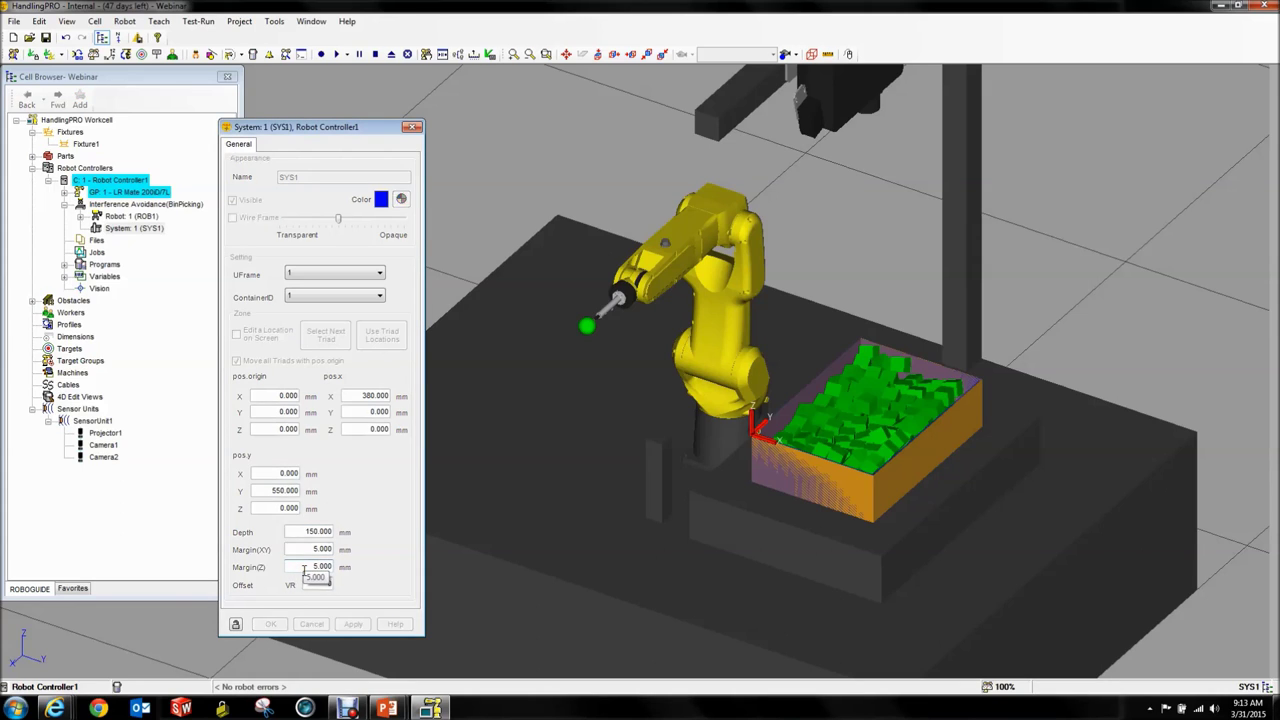
left_click(590, 529)
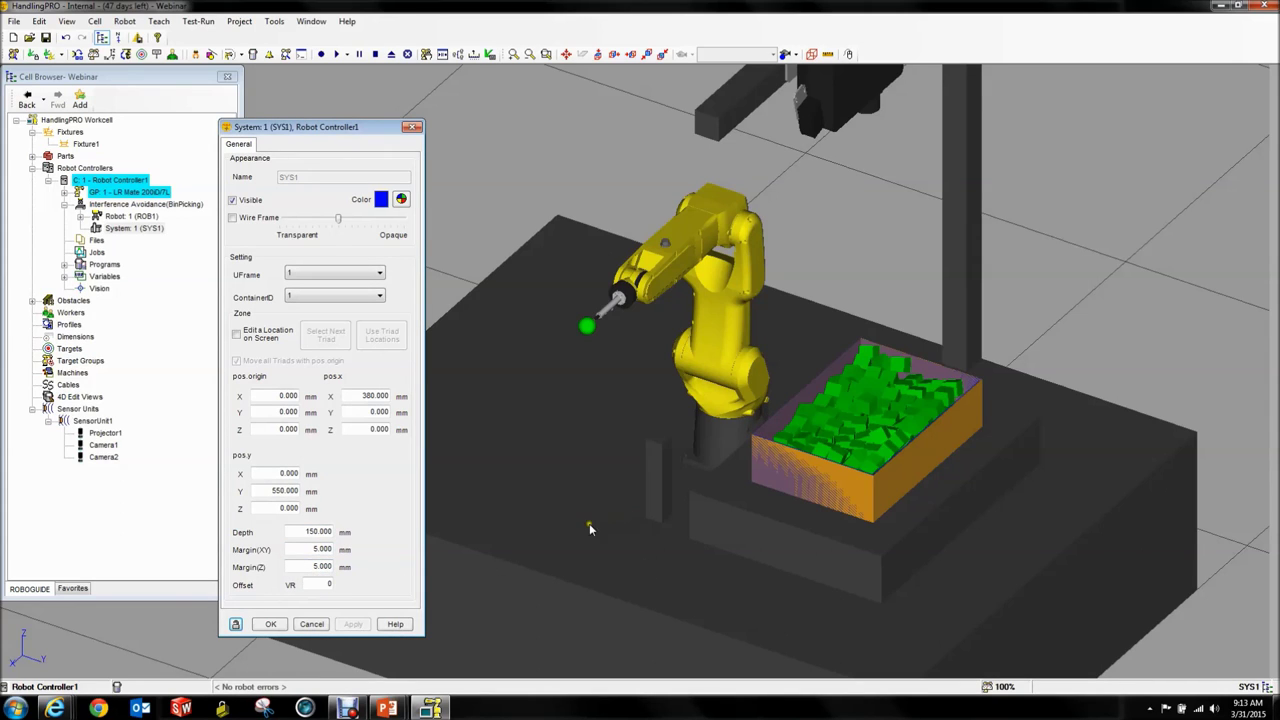
left_click(380, 506)
left_click(268, 624)
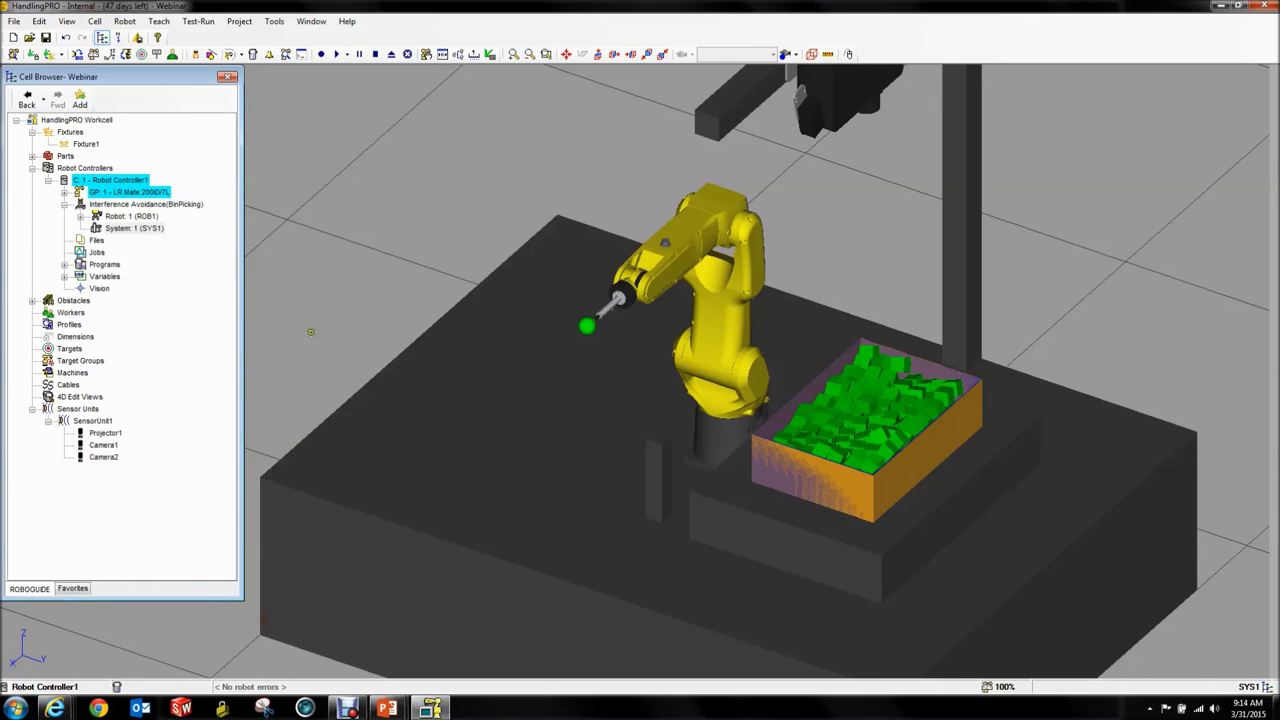
Add a hexahedron fixed object to System: 1 (SYS1) and enable editing its locations on screen.
right_click(148, 229)
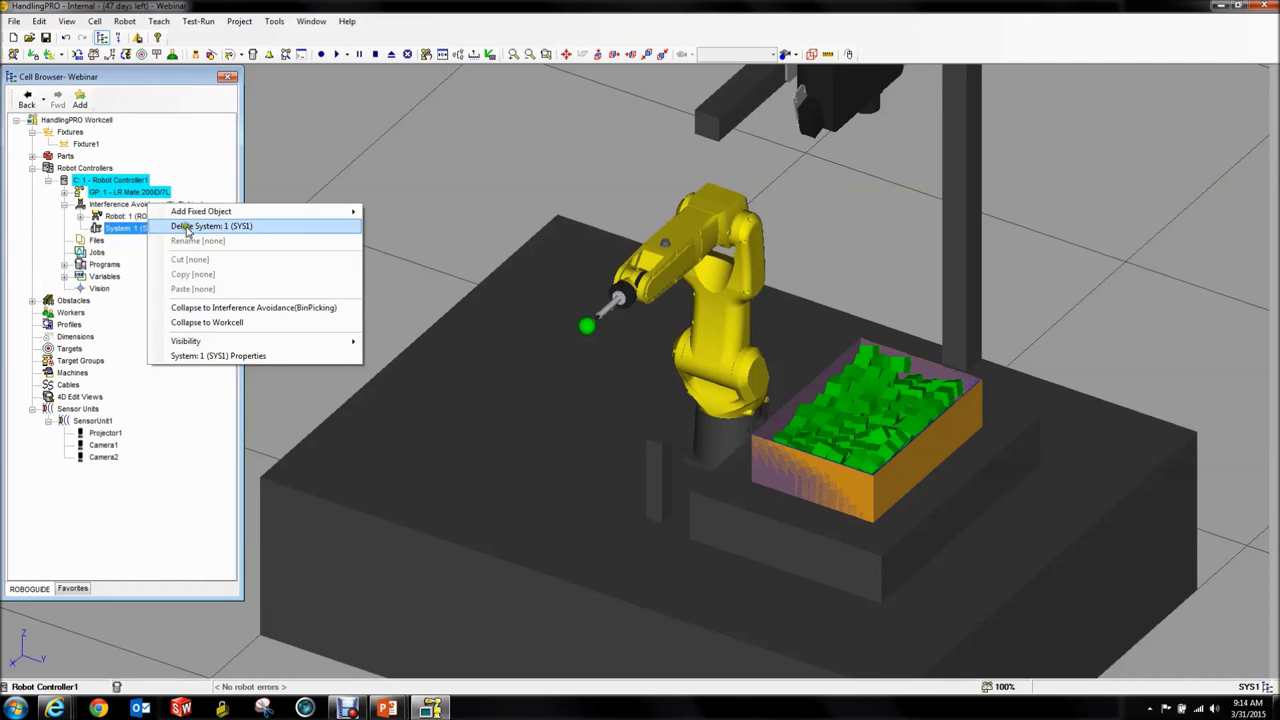
mouse_move(337, 213)
left_click(379, 218)
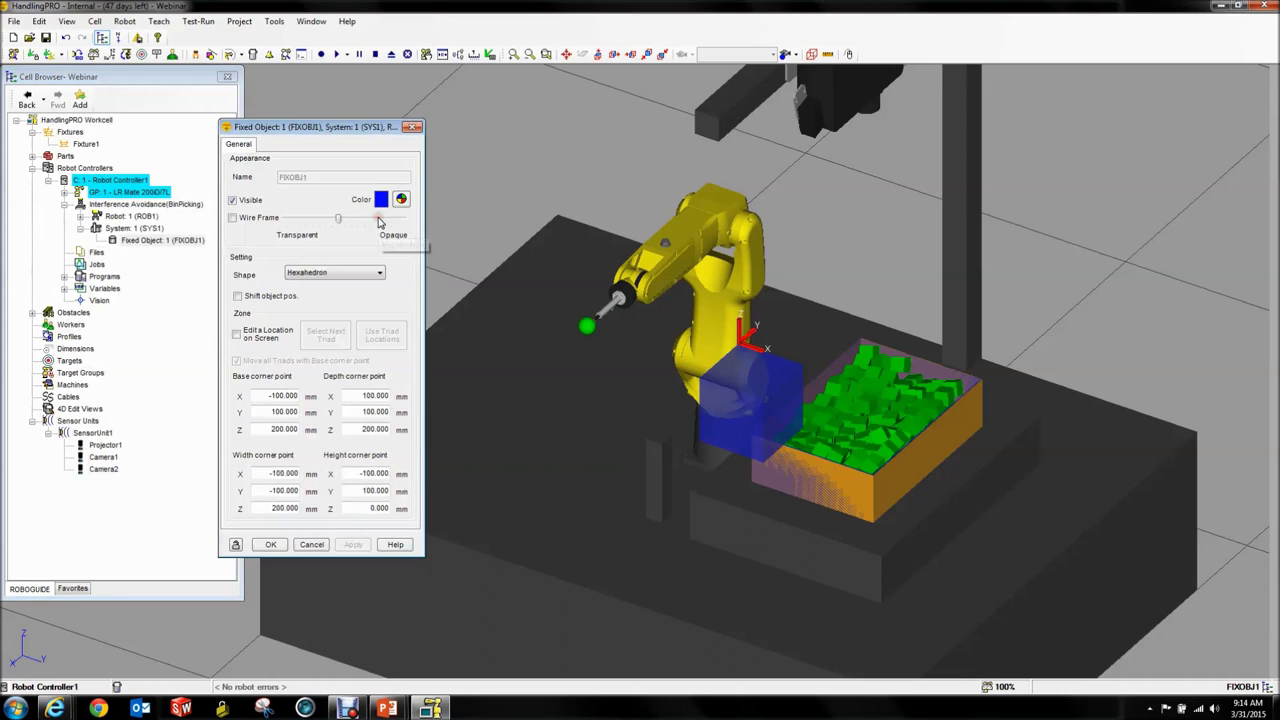
left_click(249, 337)
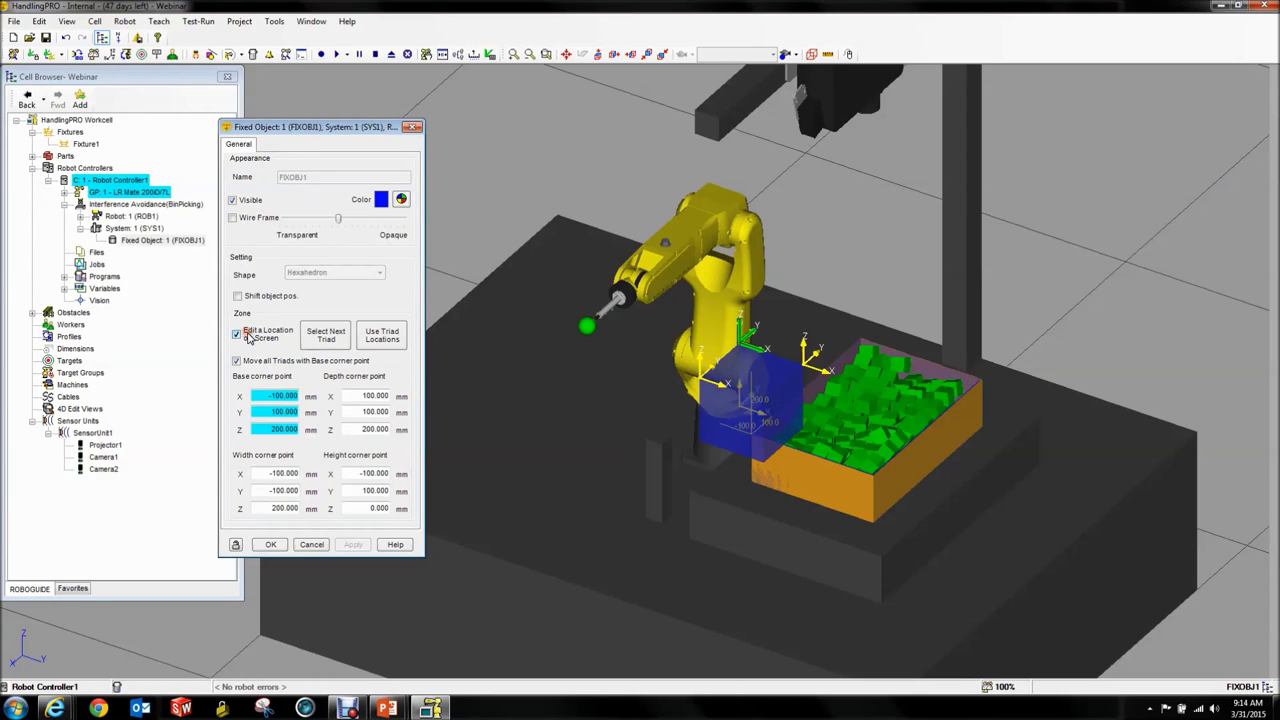
Move the hexahedron by its base corner triad onto the vertical post of the camera stand, above the table.
left_click_drag(752, 340, 980, 228)
right_click_drag(980, 228, 1025, 262)
scroll(1010, 268, "up", 5)
scroll(926, 192, "up", 4)
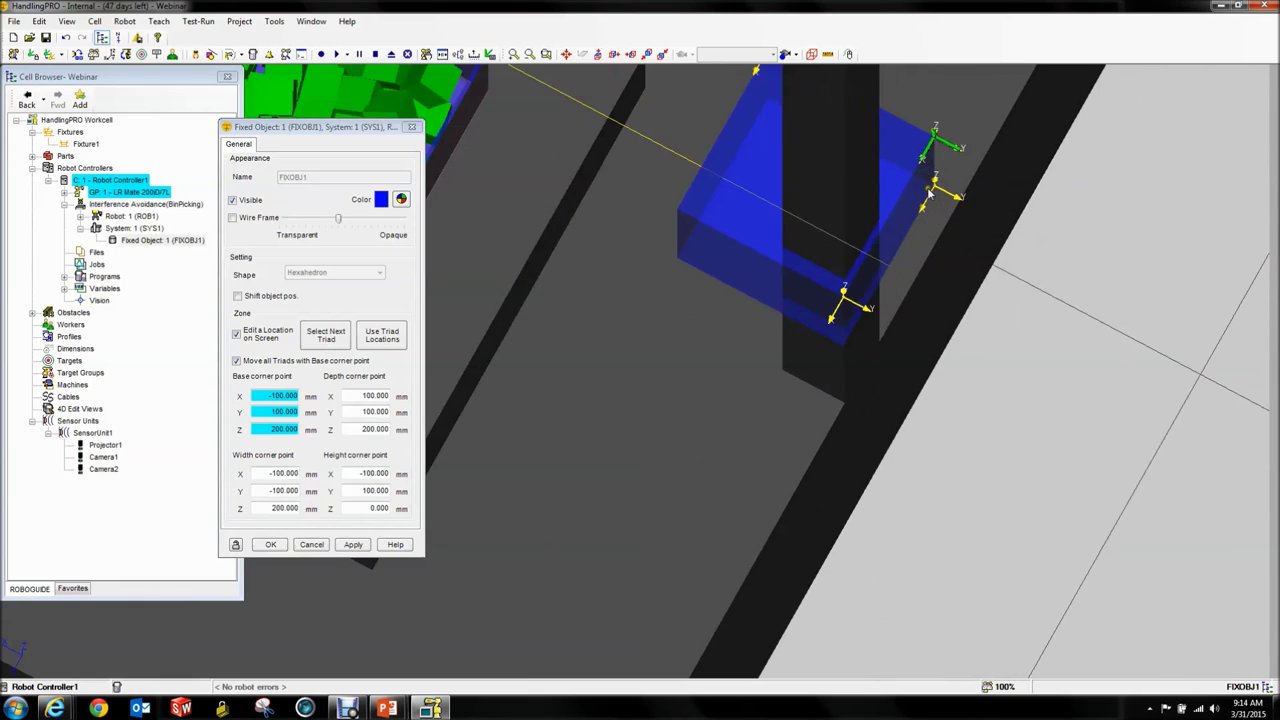
left_click_drag(923, 198, 894, 248)
right_click_drag(878, 228, 908, 228)
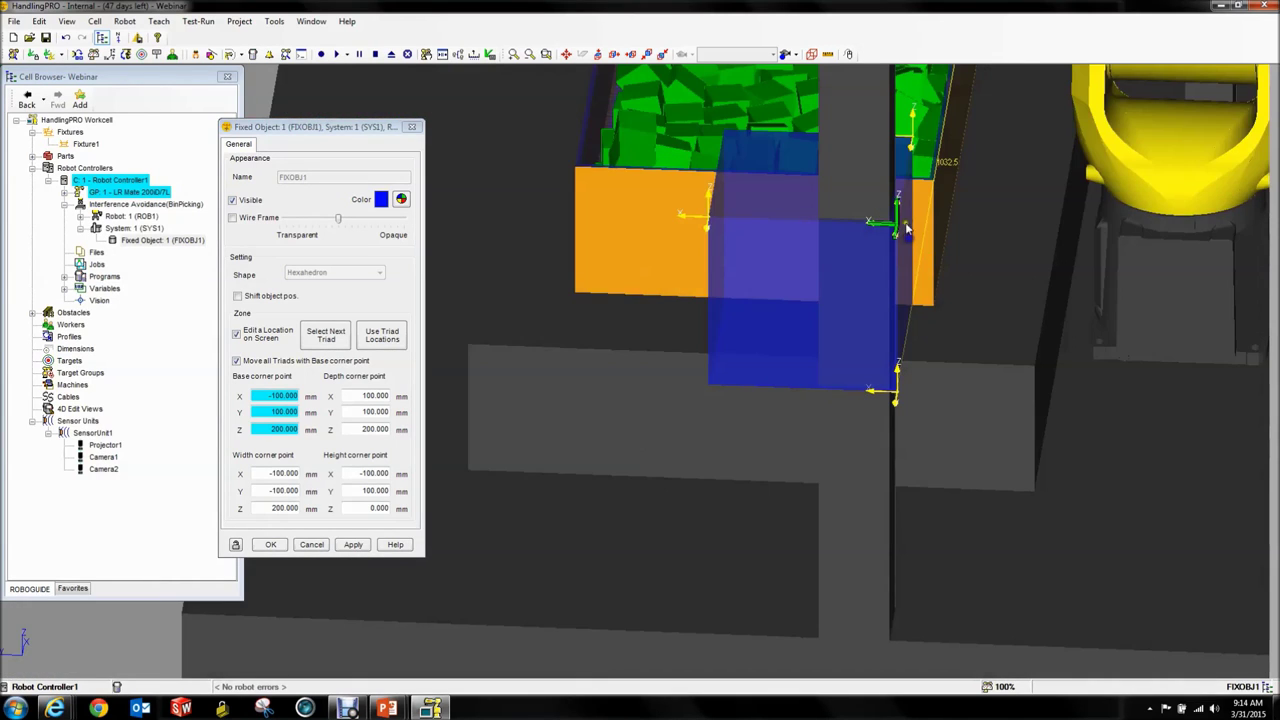
left_click_drag(903, 205, 886, 93)
scroll(886, 93, "down", 5)
scroll(960, 165, "up", 4)
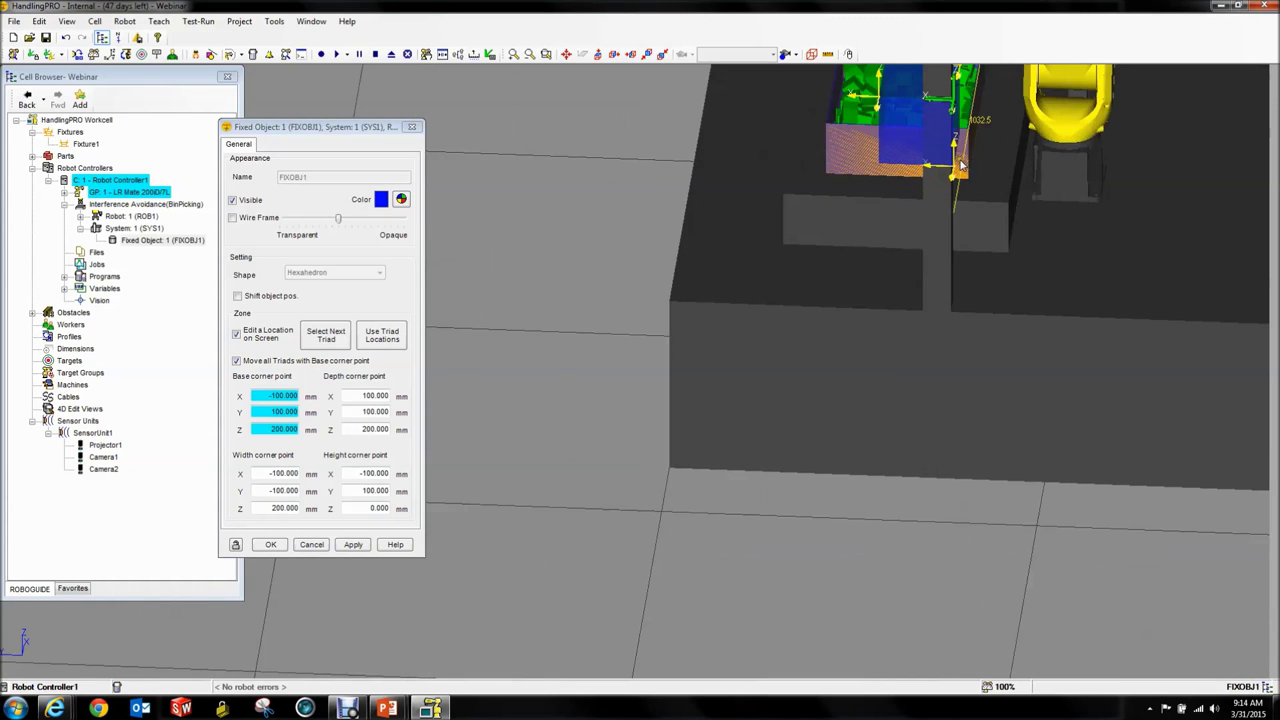
right_click_drag(889, 271, 800, 240)
scroll(783, 224, "up", 4)
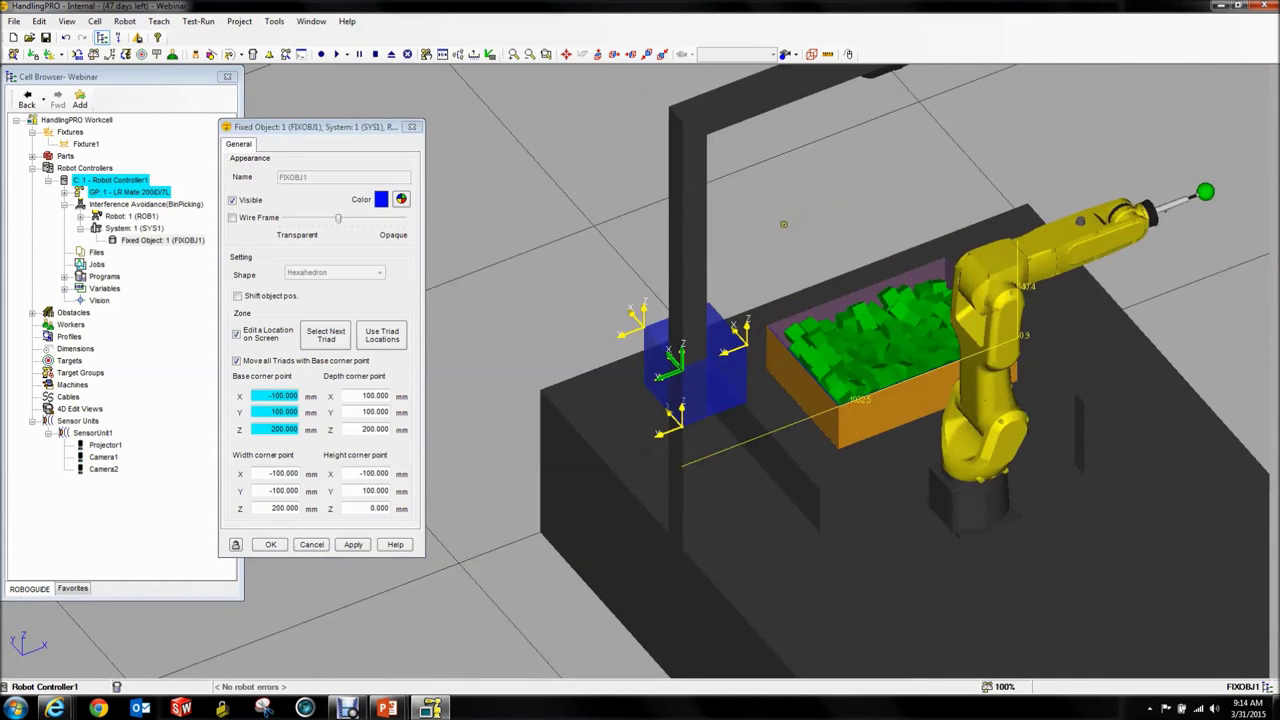
left_click_drag(683, 352, 680, 252)
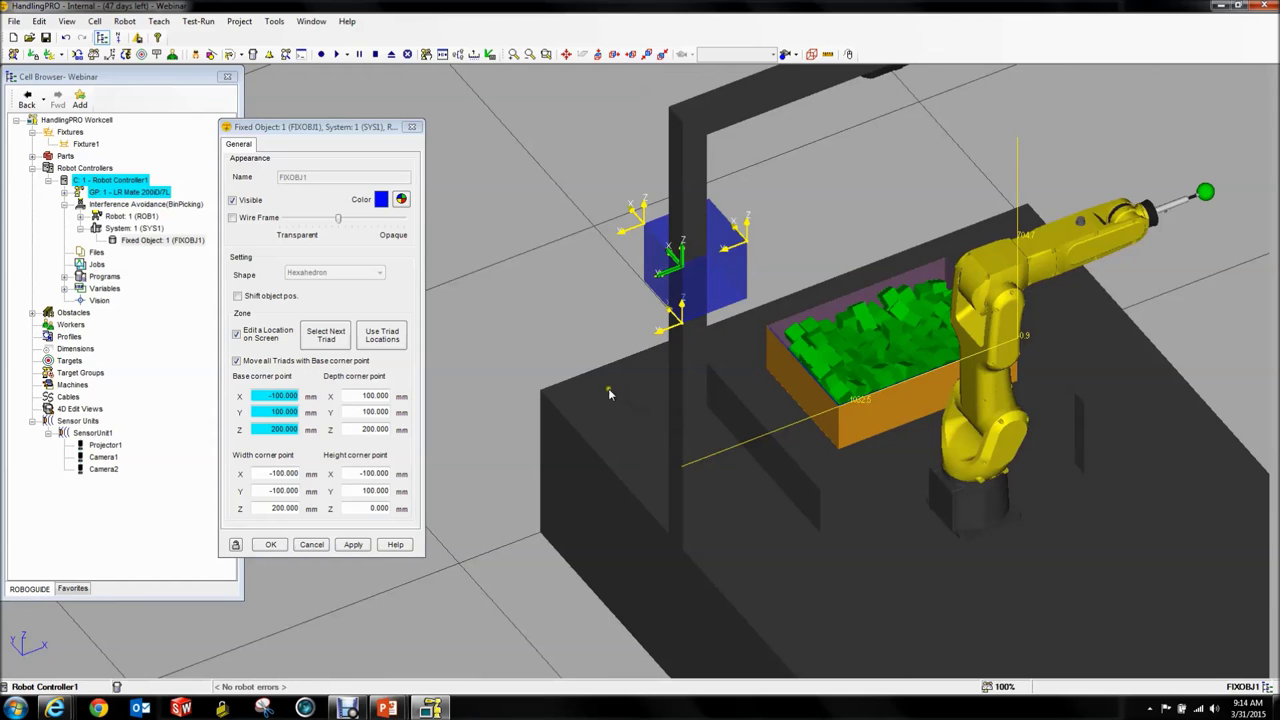
Select the depth corner triad and move it inward to reduce the hexahedron's depth towards that of the post.
left_click(325, 338)
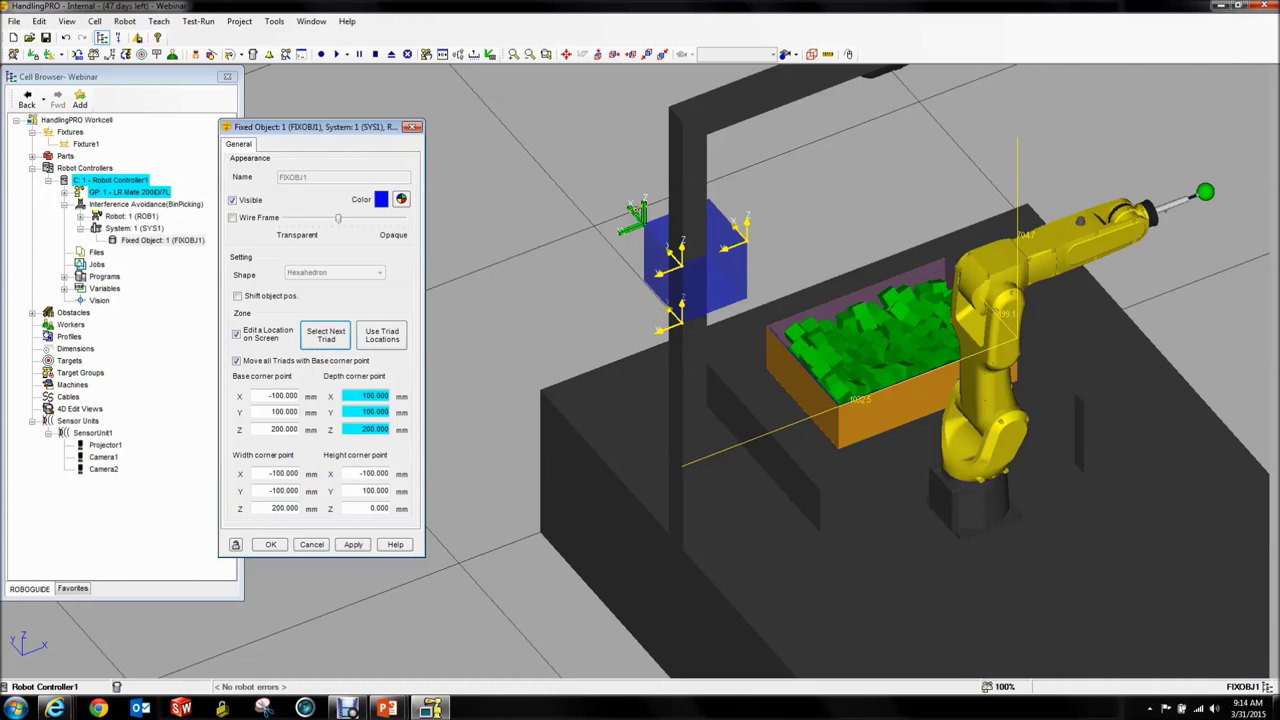
left_click_drag(632, 212, 690, 270)
mouse_move(690, 270)
right_mouse_down()
mouse_move(707, 258)
mouse_move(690, 270)
right_mouse_up()
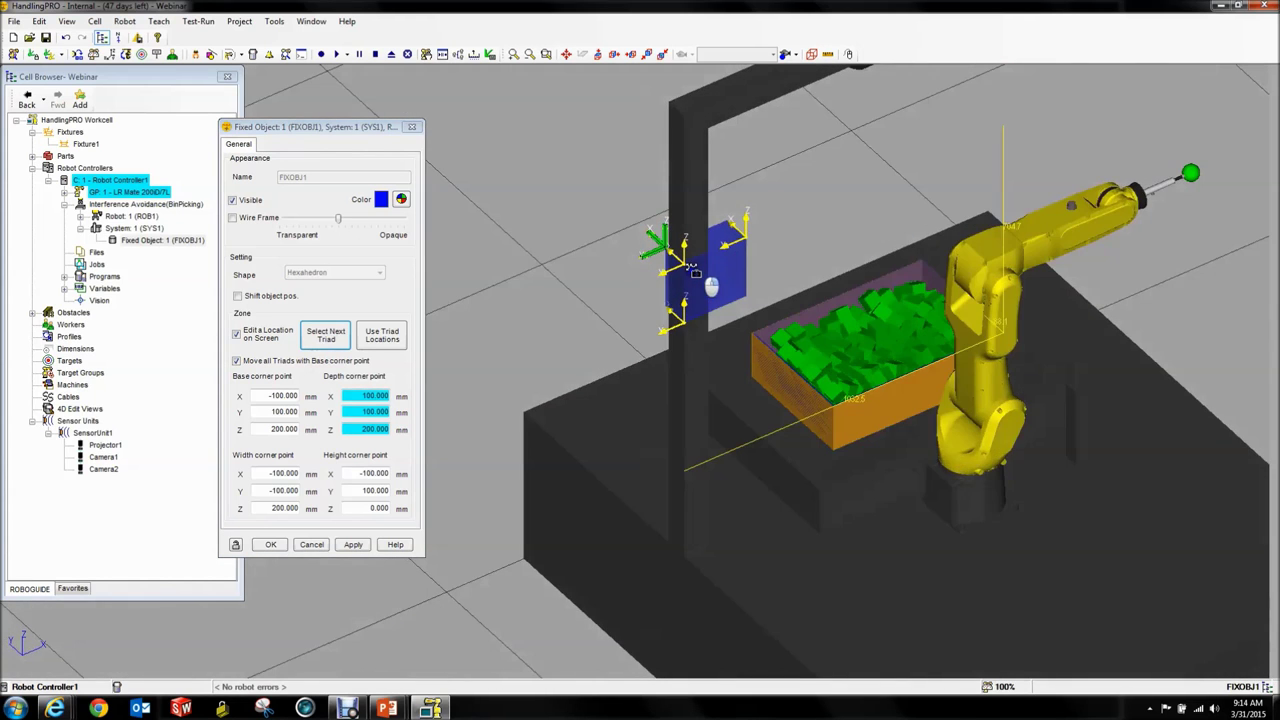
Select the width corner triad and move it inward so the hexahedron is slightly wider than the post.
left_click(326, 338)
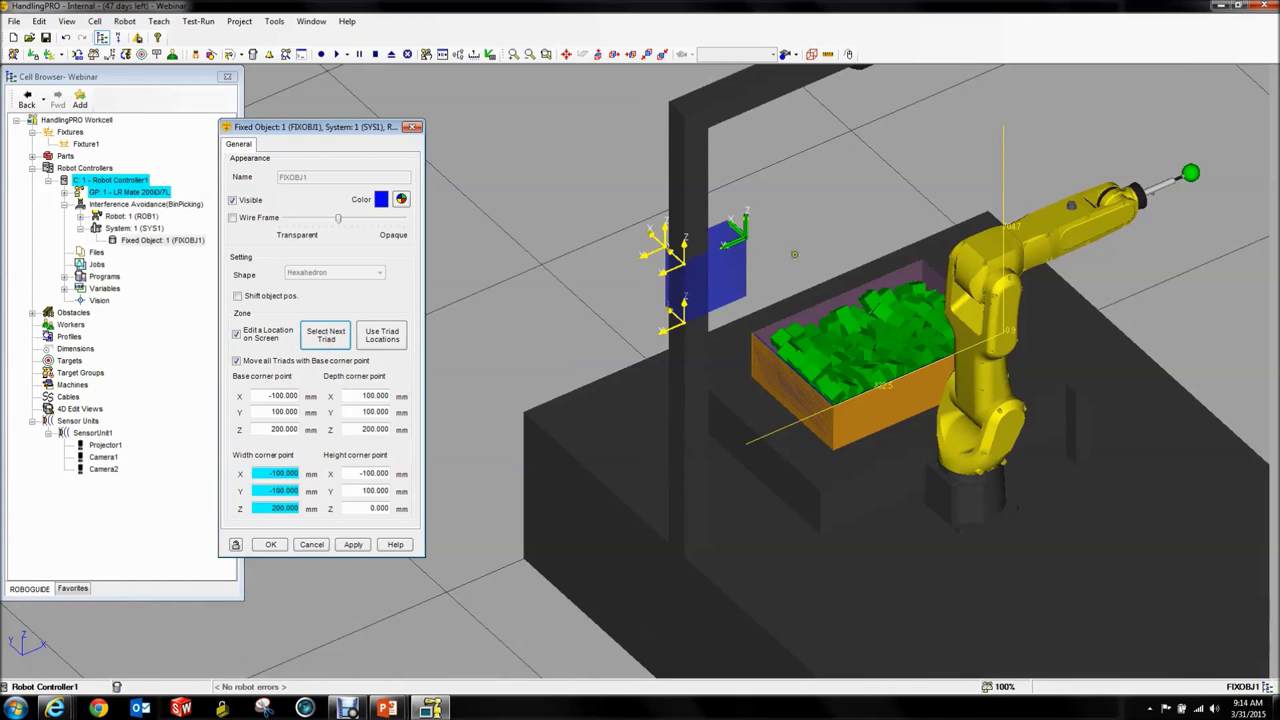
left_click_drag(736, 252, 712, 268)
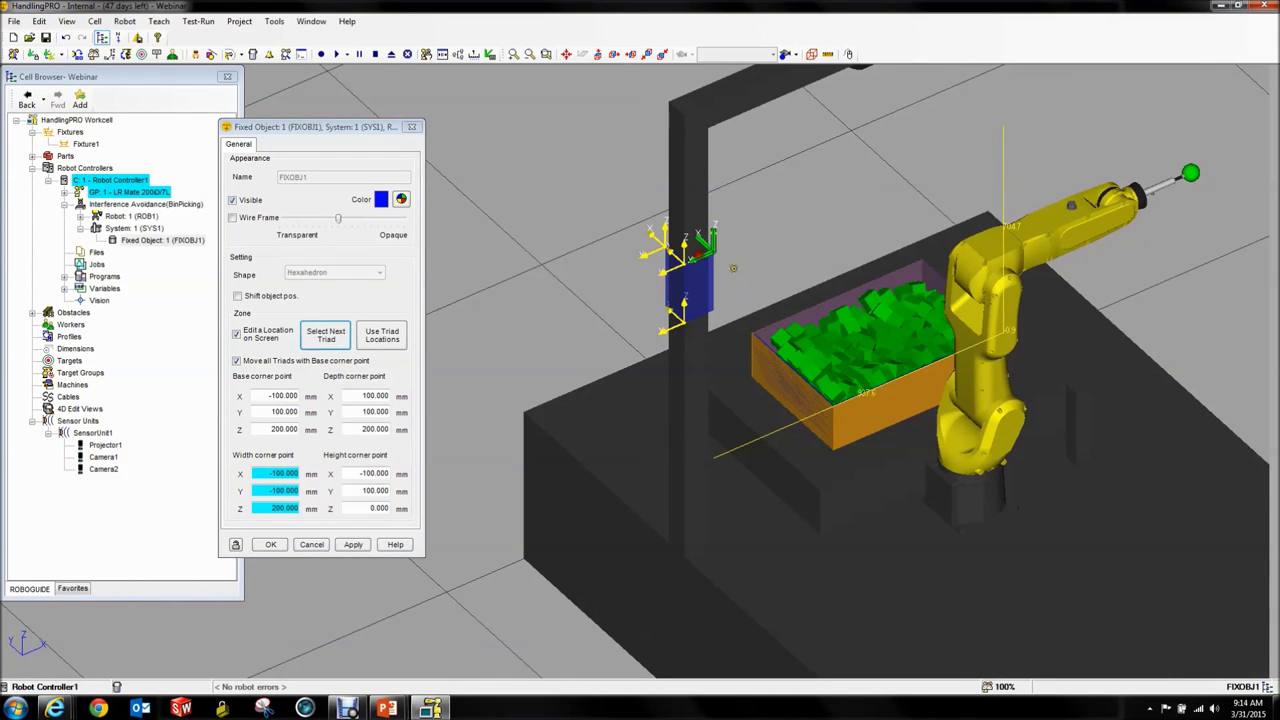
right_click_drag(712, 268, 717, 268)
scroll(715, 264, "up", 5)
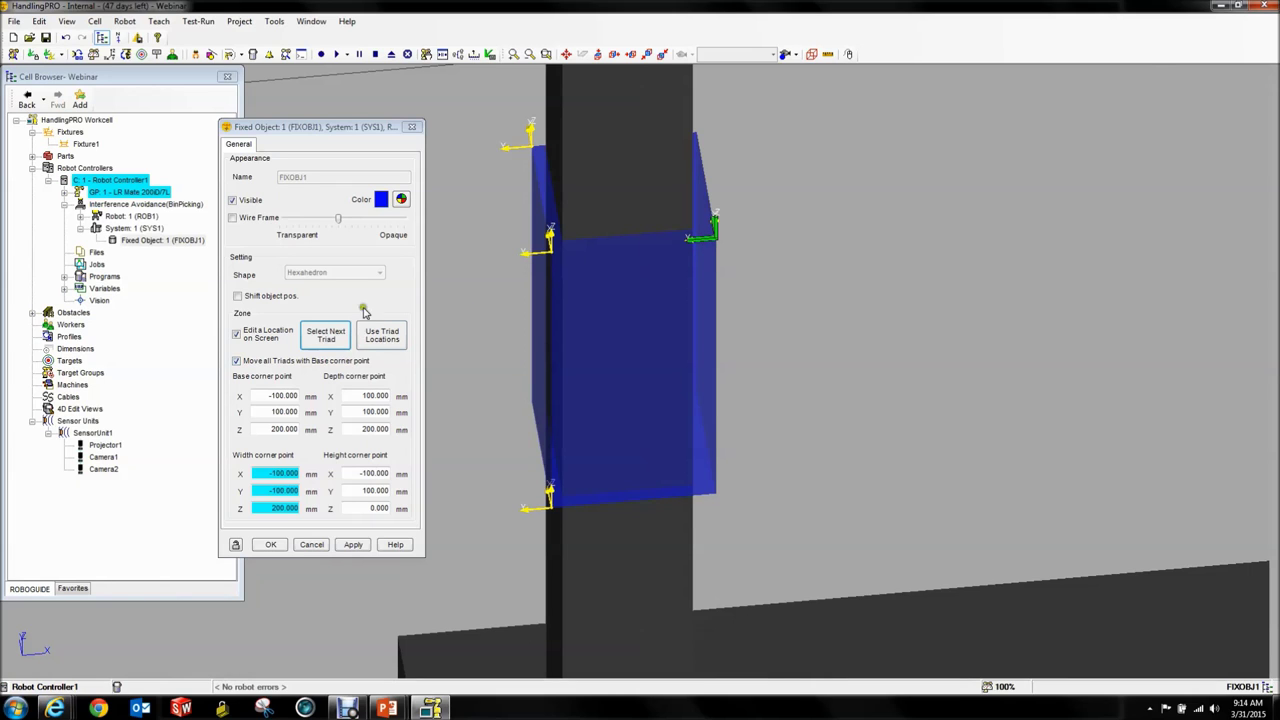
Move the height corner triad down the camera stand's post to the table level, then apply the triad locations to the fixed object.
left_click(327, 340)
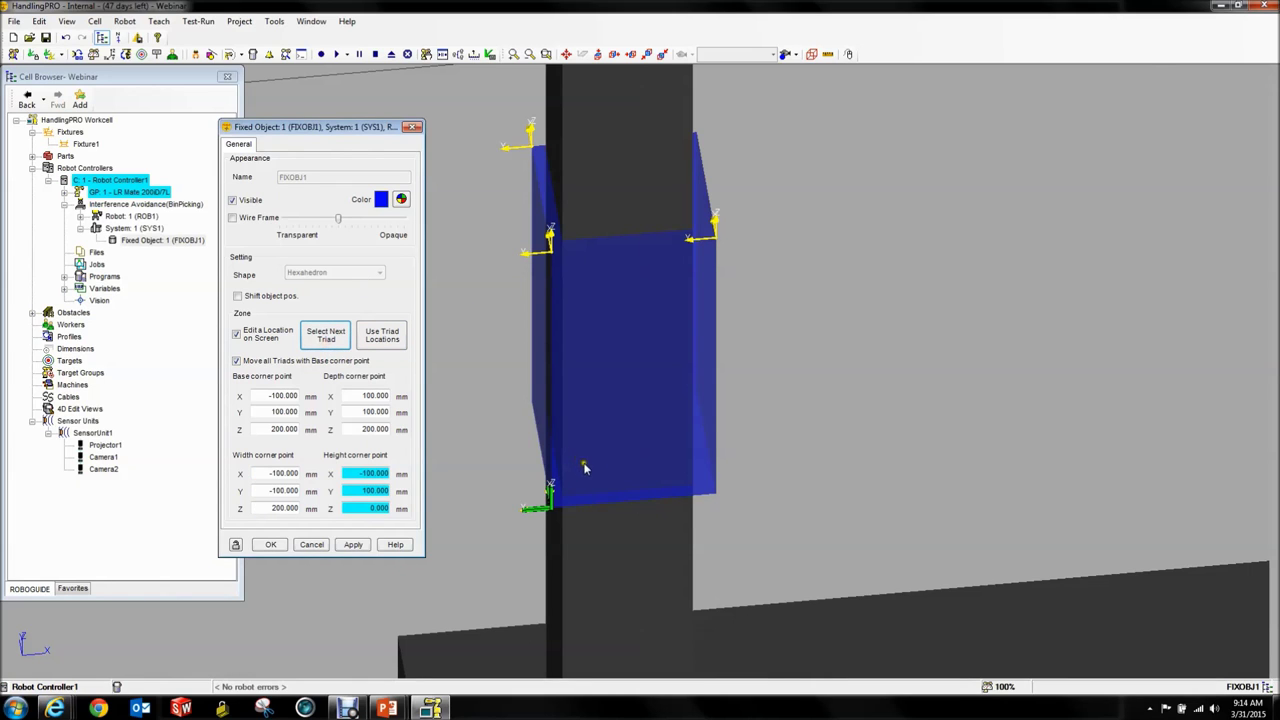
scroll(783, 349, "down", 5)
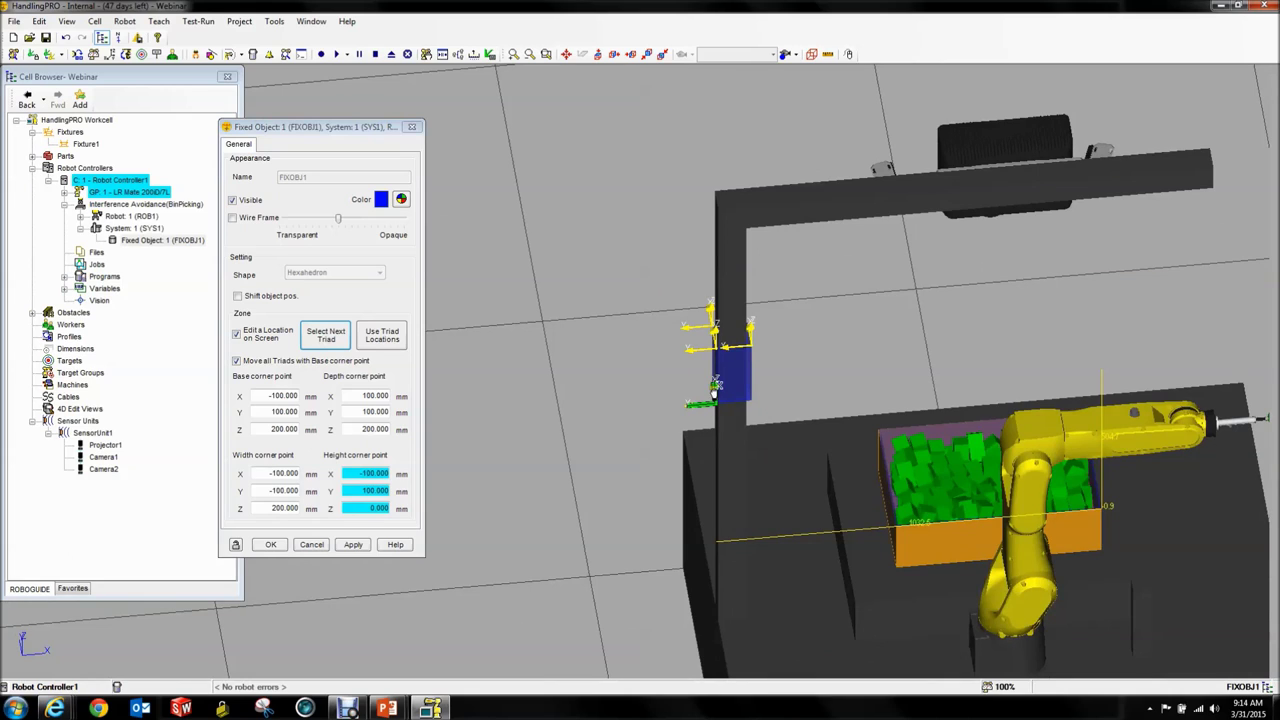
left_click_drag(717, 383, 716, 596)
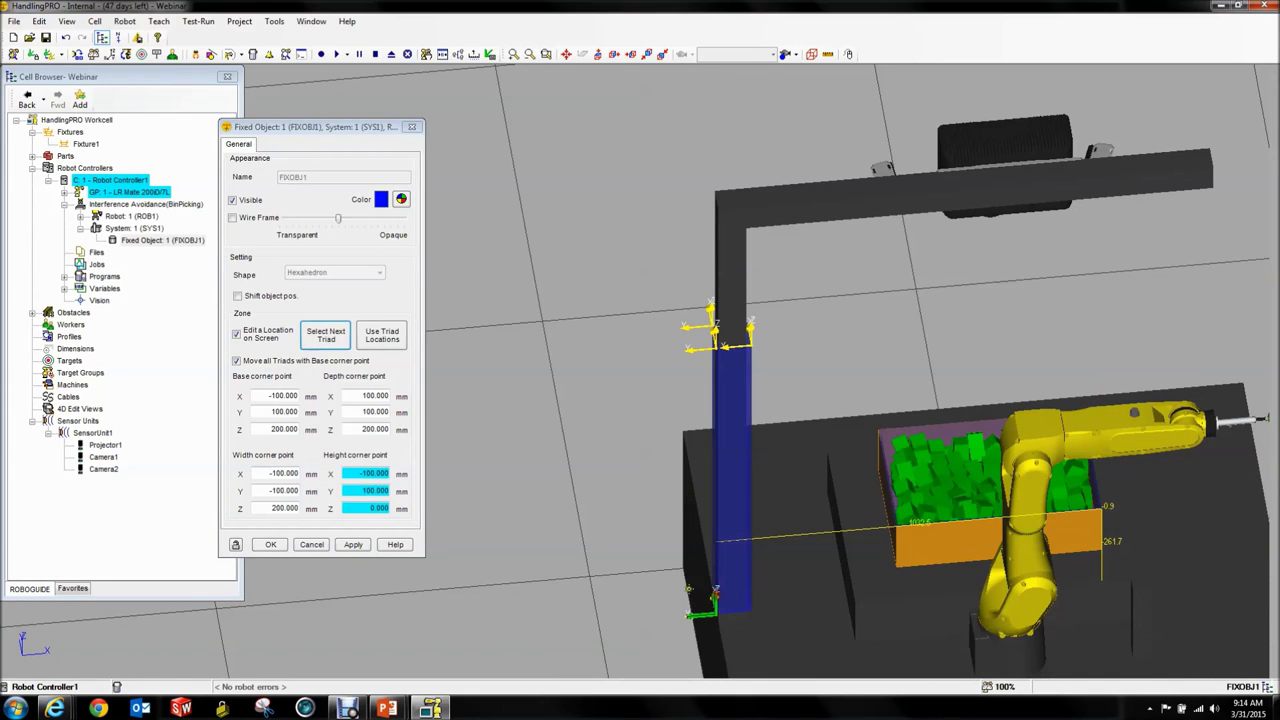
left_click(353, 544)
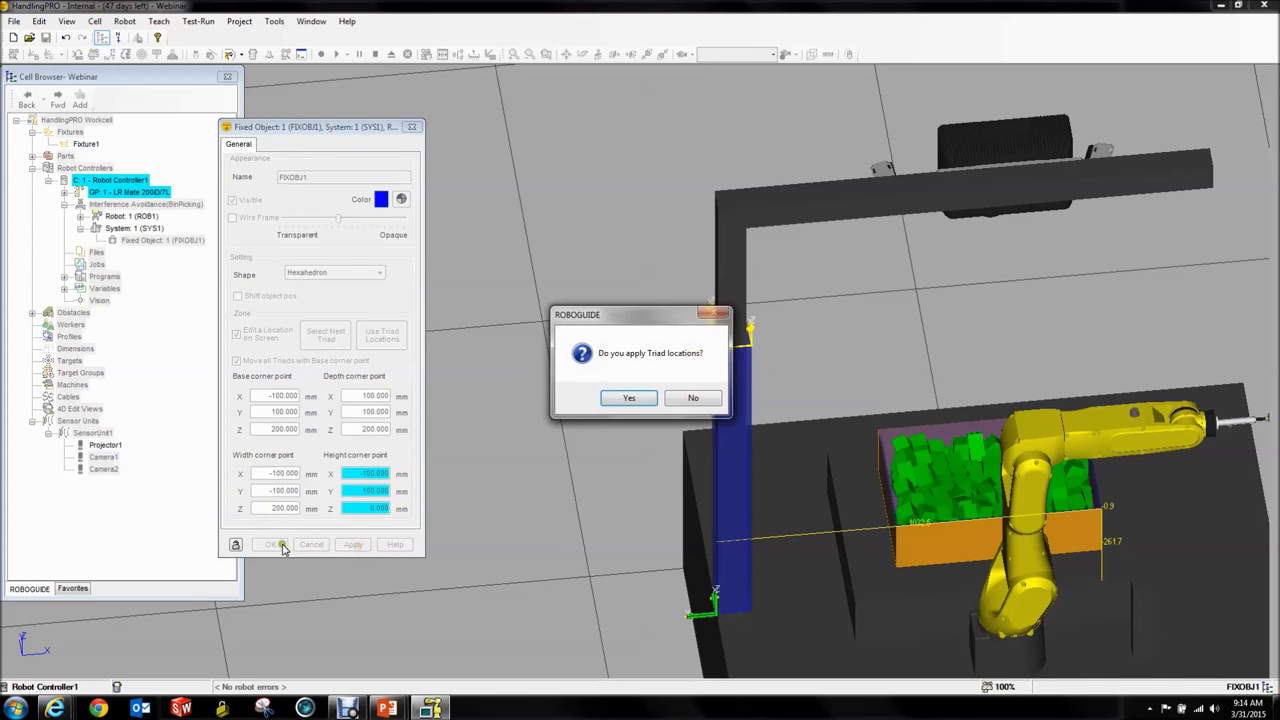
left_click(626, 398)
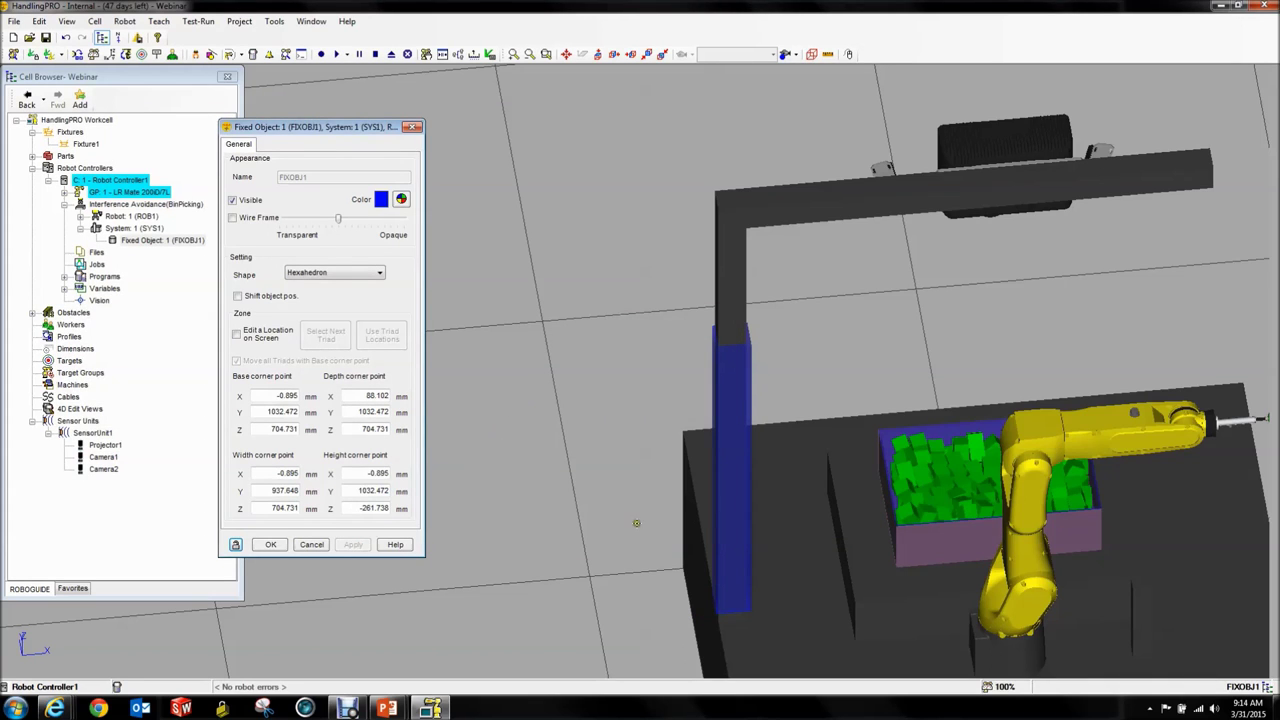
left_click(271, 544)
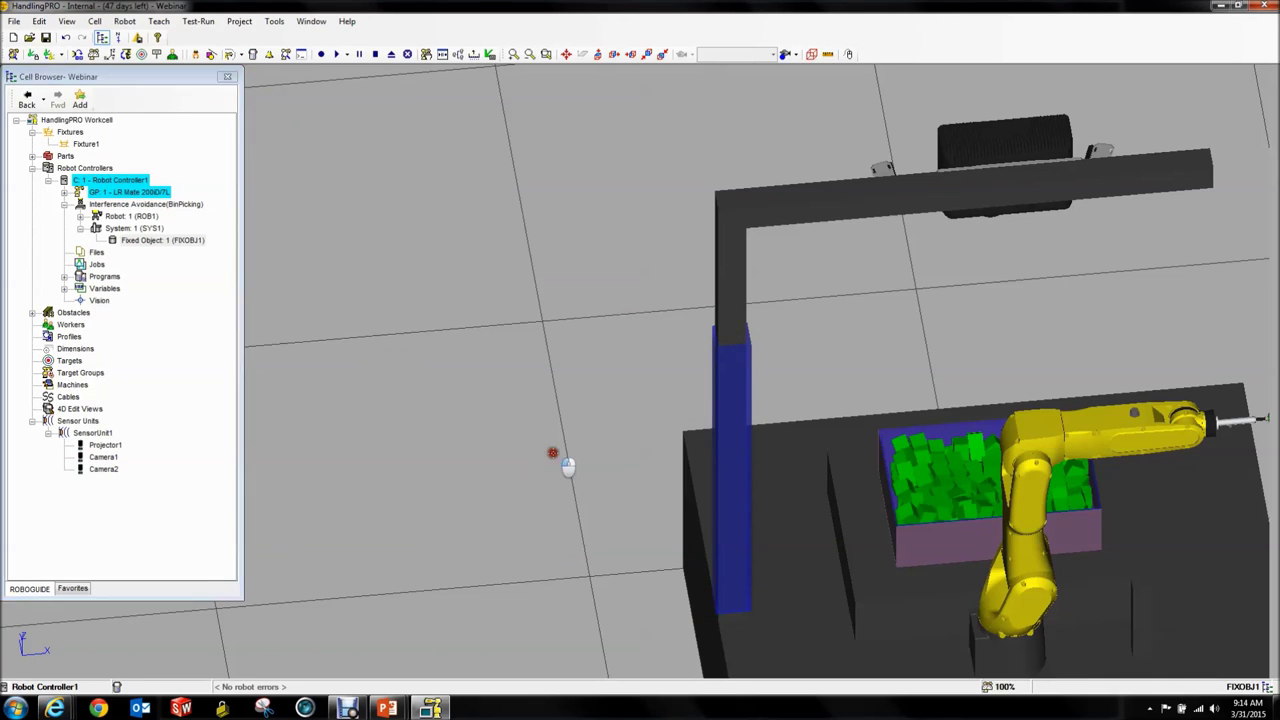
Make all interference avoidance objects of Robot: 1 (ROB1) visible.
right_click_drag(958, 463, 903, 484)
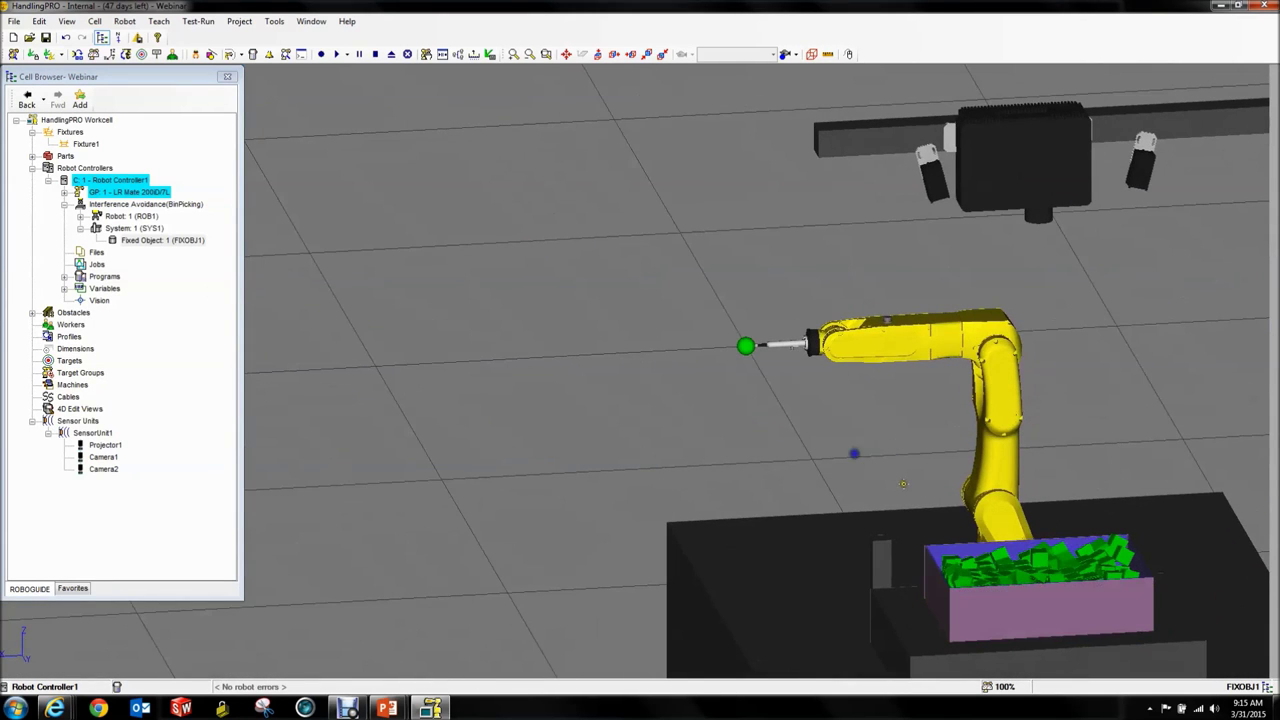
right_click(142, 218)
mouse_move(210, 329)
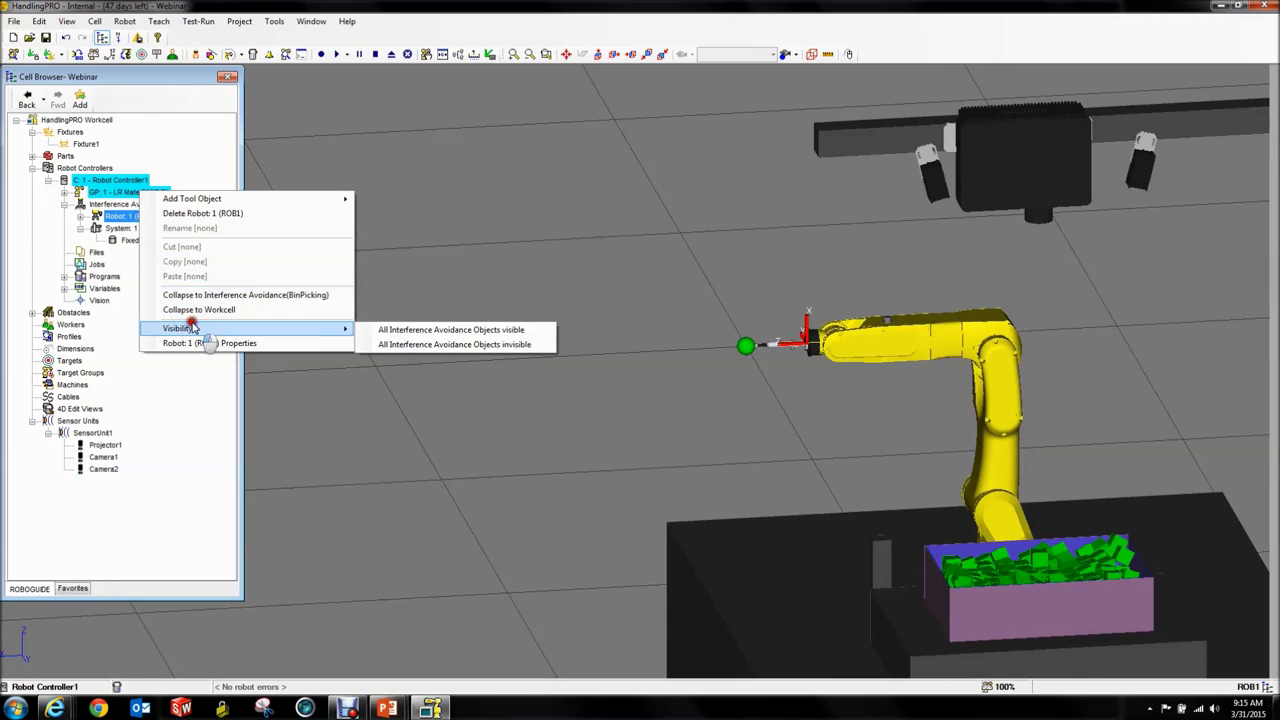
left_click(393, 330)
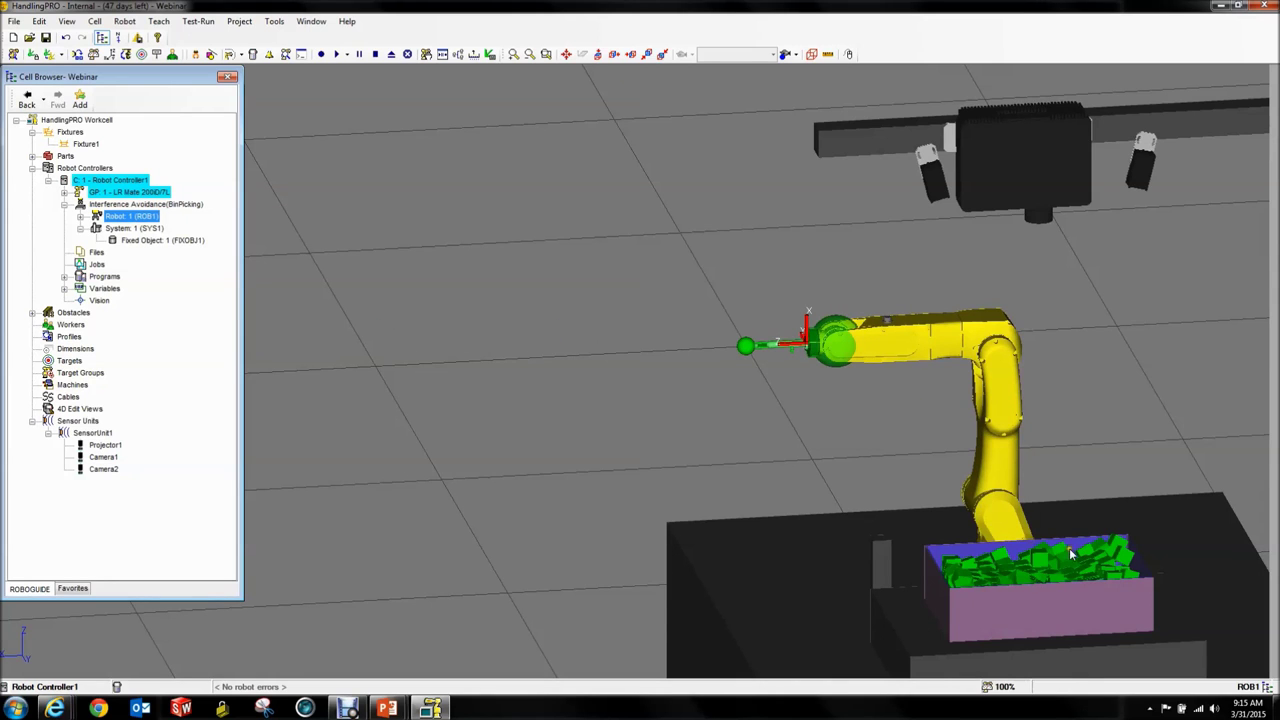
left_click(711, 407)
scroll(790, 424, "down", 5)
scroll(946, 408, "up", 3)
Hide System: 1 (SYS1), then make all objects under Interference Avoidance (BinPicking) invisible.
right_click(124, 229)
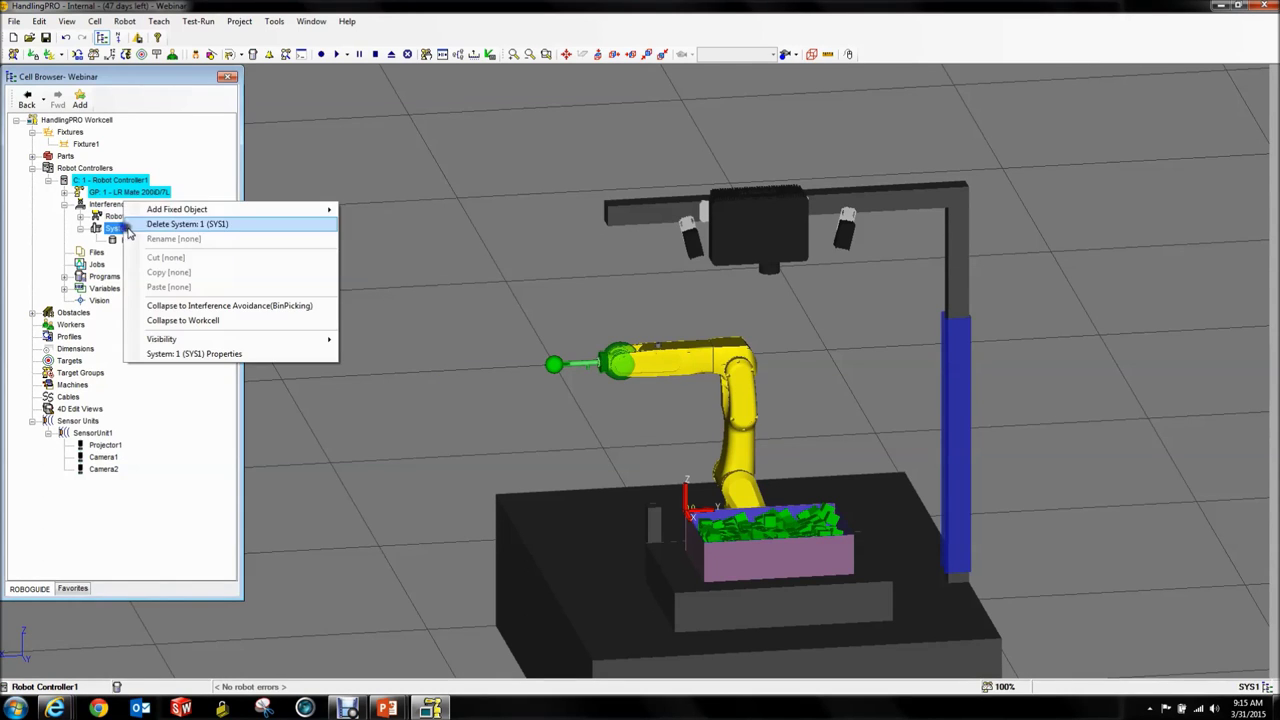
mouse_move(200, 341)
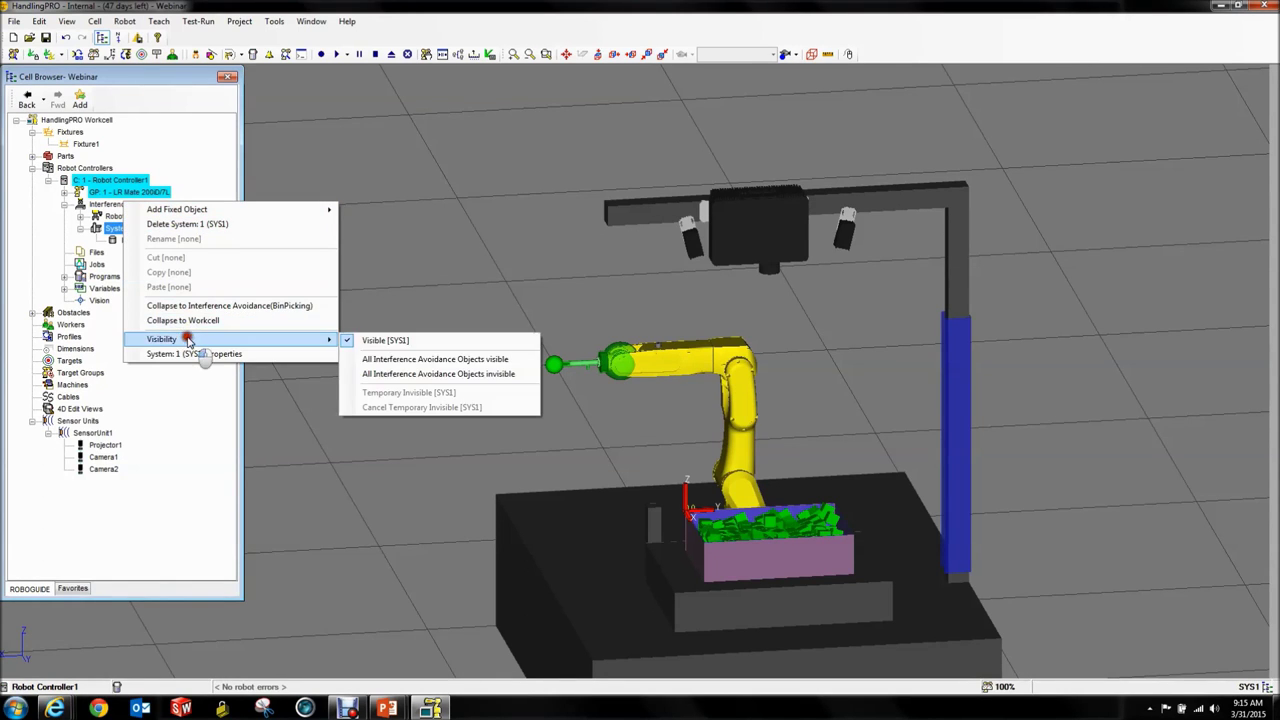
left_click(472, 350)
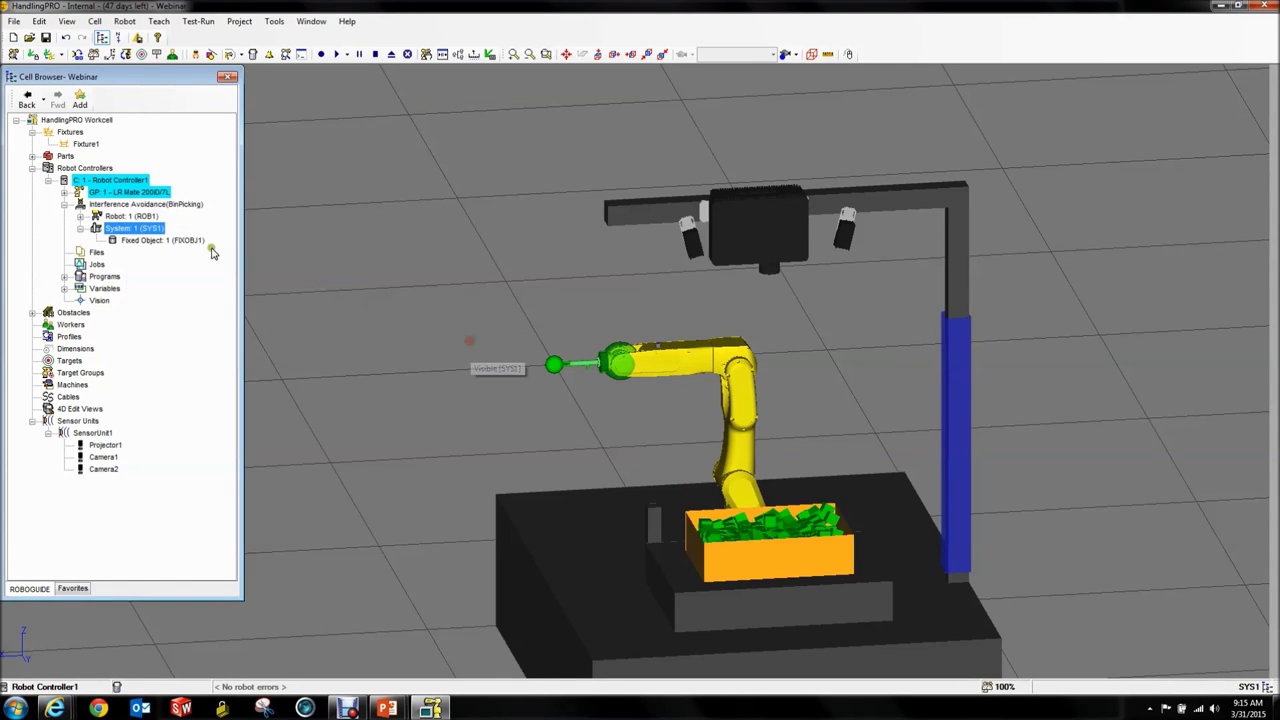
right_click(138, 206)
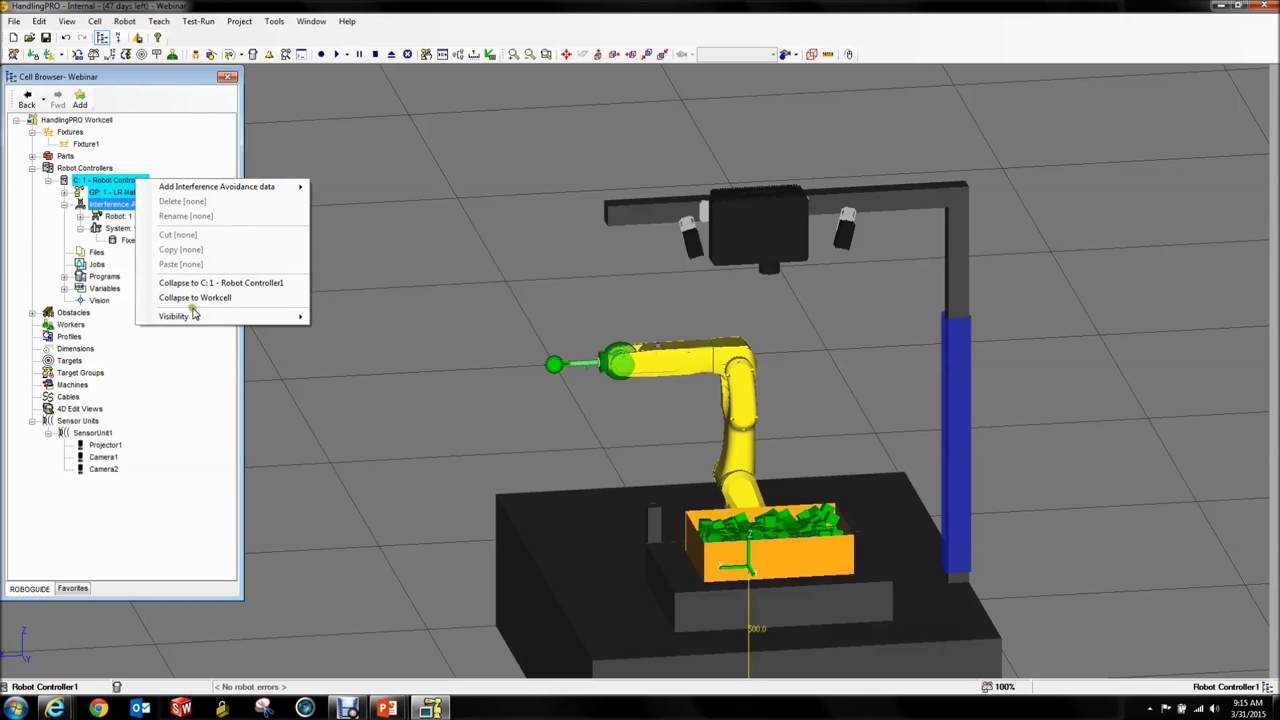
mouse_move(195, 314)
left_click(340, 331)
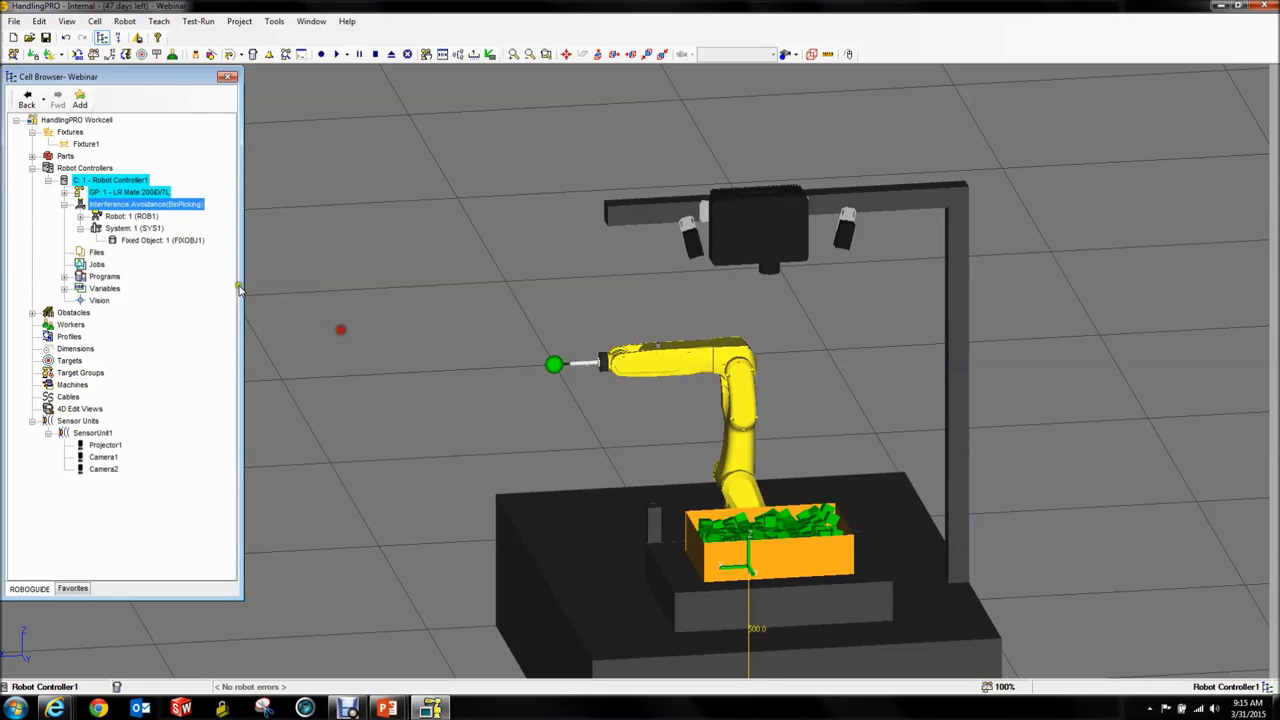
right_click(140, 241)
left_click(217, 337)
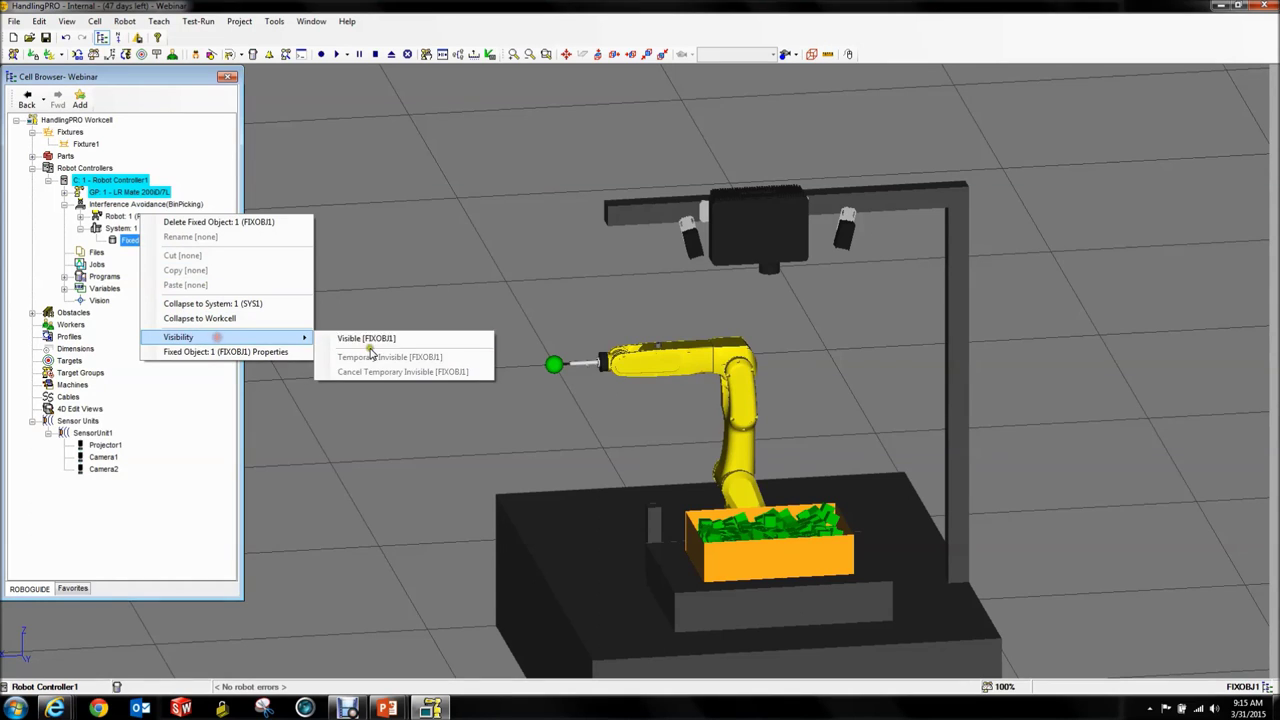
left_click(423, 252)
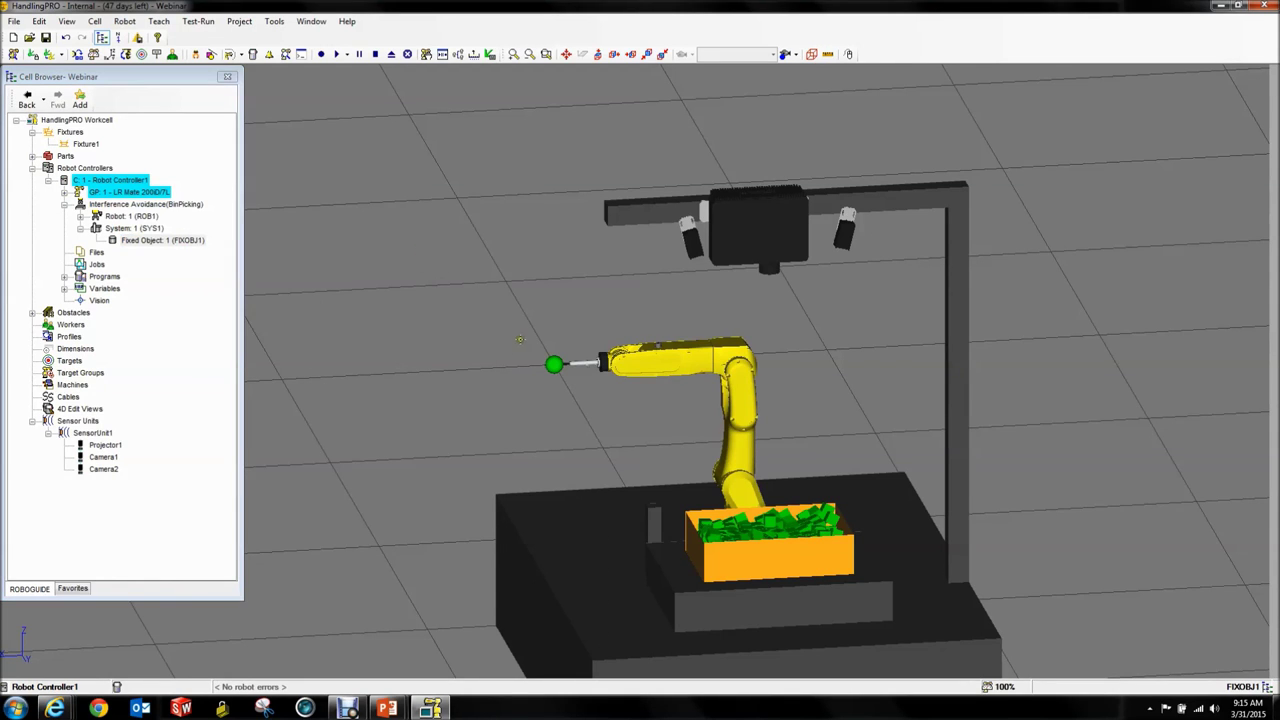
Switch to the robot homepage in Internet Explorer and reopen Interference Avoidance Setup to refresh its data list.
middle_click_drag(858, 549, 680, 440)
mouse_move(55, 708)
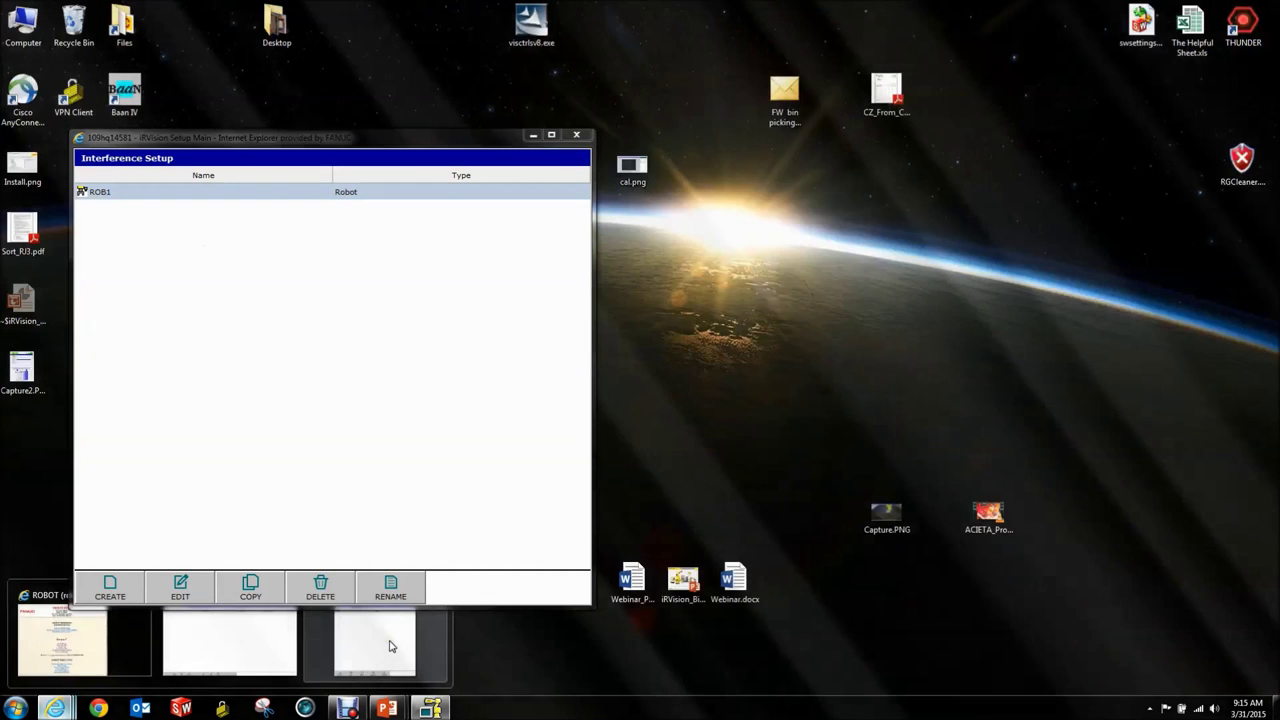
left_click(388, 640)
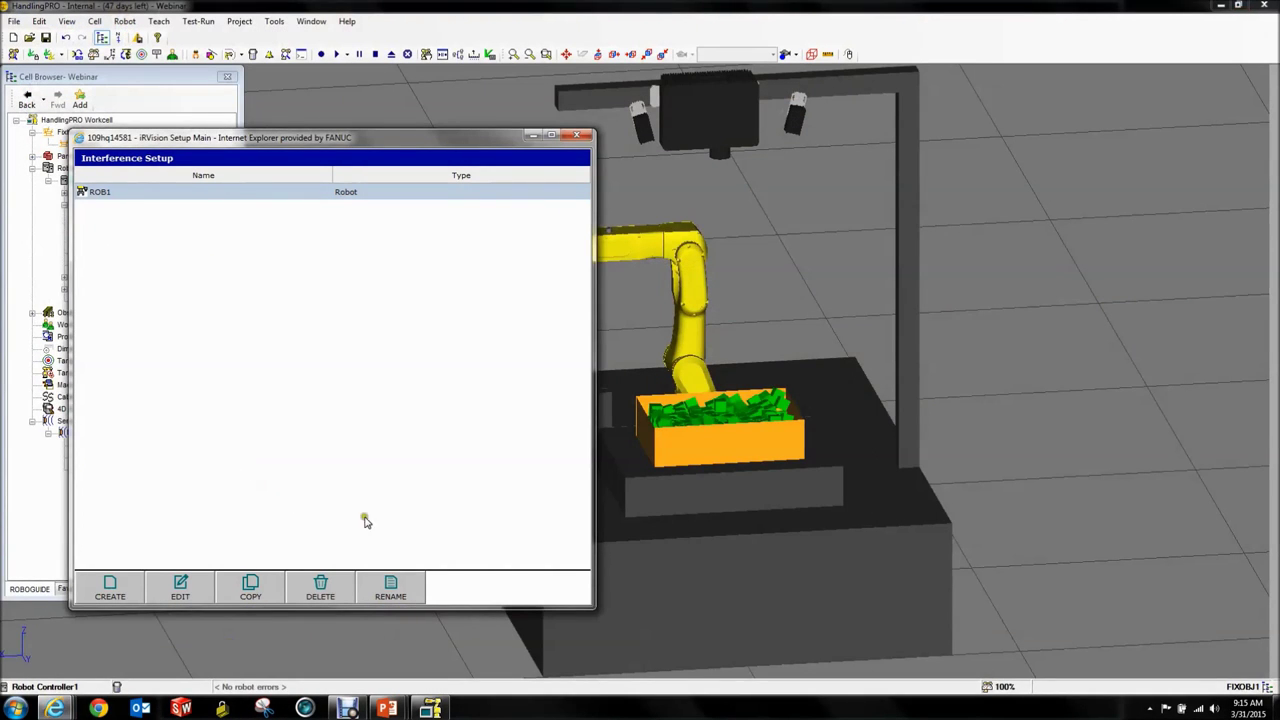
left_click(533, 135)
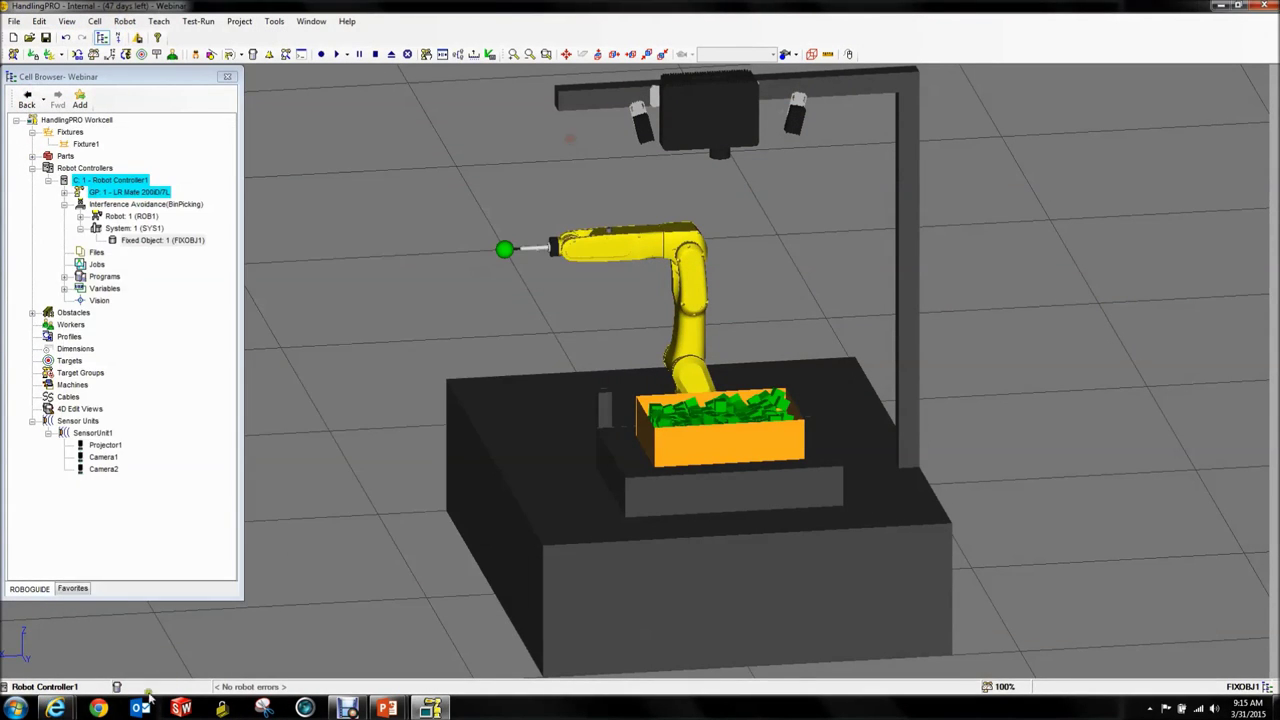
mouse_move(55, 708)
left_click(80, 656)
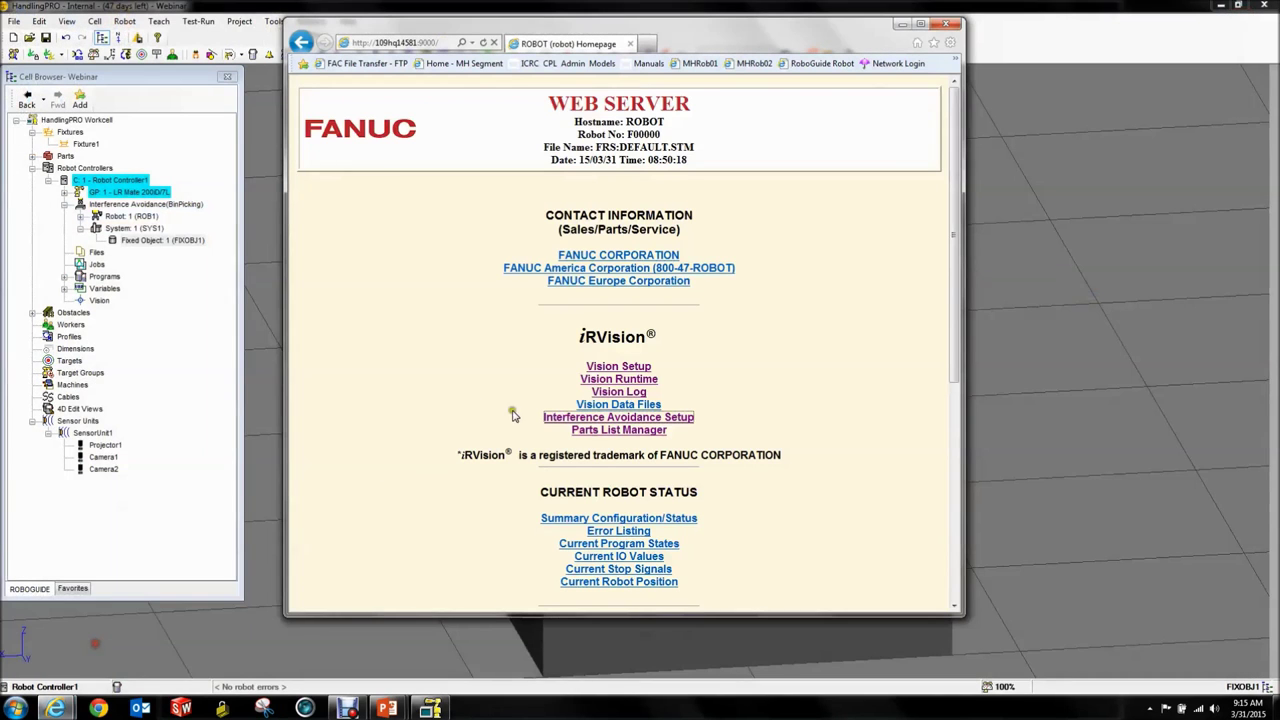
left_click(590, 420)
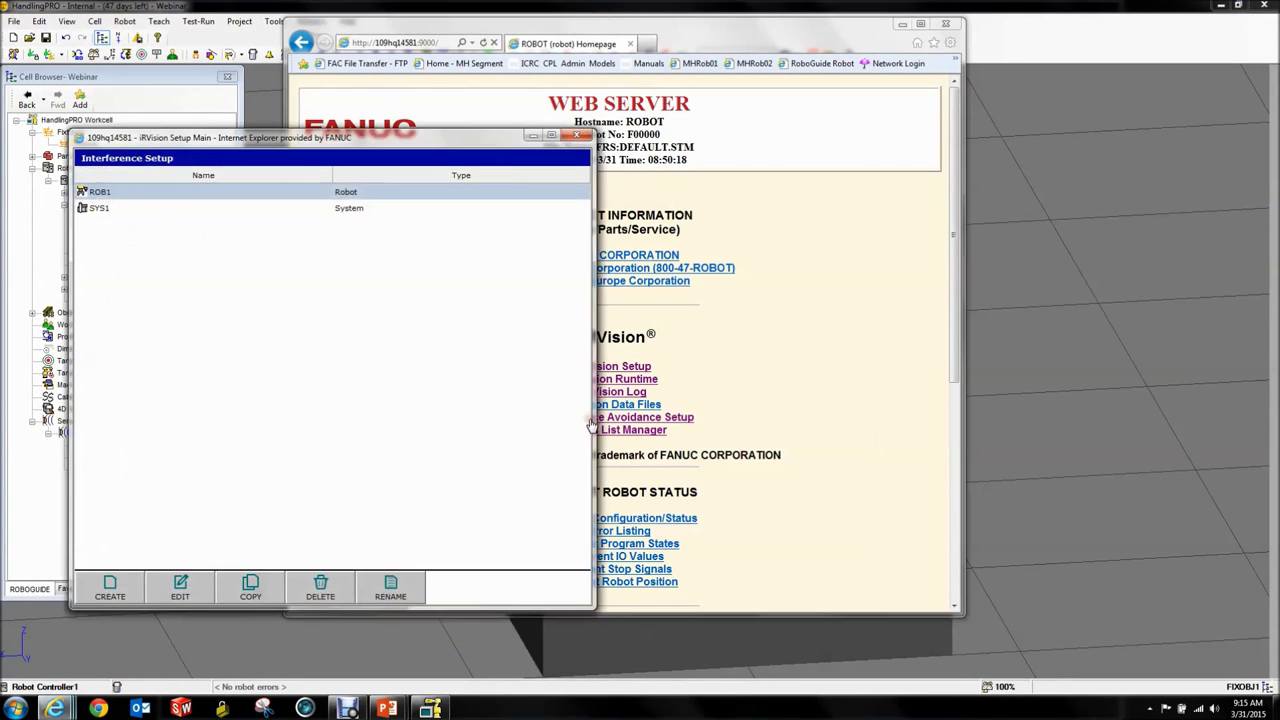
Open the SYS1 data, review its container settings and the corner points of FIXOBJ1, and end the edit.
double_click(163, 208)
left_click(902, 23)
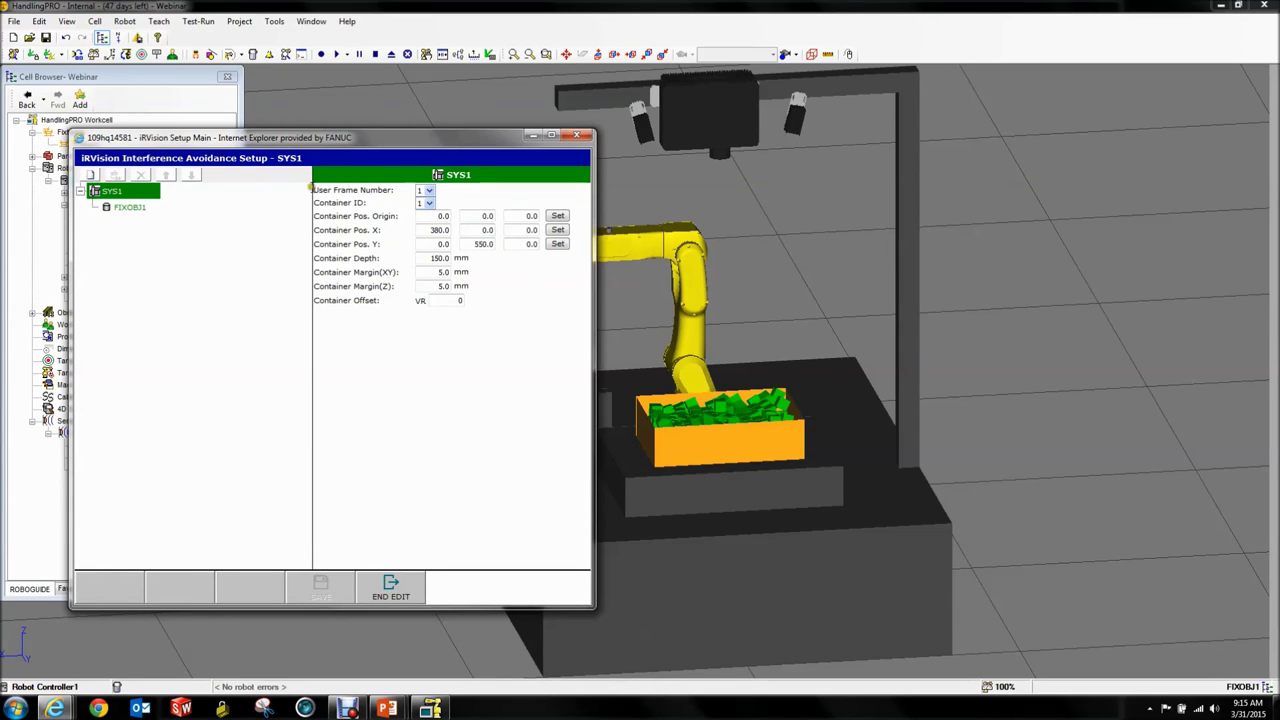
left_click_drag(314, 194, 470, 196)
left_click(470, 196)
left_click(125, 207)
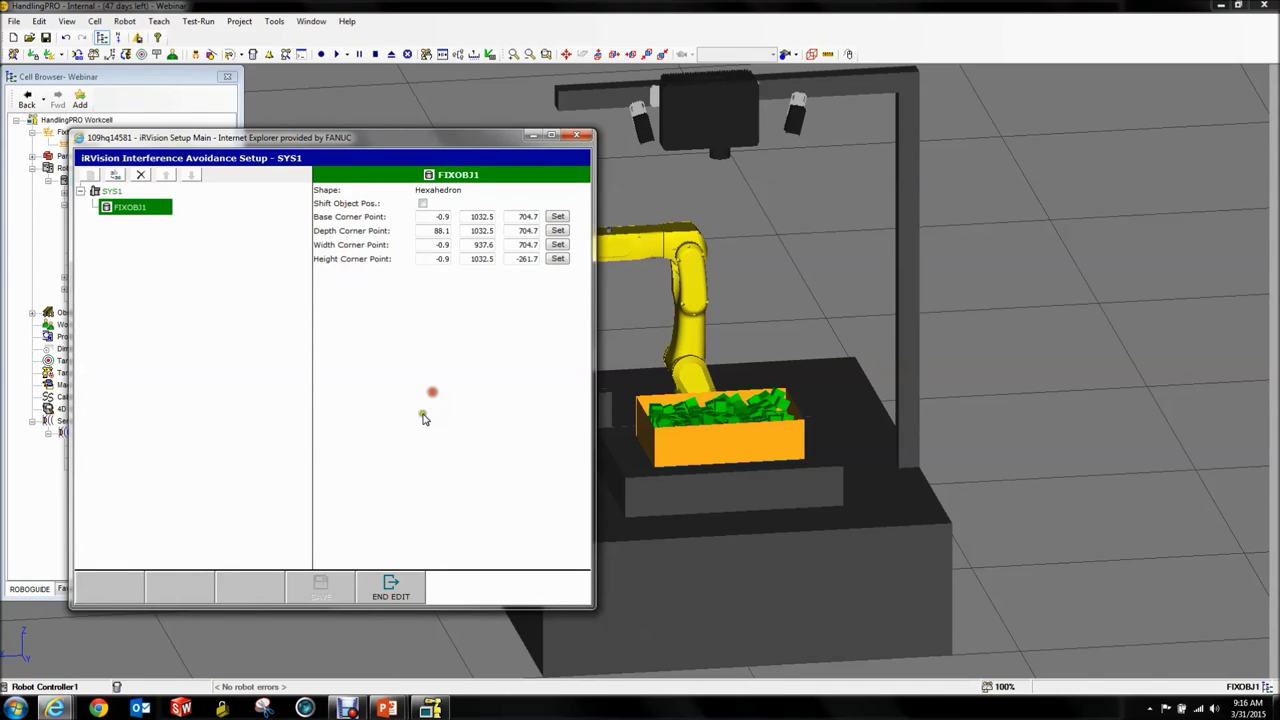
left_click(398, 592)
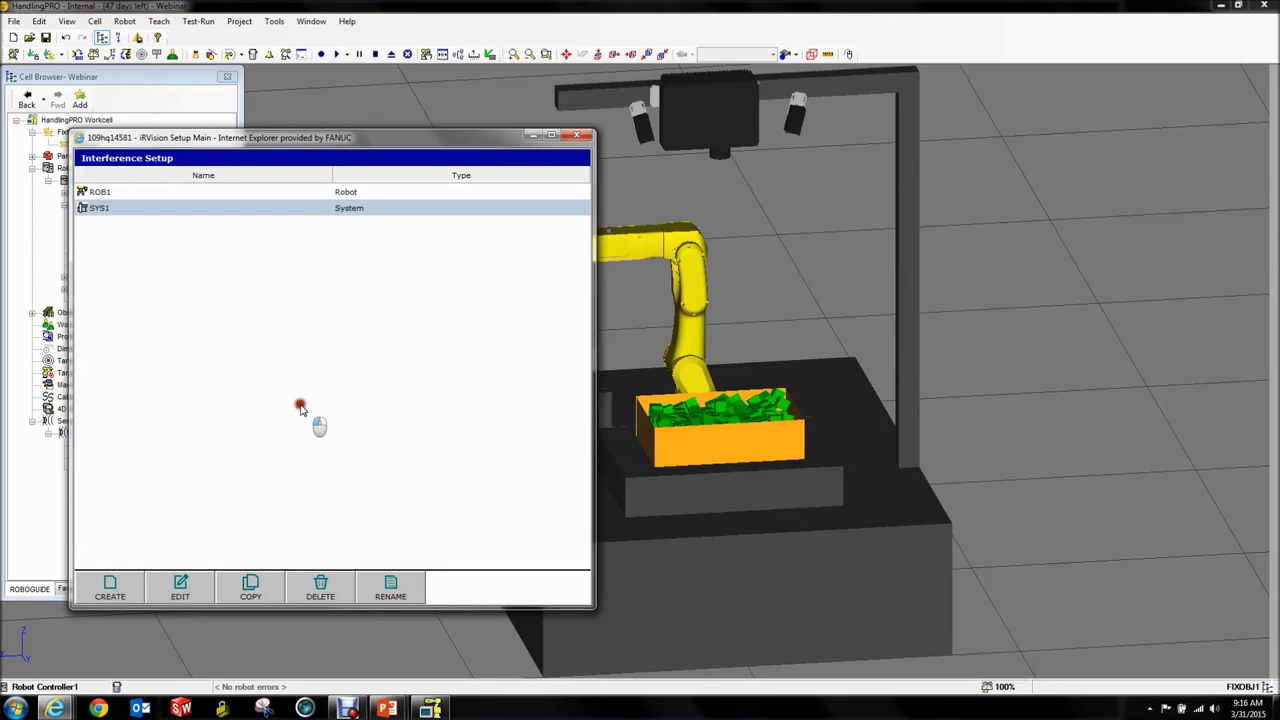
Create new interference avoidance data of type Interference Setup (Condition) named Pick_Condition.
left_click_drag(388, 139, 329, 107)
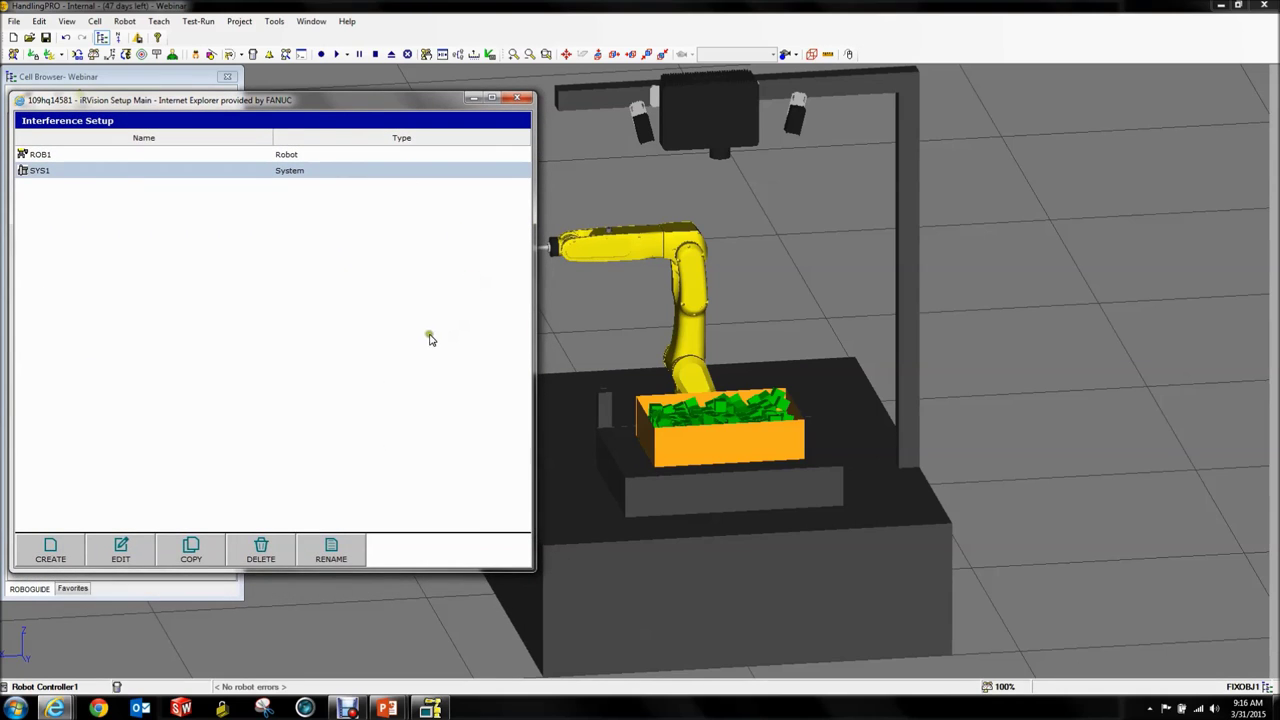
left_click(34, 552)
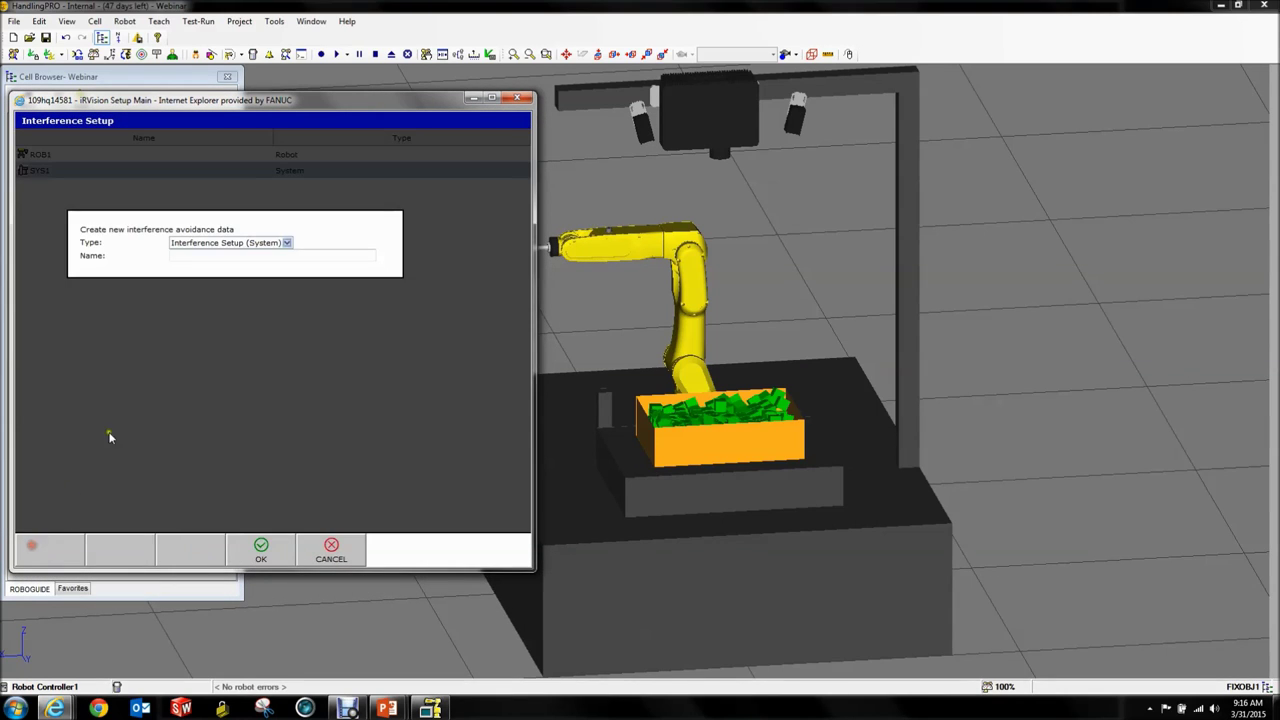
left_click(230, 243)
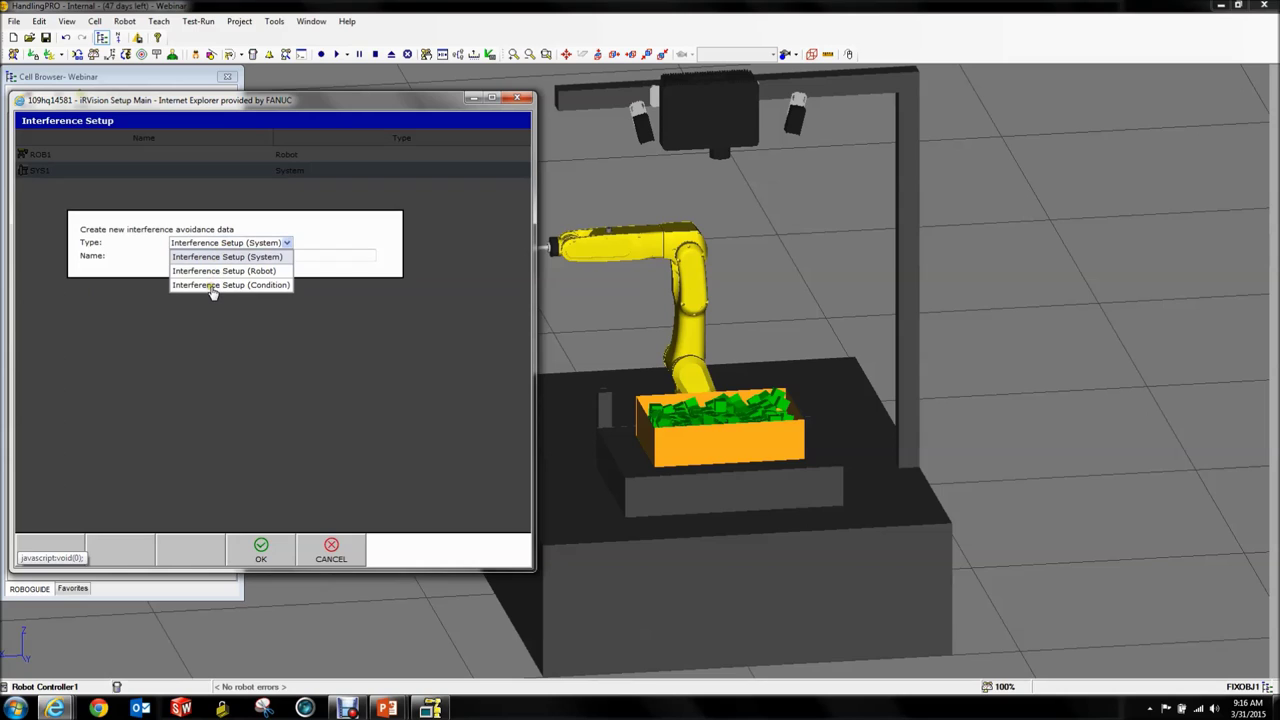
left_click(212, 285)
left_click(202, 254)
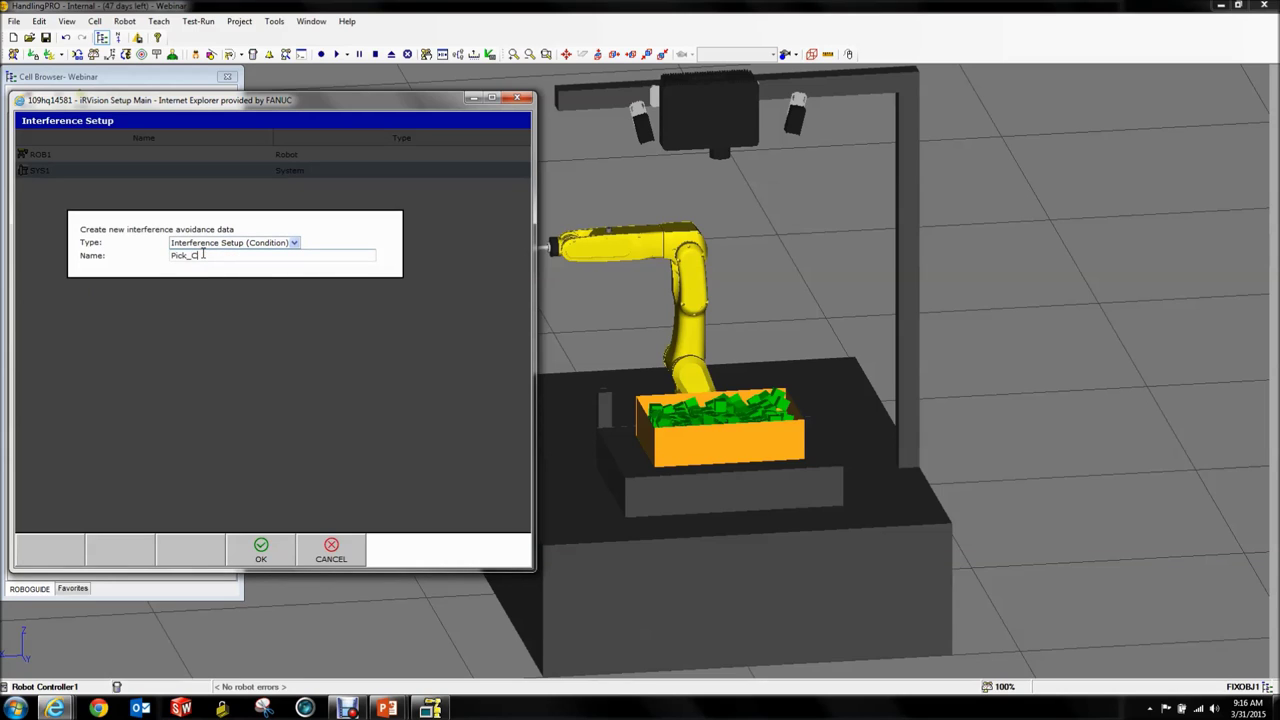
type("Pick_Condition")
left_click(284, 547)
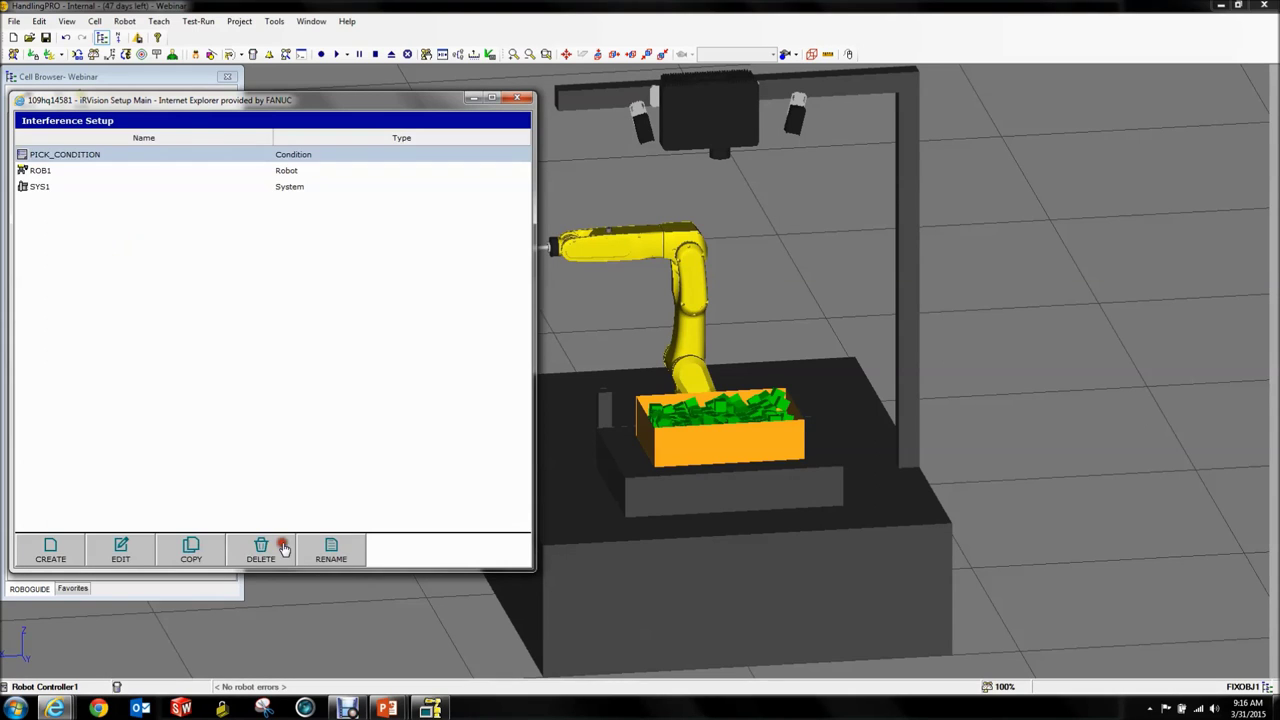
Open PICK_CONDITION and set Type to Interference Avoidance, Utool Number to 1 and Check Mode to Check Objects until Interference Check Fails.
double_click(116, 155)
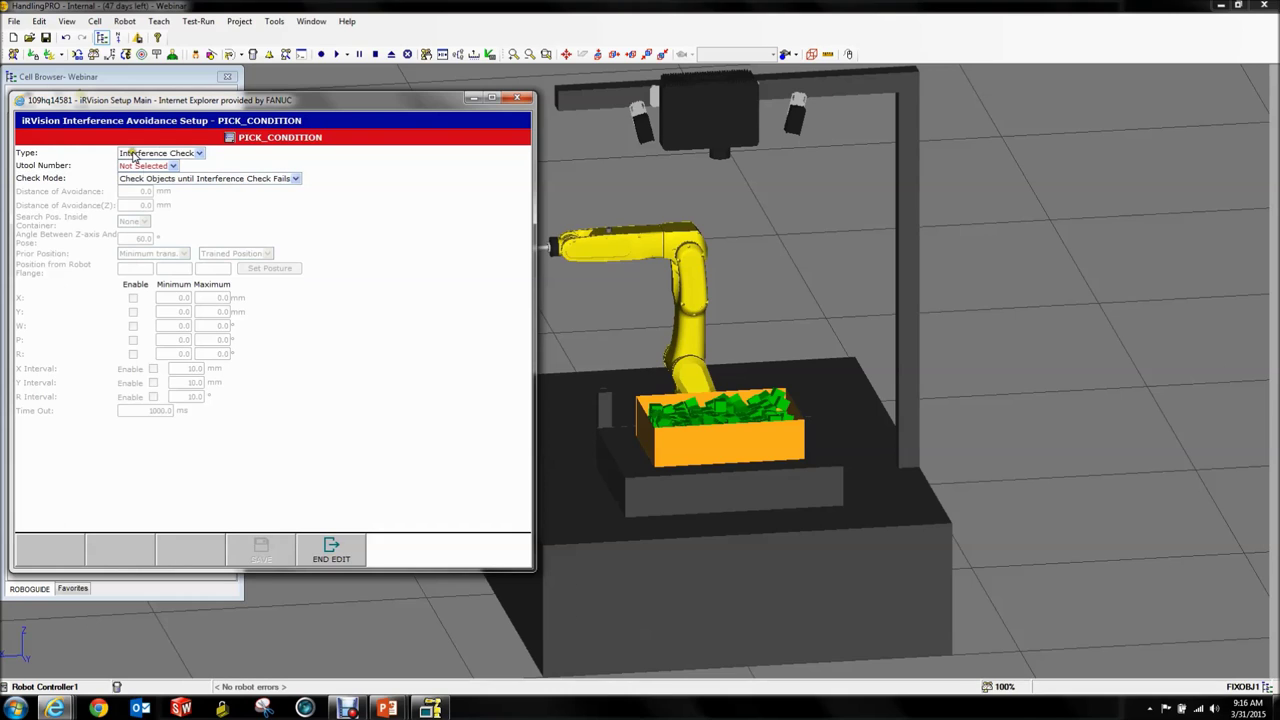
left_click(134, 153)
left_click(147, 183)
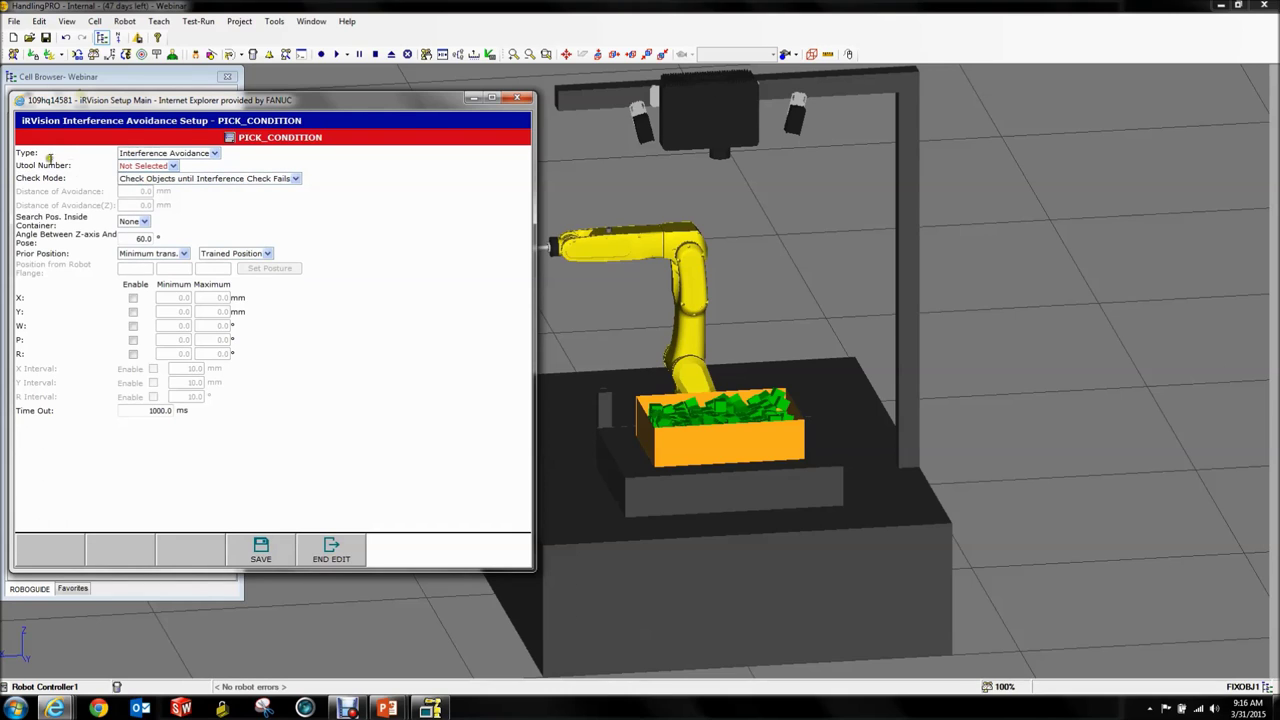
left_click(128, 166)
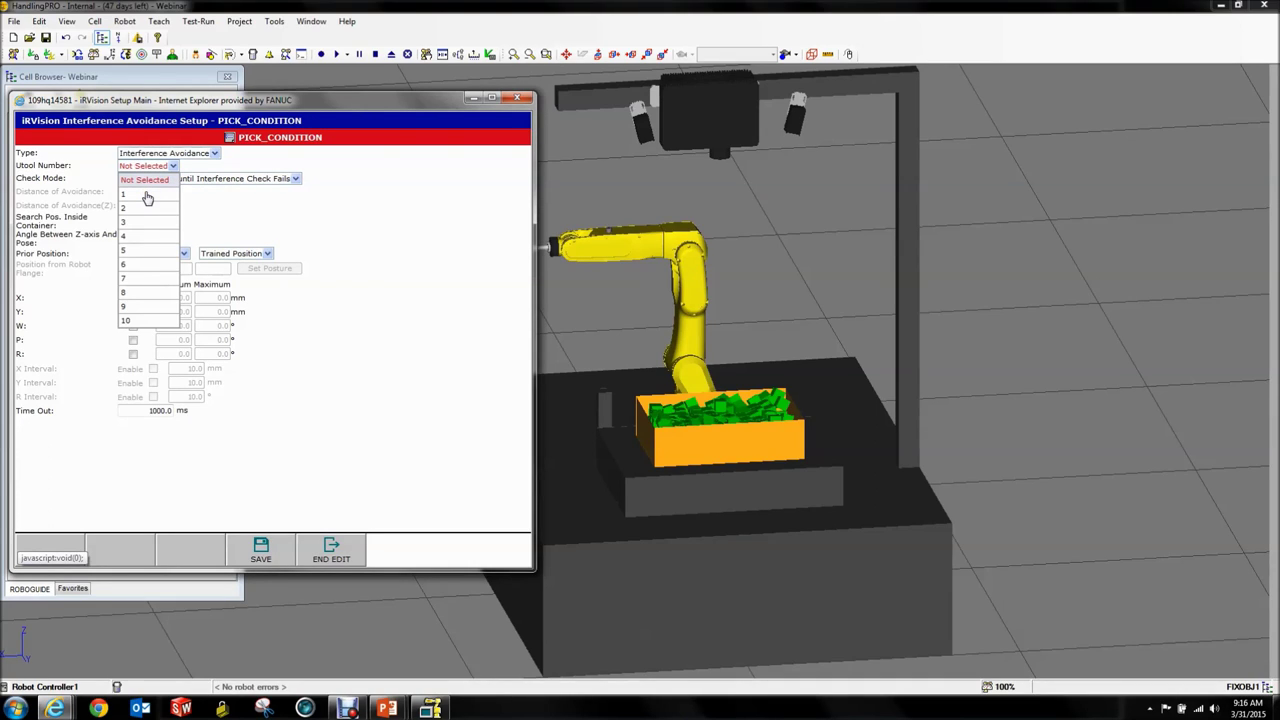
left_click(146, 195)
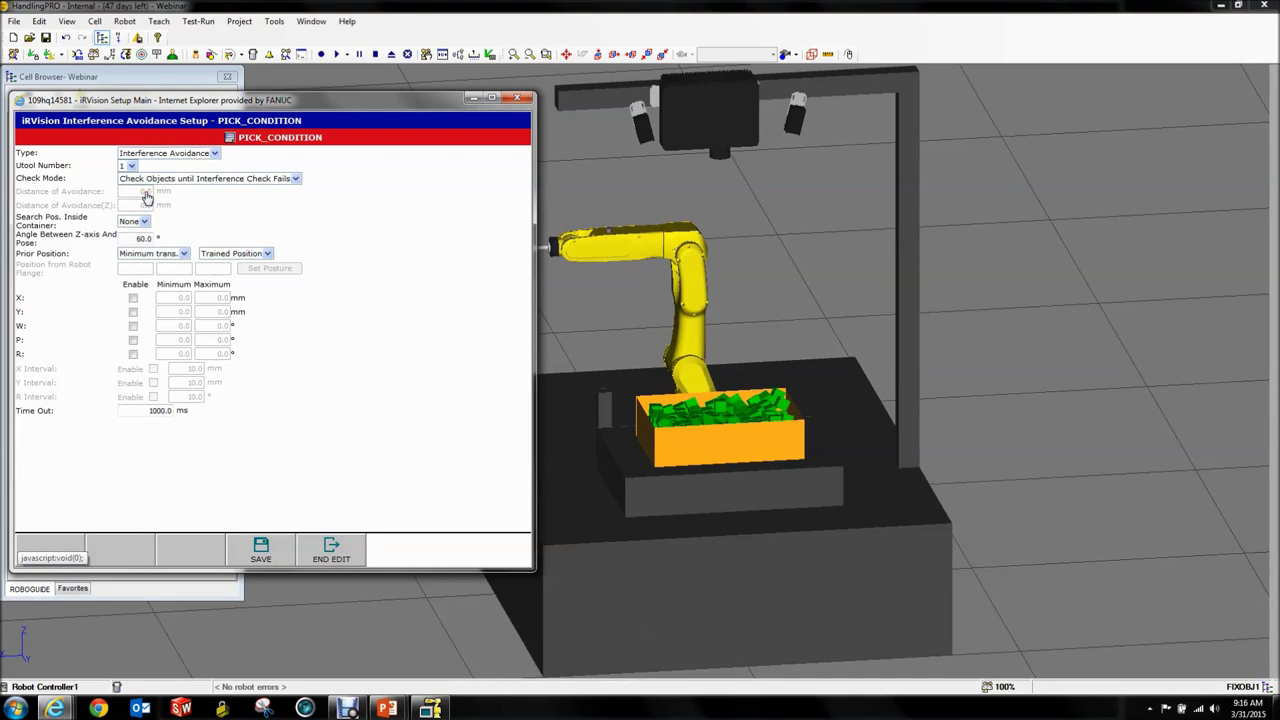
left_click(141, 176)
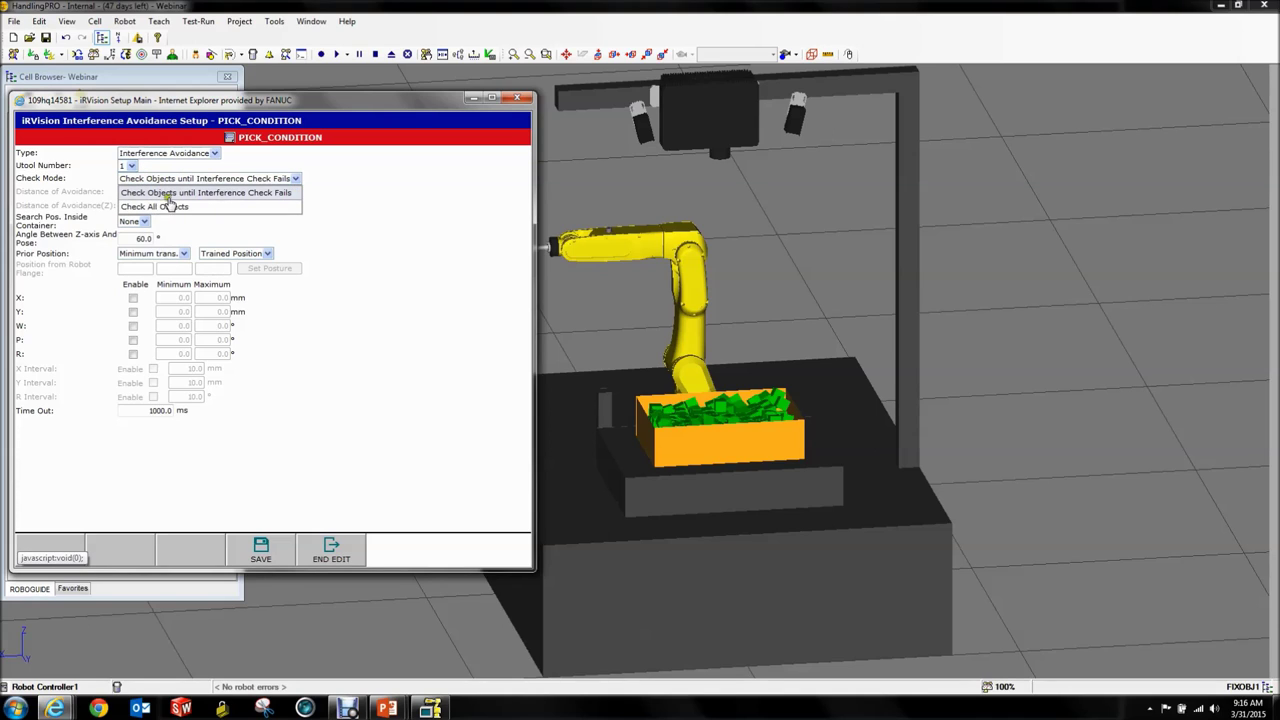
left_click(263, 192)
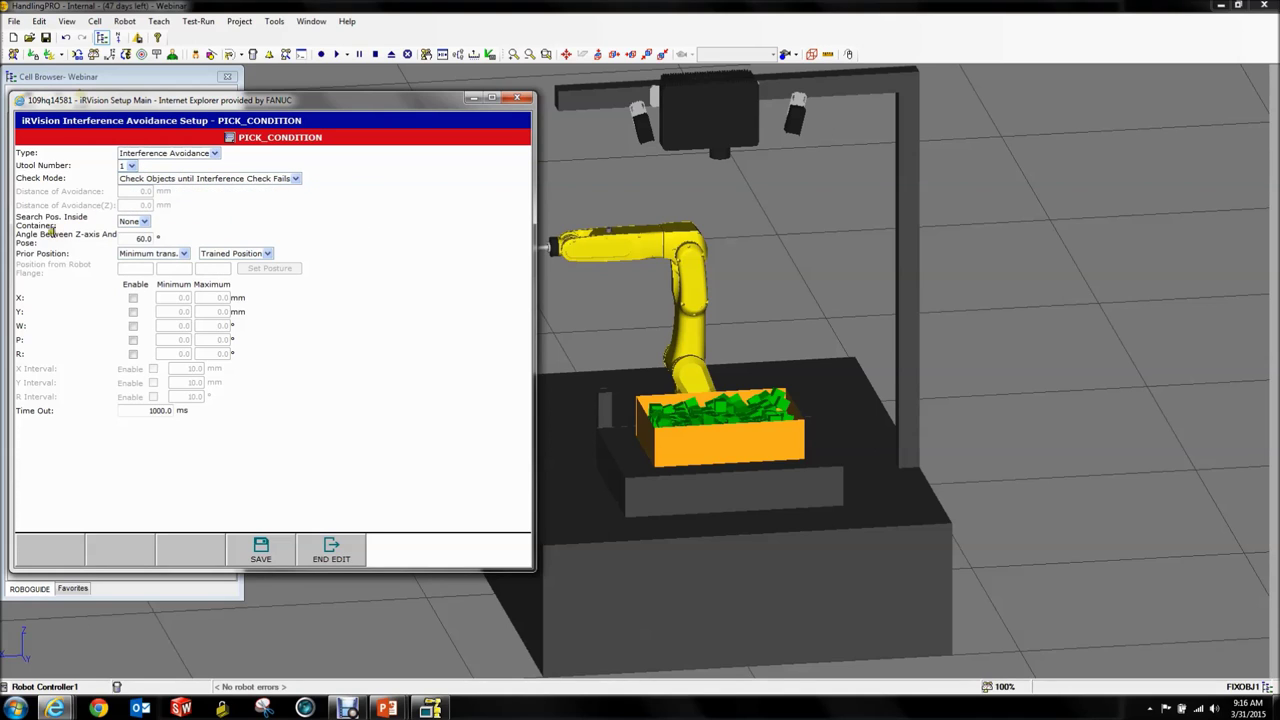
Examine PICK_CONDITION's Angle Between Z-axis And Pose setting and compare it with how the parts lie in the bin.
left_click_drag(24, 236, 74, 250)
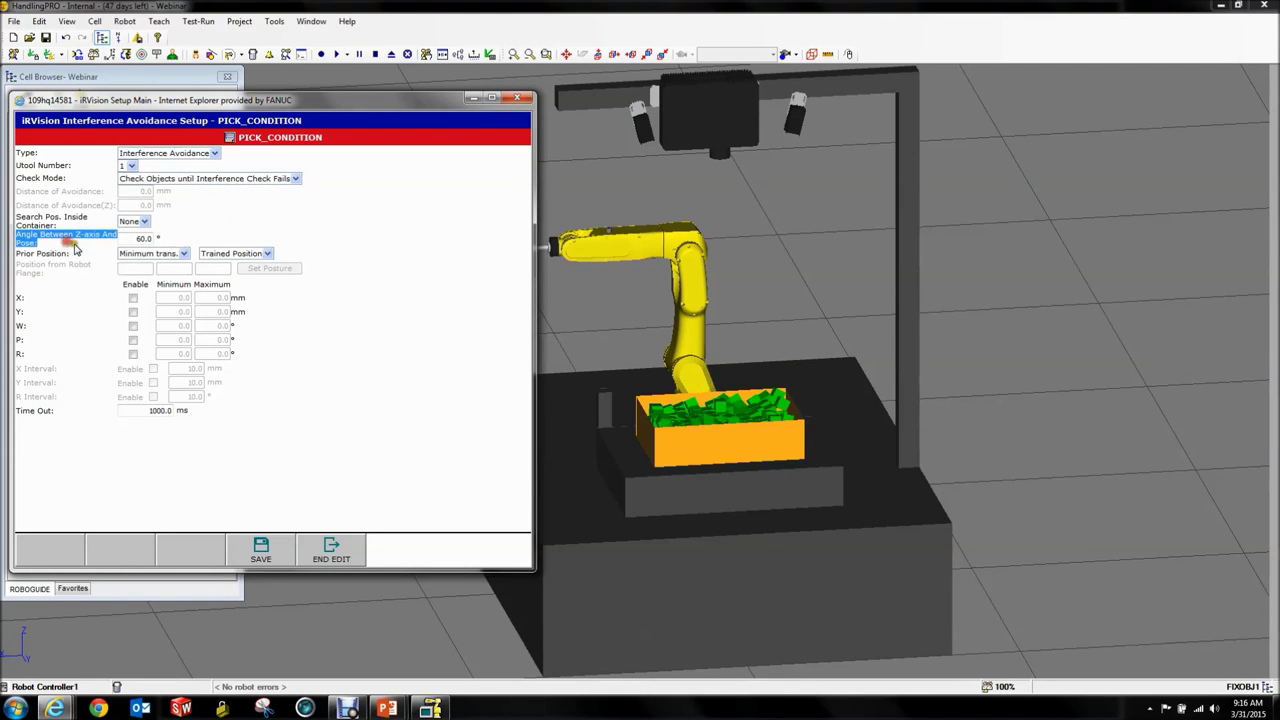
left_click(169, 232)
left_click(180, 237)
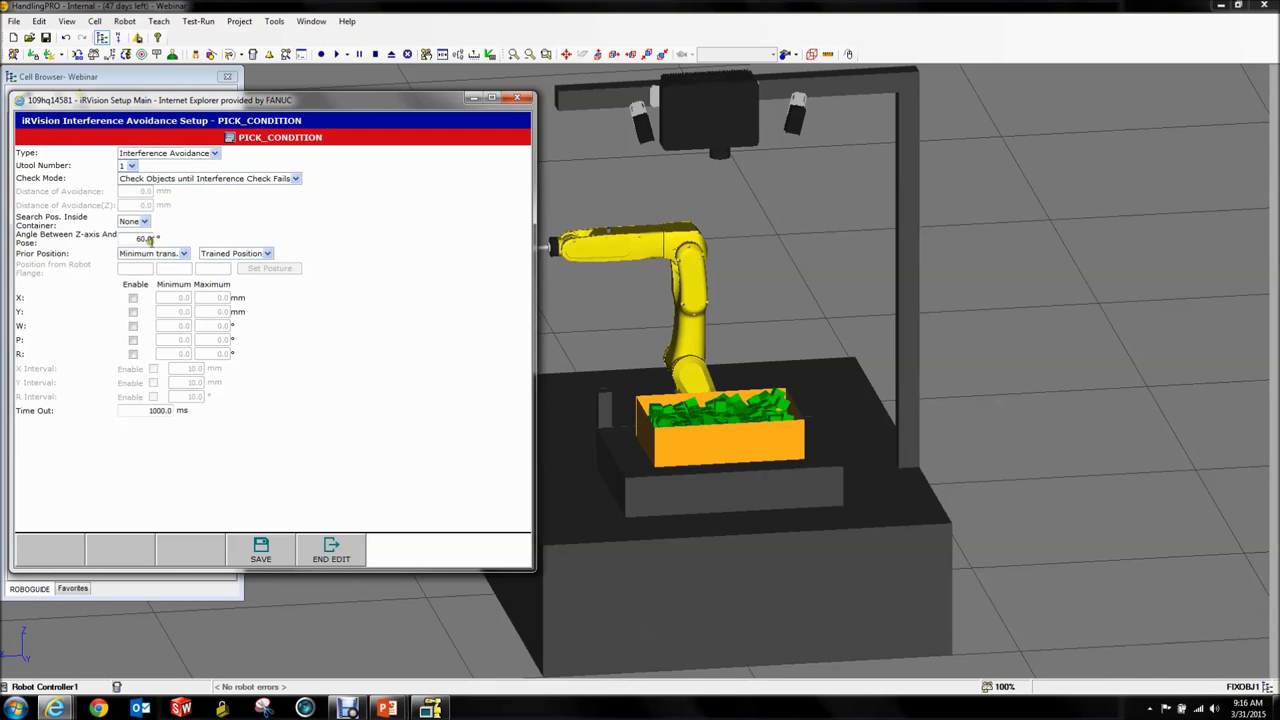
left_click_drag(142, 239, 185, 244)
left_click(204, 260)
left_click(205, 293)
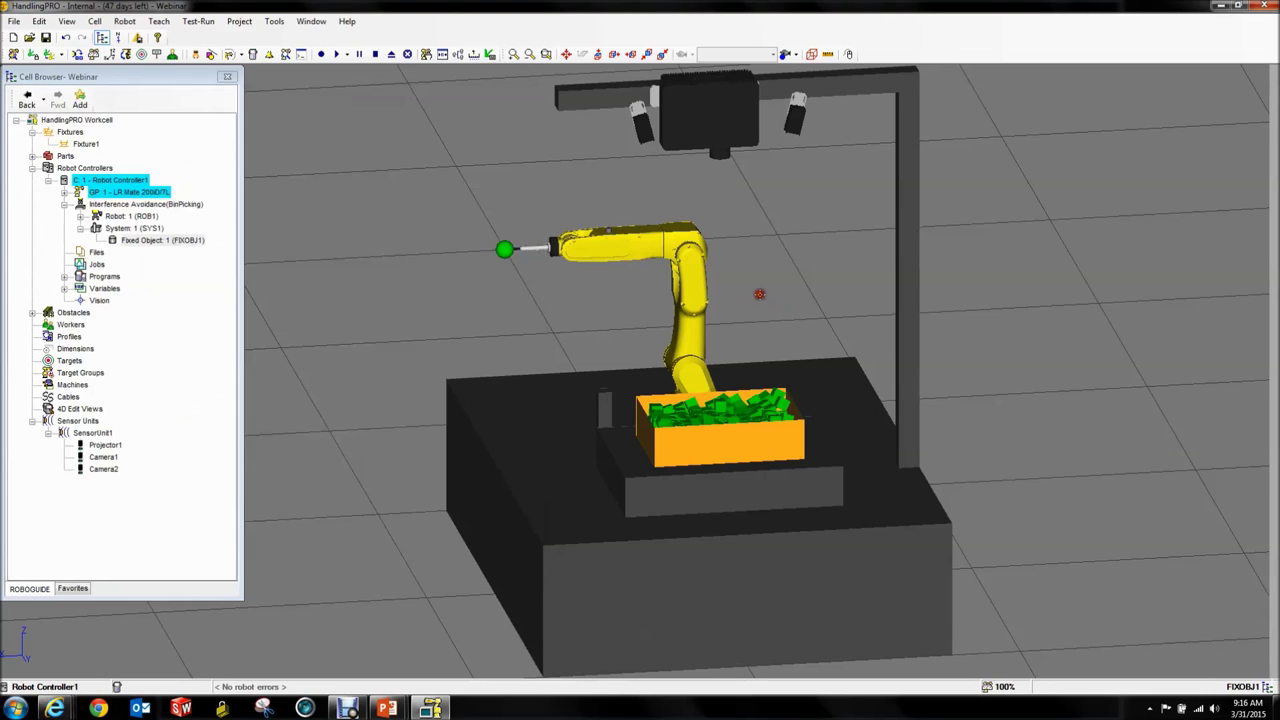
scroll(720, 415, "up", 5)
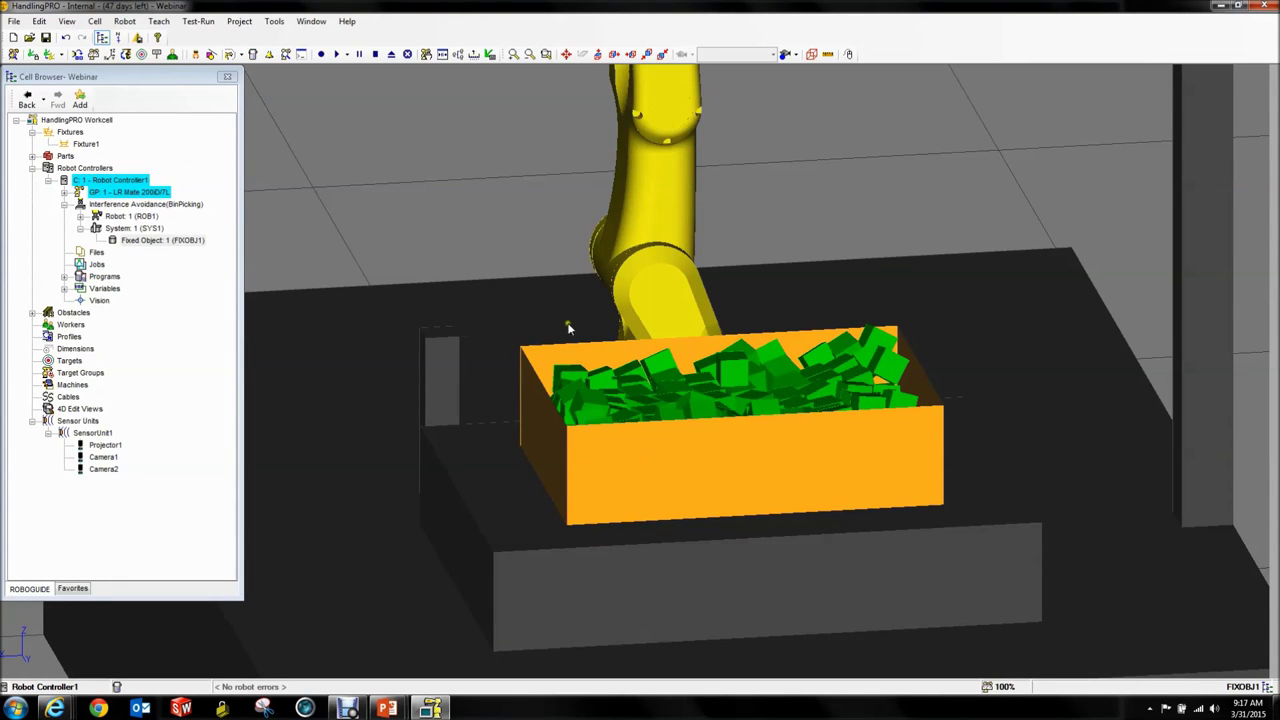
scroll(541, 277, "down", 4)
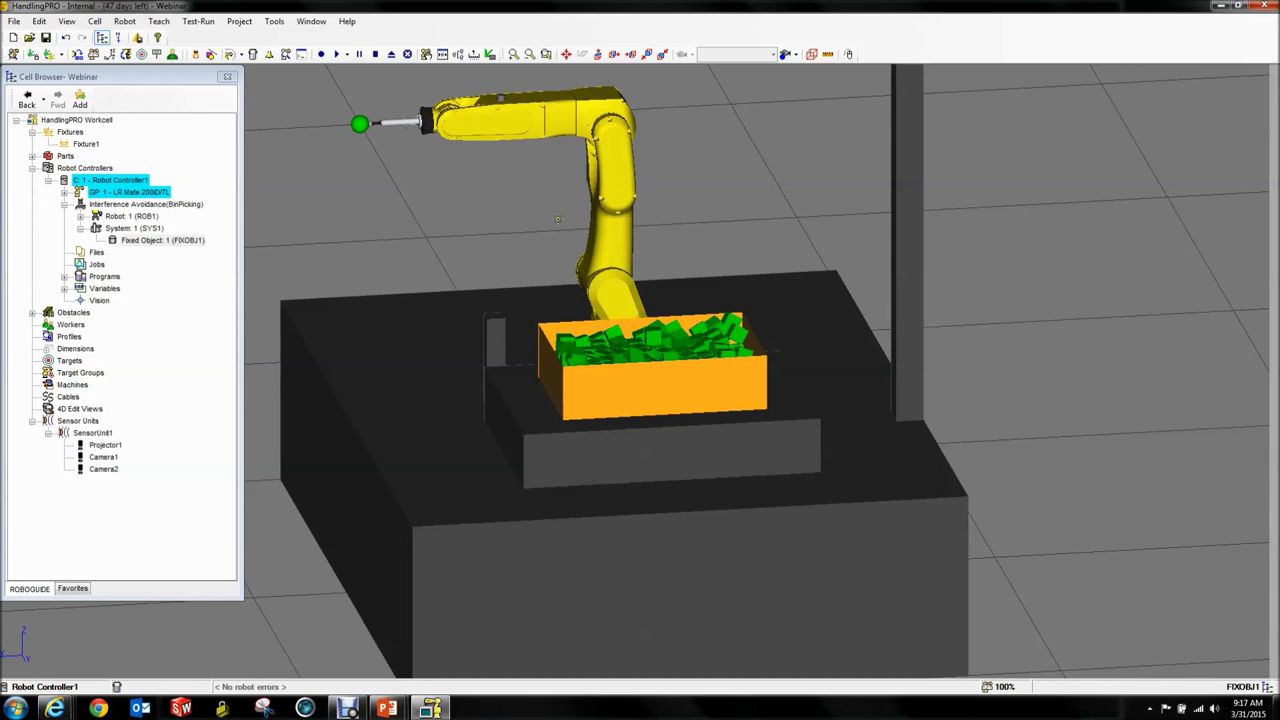
mouse_move(55, 708)
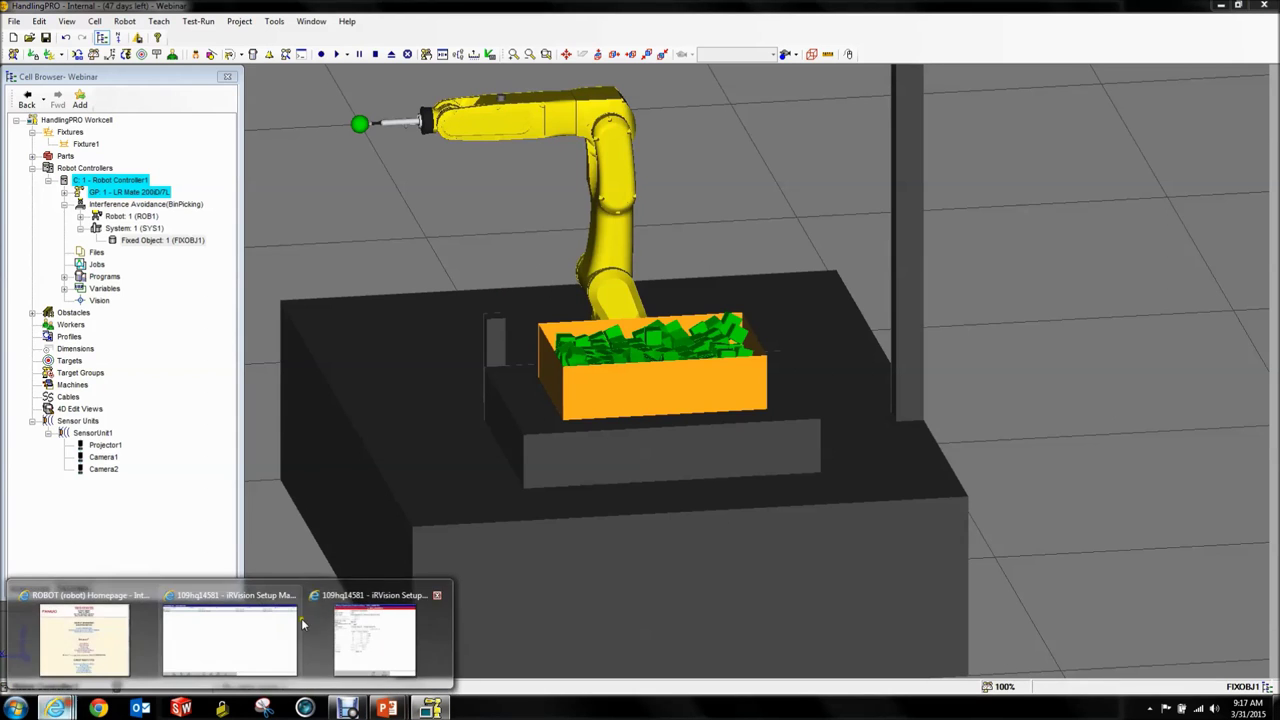
left_click(301, 625)
double_click(138, 239)
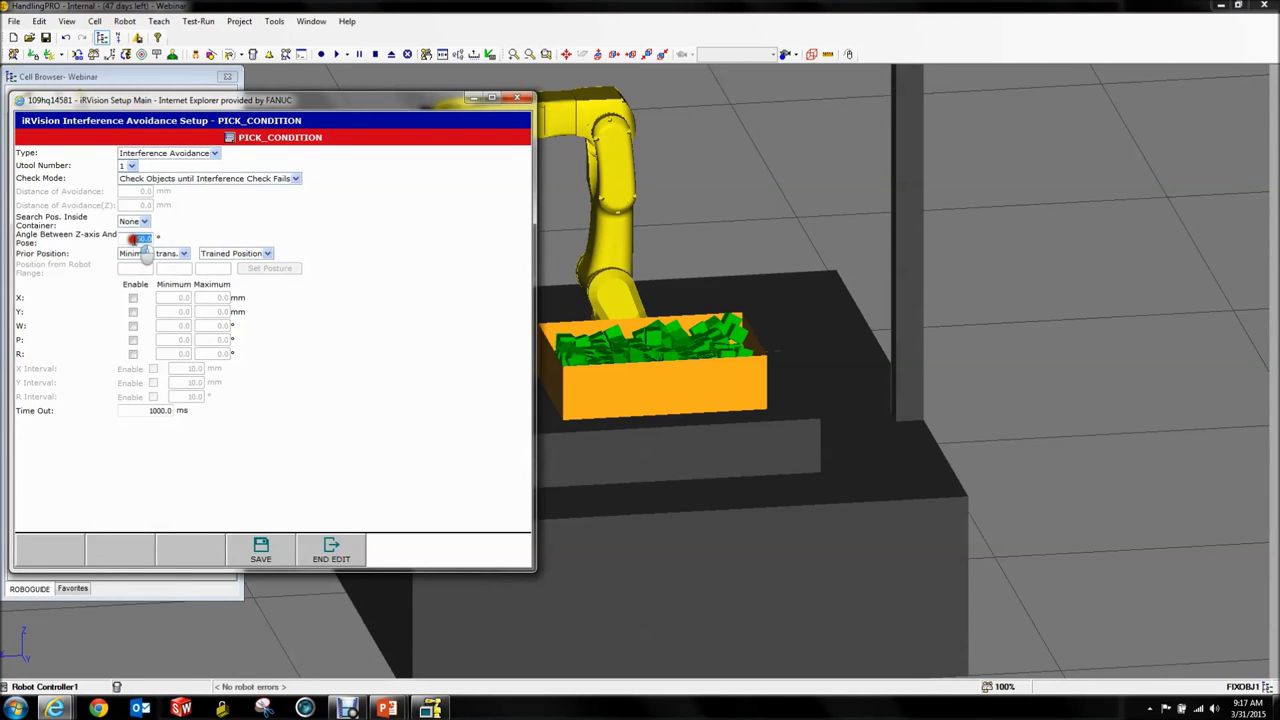
Move the PICK_CONDITION setup window beside the bin and narrow it so the robot and container are unobstructed.
left_click_drag(350, 103, 438, 286)
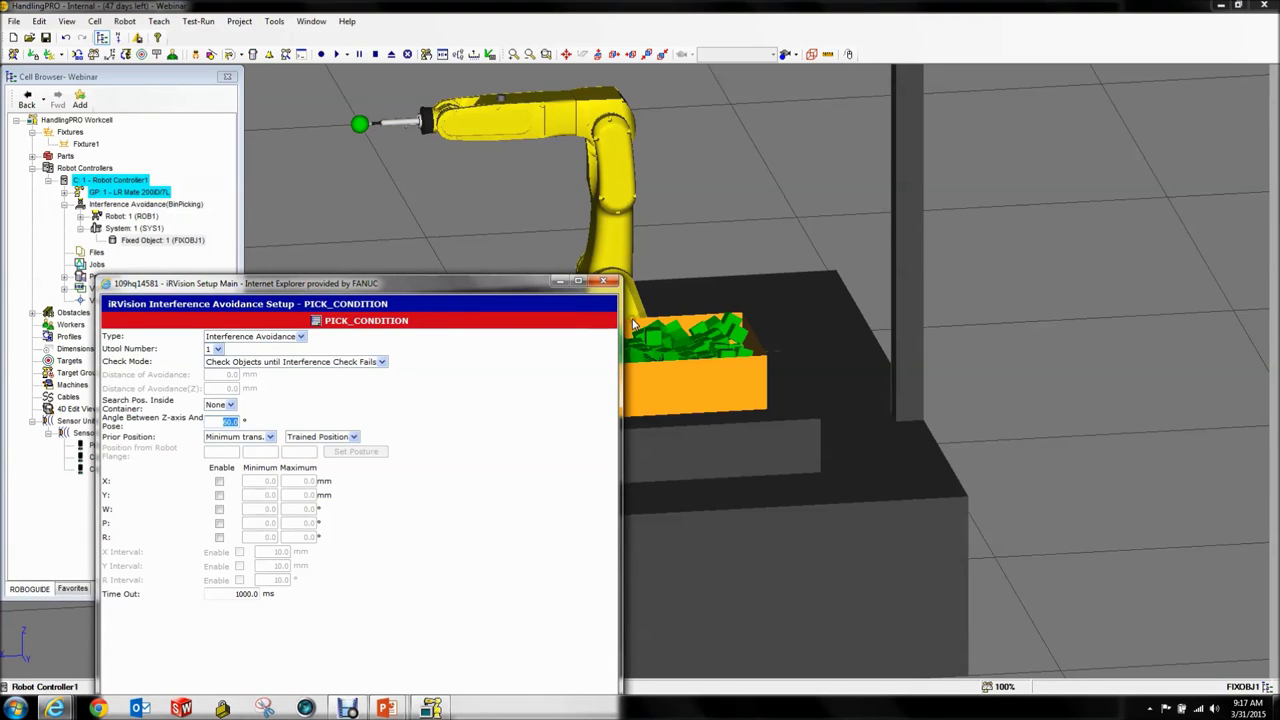
left_click_drag(511, 288, 1234, 172)
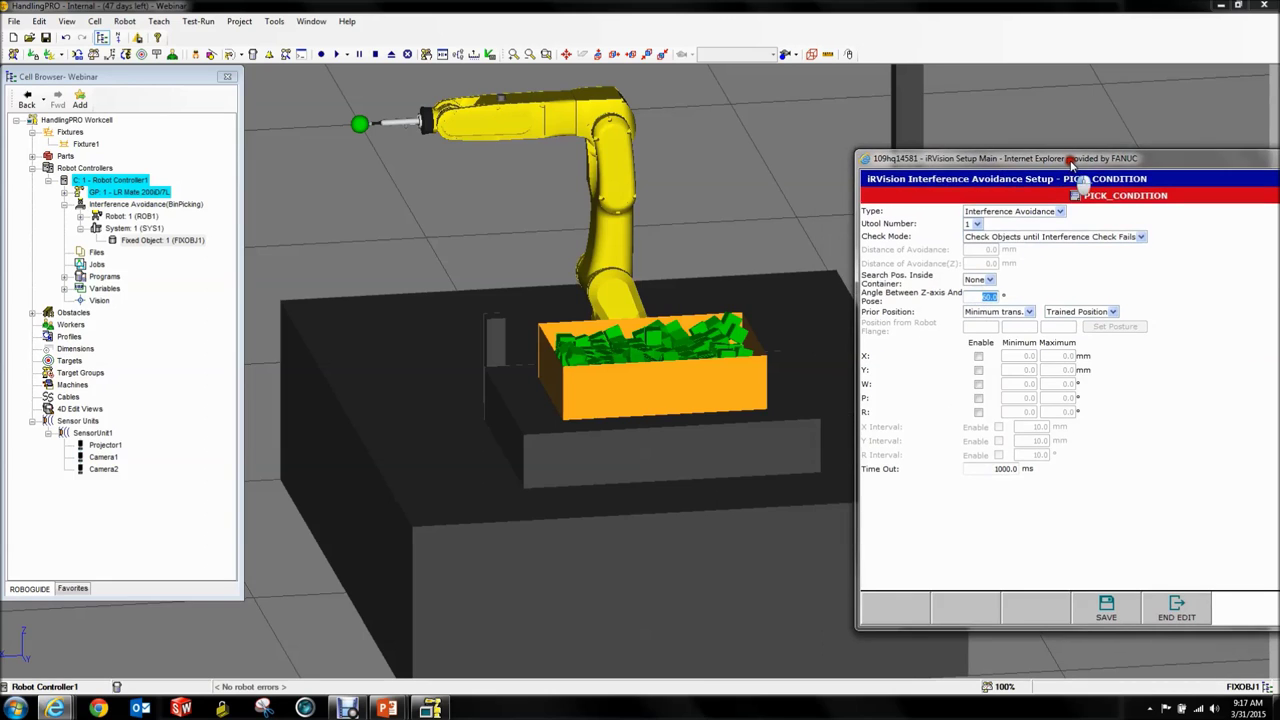
left_click_drag(1063, 167, 1050, 137)
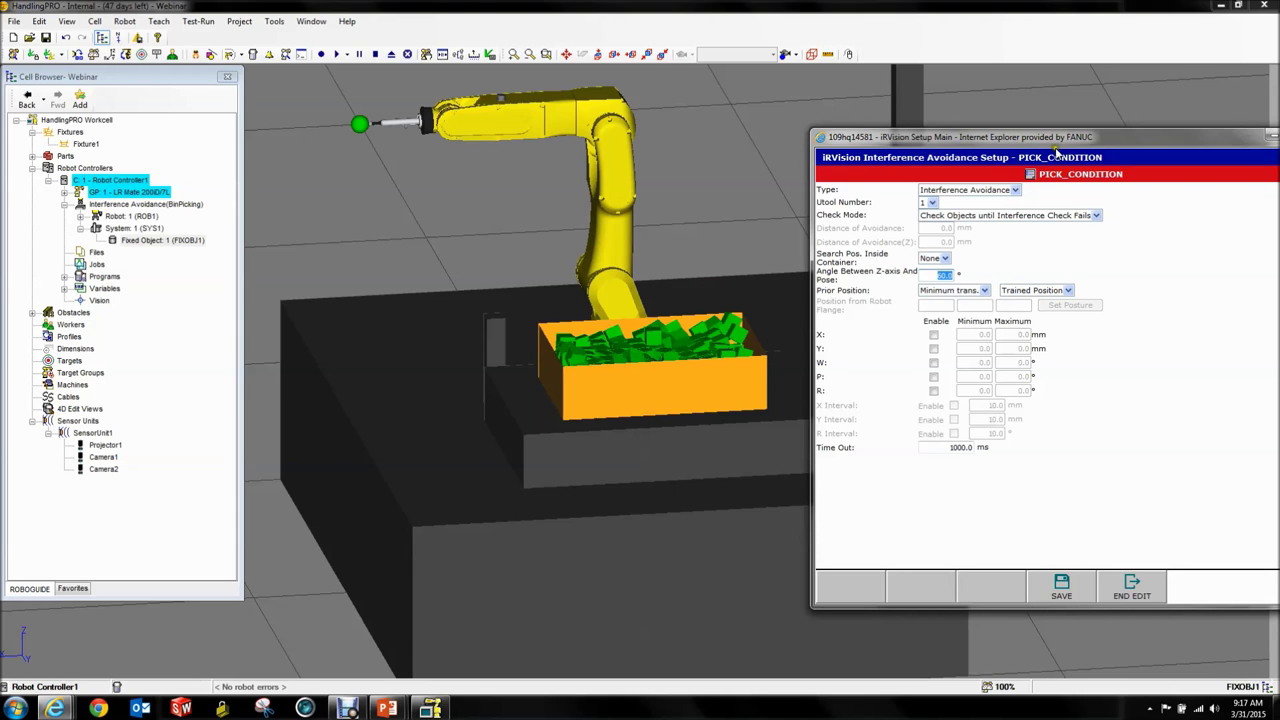
left_click_drag(1061, 141, 1004, 127)
left_click_drag(754, 390, 949, 378)
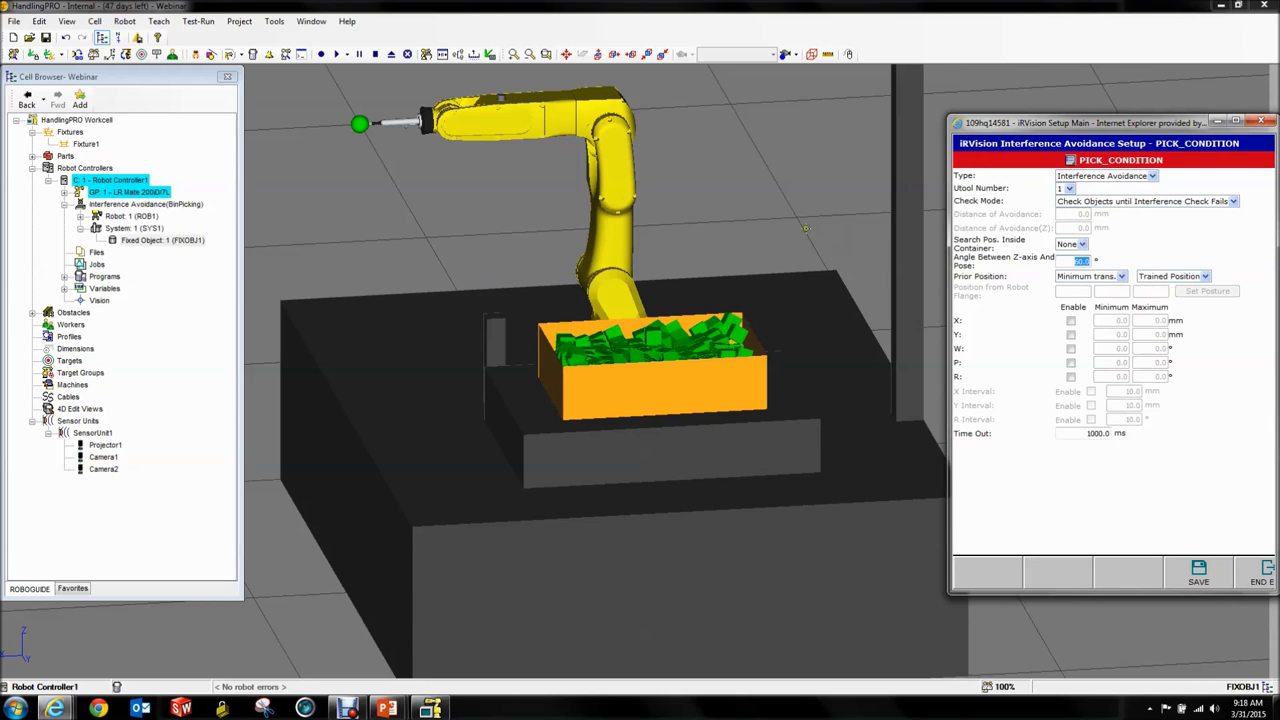
Try to move the robot to the first Box part of Fixture1, then close the fixture's properties.
left_click(820, 233)
scroll(677, 331, "up", 5)
double_click(606, 322)
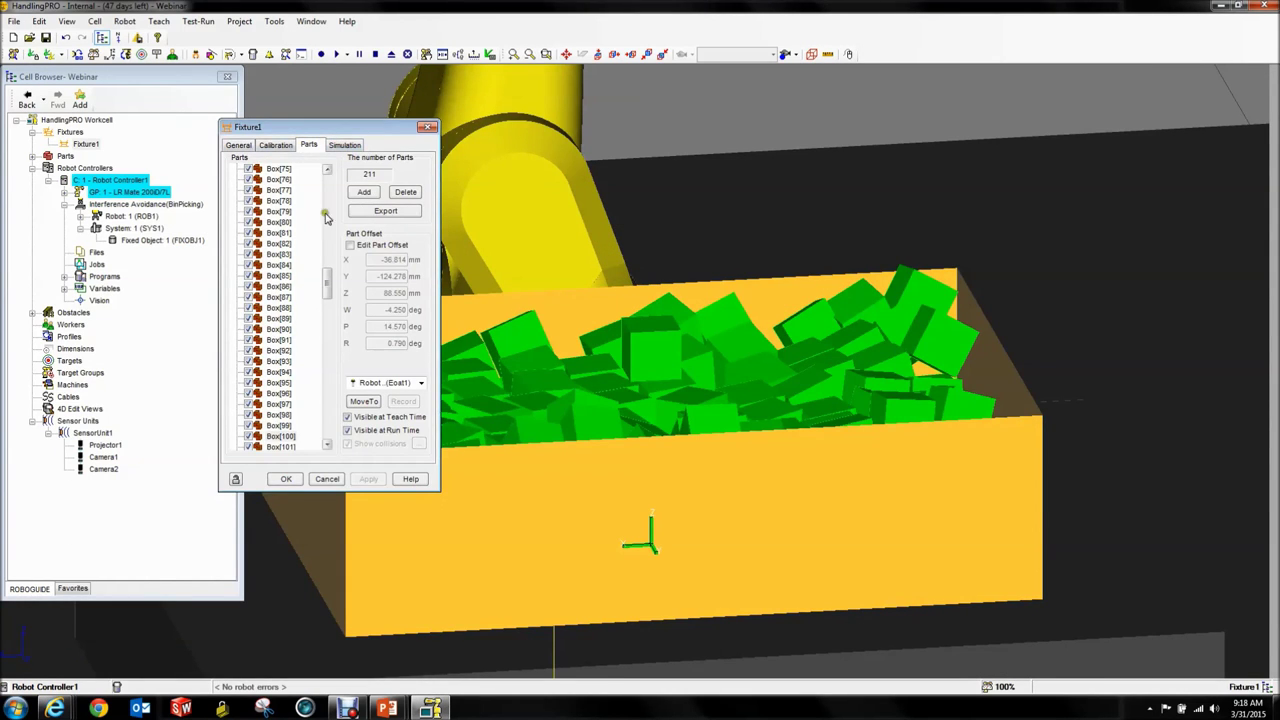
left_click_drag(323, 305, 326, 196)
left_click(277, 168)
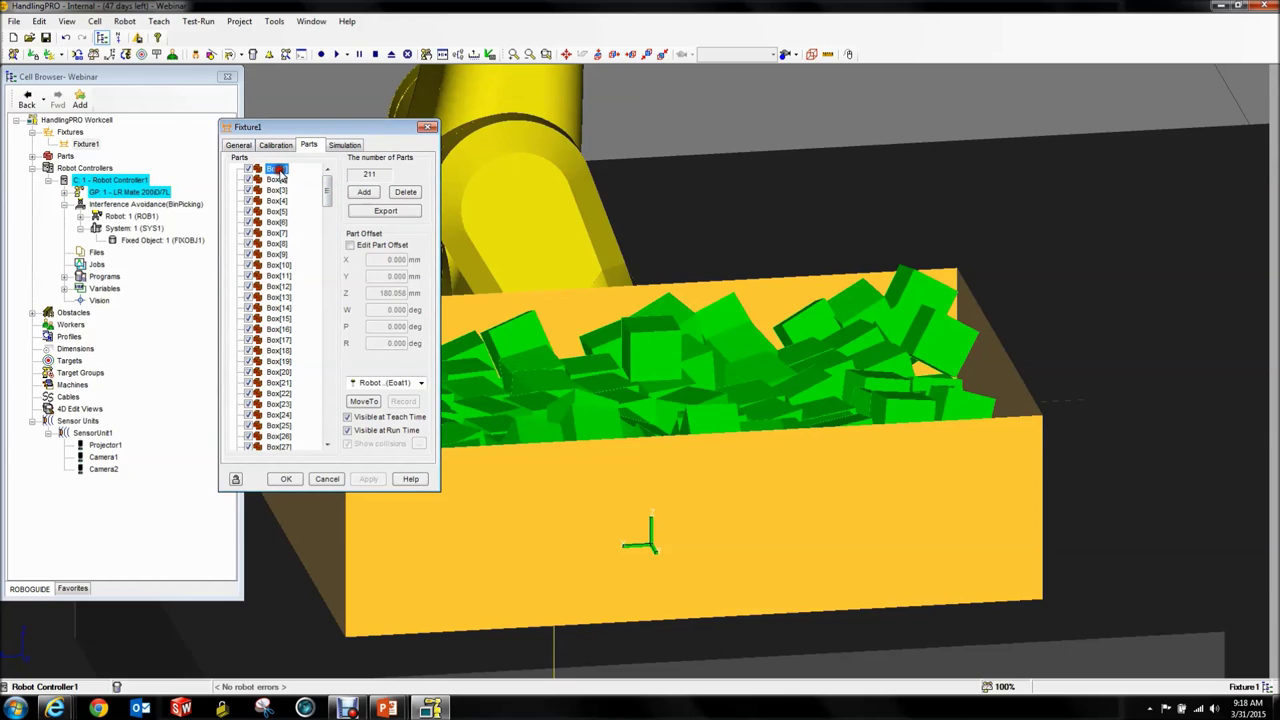
left_click(365, 401)
left_click(299, 480)
left_click(372, 263)
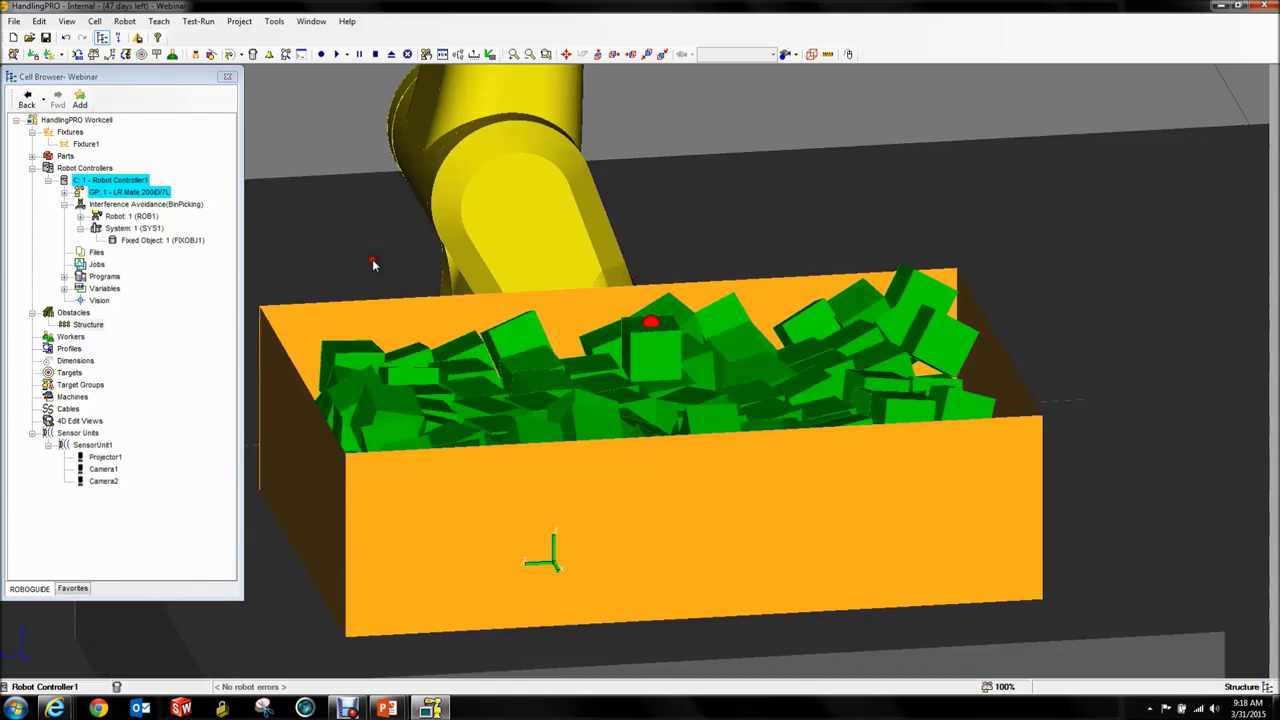
scroll(372, 263, "down", 5)
scroll(461, 170, "down", 3)
scroll(452, 226, "up", 6)
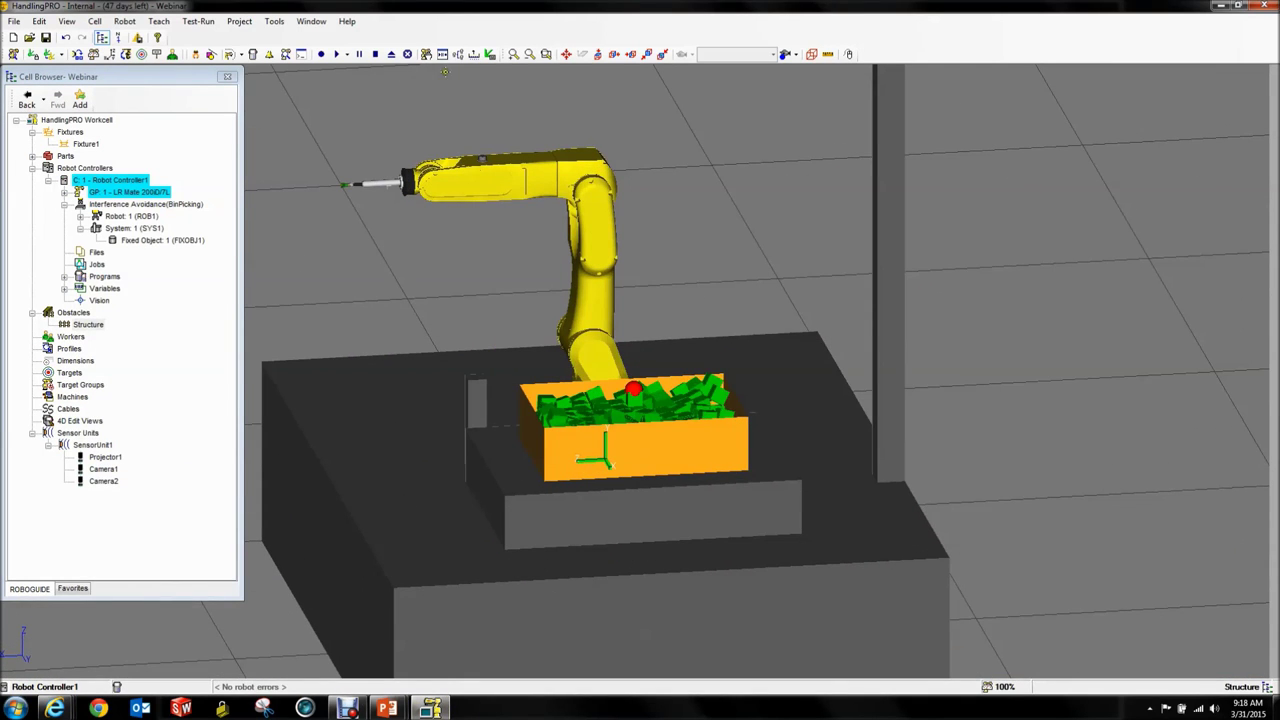
Open the teach pendant's current robot position in USER frame coordinates and bring the whole pendant window into view.
left_click(253, 54)
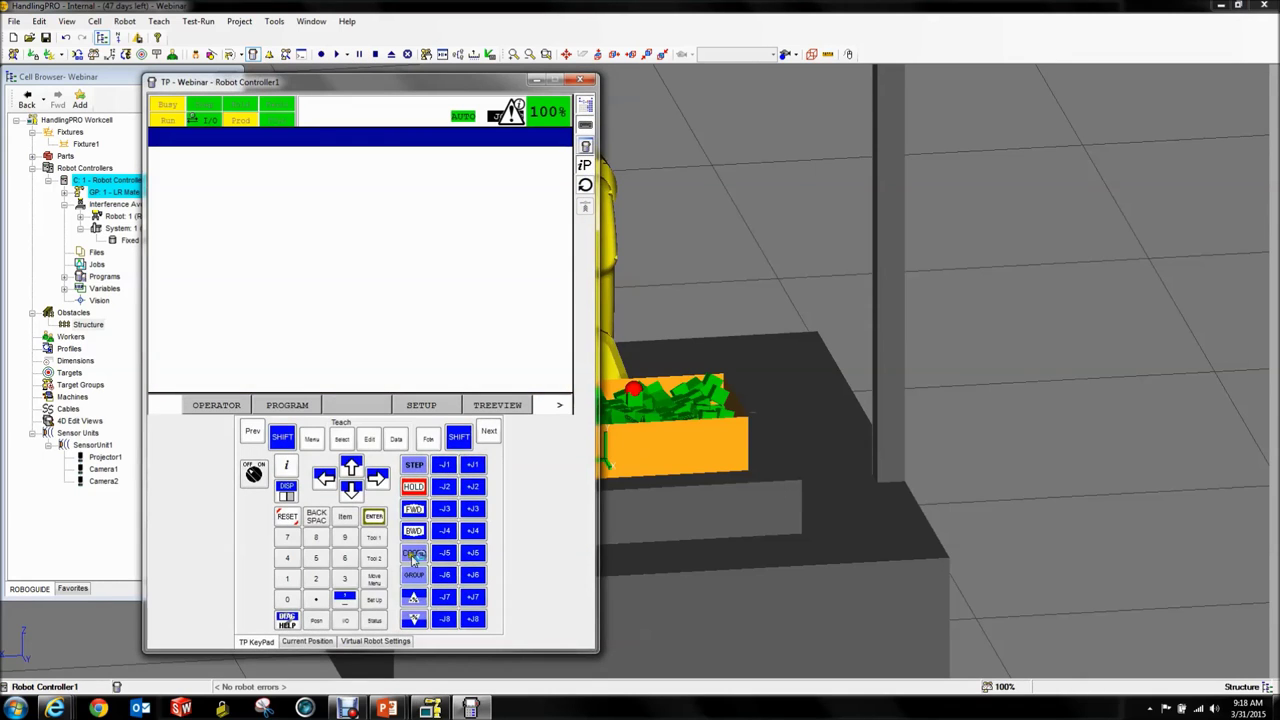
left_click(307, 641)
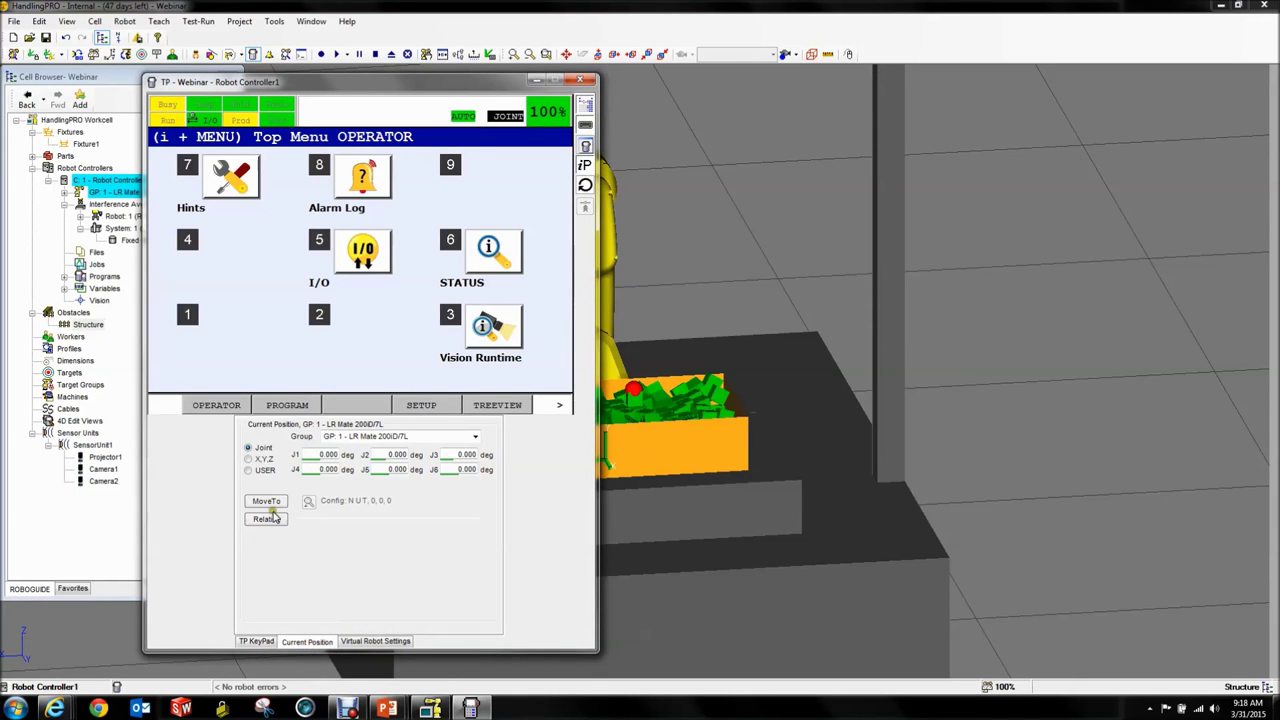
left_click(260, 459)
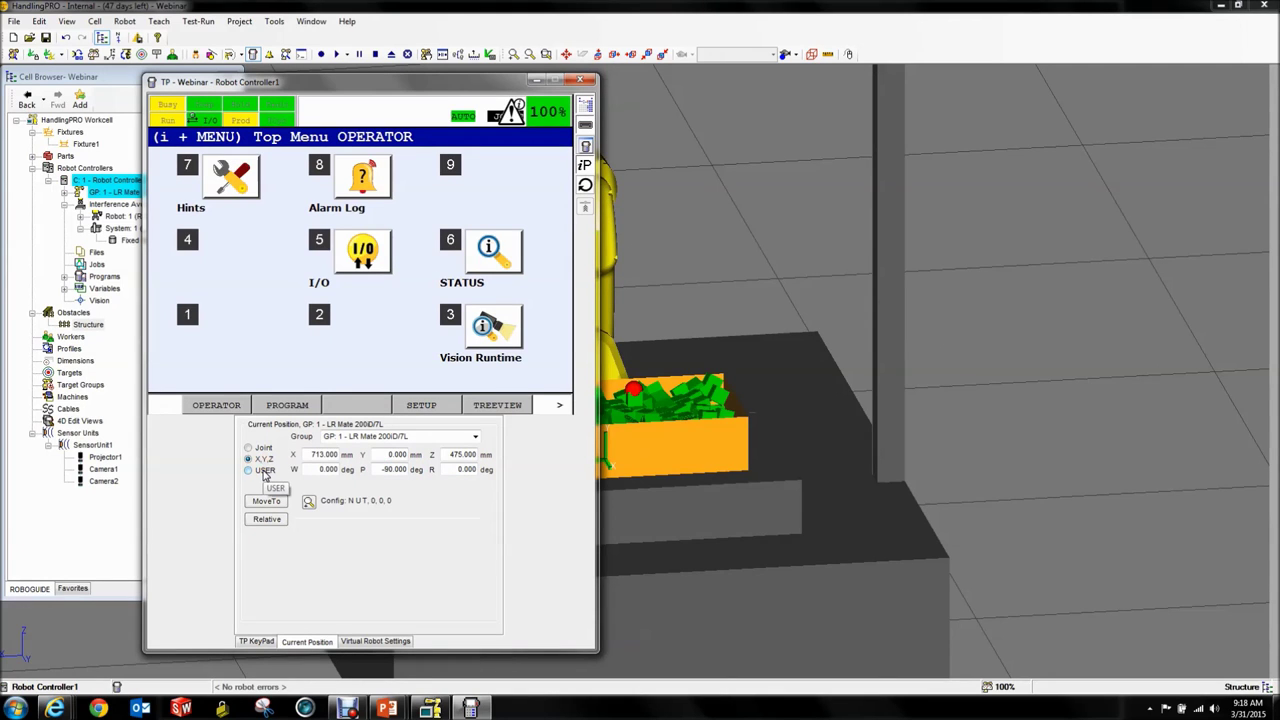
left_click(264, 471)
left_click(270, 501)
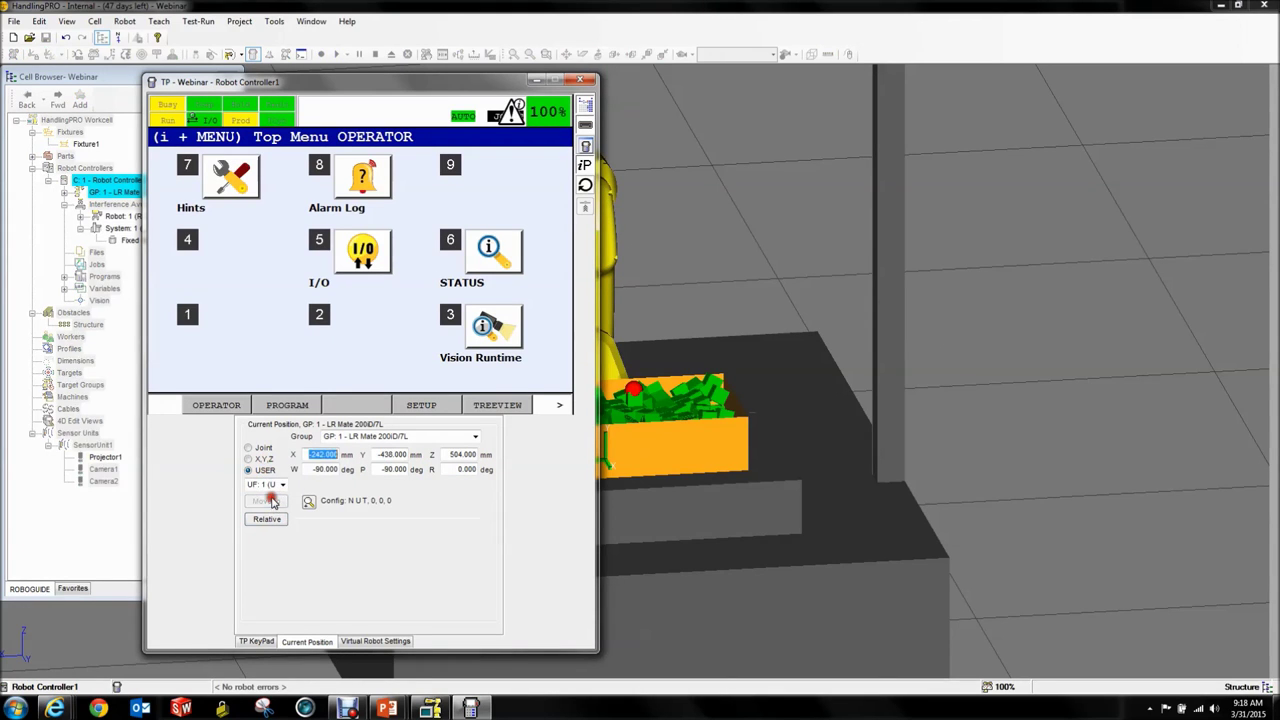
left_click_drag(437, 87, 150, 90)
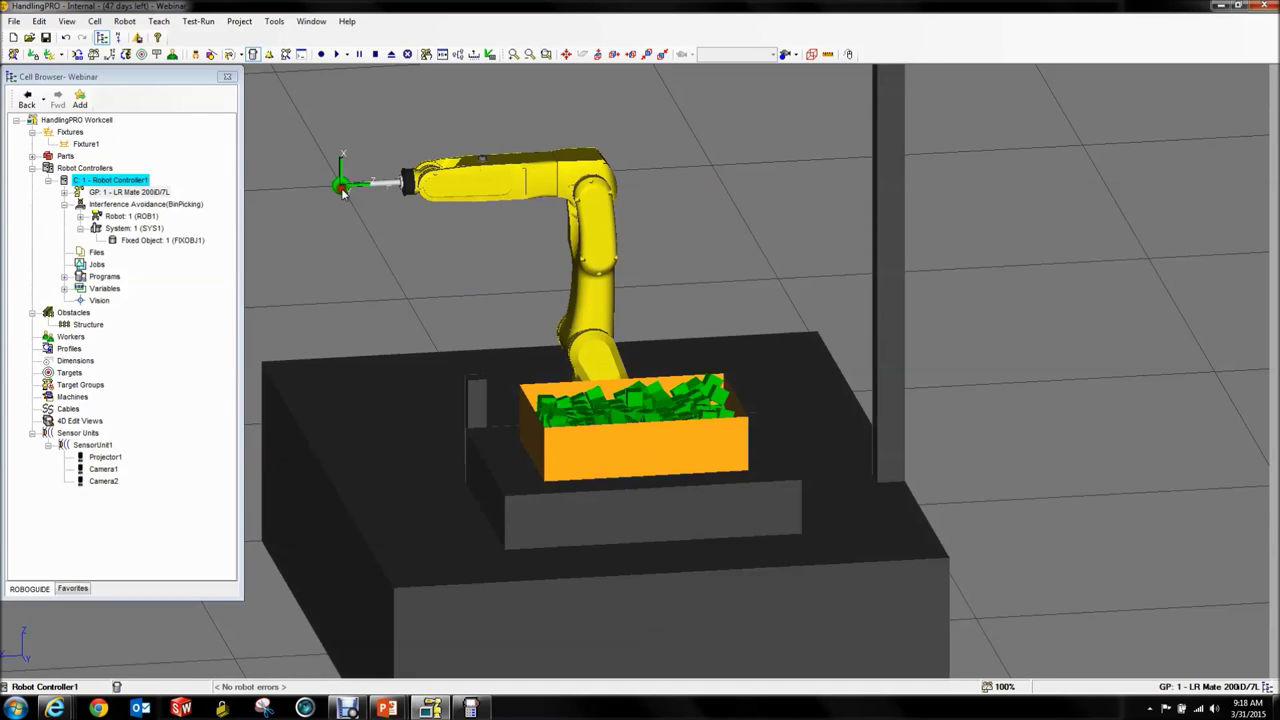
left_click(346, 190)
left_click(470, 708)
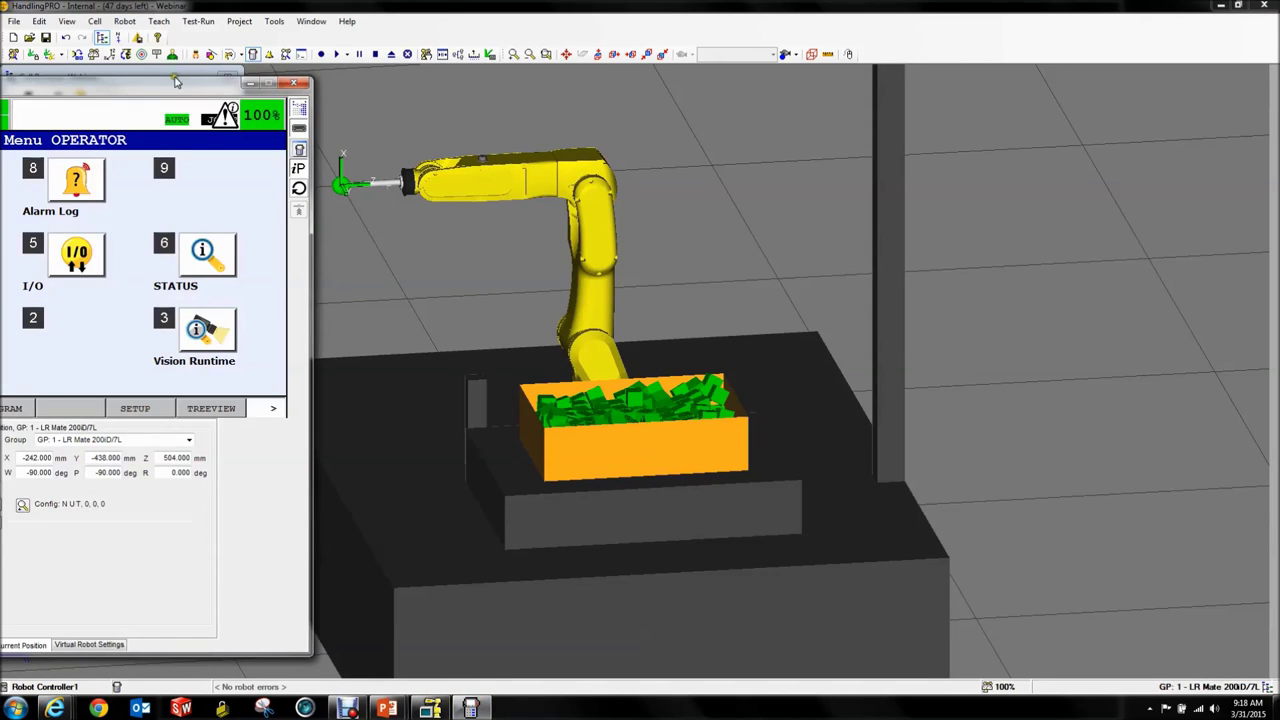
left_click_drag(167, 81, 480, 38)
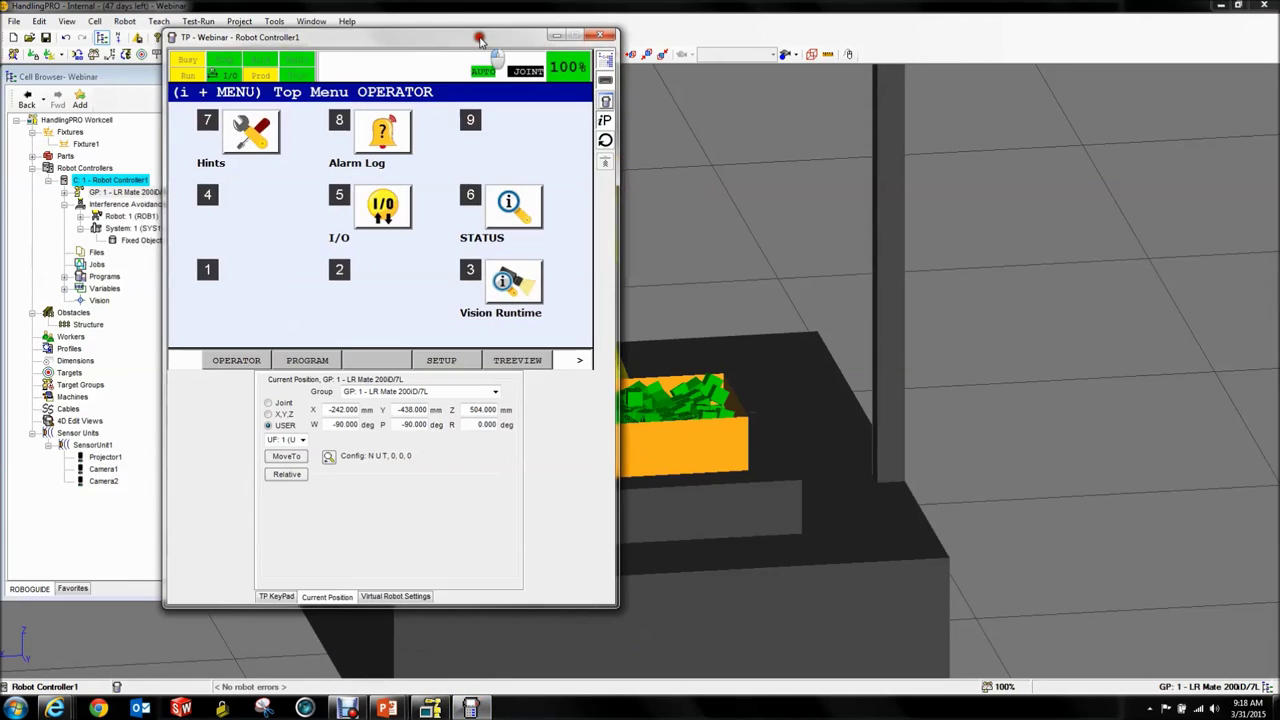
Switch the position display to Joint and set the robot's J1 to -90 degrees.
left_click(282, 402)
double_click(337, 410)
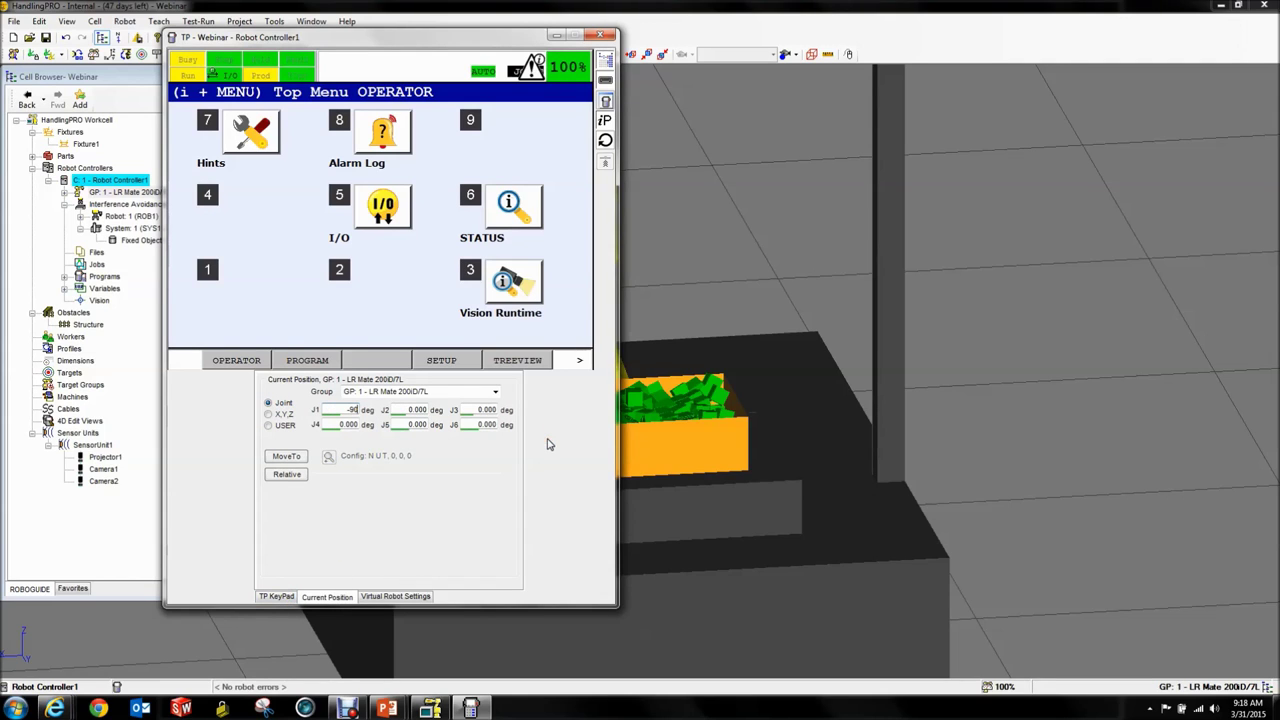
type("-90")
key("Return")
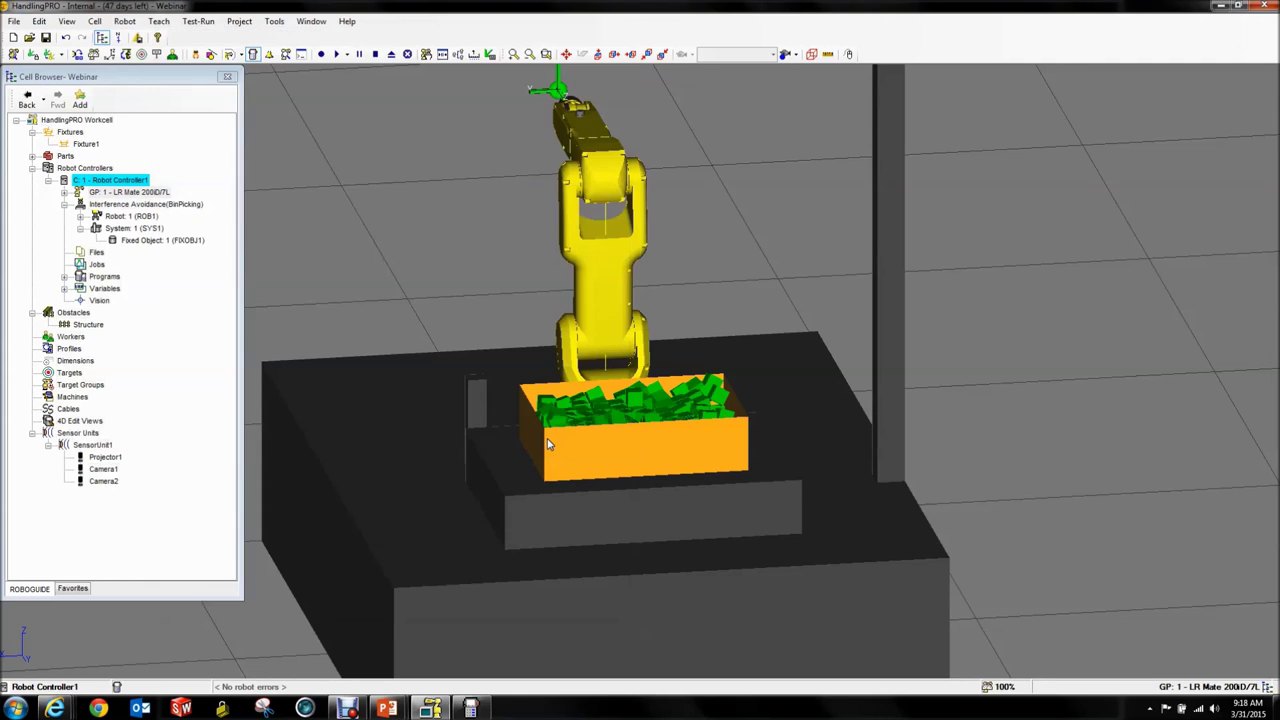
Set the robot's J1 to 90 degrees and J5 to -90 degrees so the tool points down over the bin.
left_click(455, 707)
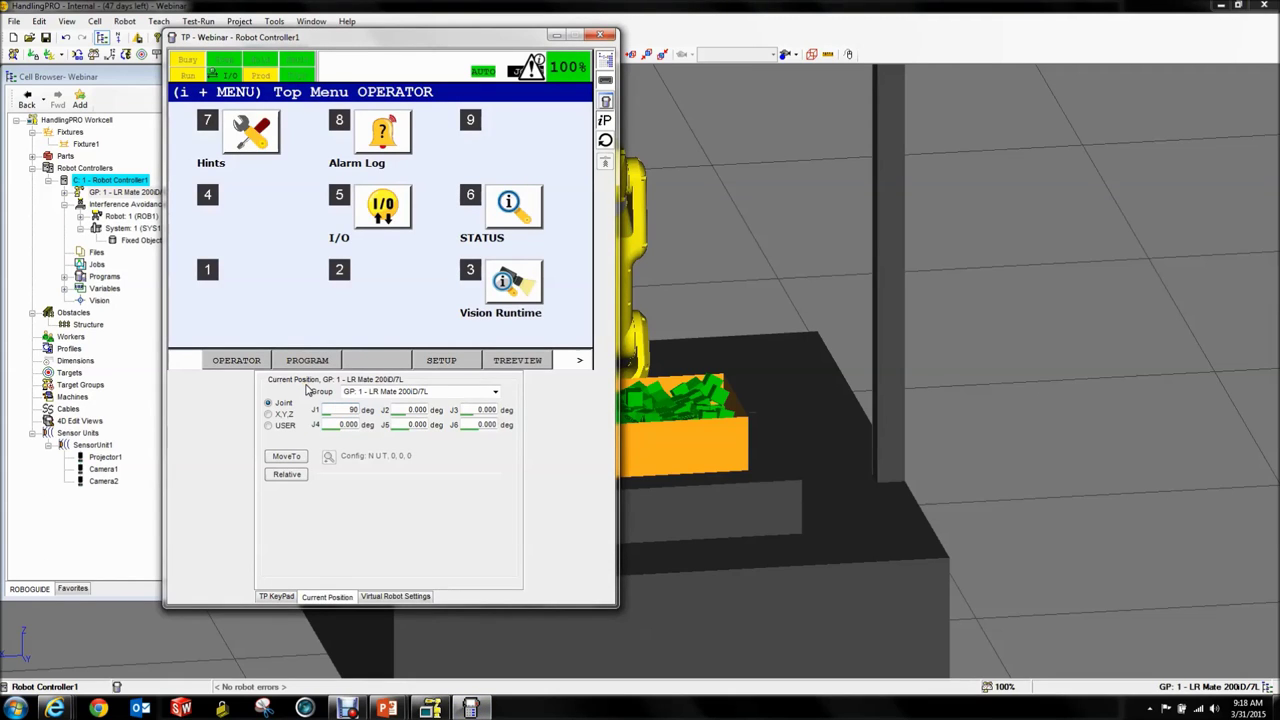
double_click(417, 424)
type("-90")
key("Return")
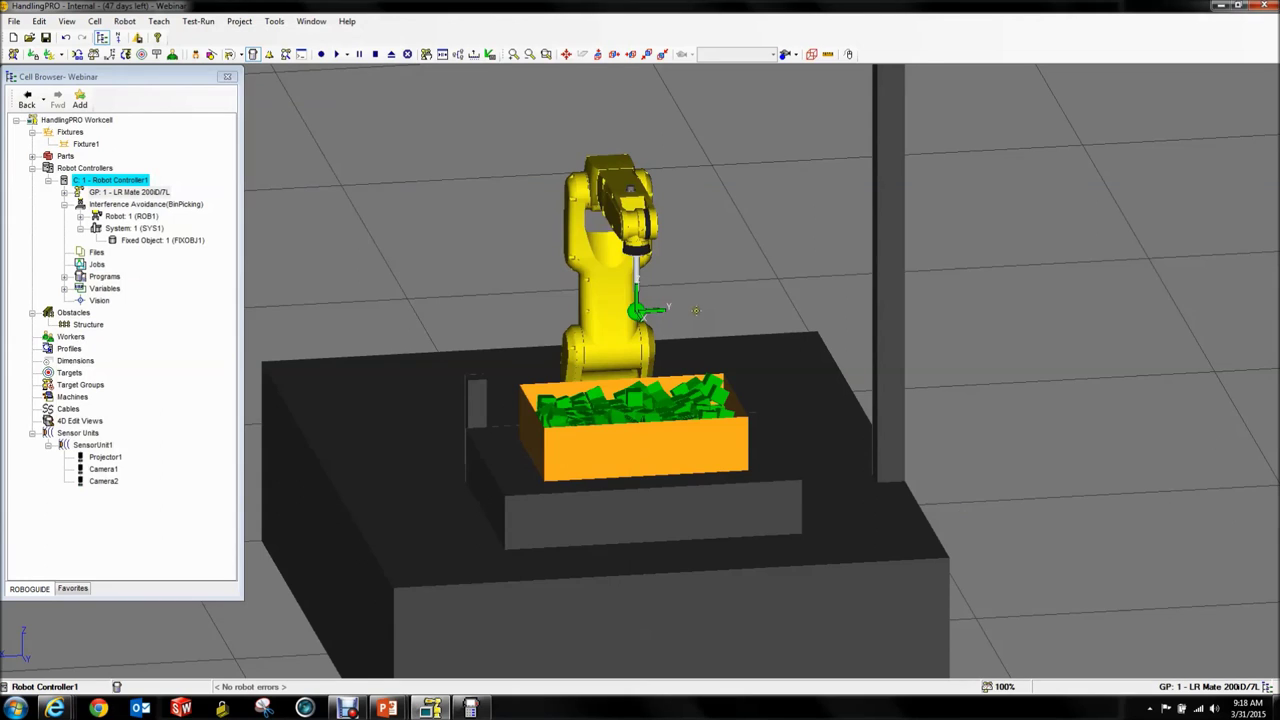
Lower the robot's tool into the bin until the suction cup rests on the top face of the upright box.
left_click_drag(640, 310, 636, 370)
scroll(640, 385, "up", 10)
left_click_drag(627, 247, 641, 347)
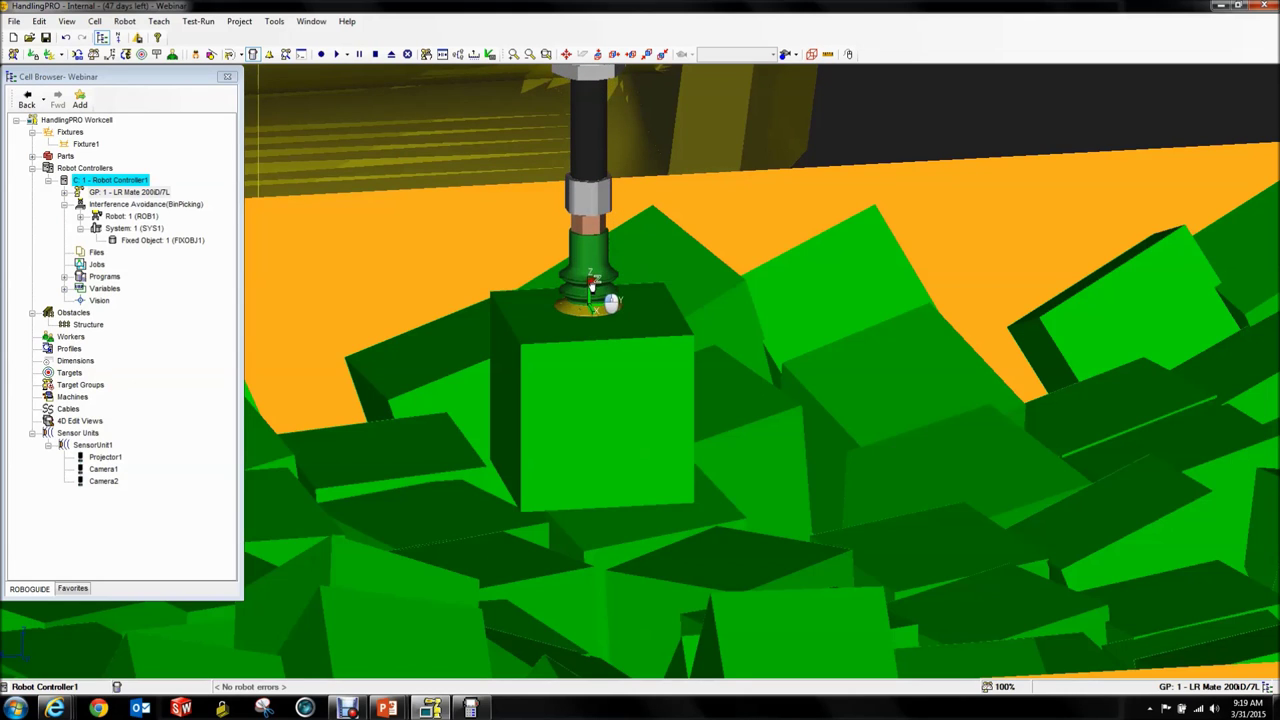
scroll(592, 296, "up", 3)
left_click_drag(578, 316, 614, 320)
Slide the suction cup sideways in both directions across the top face of the upright box.
scroll(614, 321, "down", 5)
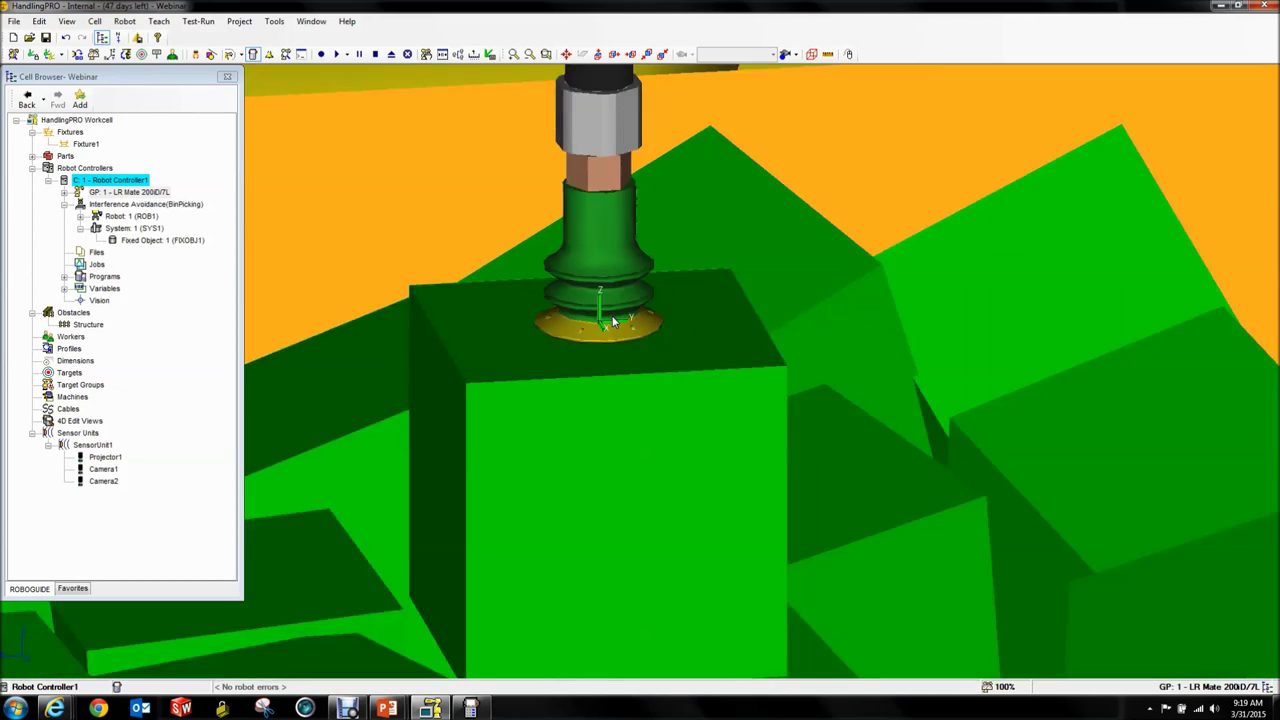
scroll(666, 300, "up", 5)
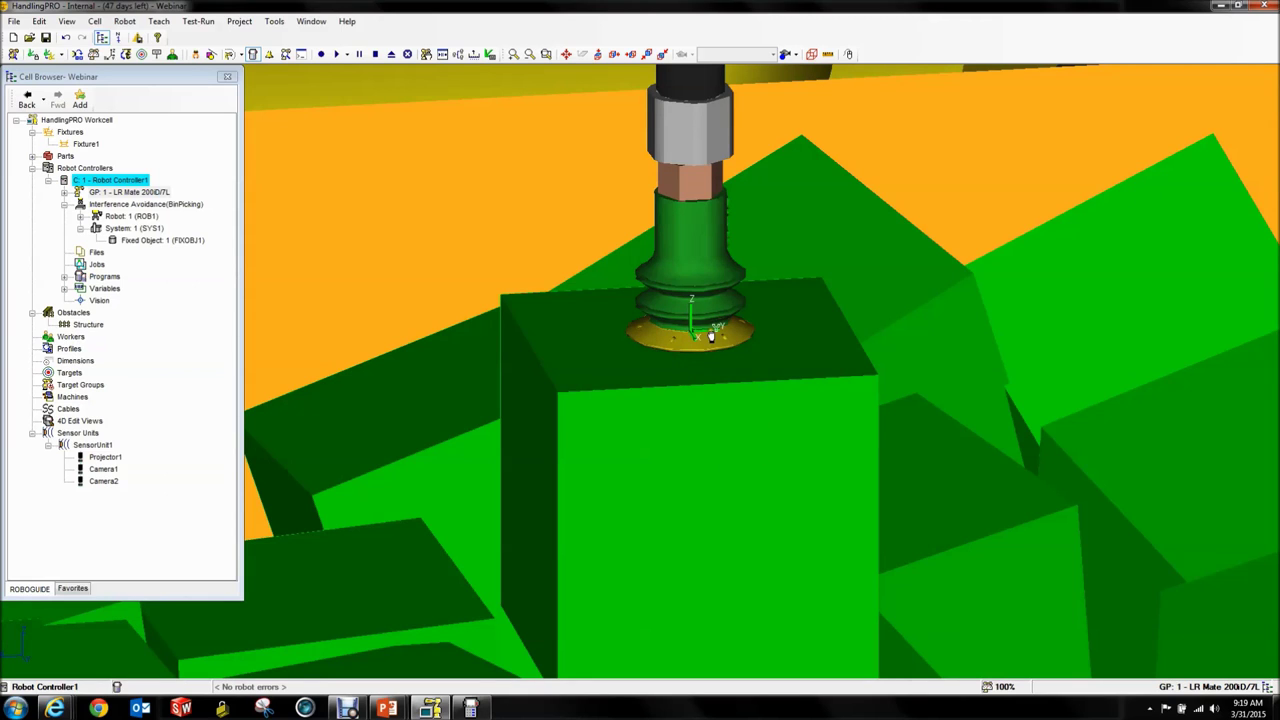
left_click_drag(728, 352, 657, 346)
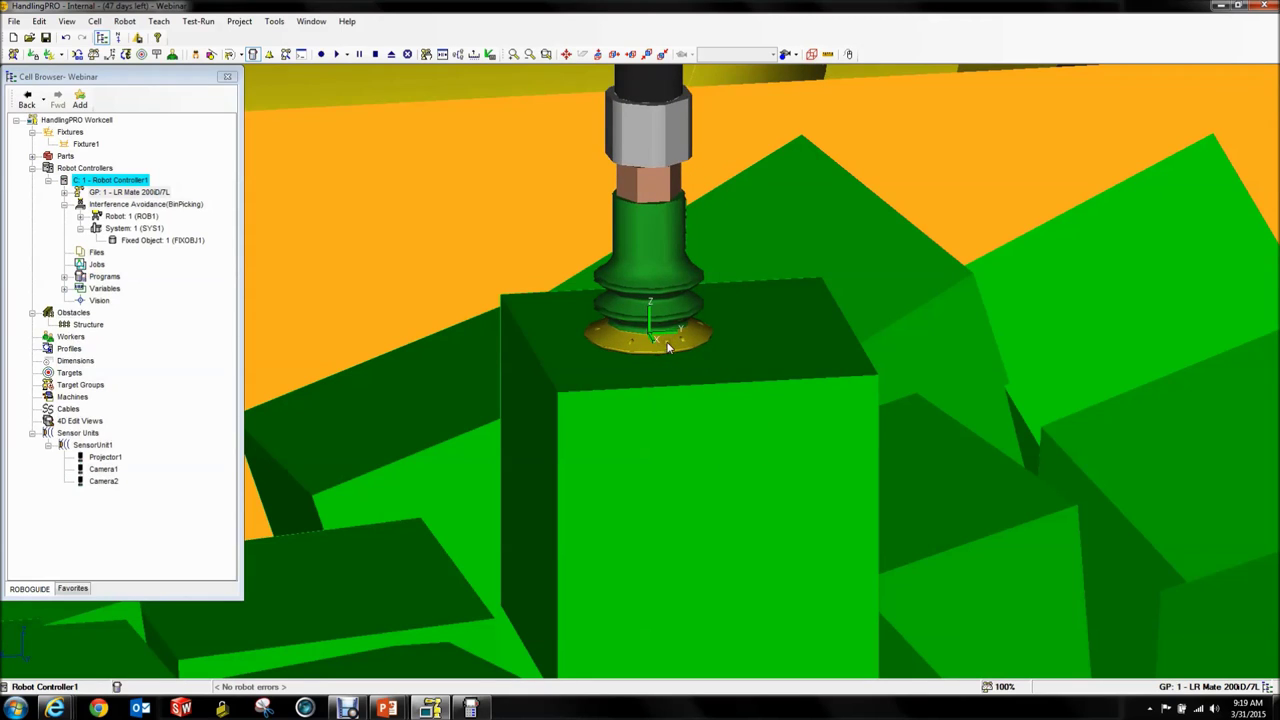
left_click(668, 334)
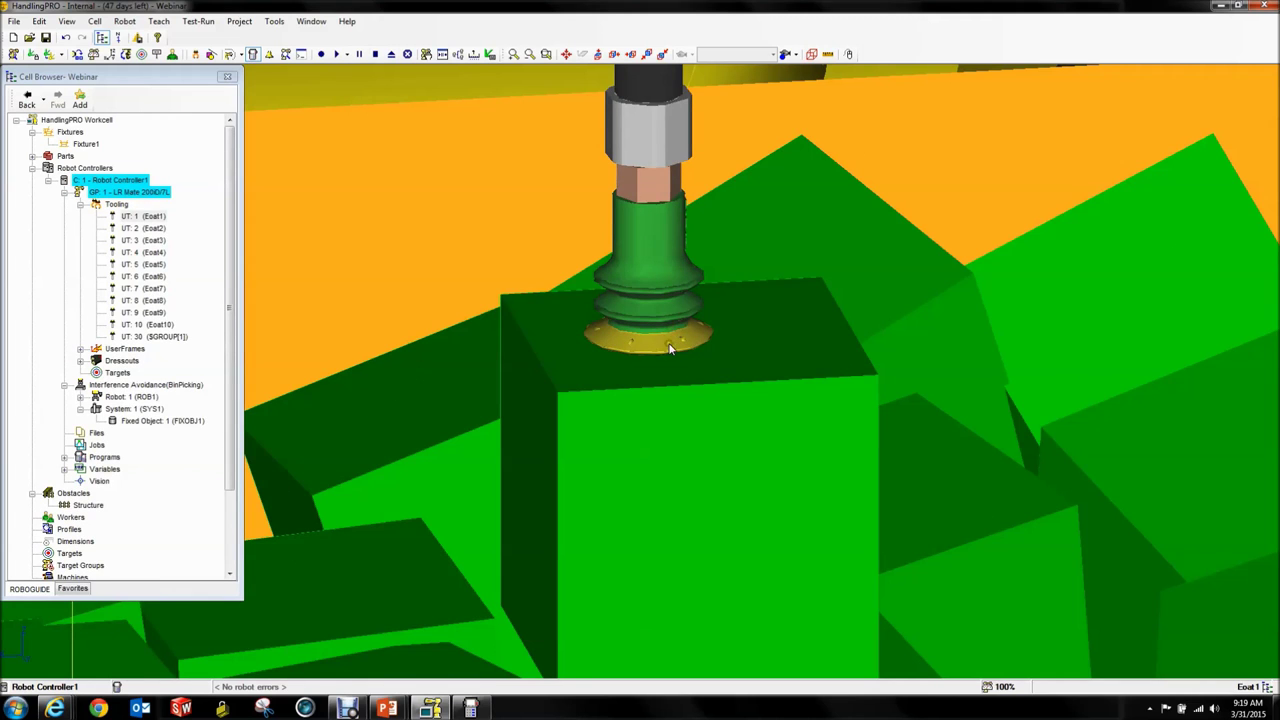
scroll(670, 348, "down", 5)
left_click(686, 348)
scroll(660, 330, "up", 5)
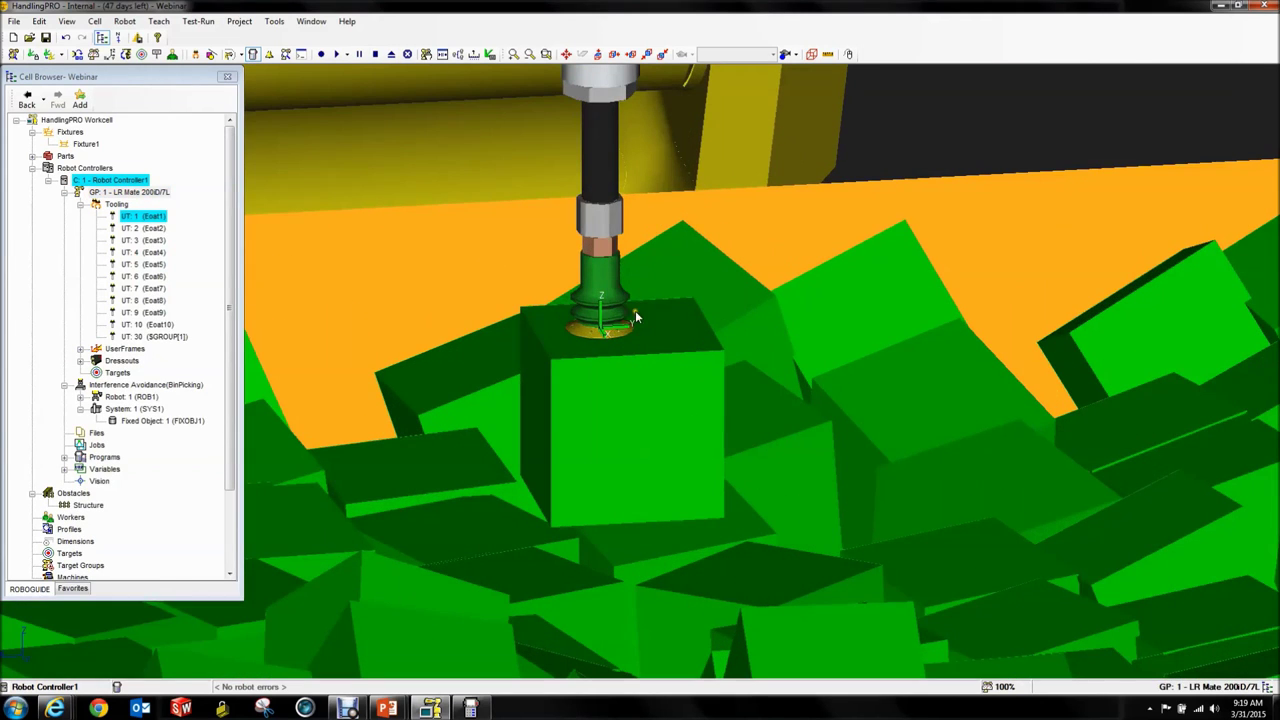
left_click_drag(622, 328, 678, 326)
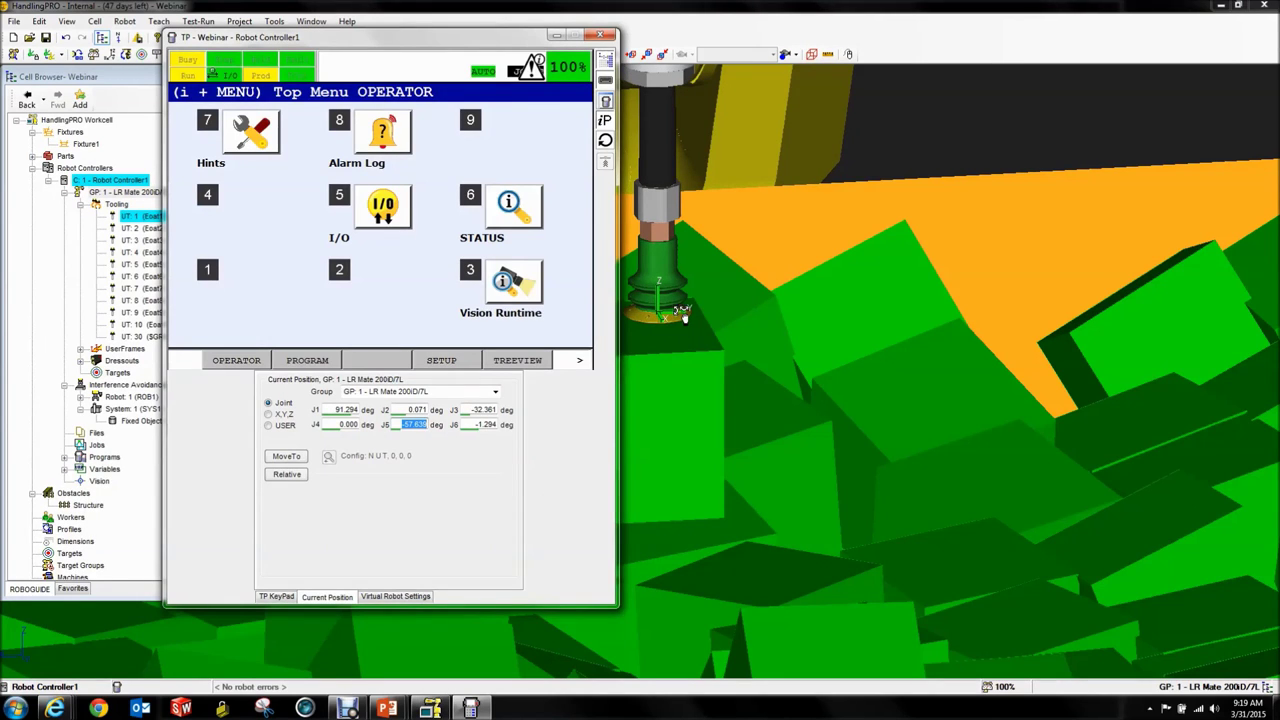
Tilt the tool off vertical on the box's top face and rotate it about its Z axis.
left_click_drag(540, 37, 298, 80)
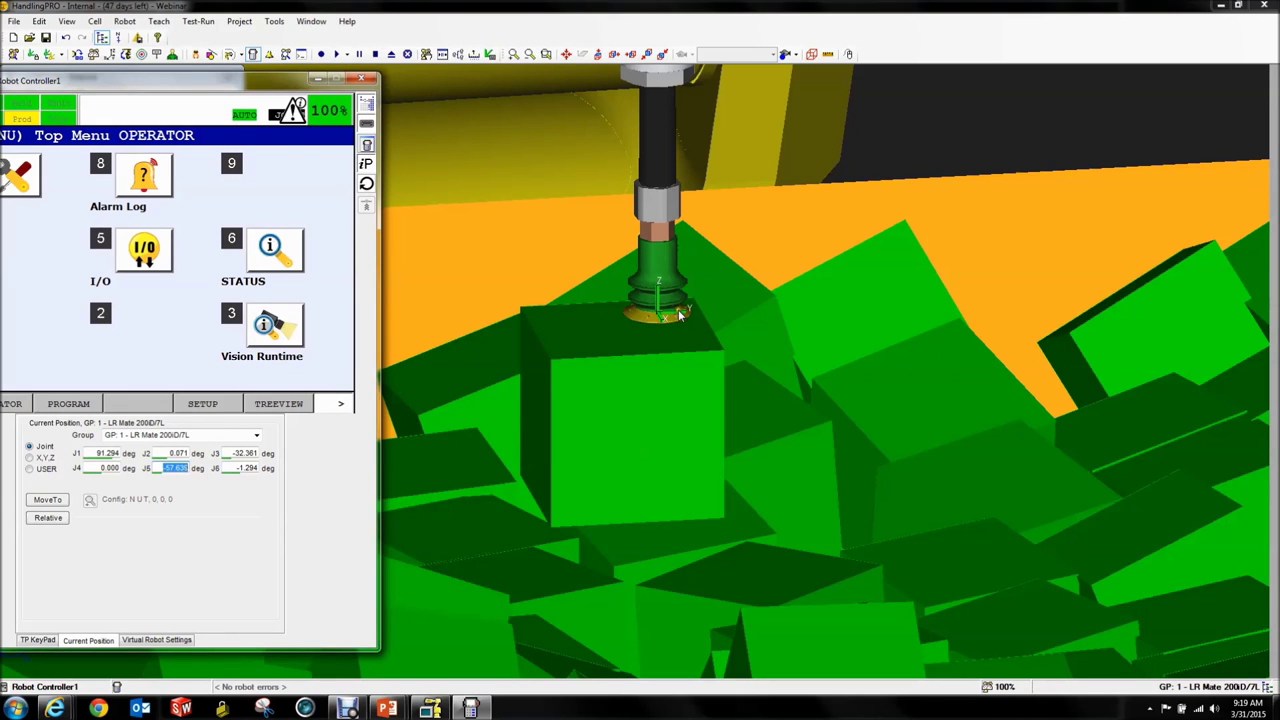
left_click_drag(683, 316, 678, 292)
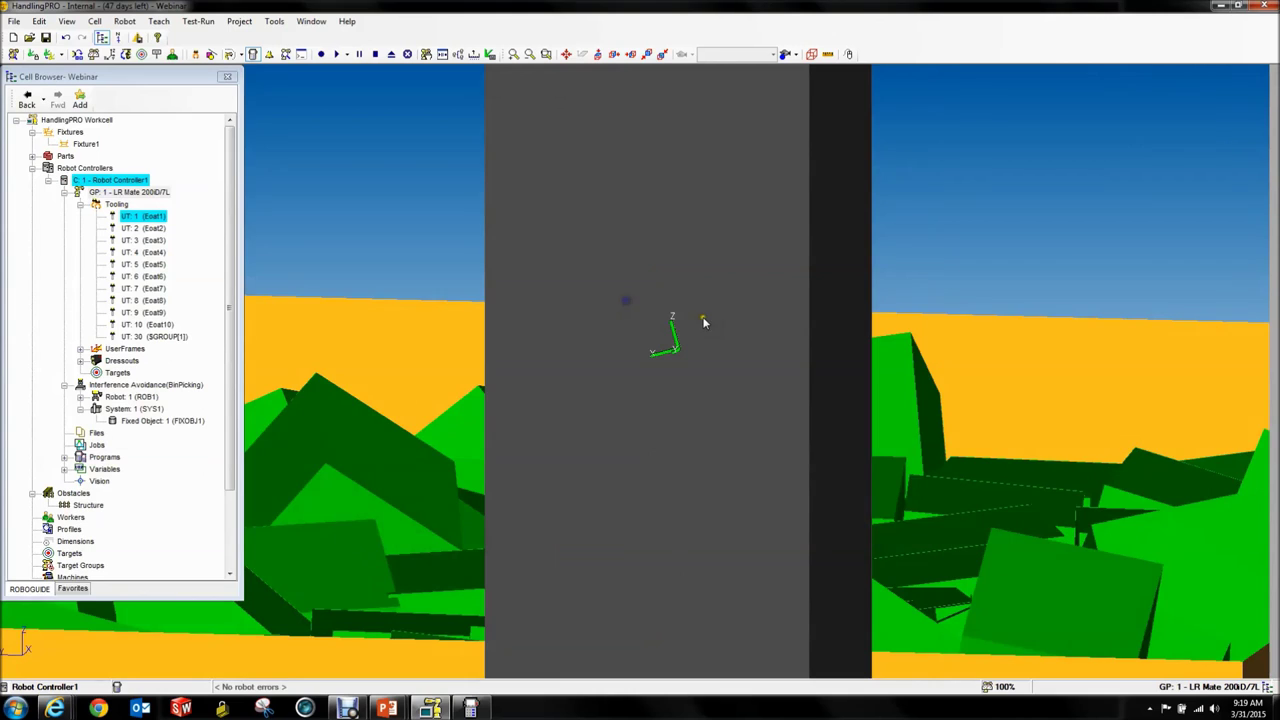
scroll(686, 314, "up", 5)
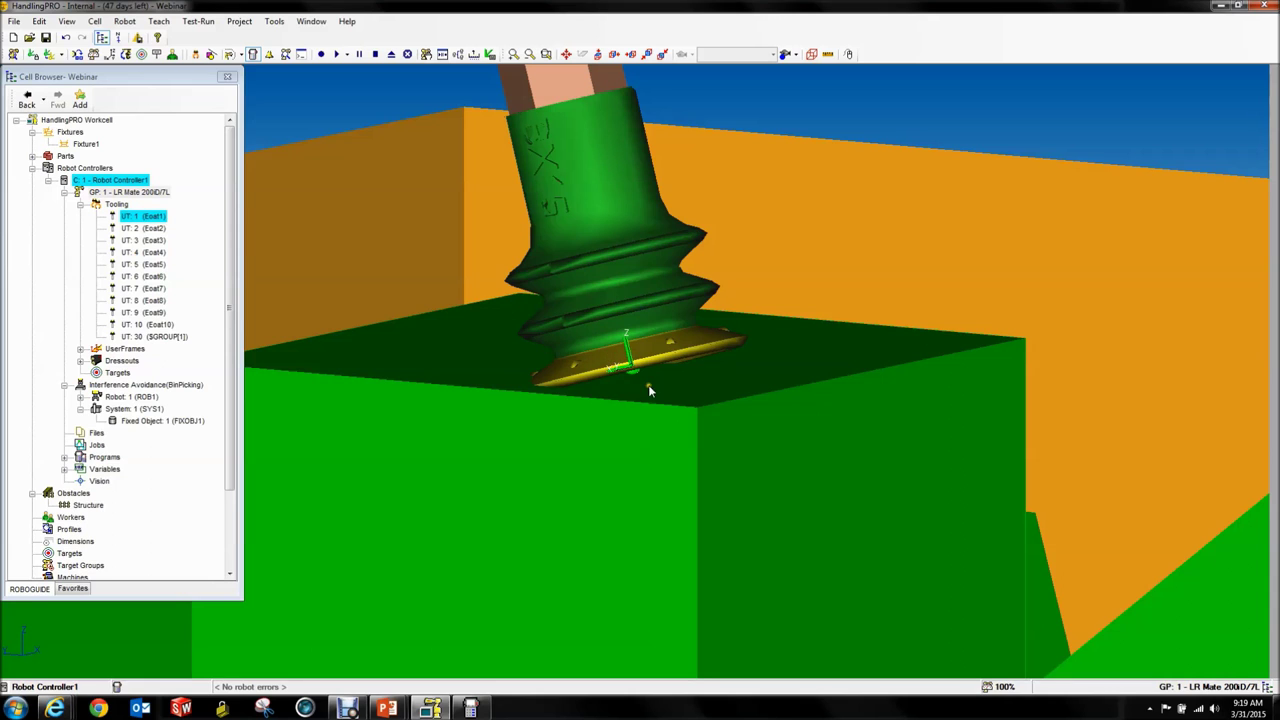
right_click_drag(656, 356, 495, 410)
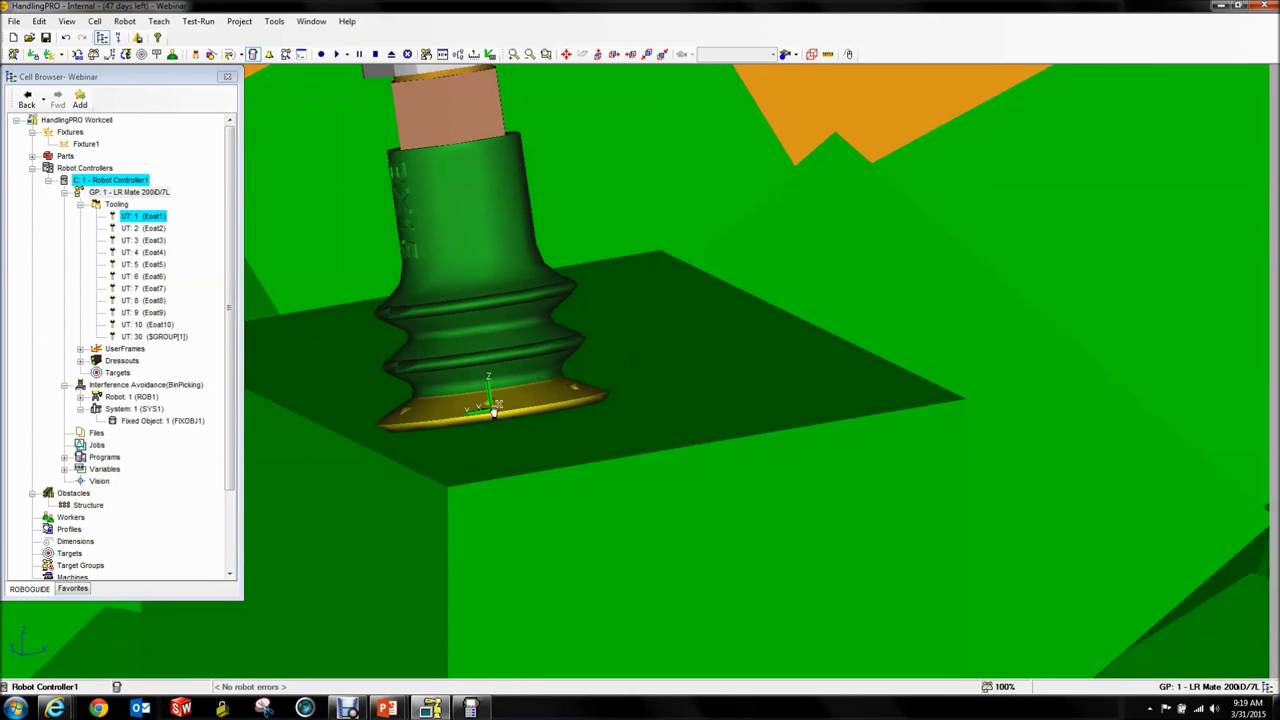
key("alt+t")
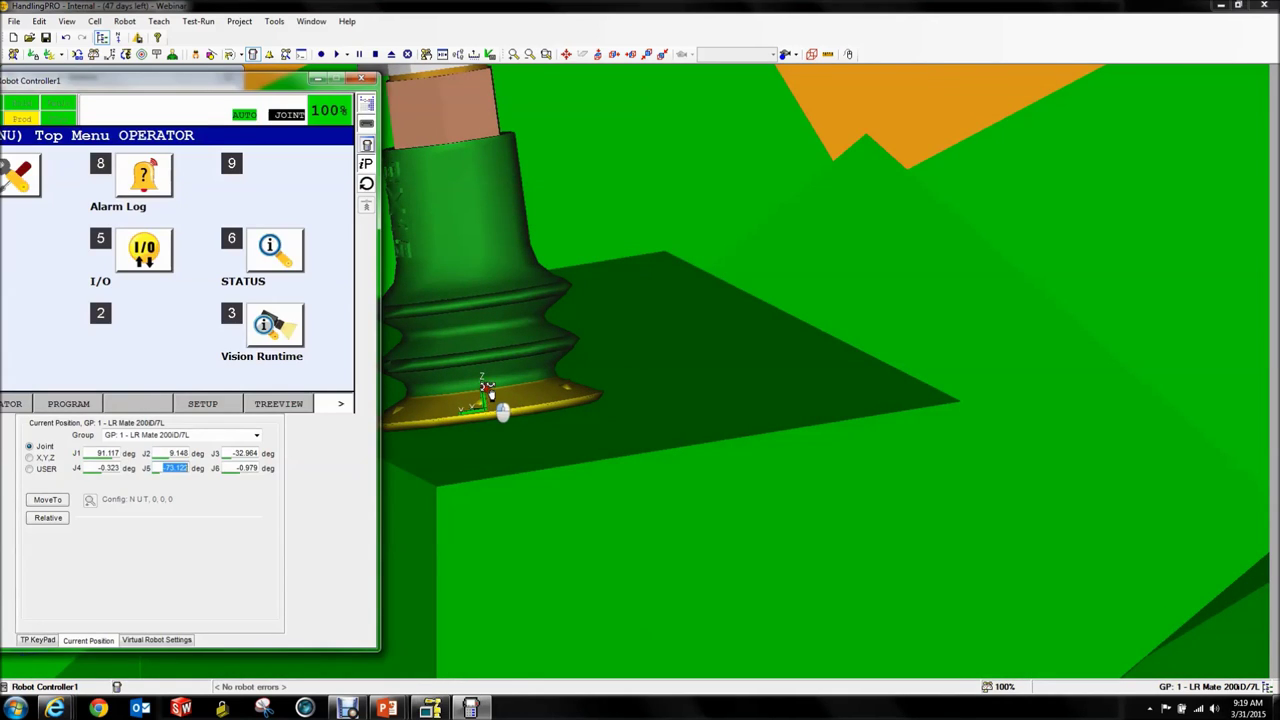
mouse_move(513, 380)
left_mouse_down("ctrl")
mouse_move(680, 360)
mouse_move(911, 303)
mouse_move(419, 360)
mouse_move(540, 362)
mouse_move(517, 363)
left_mouse_up("ctrl")
key("alt+t")
scroll(517, 363, "down", 8)
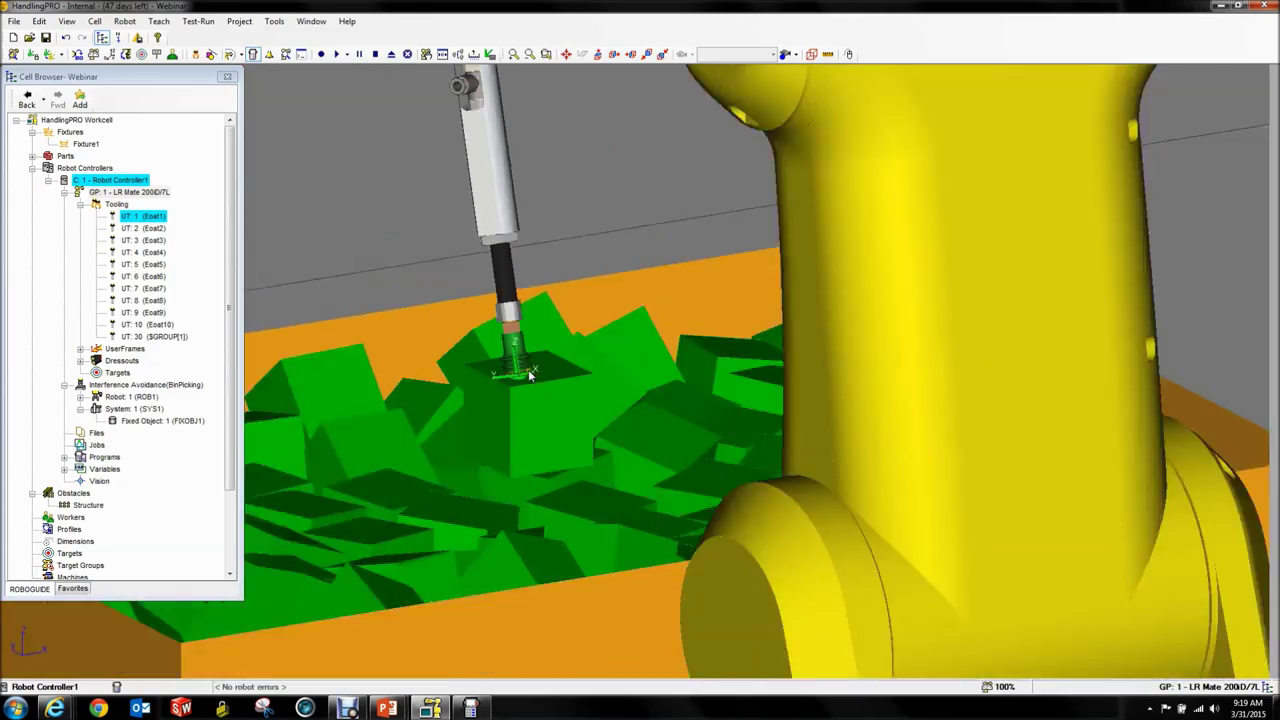
right_click_drag(513, 282, 654, 410)
scroll(623, 398, "up", 3)
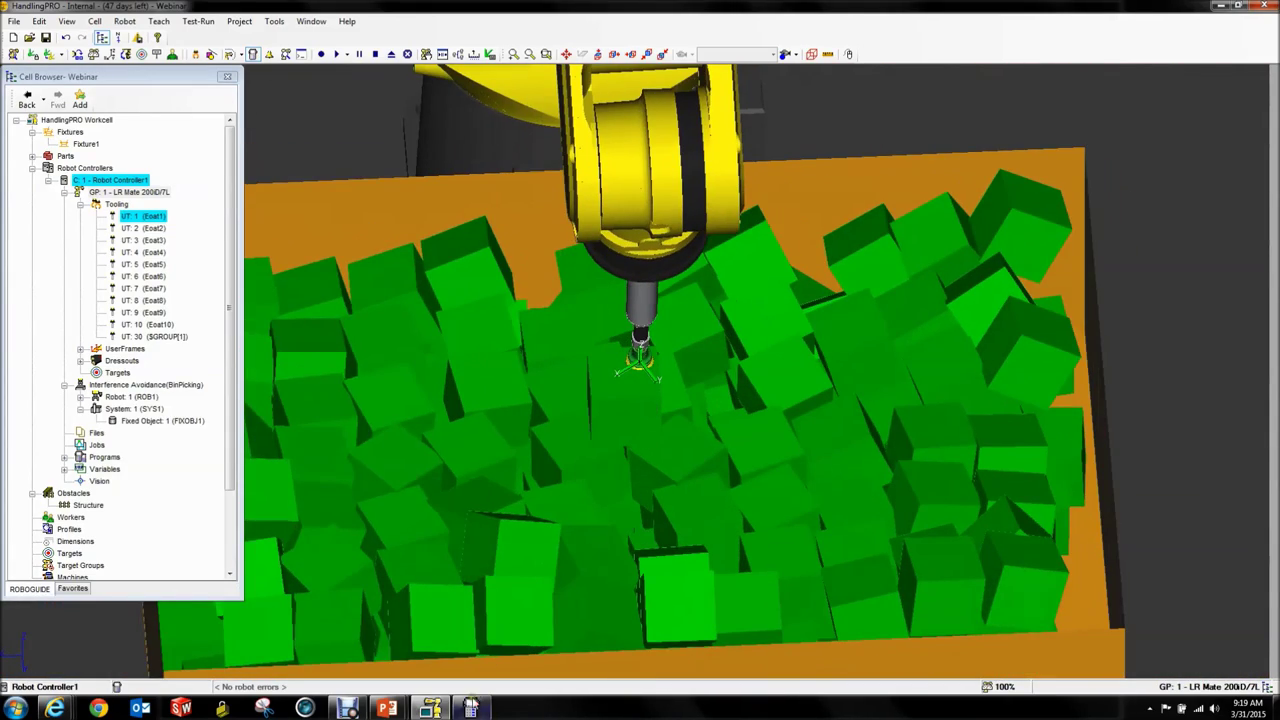
Switch to the iRVision PICK_CONDITION setup window and put the teach pendant away.
left_click(471, 708)
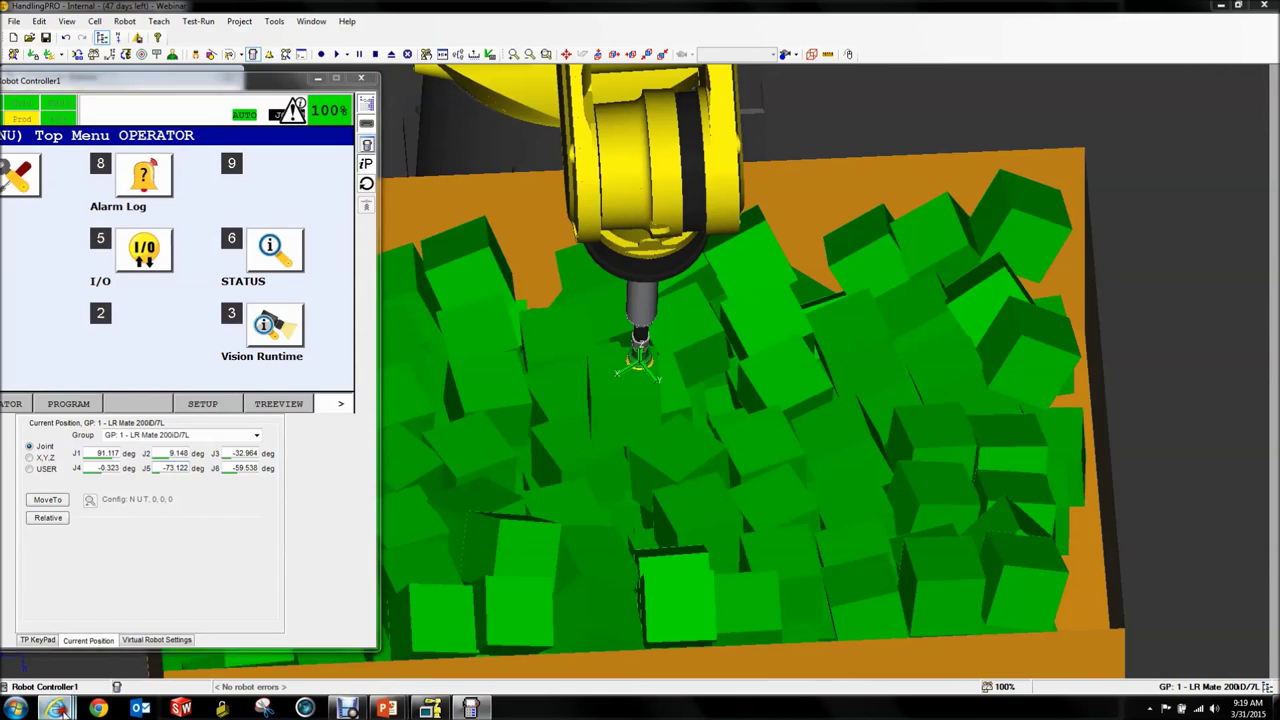
mouse_move(55, 708)
left_click(345, 653)
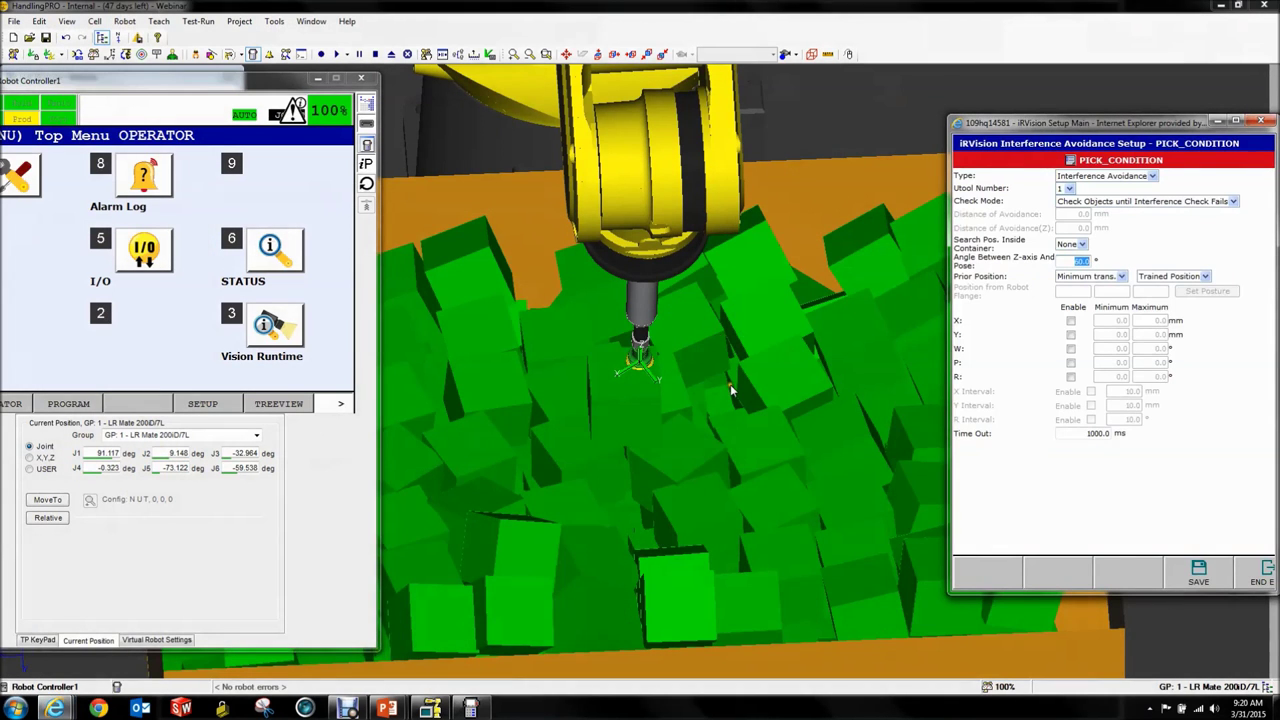
left_click(317, 78)
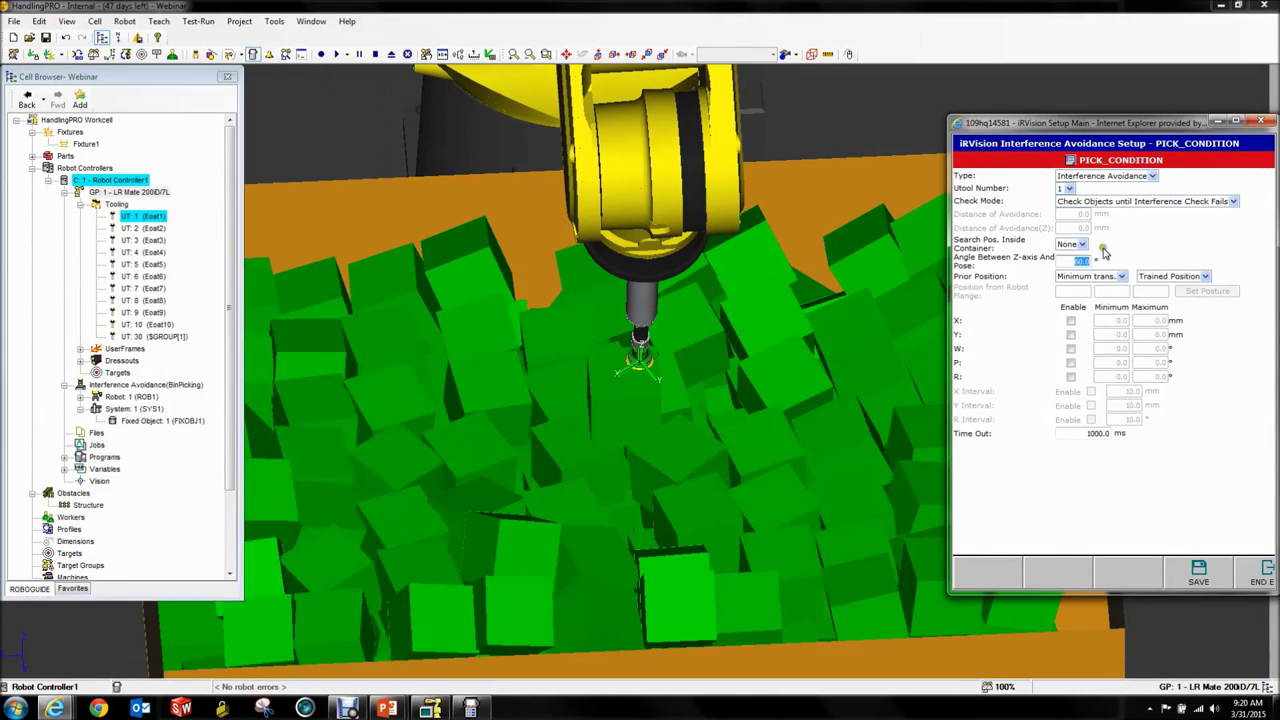
Enable the X and Y ranges of the pick condition, each from -10 to 10 mm.
left_click(1071, 321)
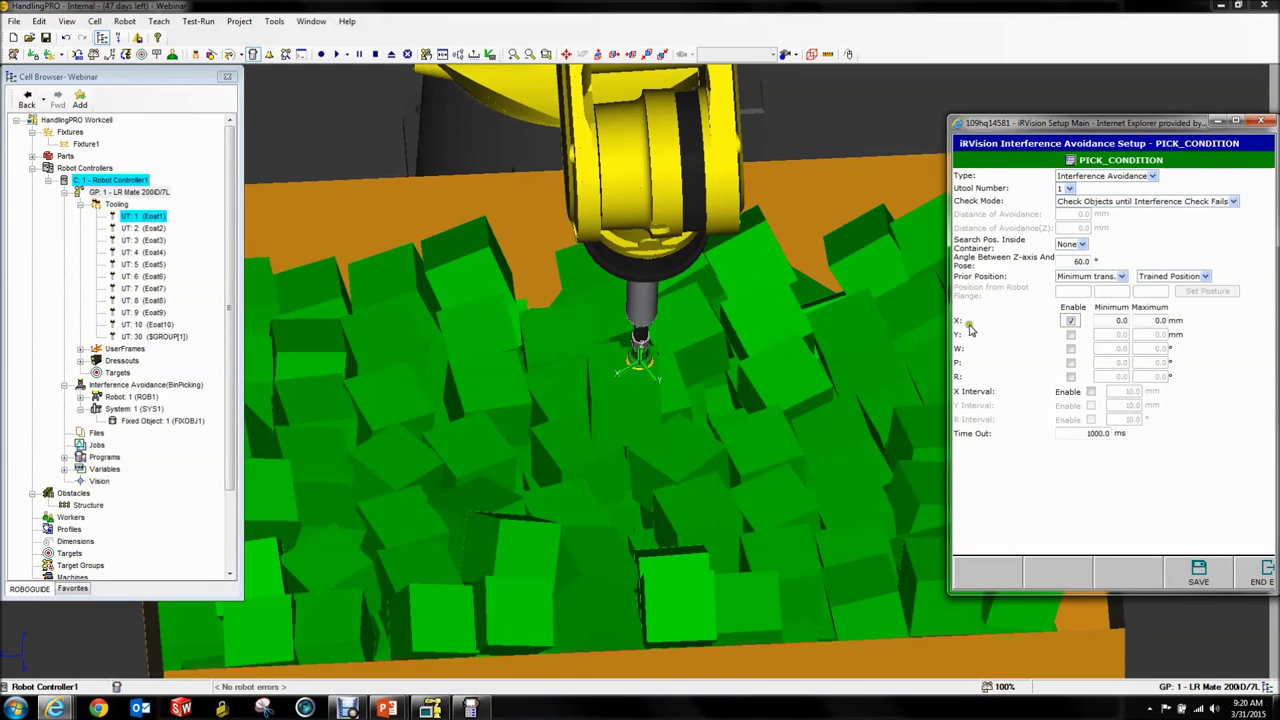
left_click(1118, 321)
type("-10")
key("Tab")
type("10")
key("Tab")
key("space")
key("Tab")
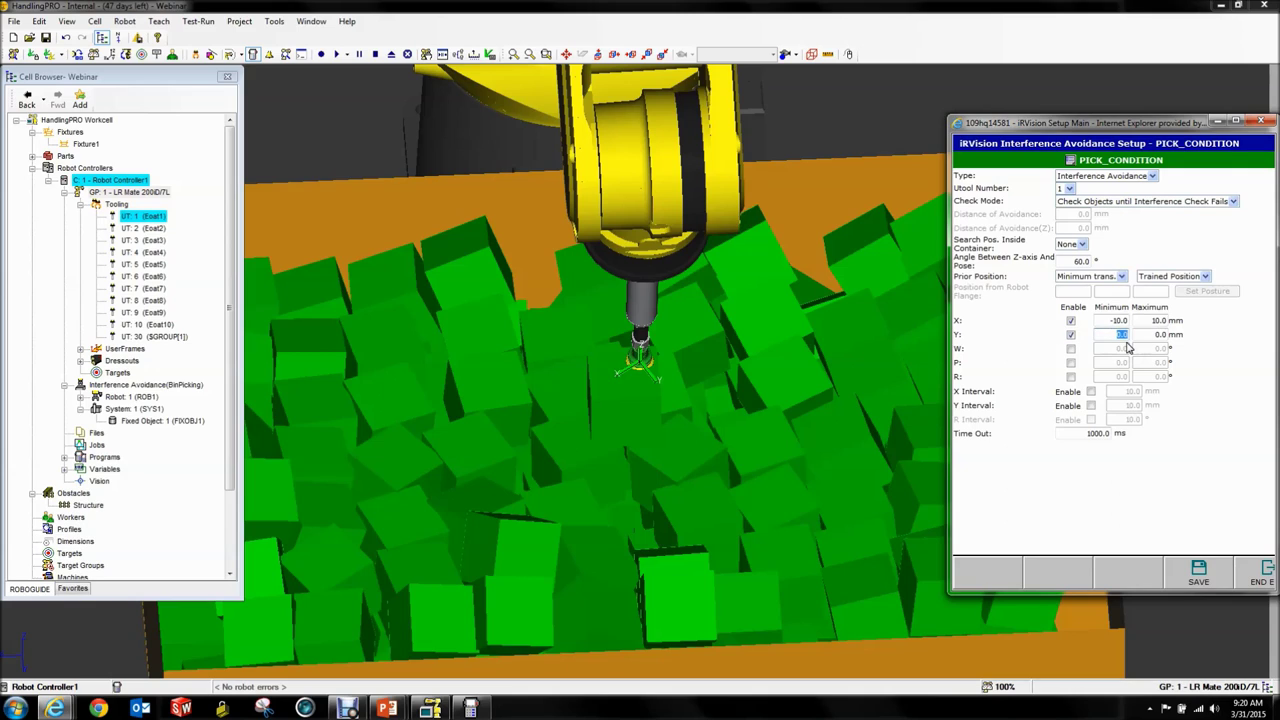
type("-10")
key("Tab")
key("Tab")
Enable the W, P and R ranges, with W and P from -15 to 15° and R from -180 to 180°.
left_click(1071, 348)
left_click(1071, 362)
left_click(1071, 377)
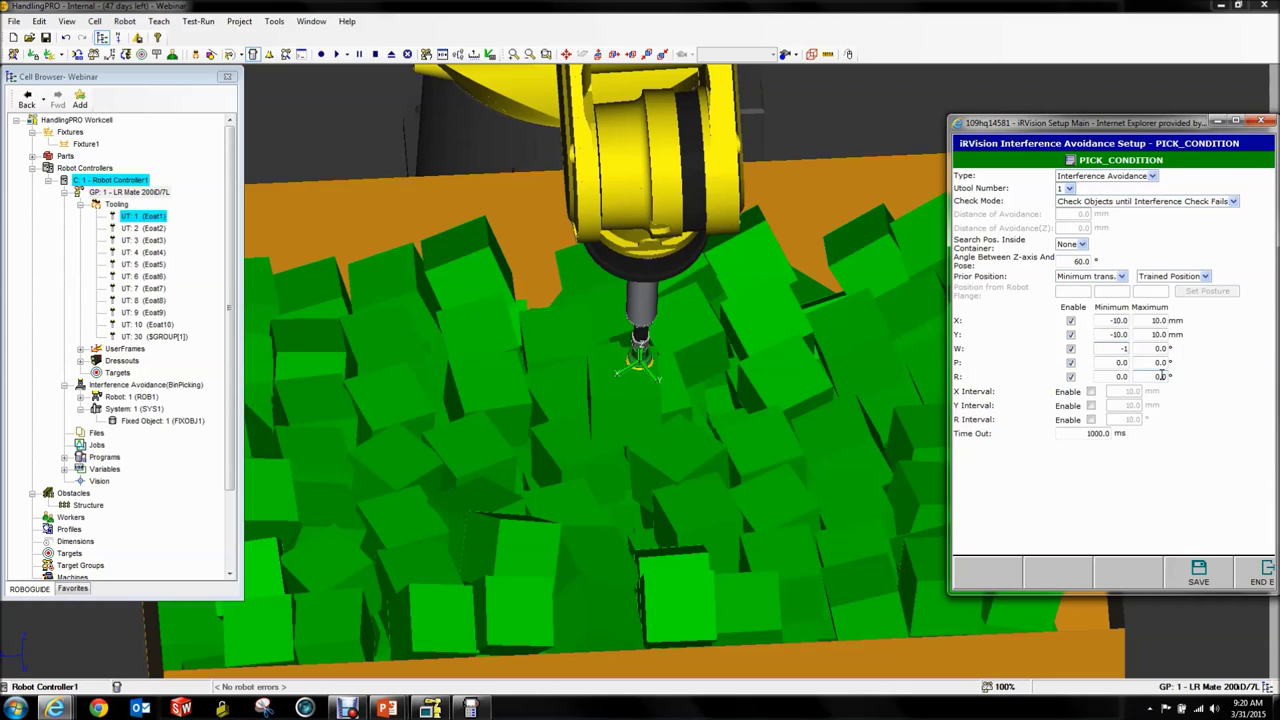
key("Tab")
type("1")
key("Tab")
type("-15")
key("Tab")
type("15")
key("Tab")
left_click(1162, 376)
left_click(1169, 465)
Examine the tilted tool over the bin from another angle and review the pick condition's ranges.
right_click_drag(812, 320, 953, 390)
scroll(921, 344, "up", 5)
scroll(921, 344, "down", 5)
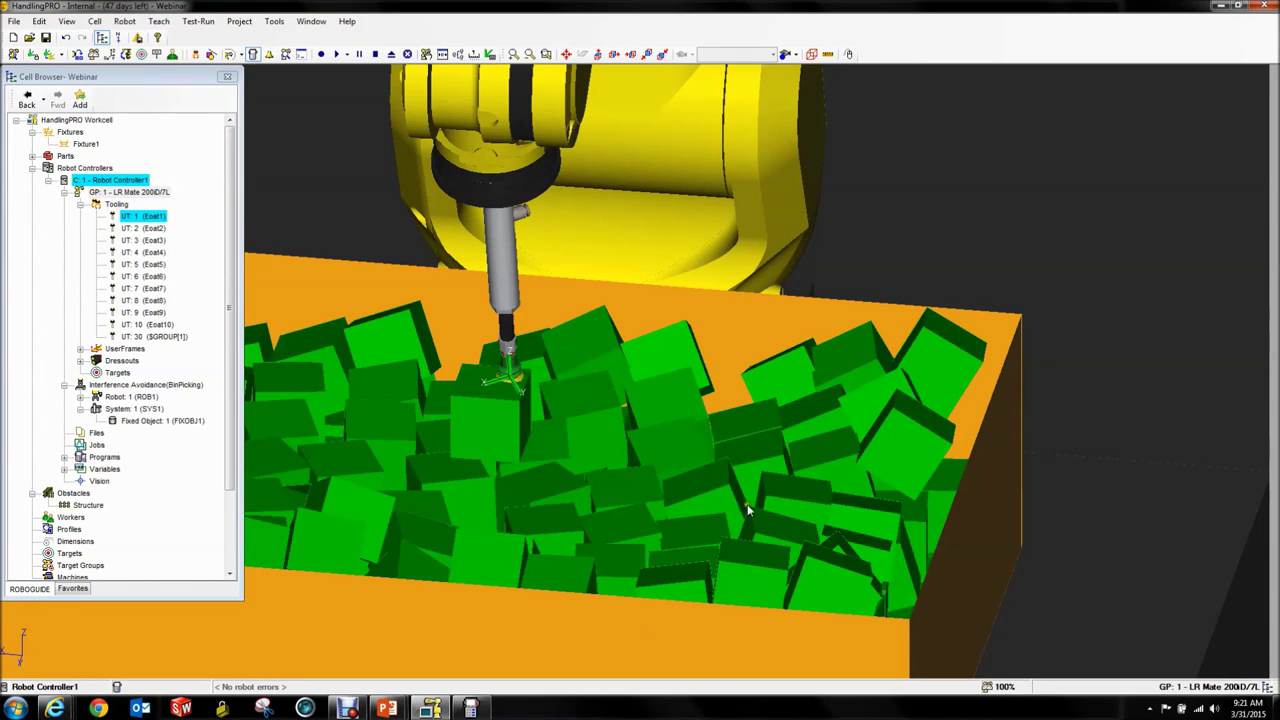
mouse_move(56, 708)
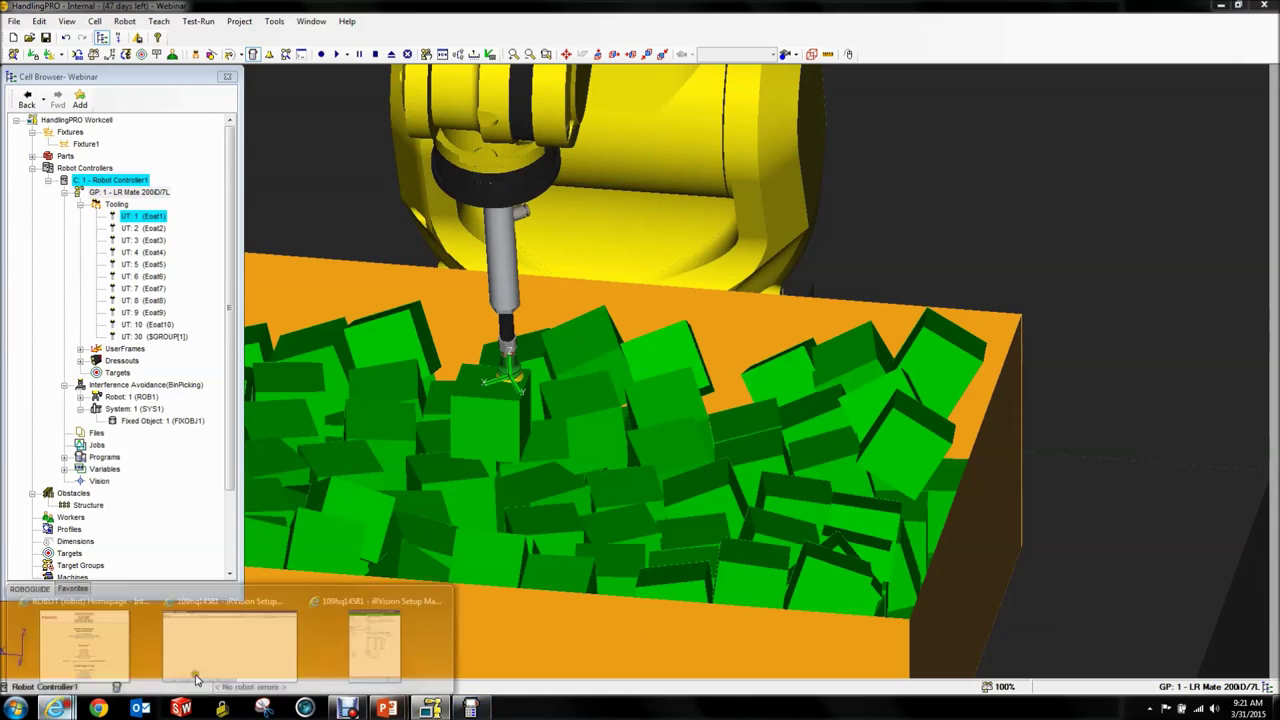
left_click(397, 628)
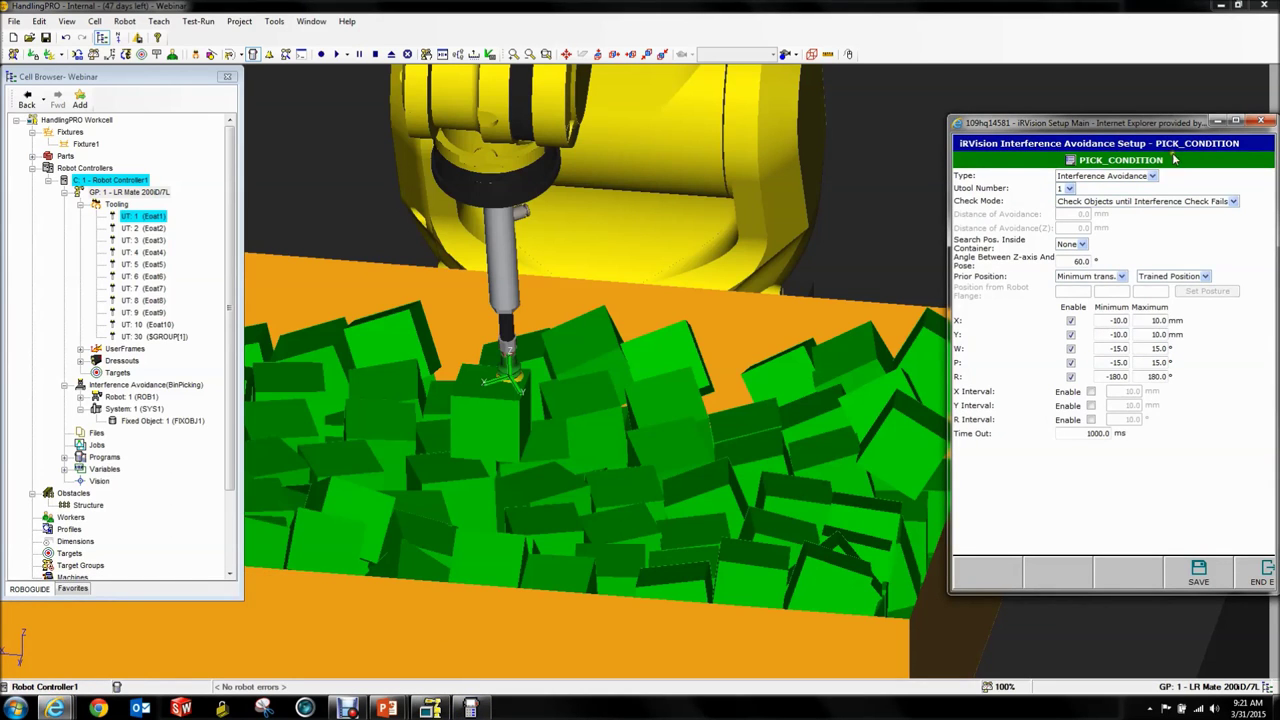
left_click(1214, 120)
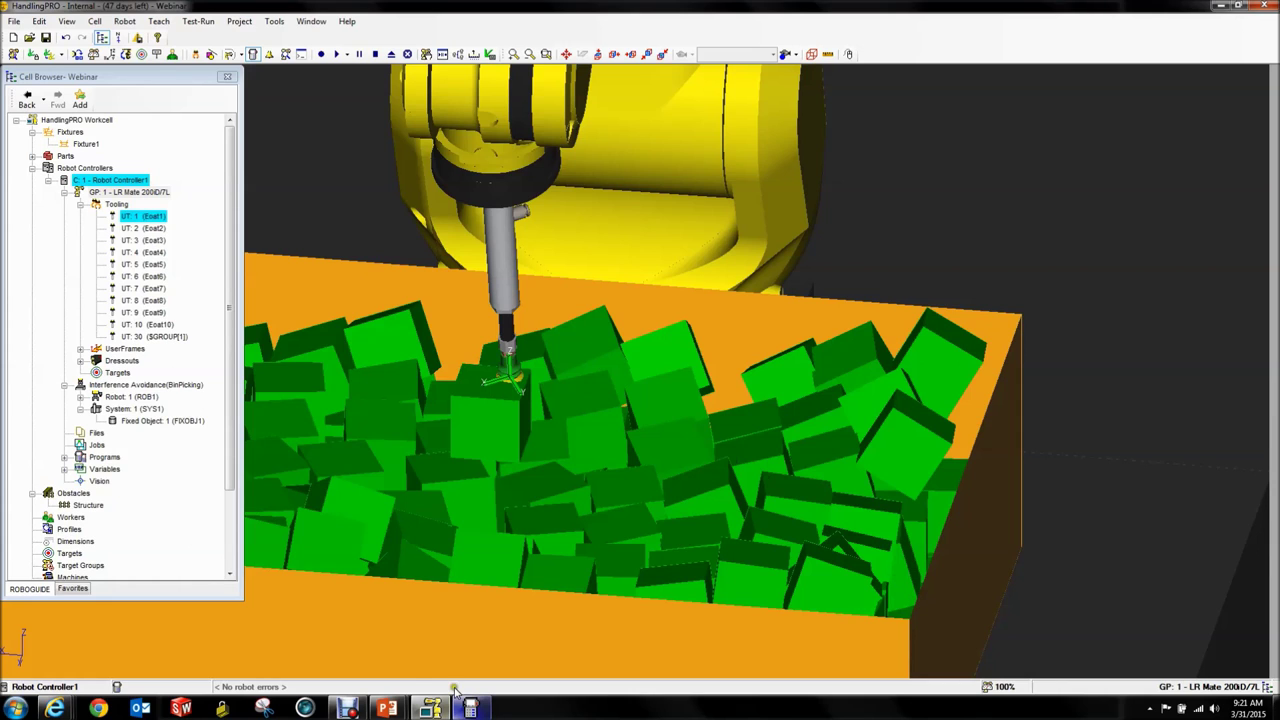
Try the pick condition with the Y, P and R ranges disabled, and re-enable all three.
mouse_move(55, 708)
left_click(372, 630)
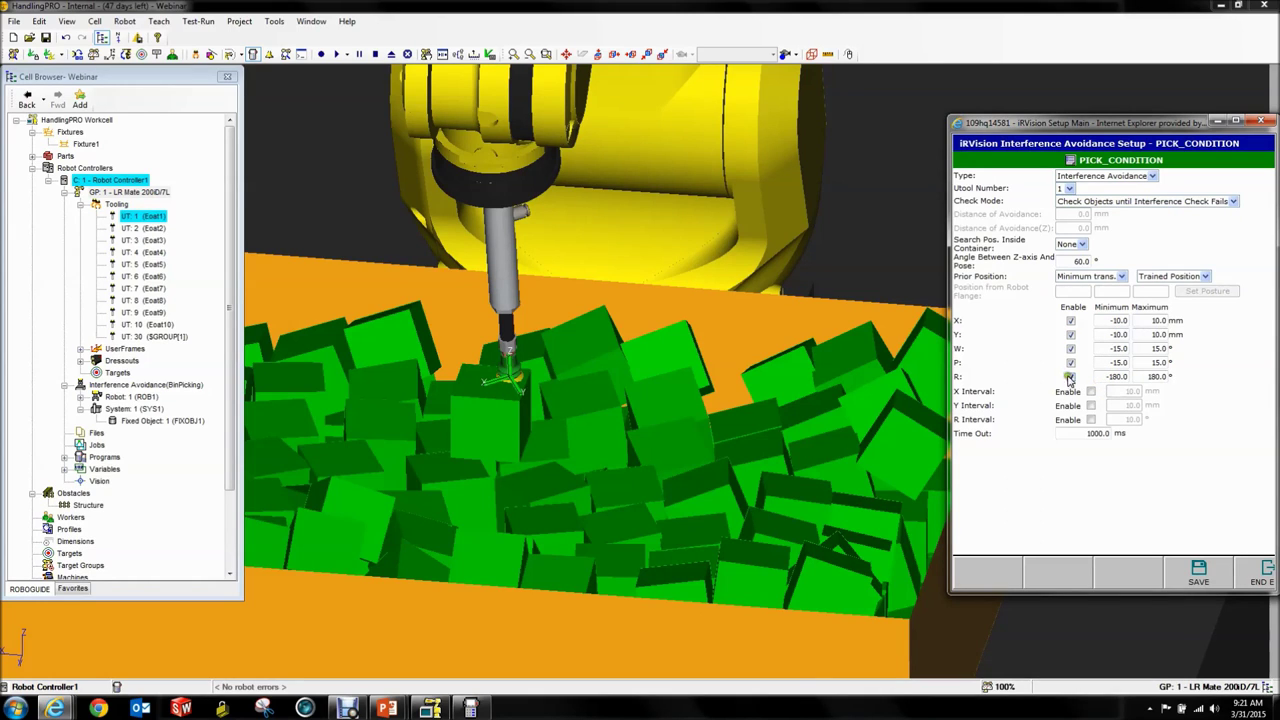
left_click(1071, 335)
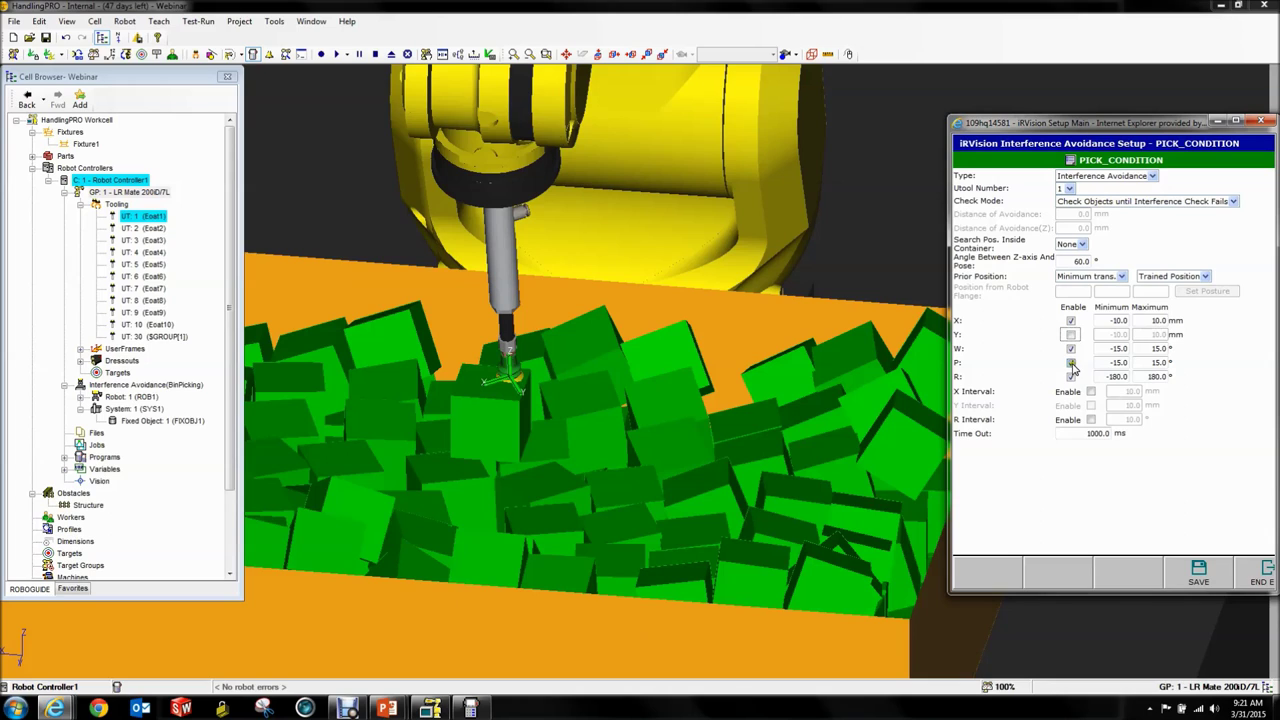
left_click(1071, 363)
left_click(1071, 377)
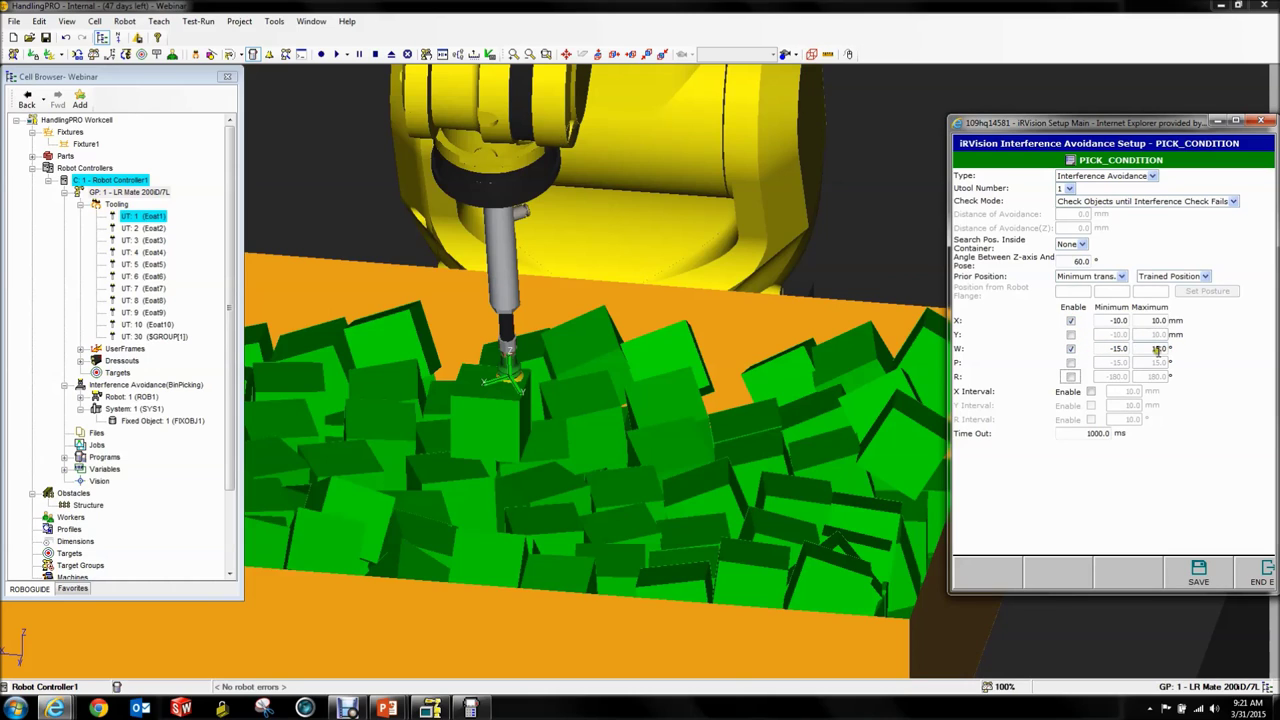
left_click(1071, 362)
left_click(1071, 377)
left_click(1071, 334)
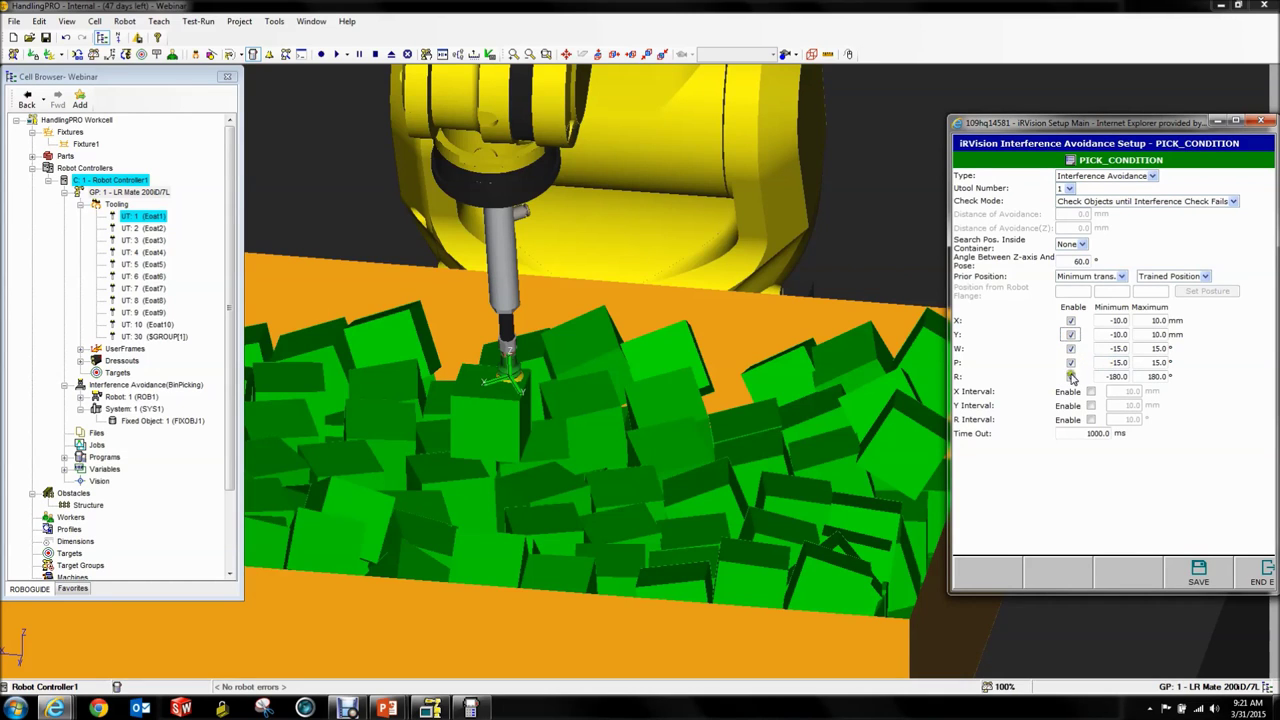
Save the pick condition, end its editing and put the iRVision setup window away.
left_click(1199, 578)
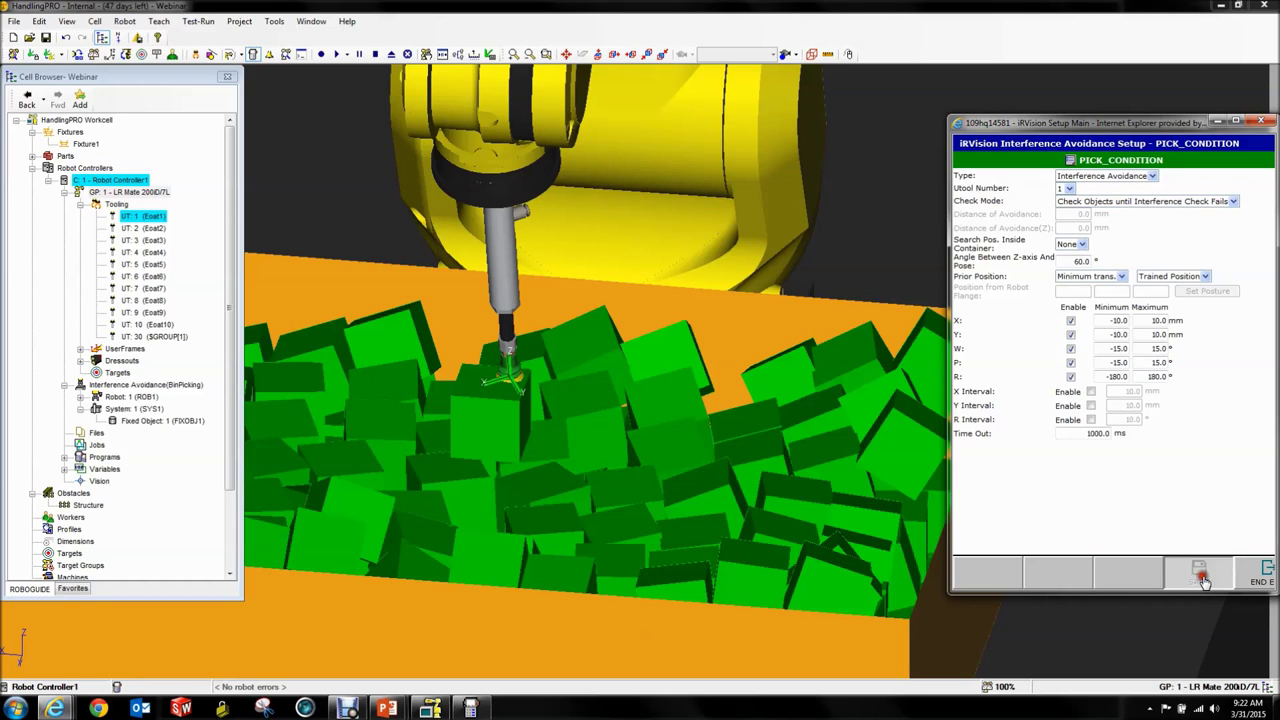
left_click(1256, 582)
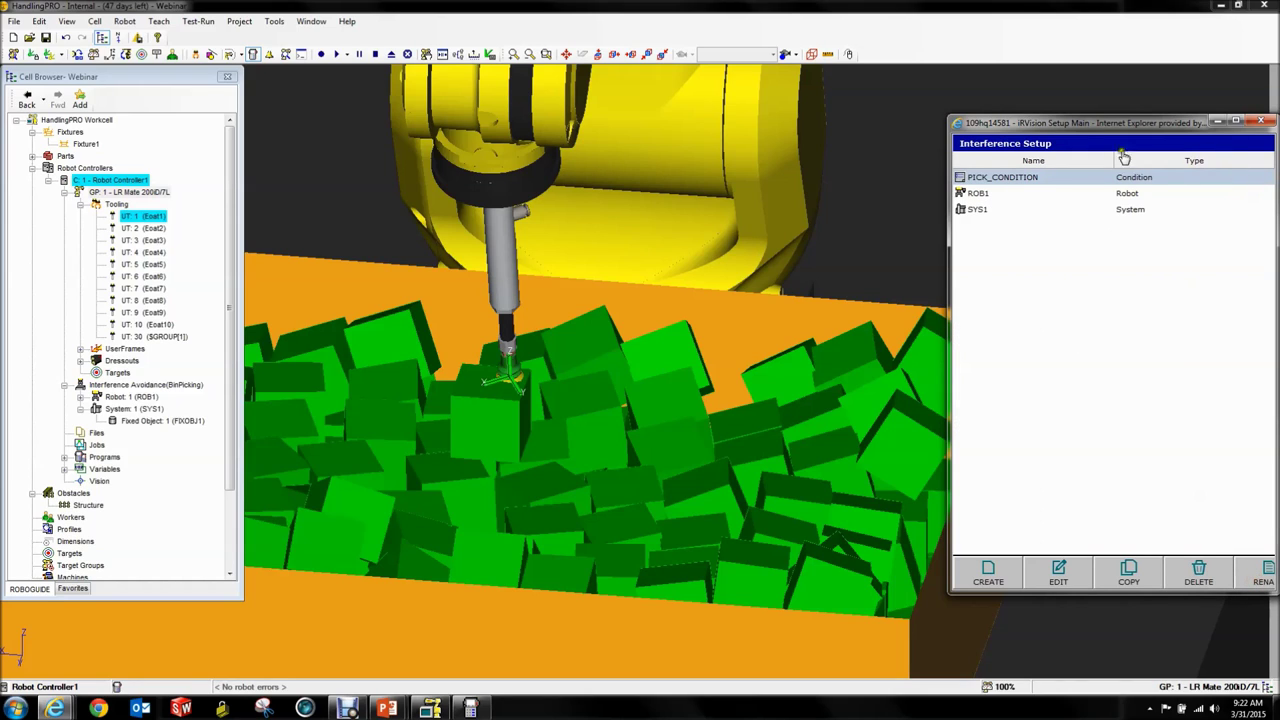
left_click(1217, 120)
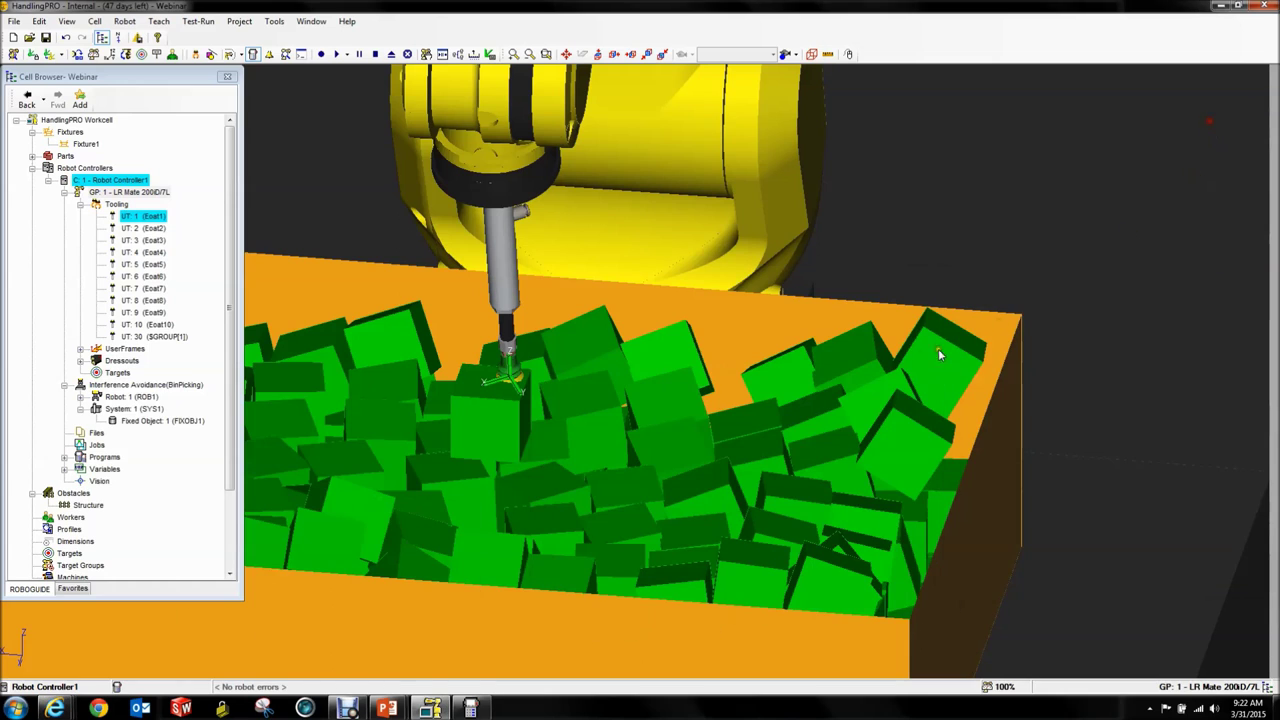
In the teach pendant's USER frame position, set W, P and R to 0 and move the robot there.
mouse_move(471, 708)
left_click(463, 634)
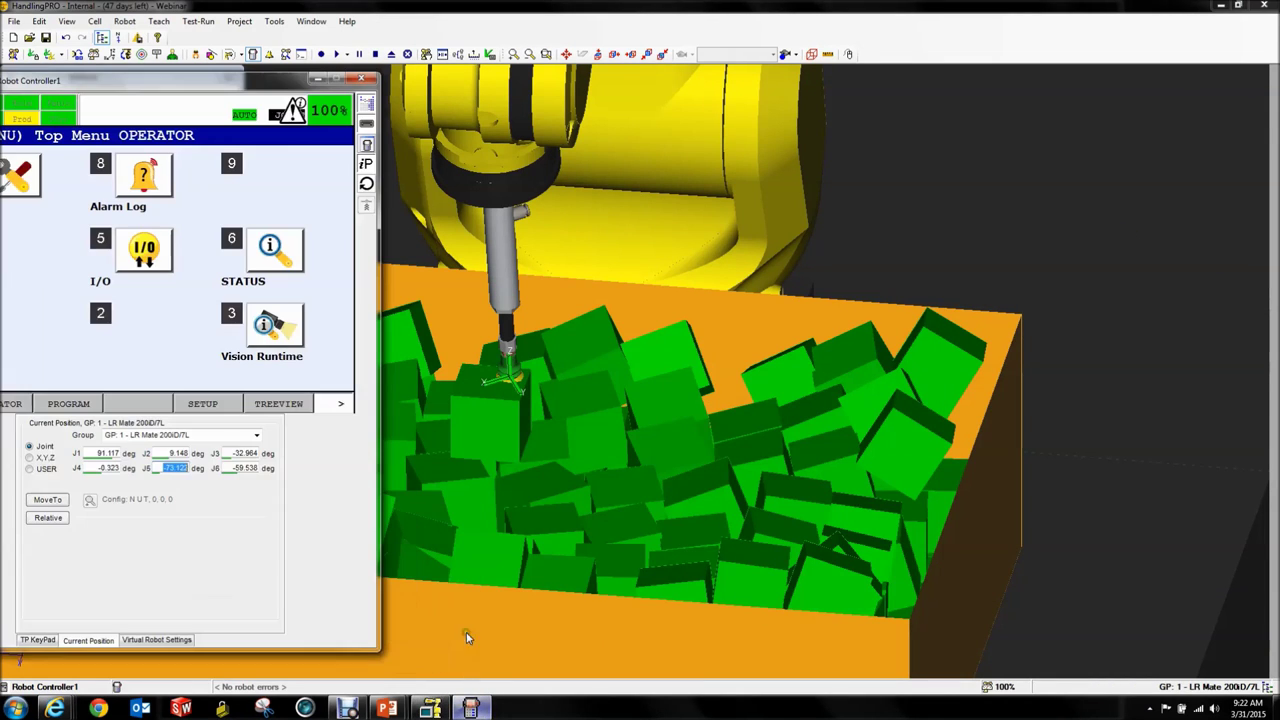
left_click_drag(245, 82, 325, 77)
left_click(109, 463)
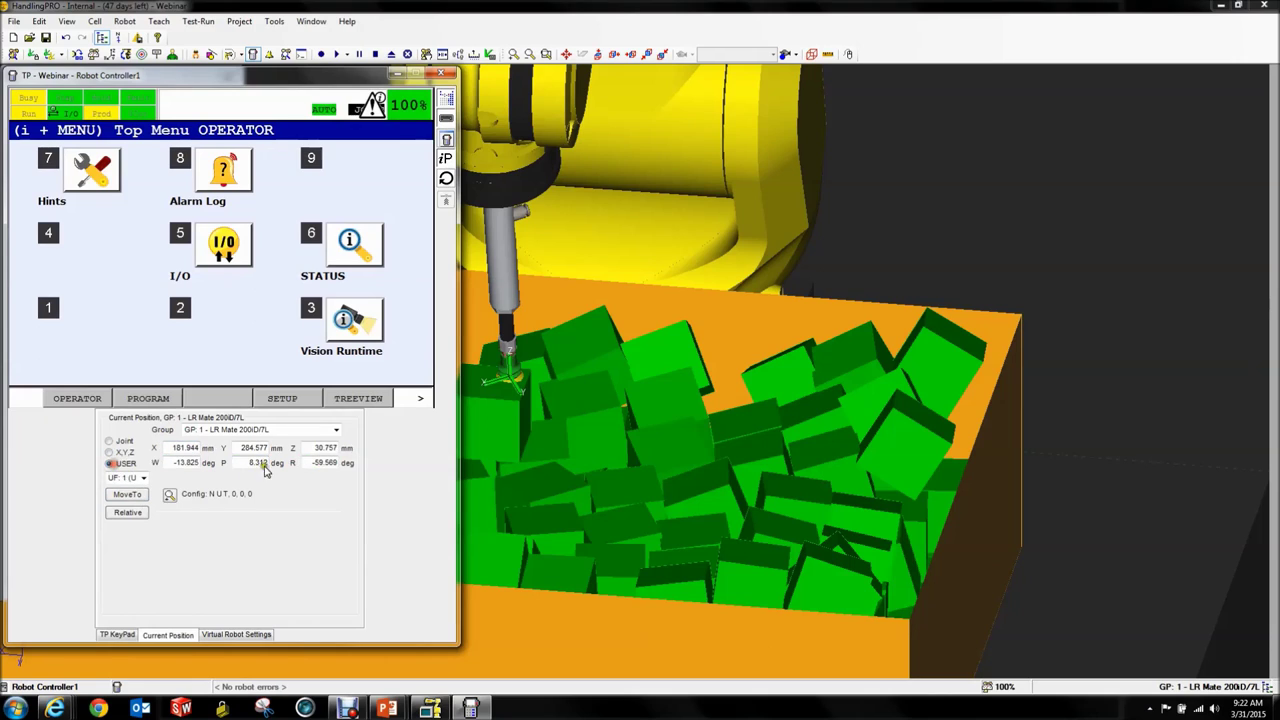
double_click(183, 461)
type("0")
key("Tab")
type("0")
key("Tab")
type("0")
left_click(133, 495)
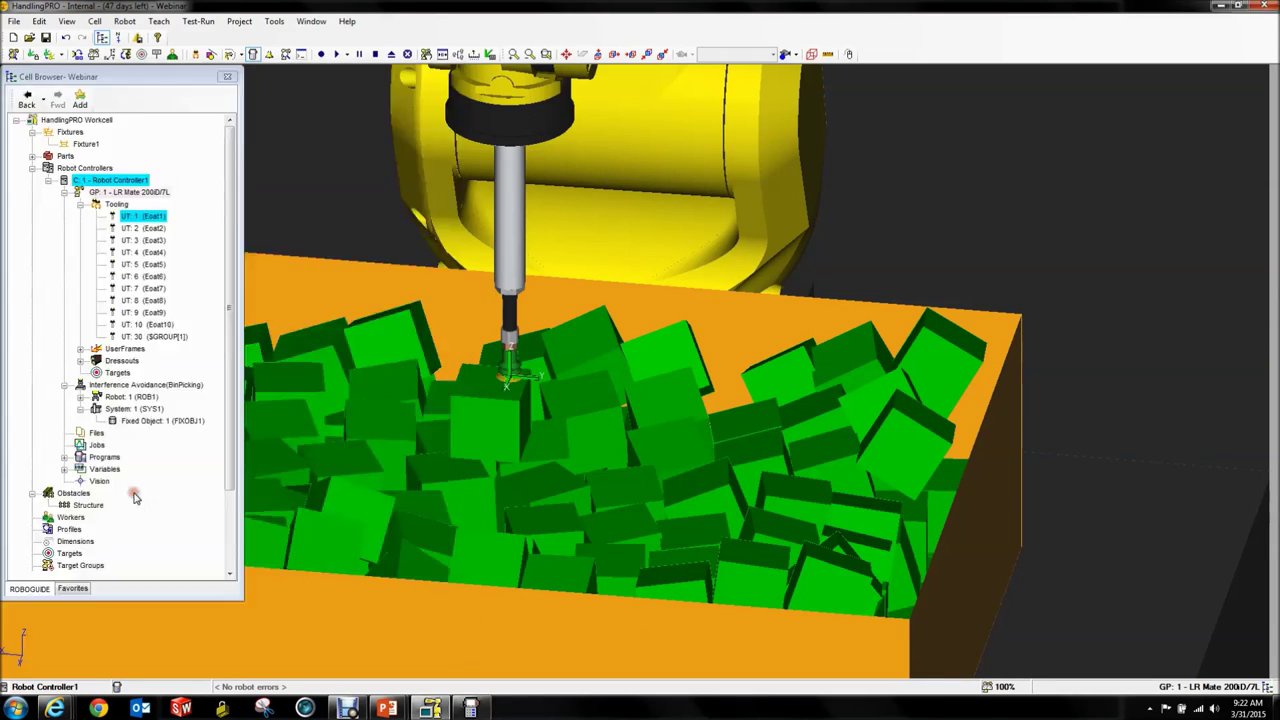
left_click(397, 75)
Shift the vertical suction cup across the top face of the upright box.
mouse_move(531, 382)
left_mouse_down()
mouse_move(531, 403)
mouse_move(503, 377)
mouse_move(495, 405)
left_mouse_up()
right_click_drag(495, 405, 500, 404)
scroll(500, 404, "up", 8)
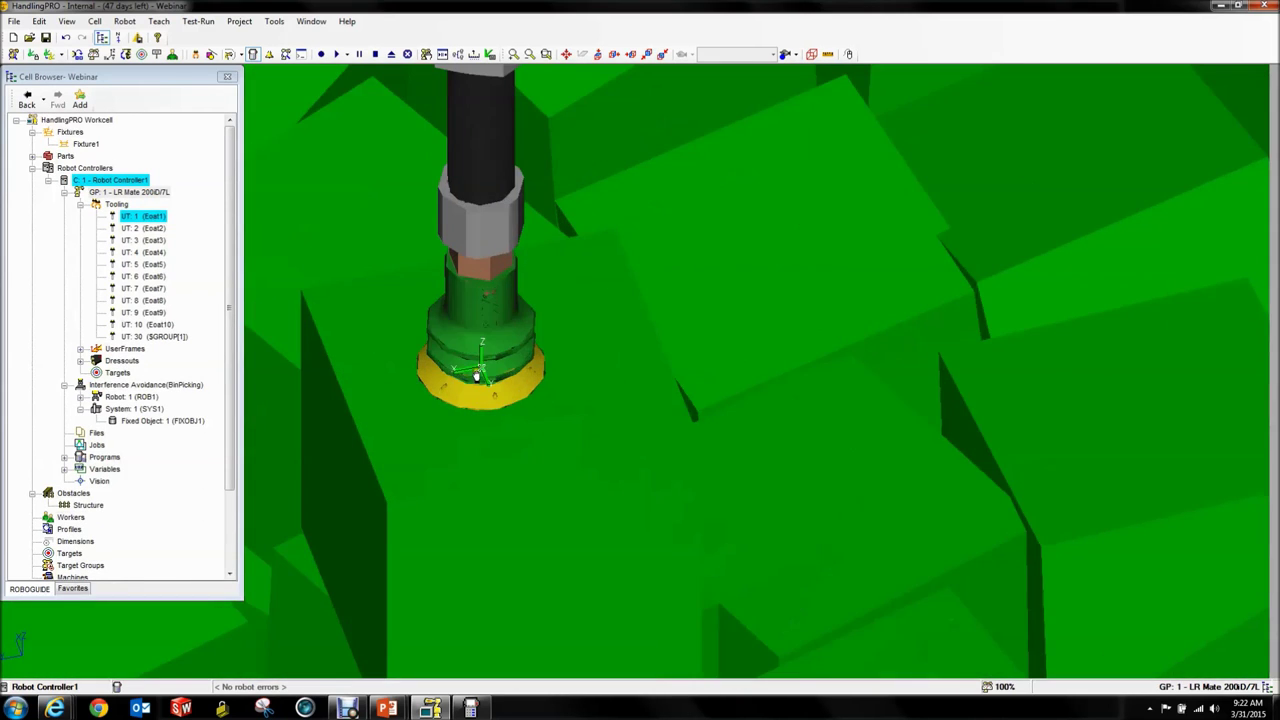
left_click_drag(459, 375, 494, 369)
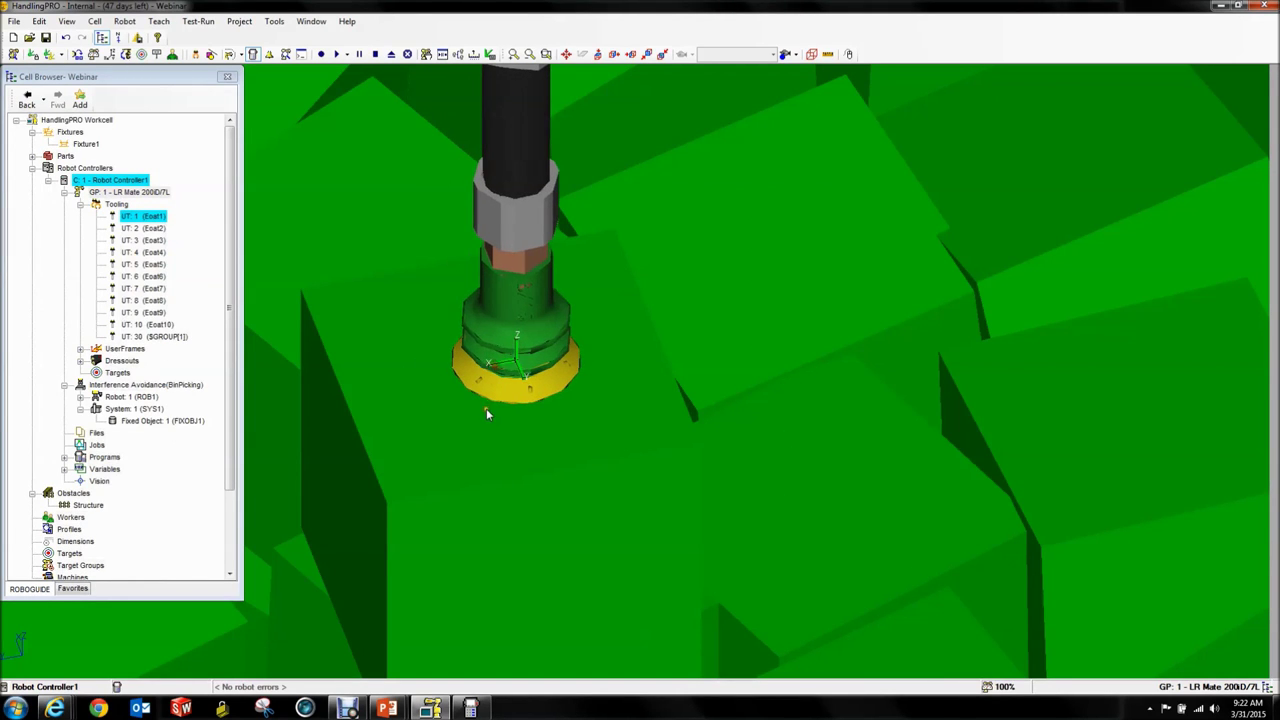
Switch to the robot's web server homepage in the browser and open the Parts List Manager.
scroll(495, 408, "down", 8)
right_click_drag(520, 446, 558, 430)
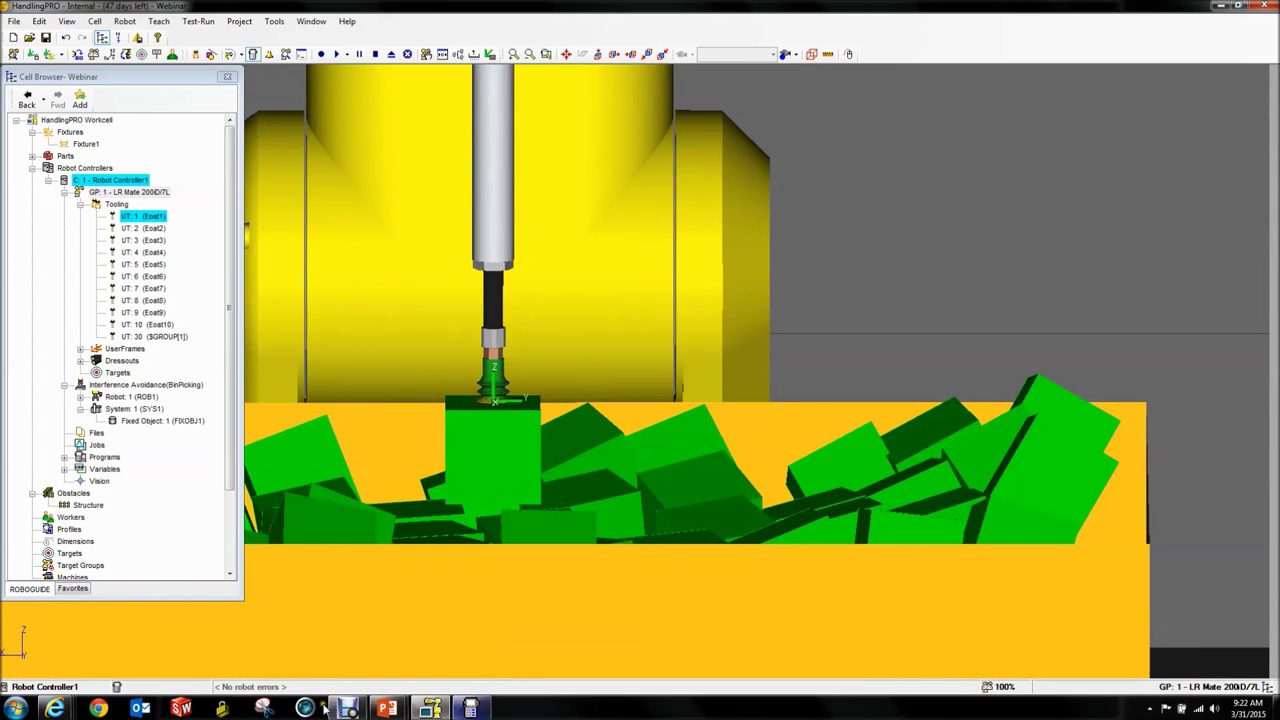
mouse_move(55, 708)
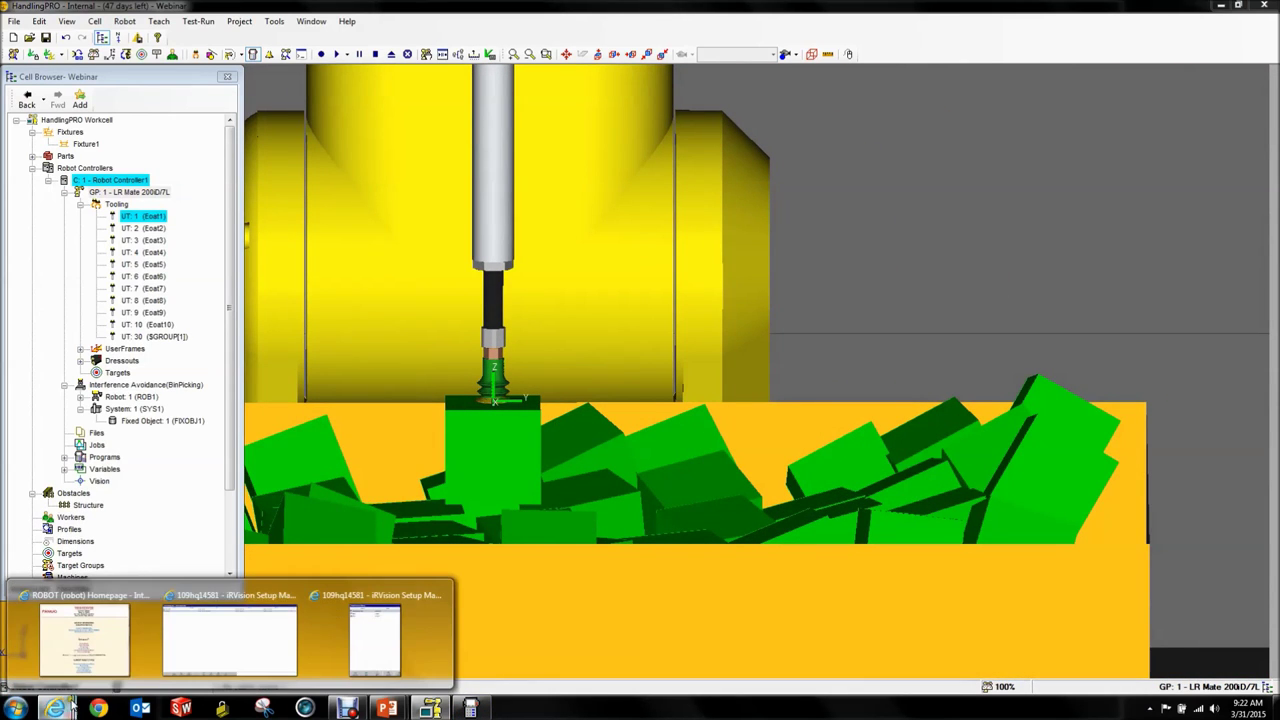
left_click(246, 654)
left_click(116, 647)
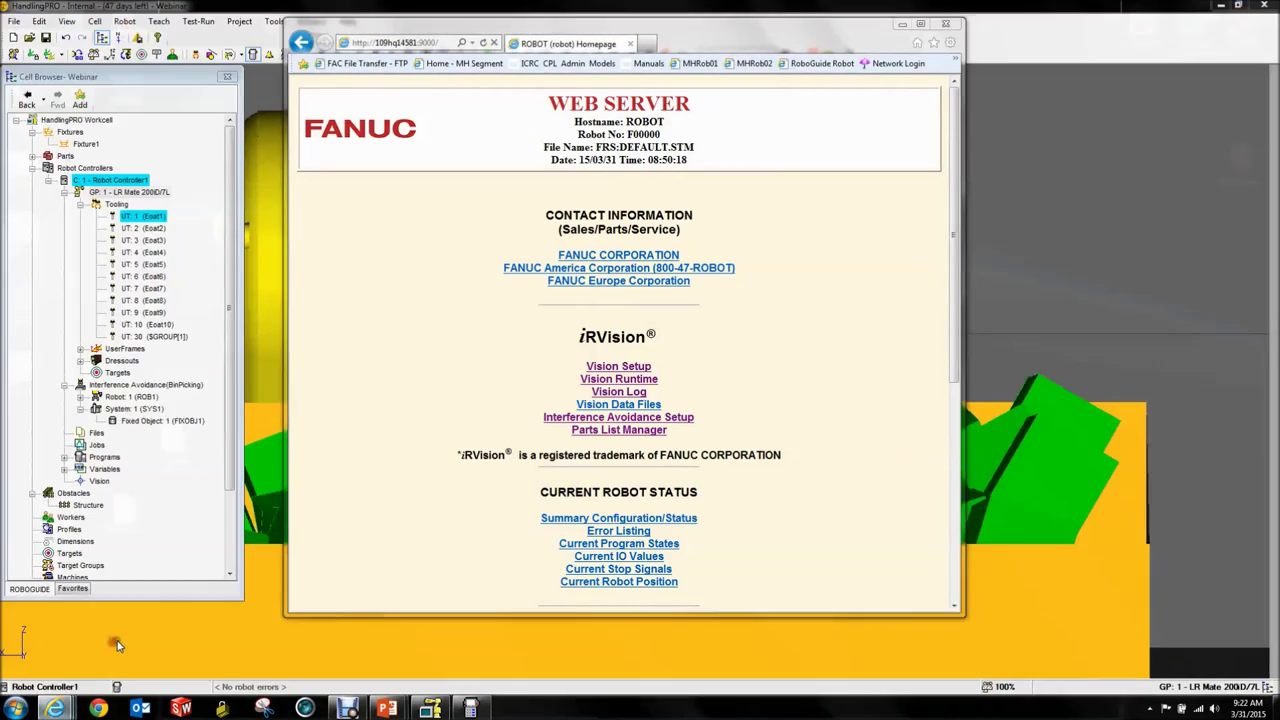
left_click(600, 432)
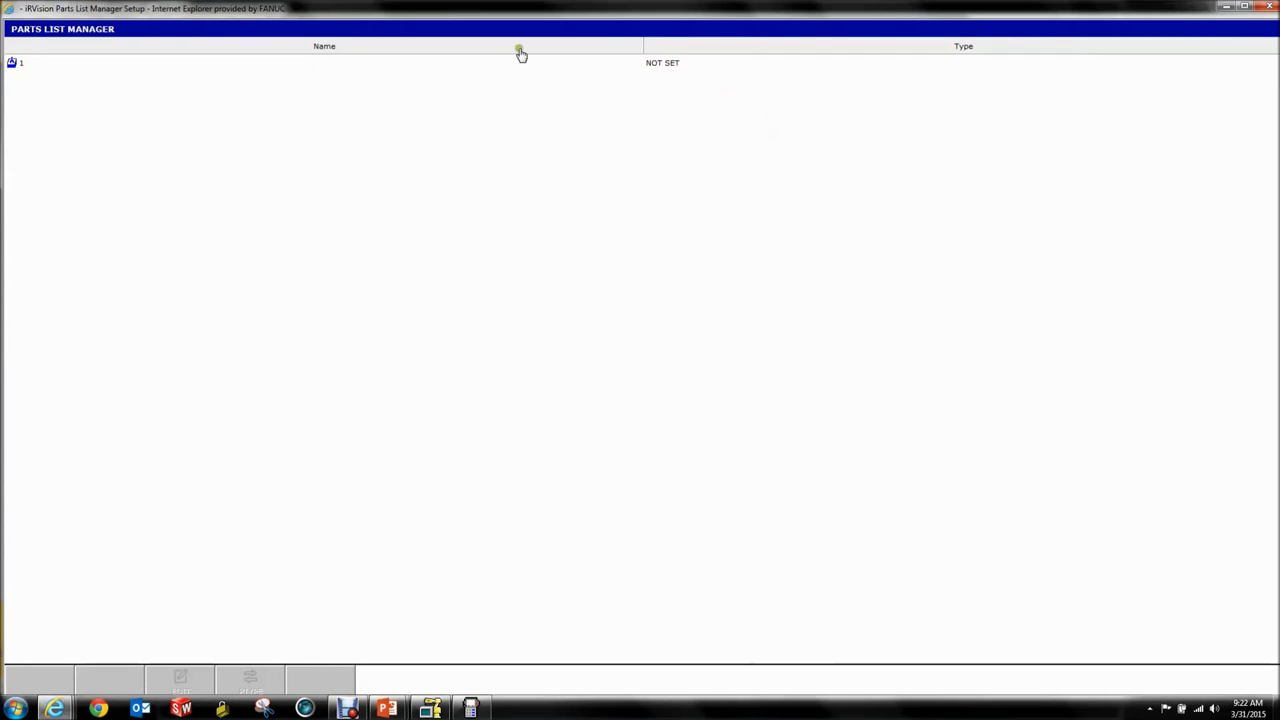
Set the type of parts list manager 1 to SEARCH.
left_click(667, 68)
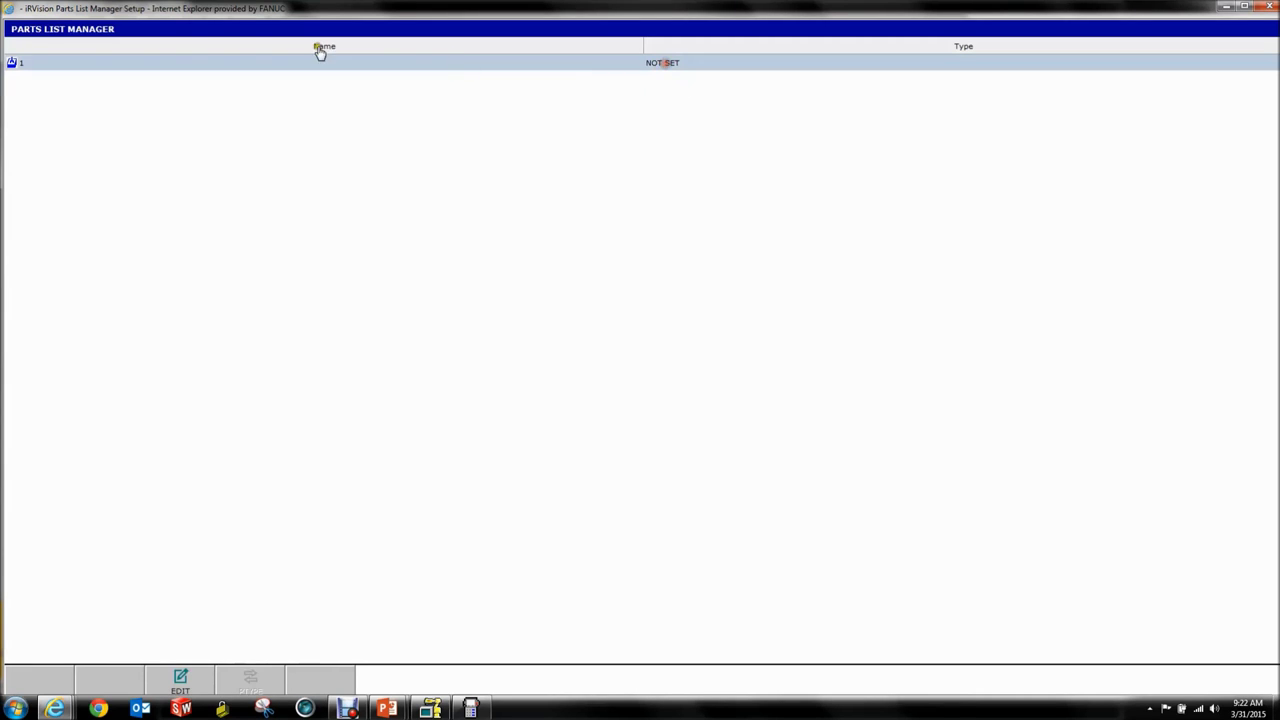
left_click(27, 68)
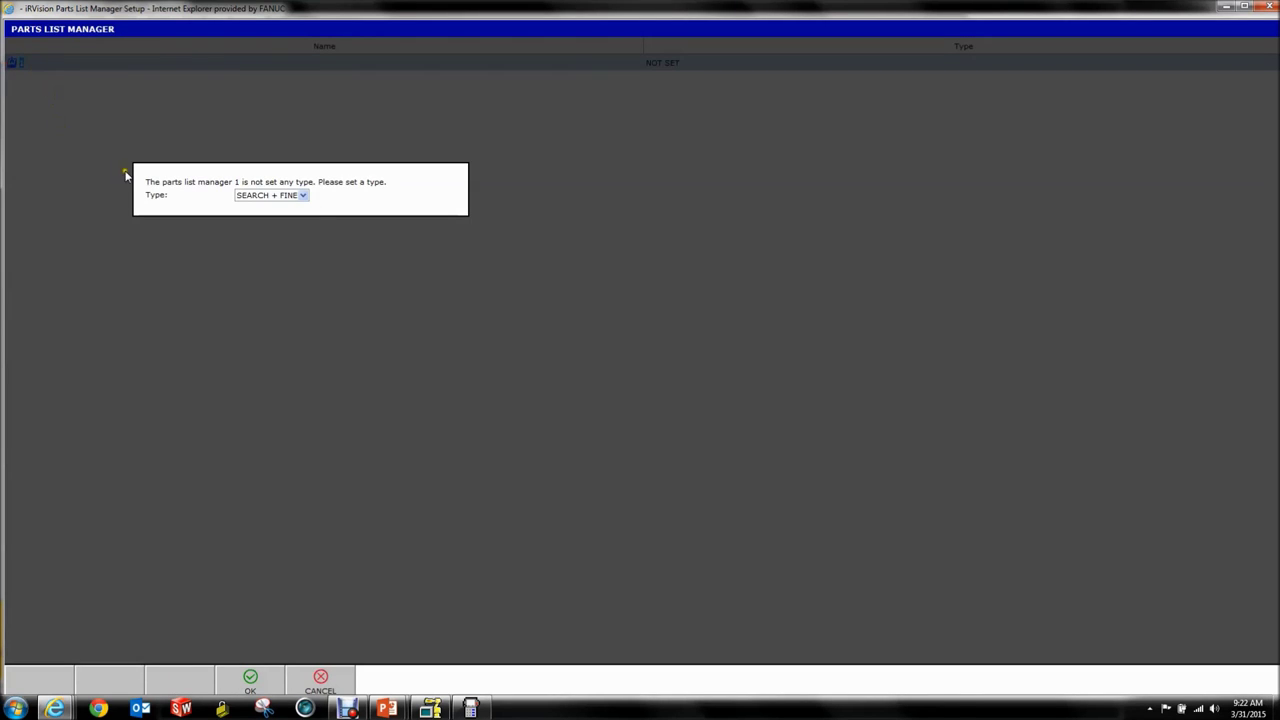
left_click(262, 195)
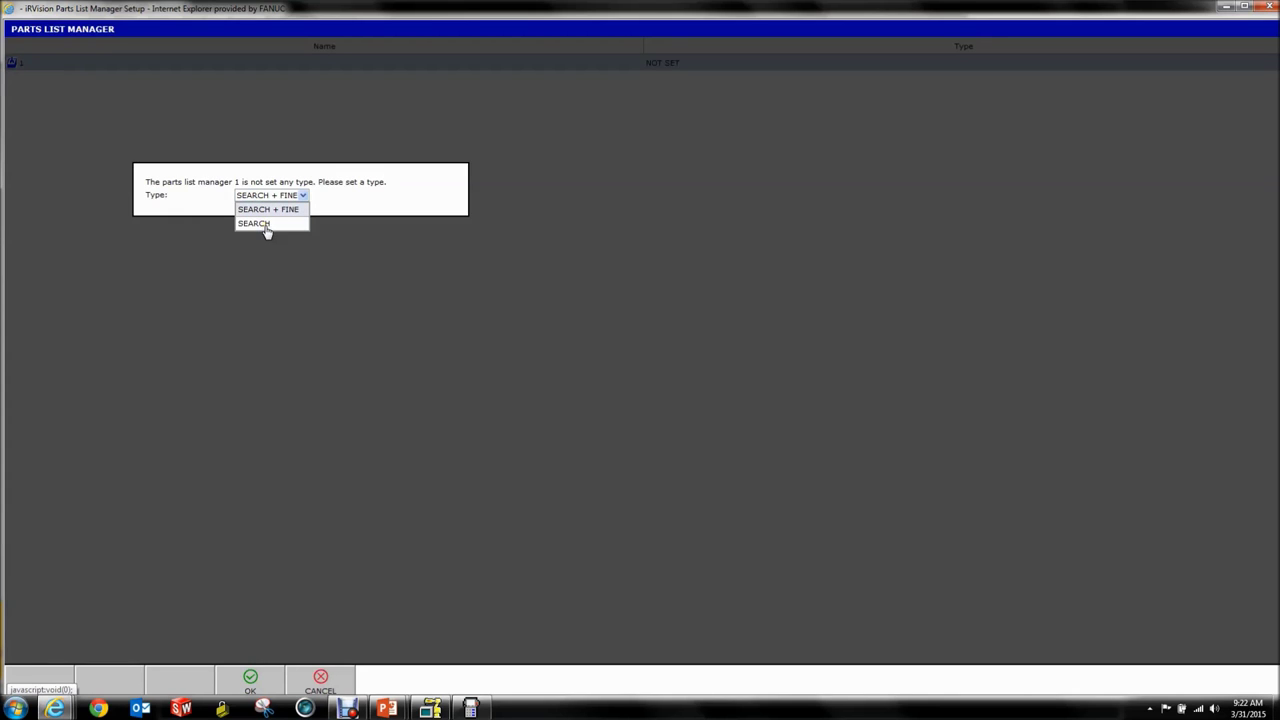
left_click(264, 226)
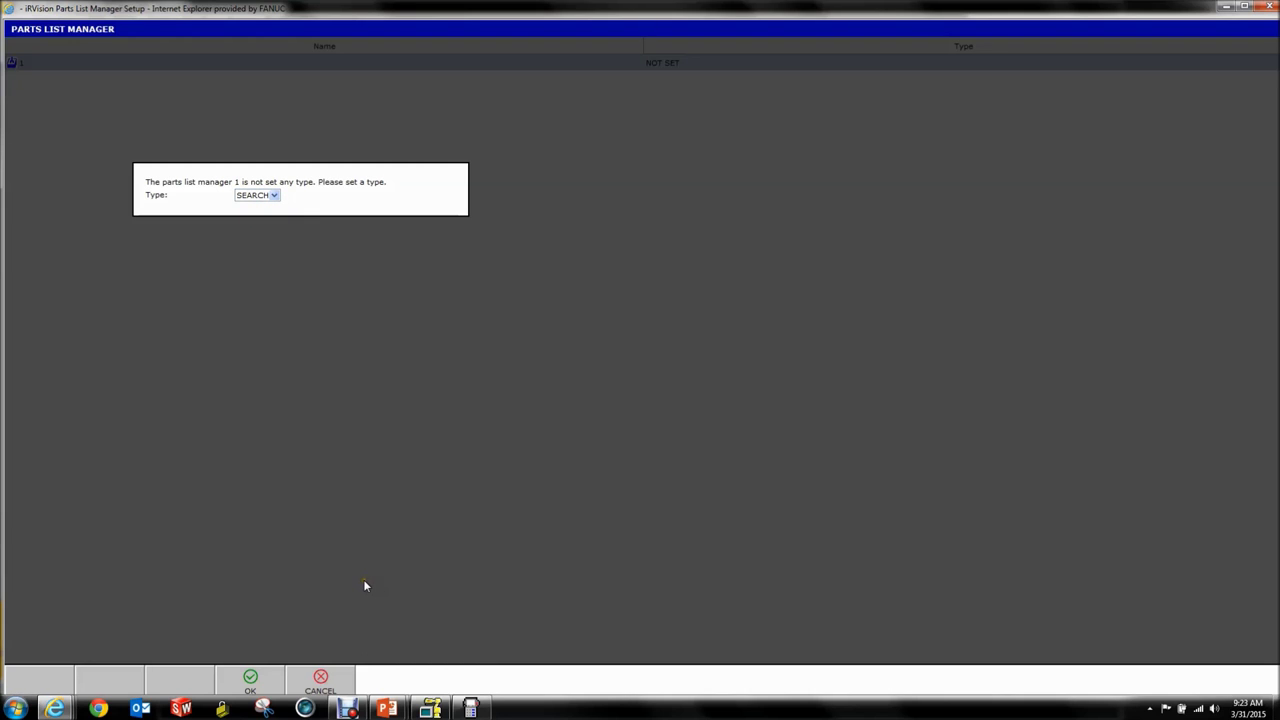
left_click(252, 684)
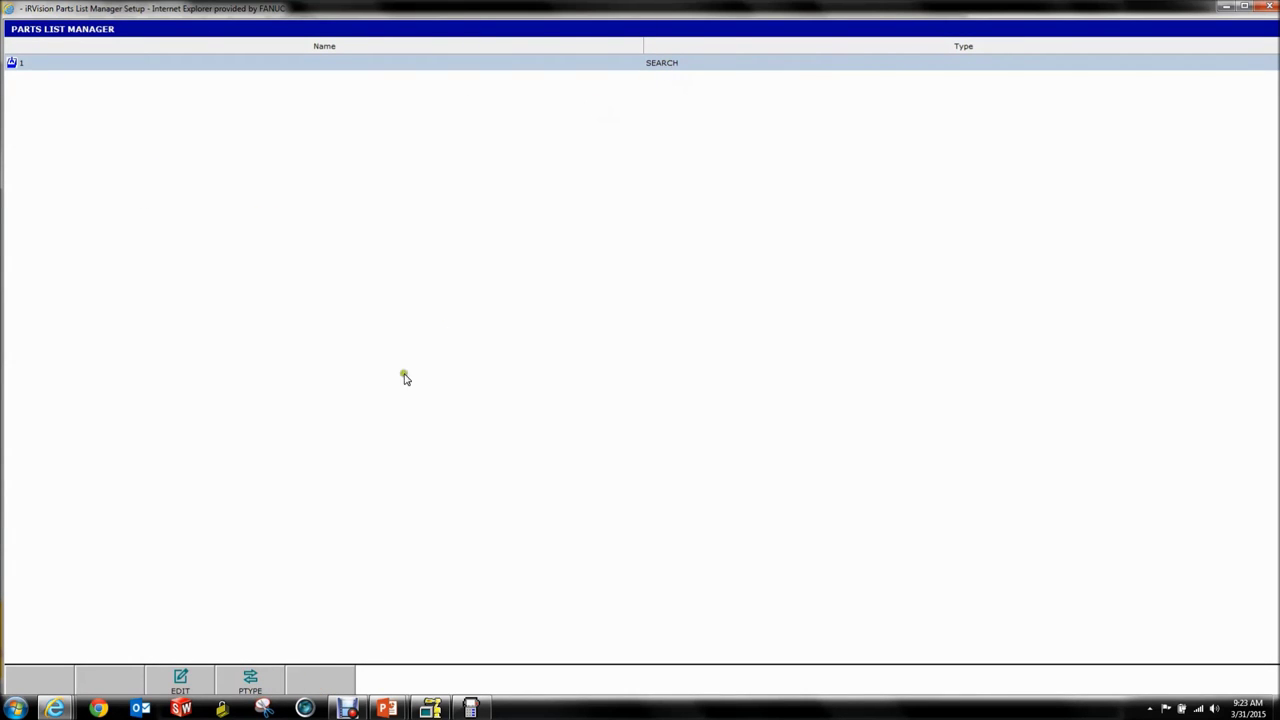
Open parts list 1 for editing and assign the DEMO_BLOB vision process to the first SEARCH VP entry.
left_click(251, 685)
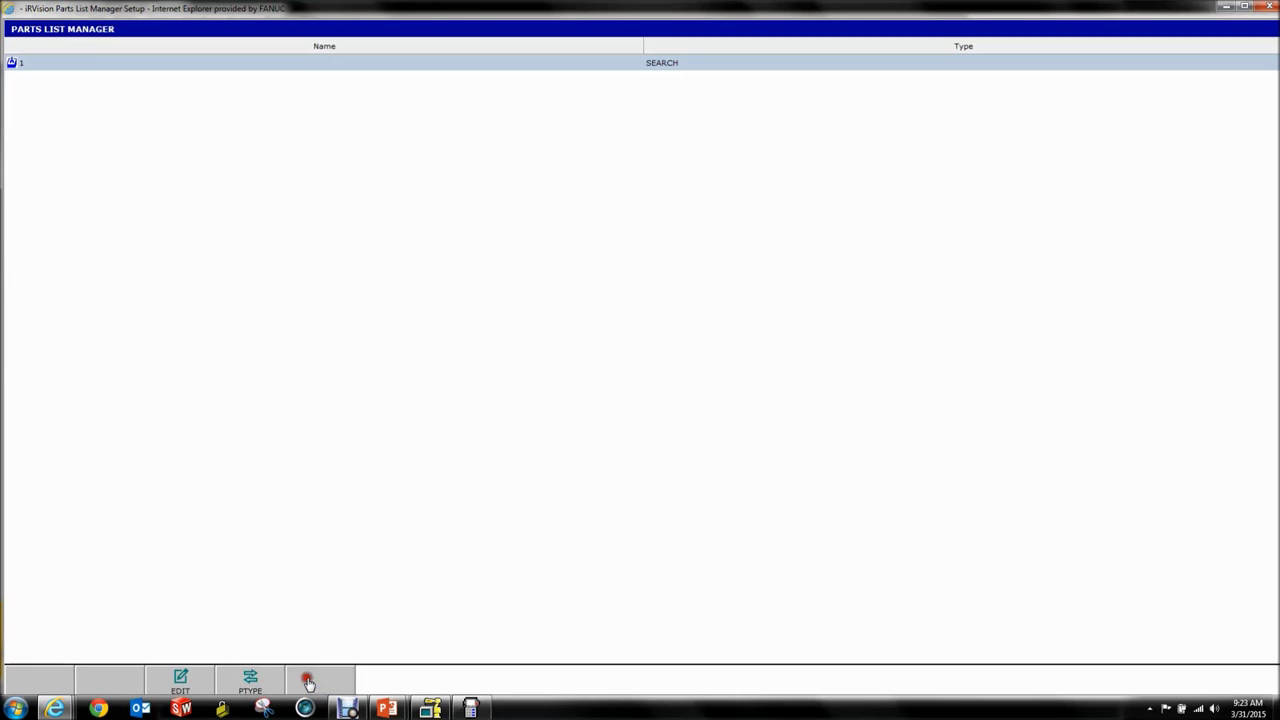
left_click(308, 683)
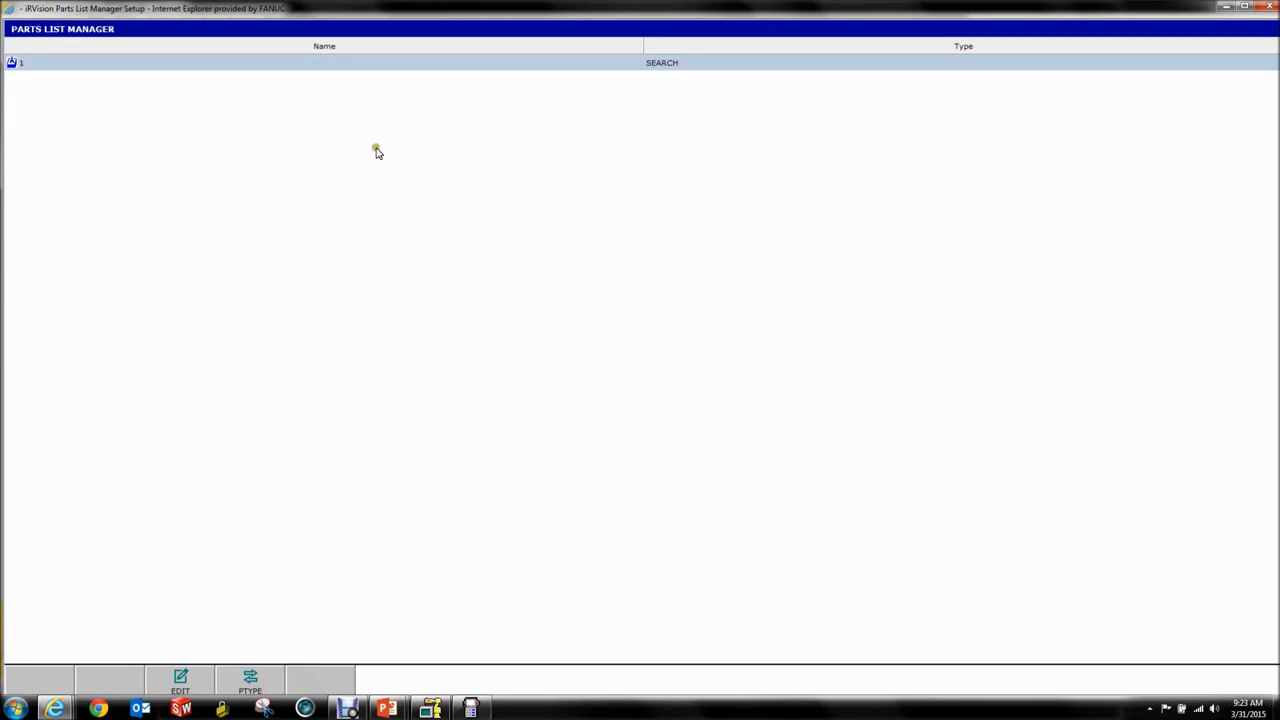
double_click(402, 66)
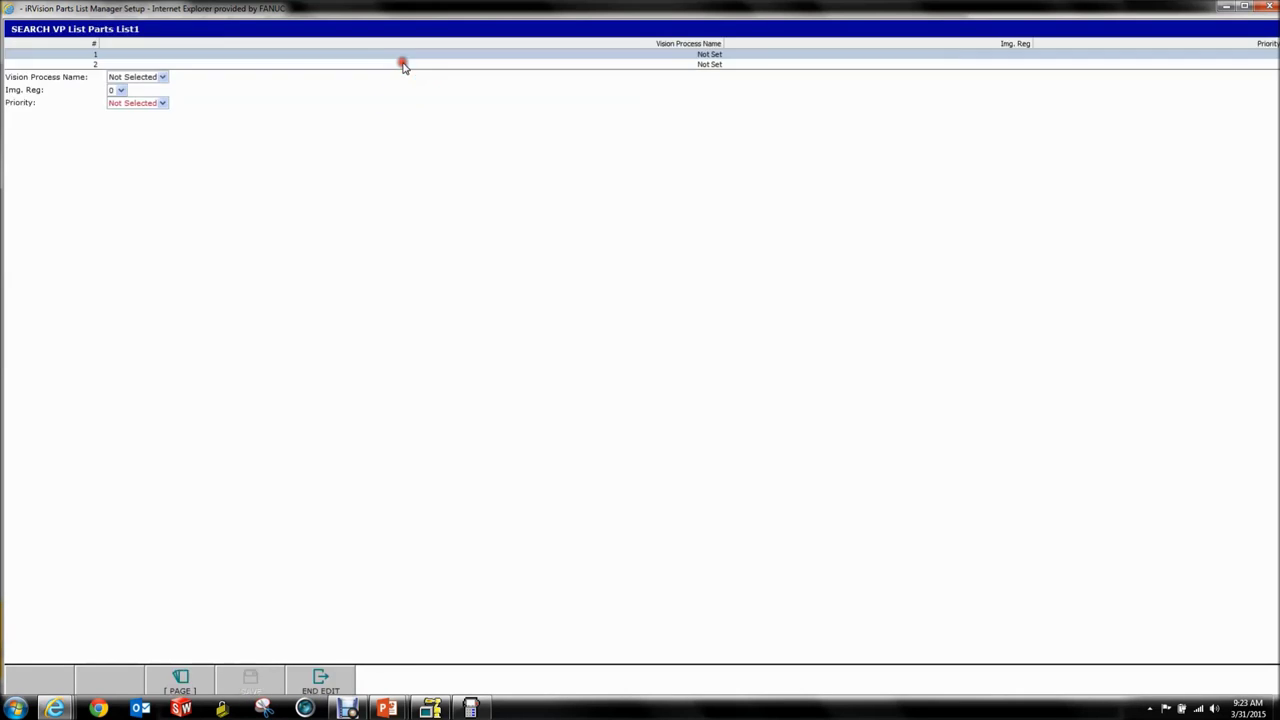
double_click(701, 15)
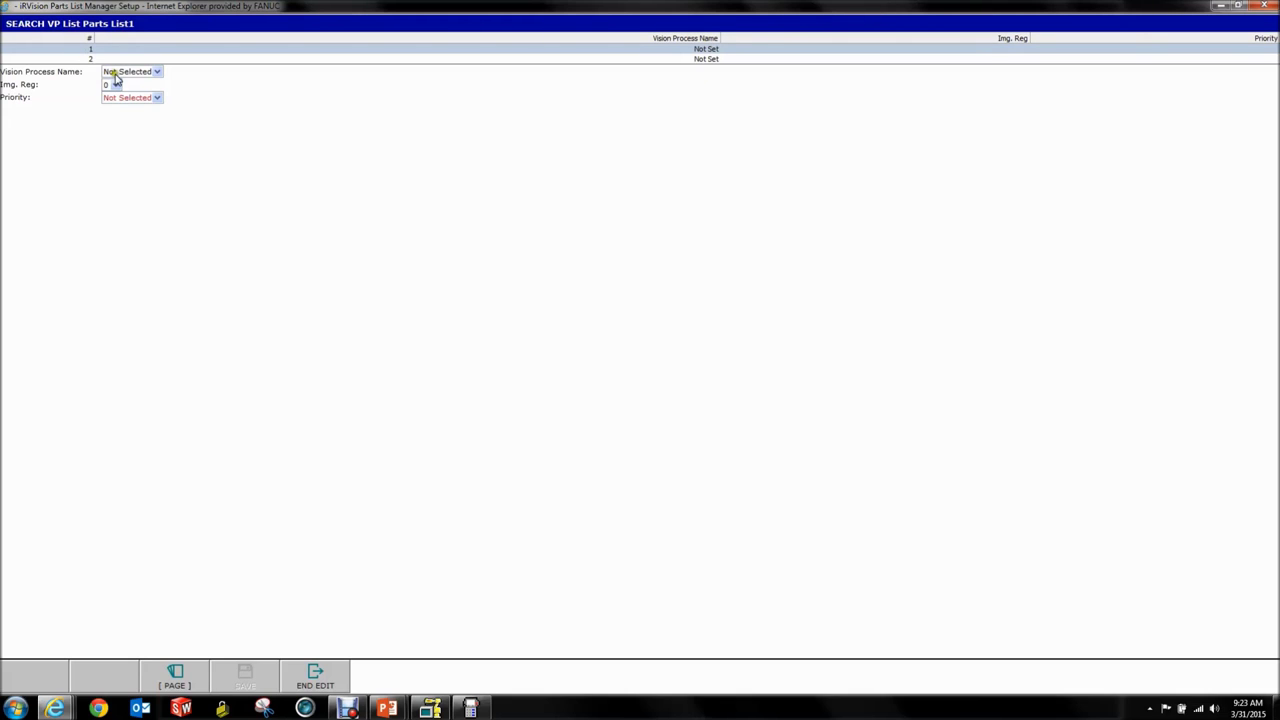
left_click(115, 74)
left_click(116, 102)
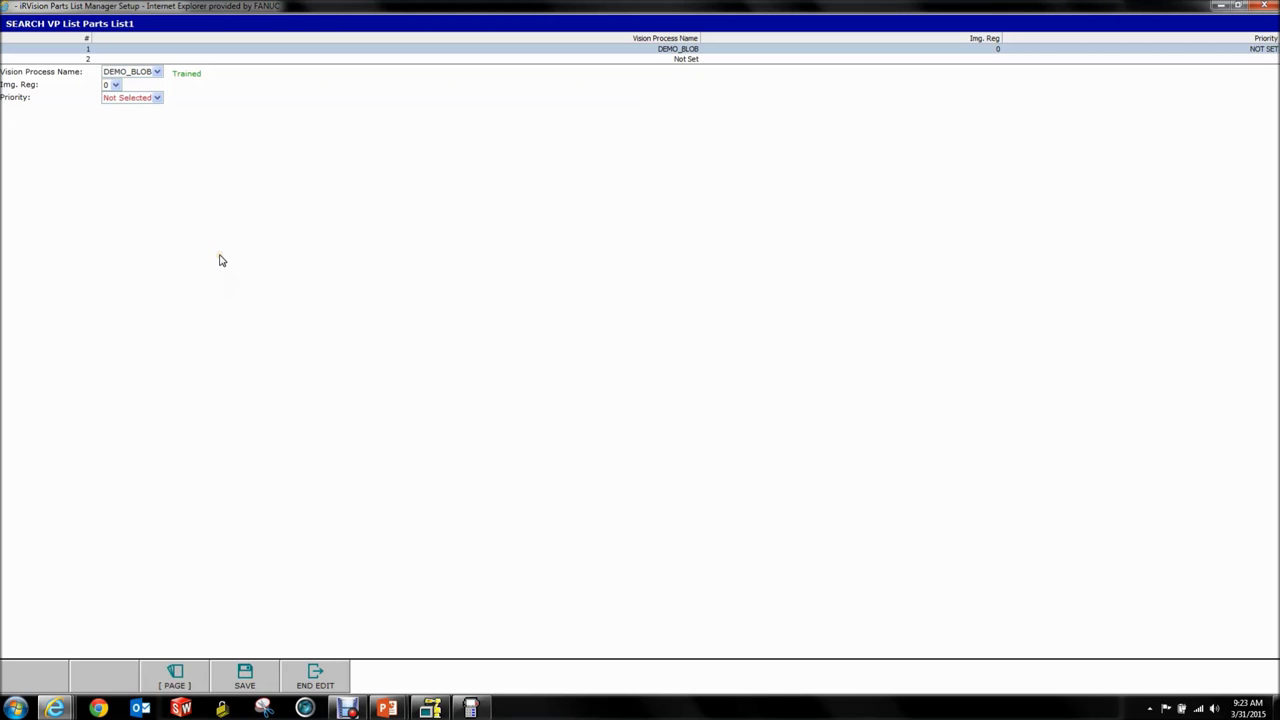
Set the priority of the DEMO_BLOB search entry to Measurement 1 and save the list.
left_click(578, 51)
left_click(386, 105)
left_click(177, 75)
left_click(161, 88)
left_click(702, 57)
left_click(8, 97)
left_click(112, 97)
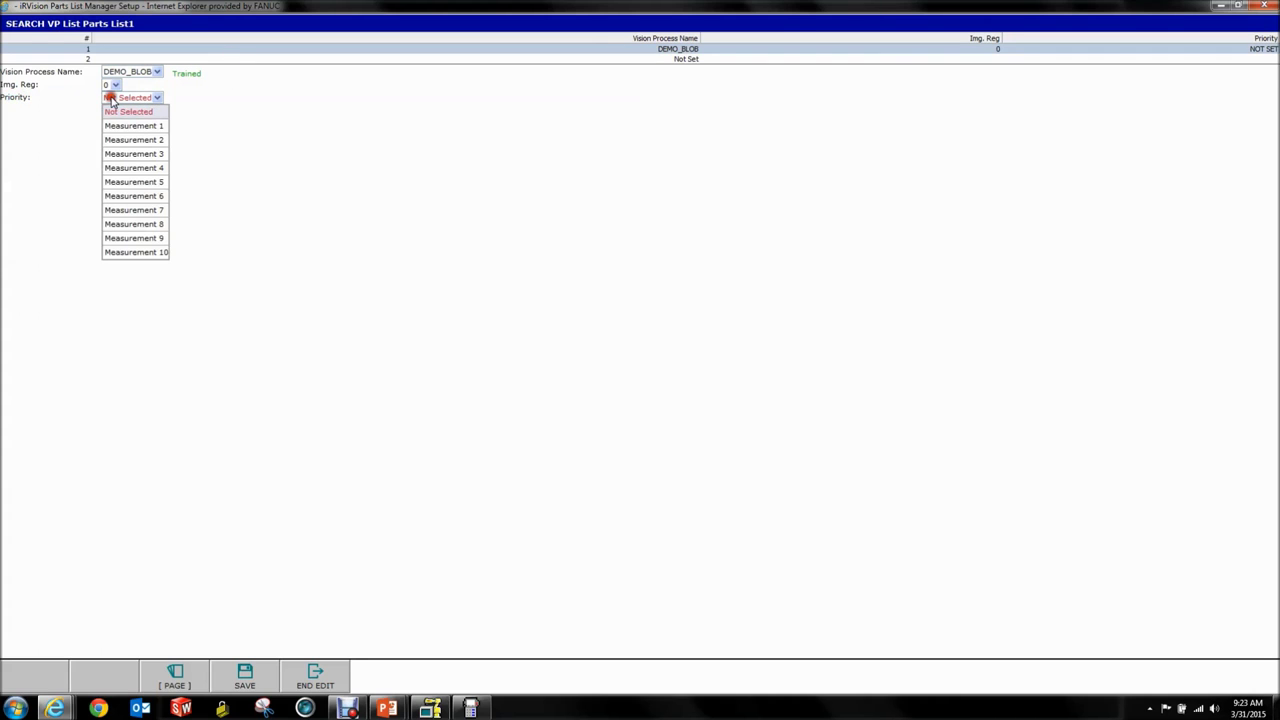
left_click(120, 126)
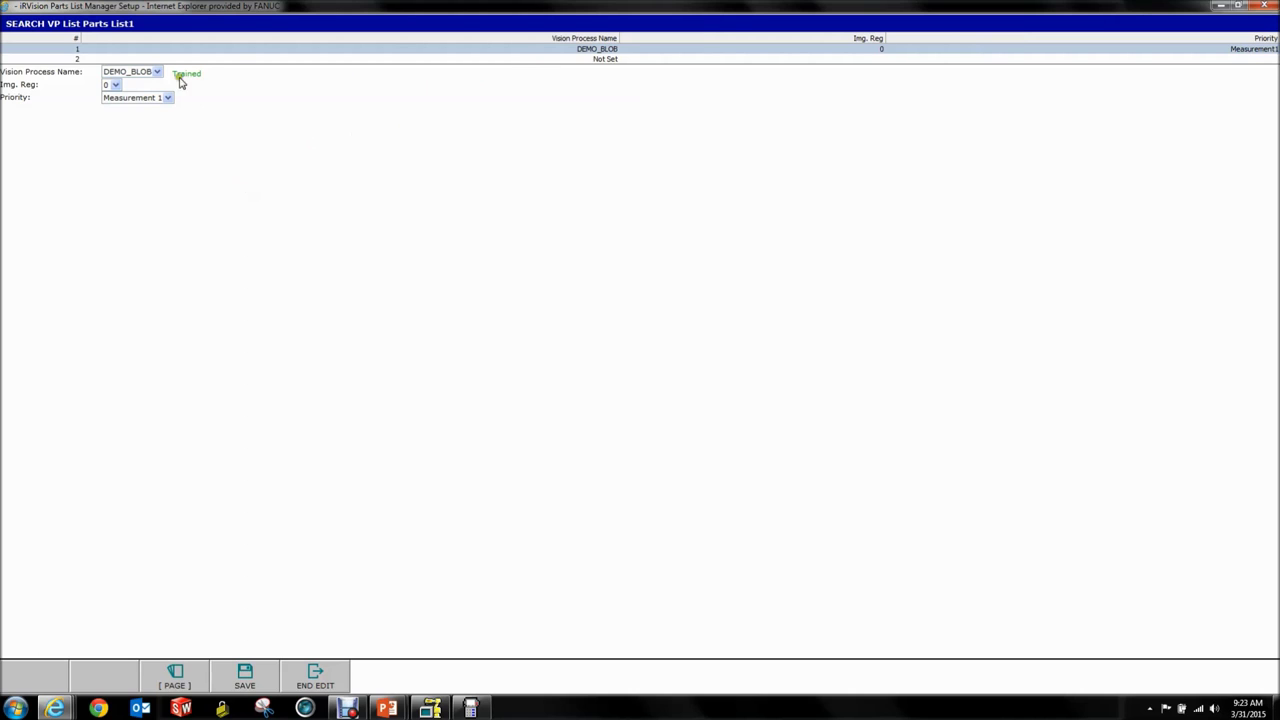
left_click(245, 677)
Go to the PICK Position List and assign the DEMO_BLOB vision process to its first entry.
left_click(194, 685)
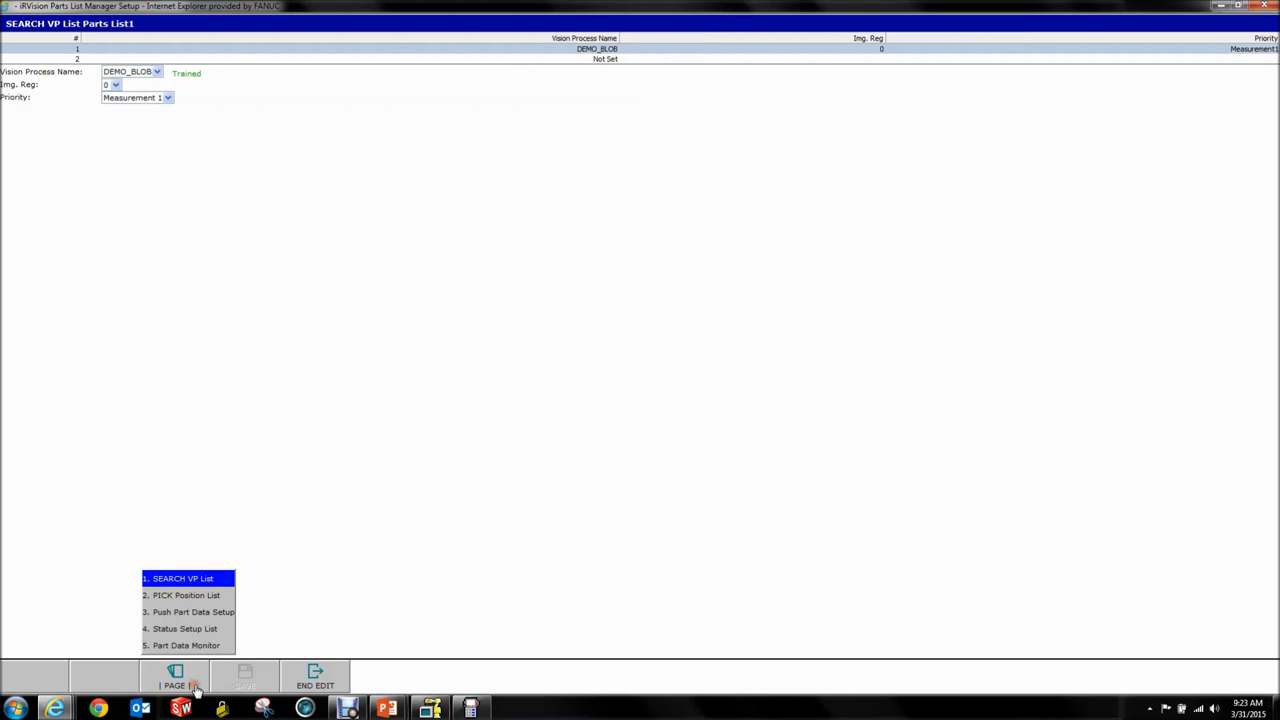
left_click(177, 597)
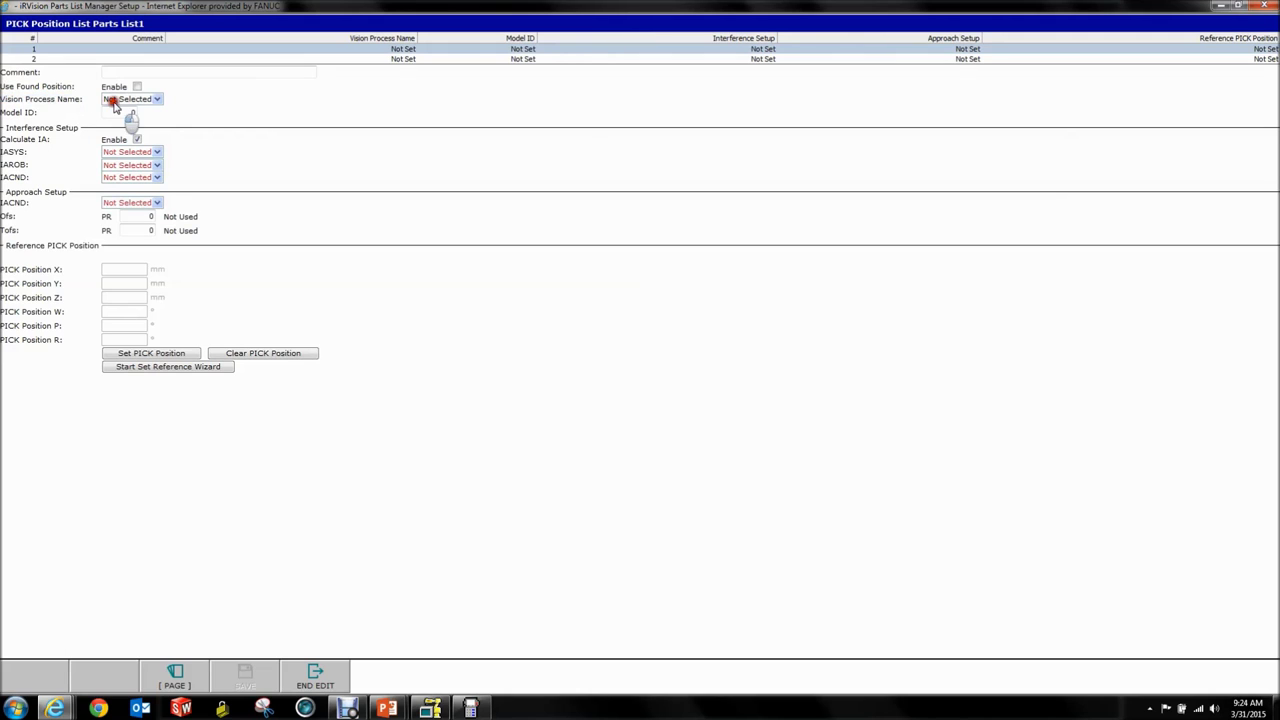
left_click(130, 99)
left_click(135, 128)
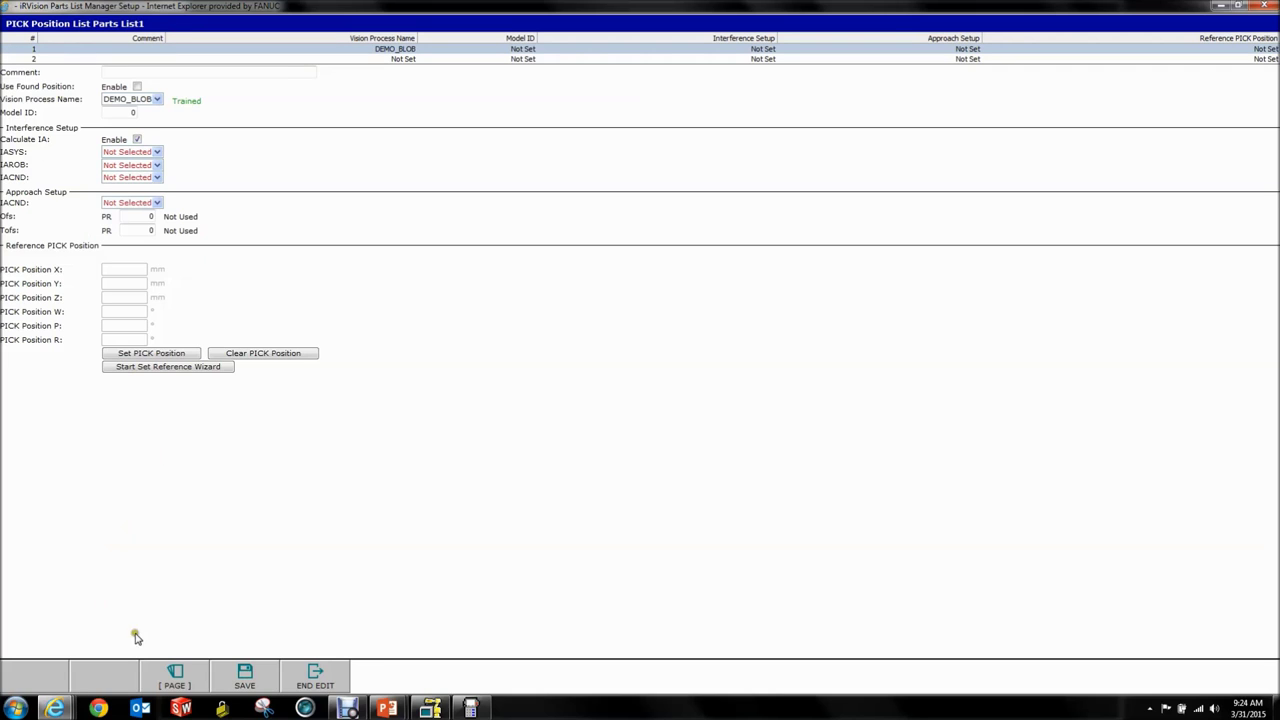
Compare the SEARCH VP List with the vision process choices offered in the PICK Position List.
left_click(172, 676)
left_click(178, 577)
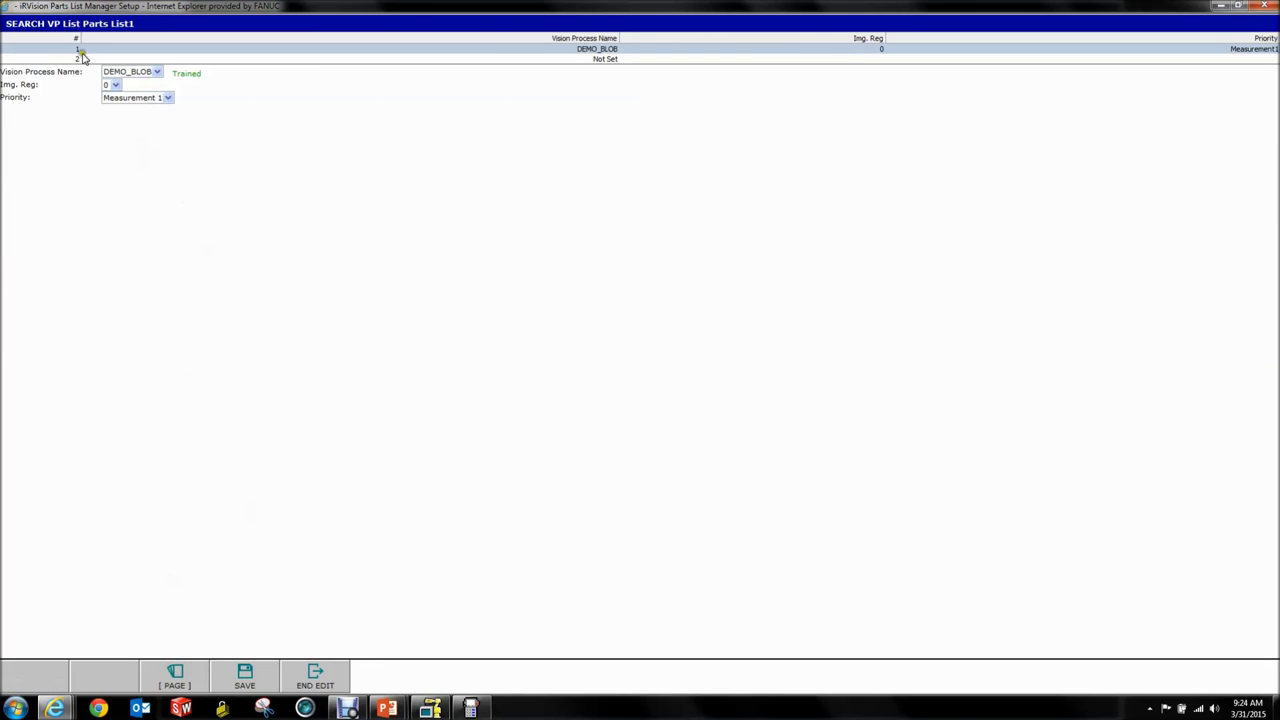
left_click(175, 676)
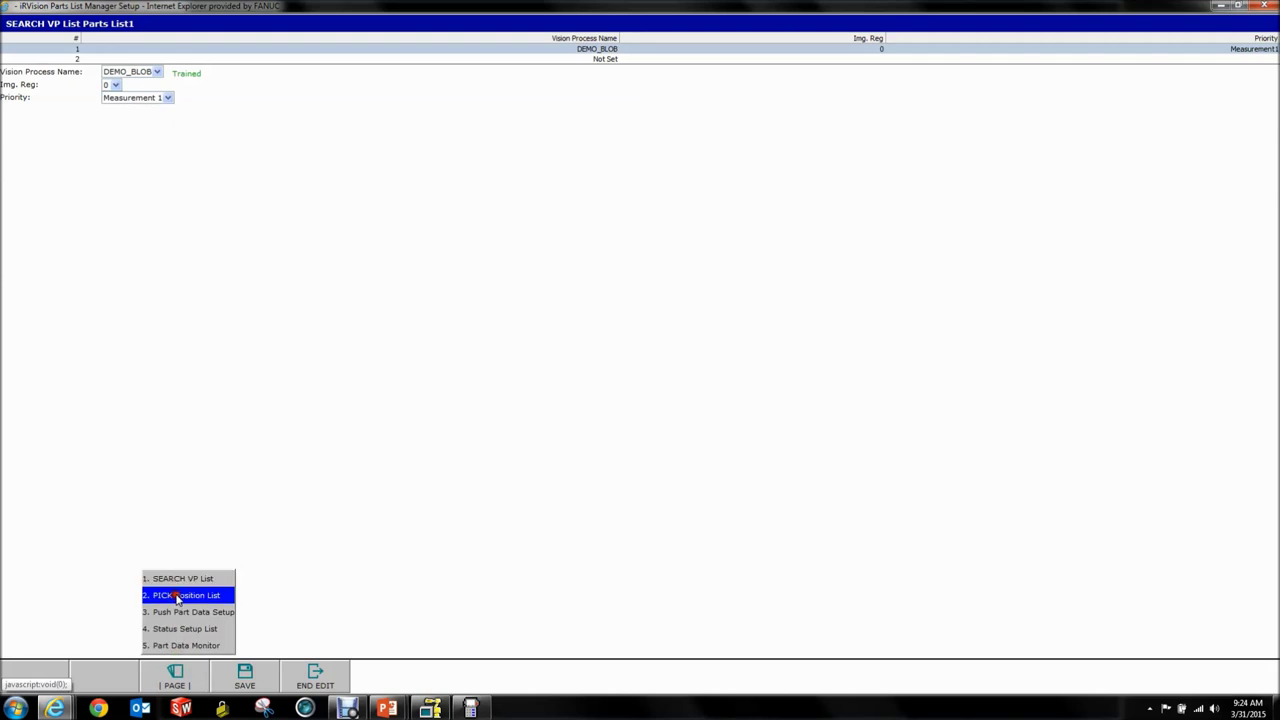
left_click(178, 595)
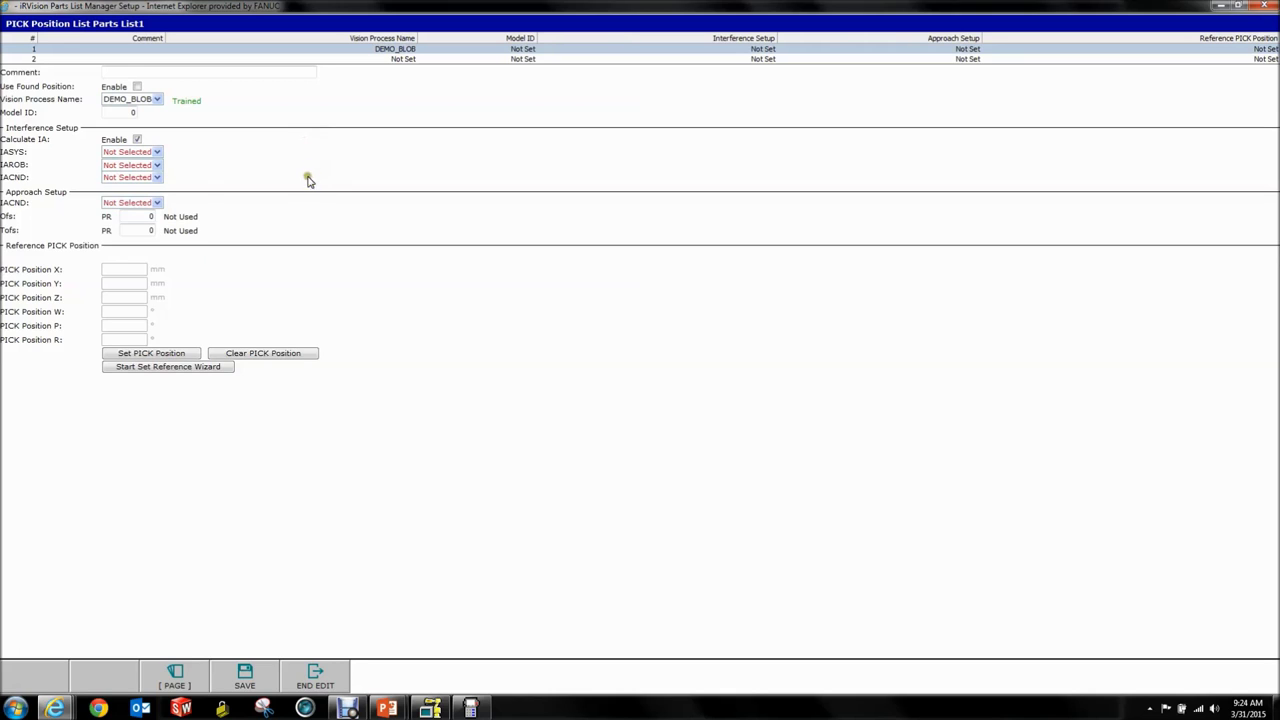
left_click(158, 100)
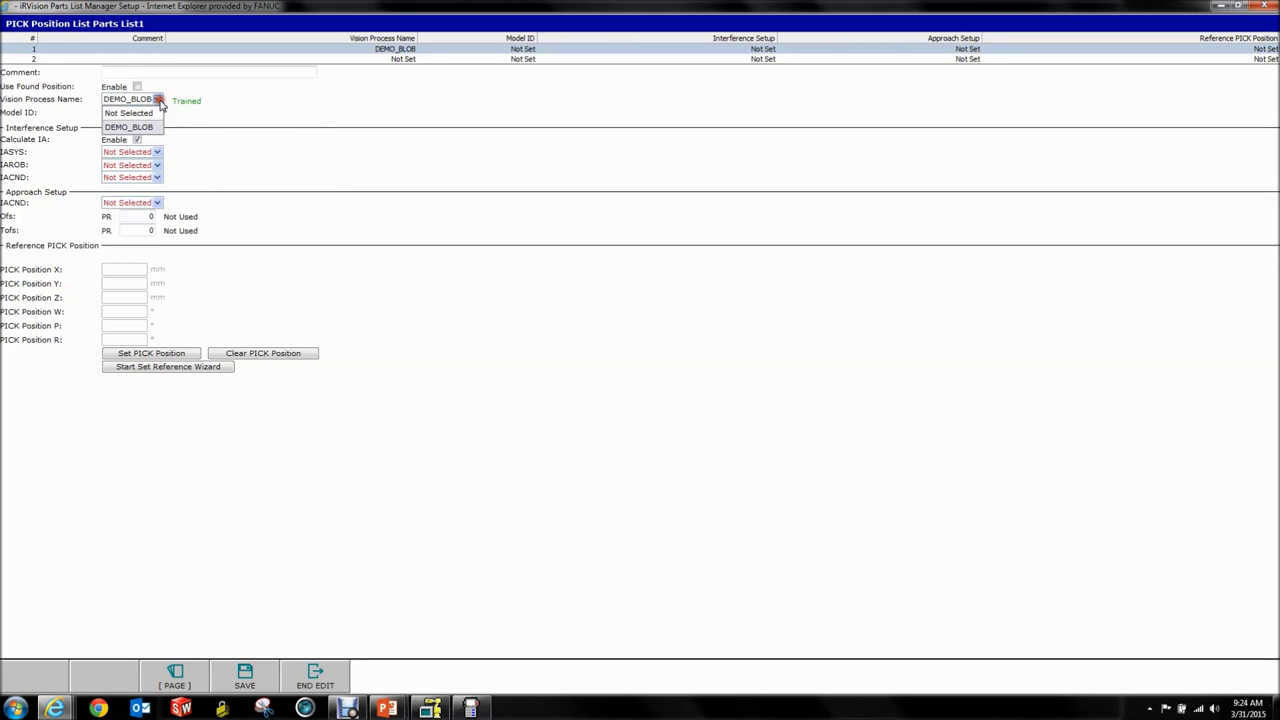
left_click(512, 150)
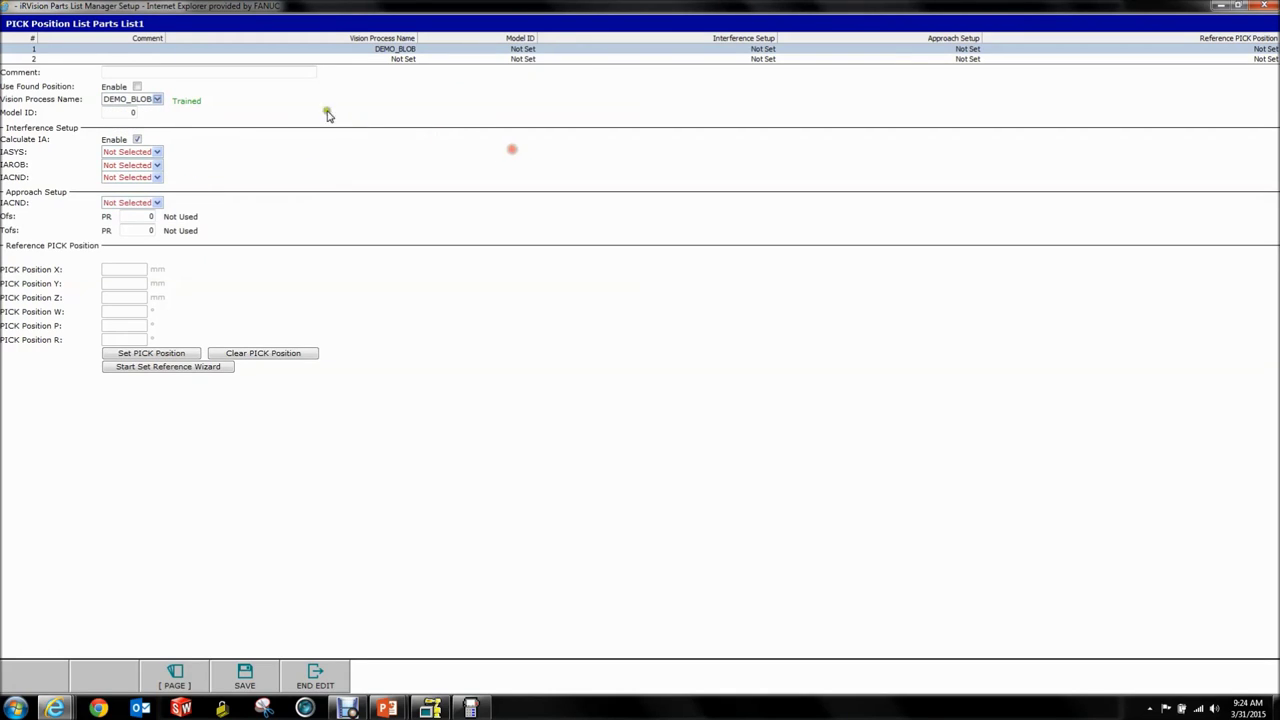
left_click(125, 100)
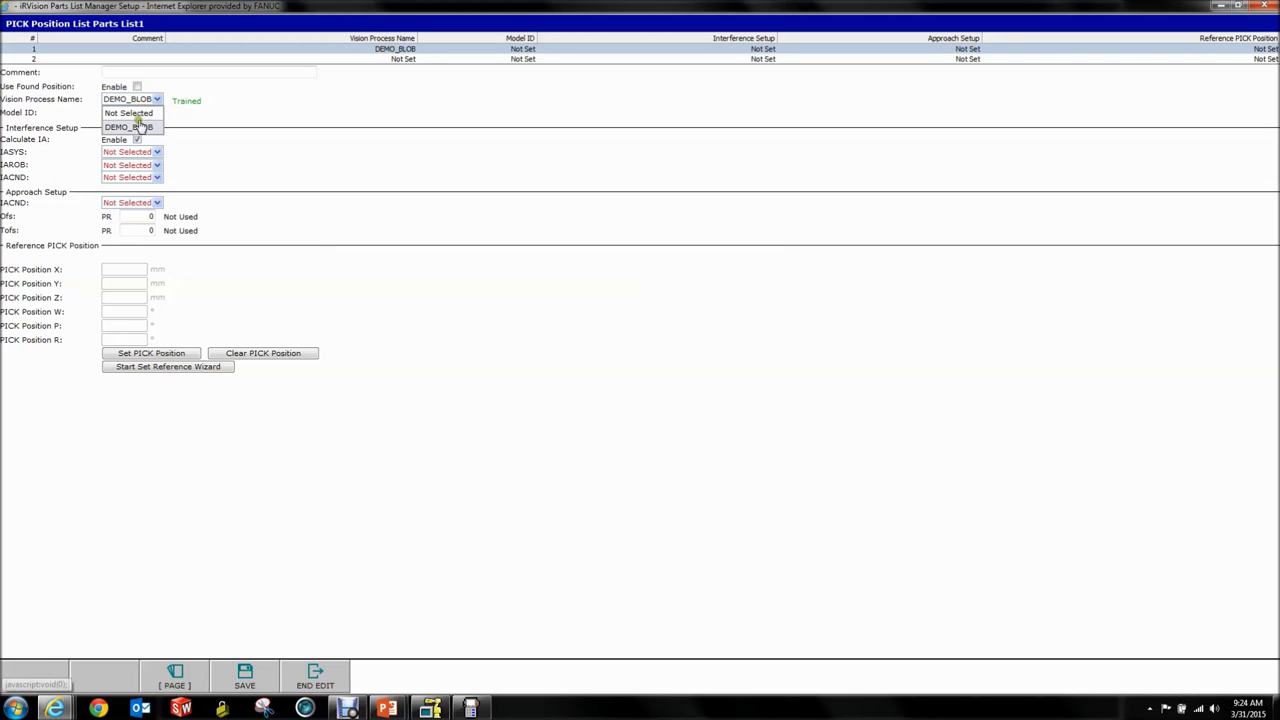
left_click(275, 137)
left_click(357, 235)
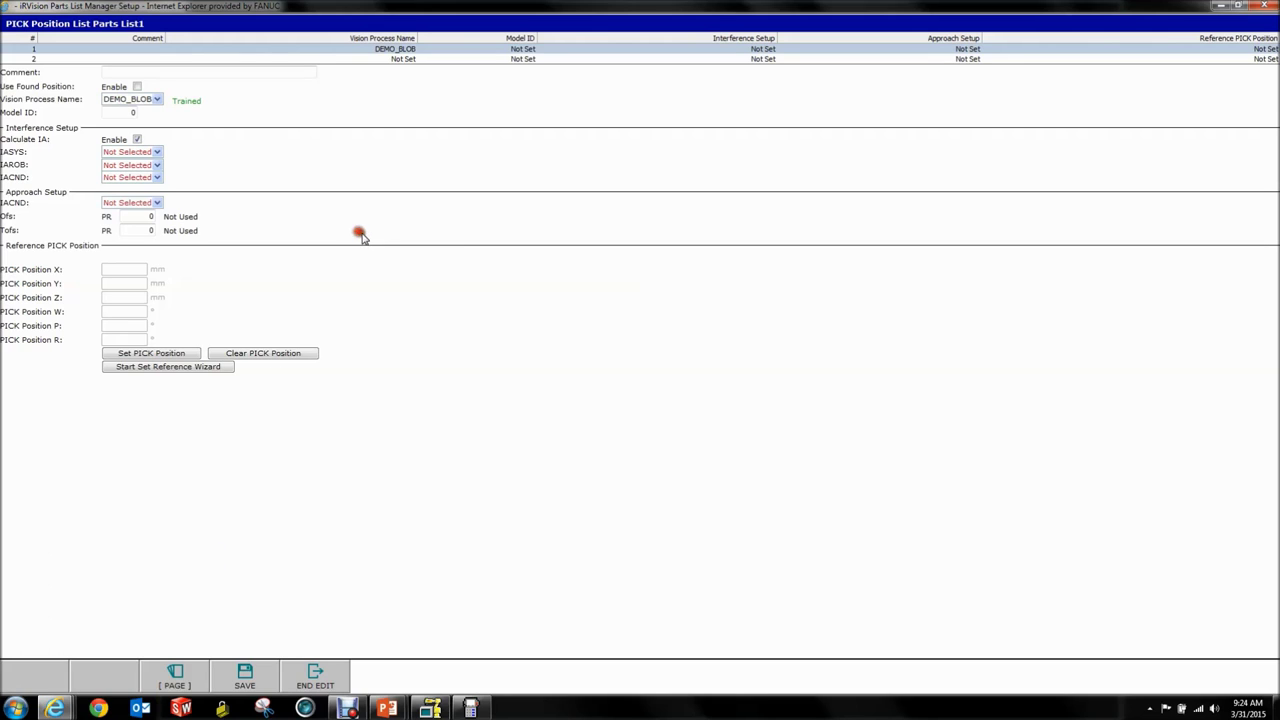
left_click(247, 234)
In the first pick position's interference setup, toggle Calculate IA off and on and select SYS1, ROB1 and PICK_CONDITION.
left_click(139, 140)
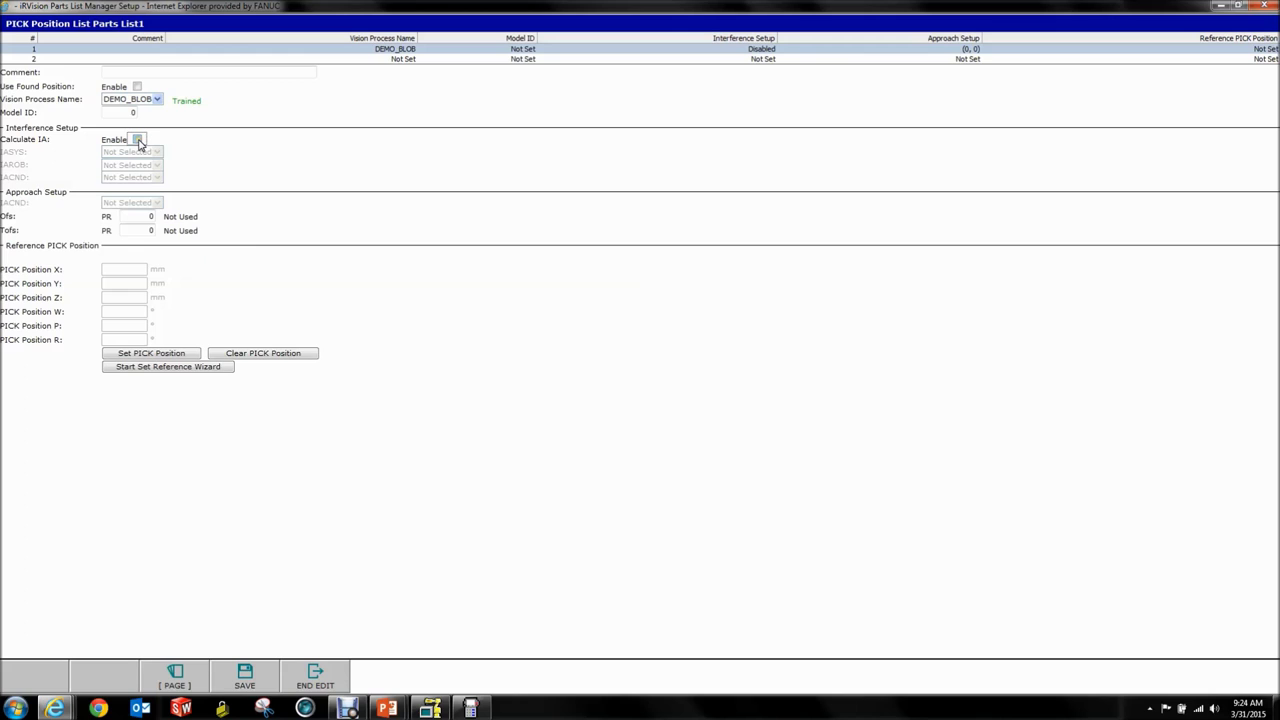
left_click(138, 140)
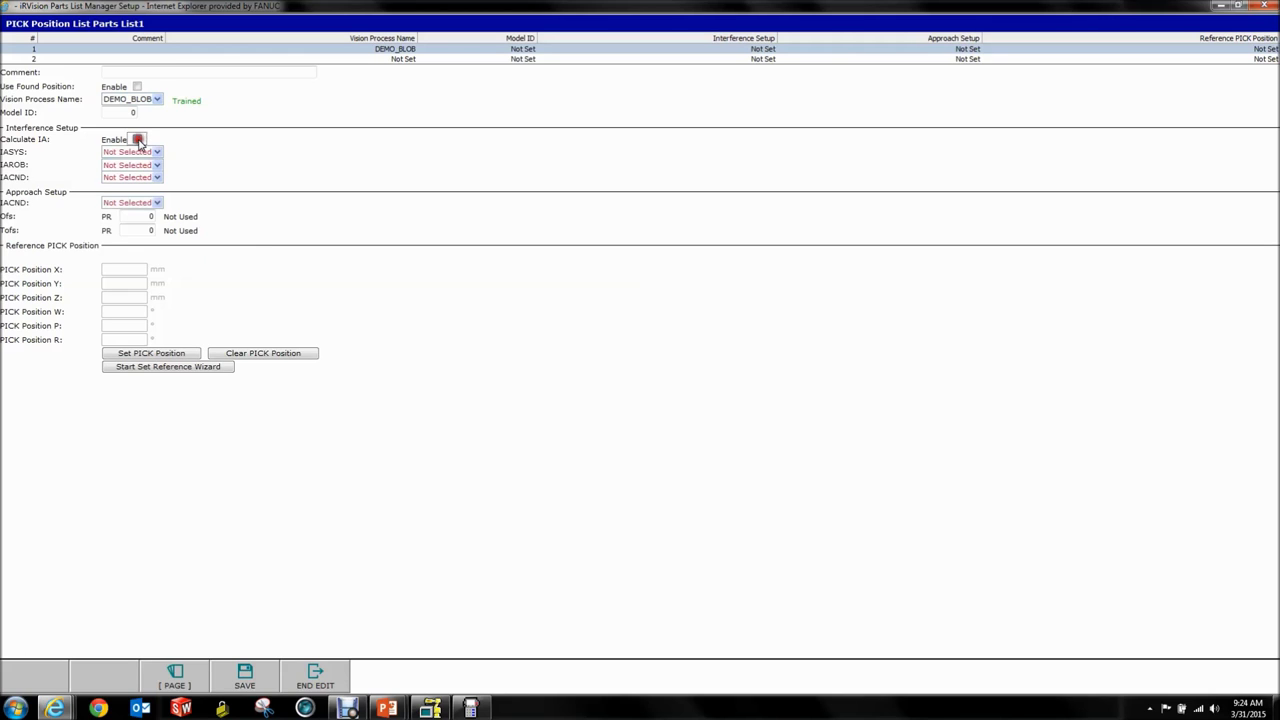
left_click(110, 152)
left_click(130, 178)
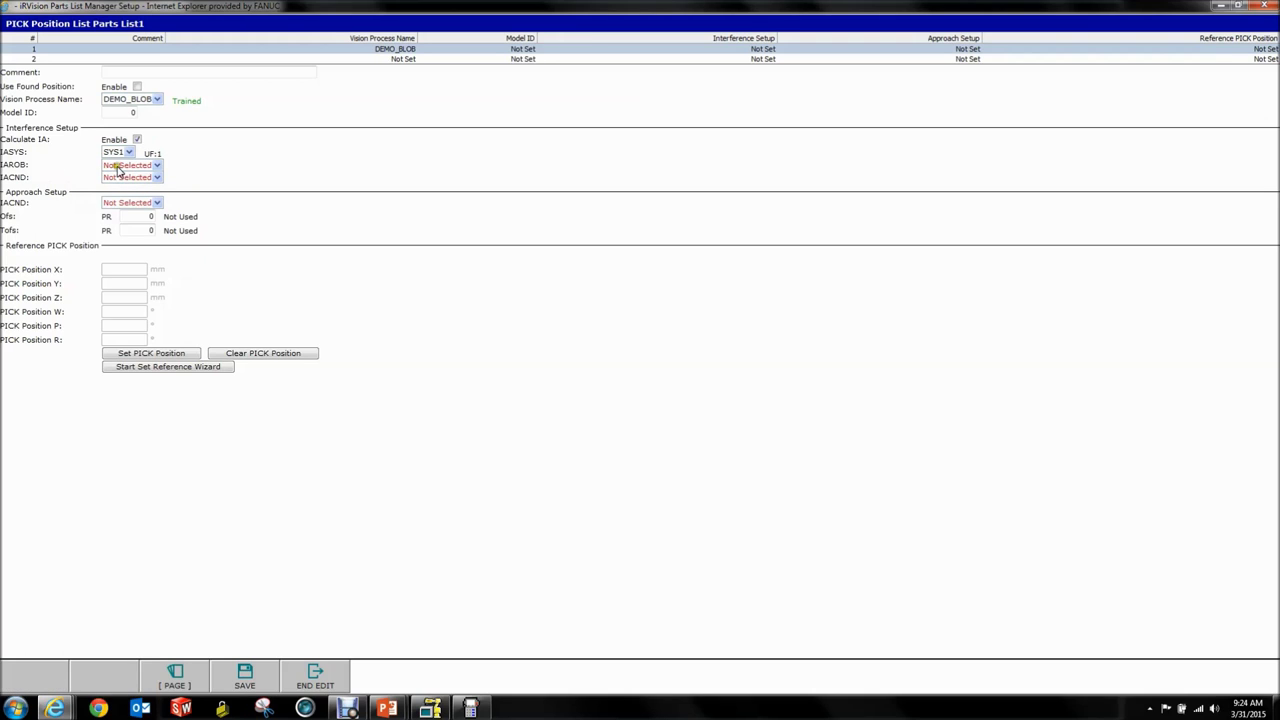
mouse_move(166, 153)
left_mouse_down()
mouse_move(172, 165)
mouse_move(151, 166)
left_mouse_up()
left_click(154, 166)
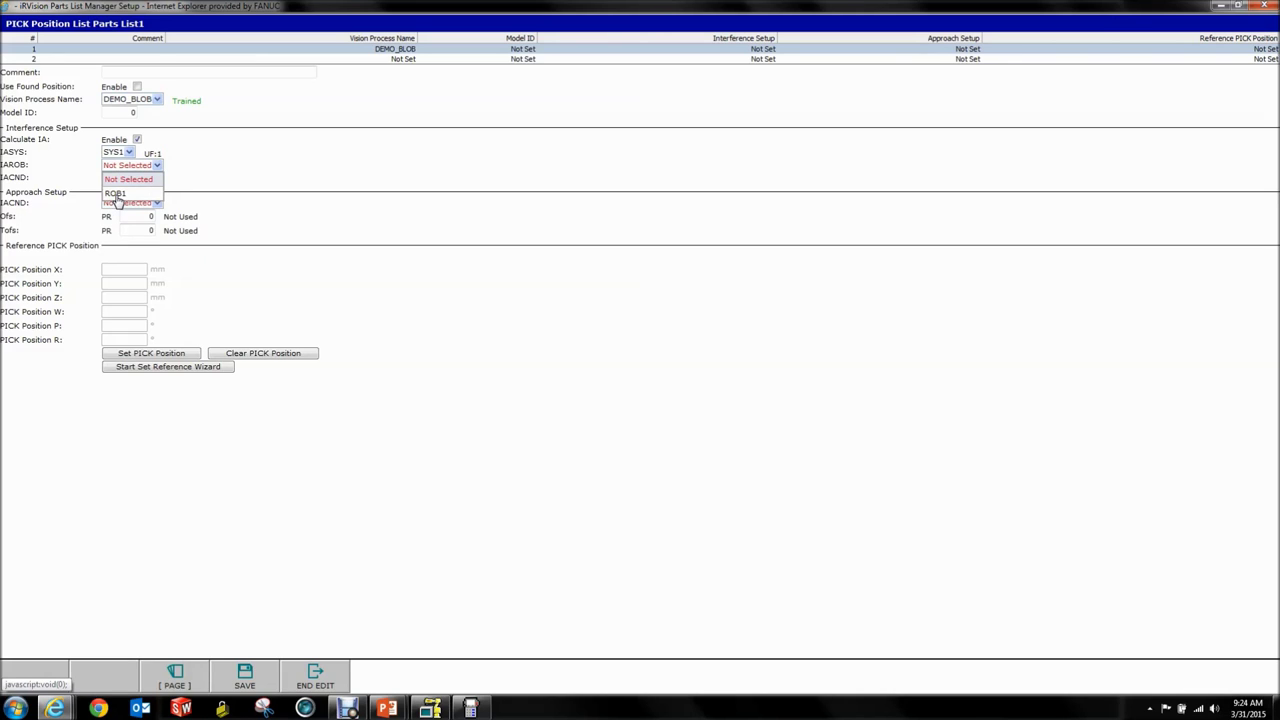
left_click(116, 194)
left_click(113, 180)
left_click(126, 205)
left_click_drag(193, 178, 214, 179)
left_click(250, 221)
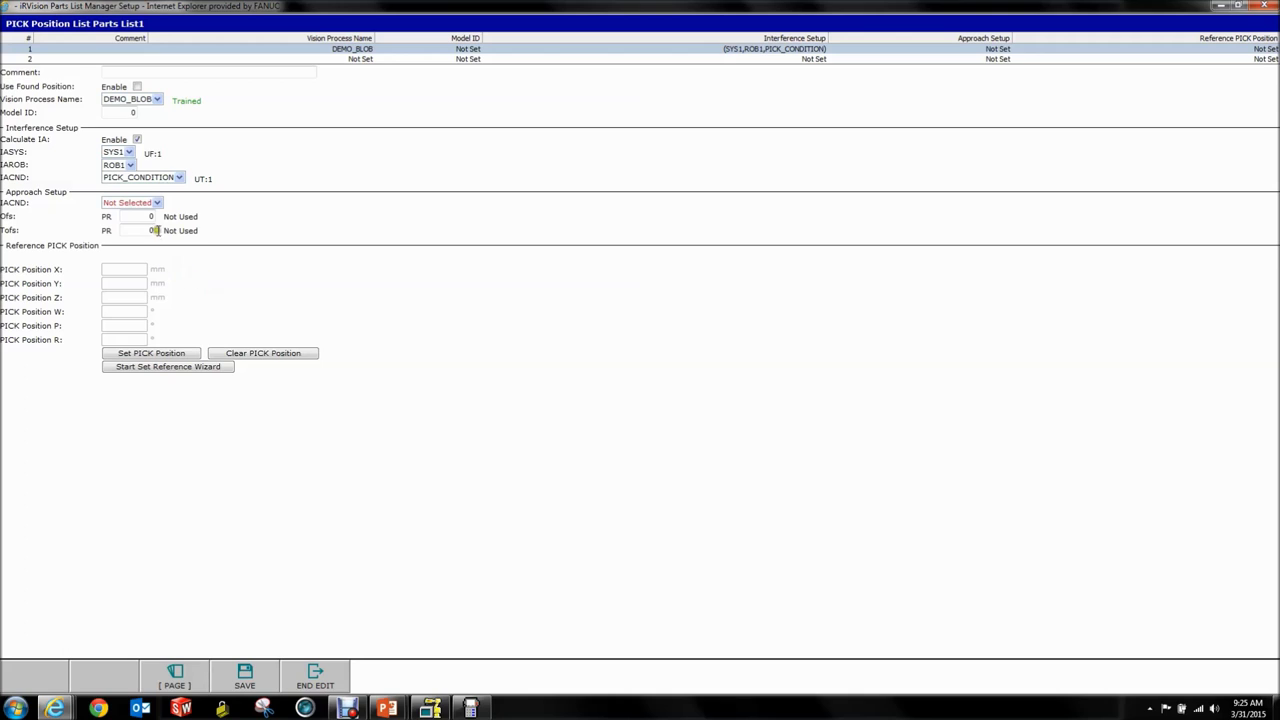
In the approach setup, select PICK_CONDITION as the IACND and set the Tofs position register to 10.
left_click(155, 205)
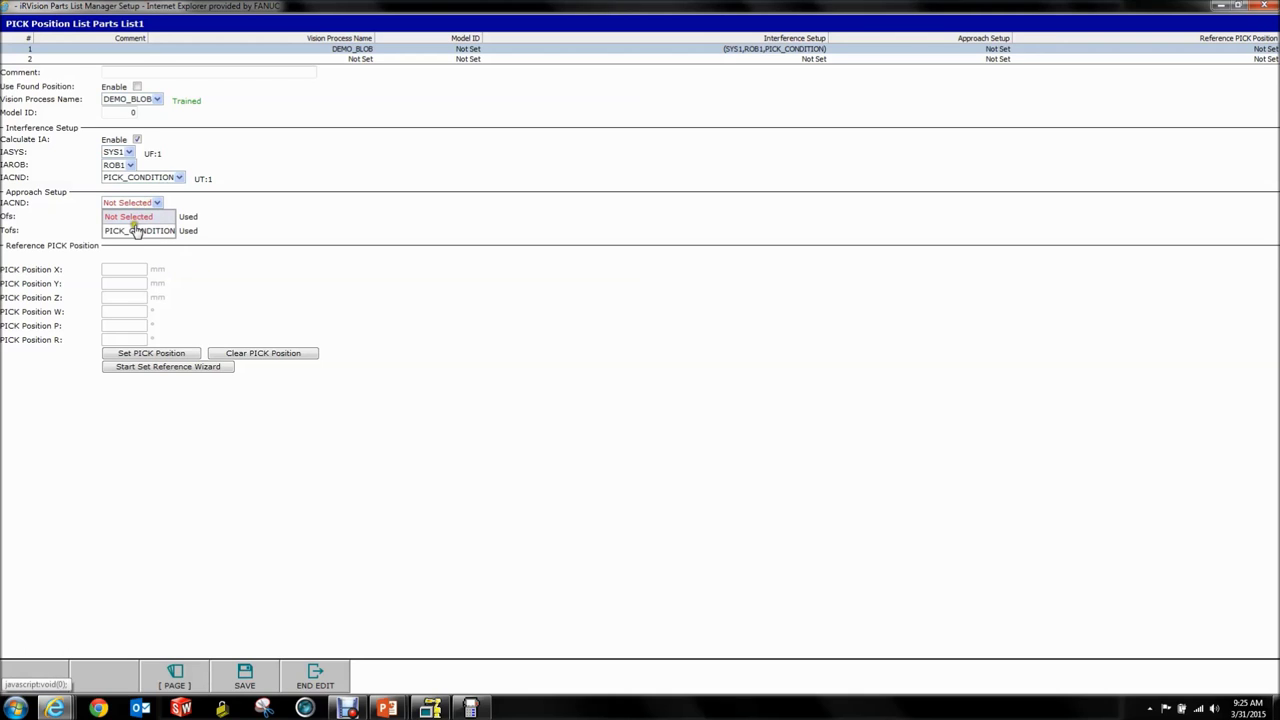
left_click(141, 231)
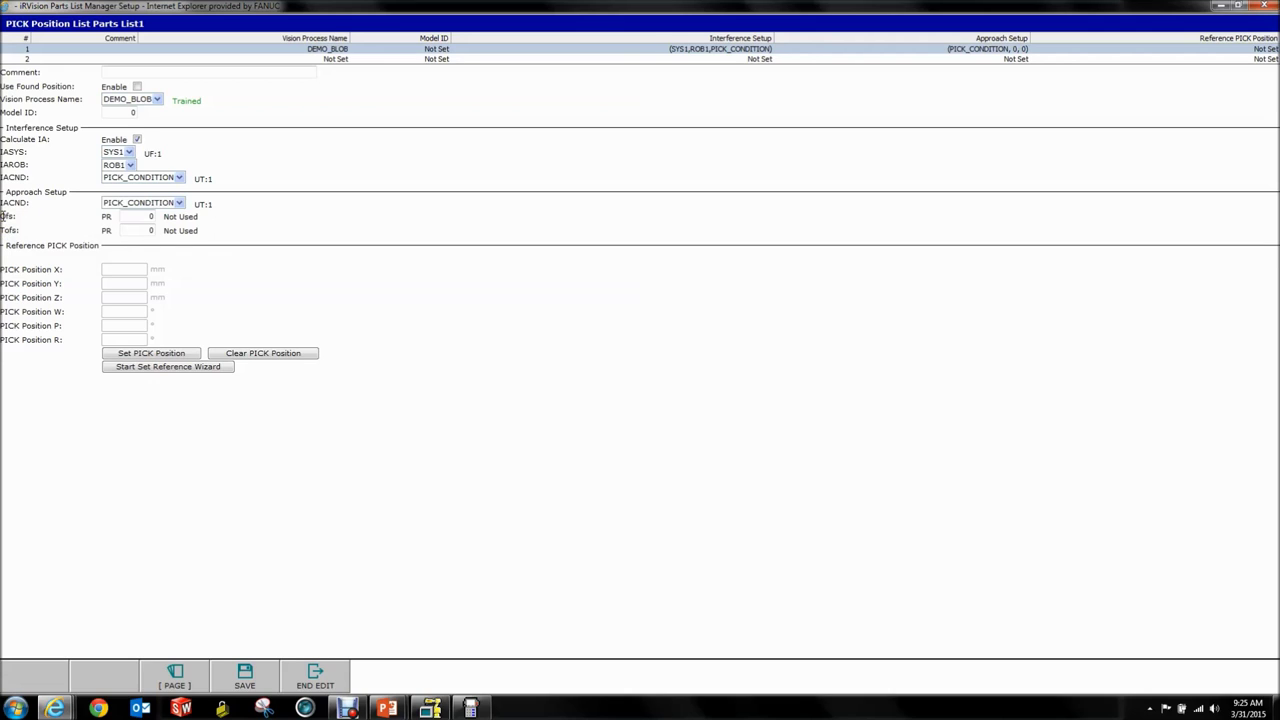
double_click(12, 230)
left_click(133, 231)
key("Return")
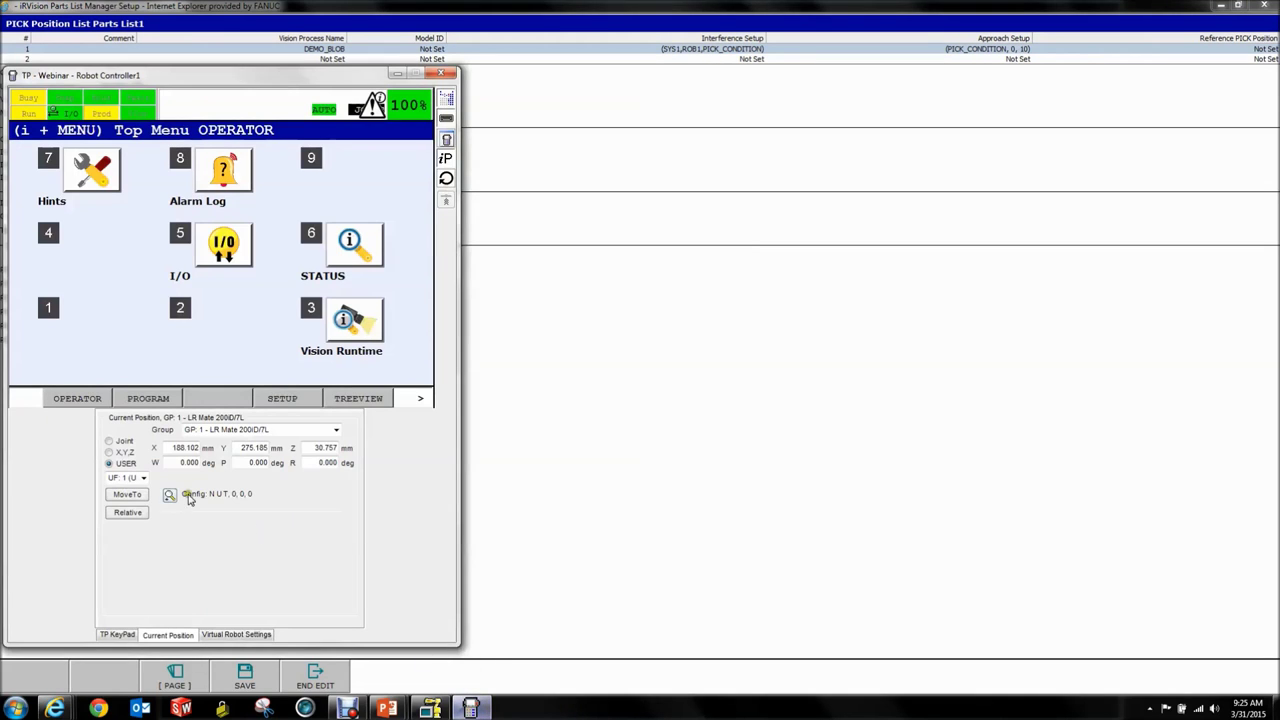
Go to the teach pendant's position registers and record the current robot position into PR[10], Pick Appr Offset.
left_click(130, 635)
left_click(257, 433)
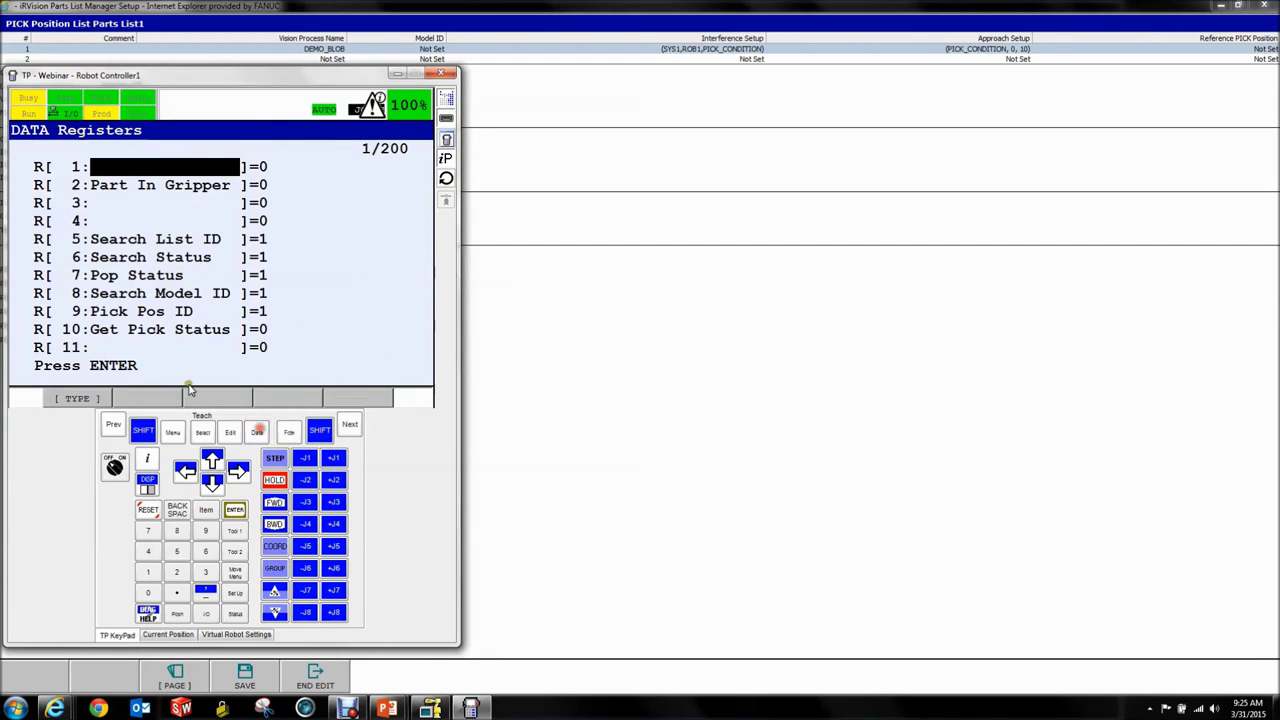
left_click(100, 399)
left_click(88, 295)
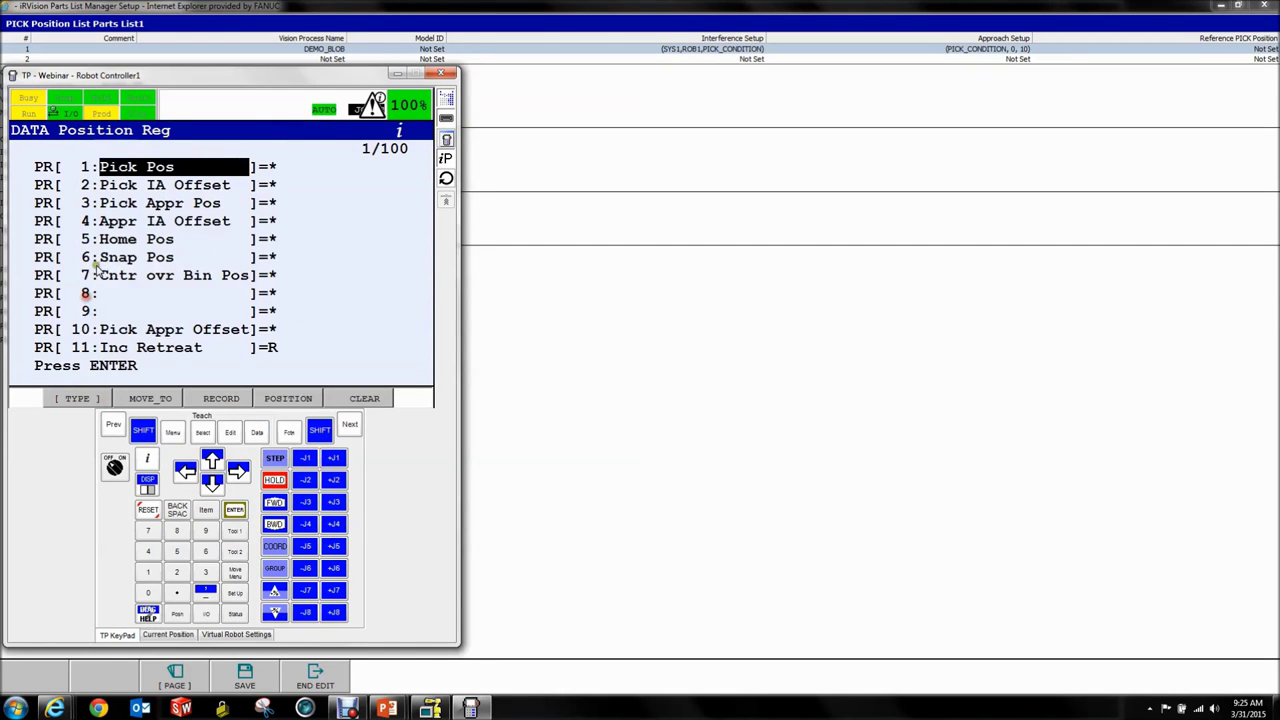
left_click(137, 336)
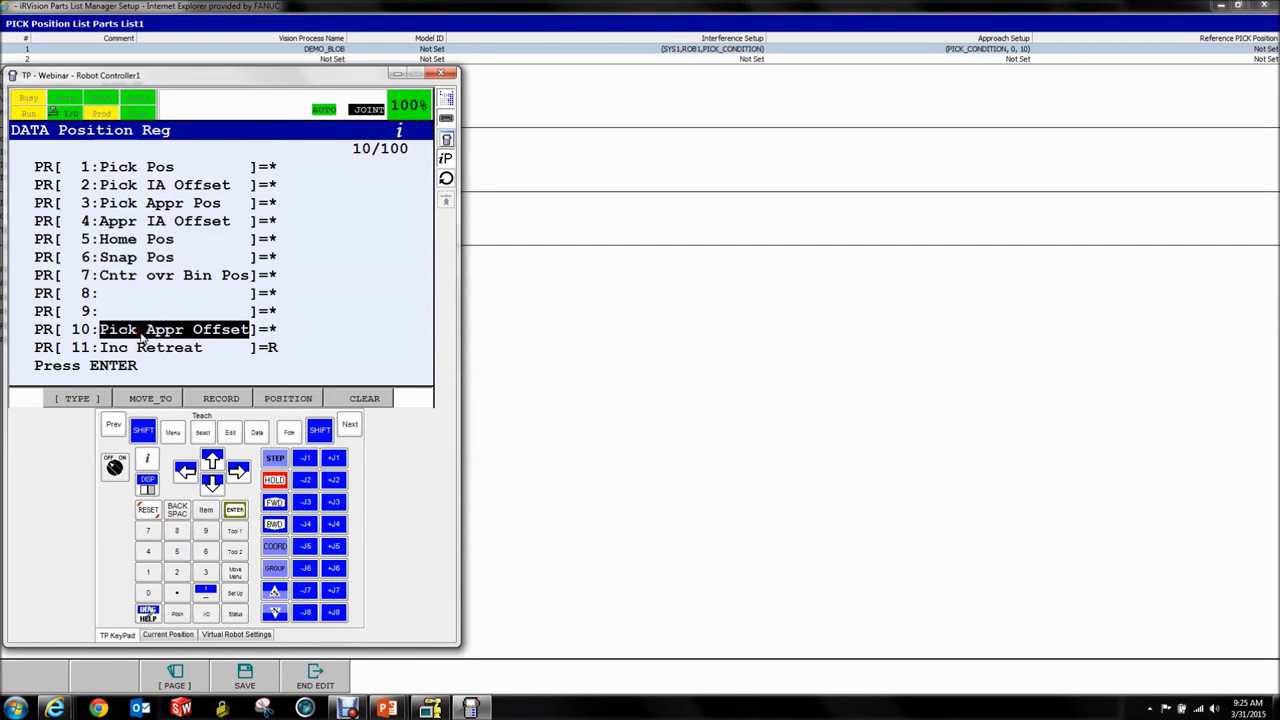
left_click(230, 390, "shift")
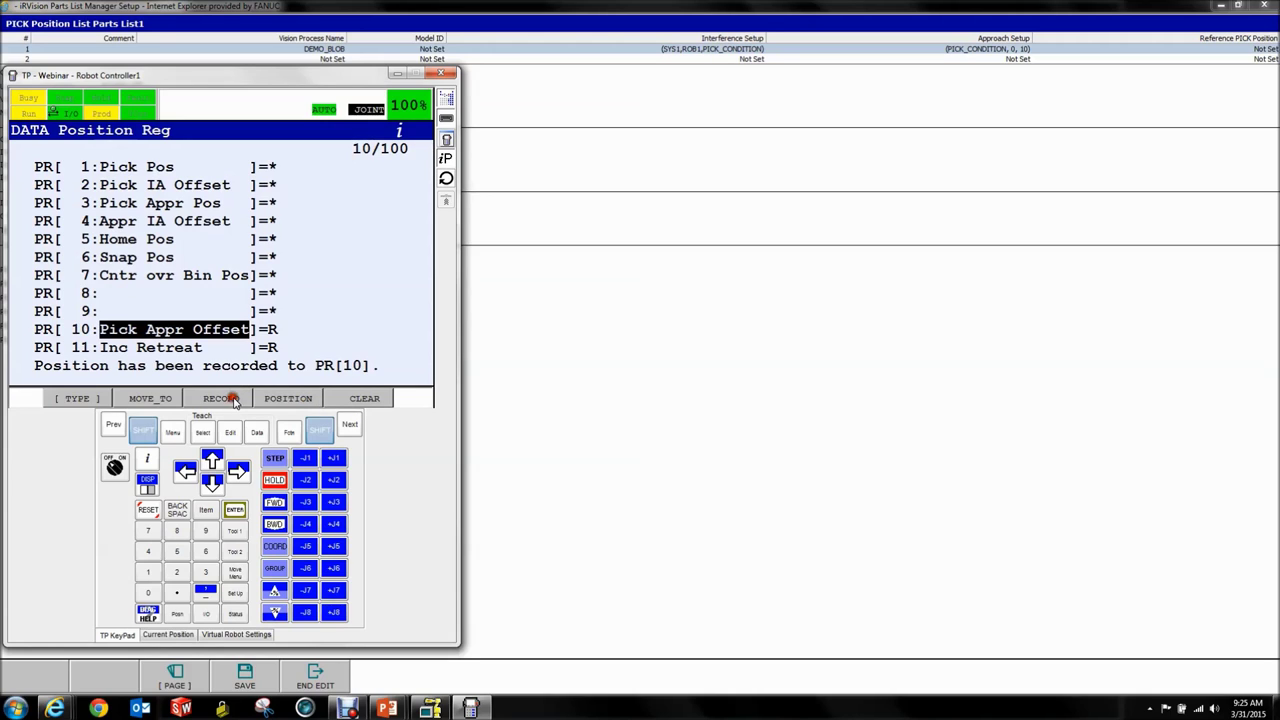
In the position detail of PR[10], set X to 0, Y to 0 and Z to 50 mm.
left_click(287, 398)
type("0")
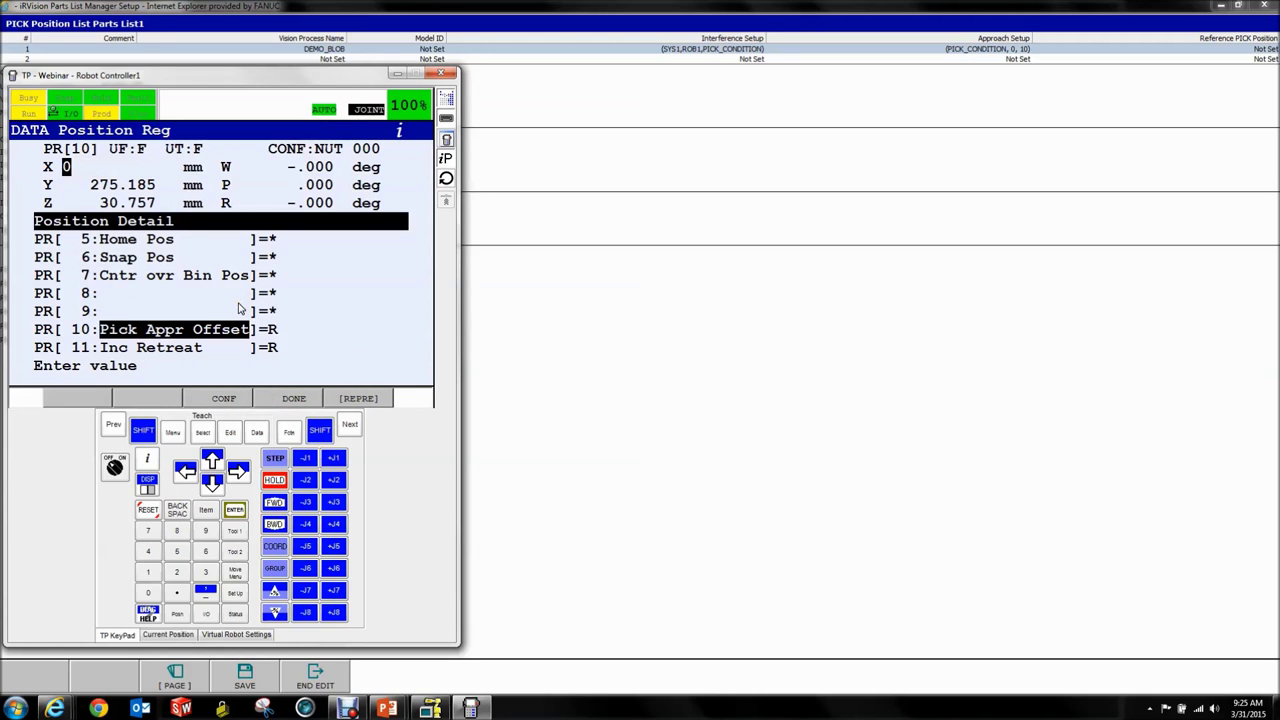
key("Return")
type("0")
key("Return")
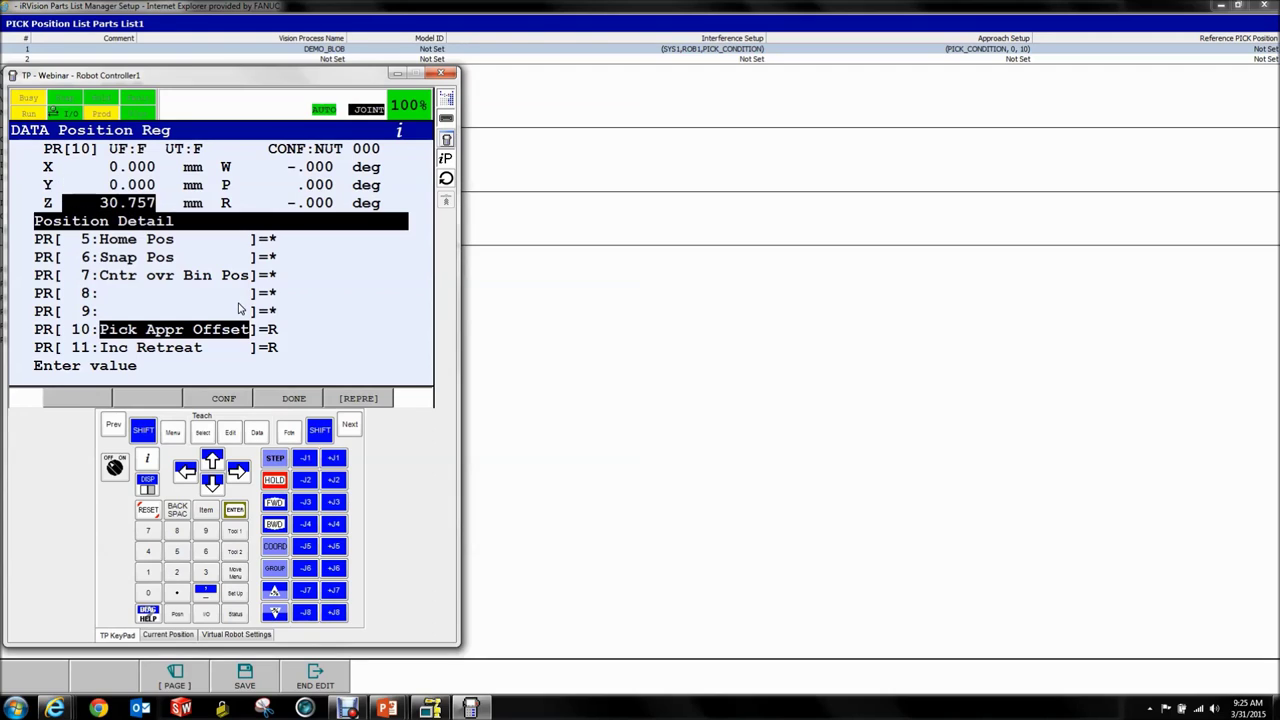
type("50")
key("Return")
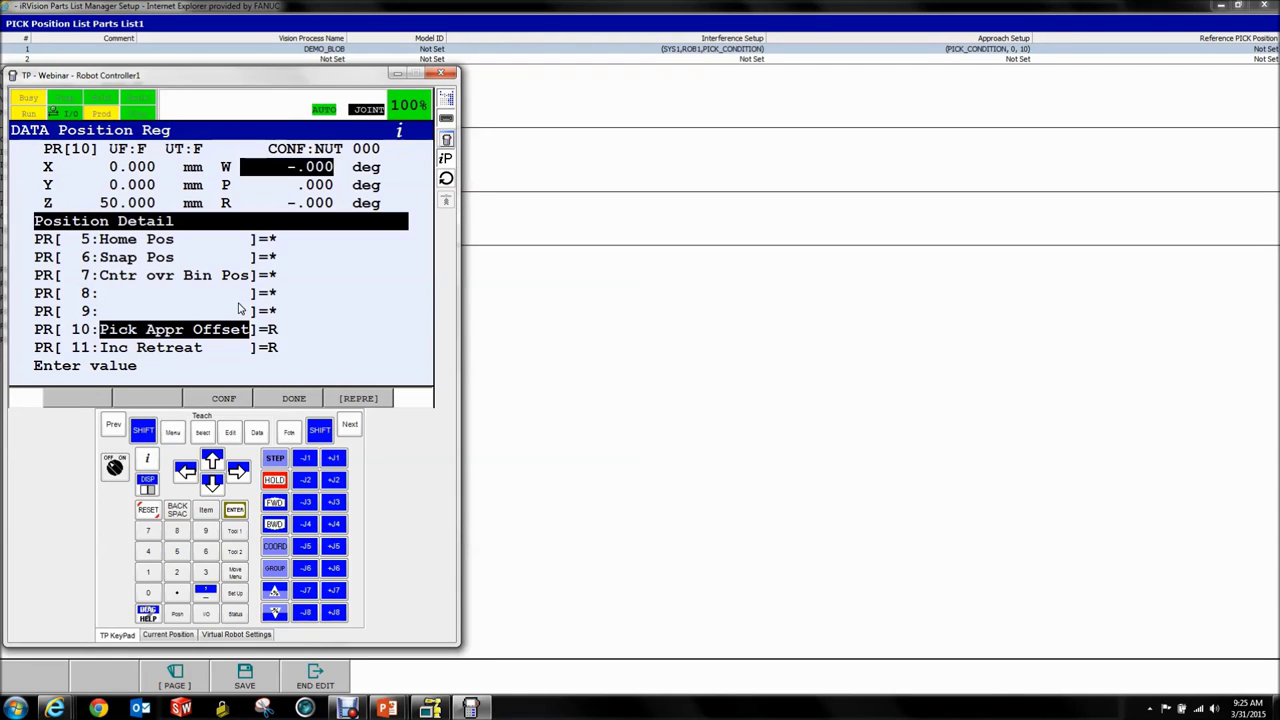
Set PR[10]'s W, P and R rotations to 0 degrees and finish editing the position detail.
type("0")
key("Return")
type("0")
key("Return")
type("0")
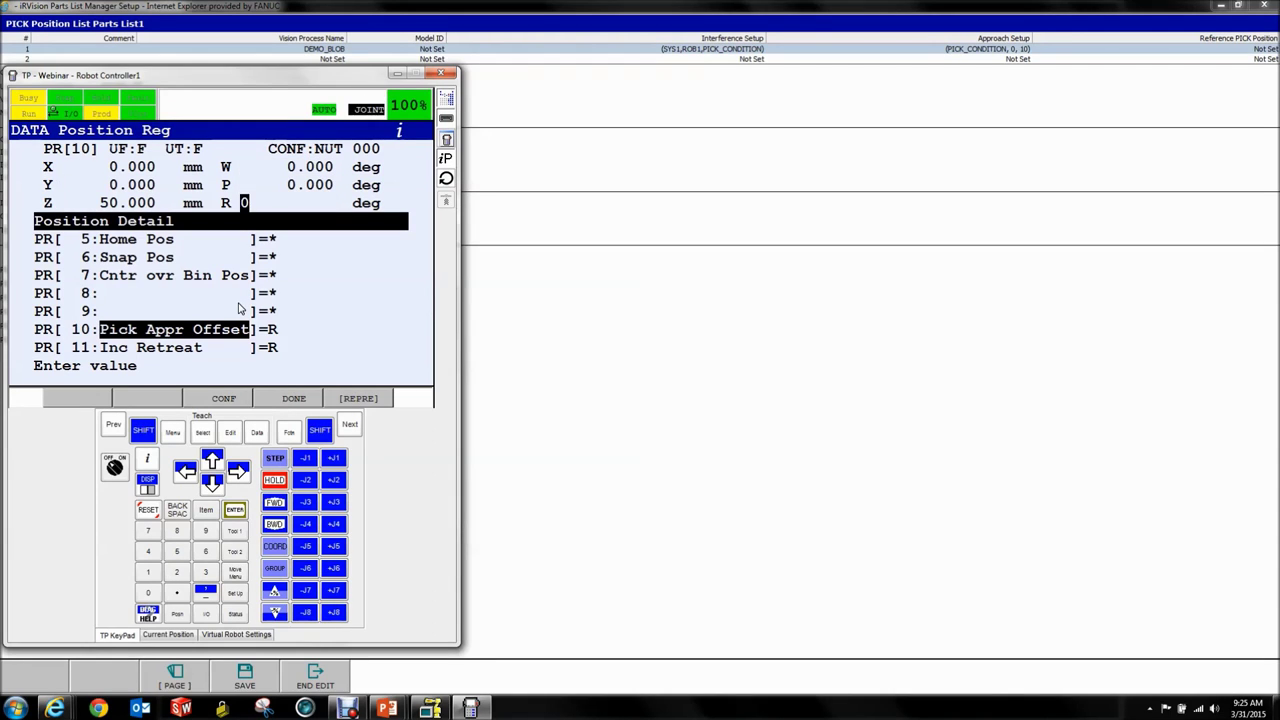
key("Return")
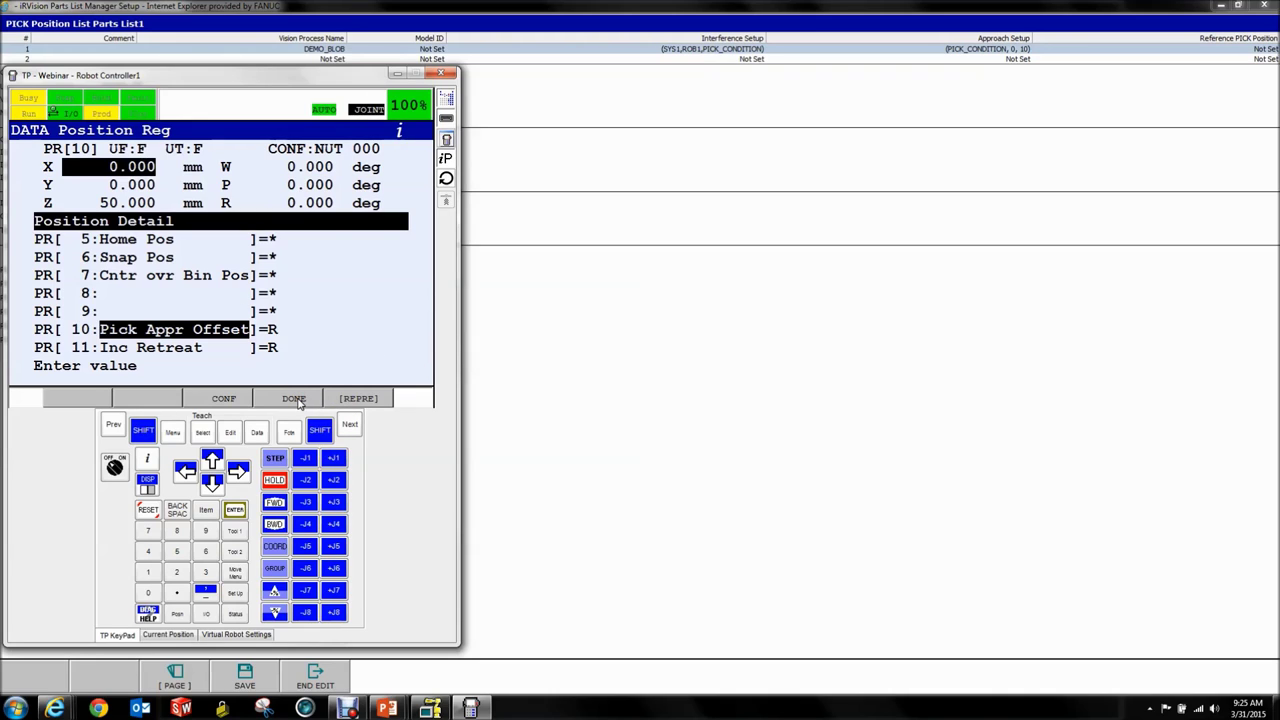
left_click(295, 399)
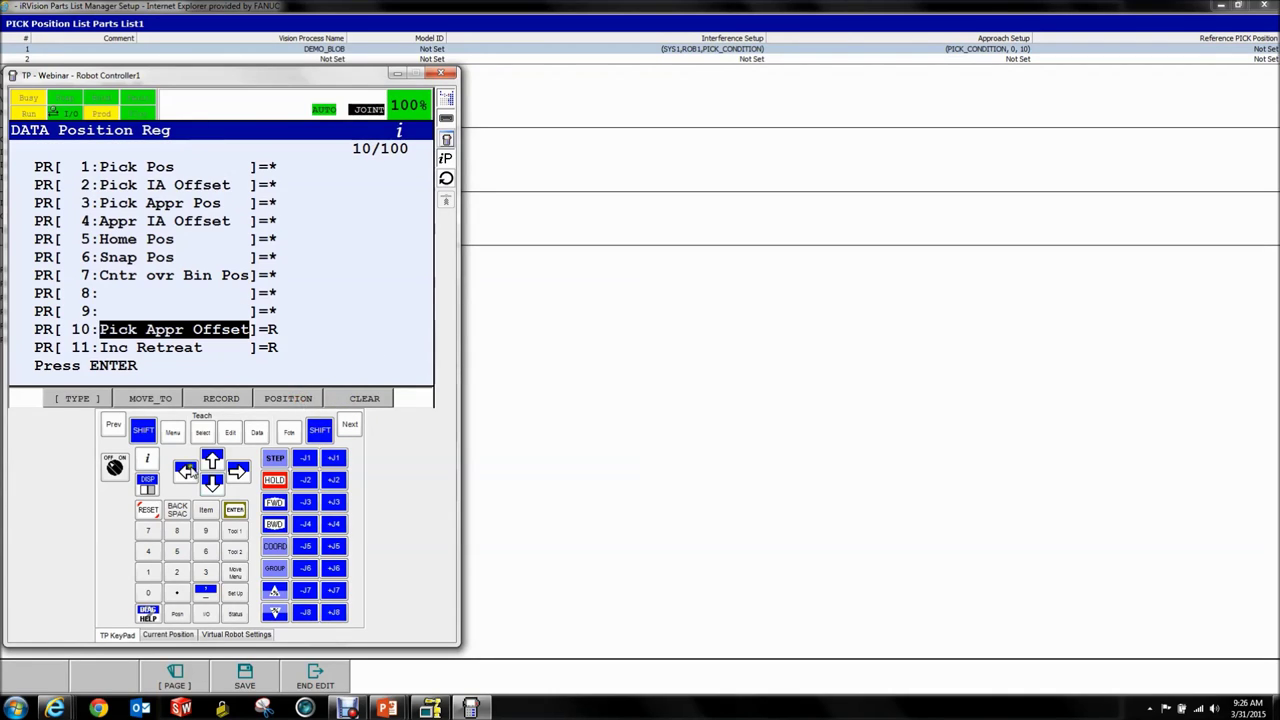
Return to the PICK Position List and arrange its window side by side with the HandlingPRO workcell.
left_click(706, 440)
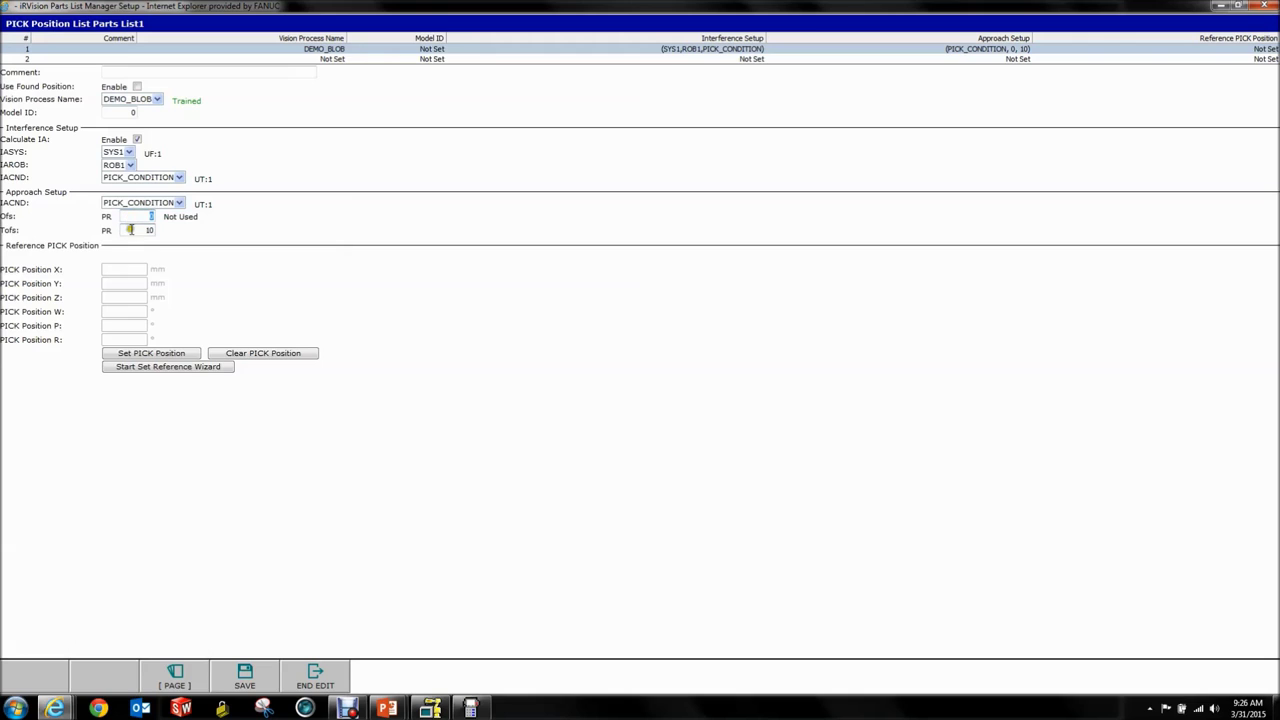
left_click_drag(24, 218, 2, 217)
left_click(207, 236)
double_click(745, 6)
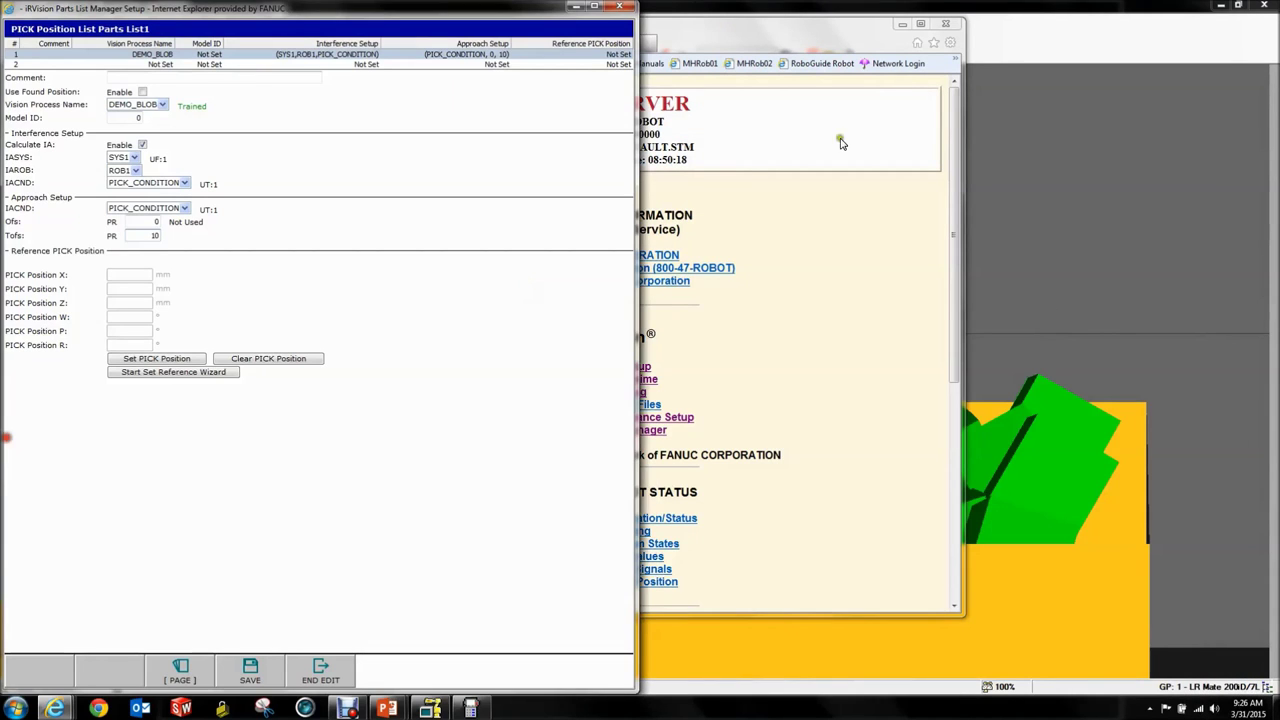
left_click(900, 23)
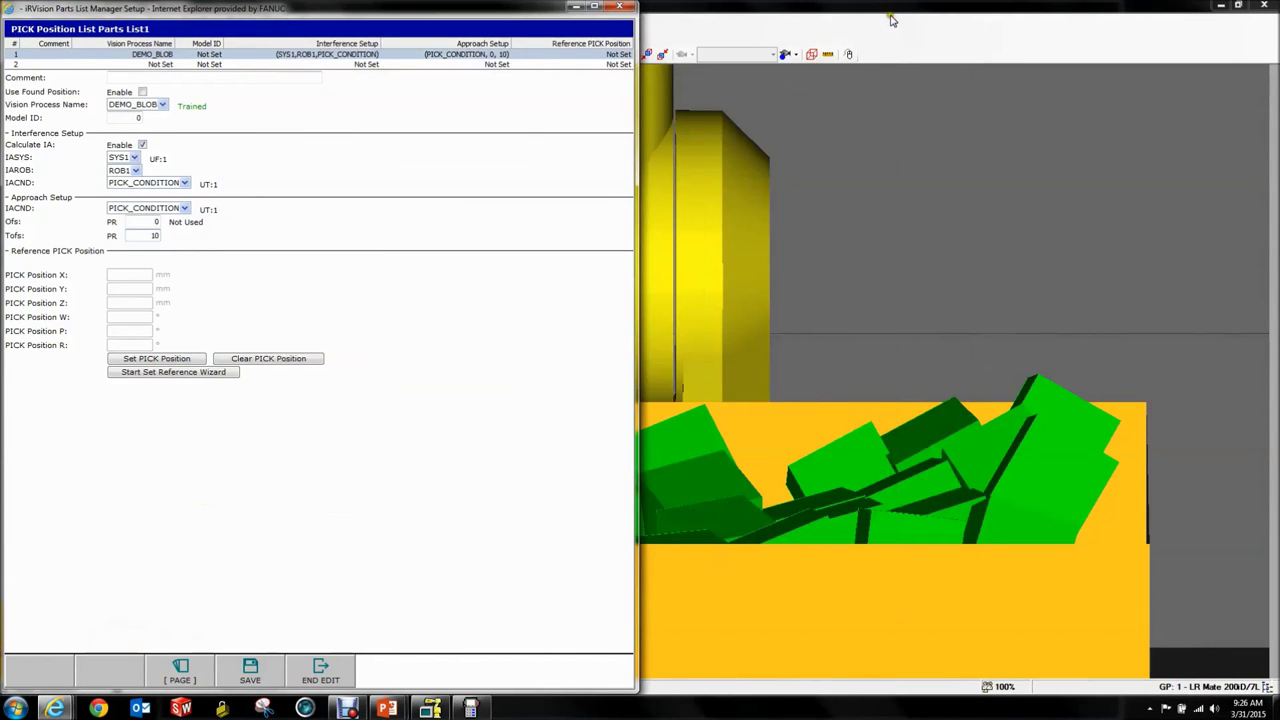
double_click(893, 10)
left_click_drag(893, 12, 1279, 300)
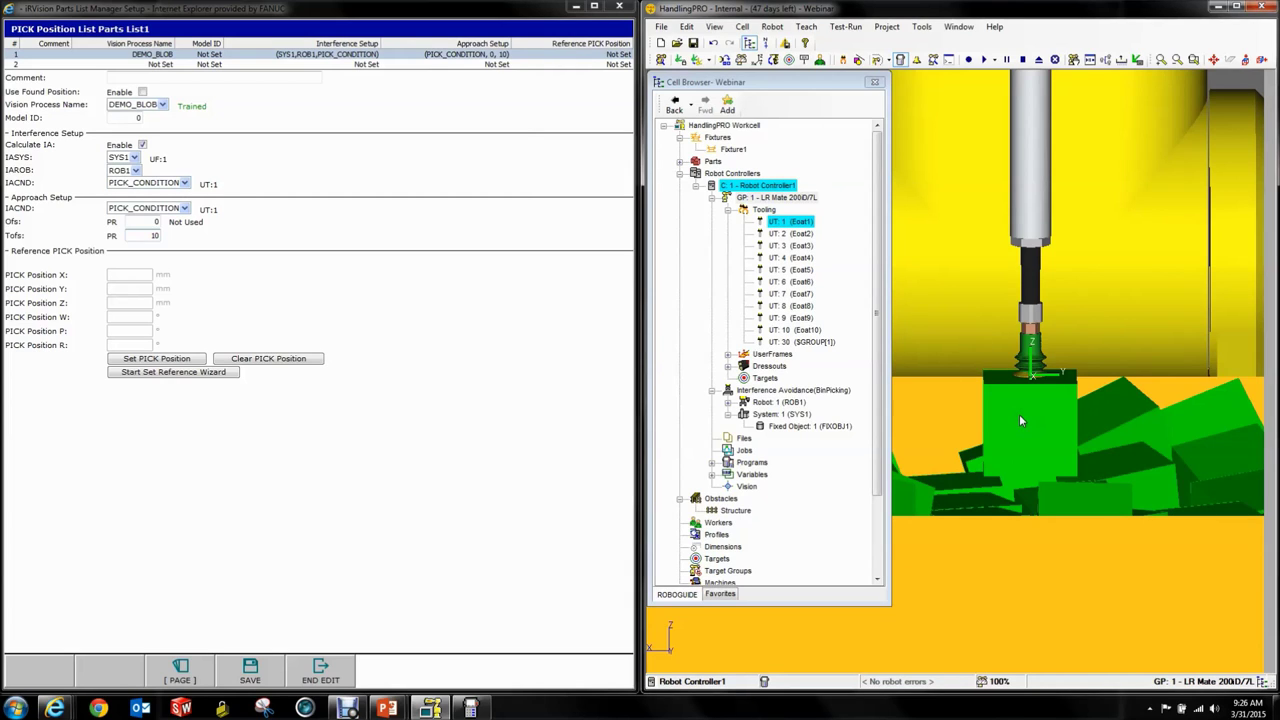
Check the active tool and user frames on the teach pendant, and set the reference PICK position from the robot's current position.
left_click(472, 708)
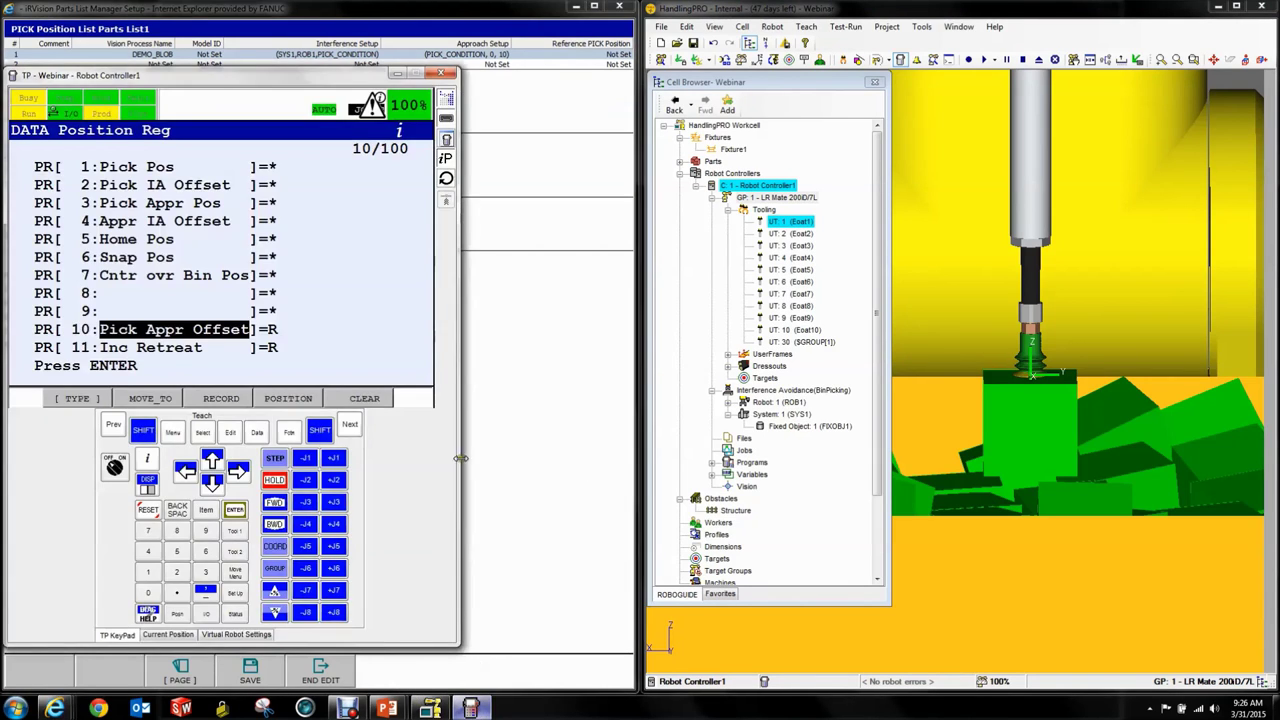
left_click(274, 546, "shift")
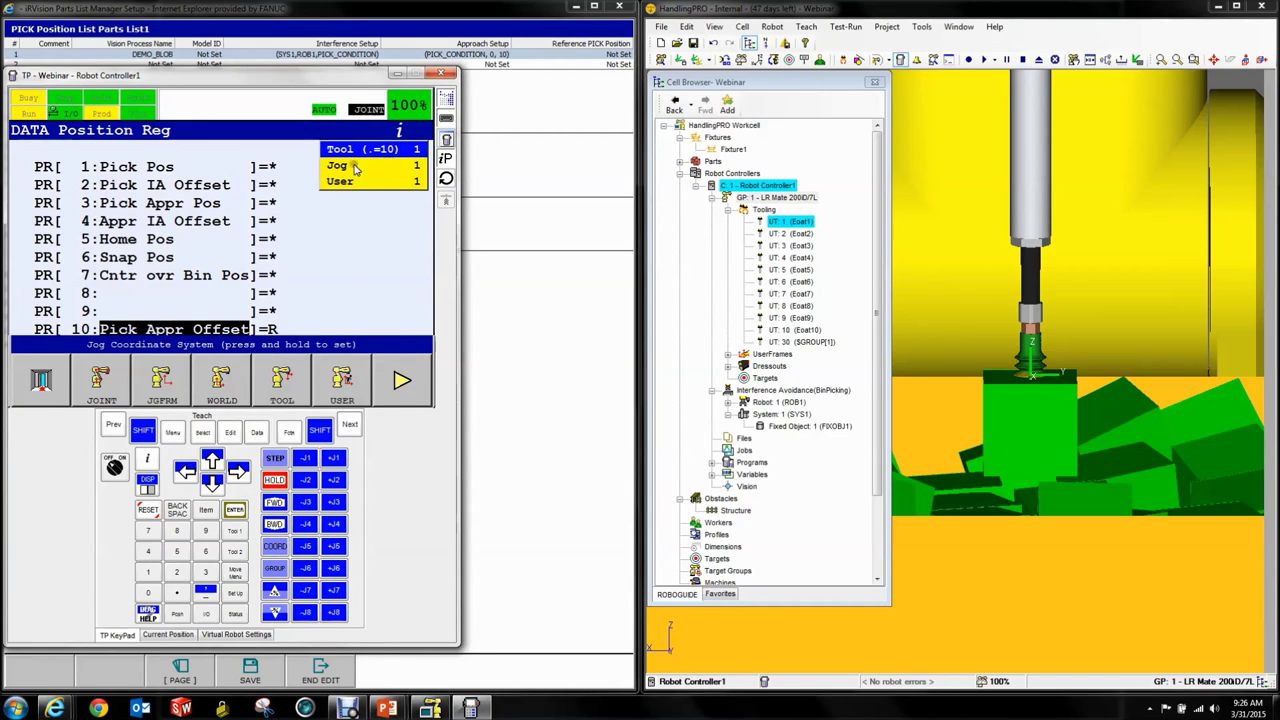
left_click(396, 74)
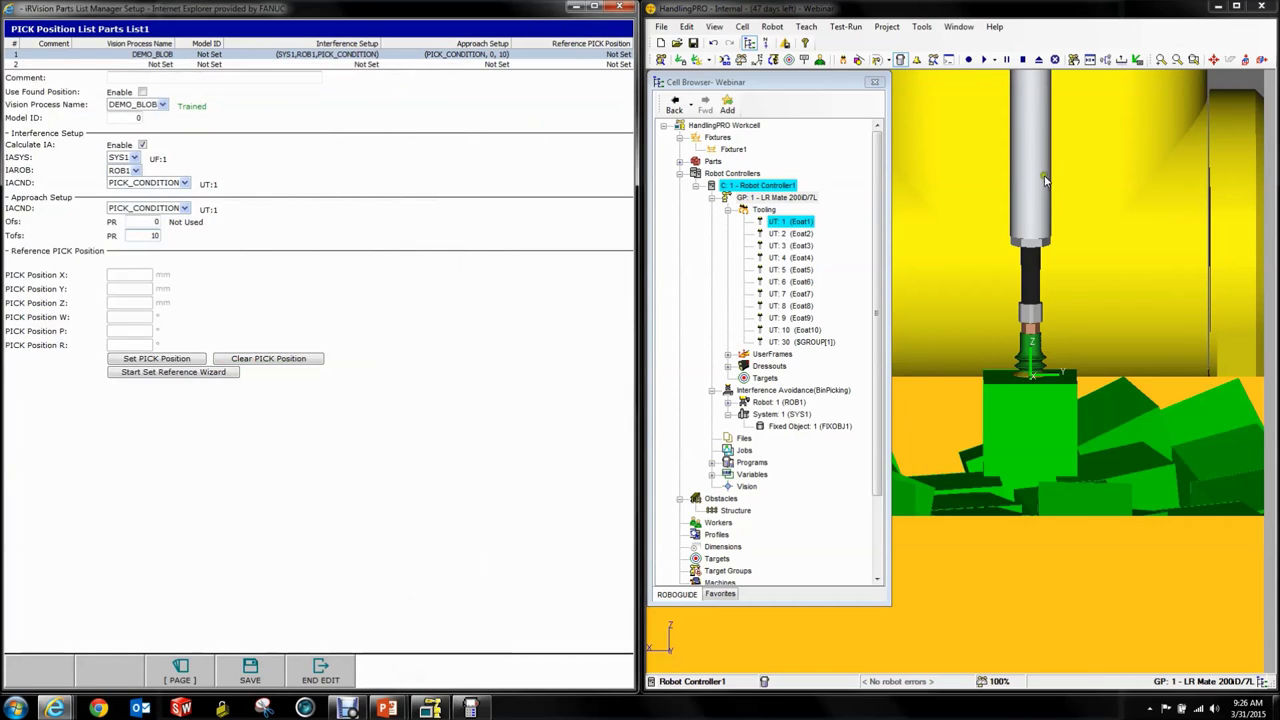
left_click(166, 358)
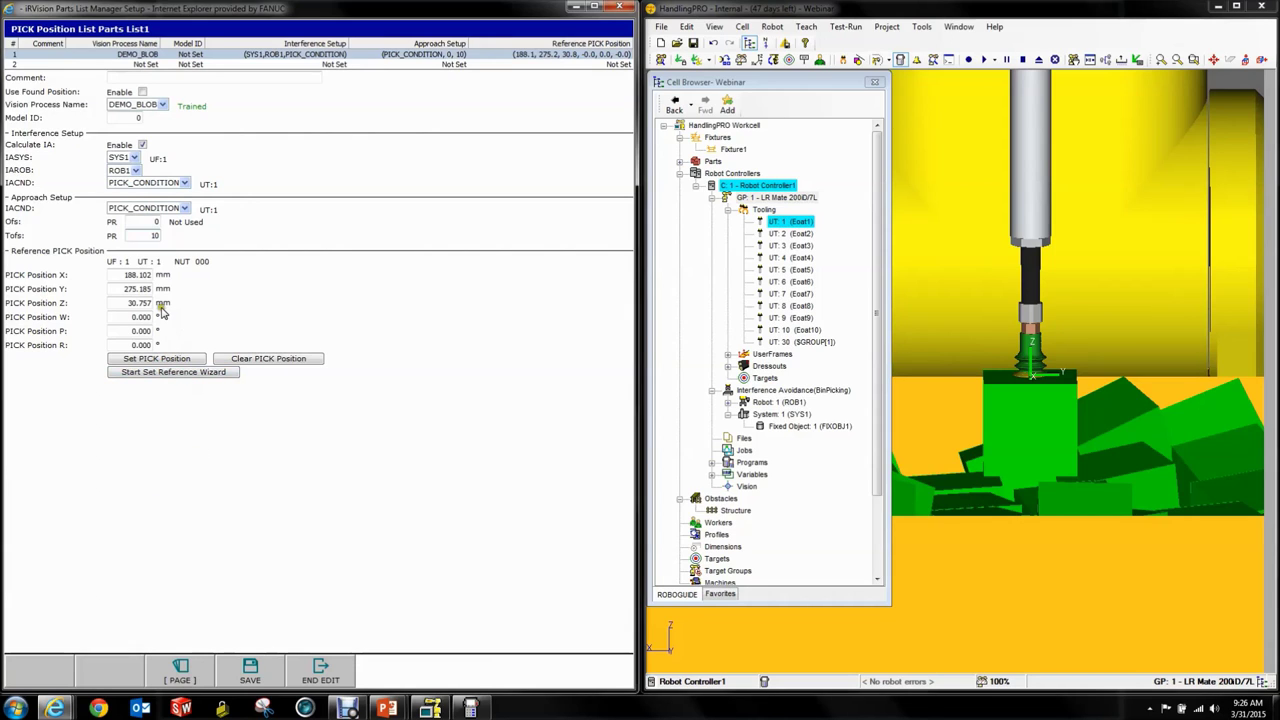
mouse_move(110, 262)
left_mouse_down()
mouse_move(206, 263)
mouse_move(106, 266)
left_mouse_up()
left_click(250, 274)
Compare the teach pendant's active tool and user frames with the UF and UT numbers of the reference PICK position.
left_click(470, 707)
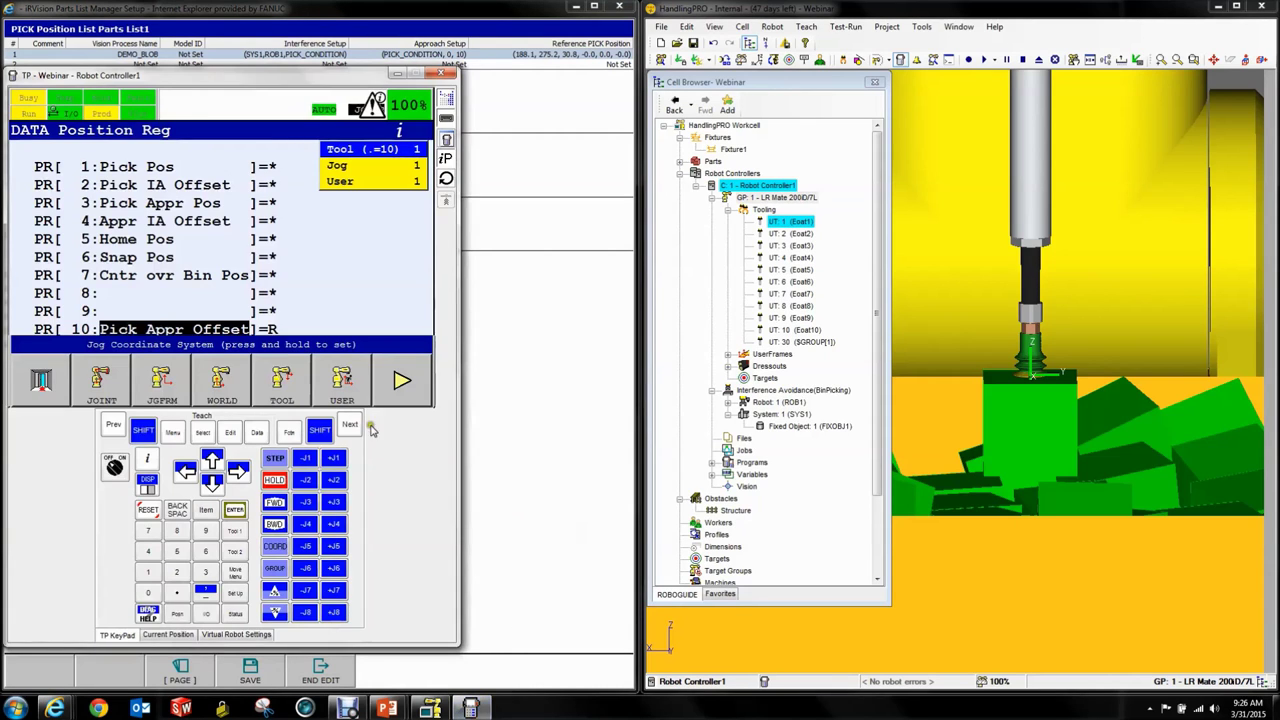
left_click(305, 382)
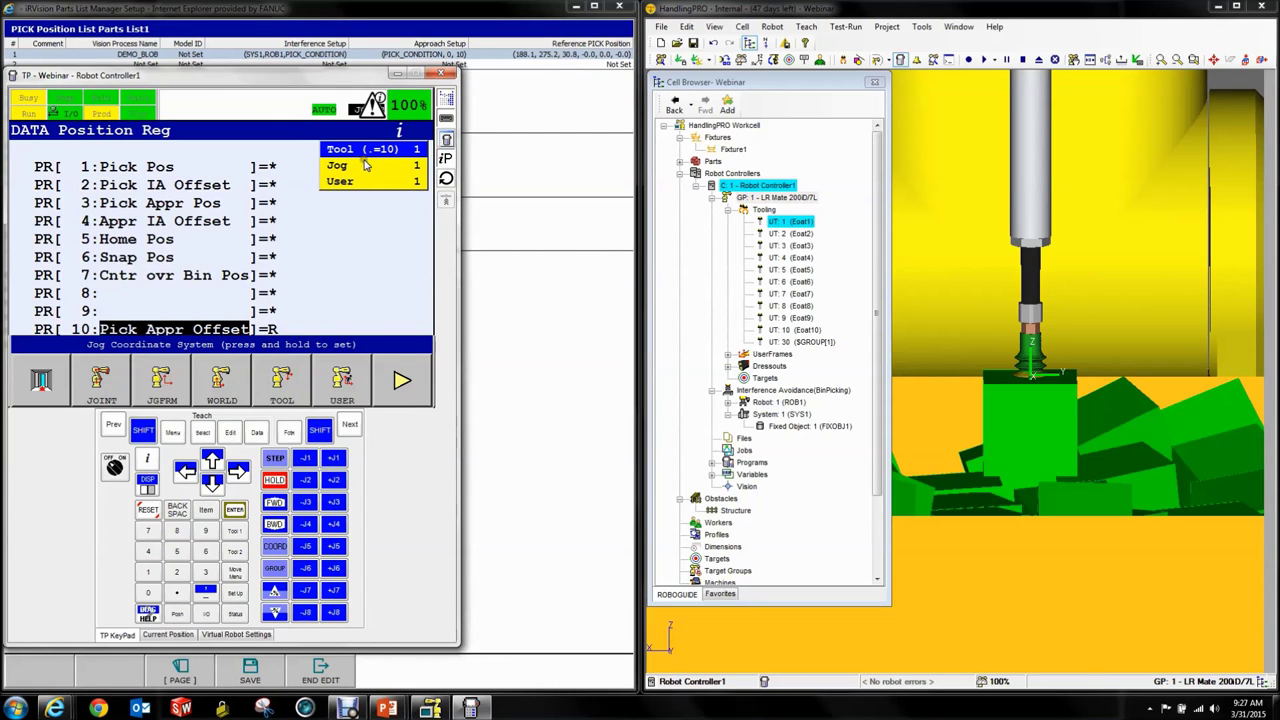
left_click(365, 165)
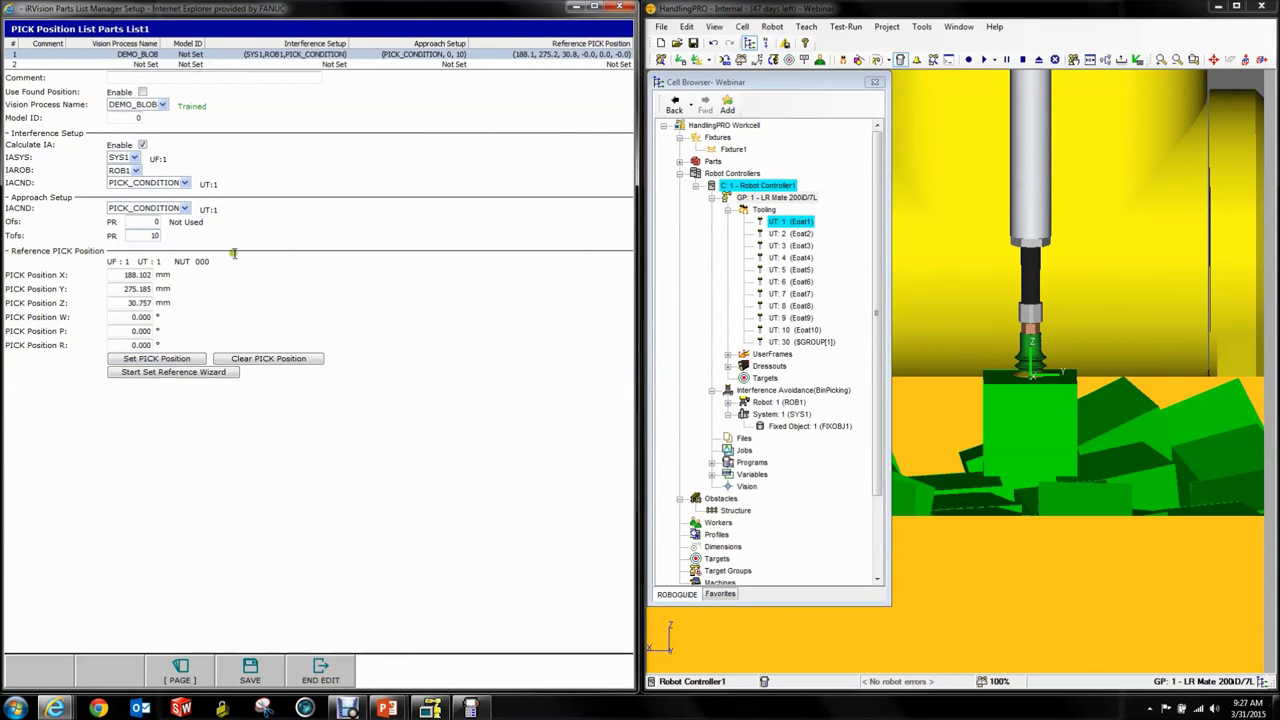
left_click_drag(130, 330, 152, 340)
type("34")
left_click(213, 366)
Save the PICK Position List and go to the Status Setup List.
left_click(252, 665)
left_click(252, 670)
left_click(180, 672)
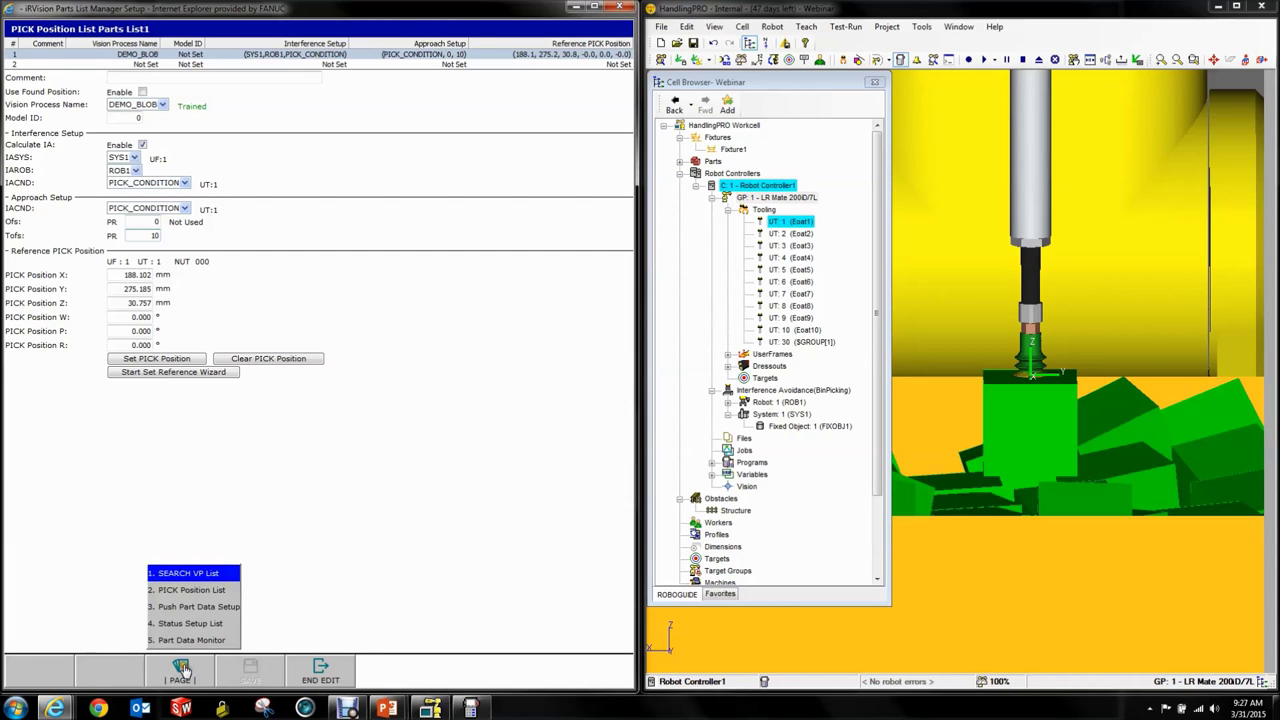
left_click(186, 625)
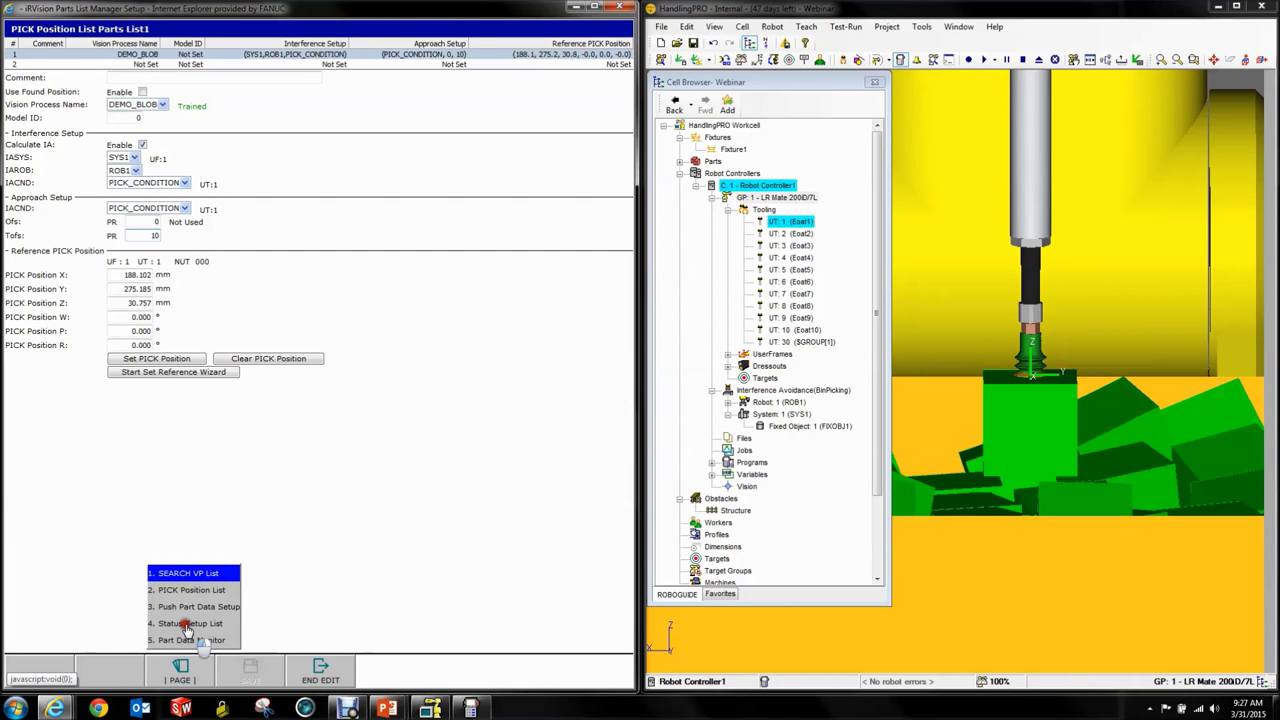